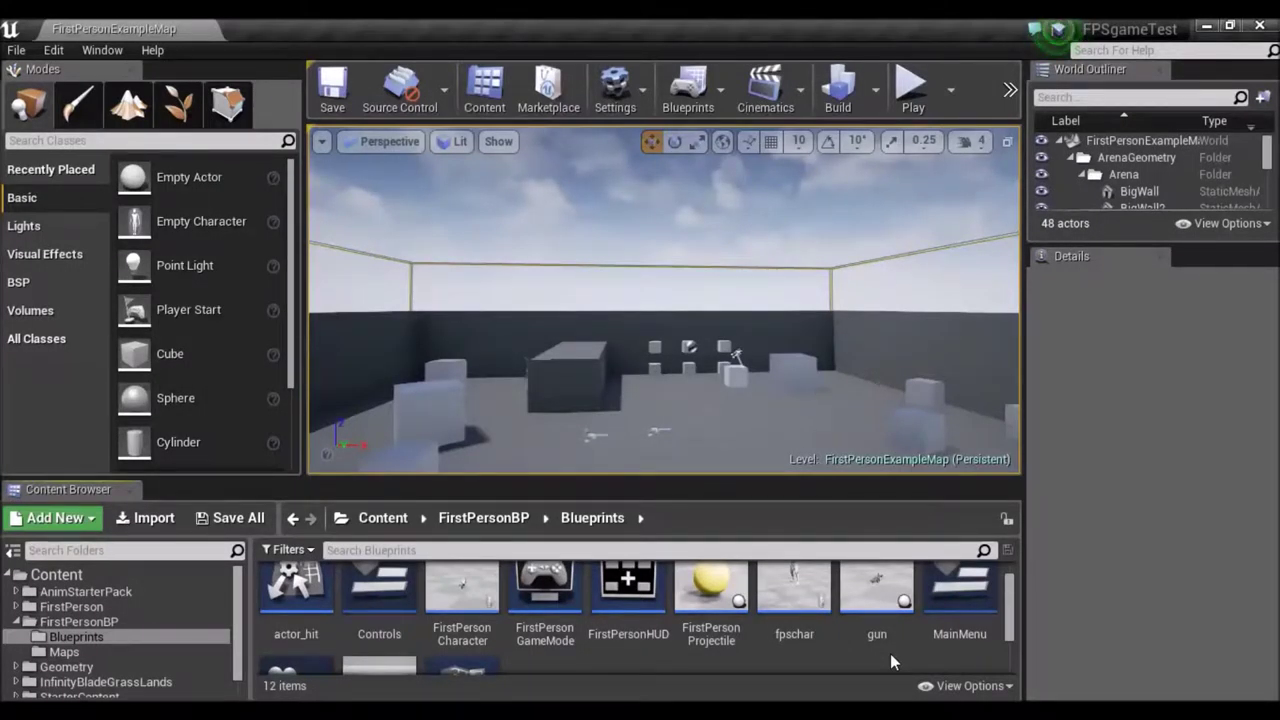
Step: Duplicate the fpschar blueprint in the Blueprints folder and name the copy Enemy
right_click(805, 600)
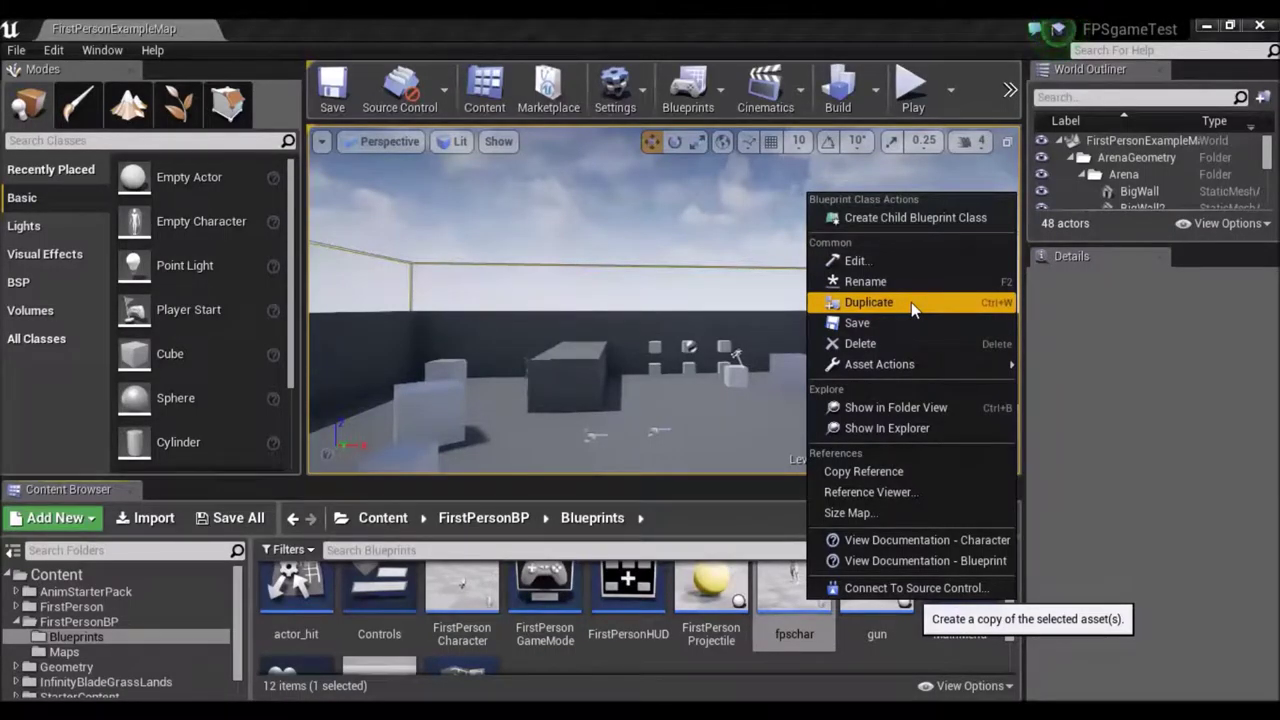
left_click(911, 302)
scroll(806, 626, "up", 1)
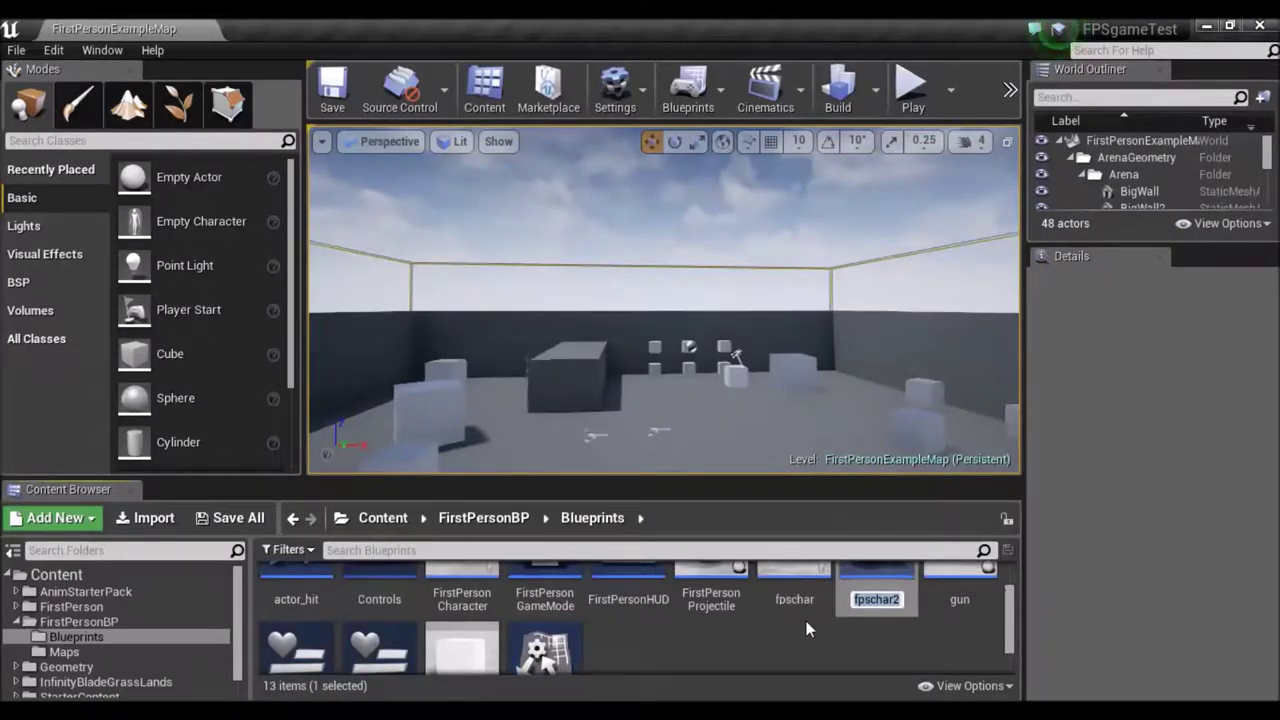
type("Ene")
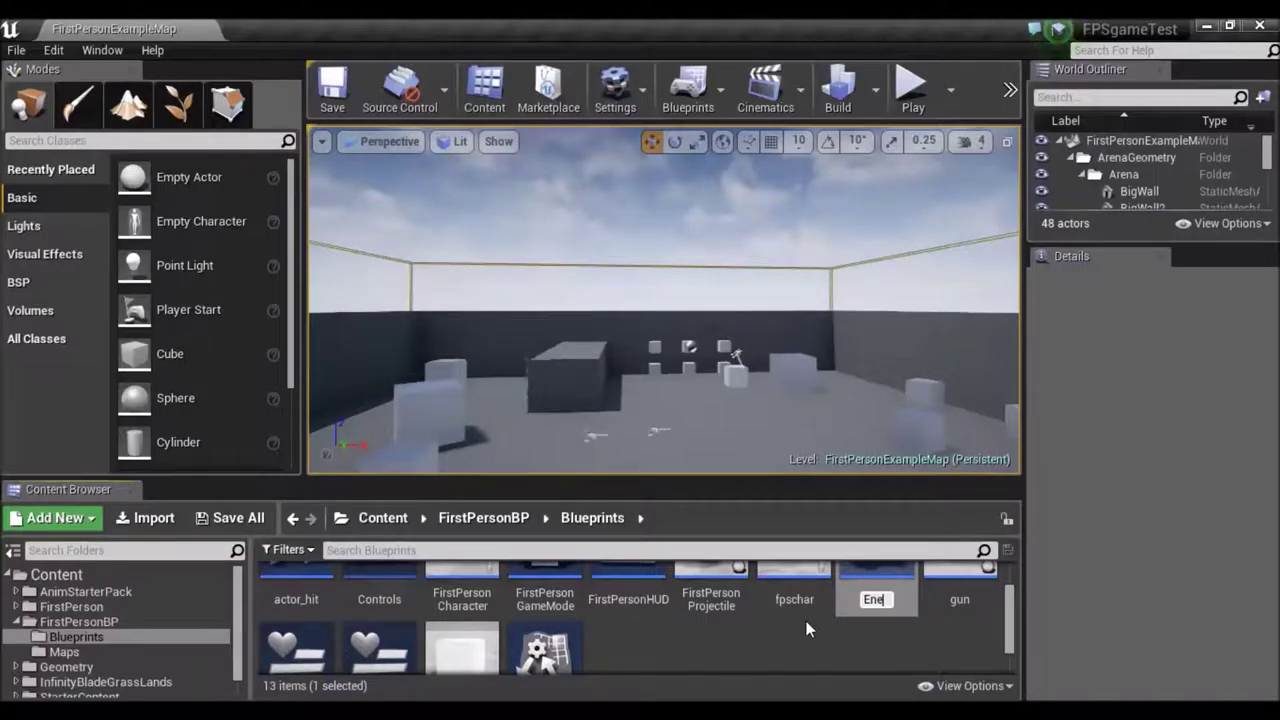
type("my")
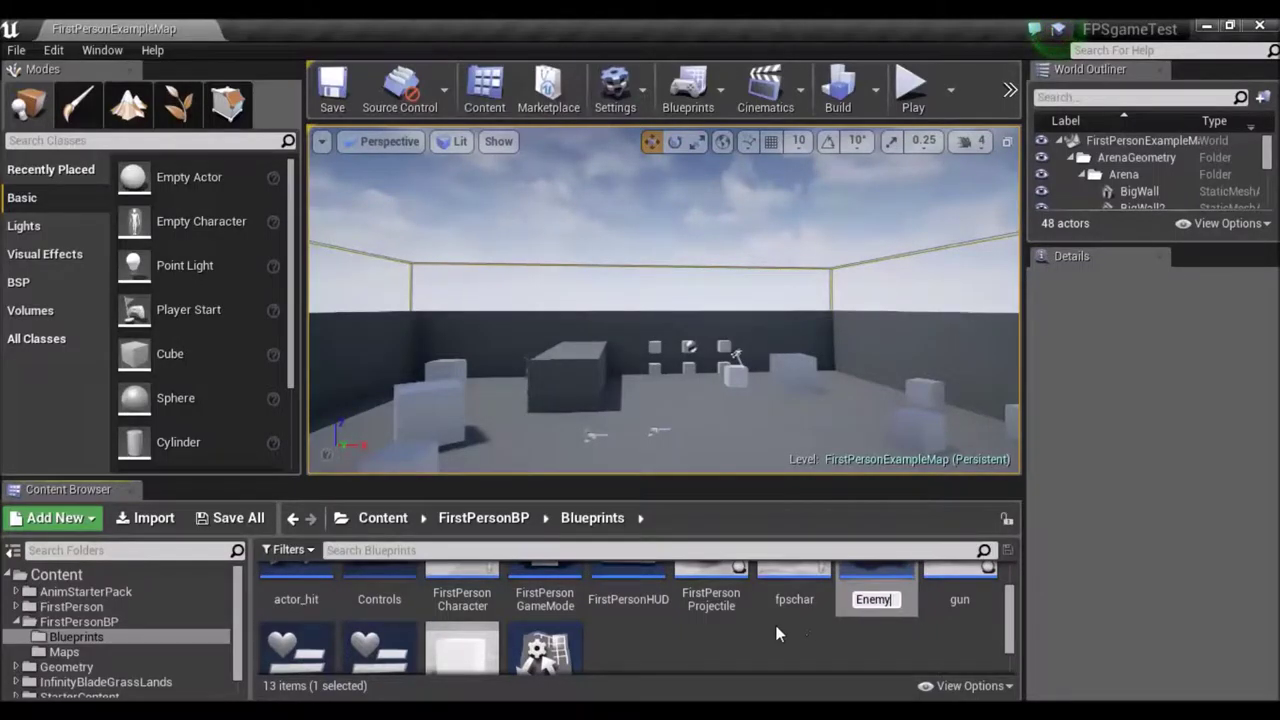
key("Return")
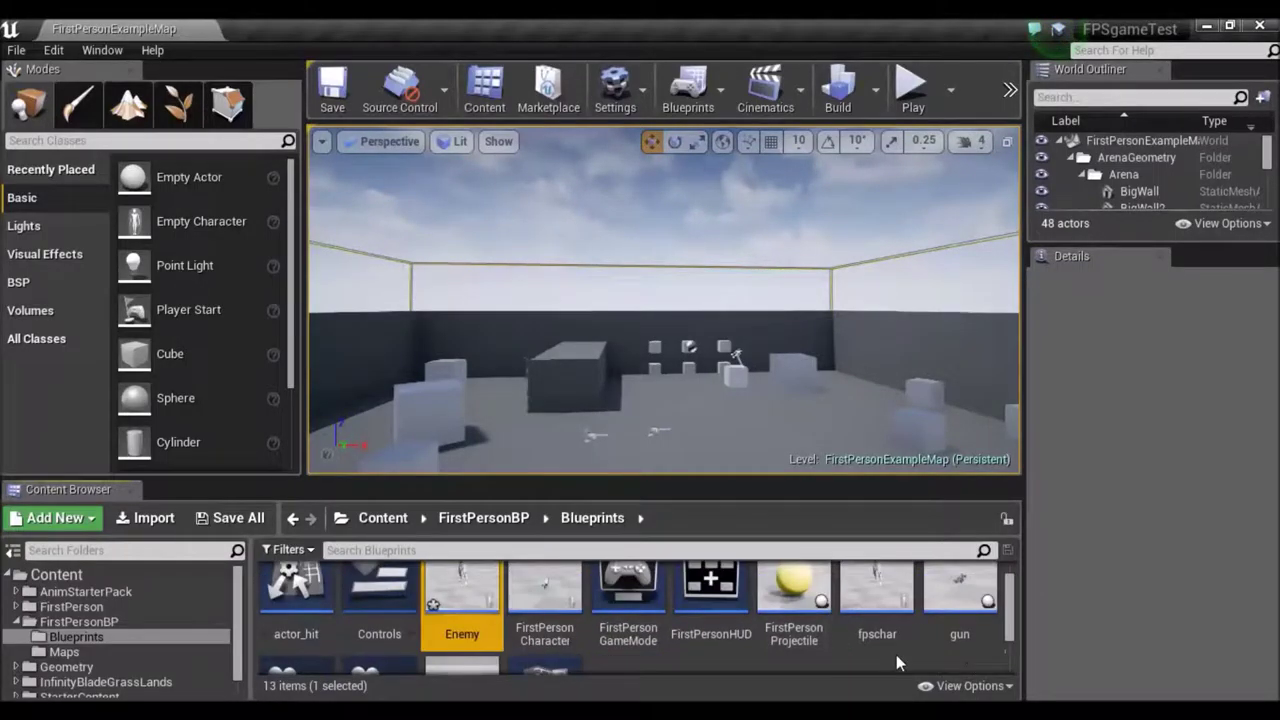
Step: Open the Enemy blueprint, show its 3D view and add a Pawn Sensing component
double_click(471, 596)
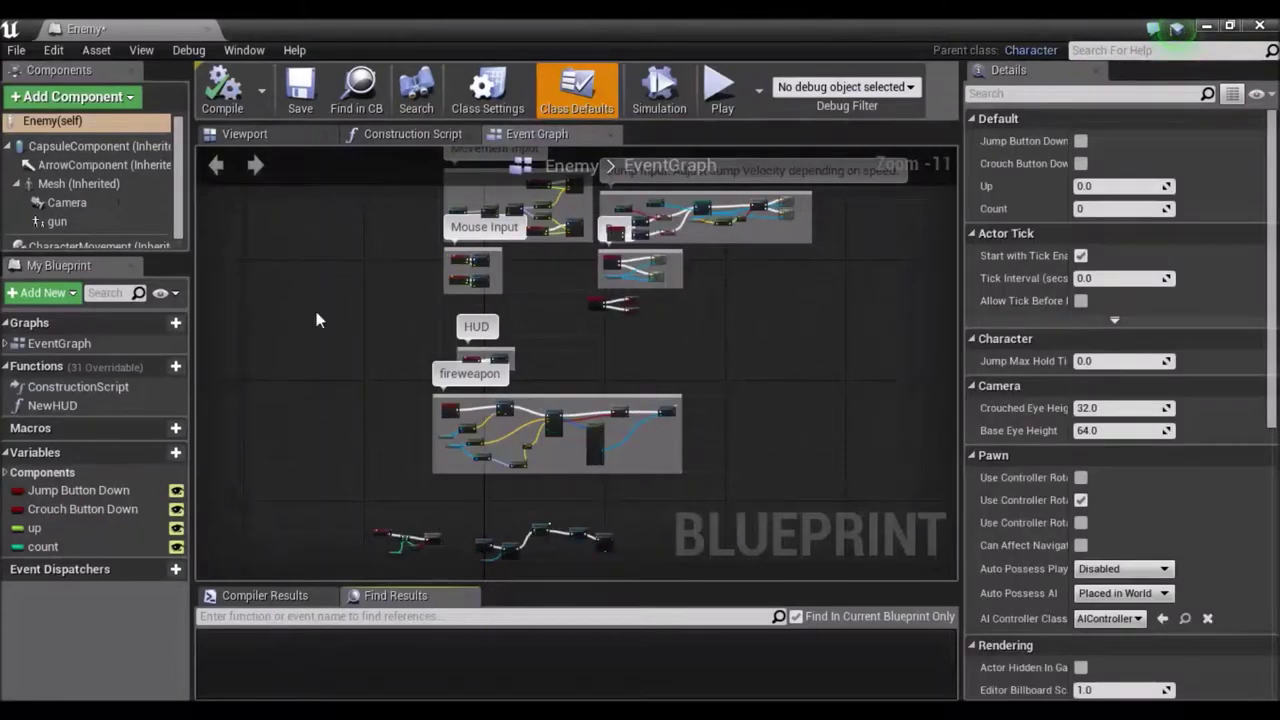
left_click(272, 140)
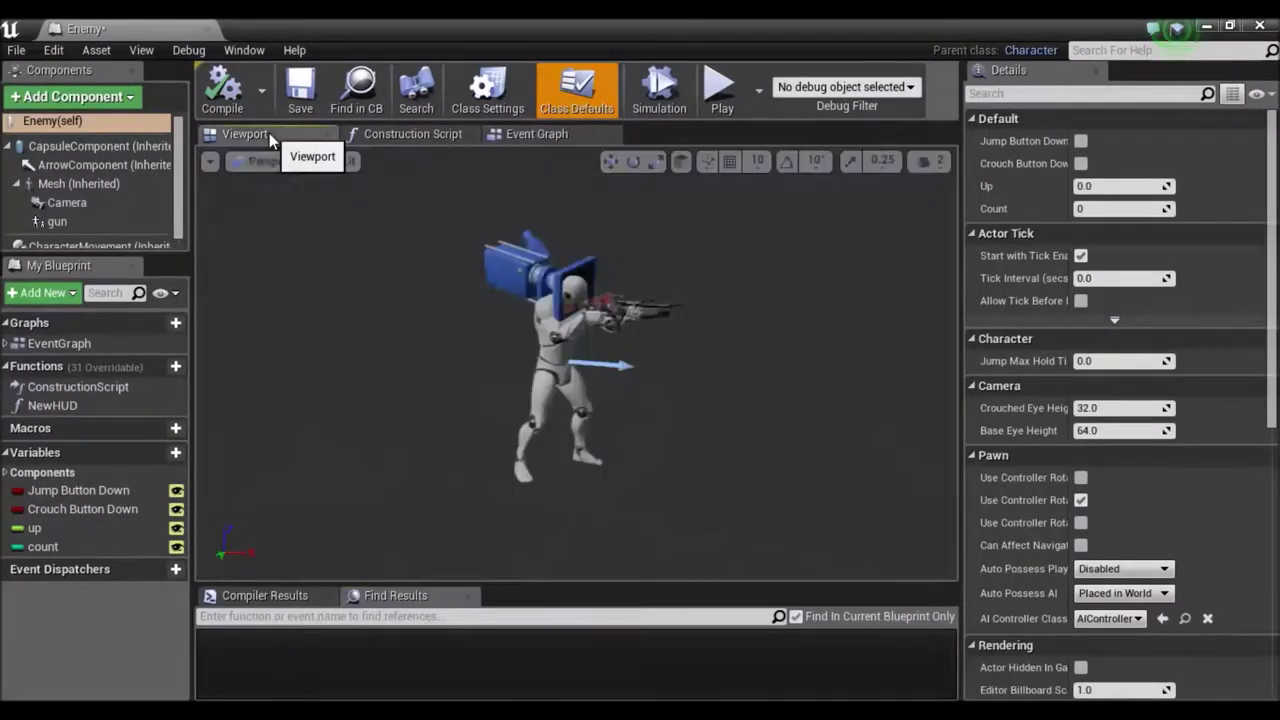
scroll(91, 180, "down", 1)
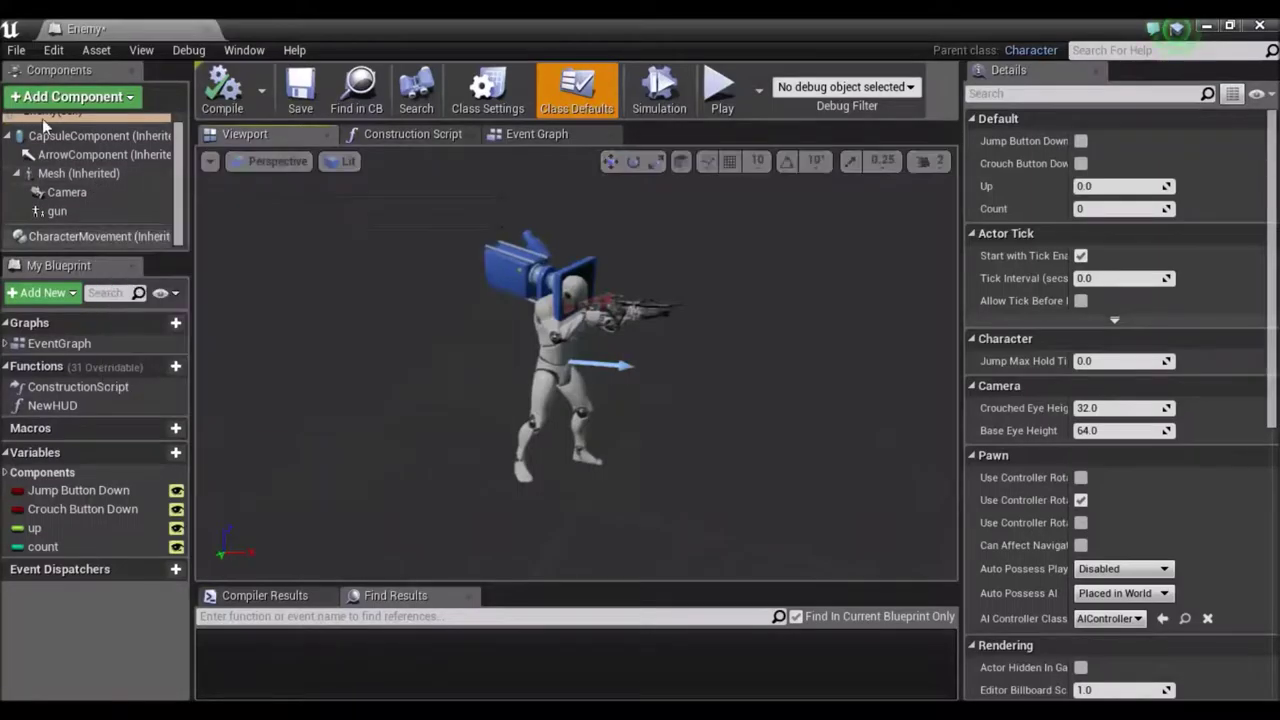
left_click(72, 96)
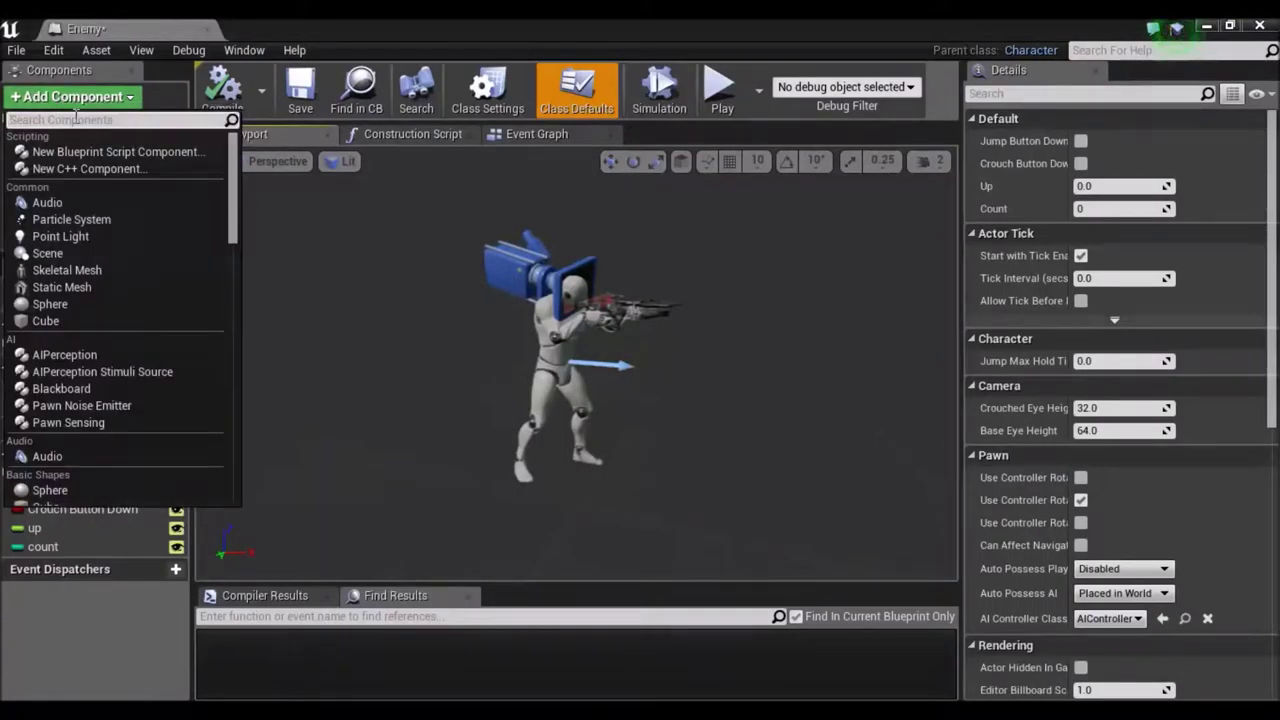
left_click(86, 422)
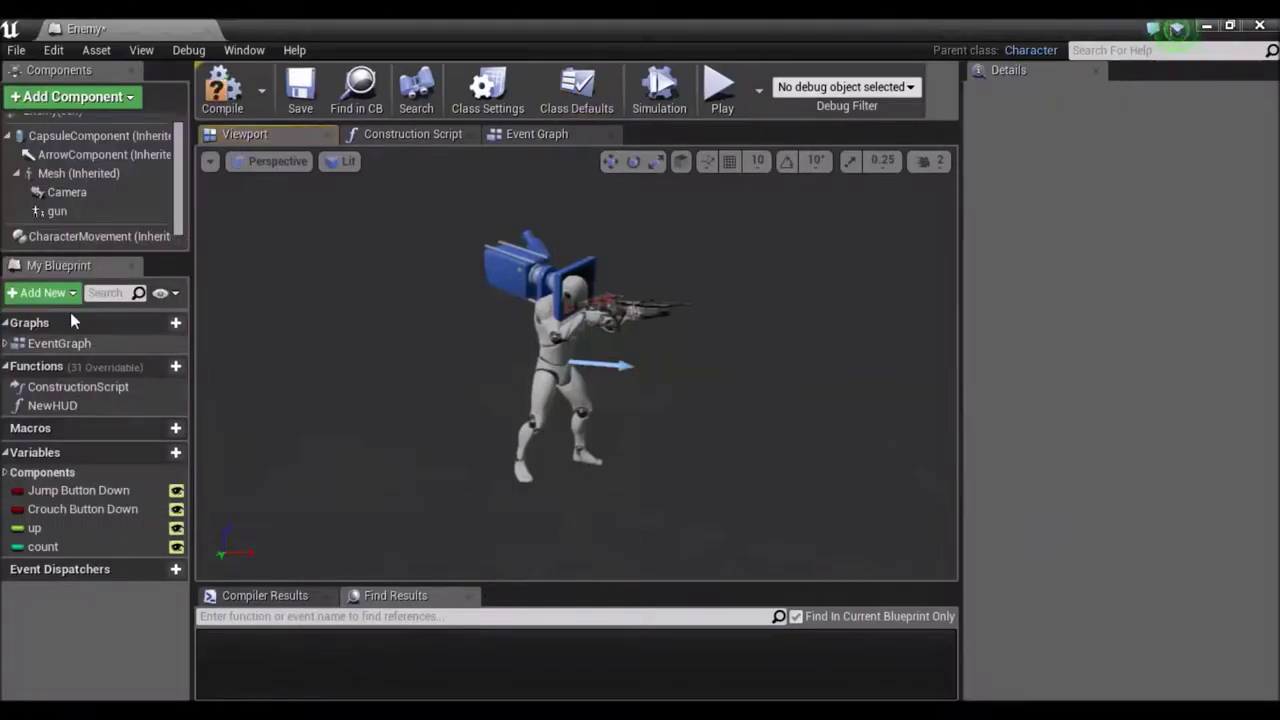
scroll(76, 215, "down", 1)
left_click(86, 242)
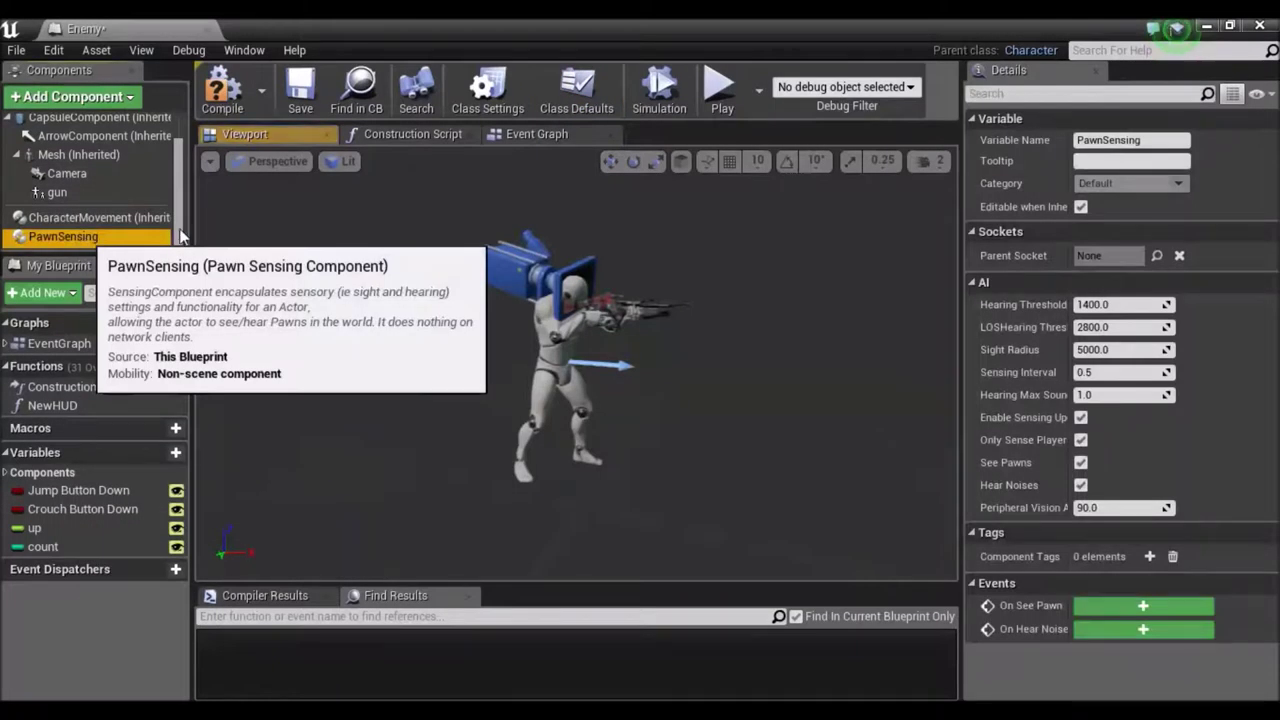
Step: Reduce the PawnSensing component's sight radius to about 147 and its peripheral vision angle to about 26
left_click(288, 245)
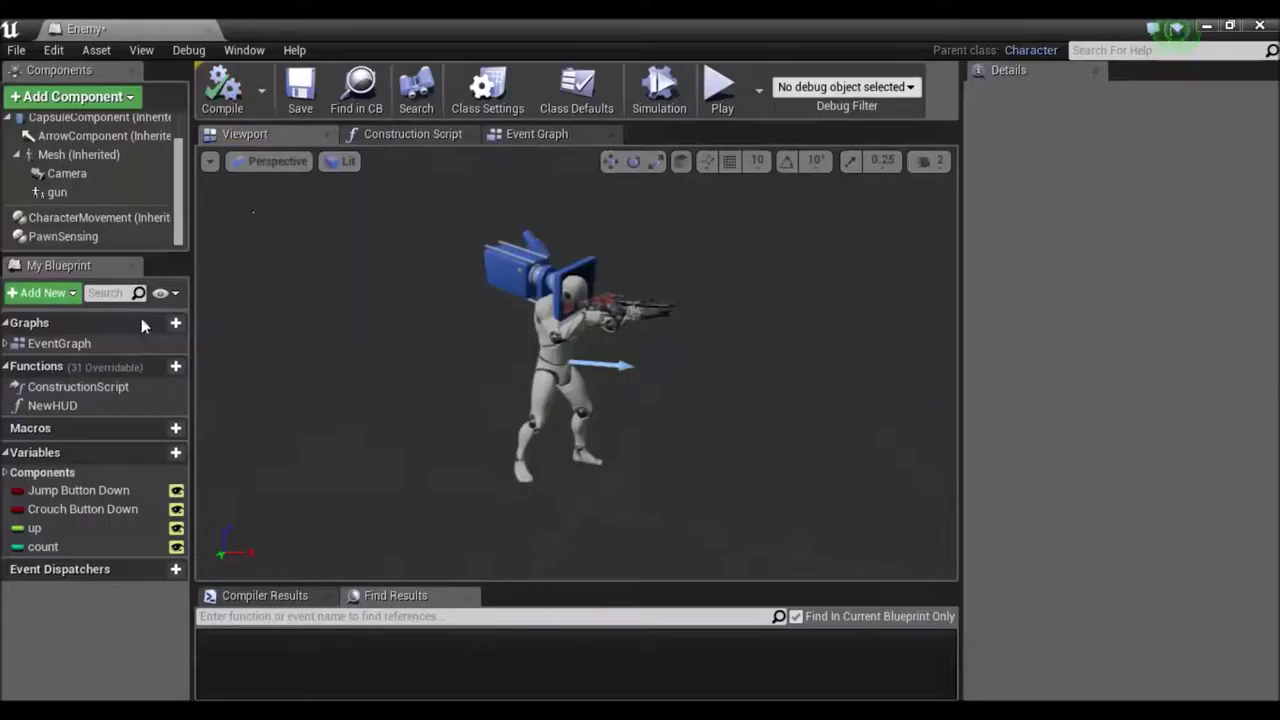
left_click(62, 237)
right_click_drag(398, 350, 472, 305)
scroll(394, 396, "down", 8)
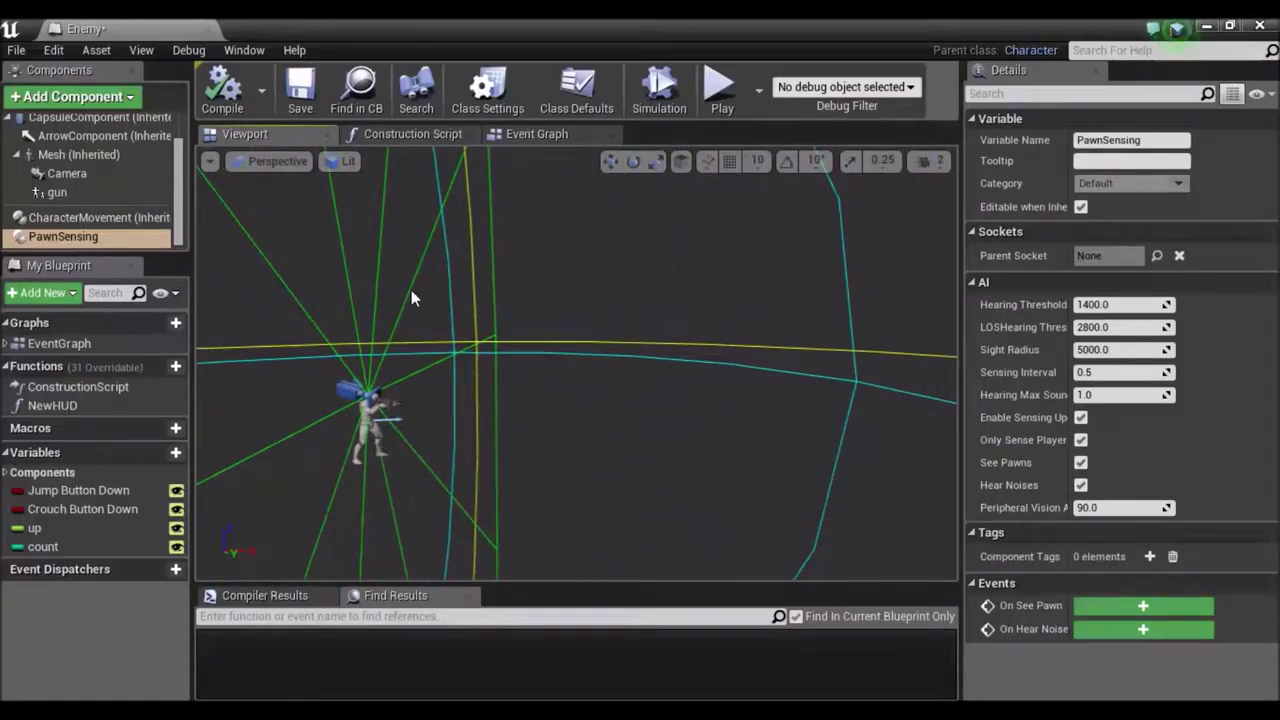
right_click_drag(258, 418, 332, 414)
left_click_drag(272, 410, 310, 410)
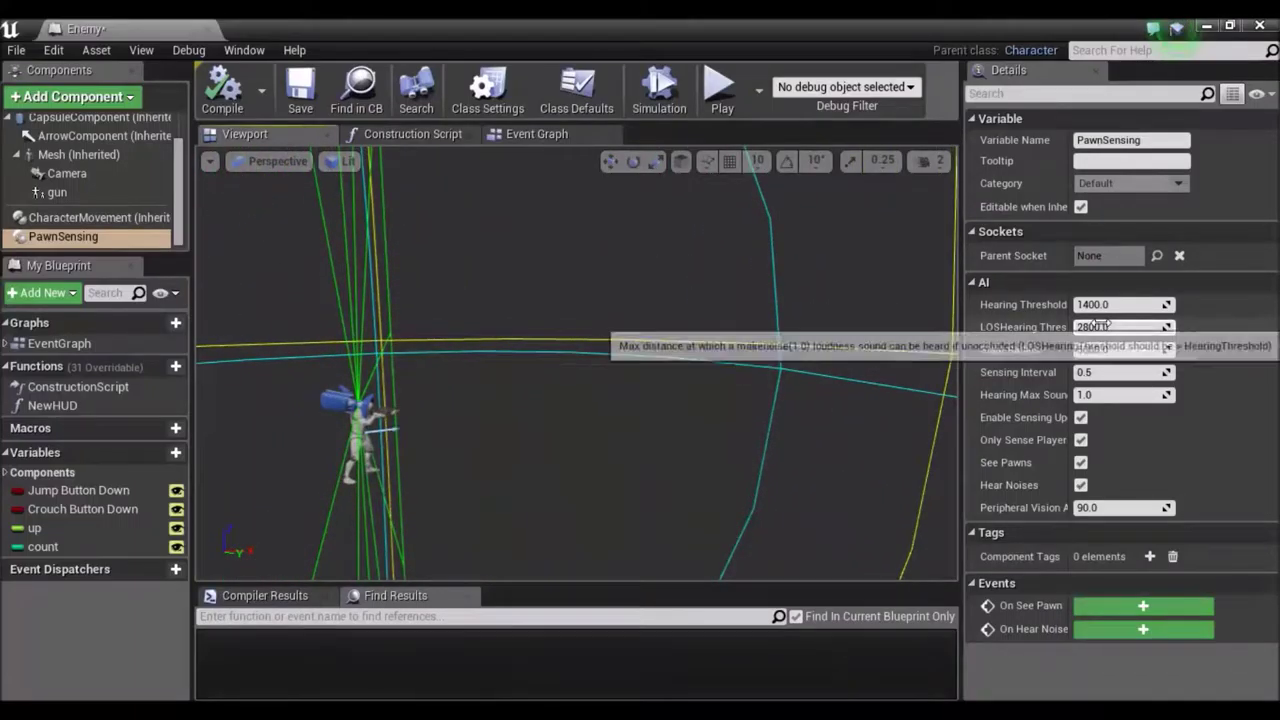
mouse_move(1105, 349)
left_mouse_down()
mouse_move(1135, 349)
mouse_move(1103, 352)
left_mouse_up()
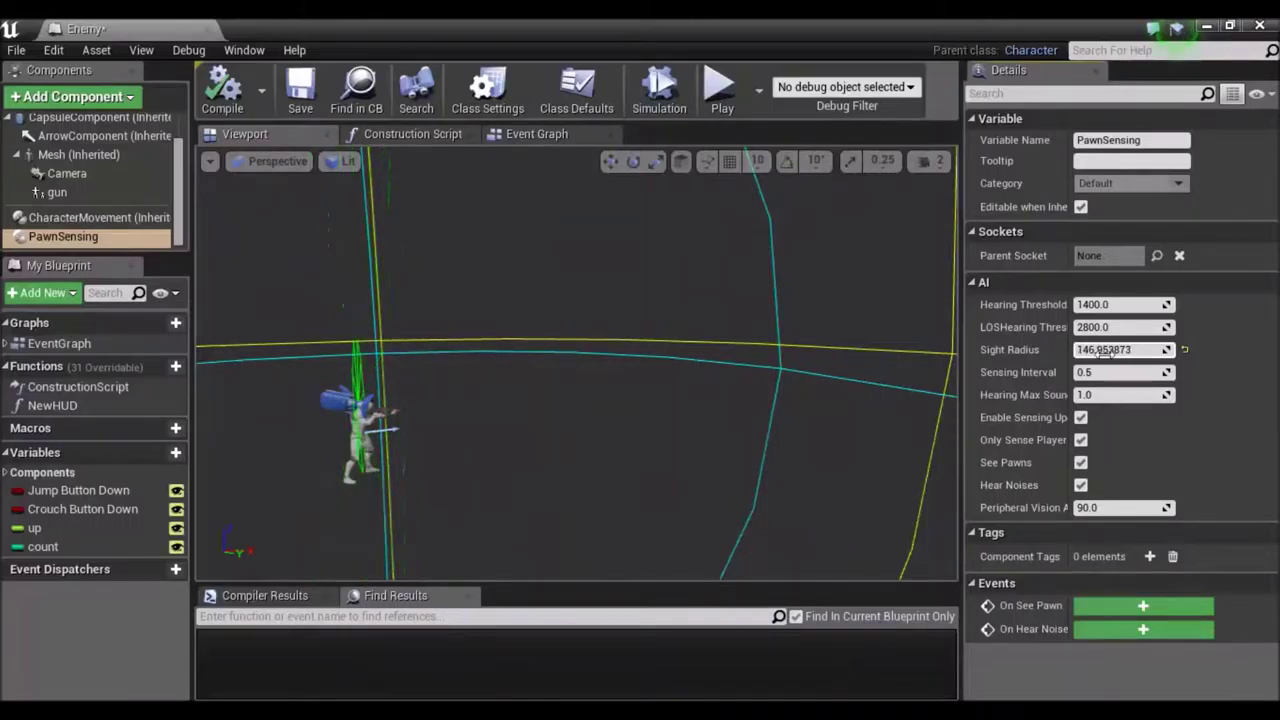
left_click_drag(1100, 507, 1052, 507)
mouse_move(543, 487)
right_mouse_down()
mouse_move(486, 474)
mouse_move(470, 490)
mouse_move(543, 488)
right_mouse_up()
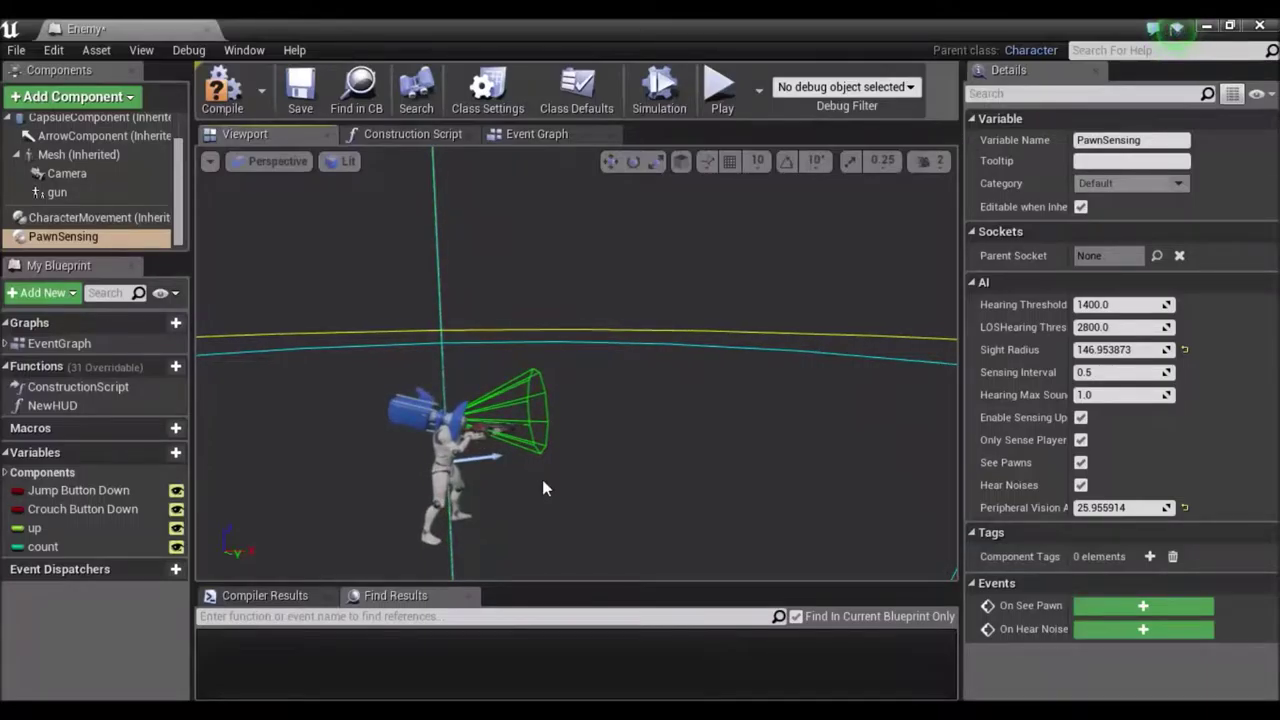
Step: Set the PawnSensing peripheral vision angle to about 63.6 and the sight radius to about 1109
mouse_move(1110, 507)
left_mouse_down()
mouse_move(1070, 507)
mouse_move(1145, 507)
mouse_move(1120, 507)
left_mouse_up()
left_click(1105, 507)
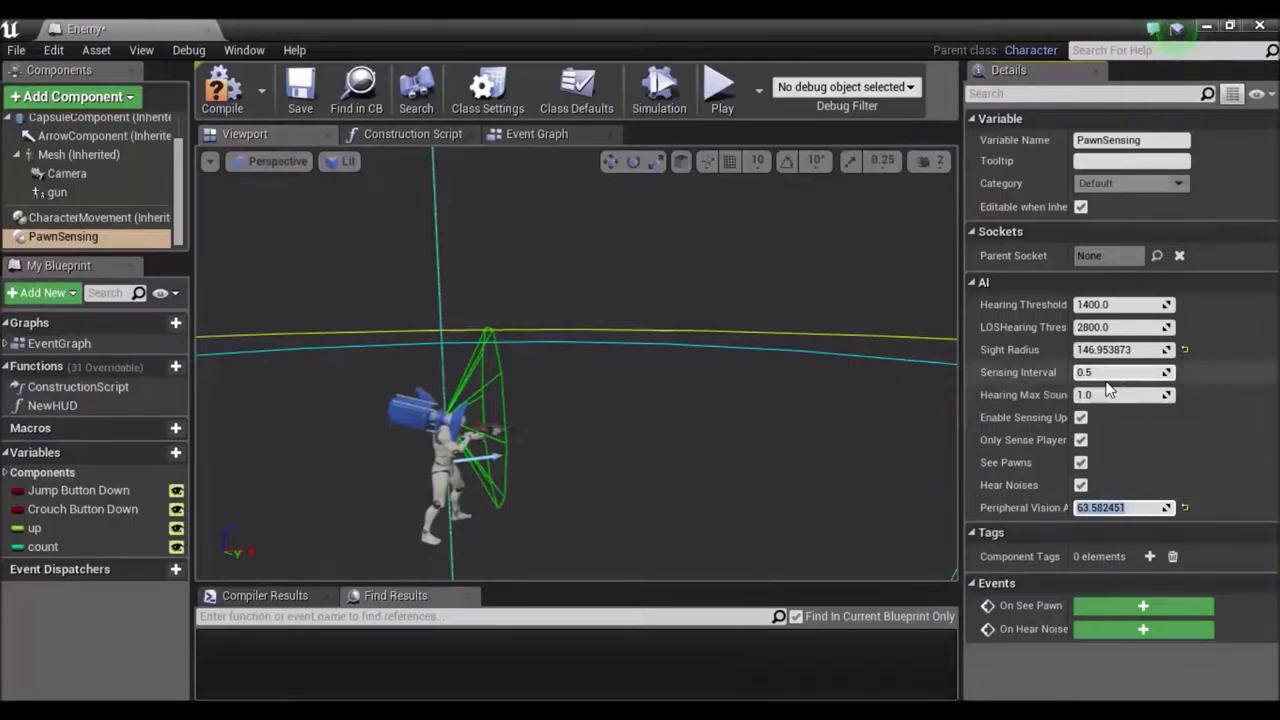
left_click_drag(1120, 349, 1180, 349)
right_click_drag(729, 423, 690, 475)
left_click_drag(745, 445, 816, 386)
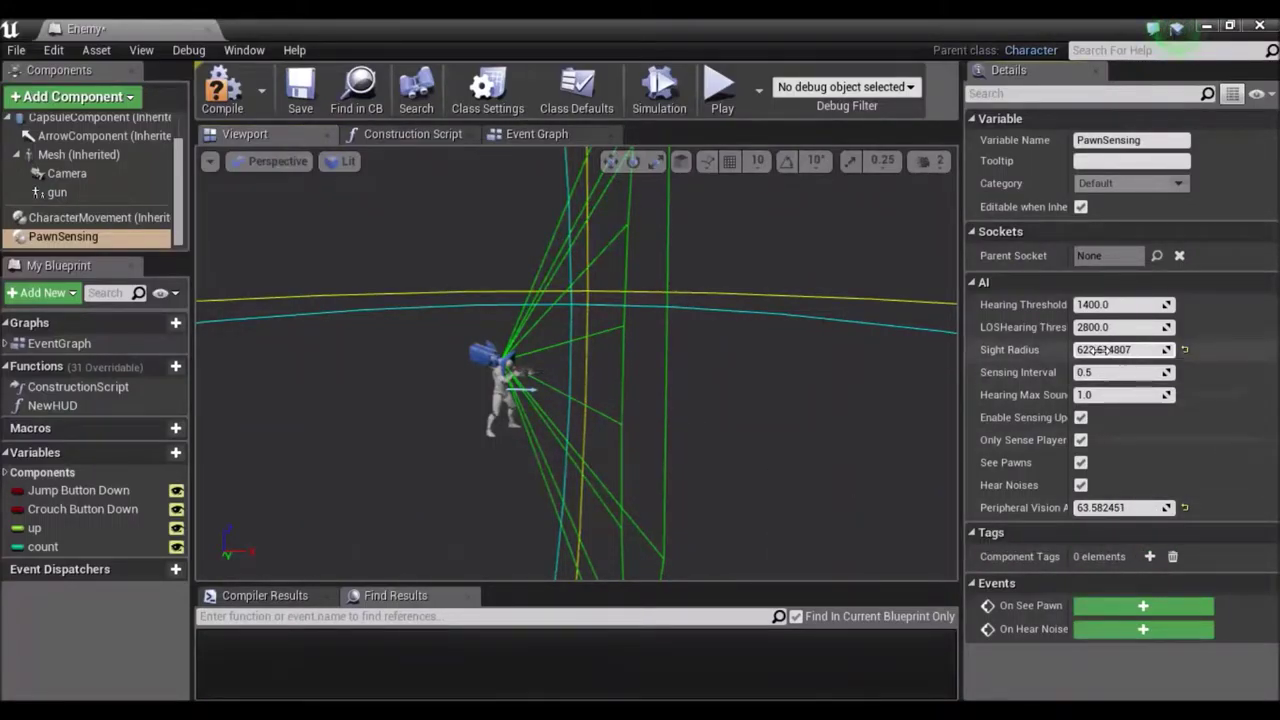
left_click_drag(1090, 350, 1180, 350)
right_click_drag(893, 391, 795, 401)
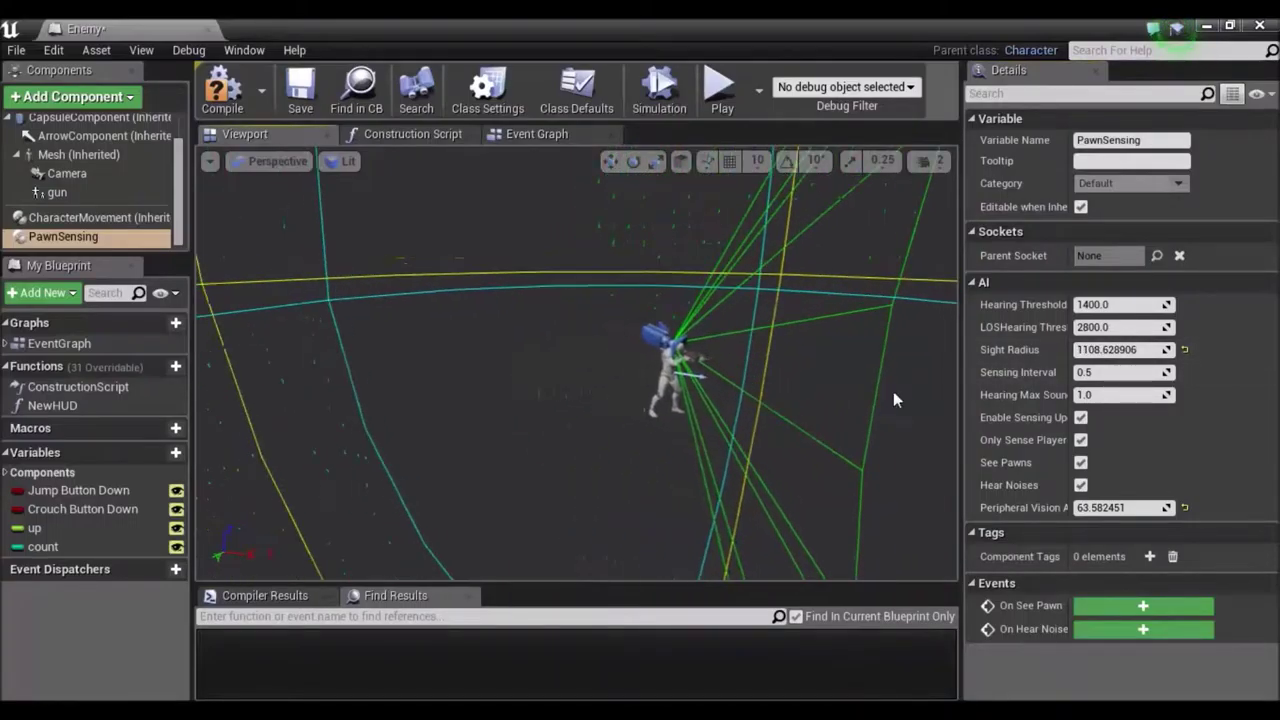
right_click_drag(893, 391, 733, 422)
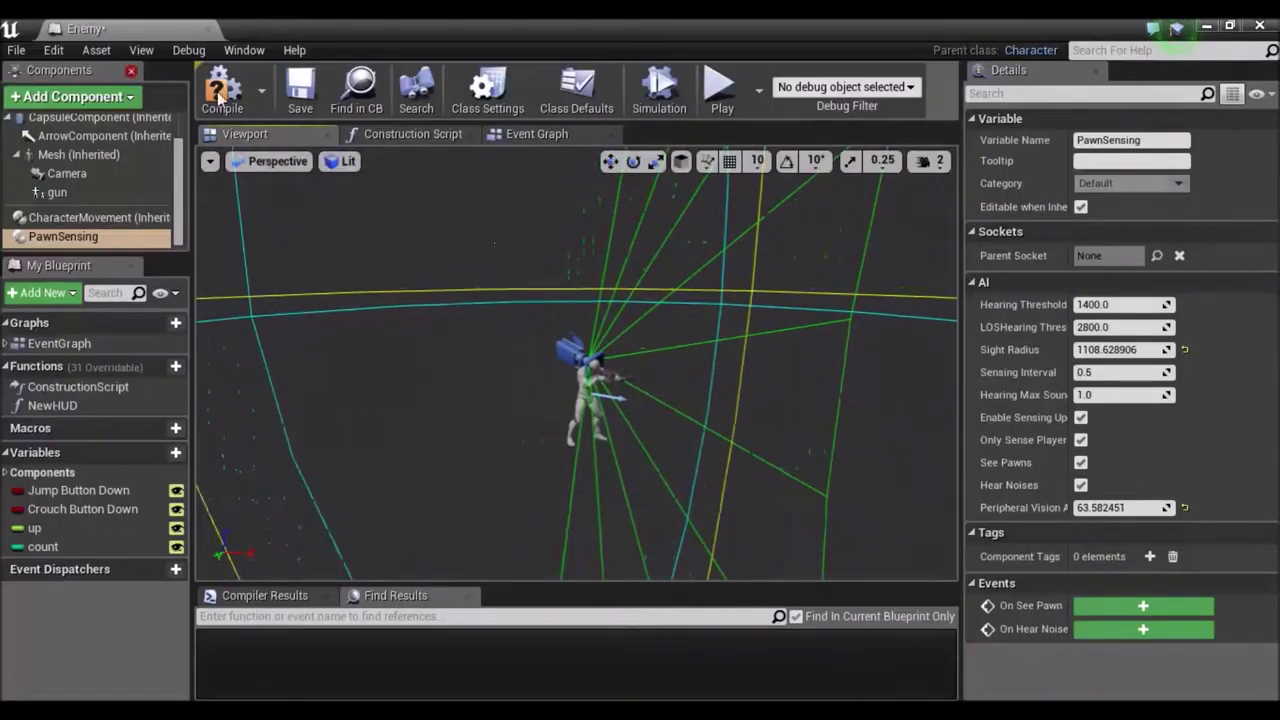
Step: Compile and save the Enemy blueprint
left_click(222, 98)
left_click(222, 90)
left_click(300, 88)
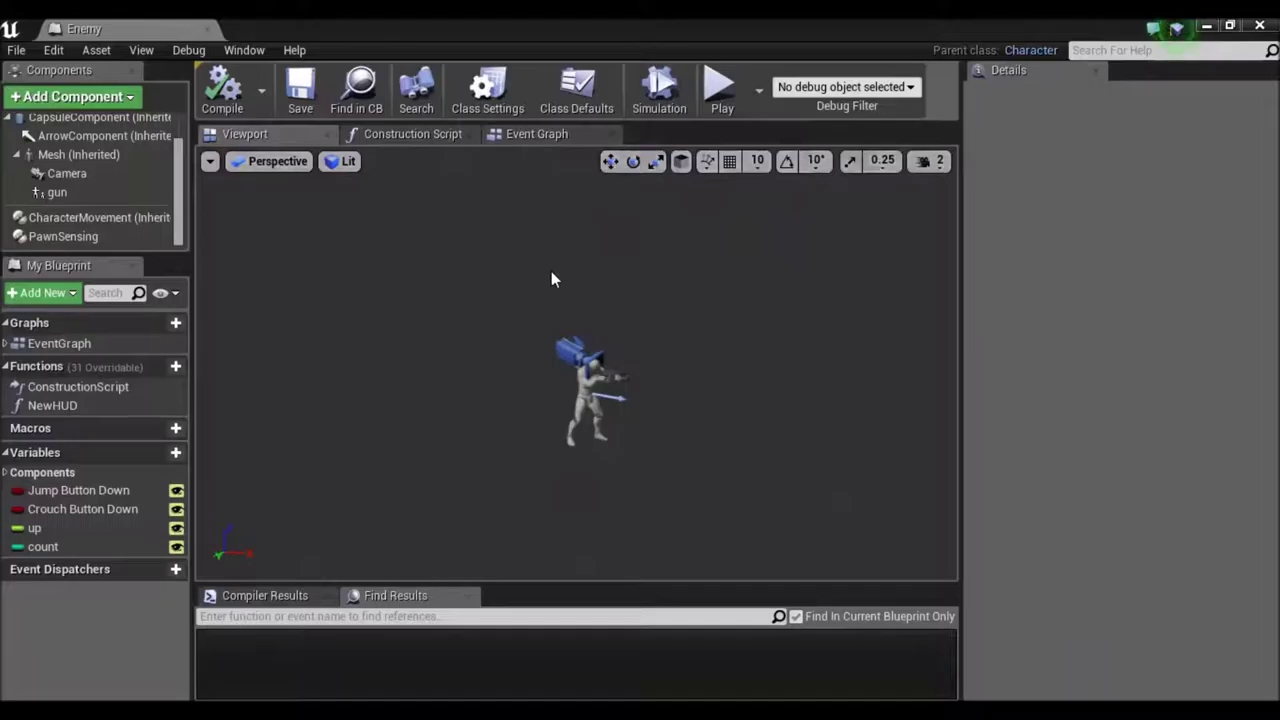
Step: Add an On See Pawn event for the PawnSensing component to the event graph
left_click_drag(503, 309, 567, 304)
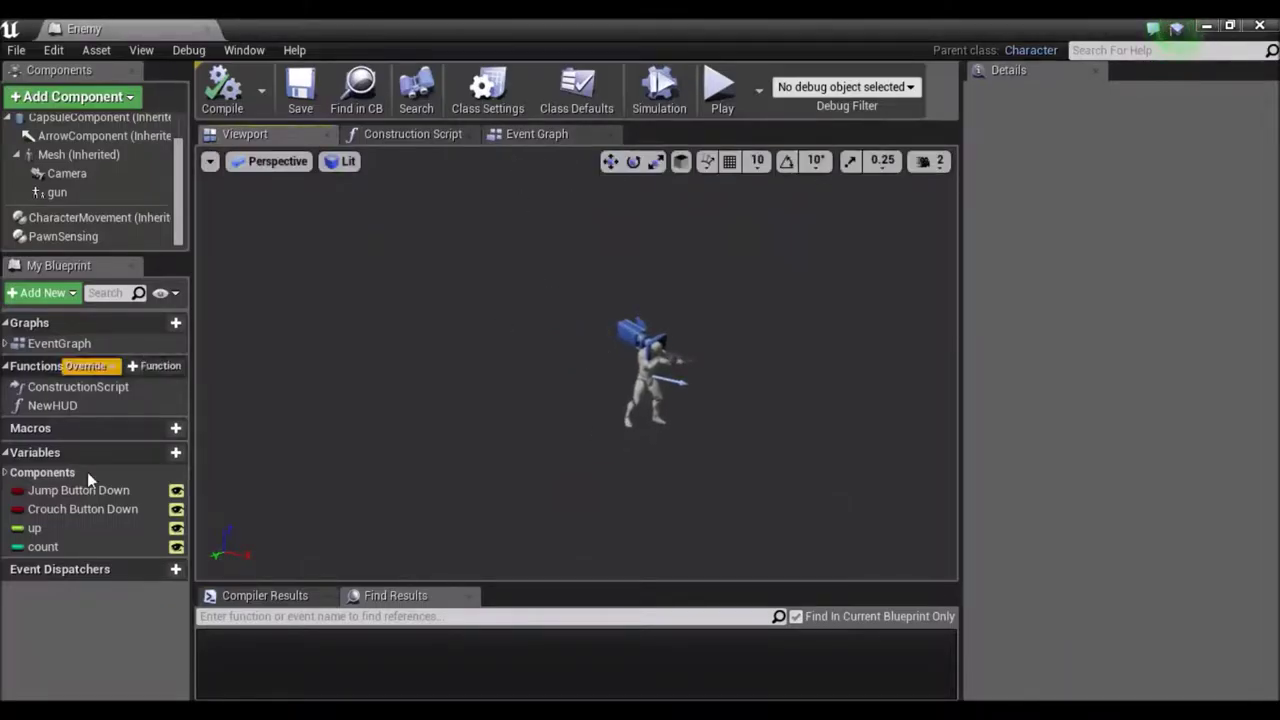
left_click(63, 237)
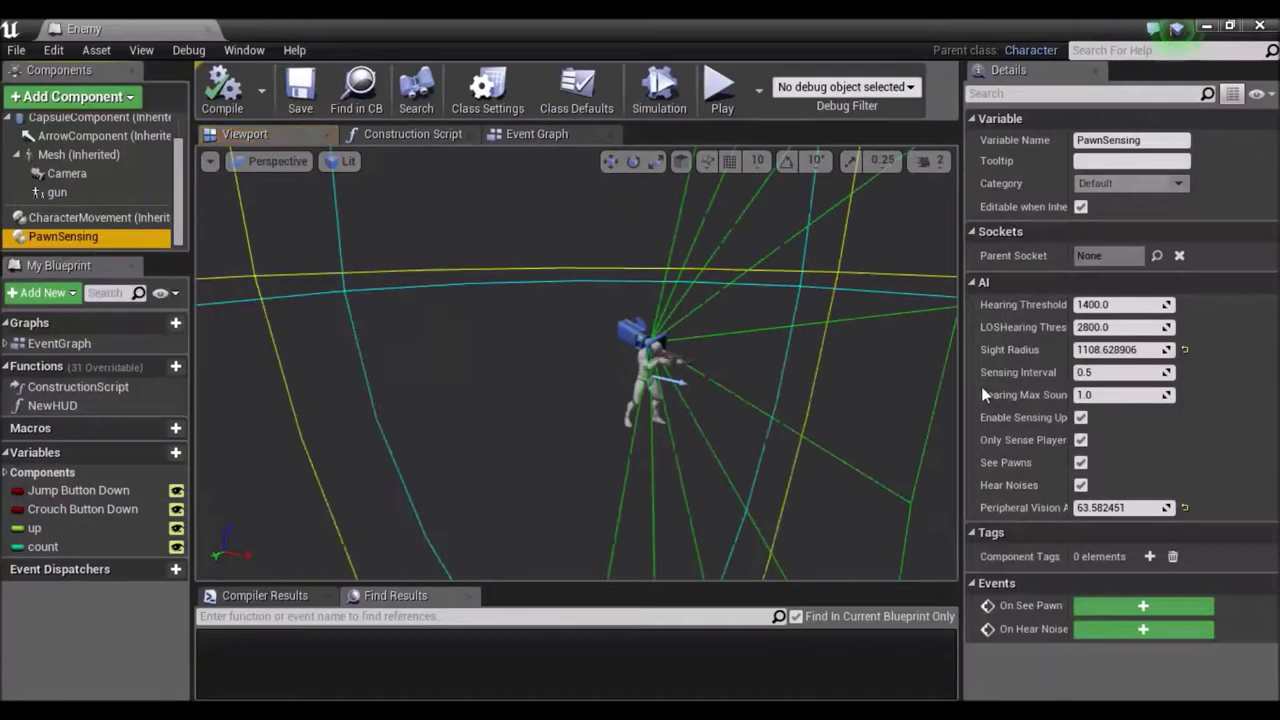
left_click(1118, 610)
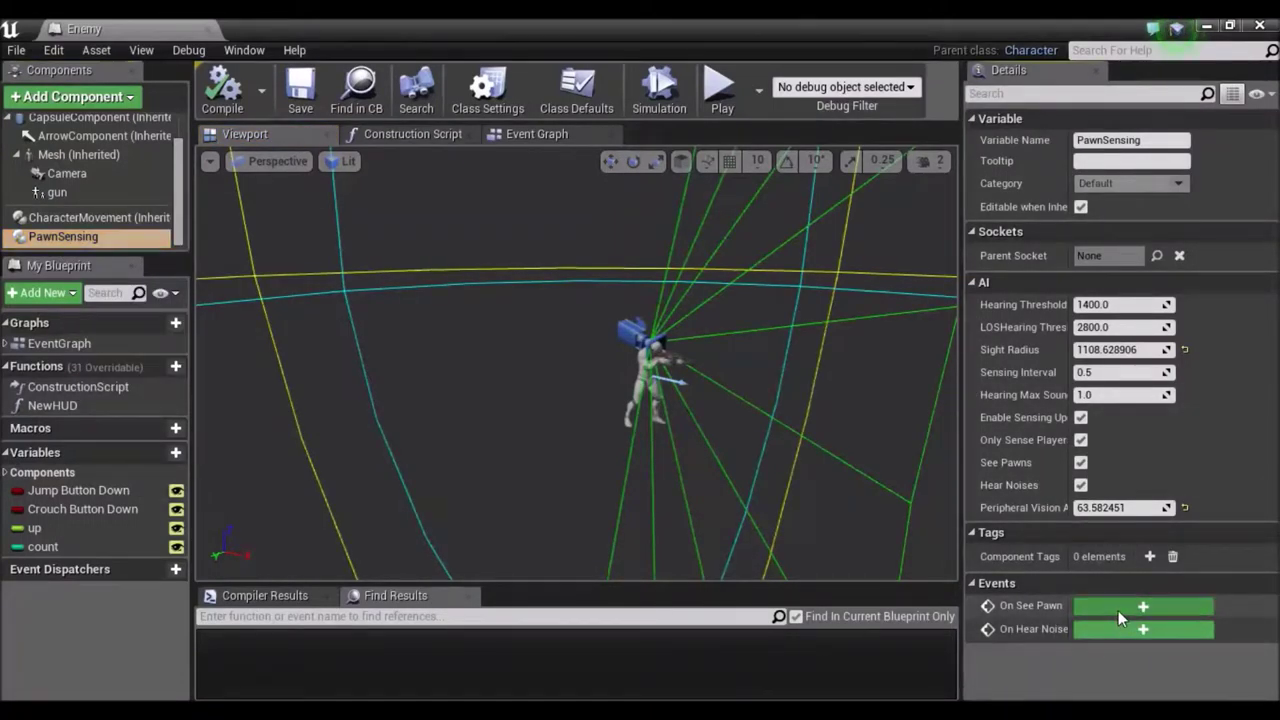
right_click_drag(648, 493, 527, 436)
scroll(555, 443, "down", 2)
right_click_drag(640, 436, 514, 411)
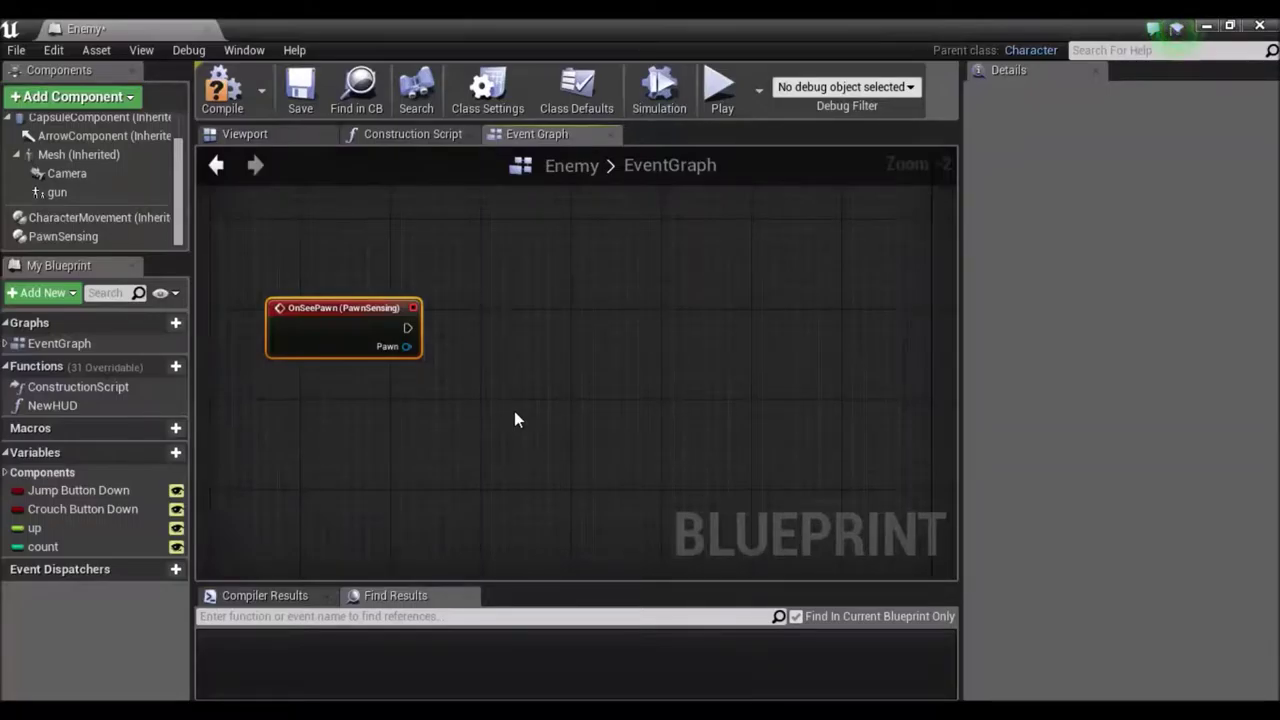
Step: Create a Boolean variable named inRange in the Enemy blueprint
right_click_drag(514, 420, 351, 443)
scroll(383, 413, "up", 1)
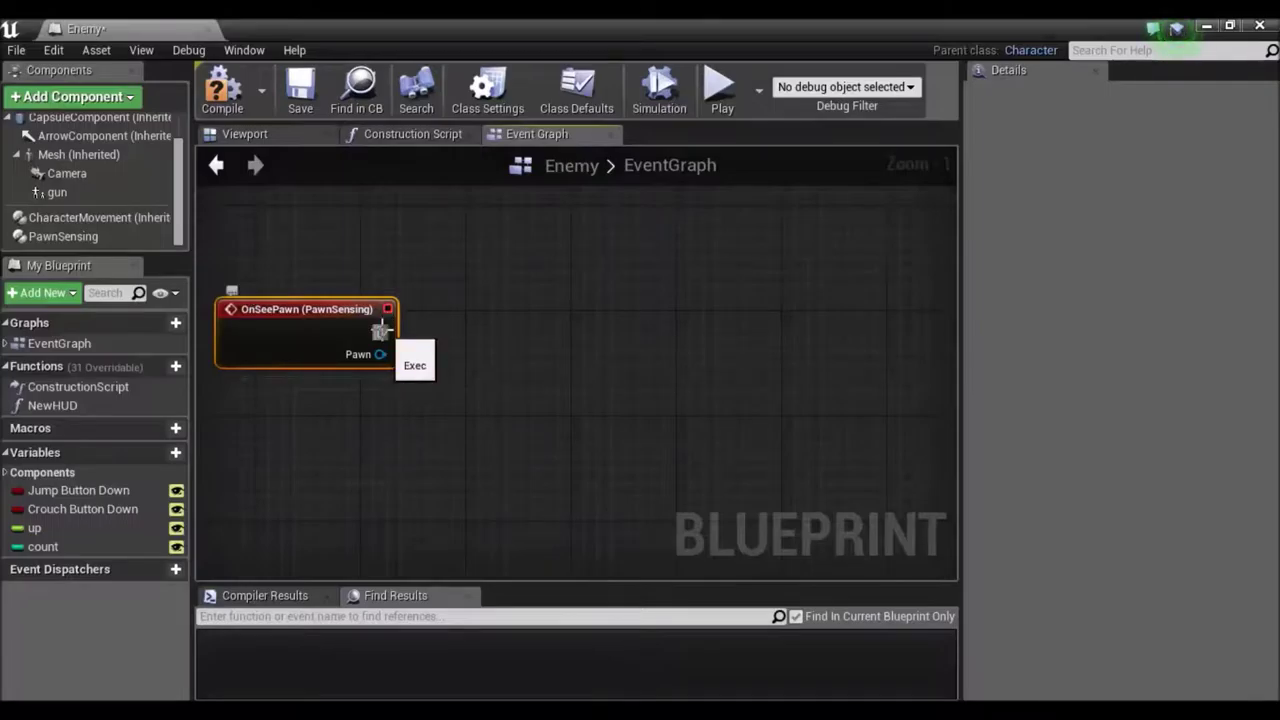
left_click(178, 454)
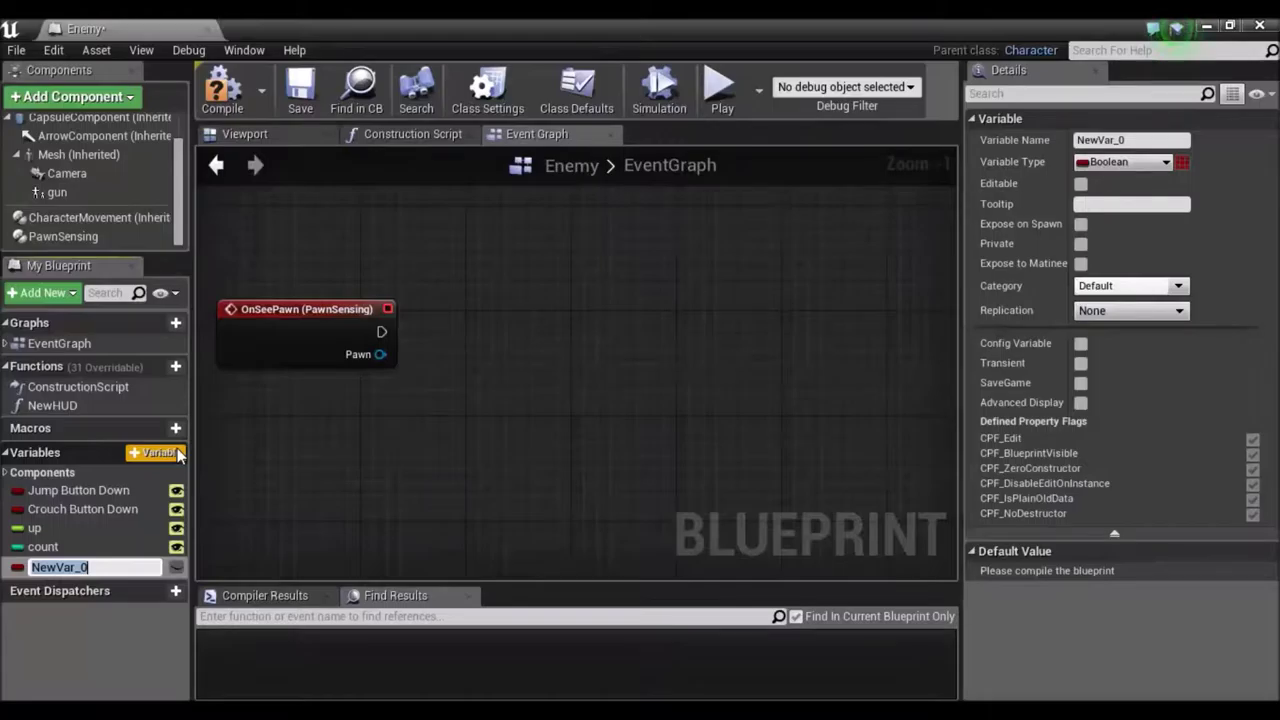
type("inRange")
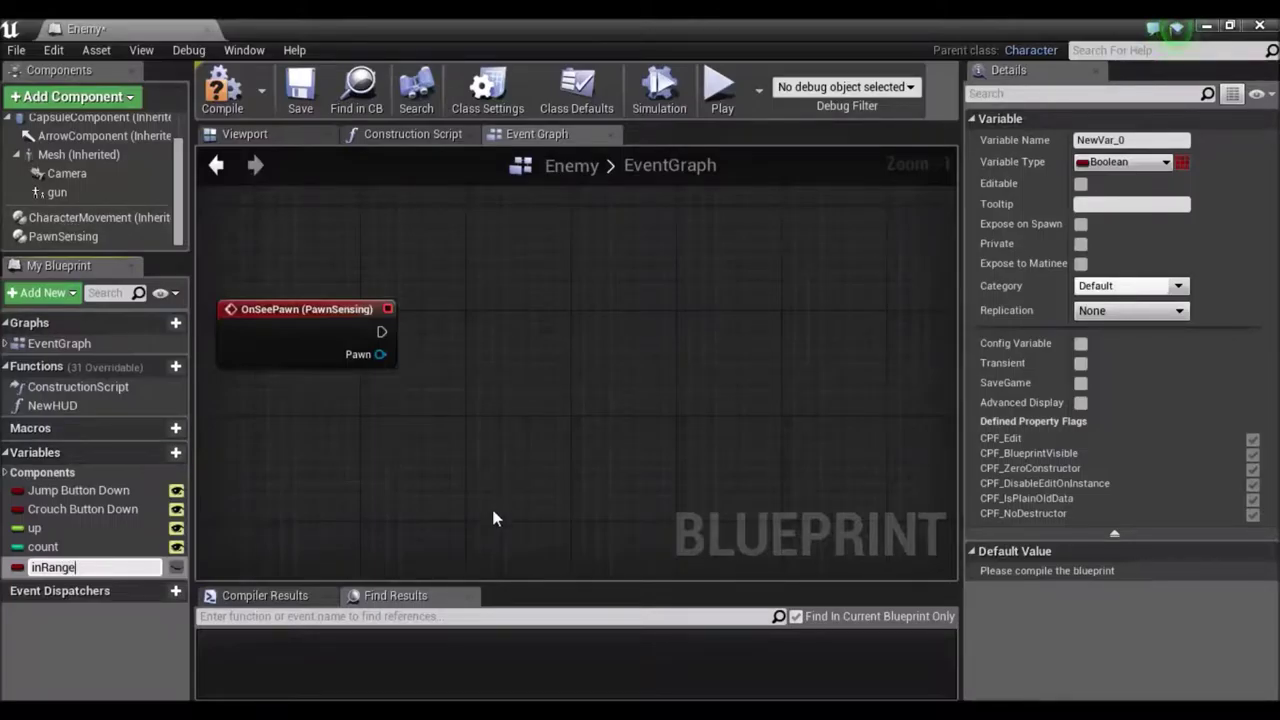
key("Return")
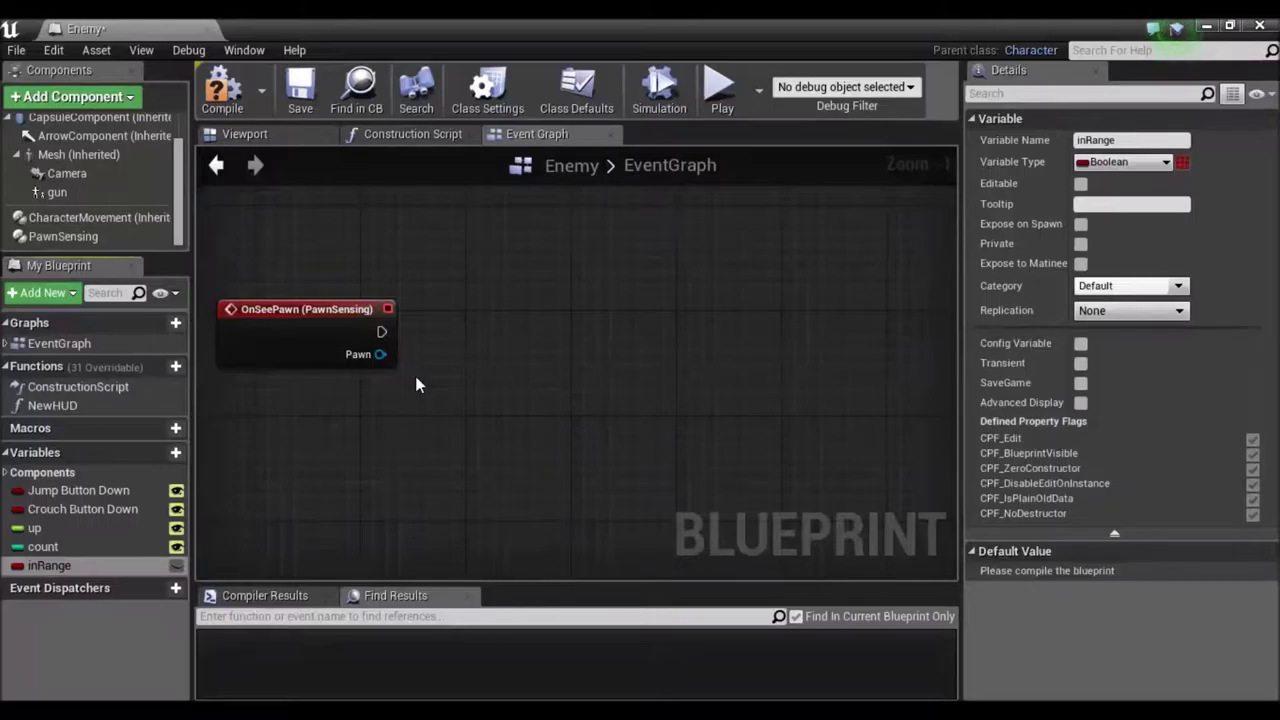
Step: Add a Cast To Character node after OnSeePawn, wiring the execution flow and the Pawn output to its Object input
left_click_drag(382, 340, 430, 294)
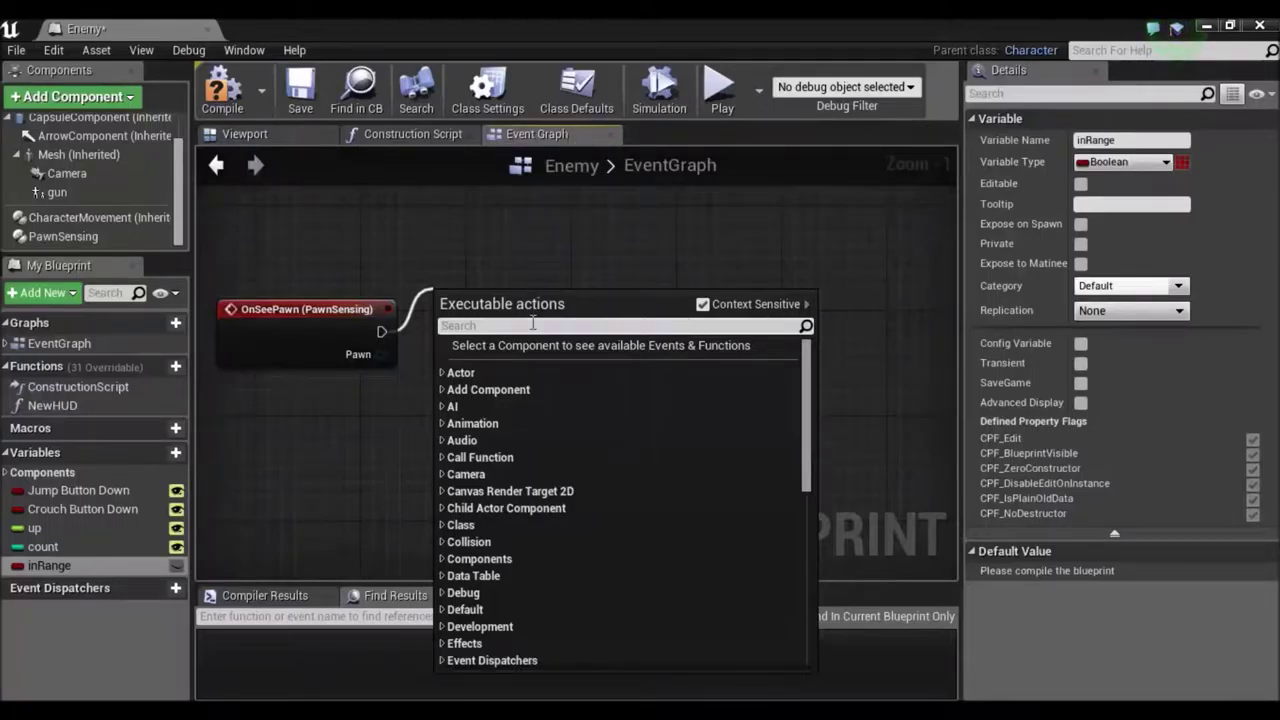
type("cast to ")
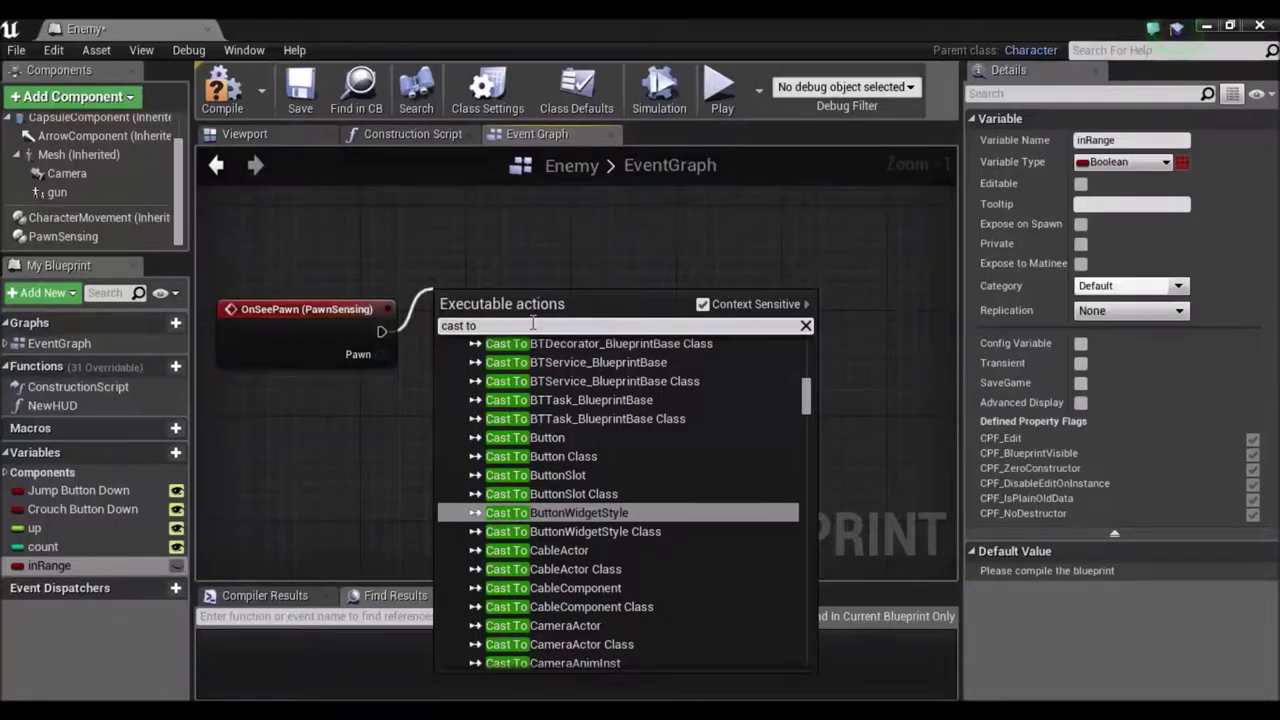
type("chara")
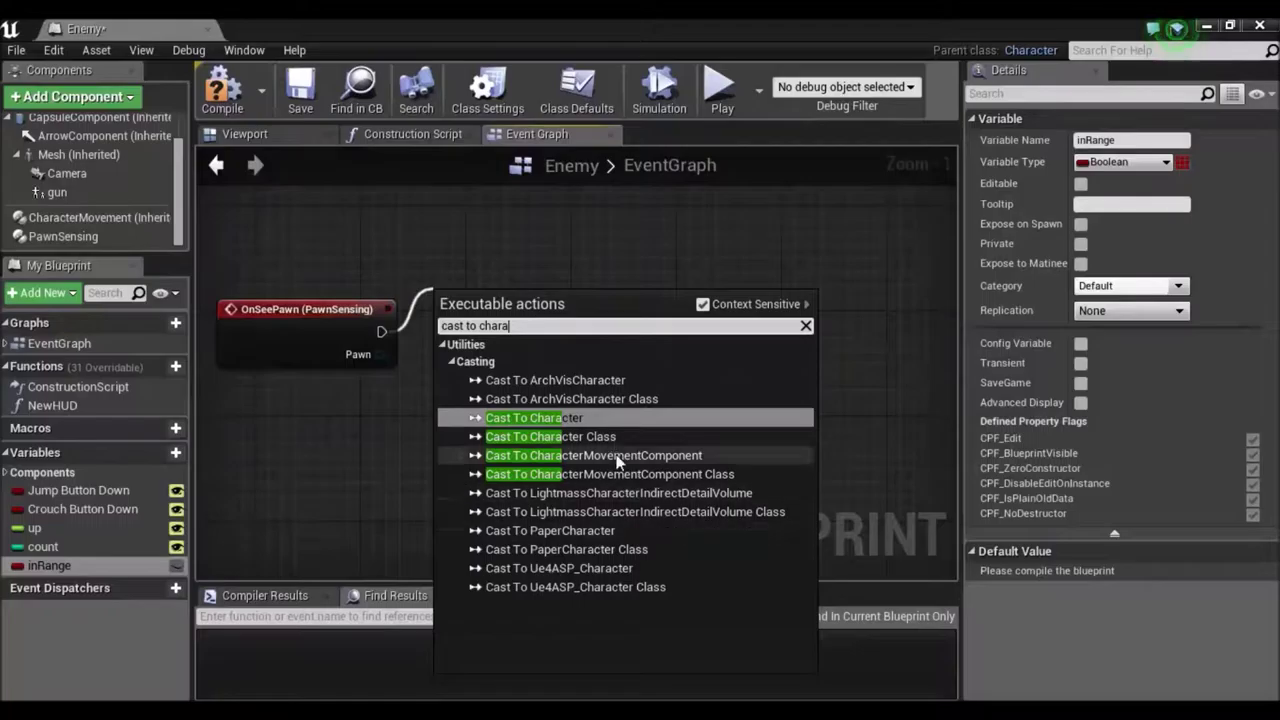
left_click(571, 422)
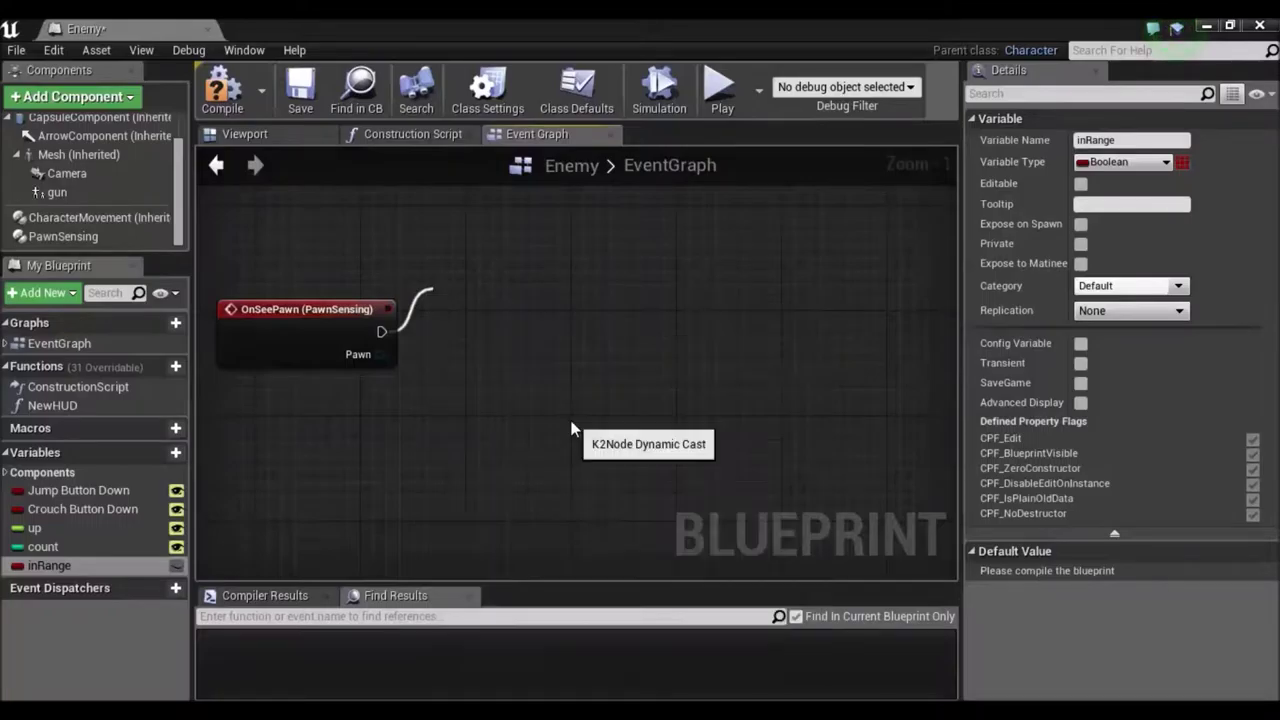
right_click_drag(586, 472, 554, 443)
left_click_drag(457, 283, 497, 257)
left_click_drag(337, 341, 456, 301)
Step: Add an AI MoveTo node after Cast To Character, wiring the execution flow and the As Character output to its Target Actor input
right_click_drag(751, 342, 651, 370)
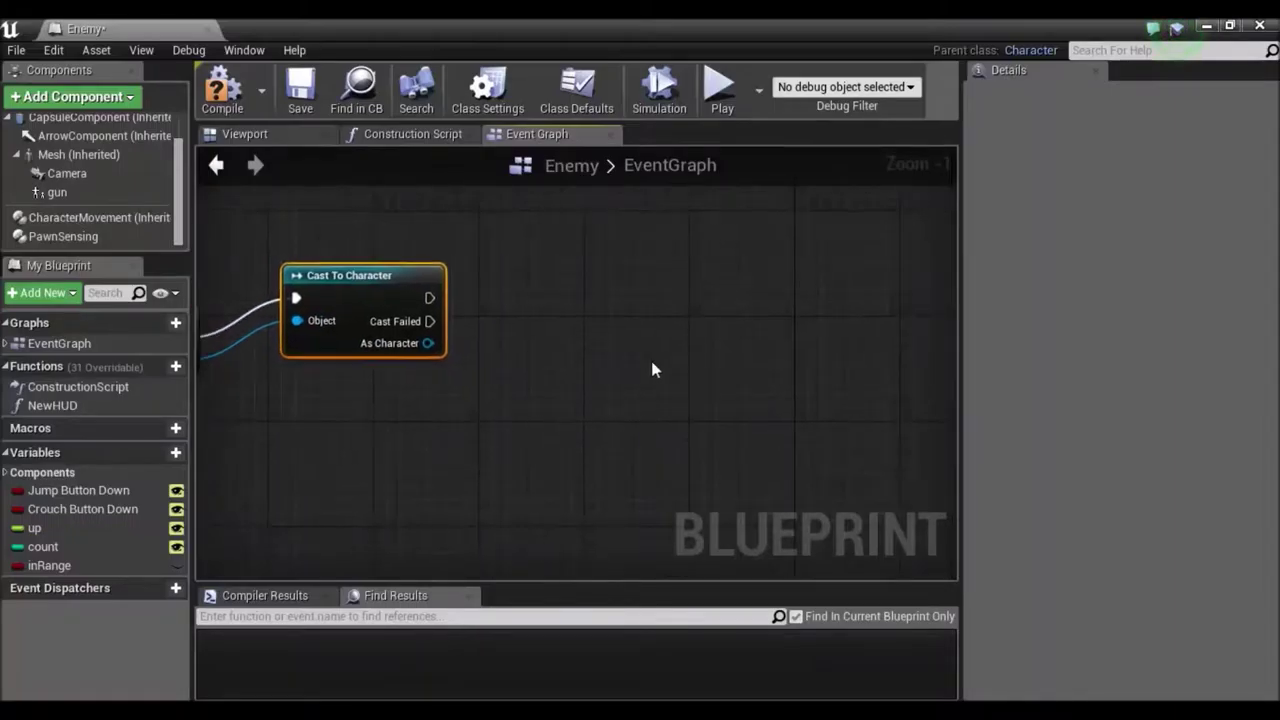
right_click(652, 285)
type("ai")
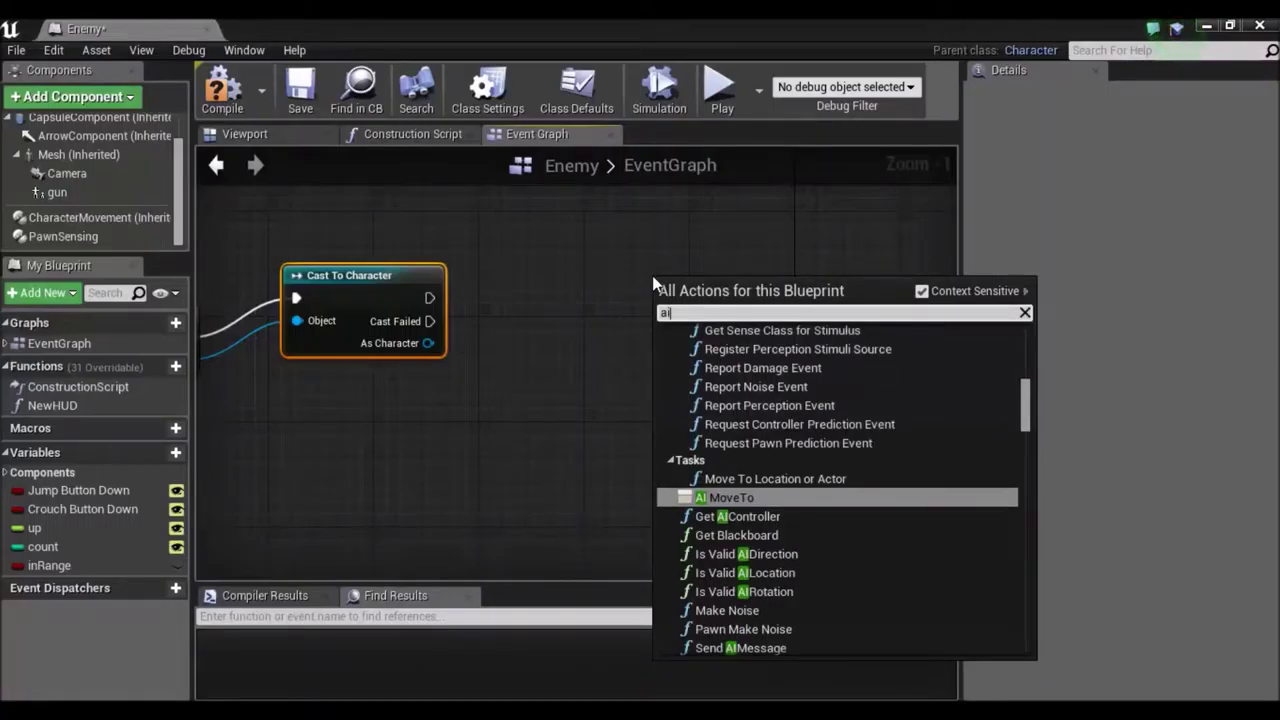
left_click(754, 496)
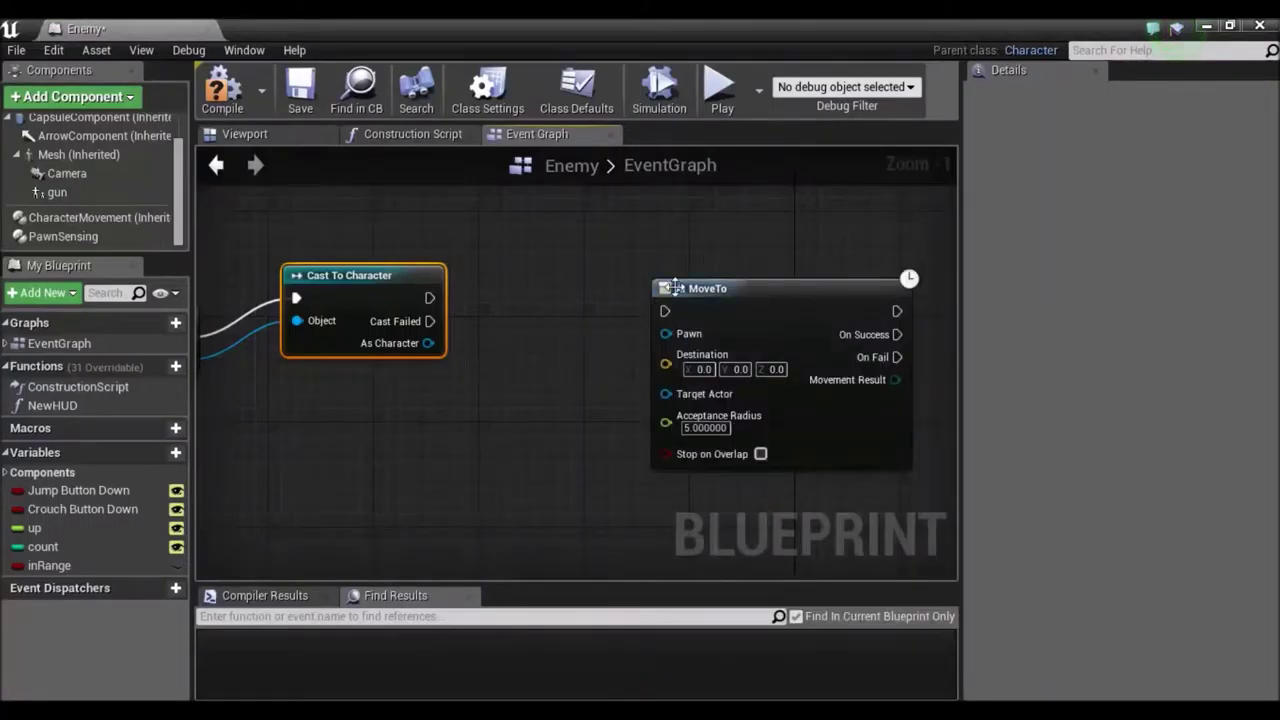
left_click_drag(663, 302, 568, 278)
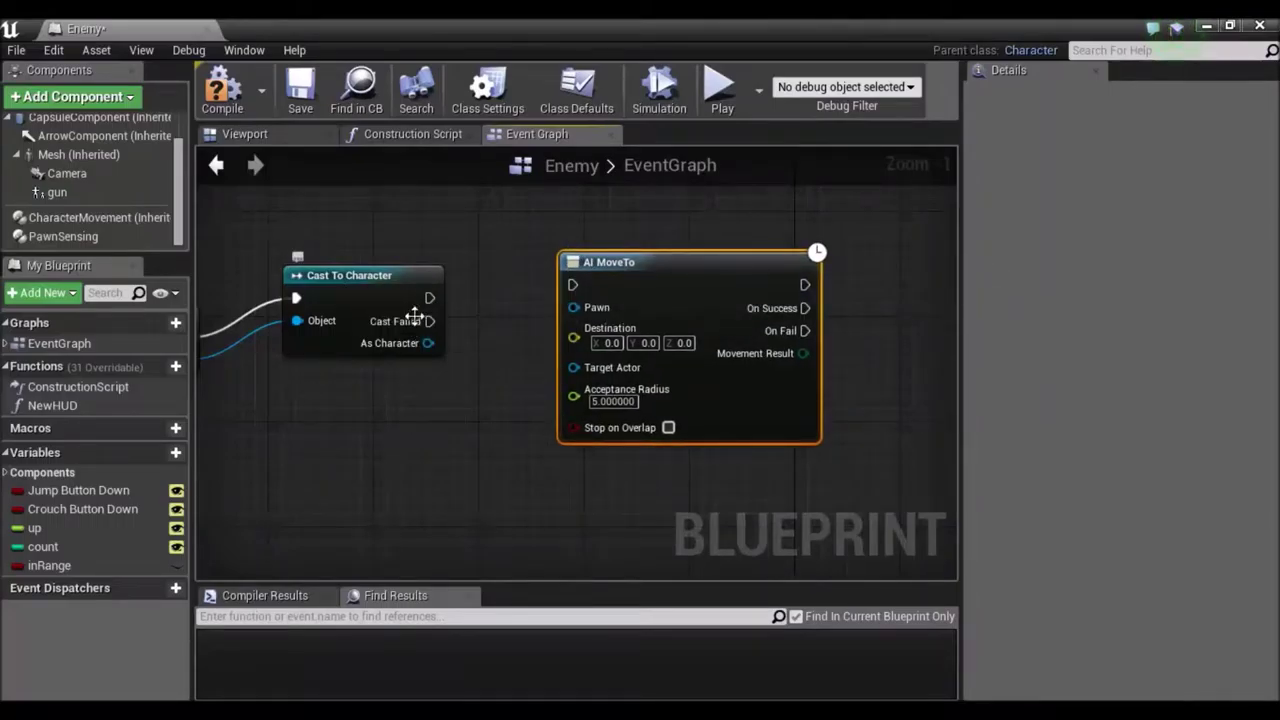
left_click_drag(430, 297, 573, 286)
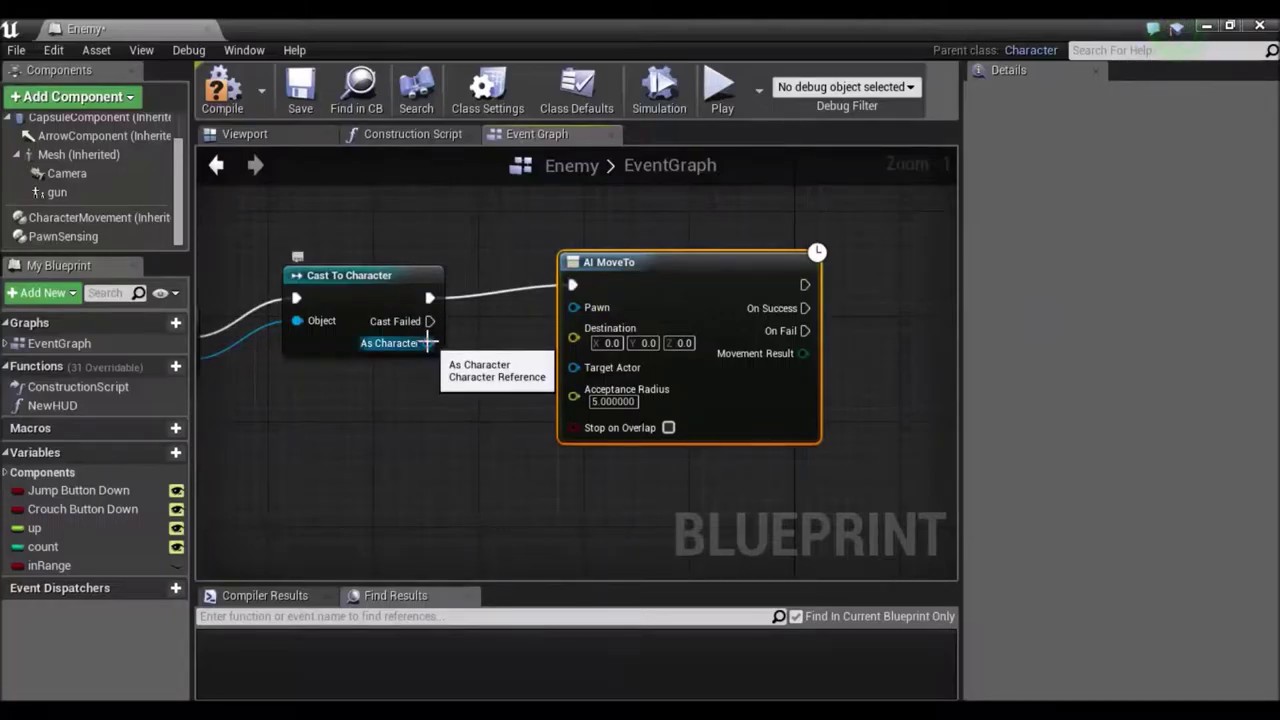
left_click_drag(427, 342, 575, 368)
Step: Feed a reference to self into the Pawn input of the AI MoveTo node
left_click_drag(572, 308, 425, 436)
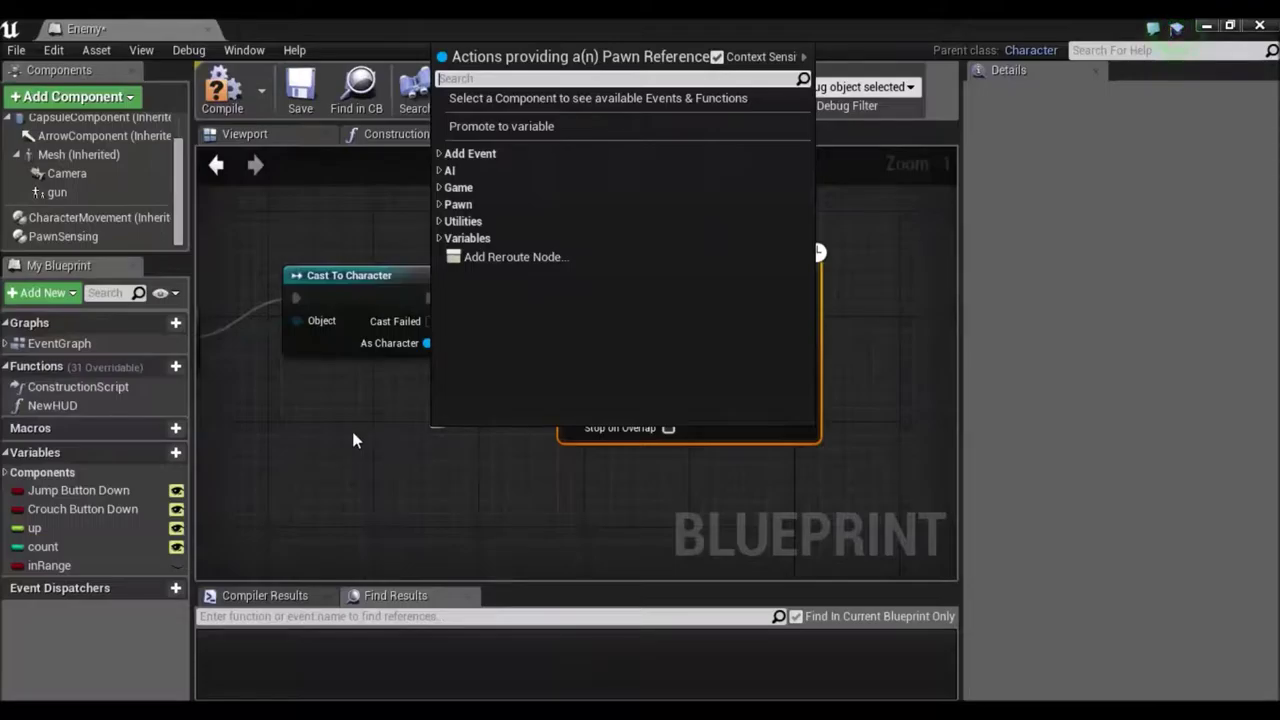
type("se")
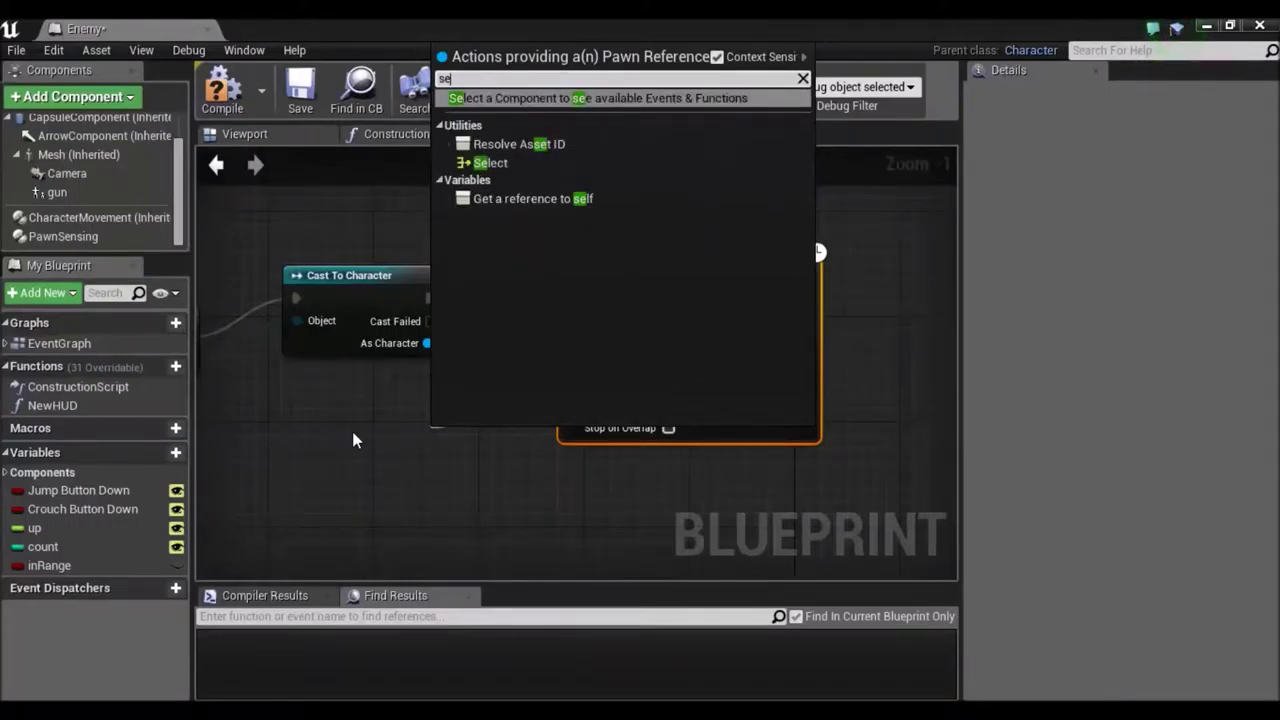
left_click(595, 199)
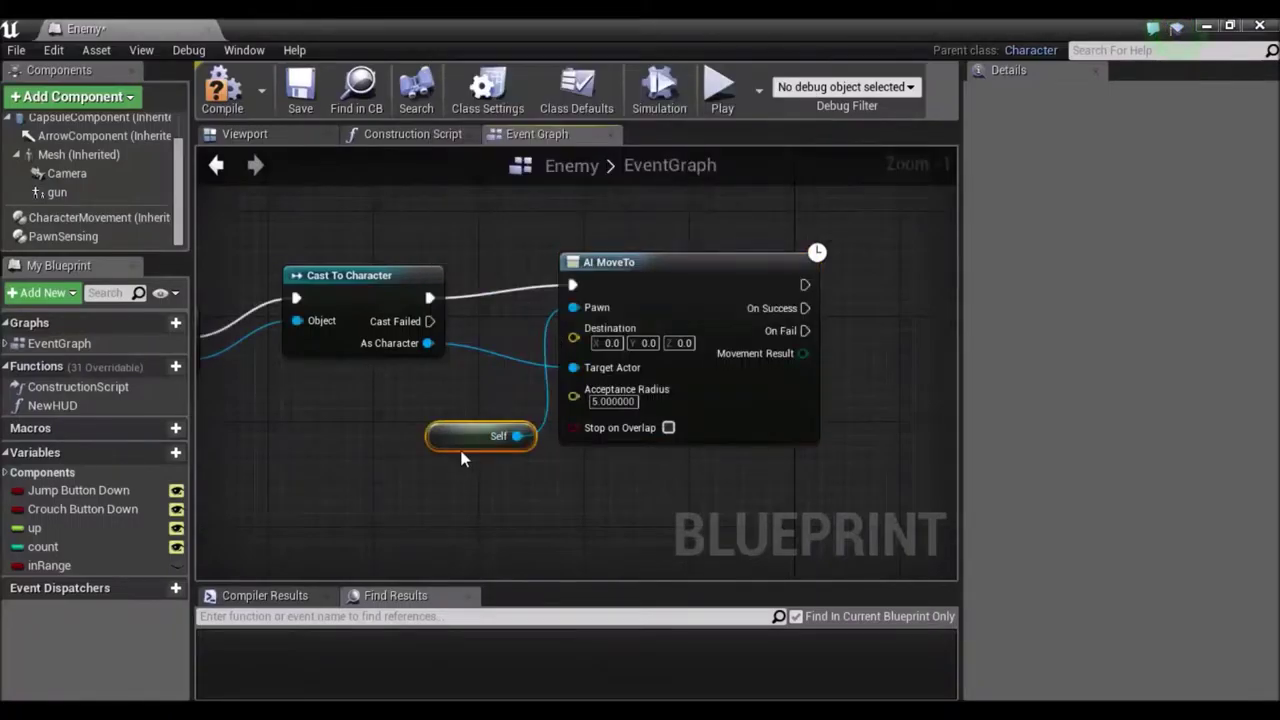
Step: Add a Delay node to AI MoveTo's On Fail output and set its duration to 5 seconds
right_click_drag(620, 528, 447, 516)
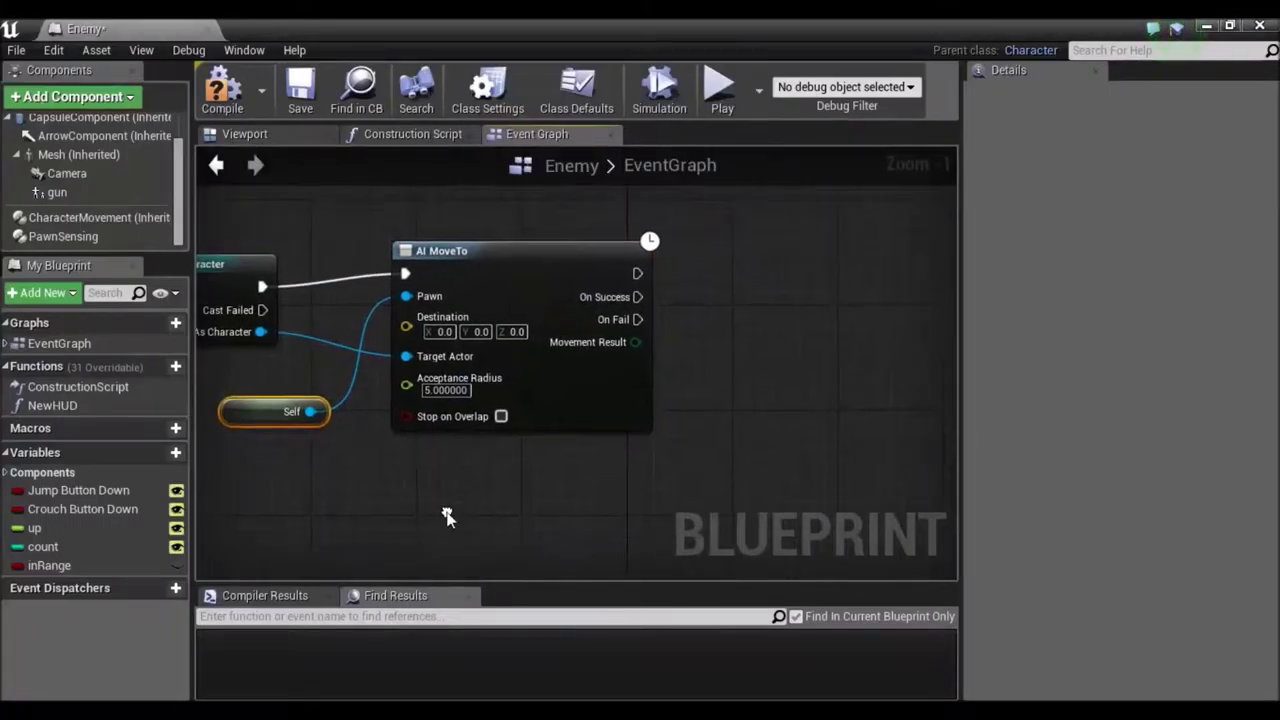
right_click_drag(525, 502, 341, 489)
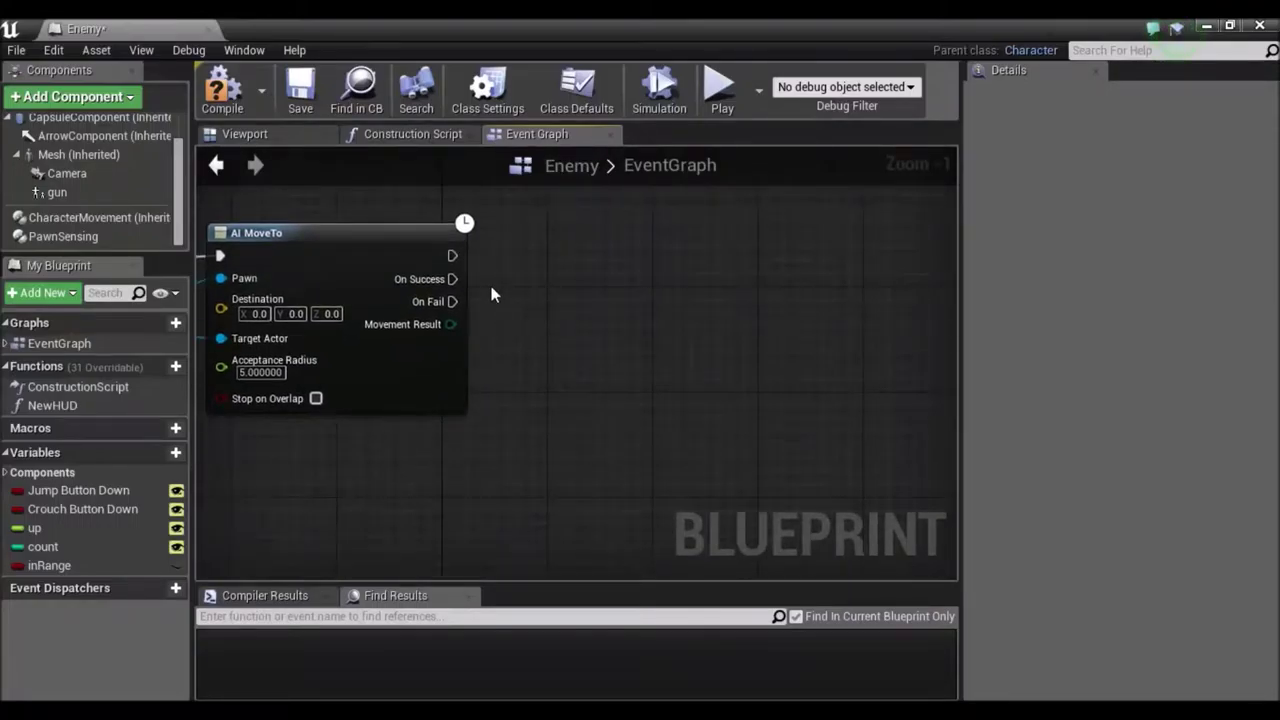
left_click_drag(452, 301, 516, 345)
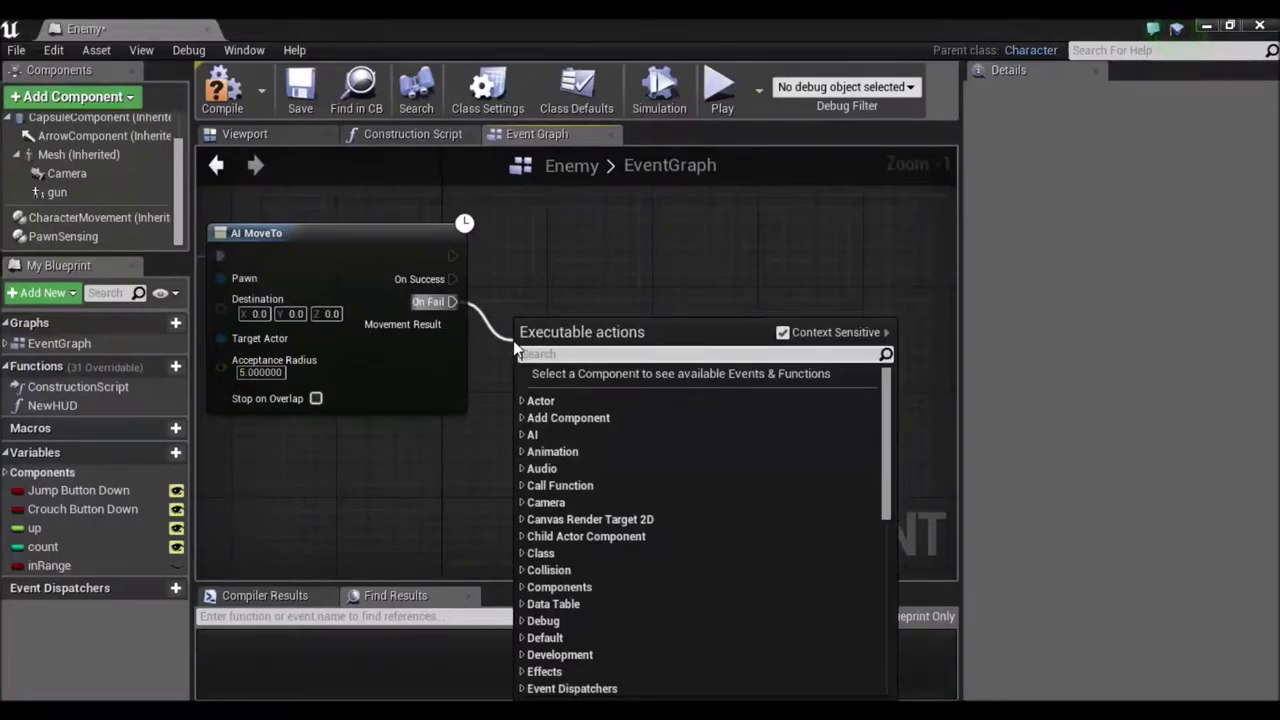
type("del")
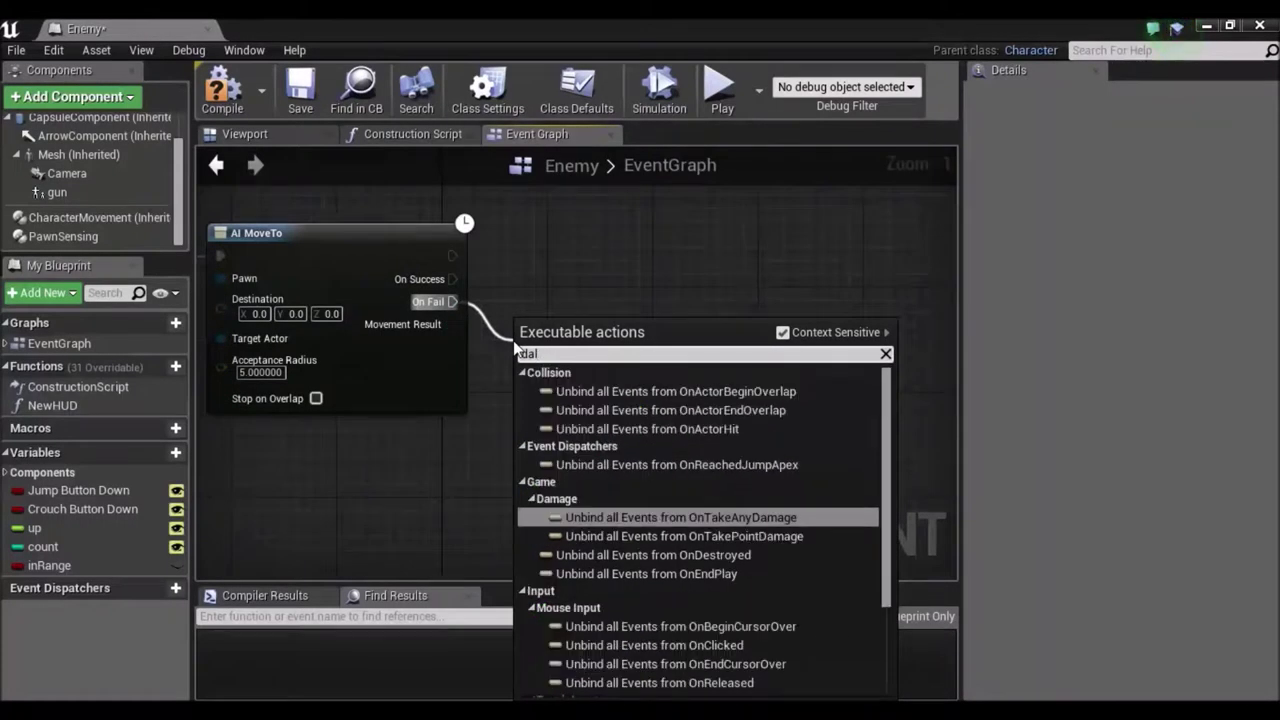
type("a")
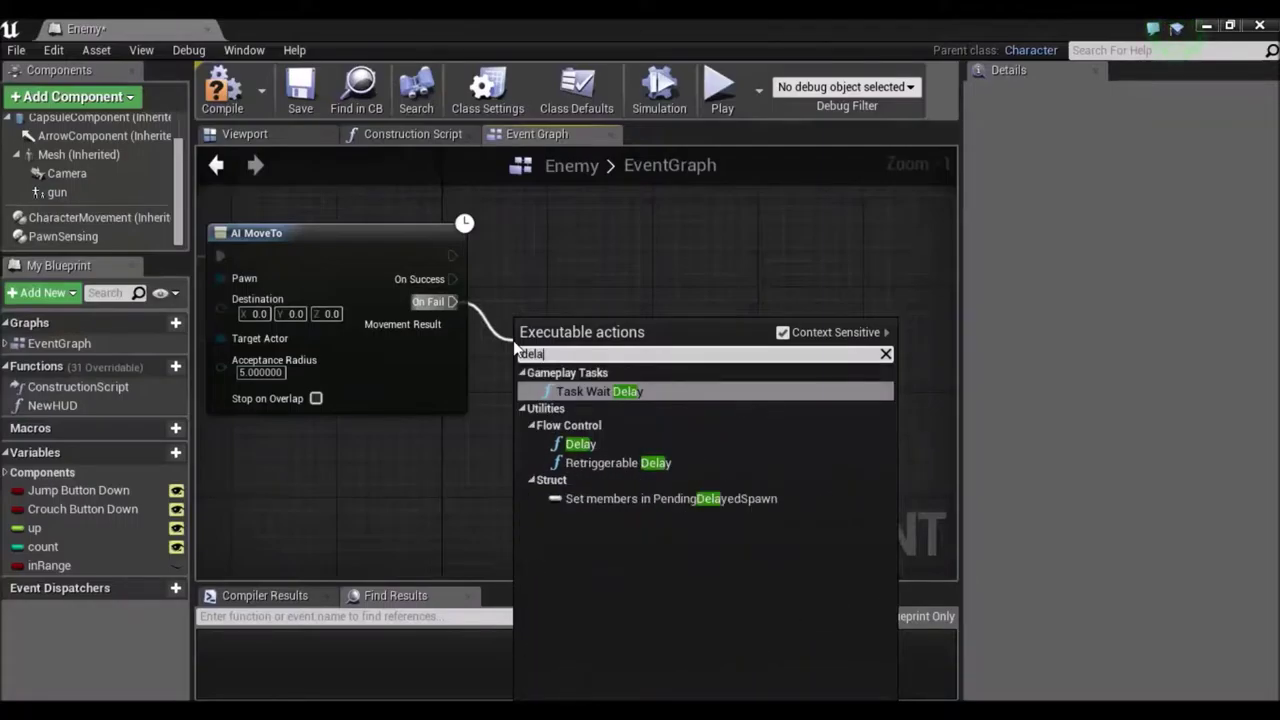
left_click(594, 445)
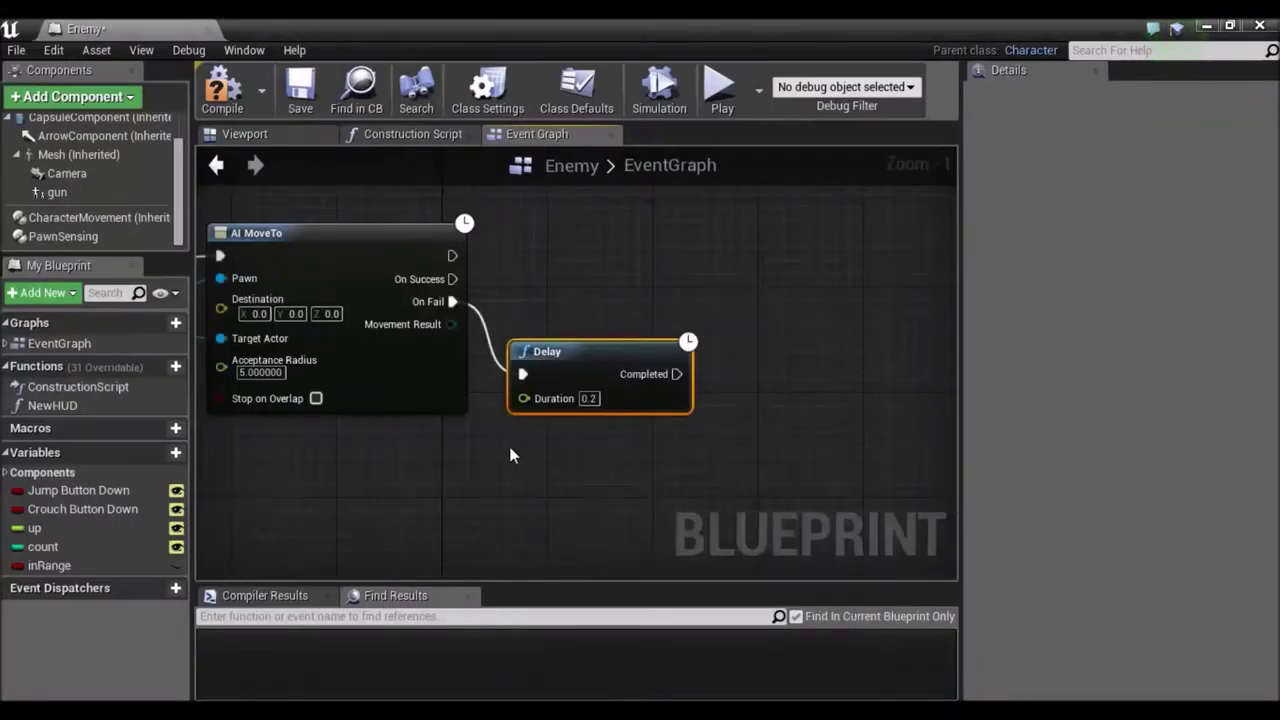
right_click_drag(701, 490, 566, 480)
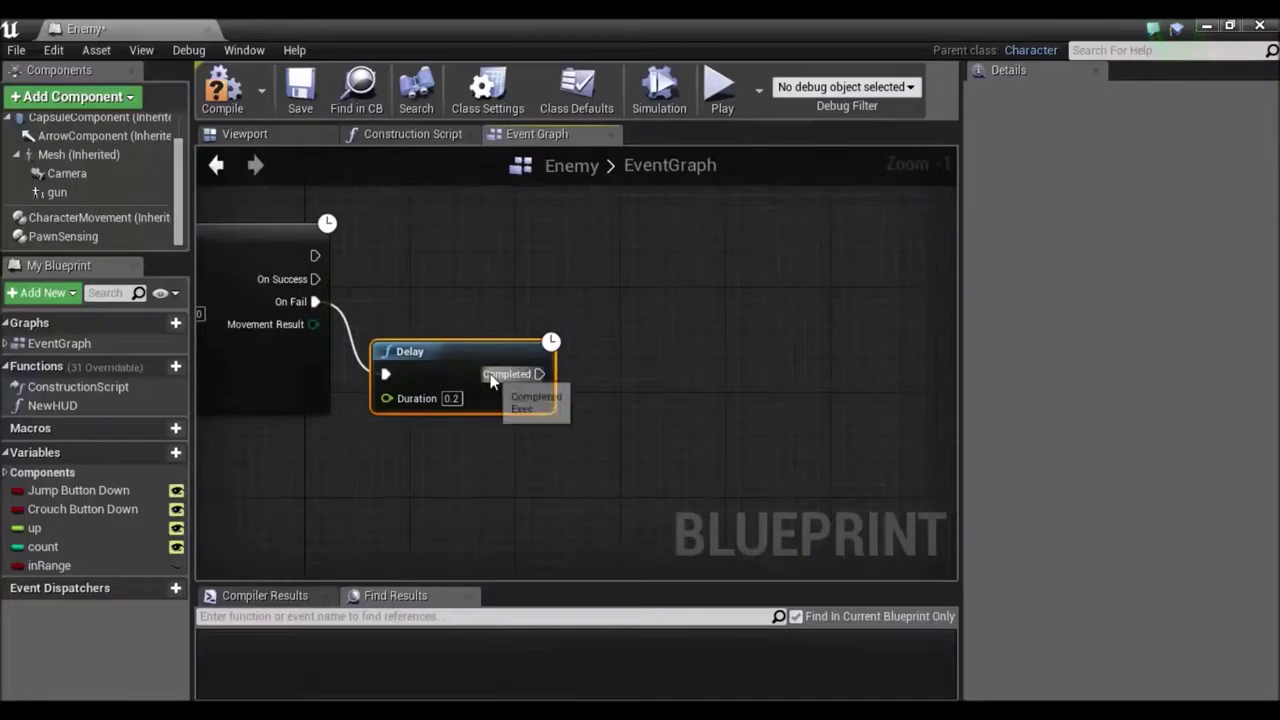
left_click(453, 399)
type("5")
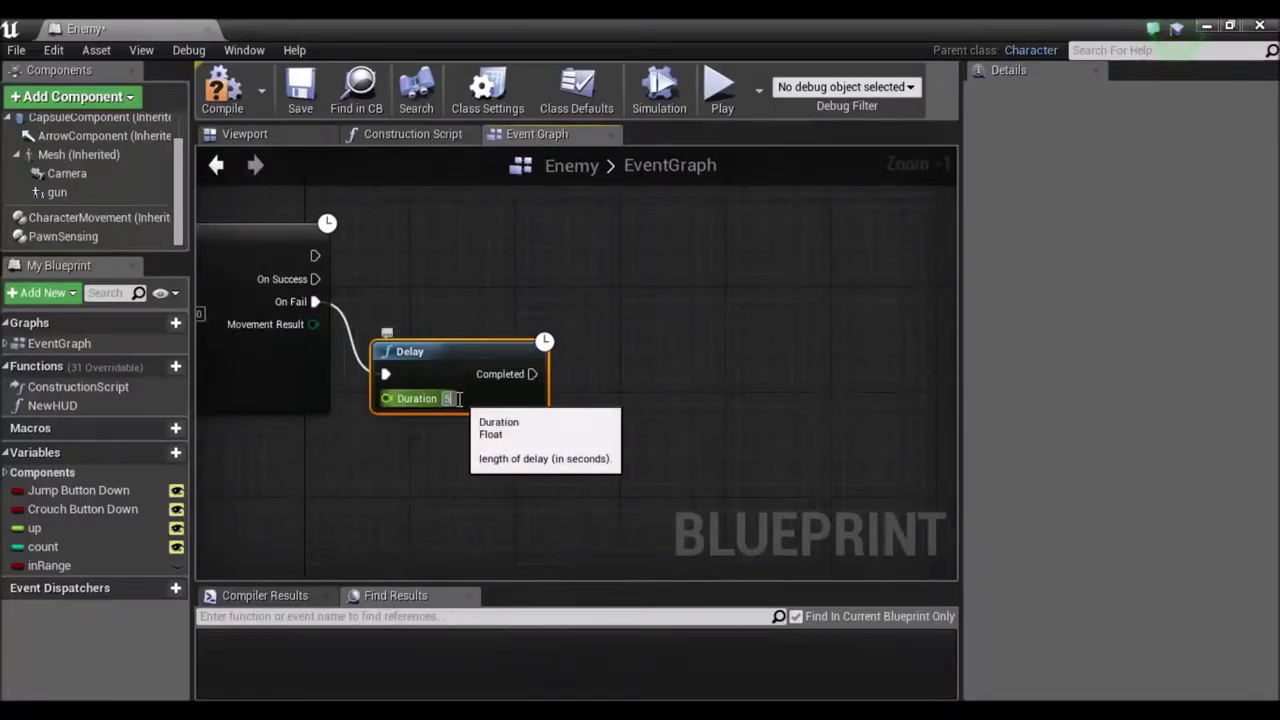
left_click(852, 505)
Step: Add a Set In Range node on the Delay's Completed output
left_click_drag(533, 374, 616, 378)
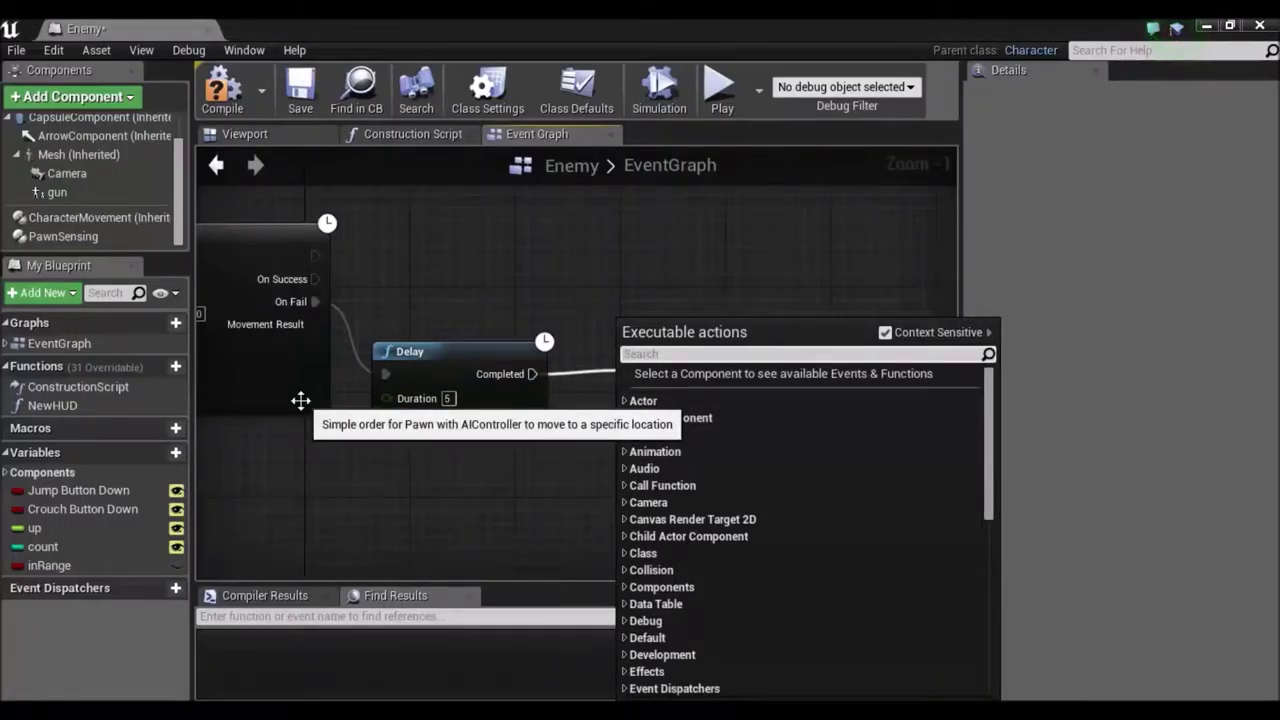
type("set")
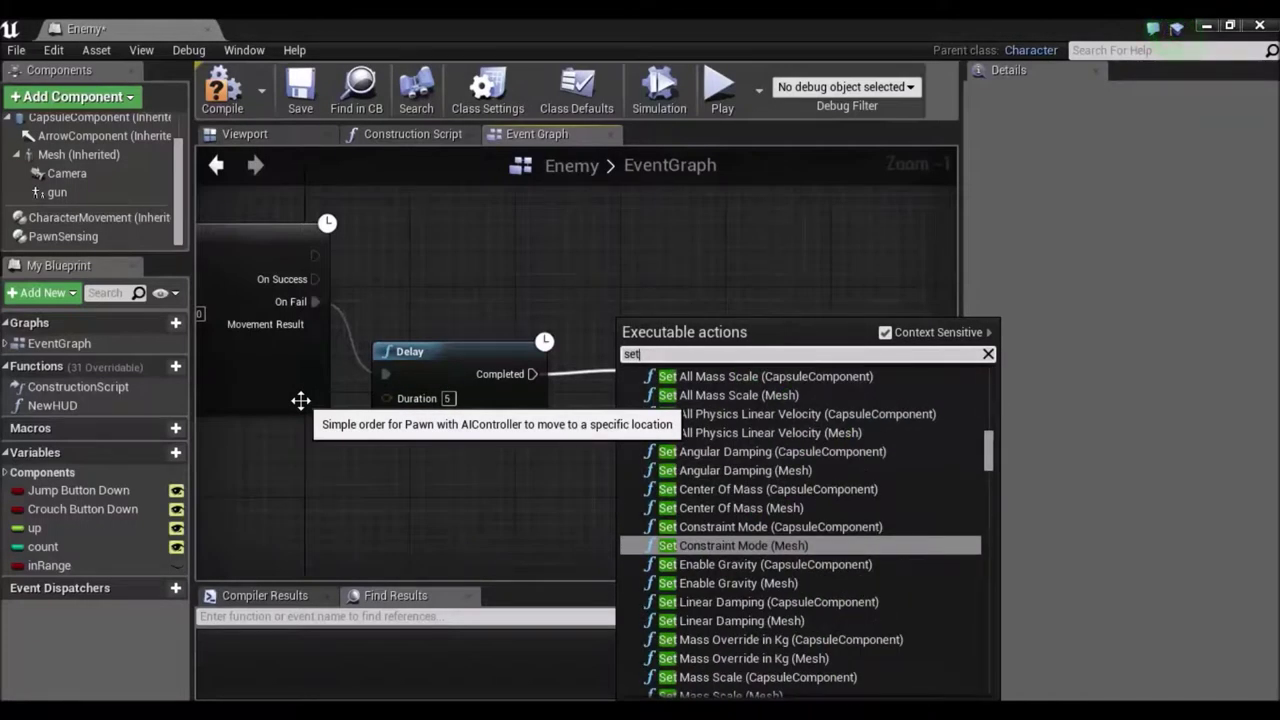
type("in")
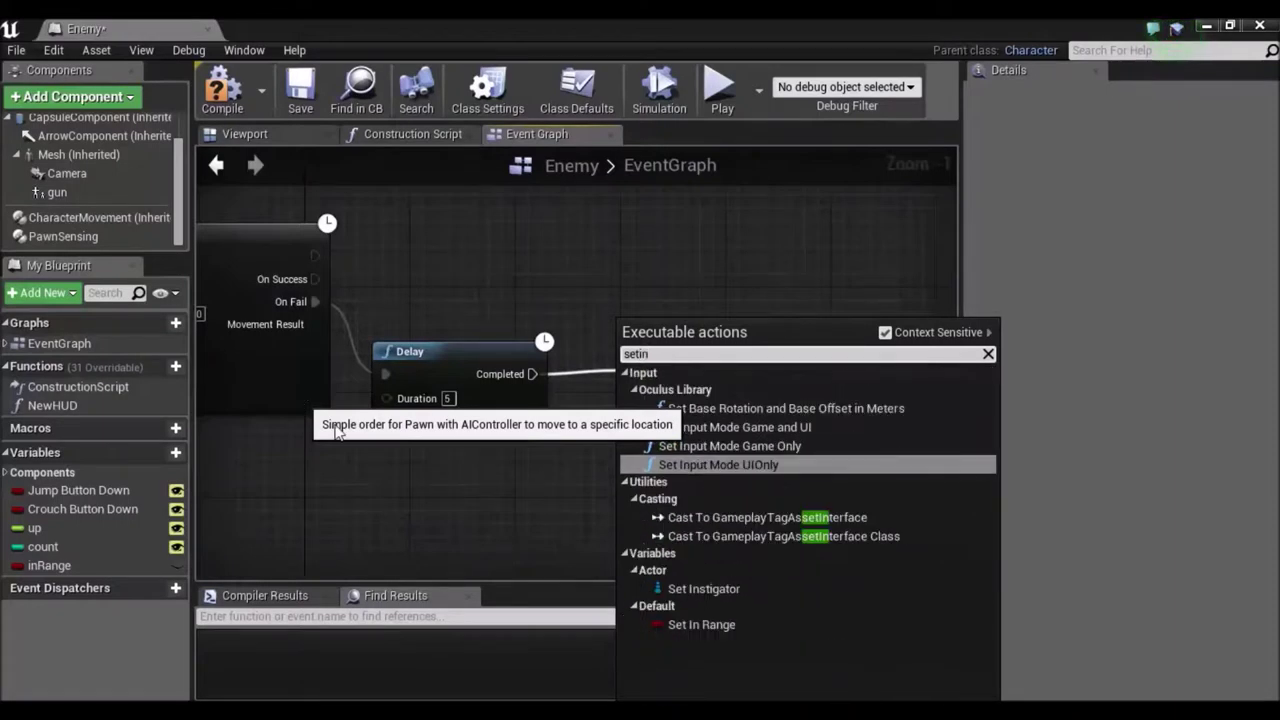
left_click(705, 624)
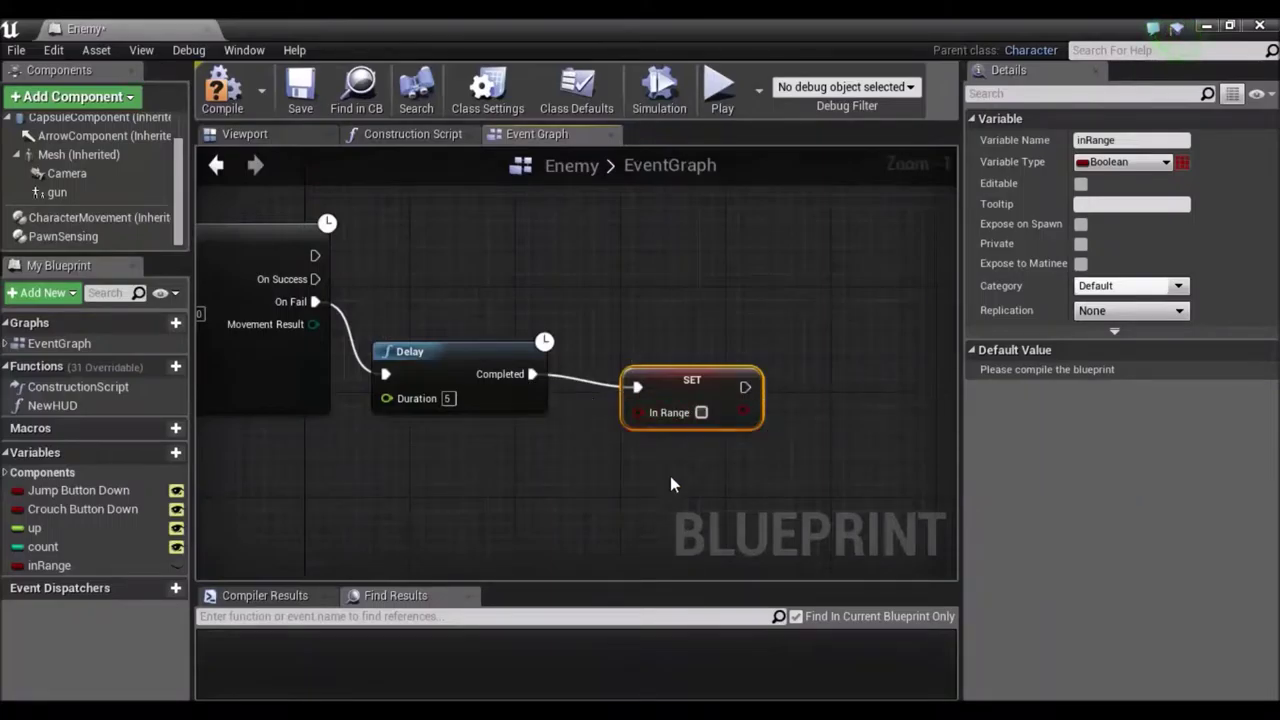
right_click_drag(743, 489, 637, 533)
right_click_drag(351, 355, 332, 366)
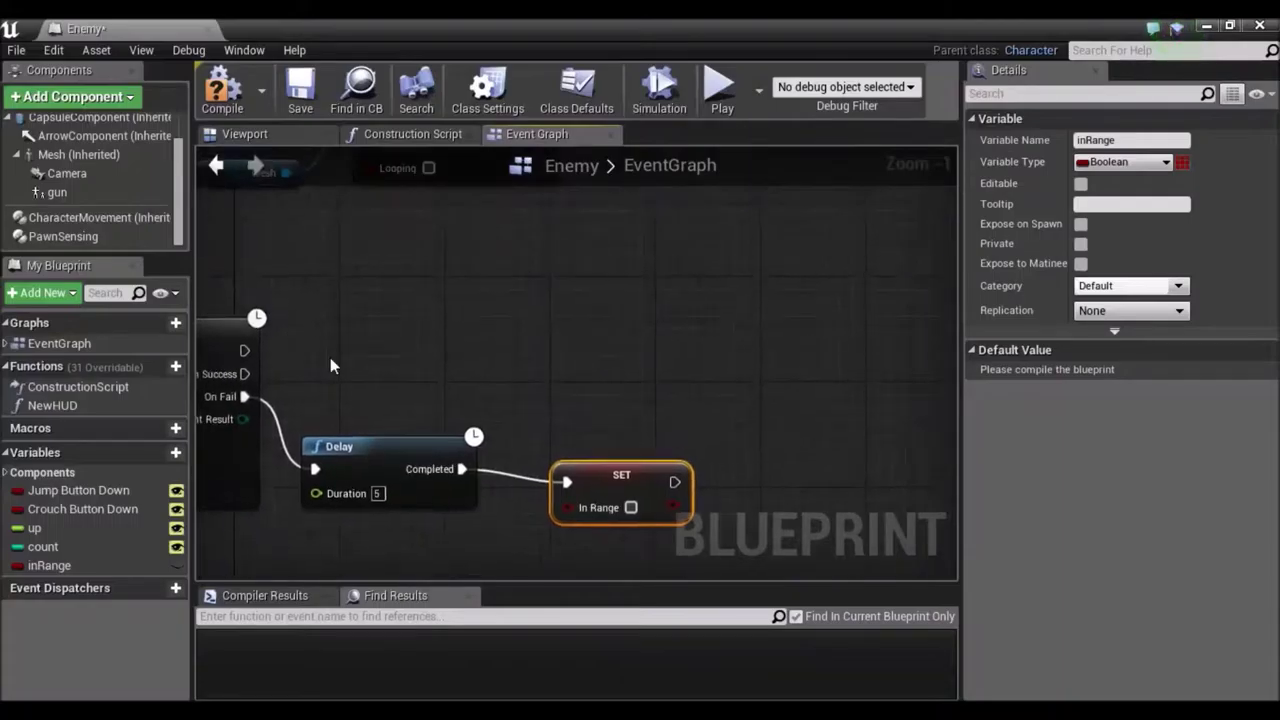
left_click_drag(244, 350, 590, 267)
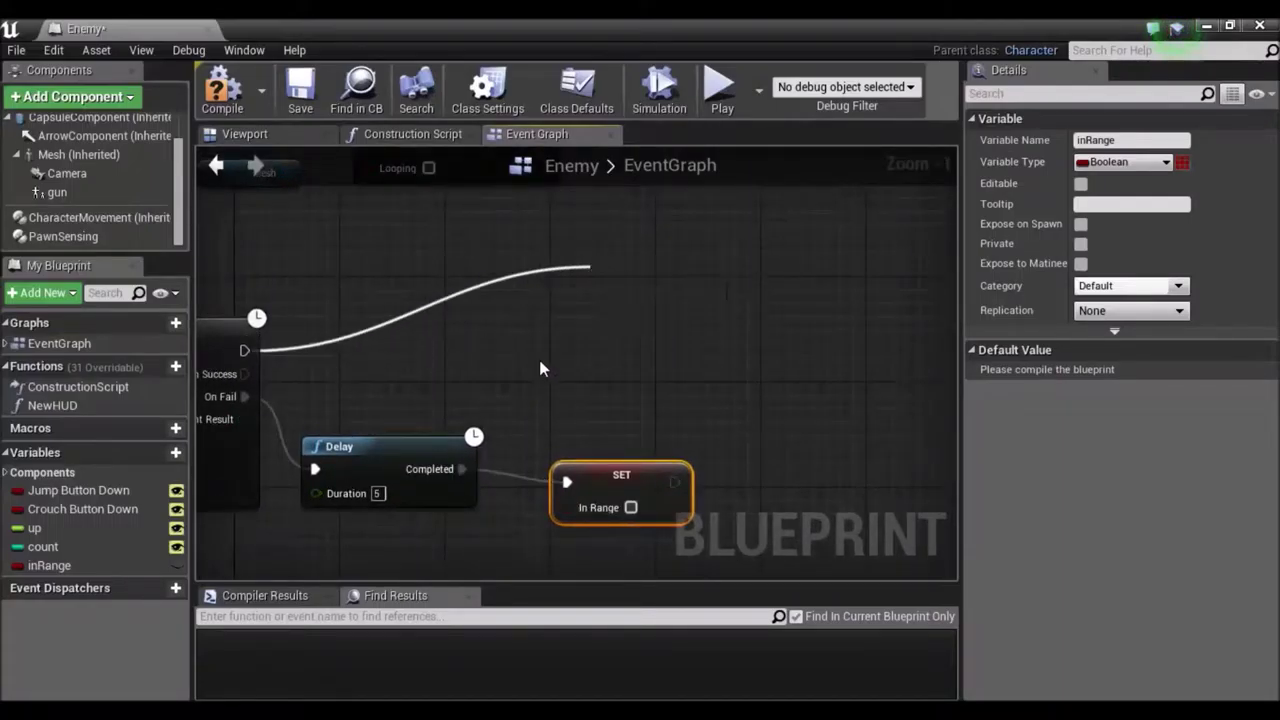
left_click(501, 367)
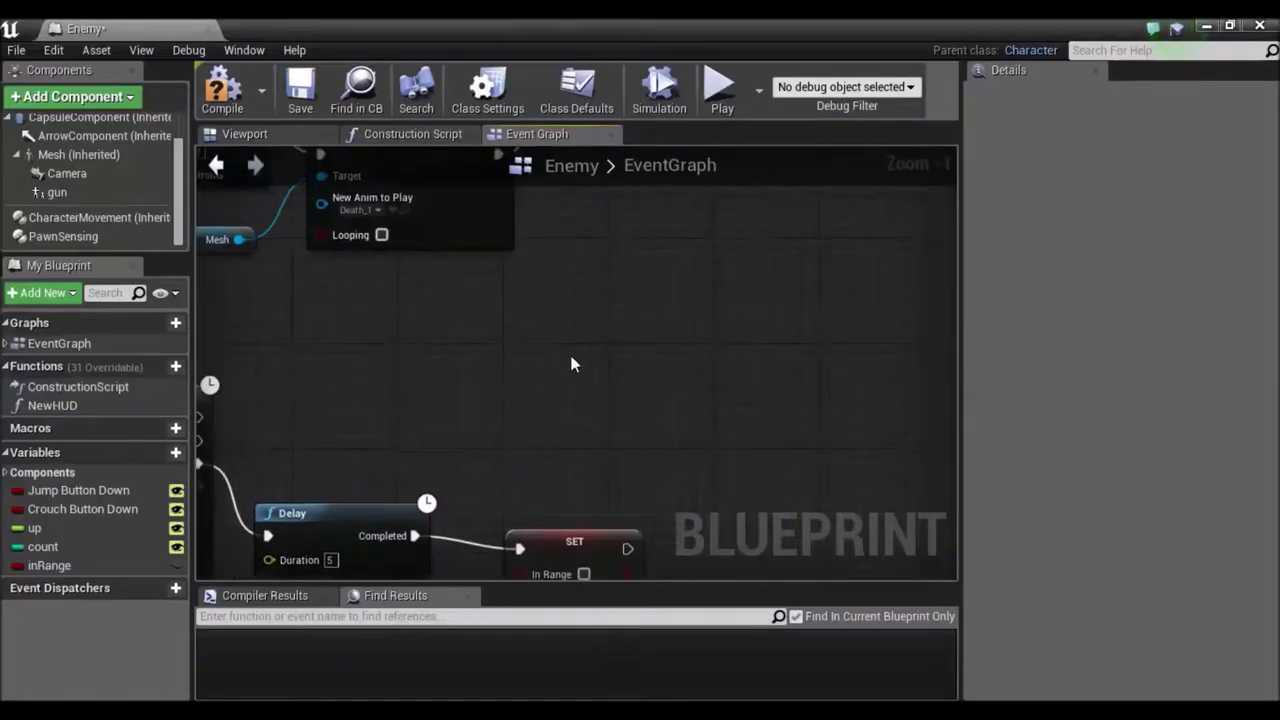
Step: Select the whole OnSeePawn node chain and move it beside the fireweapon comment group
scroll(571, 364, "down", 8)
scroll(335, 358, "up", 2)
left_click_drag(699, 480, 288, 355)
scroll(336, 335, "down", 3)
right_click_drag(394, 251, 551, 408)
left_click_drag(455, 532, 249, 256)
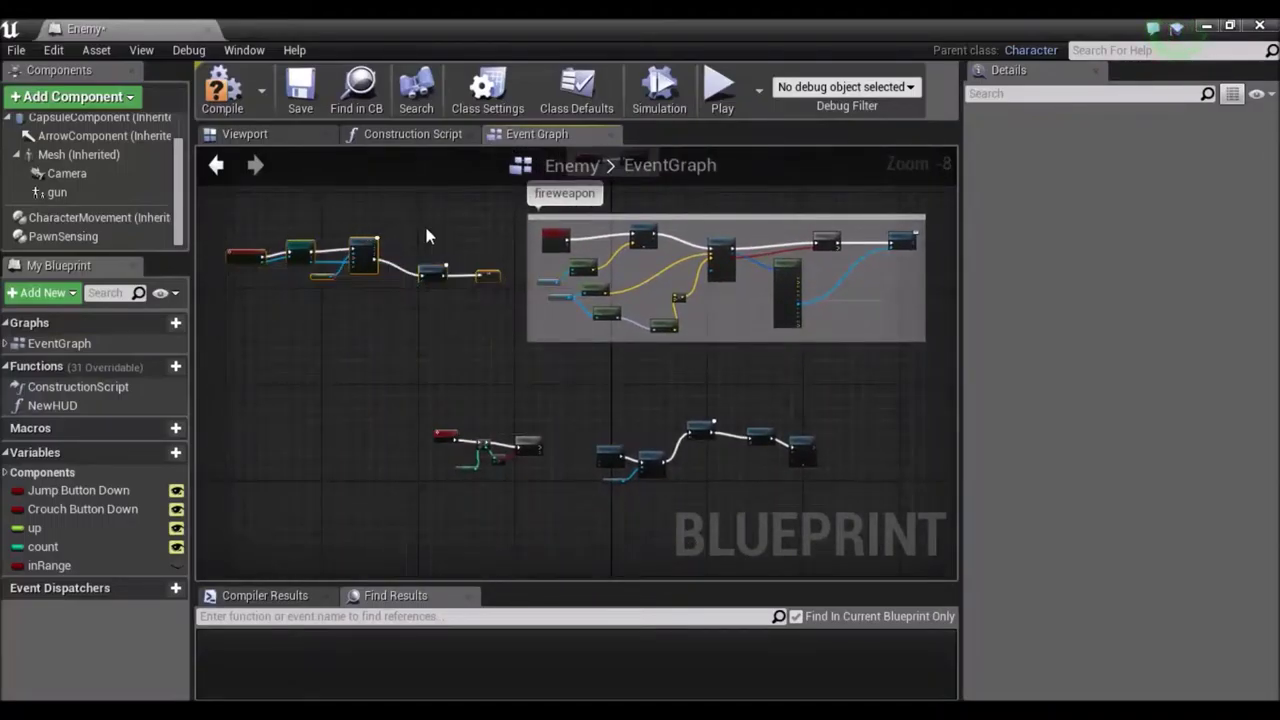
Step: Delete the InputAction Fire event from the fireweapon comment group
right_click_drag(426, 236, 416, 286)
scroll(466, 348, "up", 7)
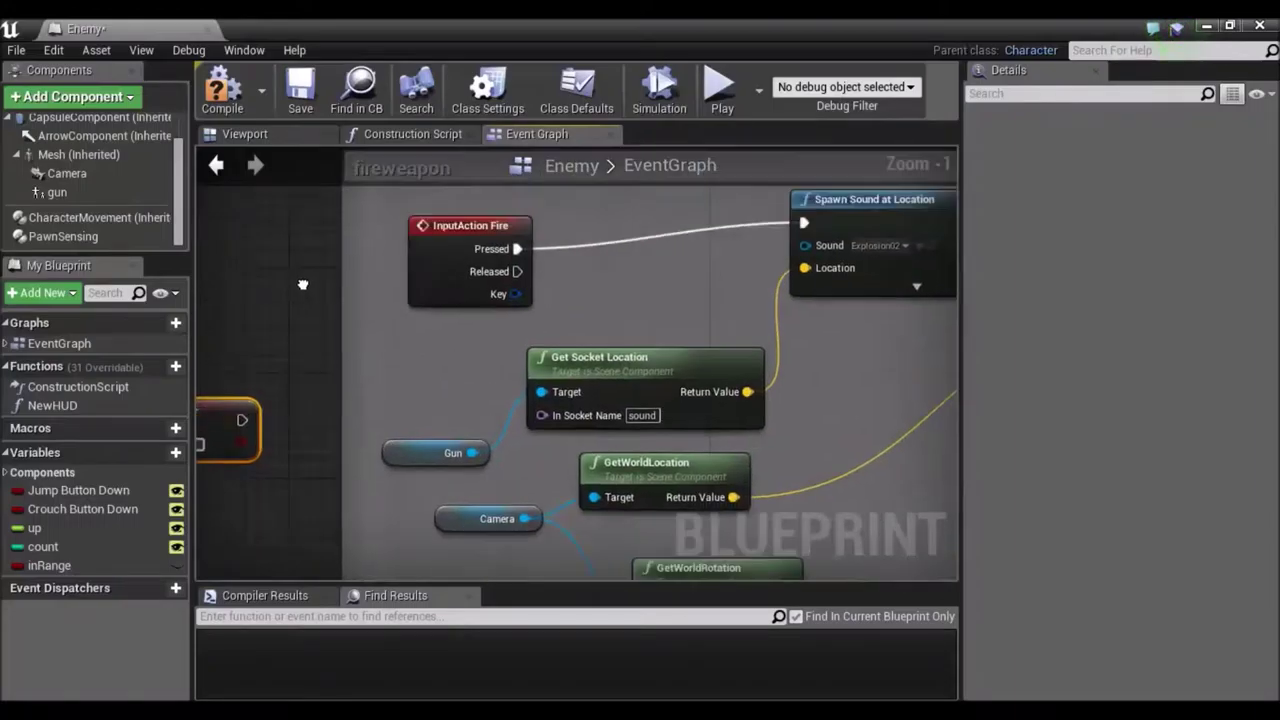
right_click_drag(303, 285, 293, 305)
left_click(455, 245)
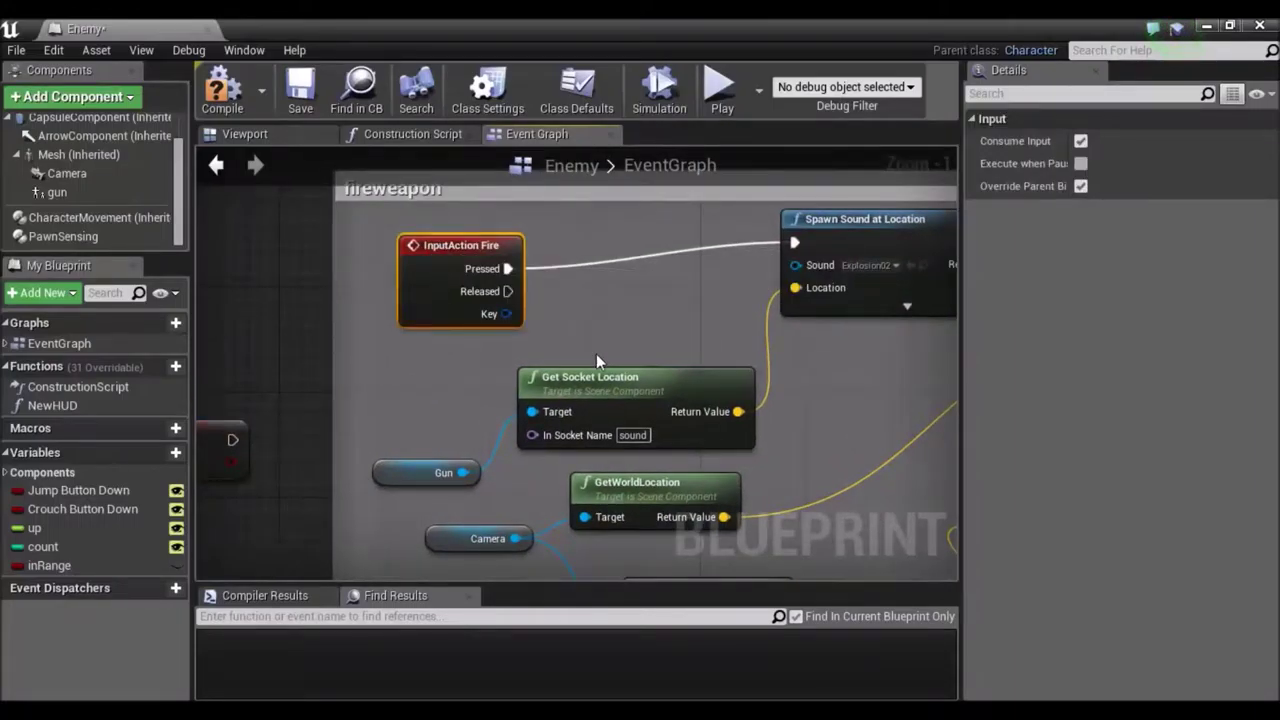
key("Delete")
Step: Try wiring the Set In Range node's execution output to Spawn Sound at Location, and break that link
right_click_drag(317, 366, 369, 312)
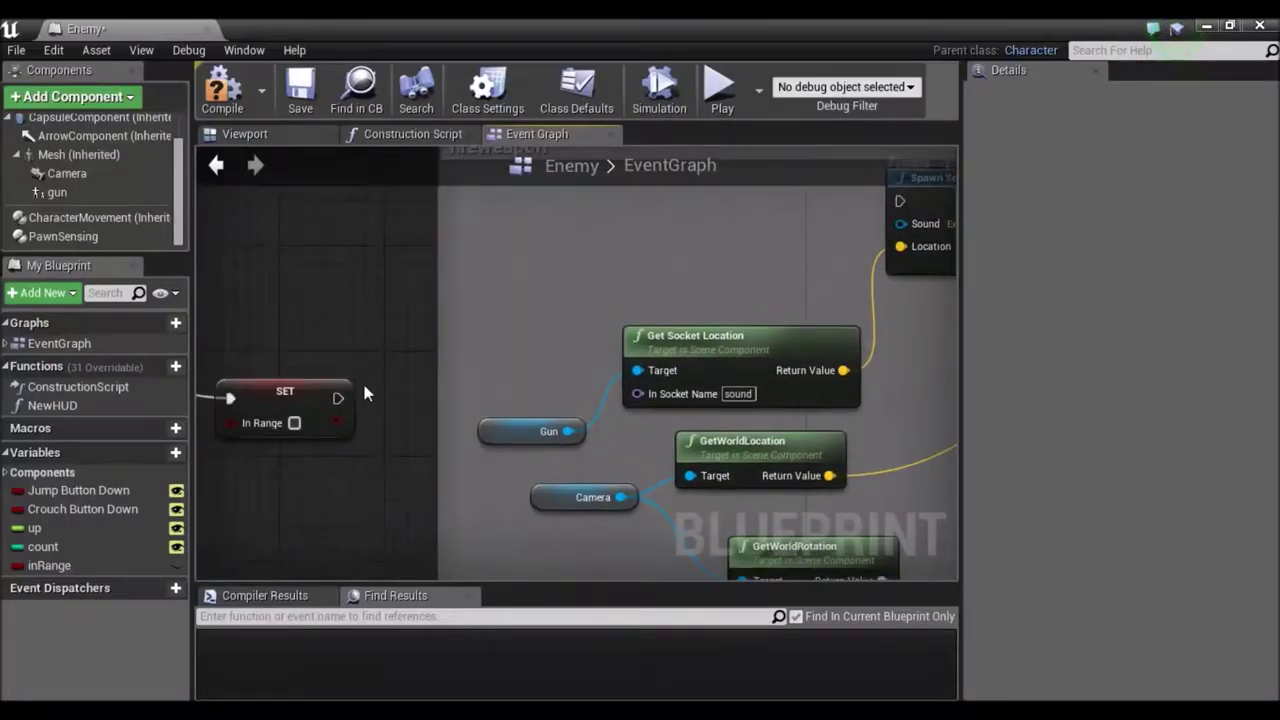
left_click_drag(338, 398, 898, 199)
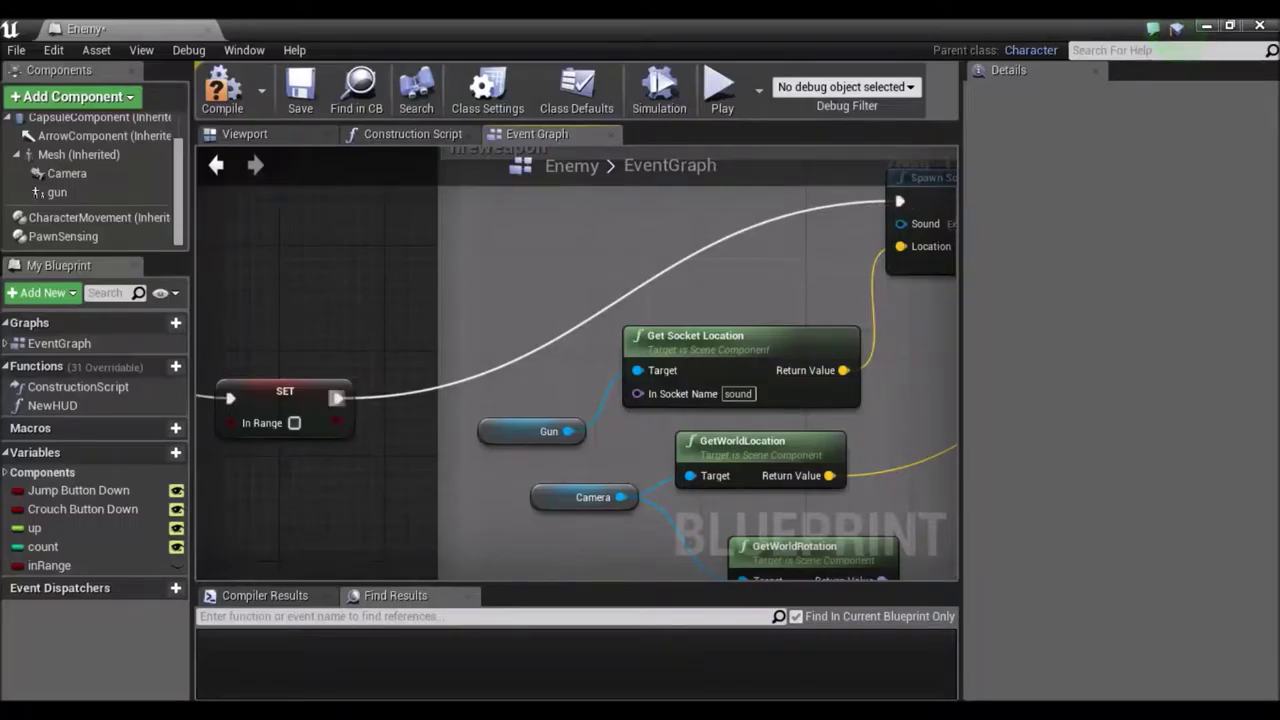
right_click(334, 397)
left_click(379, 420)
Step: Wire AI MoveTo's main execution output to the Spawn Sound at Location node in the fireweapon group
right_click_drag(316, 331, 810, 418)
right_click_drag(426, 355, 480, 341)
left_click_drag(457, 338, 668, 270)
Step: Review the OnSeePawn chain through Cast To Character, AI MoveTo, Delay and Set In Range up to the fireweapon group
scroll(363, 330, "down", 4)
right_click_drag(225, 277, 526, 284)
scroll(341, 299, "down", 2)
right_click_drag(287, 275, 379, 281)
scroll(348, 322, "up", 6)
right_click_drag(293, 481, 386, 428)
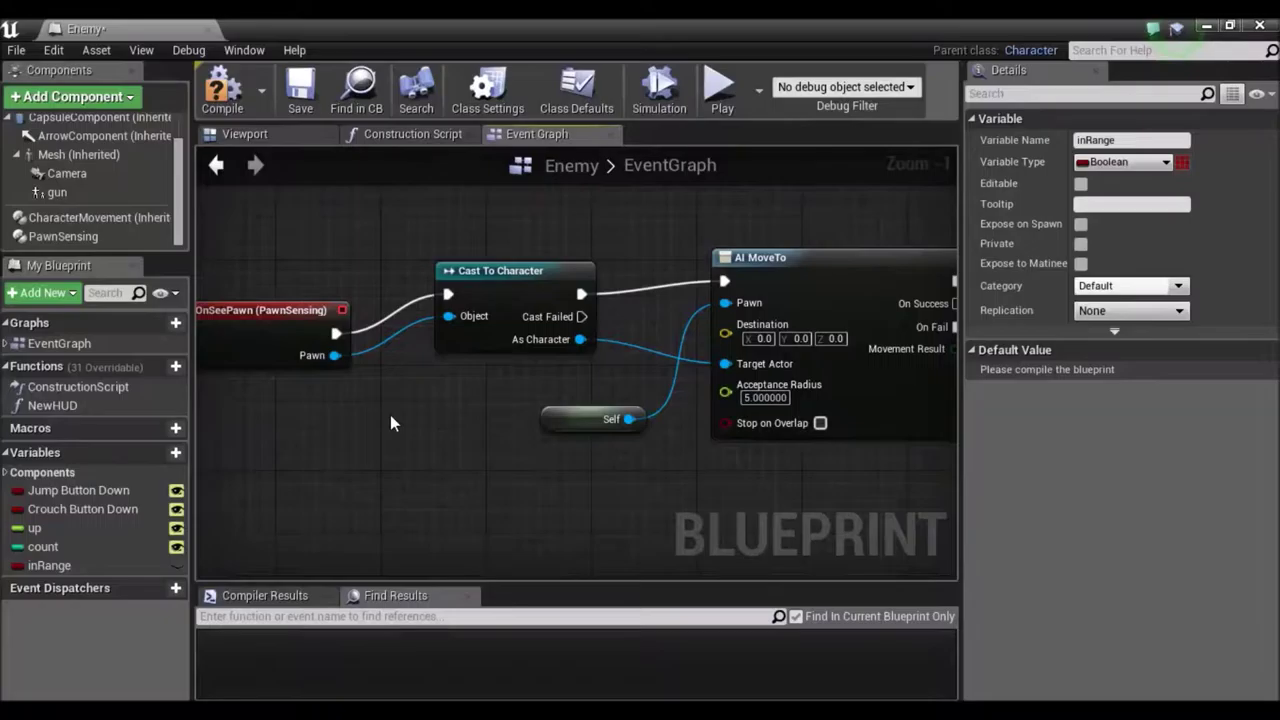
right_click_drag(503, 464, 371, 455)
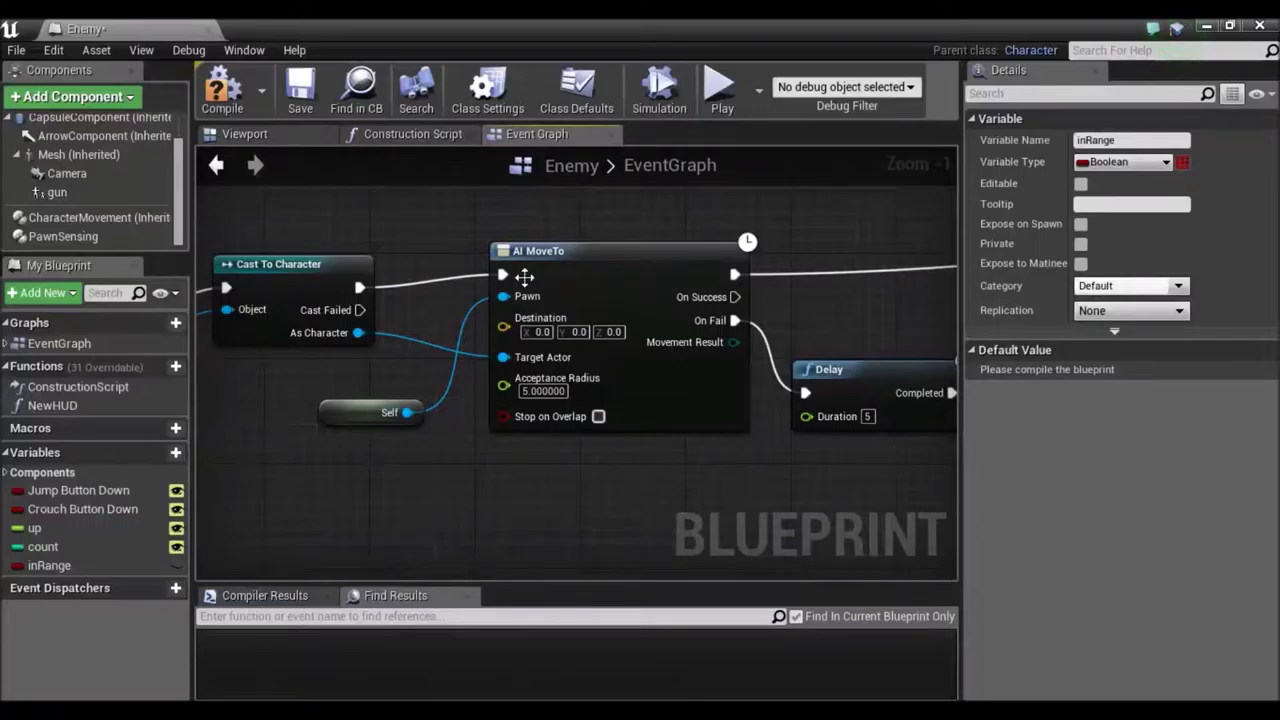
right_click_drag(447, 239, 435, 232)
right_click_drag(598, 473, 352, 537)
right_click_drag(364, 350, 549, 372)
right_click_drag(643, 278, 406, 405)
right_click_drag(597, 335, 348, 321)
right_click_drag(545, 300, 617, 237)
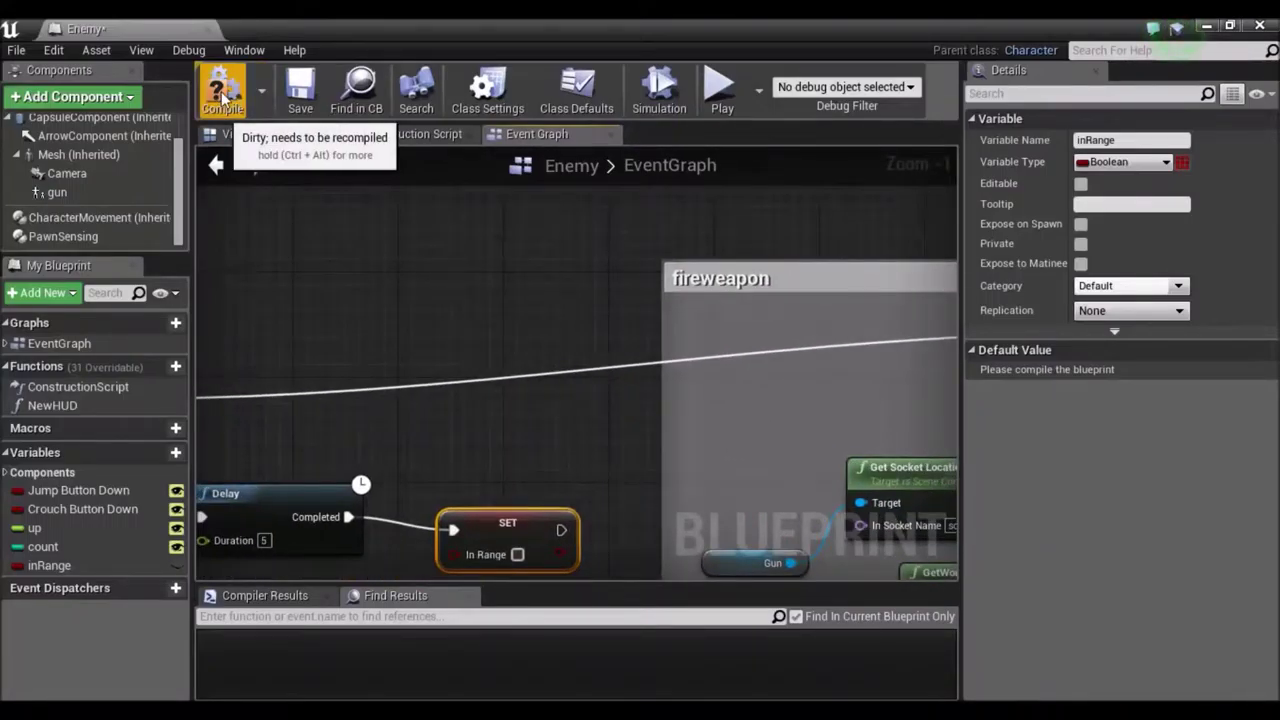
Step: Compile and save the Enemy blueprint and return to the FirstPersonExampleMap level
left_click(222, 97)
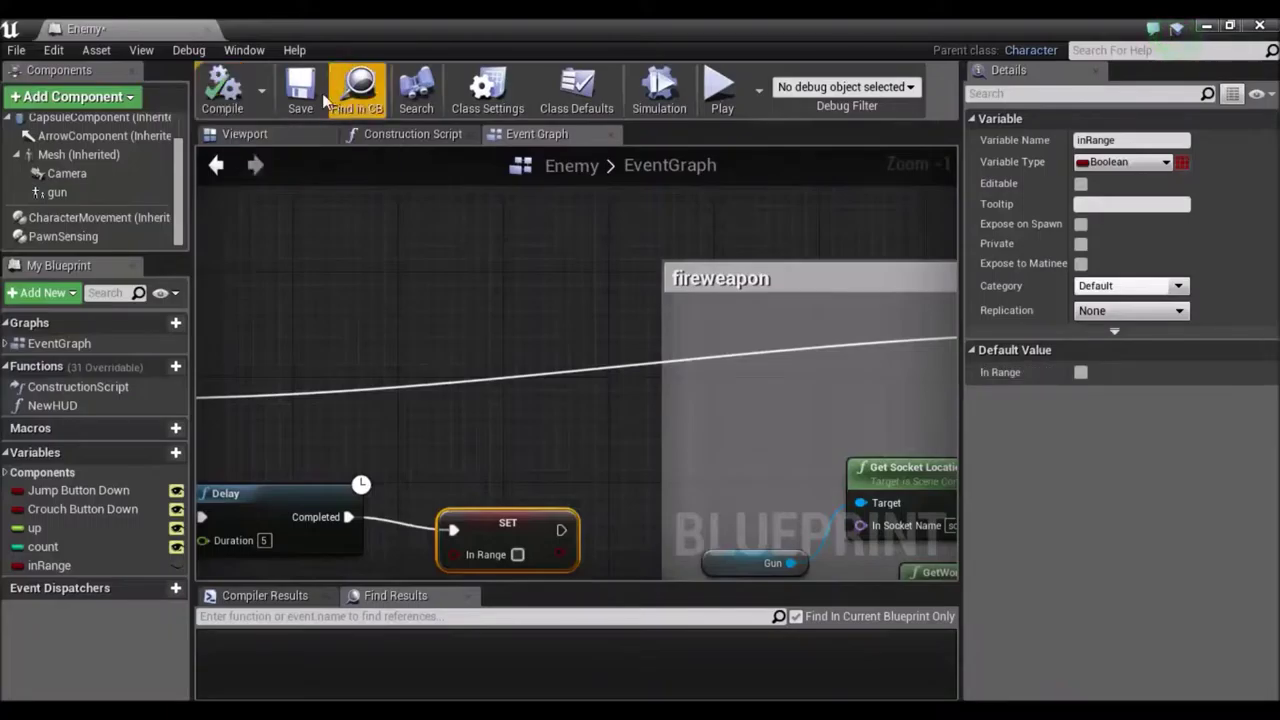
left_click(300, 92)
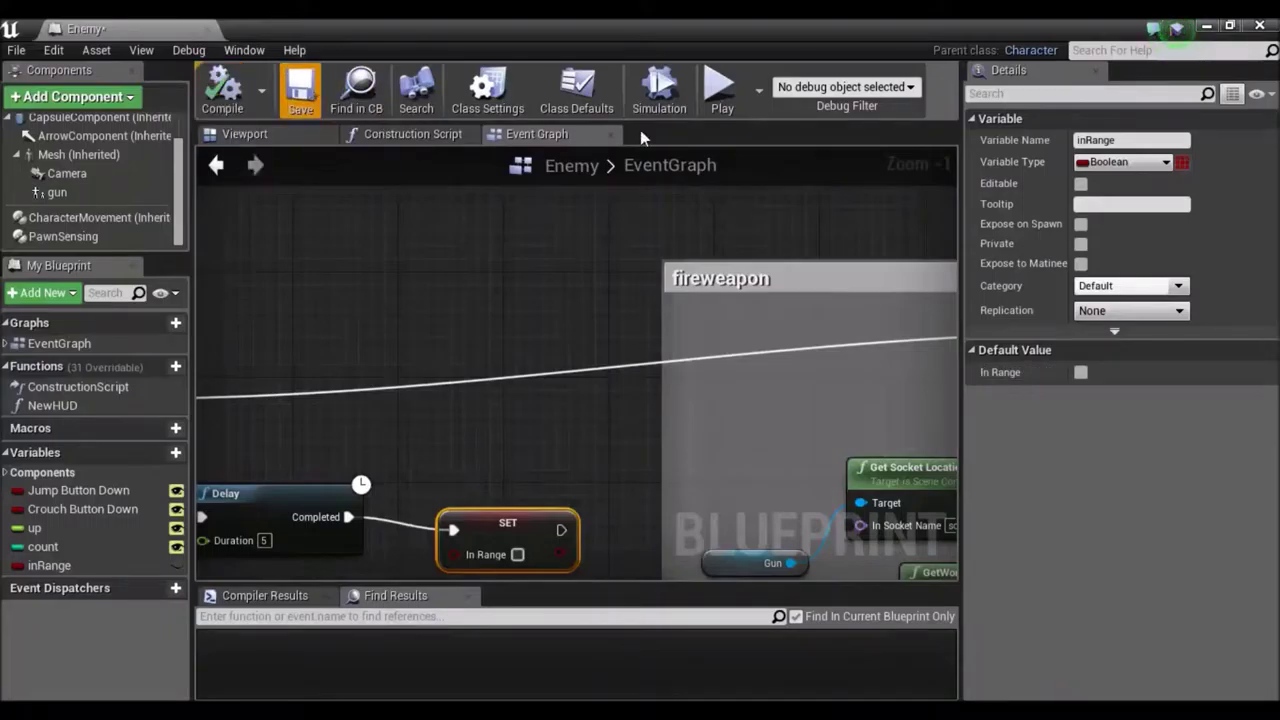
left_click(1208, 25)
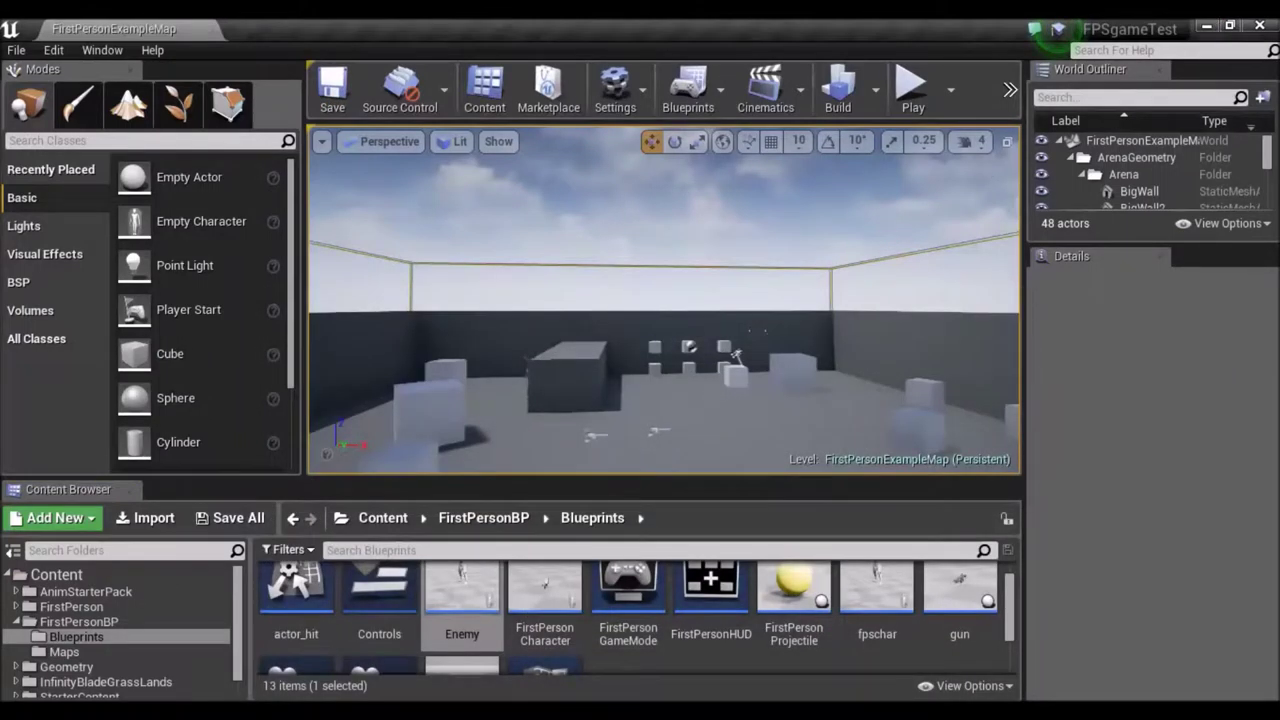
right_click_drag(663, 300, 620, 440)
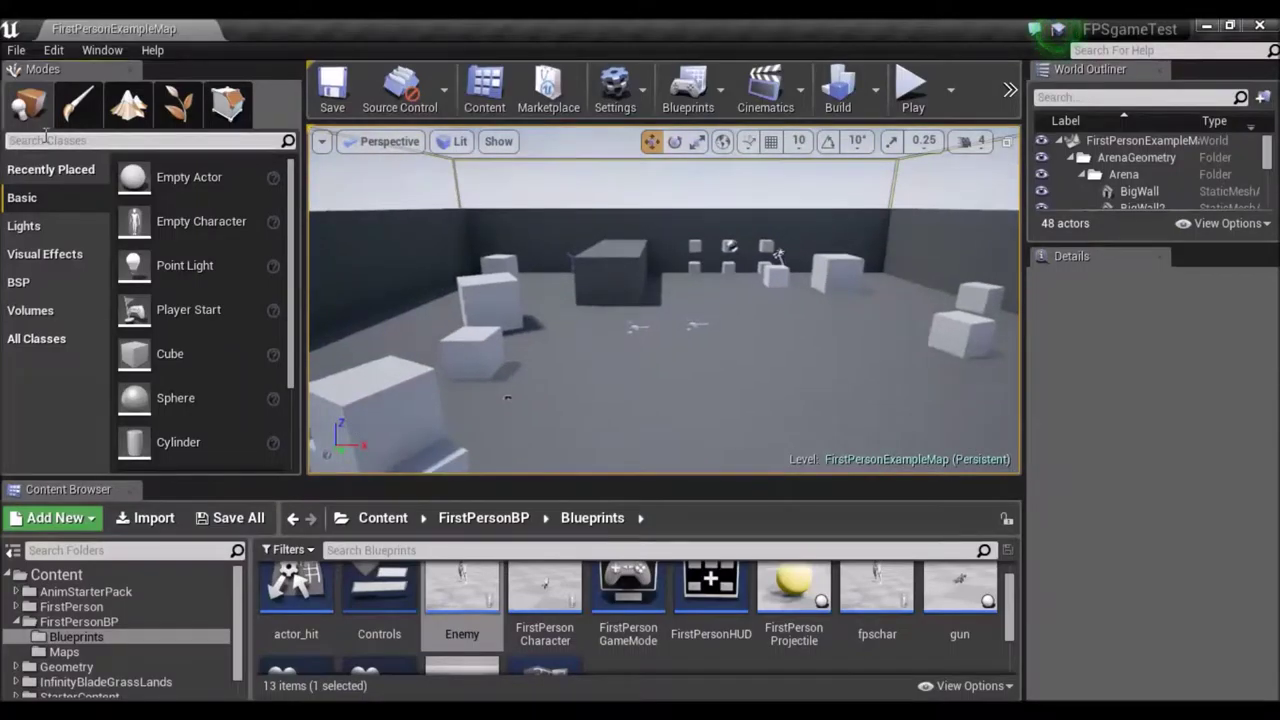
Step: Place a Nav Mesh Bounds Volume in the middle of the arena floor and turn on the navigation mesh display
left_click(45, 140)
type("nav")
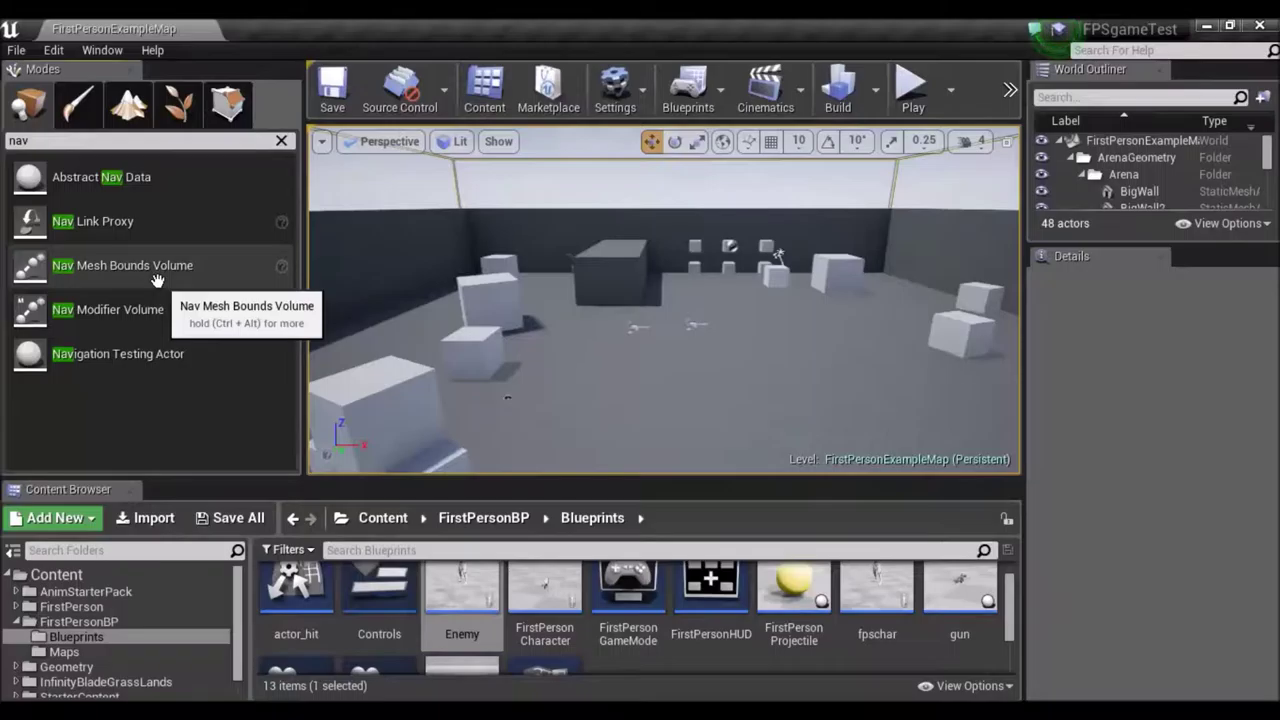
left_click_drag(157, 280, 677, 349)
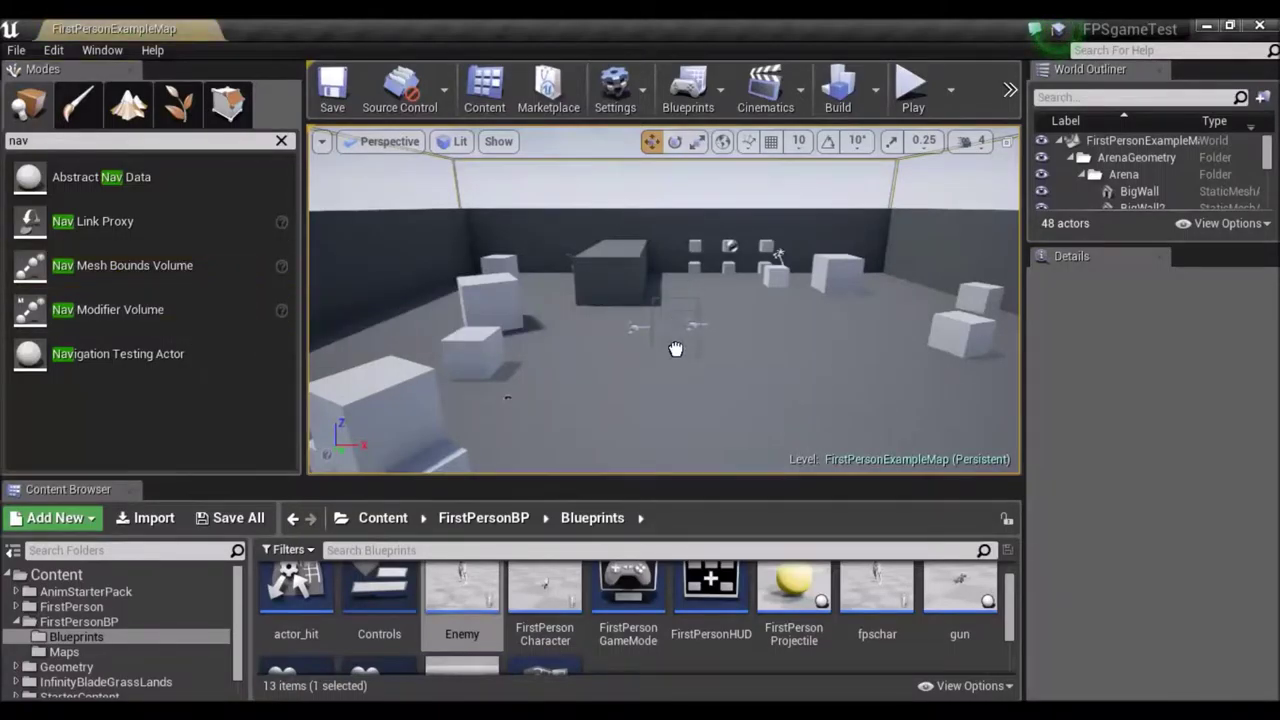
right_click_drag(677, 349, 705, 355)
right_click_drag(516, 406, 520, 410)
key("p")
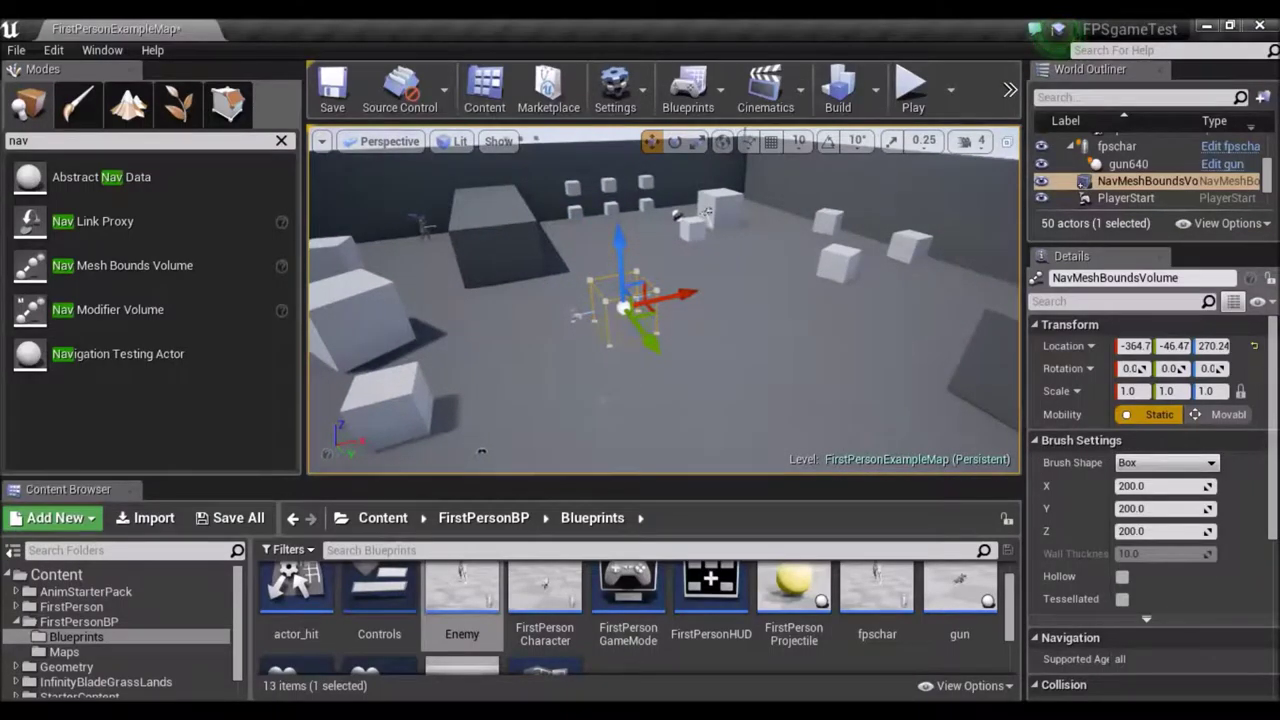
Step: Scale the Nav Mesh Bounds Volume to about 18.6 in X and 17.3 in Y to cover the arena floor
key("s")
right_click_drag(898, 396, 882, 396)
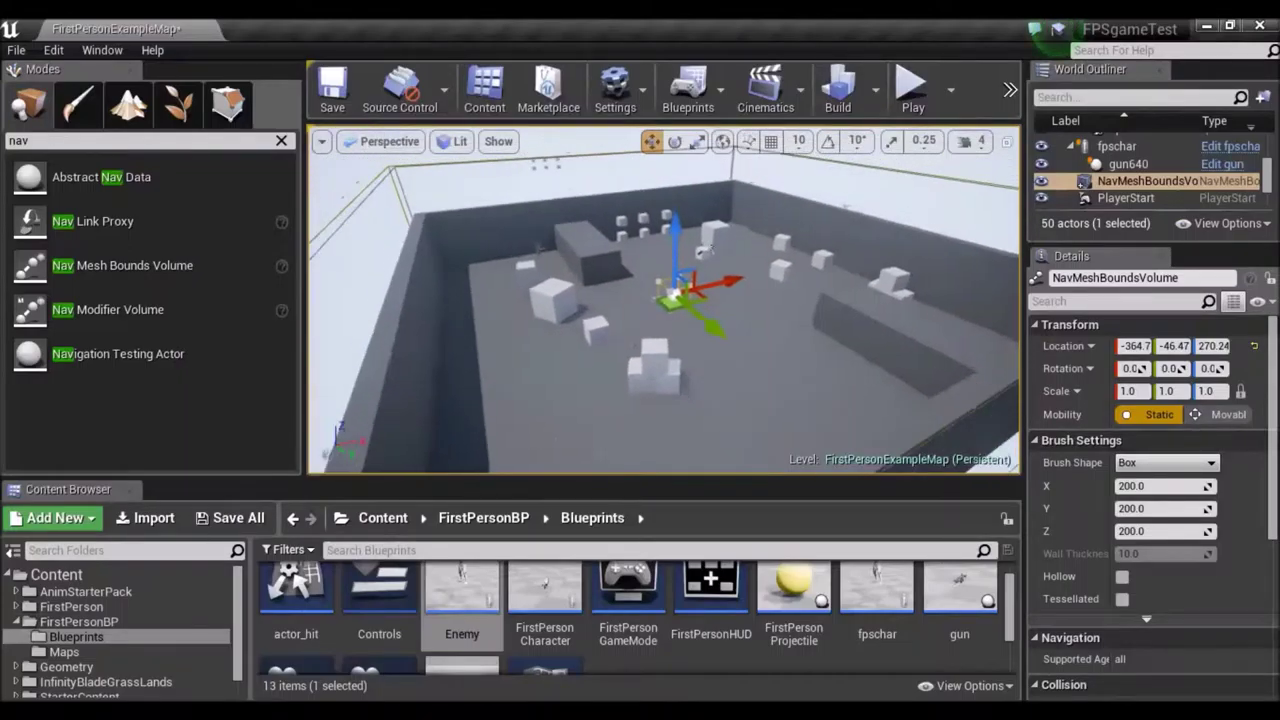
key("e")
mouse_move(664, 300)
right_mouse_down()
mouse_move(800, 370)
mouse_move(690, 350)
mouse_move(650, 300)
right_mouse_up()
key("r")
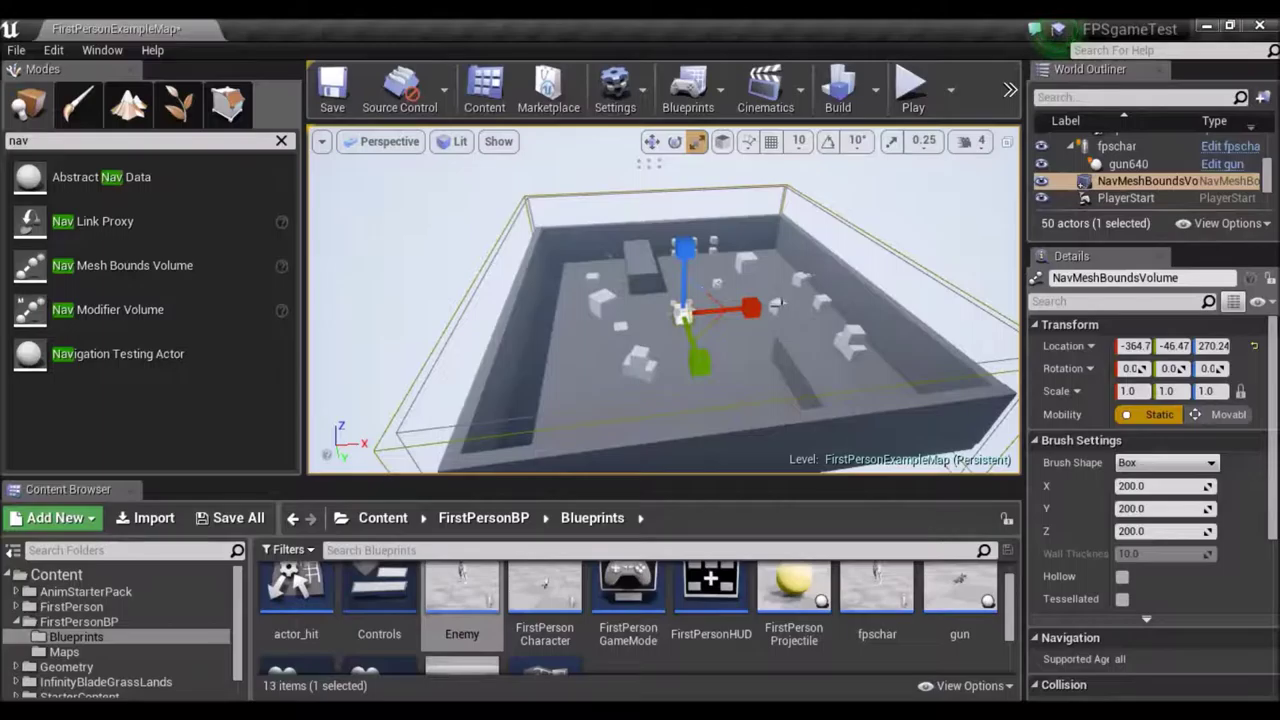
left_click_drag(754, 305, 751, 309)
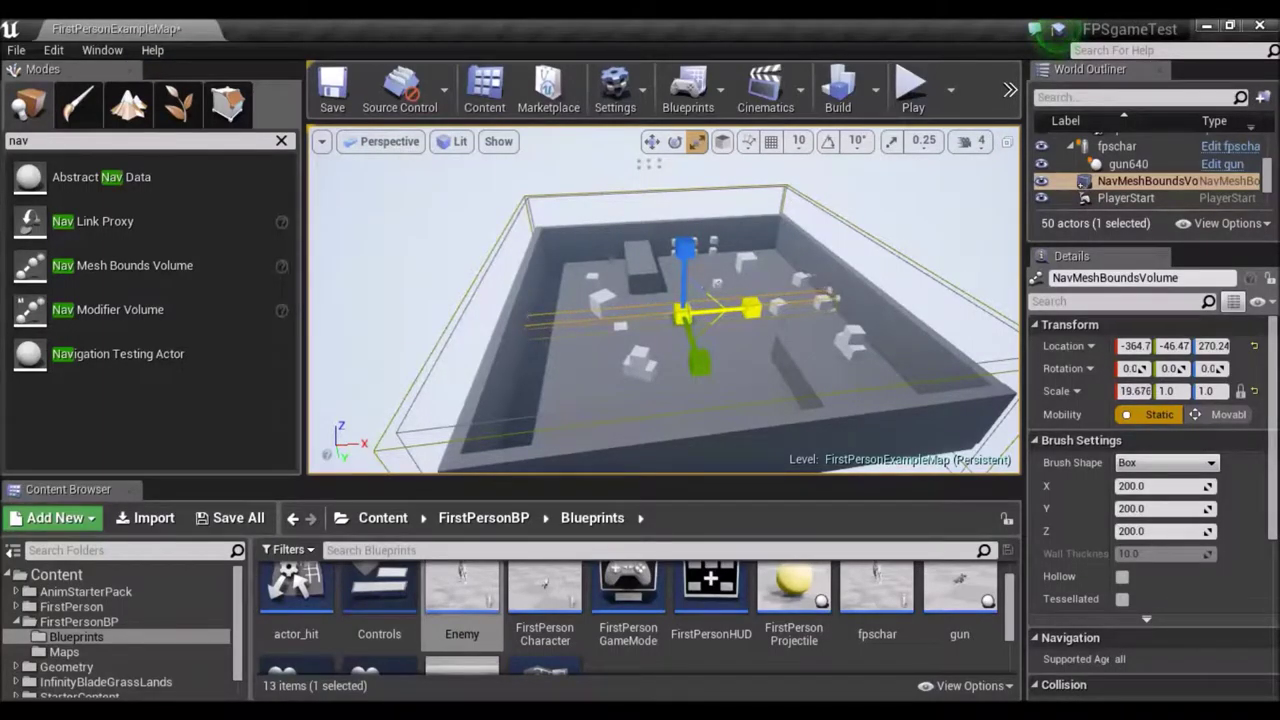
left_click_drag(751, 308, 757, 307)
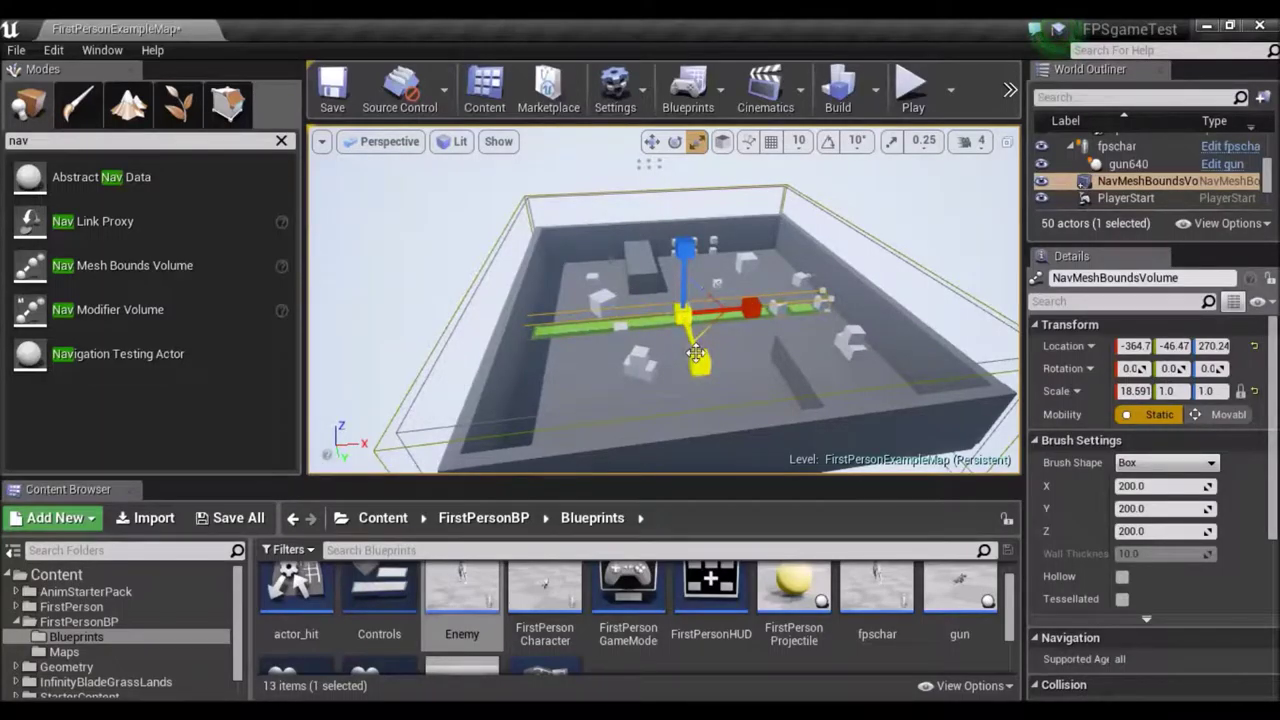
left_click_drag(699, 362, 722, 430)
left_click_drag(700, 365, 700, 365)
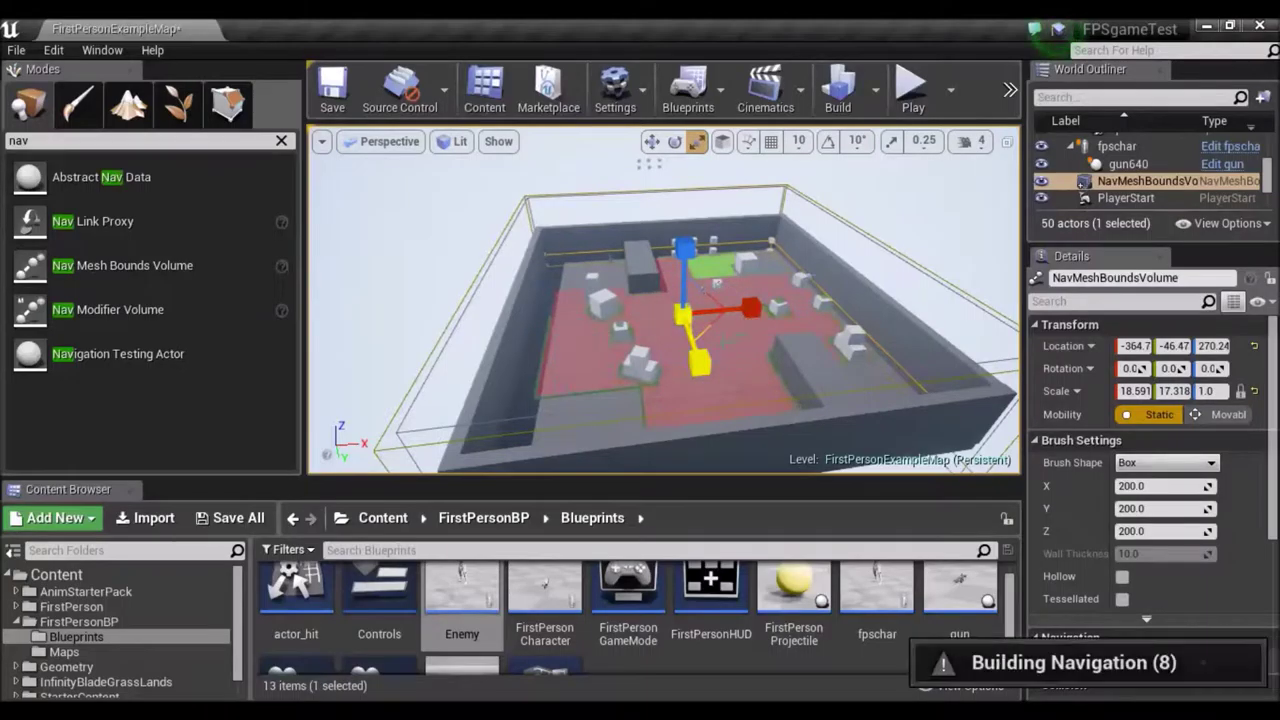
Step: Place an instance of the Enemy blueprint on the arena floor beside the white cubes
right_click_drag(617, 392, 800, 326)
right_click_drag(640, 330, 585, 362)
right_click_drag(640, 330, 538, 328)
left_click_drag(462, 595, 581, 252)
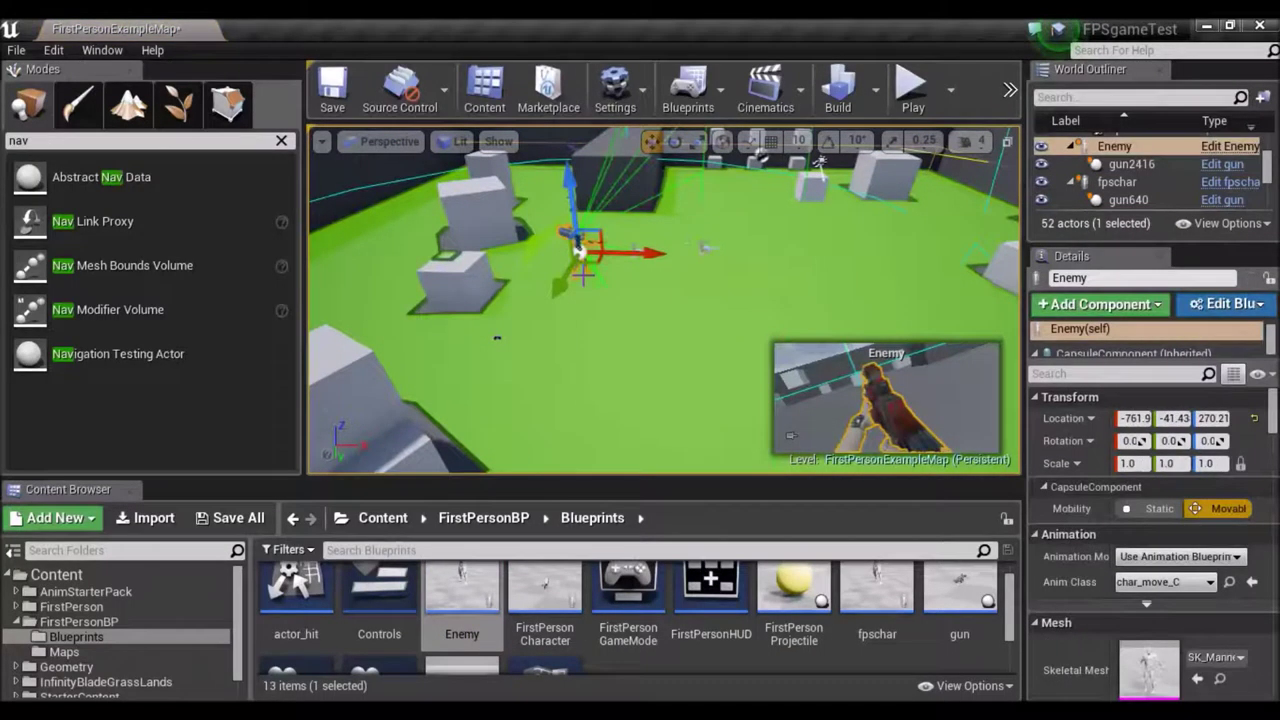
Step: Move the placed Enemy behind the cubes near the arena wall, to about X -1781 and Y -482
right_click_drag(581, 252, 613, 300)
right_click_drag(666, 396, 825, 329)
left_click_drag(806, 311, 716, 333)
left_click_drag(665, 275, 550, 281)
right_click_drag(660, 319, 683, 350)
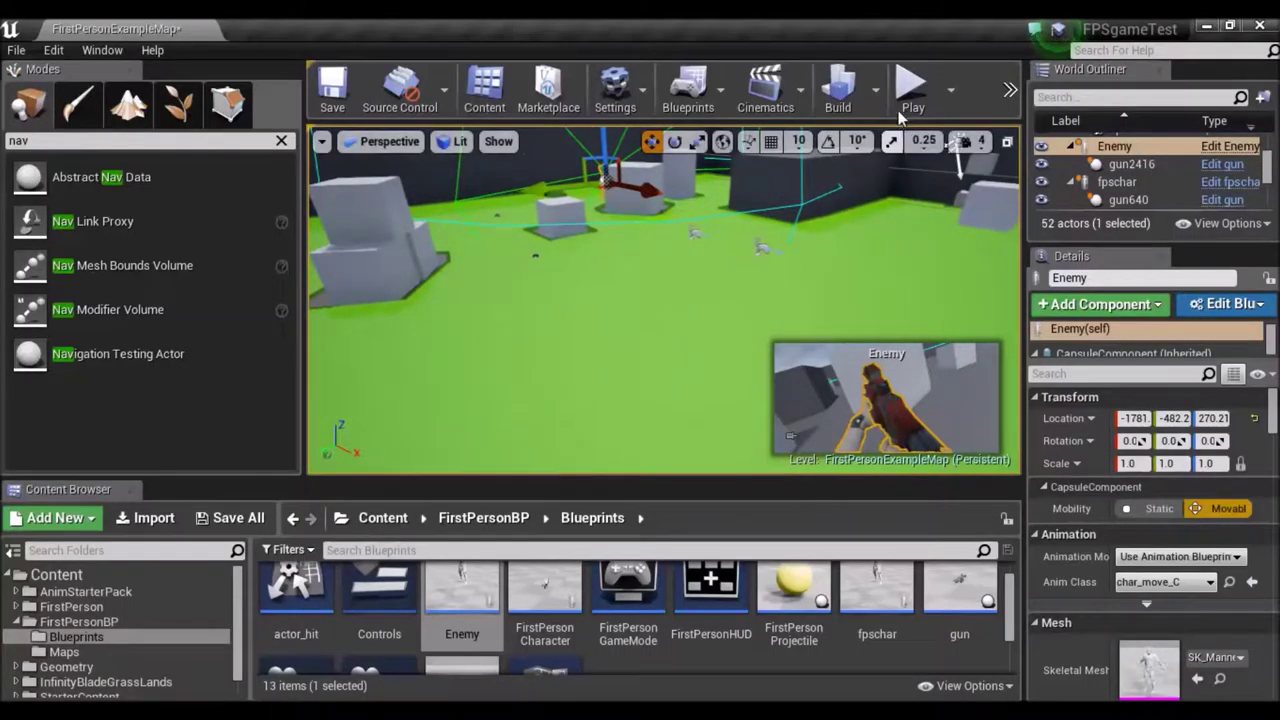
Step: Play the level despite the compiler error, approach and retreat from the enemies to test their chasing and shooting, and stop the session
left_click(911, 88)
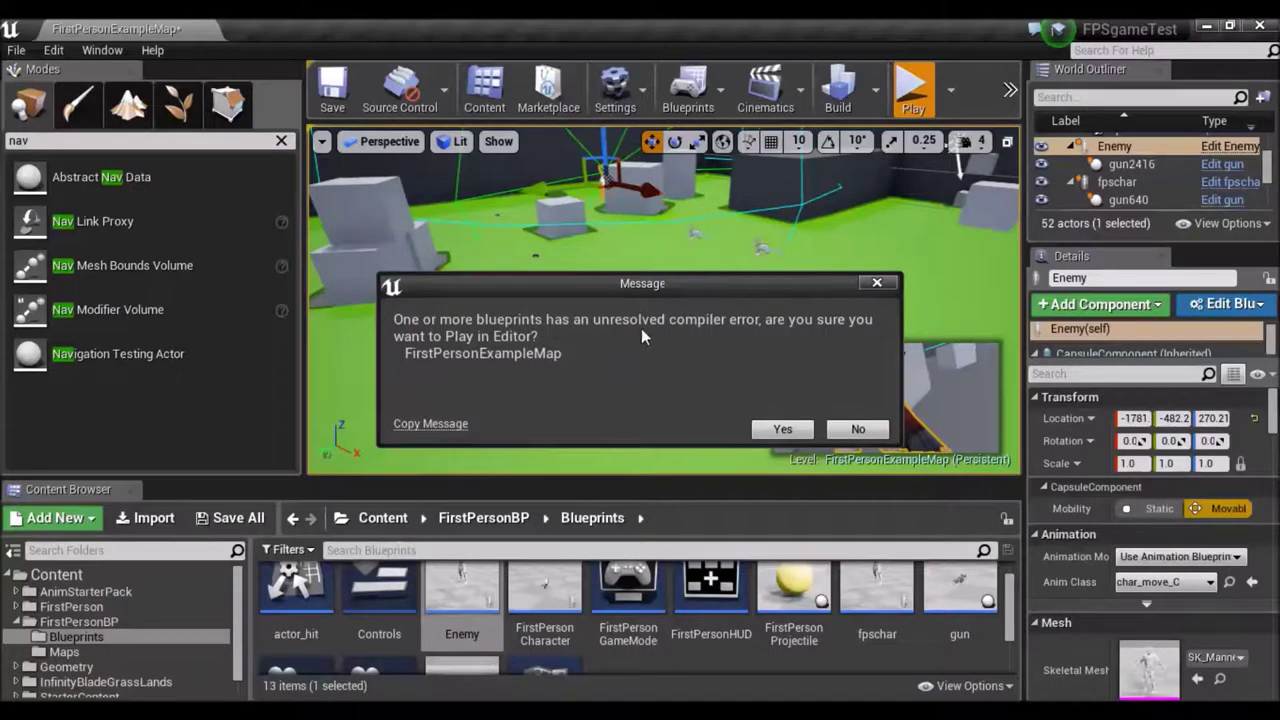
left_click(797, 425)
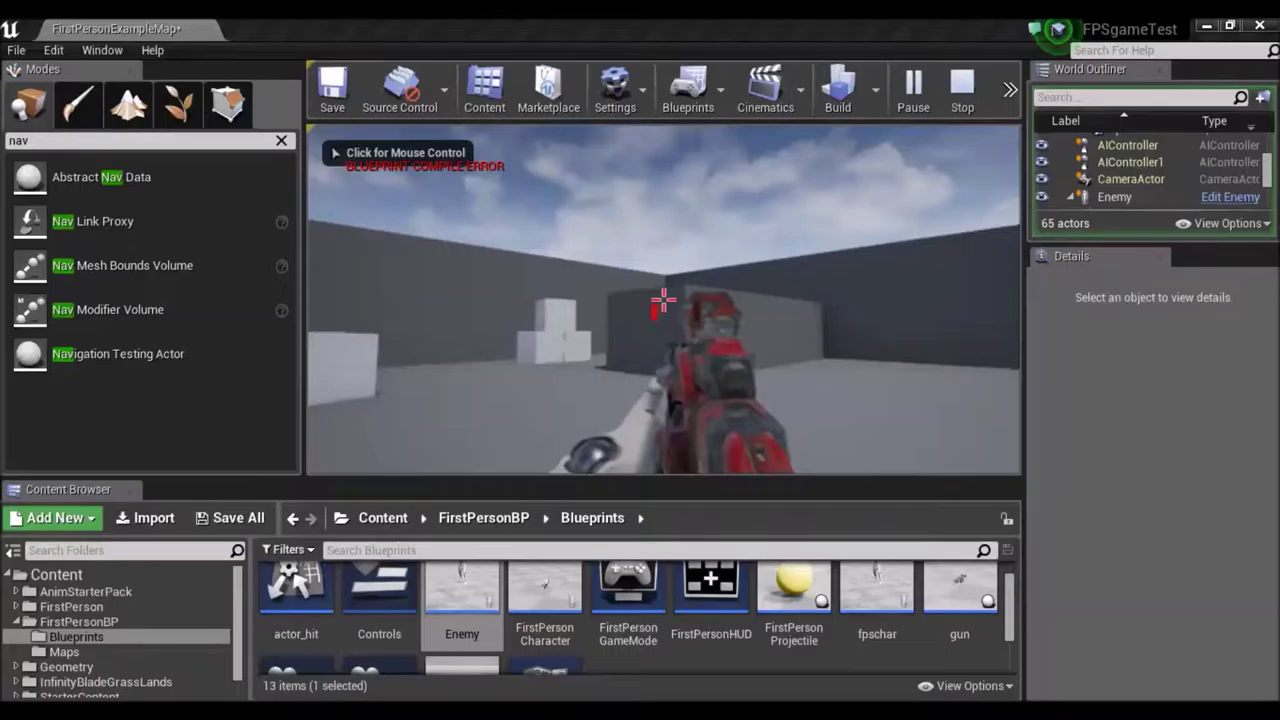
left_click(400, 460)
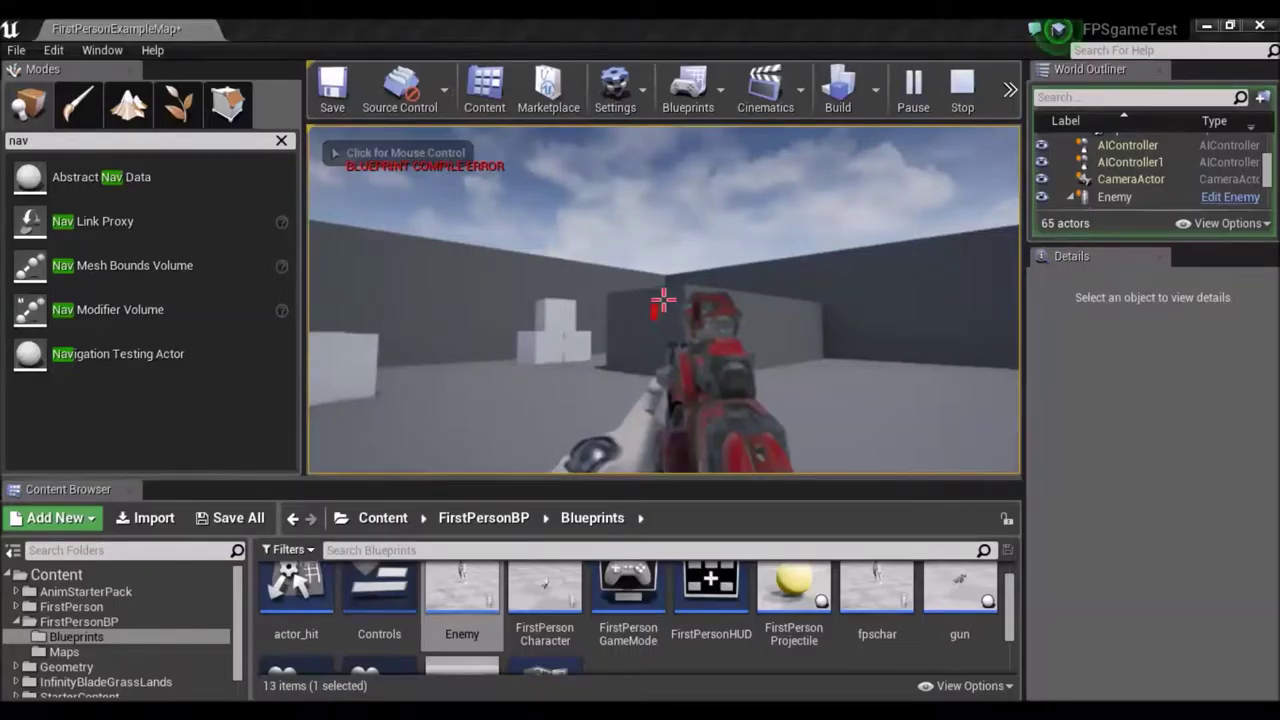
key("w")
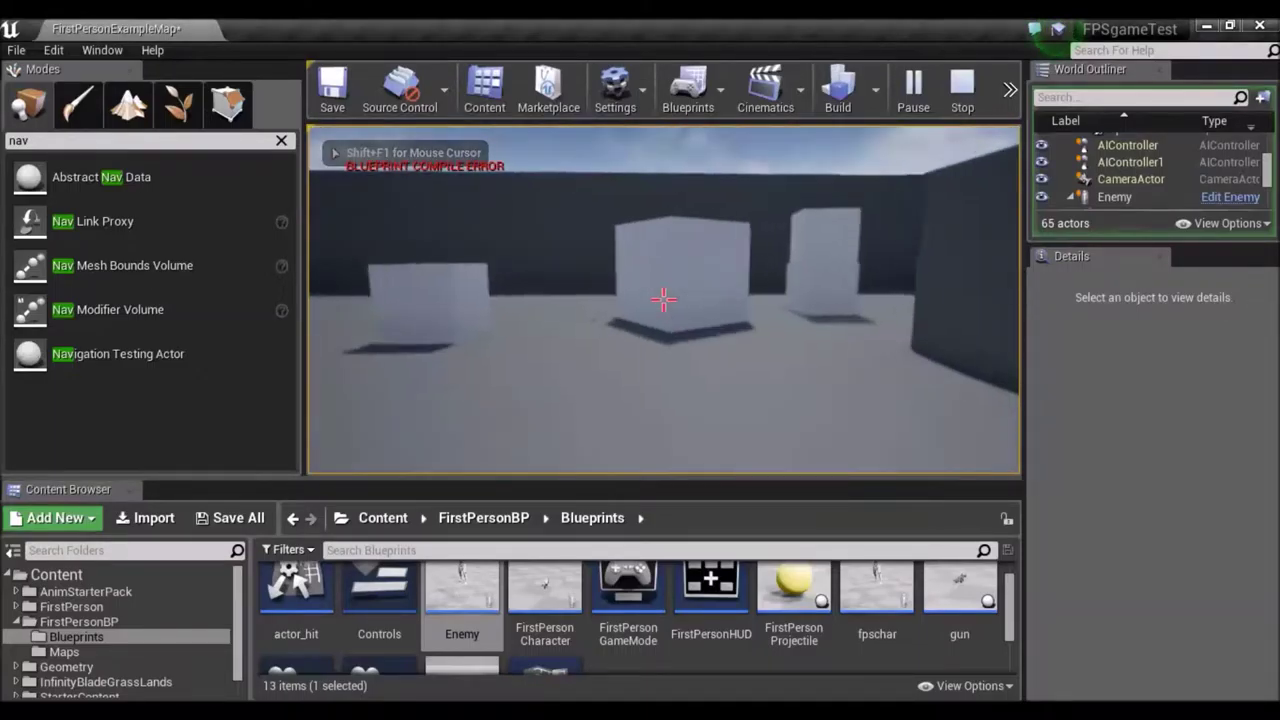
key("w")
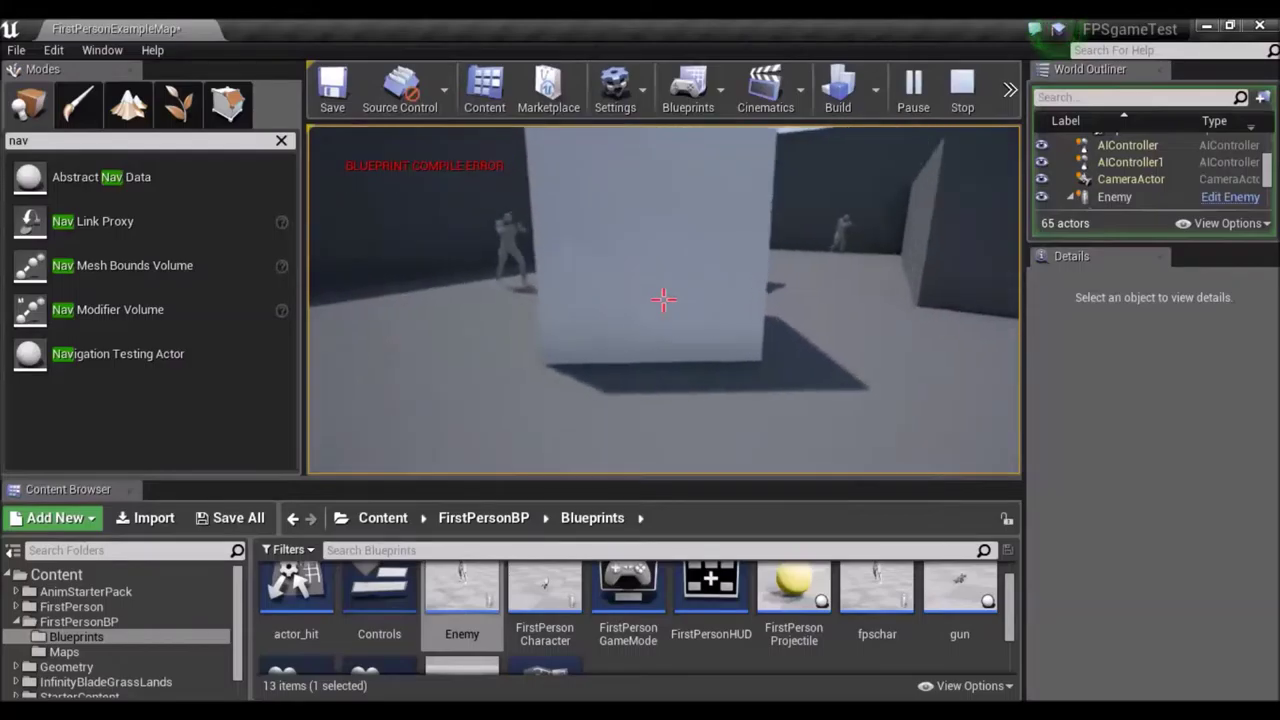
key("w")
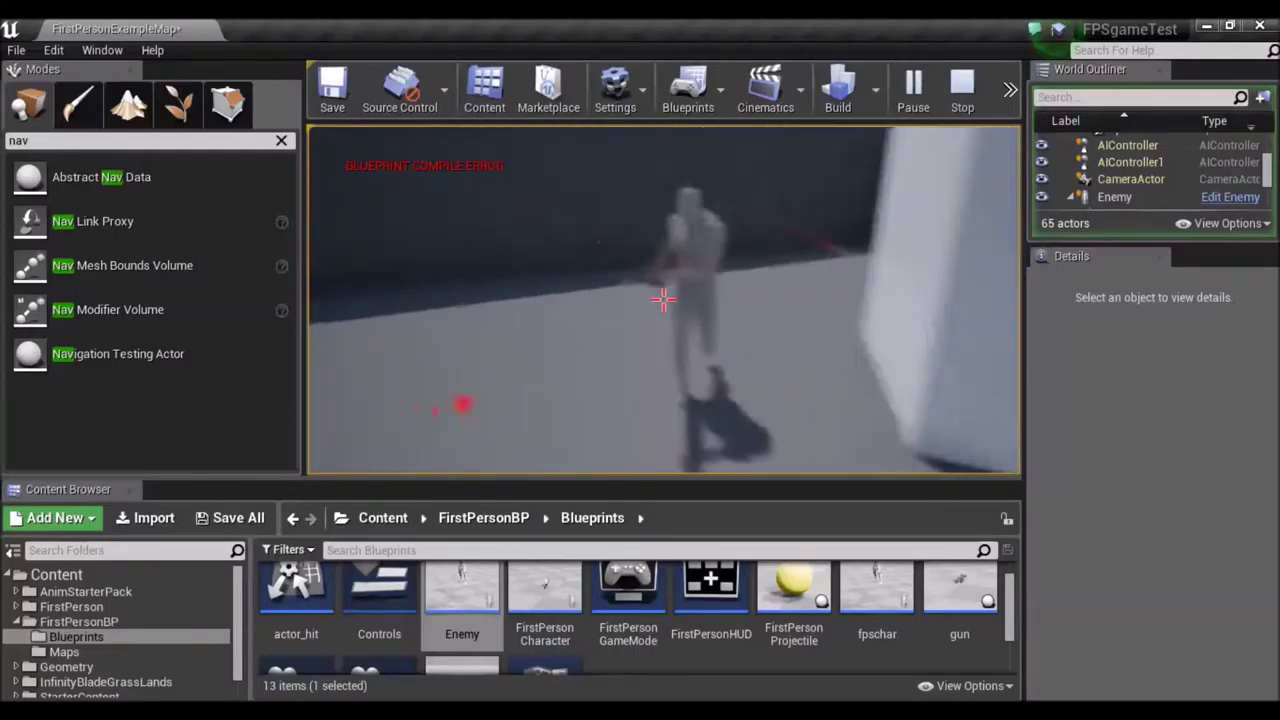
key("s")
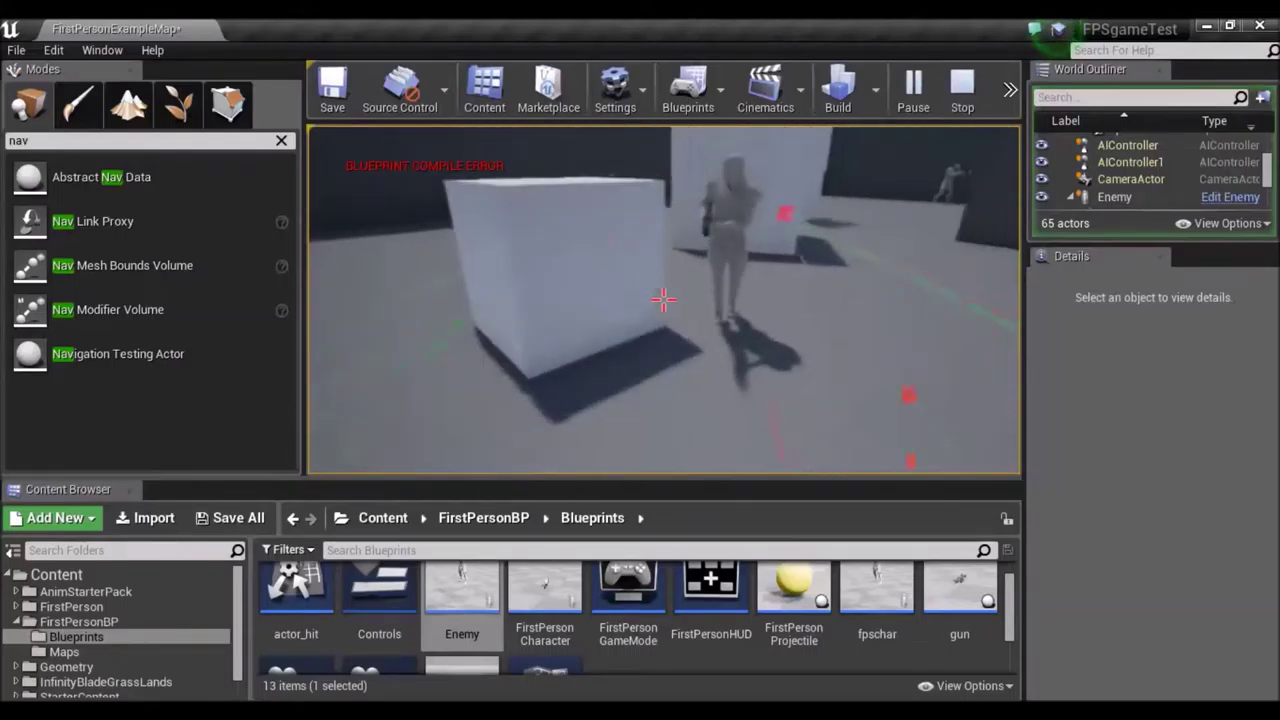
key("s")
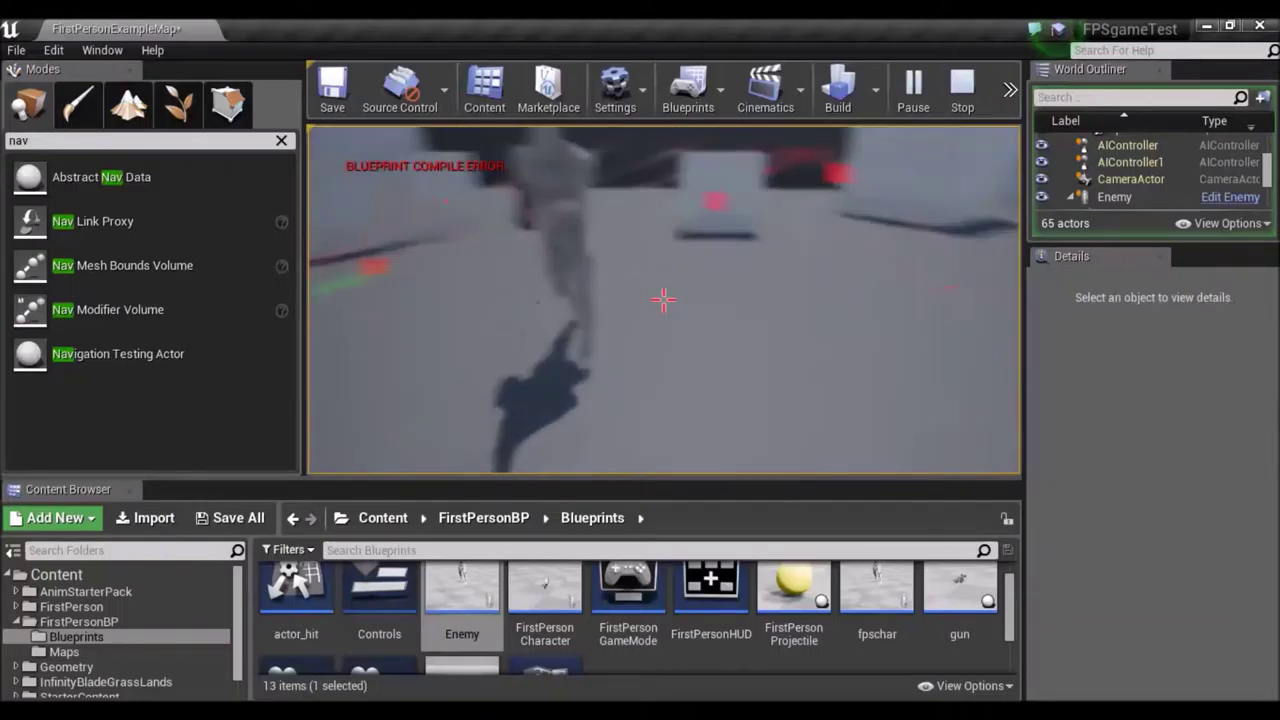
key("s")
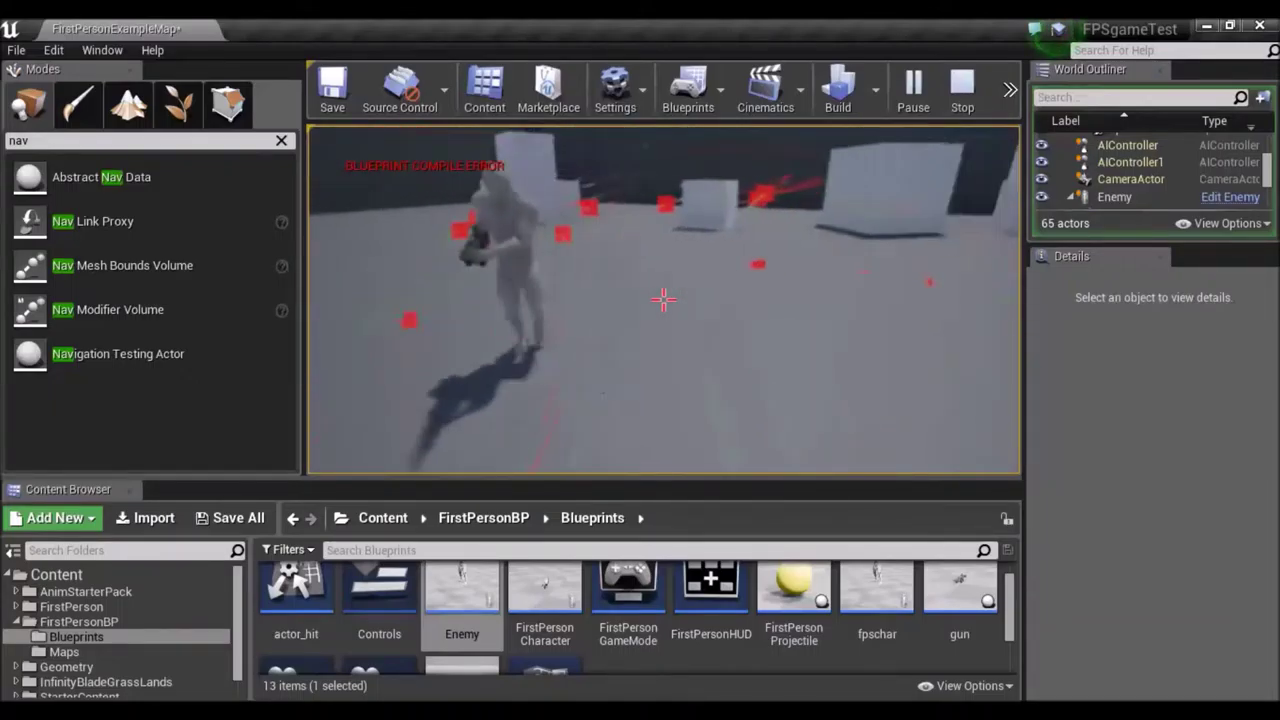
key("s")
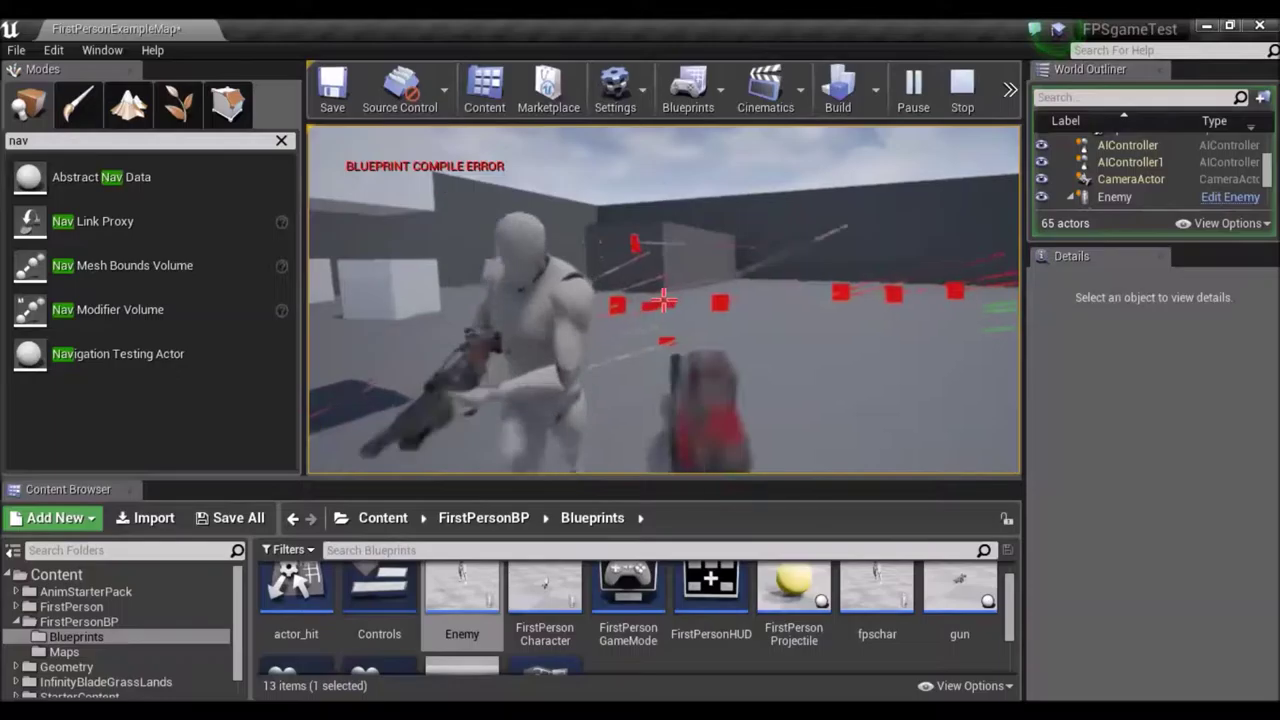
key("Escape")
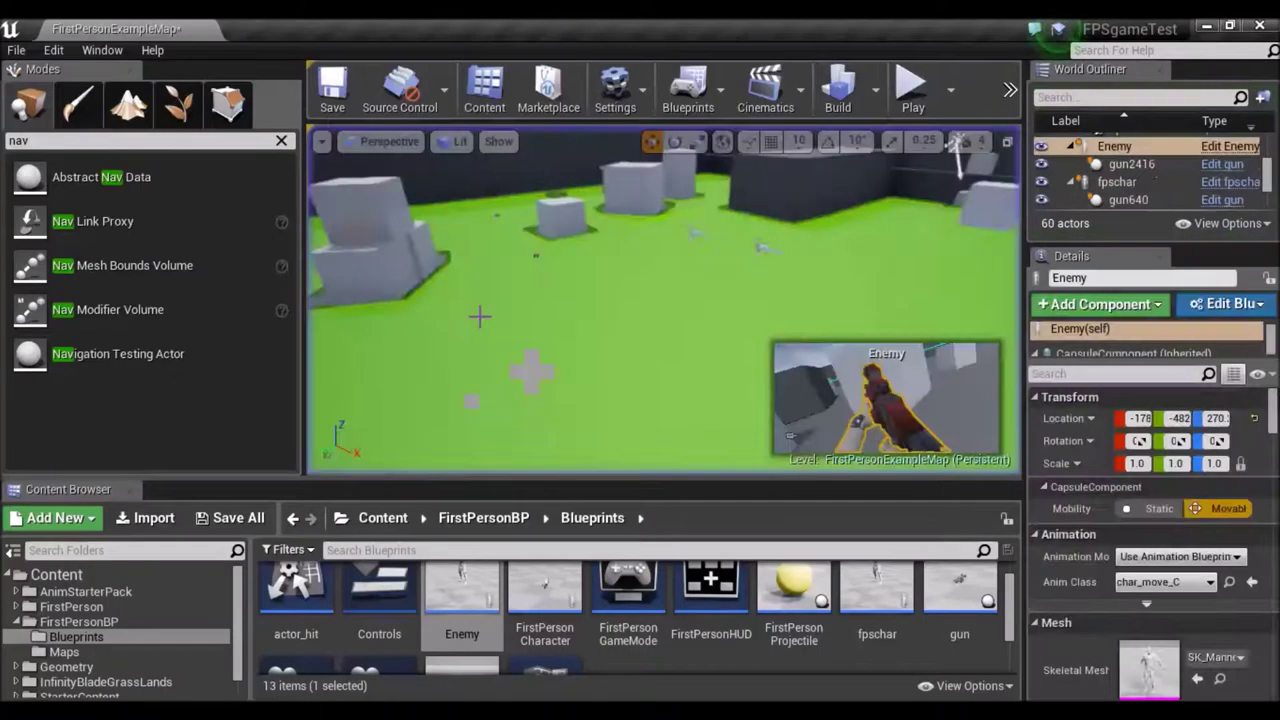
right_click_drag(664, 300, 590, 275)
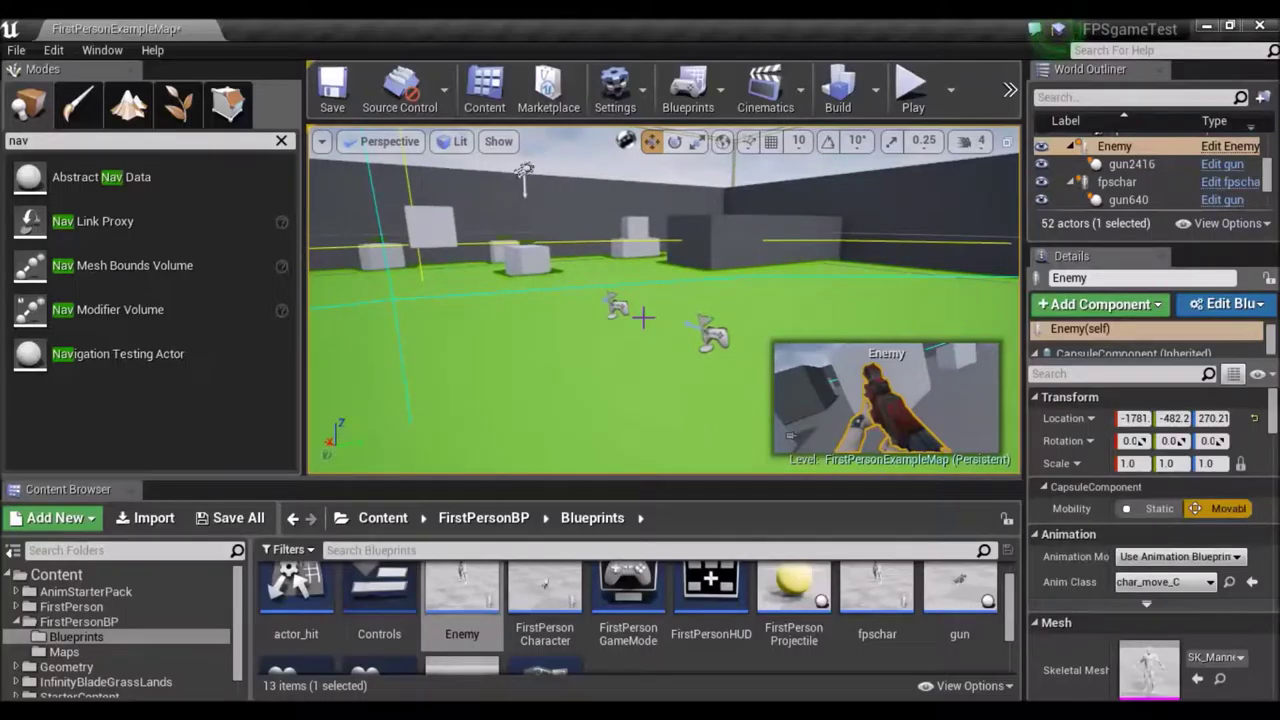
mouse_move(660, 309)
right_mouse_down()
mouse_move(545, 402)
mouse_move(655, 365)
mouse_move(750, 285)
mouse_move(641, 321)
right_mouse_up()
key("XF86AudioLowerVolume")
scroll(641, 321, "down", 3)
scroll(641, 321, "down", 1)
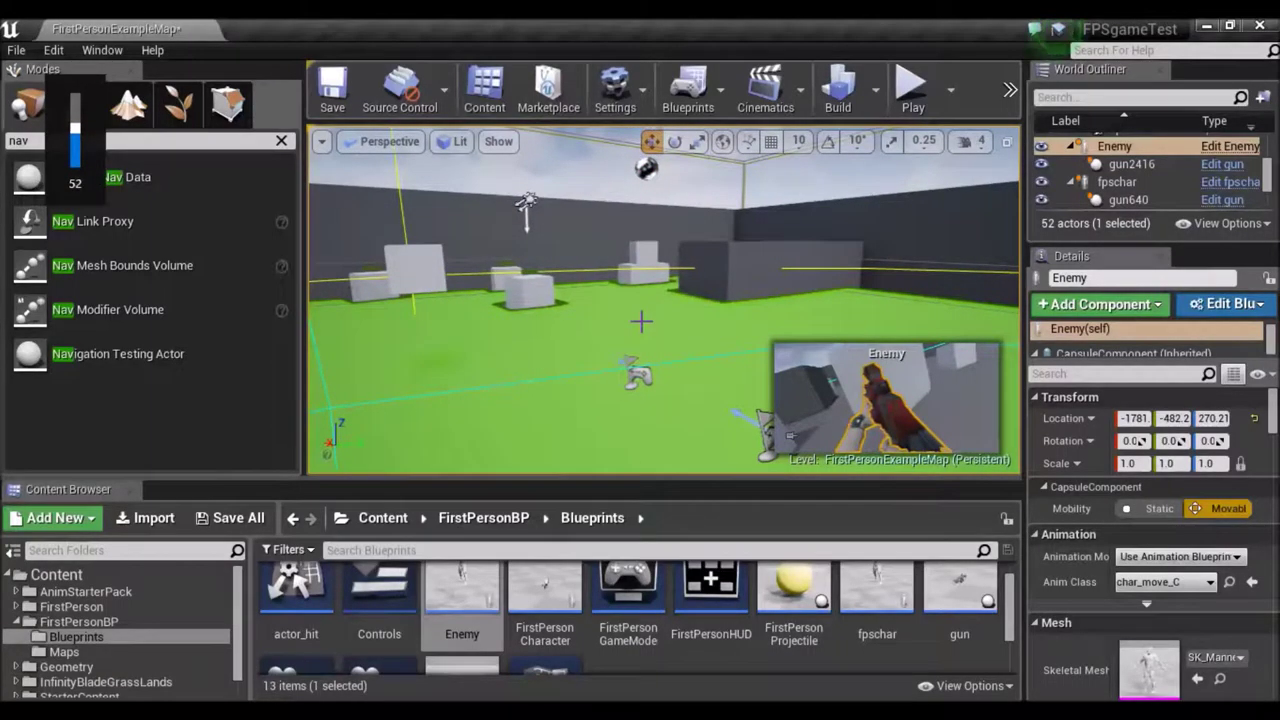
mouse_move(641, 321)
right_mouse_down()
mouse_move(540, 326)
mouse_move(651, 320)
right_mouse_up()
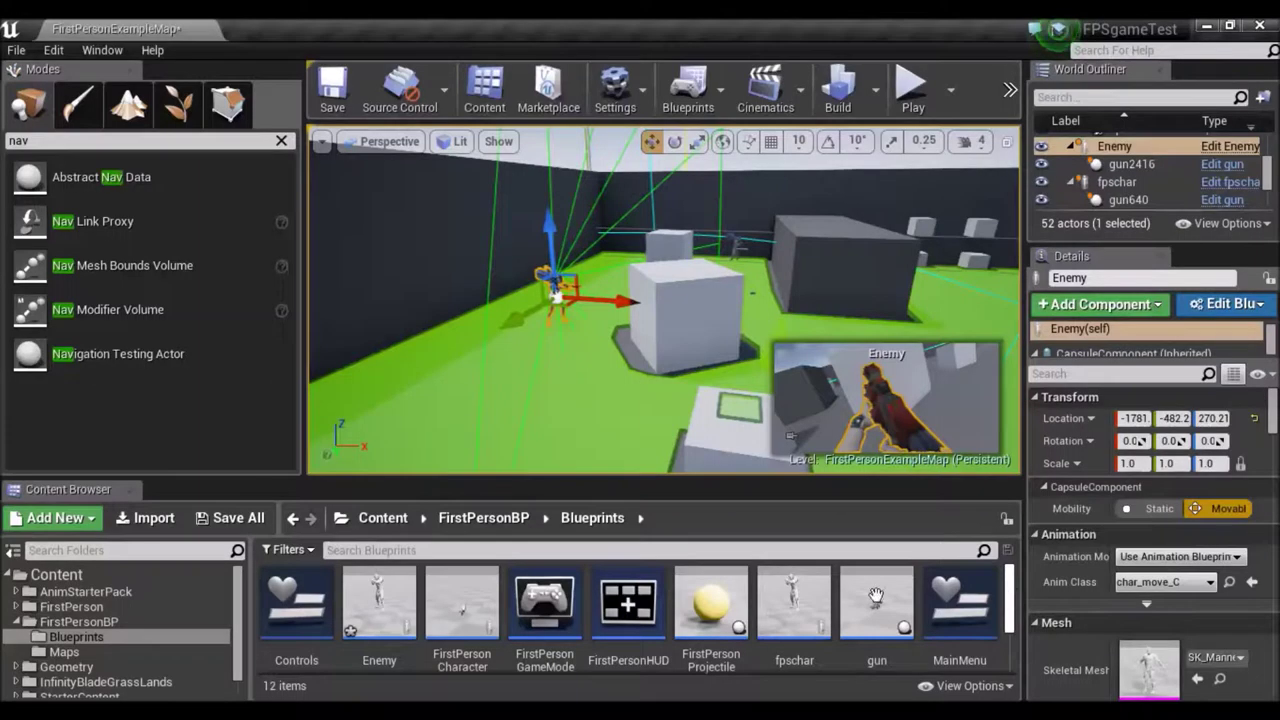
mouse_move(381, 614)
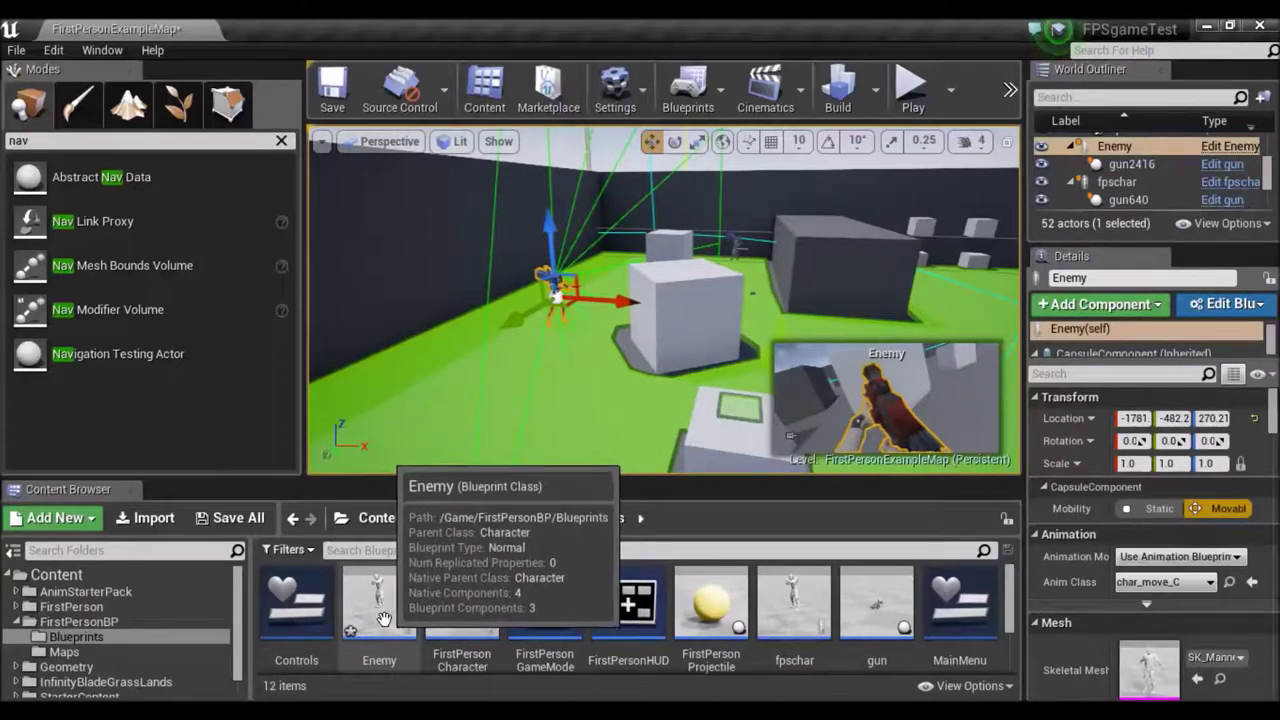
right_click_drag(643, 400, 766, 396)
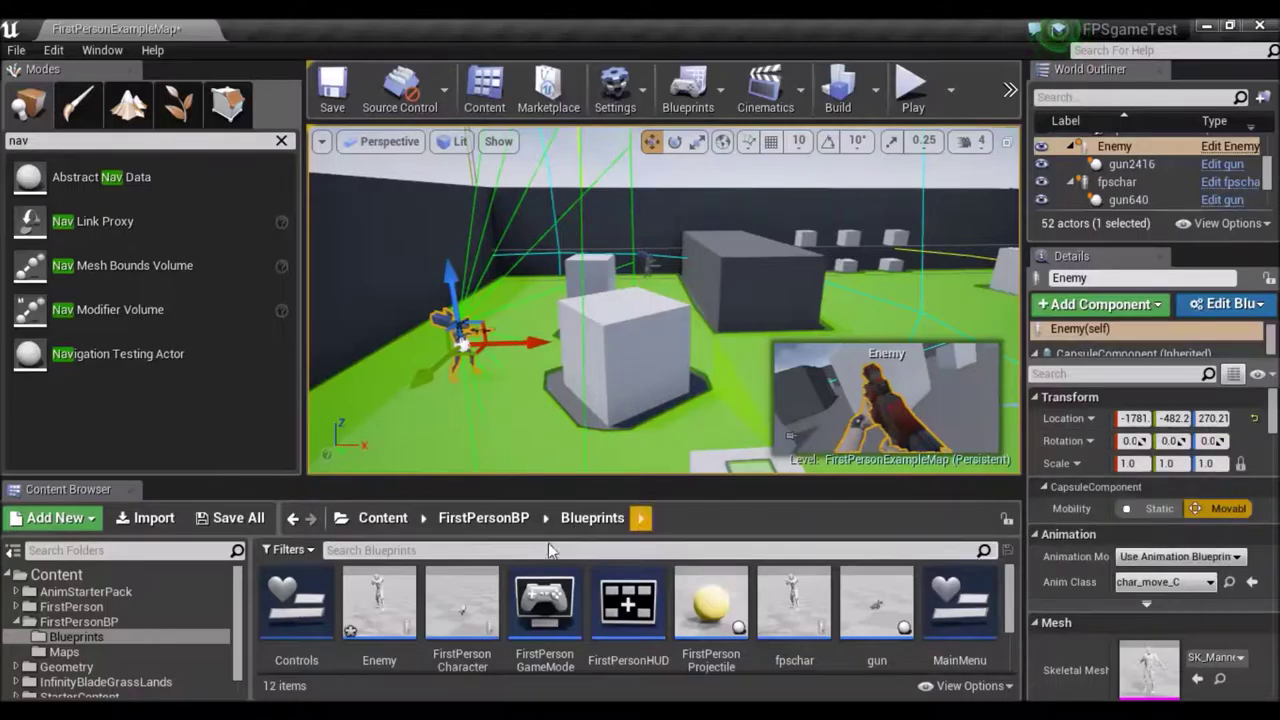
Step: Open the Enemy blueprint's event graph at the empty area below the OnSeePawn event
left_click(392, 628)
double_click(398, 635)
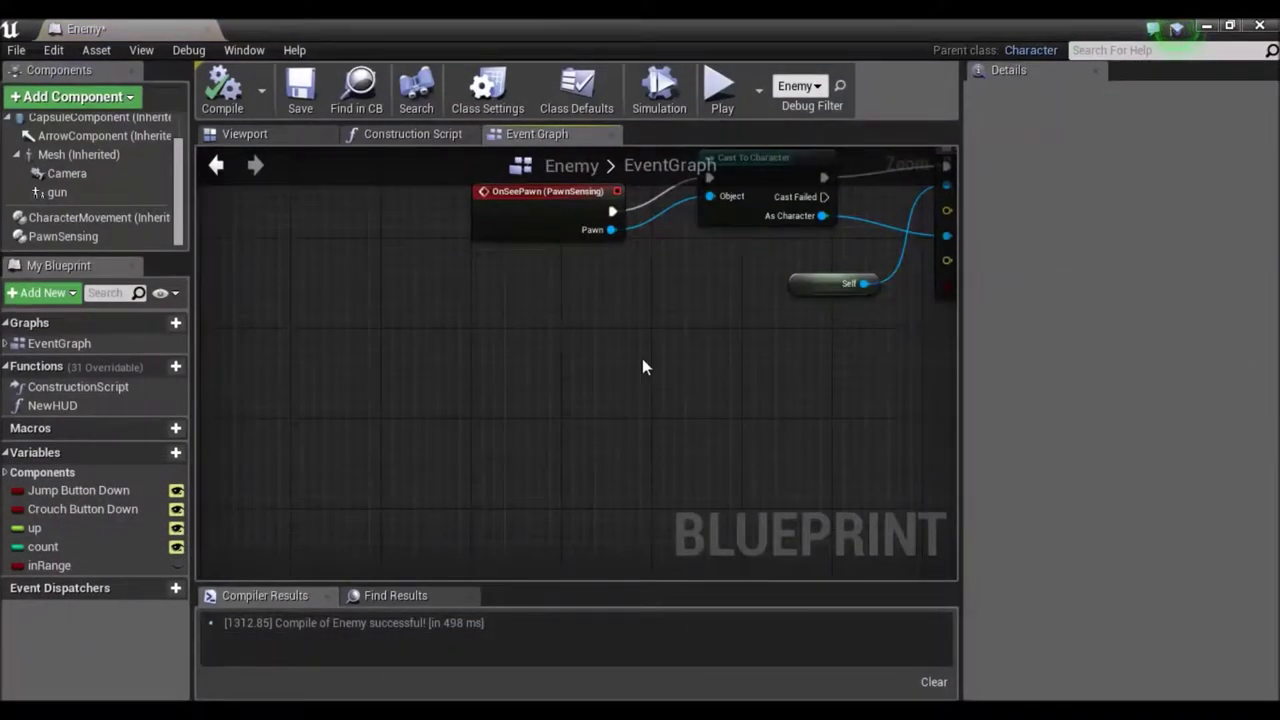
right_click_drag(734, 481, 645, 425)
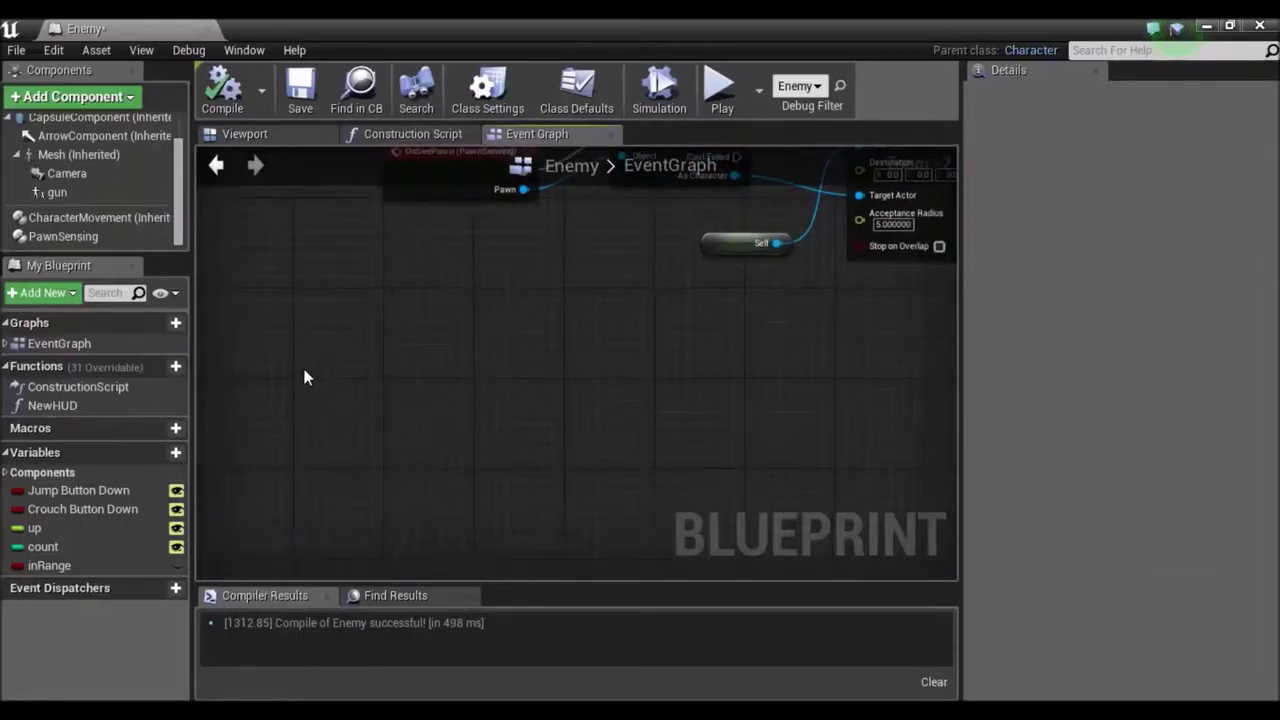
Step: Add an Event Tick node below the OnSeePawn event and compile the Enemy blueprint
right_click(362, 336)
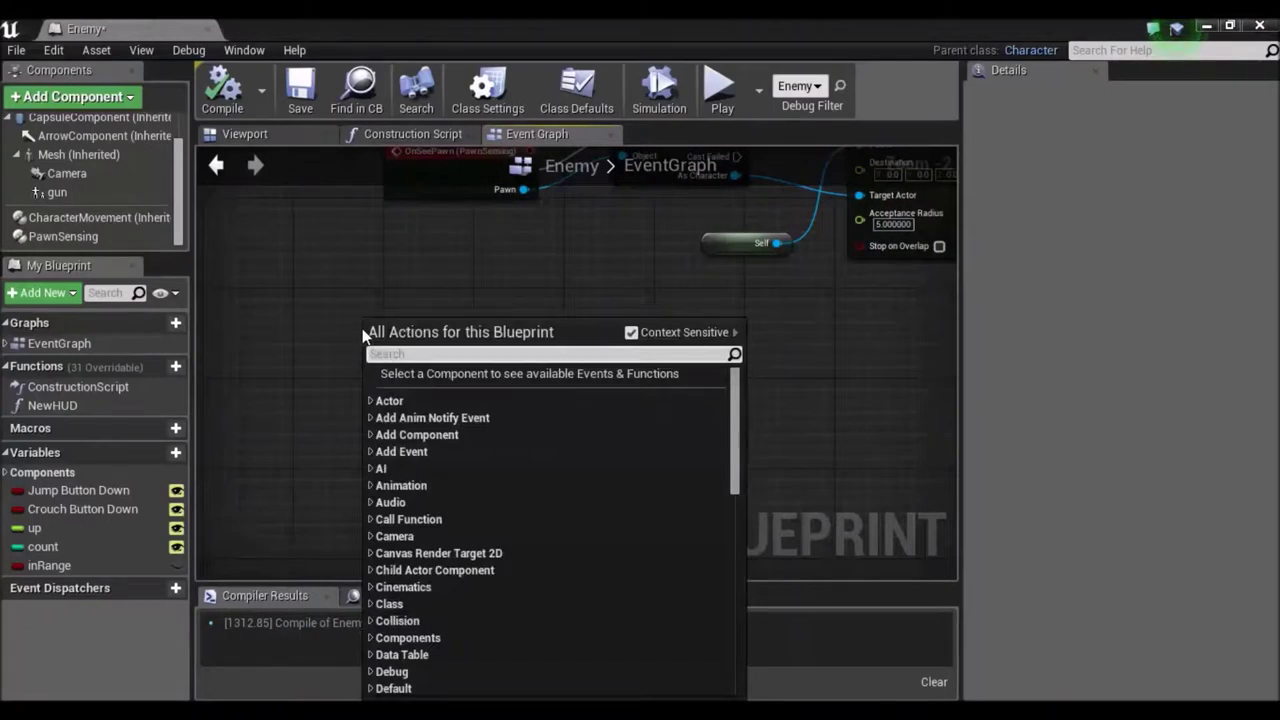
type("eve")
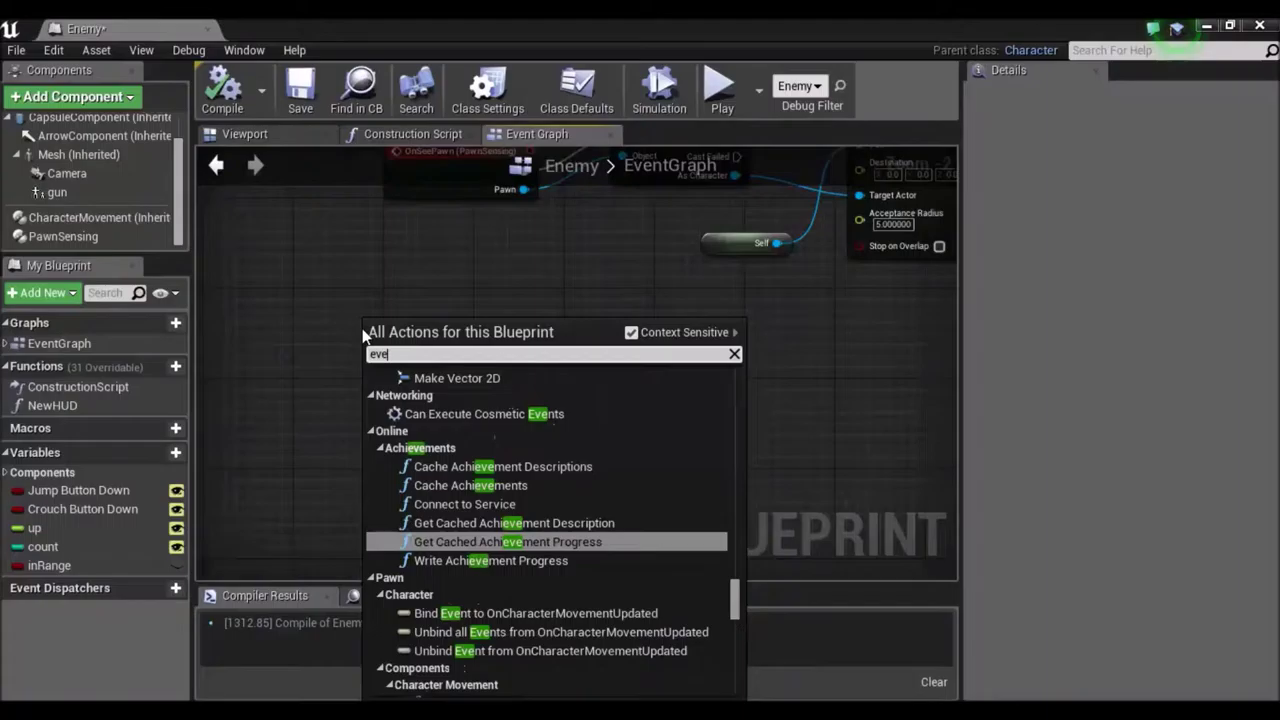
type("nt t")
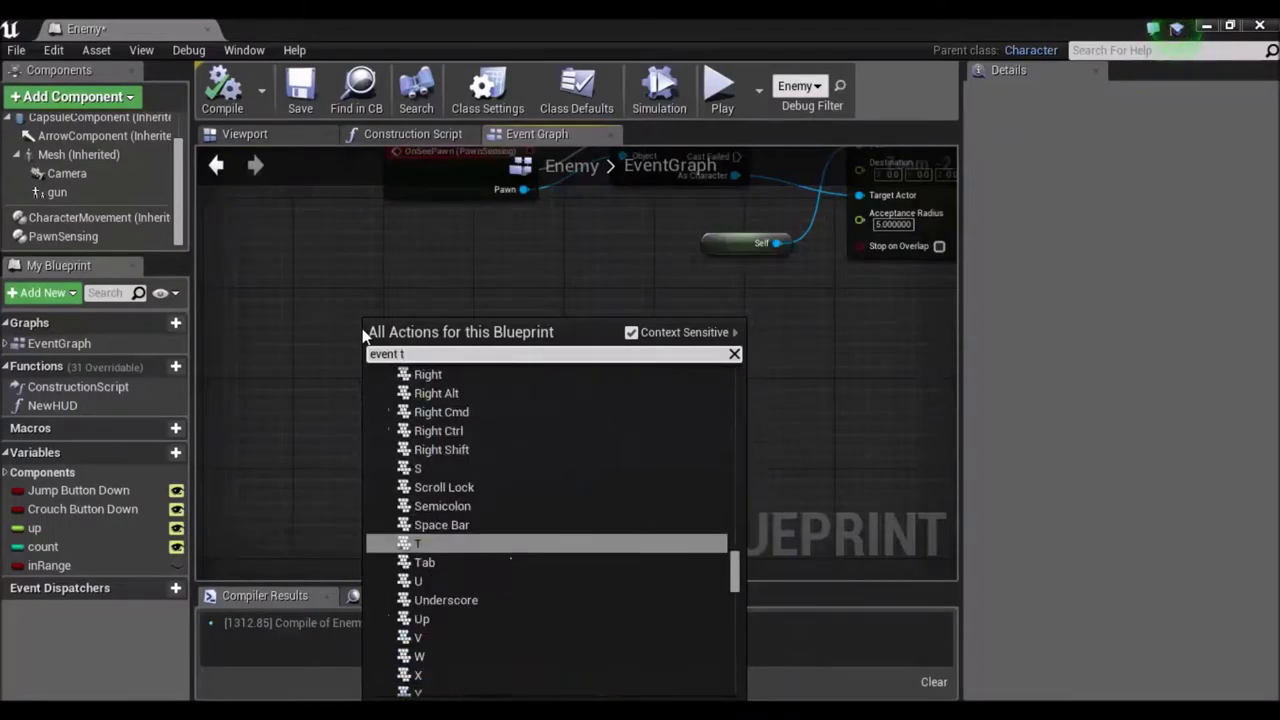
key("BackSpace")
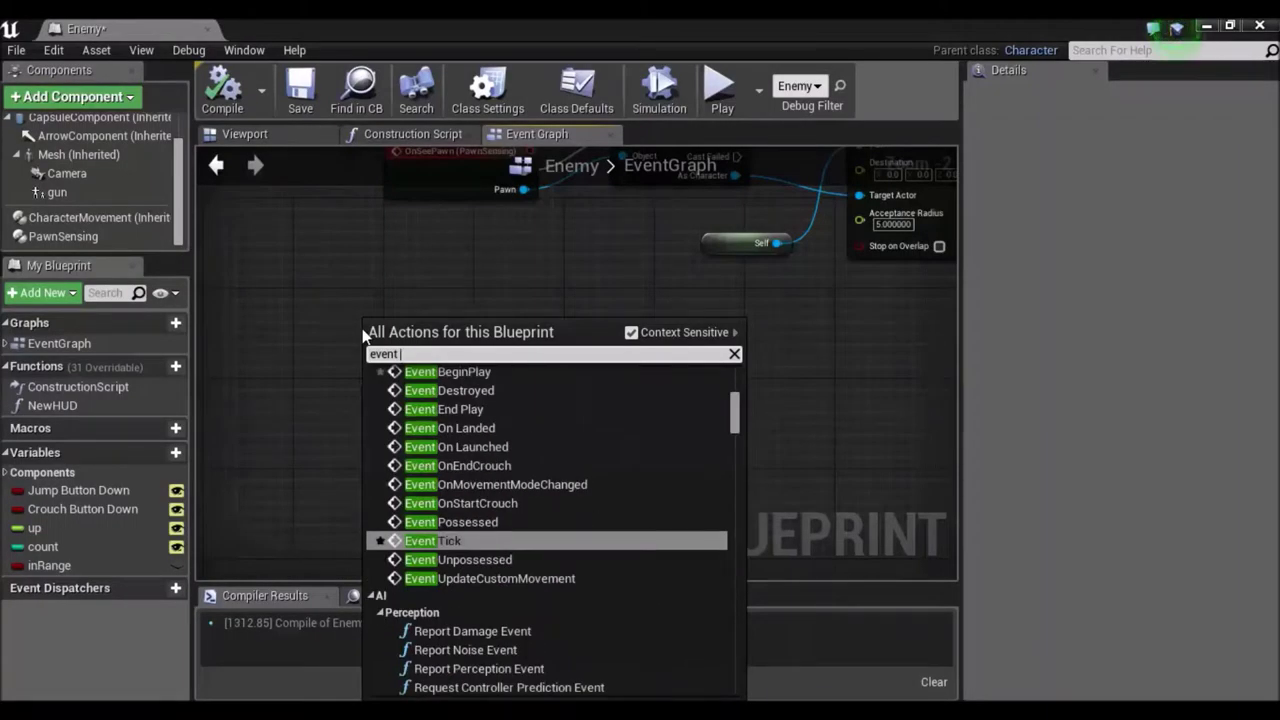
key("Return")
left_click_drag(414, 345, 369, 315)
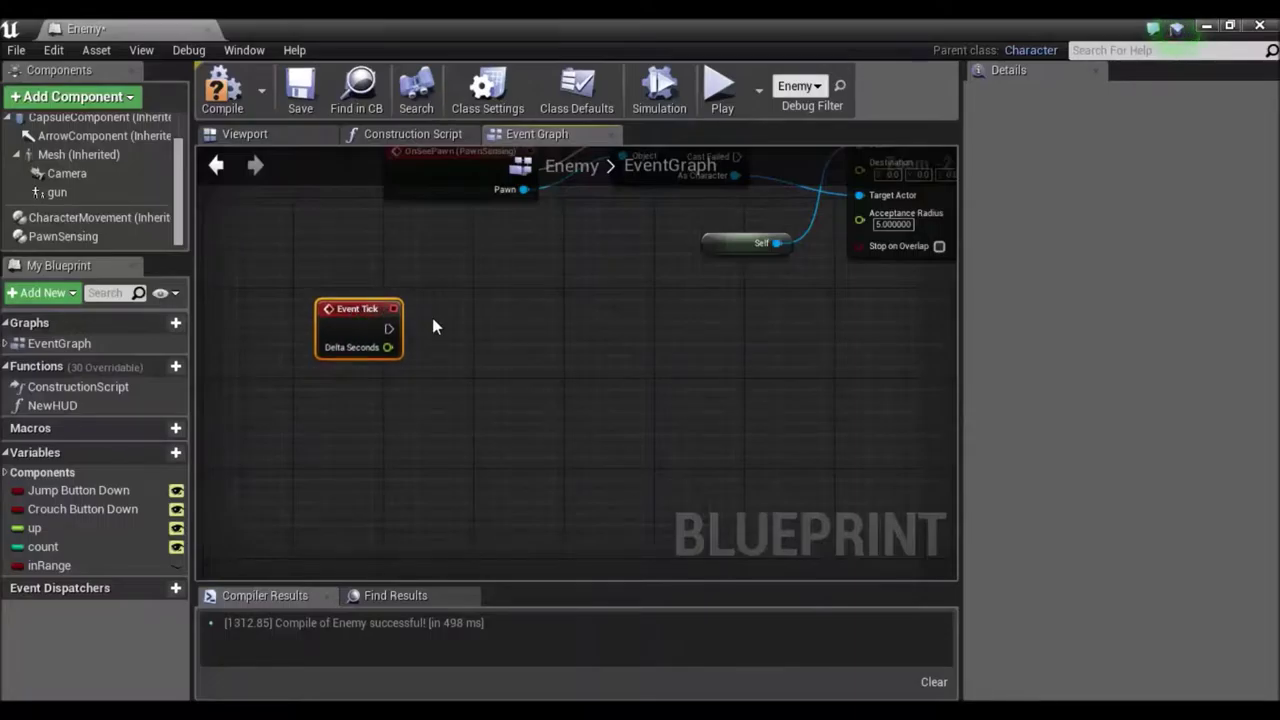
left_click(218, 118)
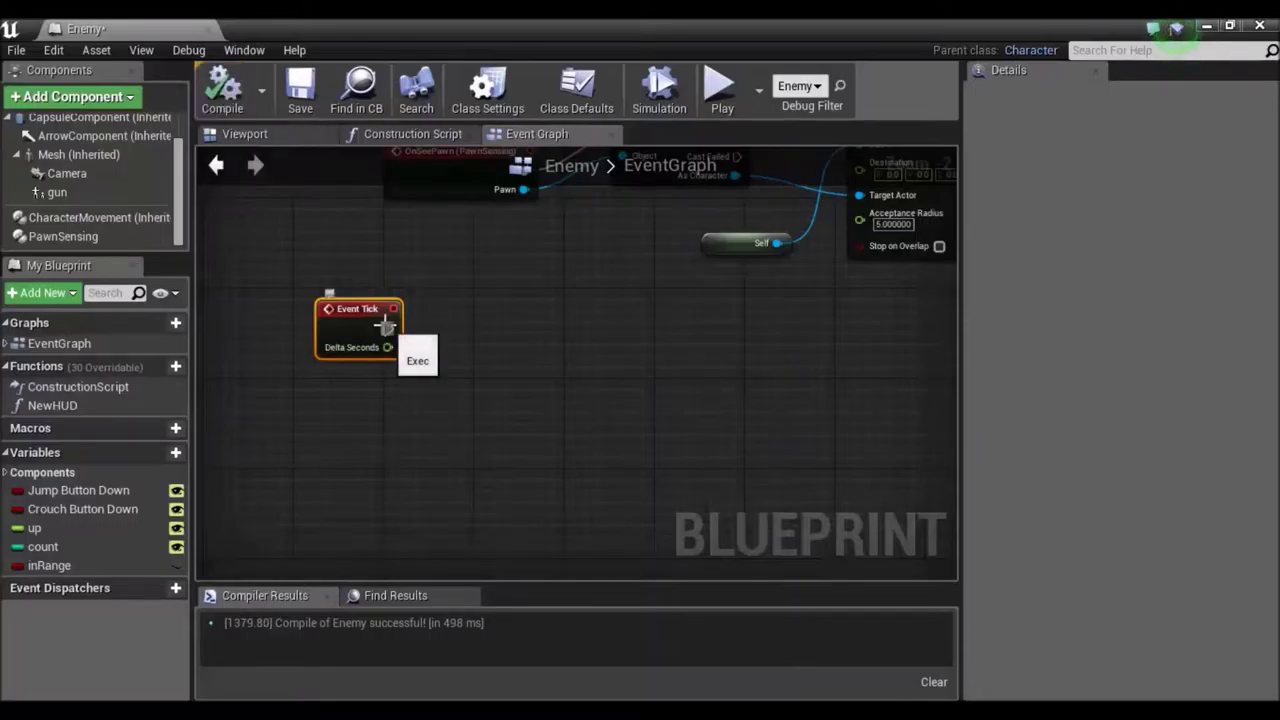
Step: Add a Branch node driven by Event Tick and connect a getter of the inRange variable to its Condition
left_click_drag(387, 330, 558, 362)
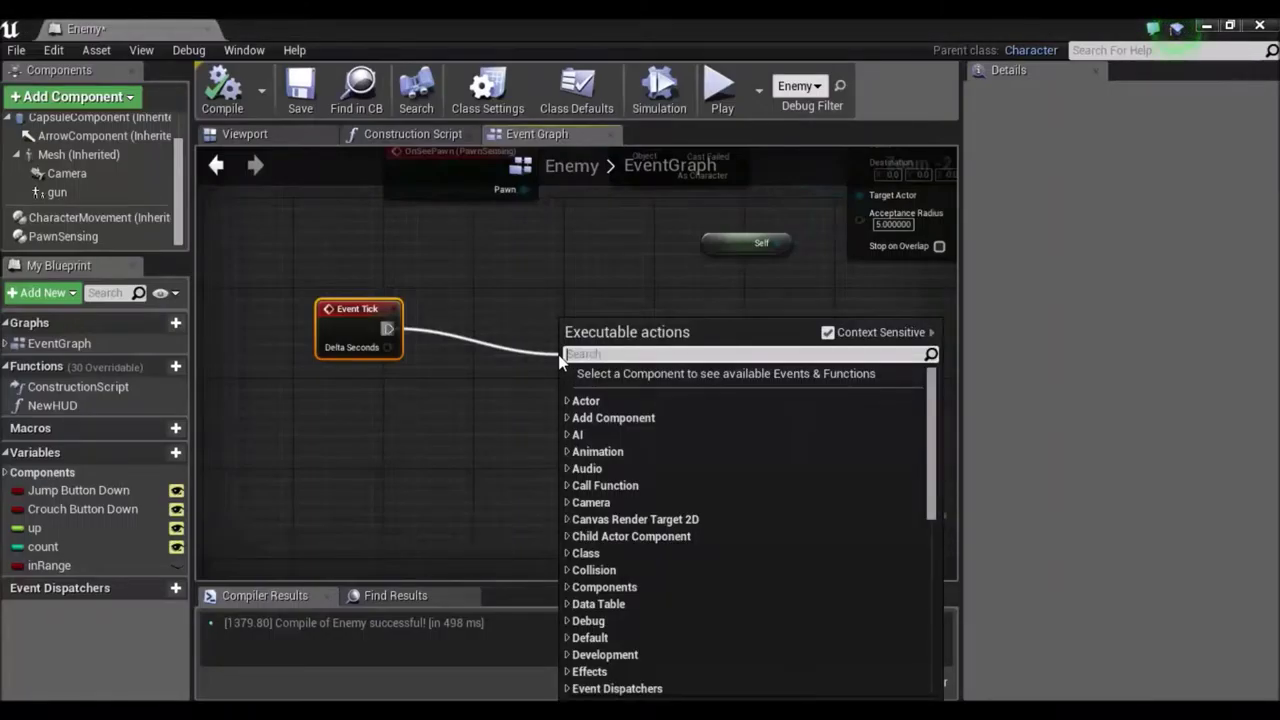
type("bra")
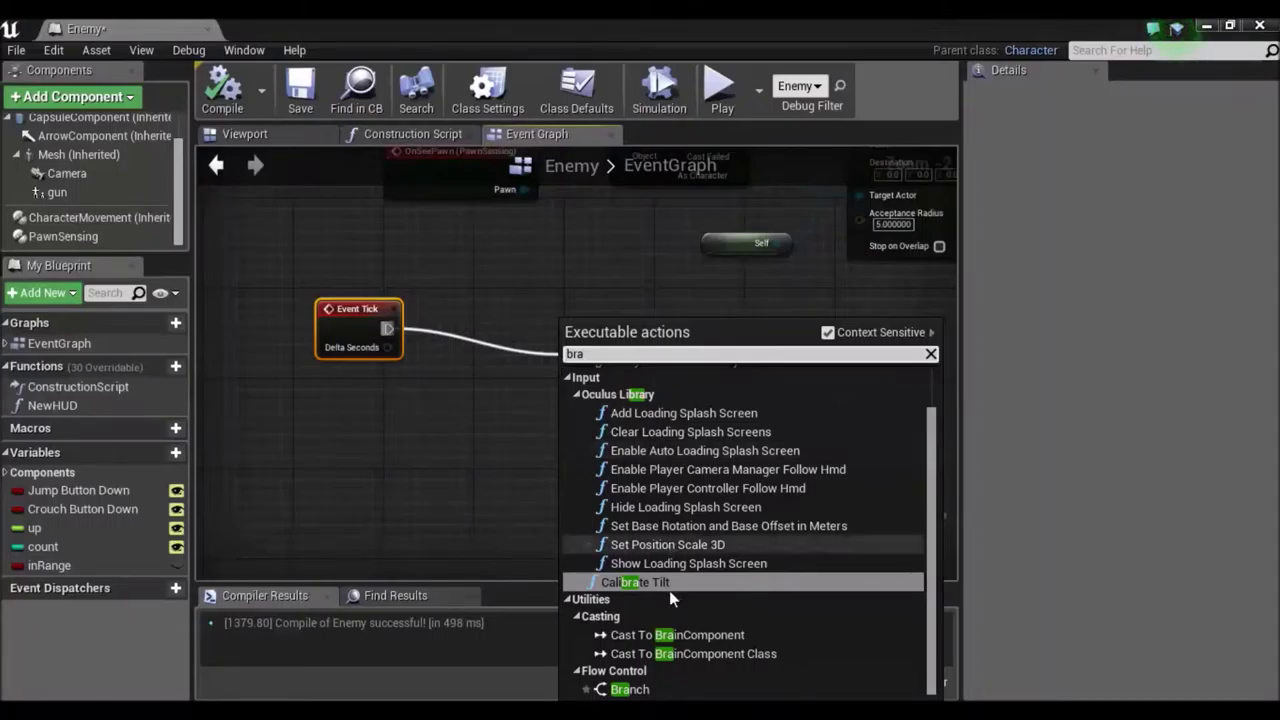
left_click(620, 689)
left_click_drag(606, 356, 549, 345)
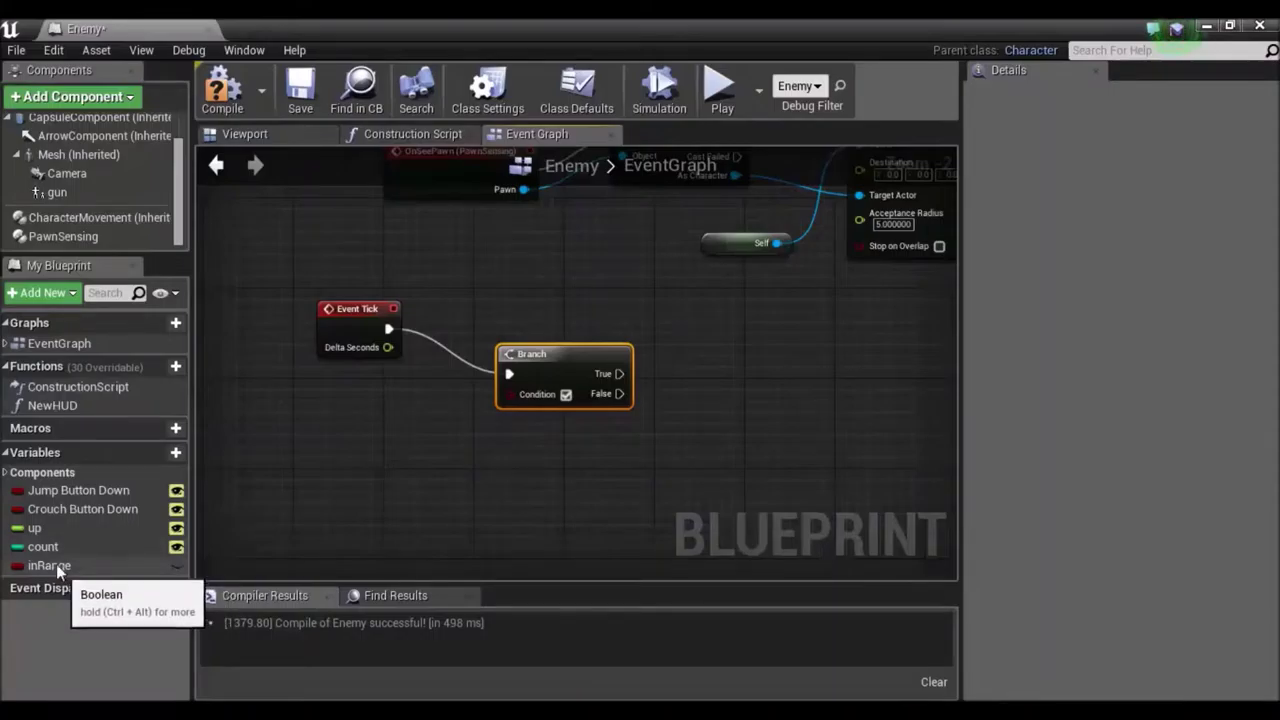
left_click_drag(51, 569, 335, 426, "ctrl")
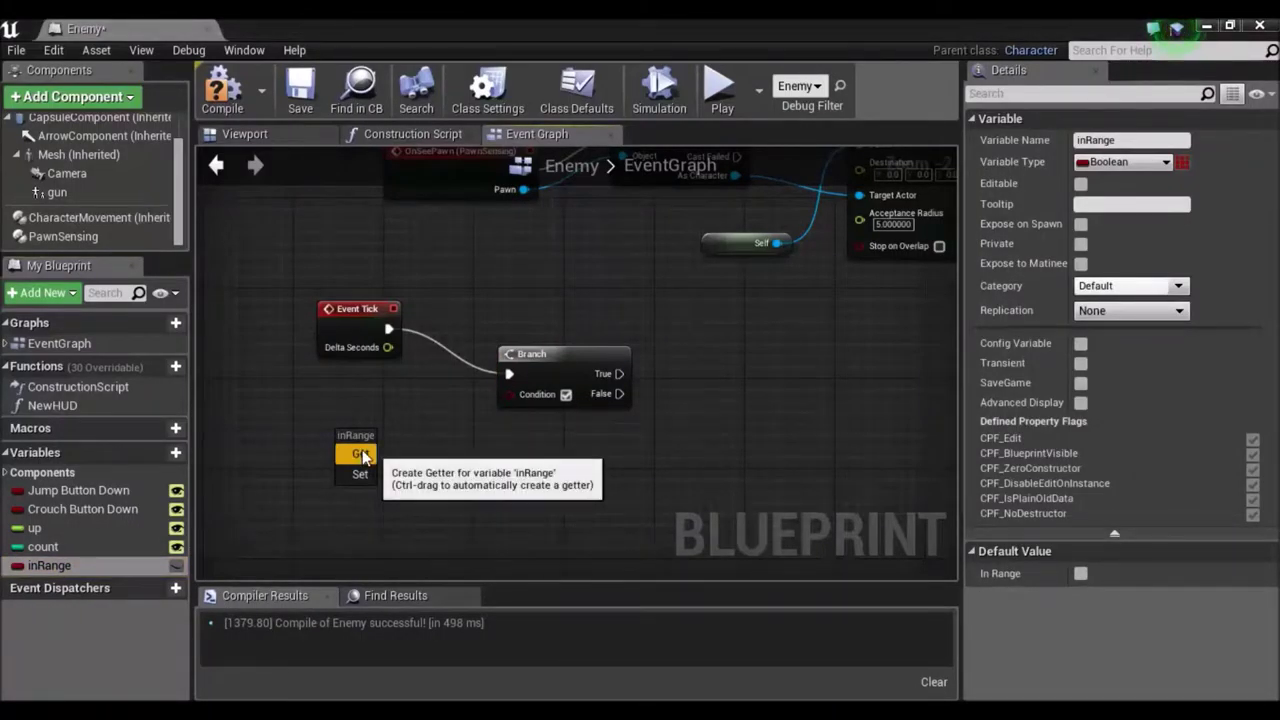
left_click(362, 456)
left_click_drag(417, 434, 517, 396)
Step: Add a second Branch node on the False output of the inRange Branch and place it close beside that node
left_click_drag(604, 392, 750, 419)
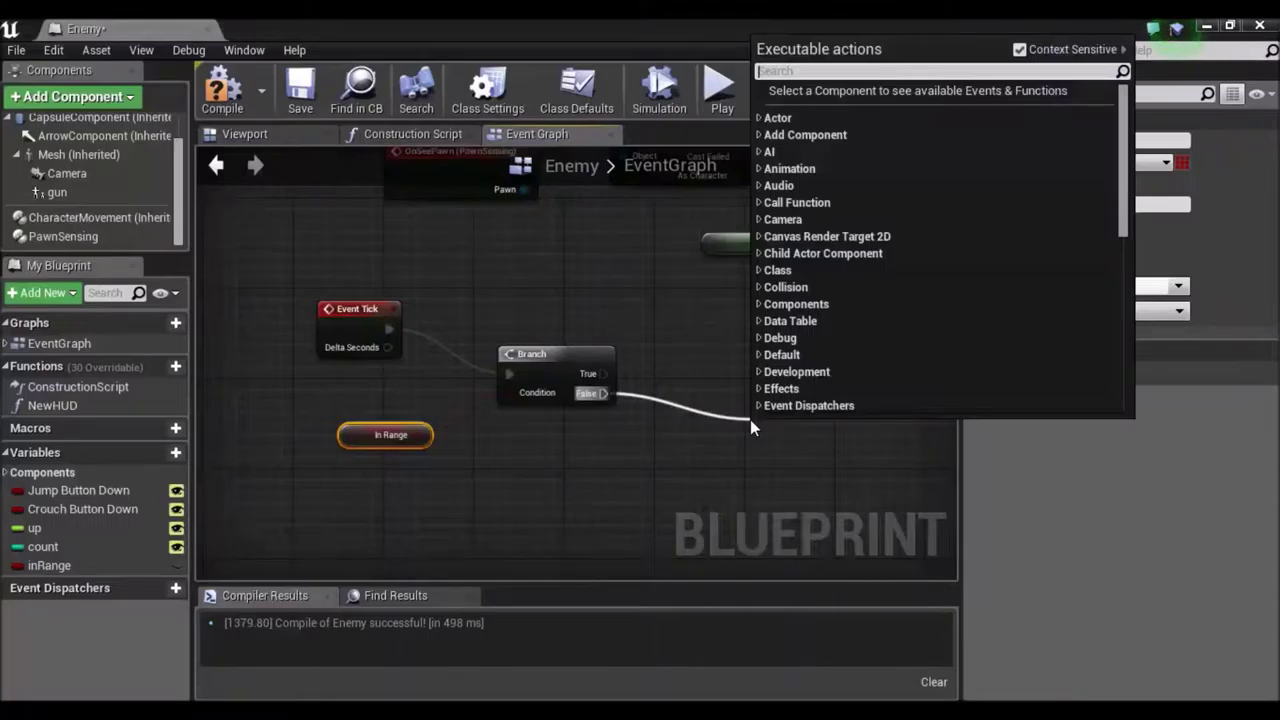
type("bra")
key("Down")
key("Down")
key("Down")
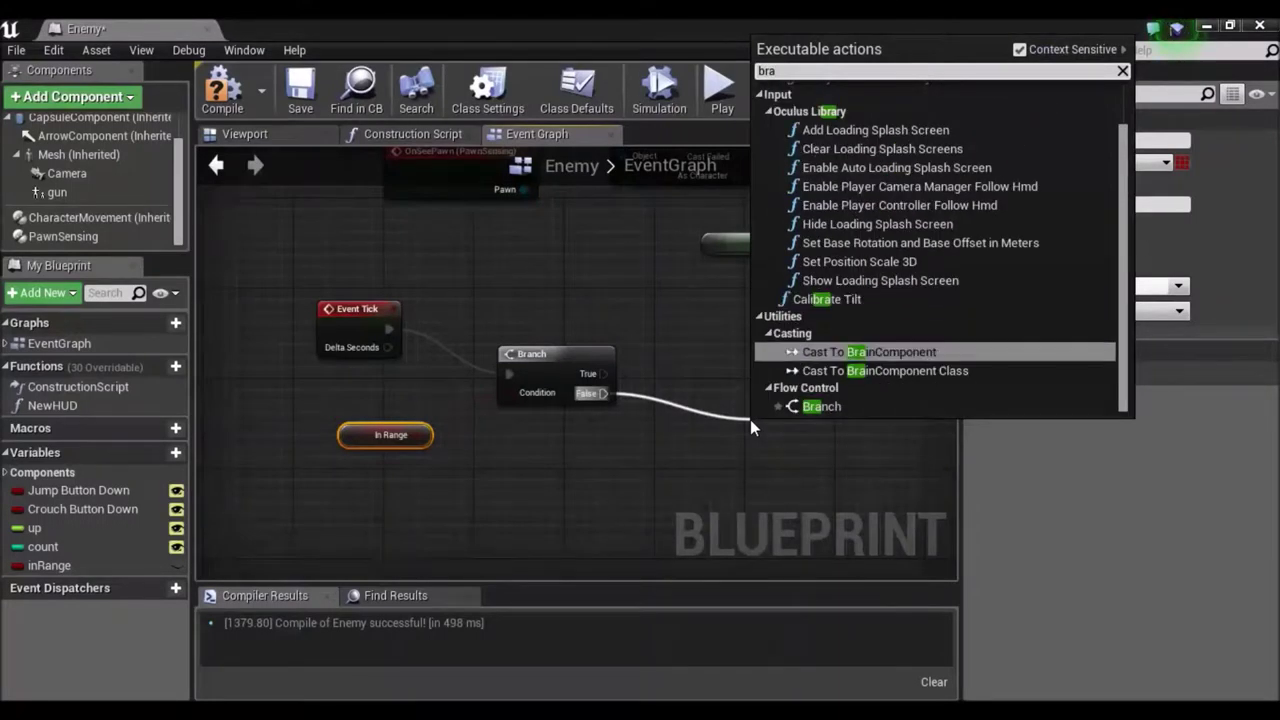
key("Return")
left_click_drag(834, 443, 755, 420)
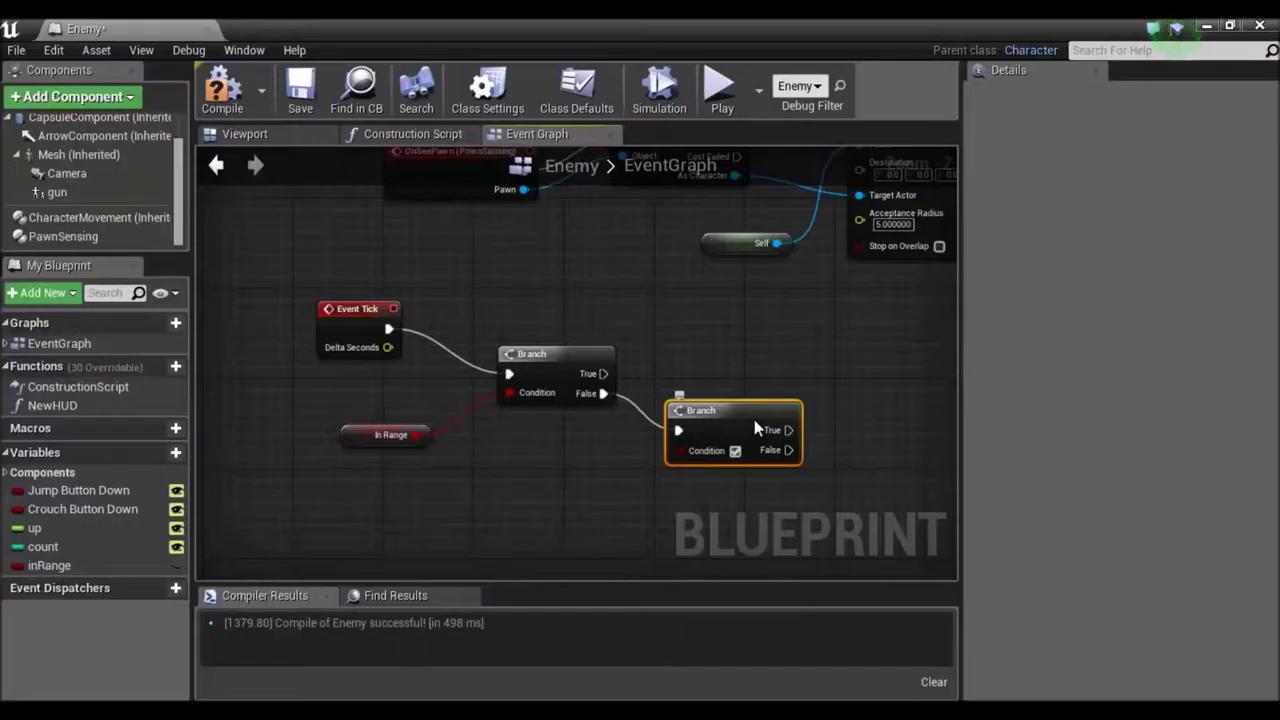
Step: Create a new Boolean variable named Move in the Enemy blueprint
left_click(166, 451)
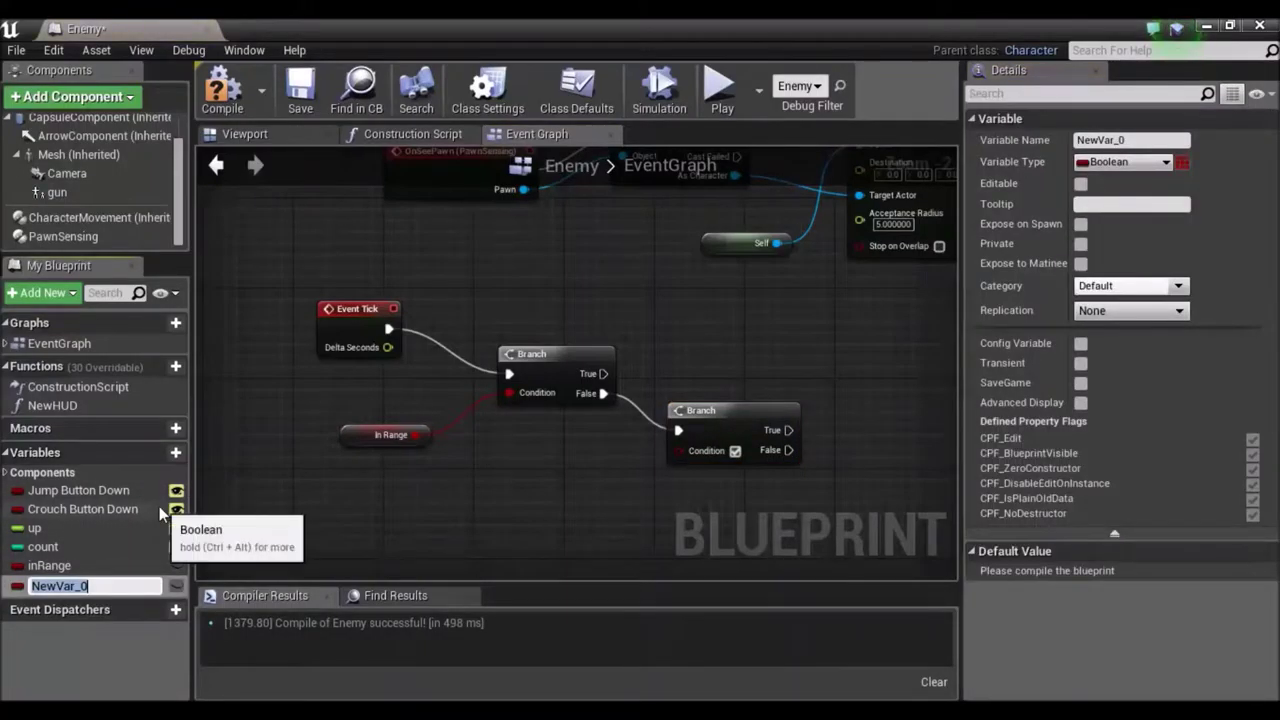
key("BackSpace")
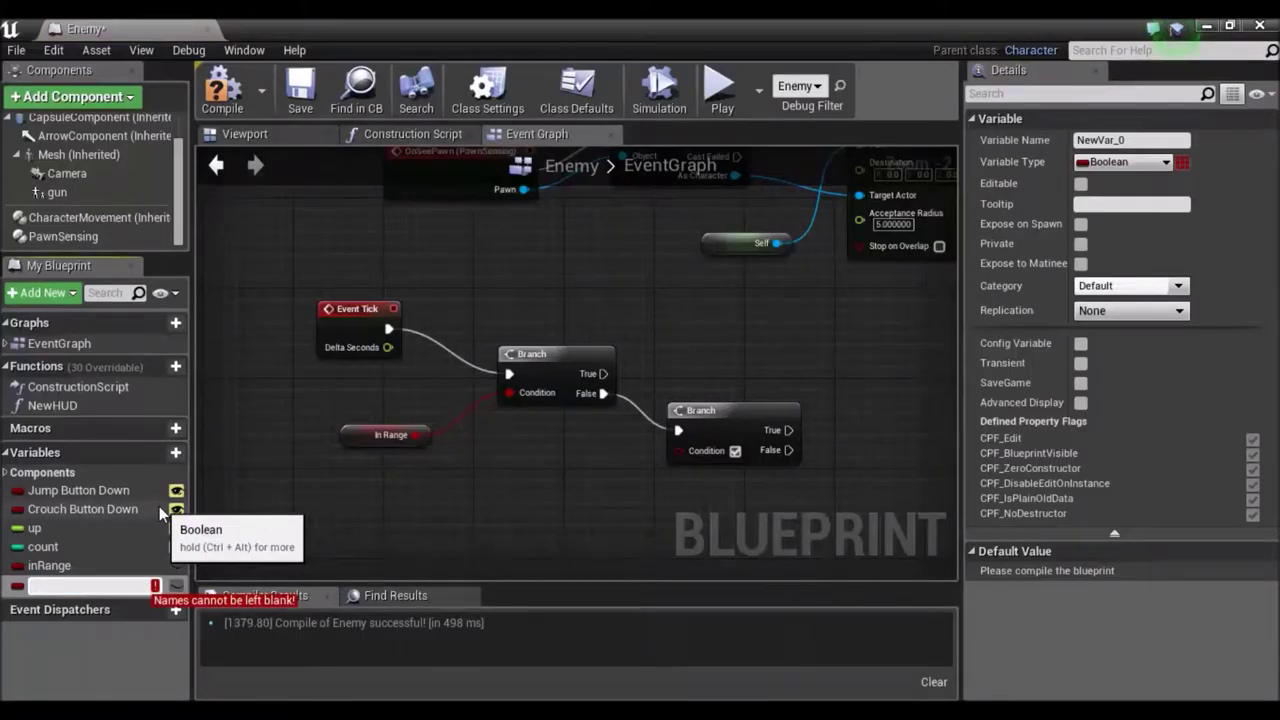
type("Mo")
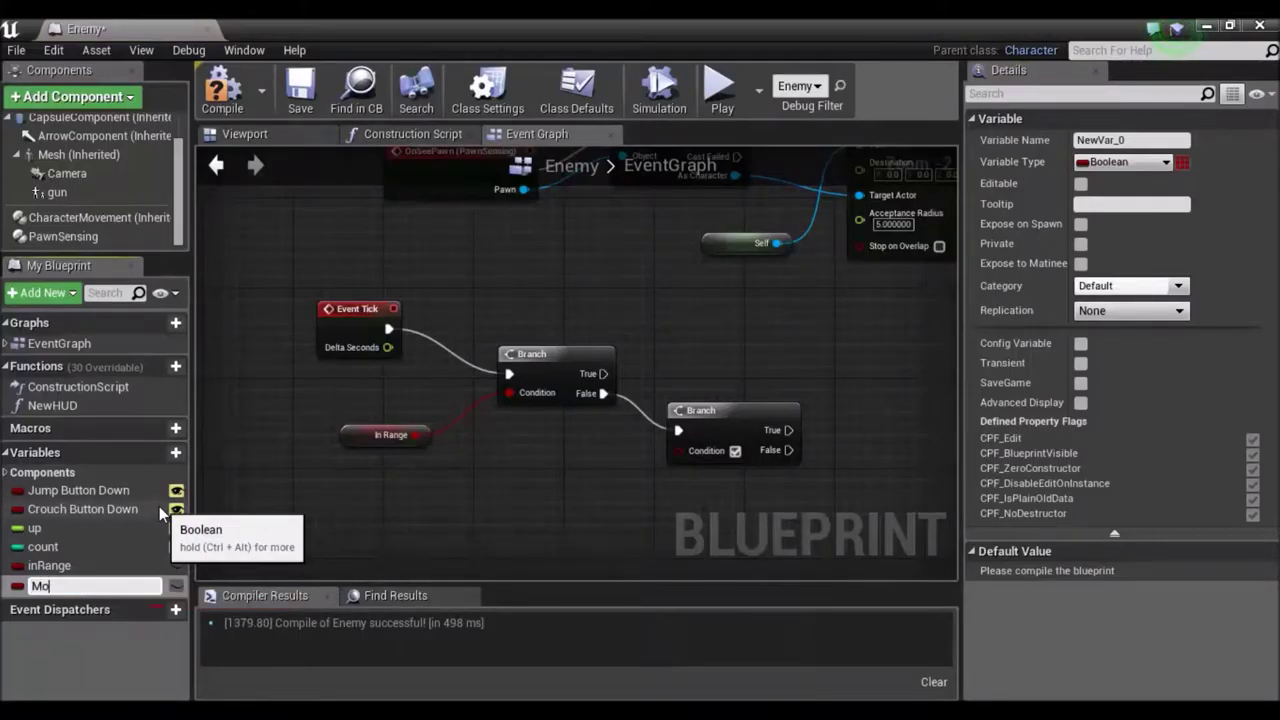
type("vin")
key("BackSpace")
type("e")
key("Return")
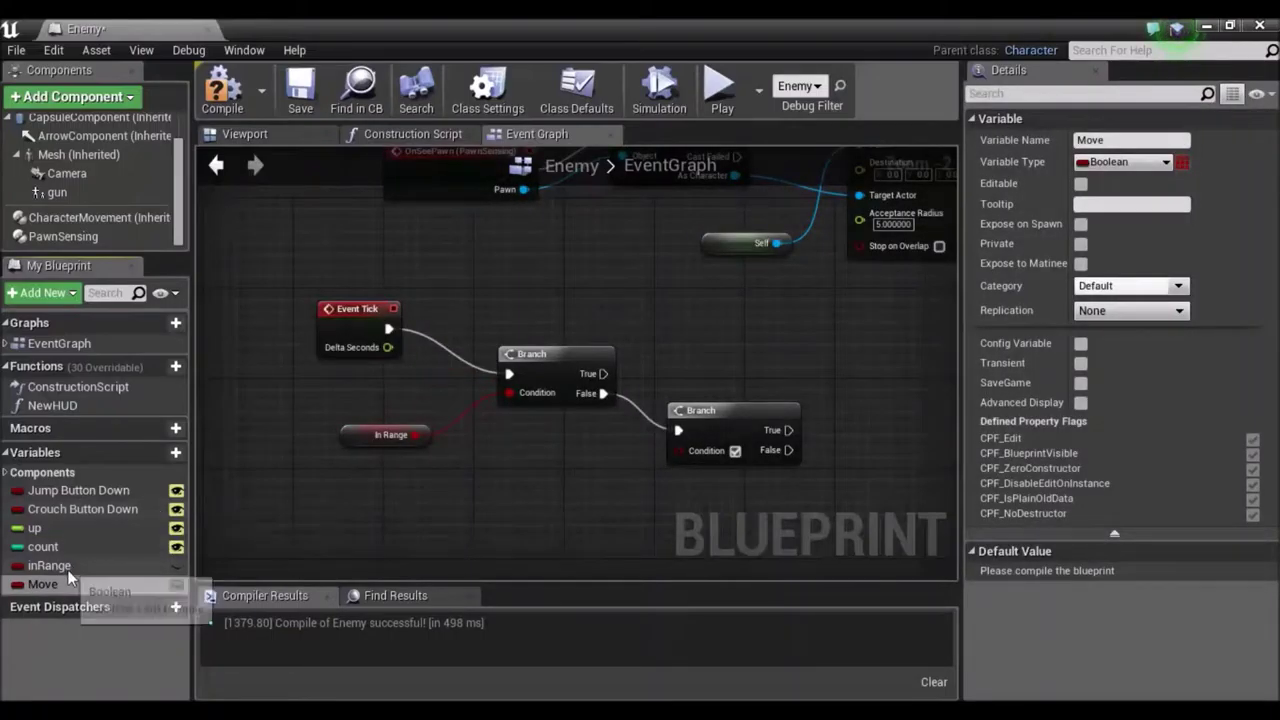
Step: Connect a getter of the Move variable to the second Branch's Condition and tidy the positions of both nodes
left_click_drag(56, 588, 479, 489)
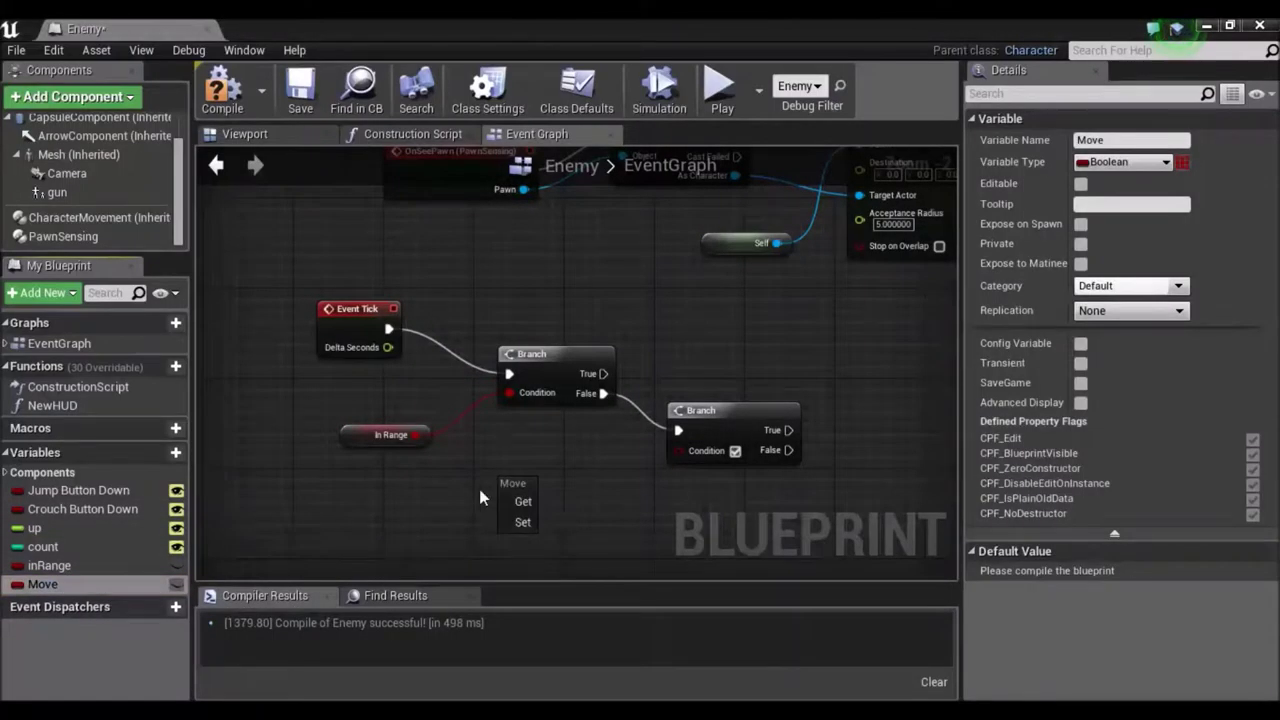
left_click(522, 502)
left_click_drag(530, 499, 680, 450)
left_click_drag(533, 482, 612, 505)
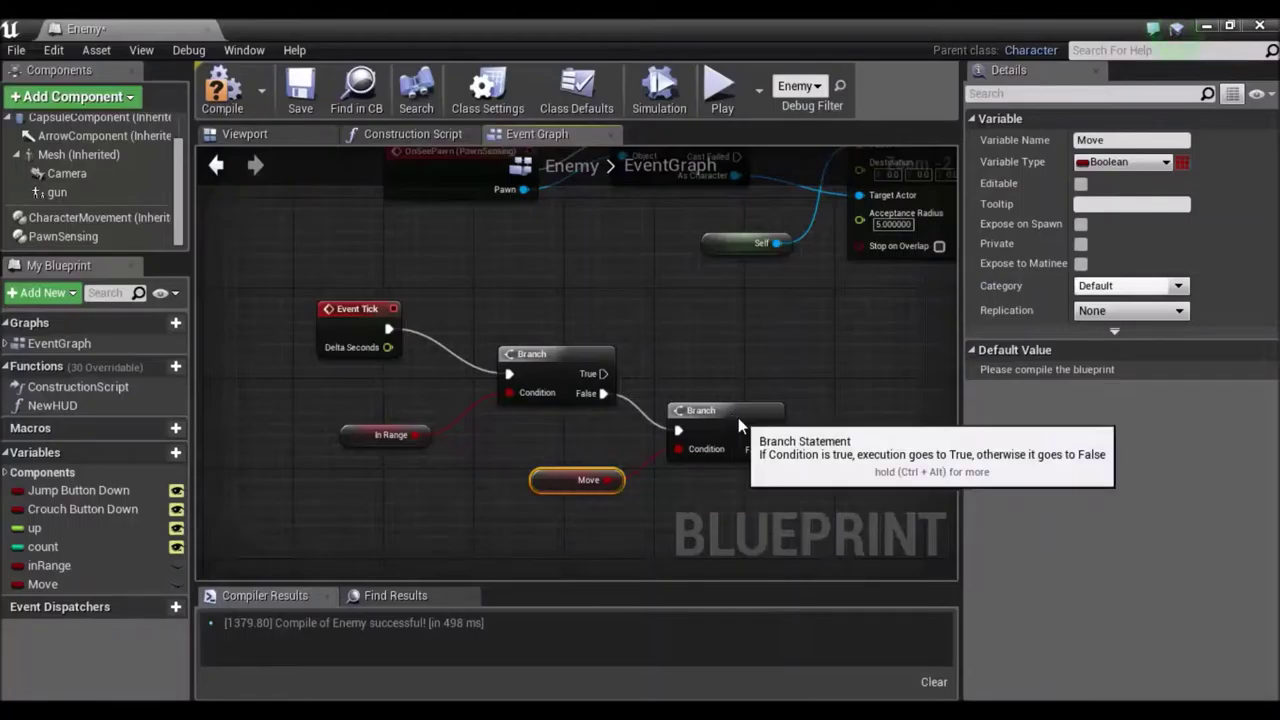
left_click_drag(738, 417, 710, 422)
Step: Add an AI MoveTo node on the False output of the Move Branch
right_click_drag(875, 460, 614, 320)
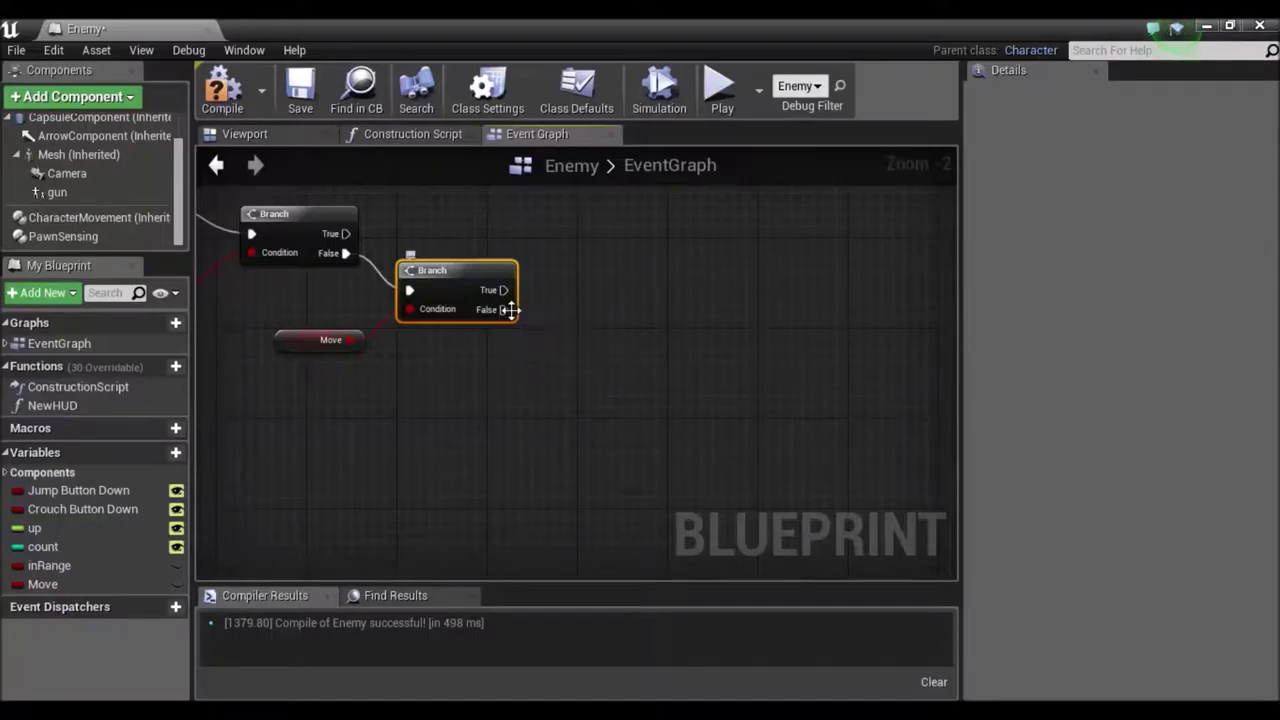
left_click_drag(505, 309, 771, 330)
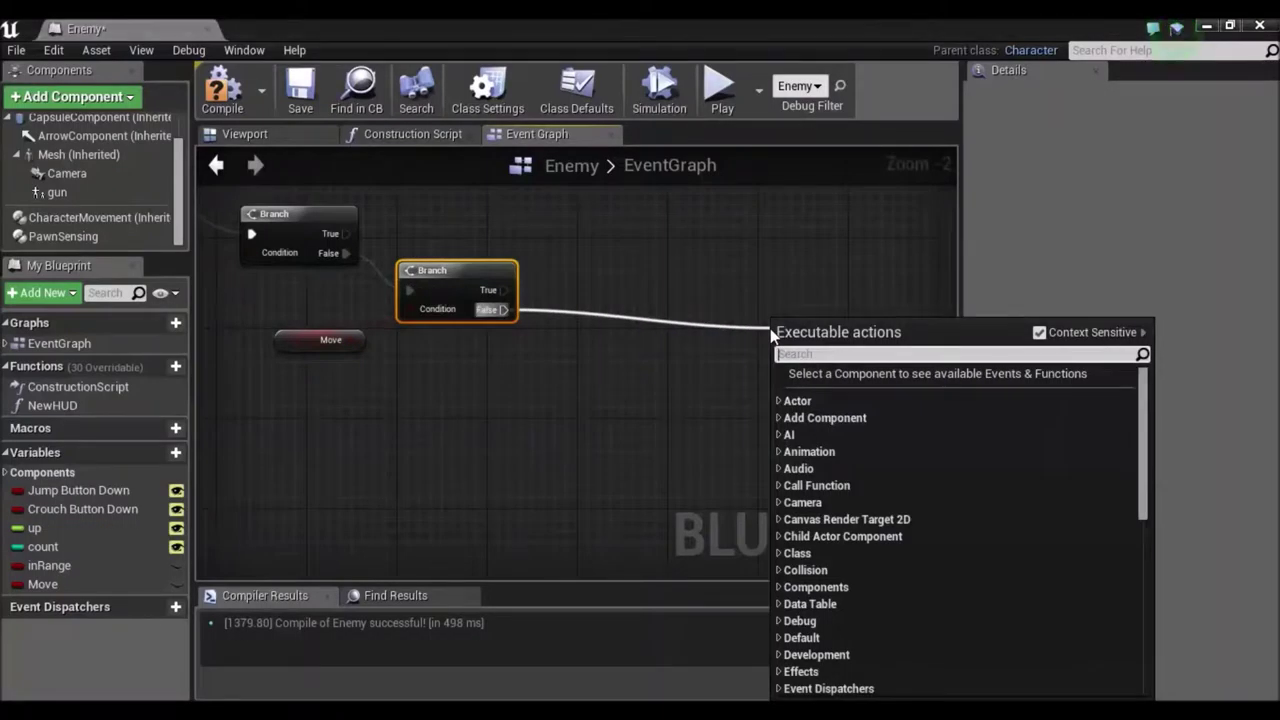
type("ai to")
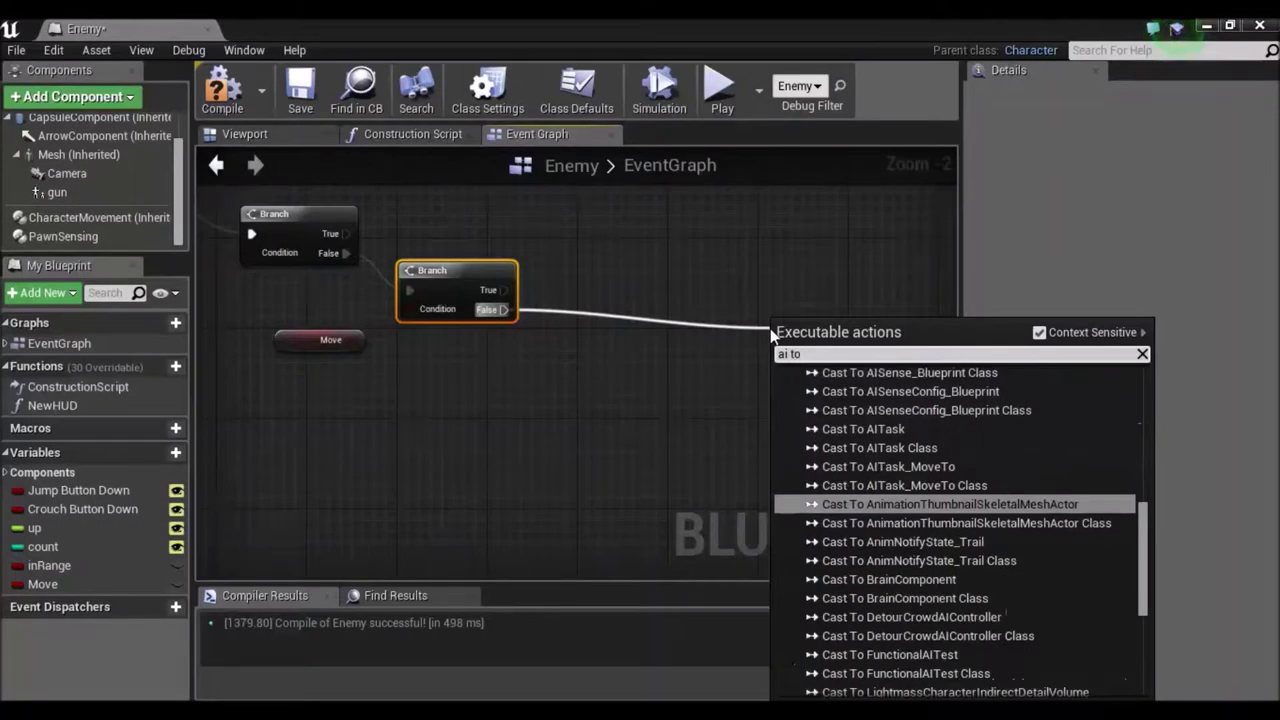
type(" mo")
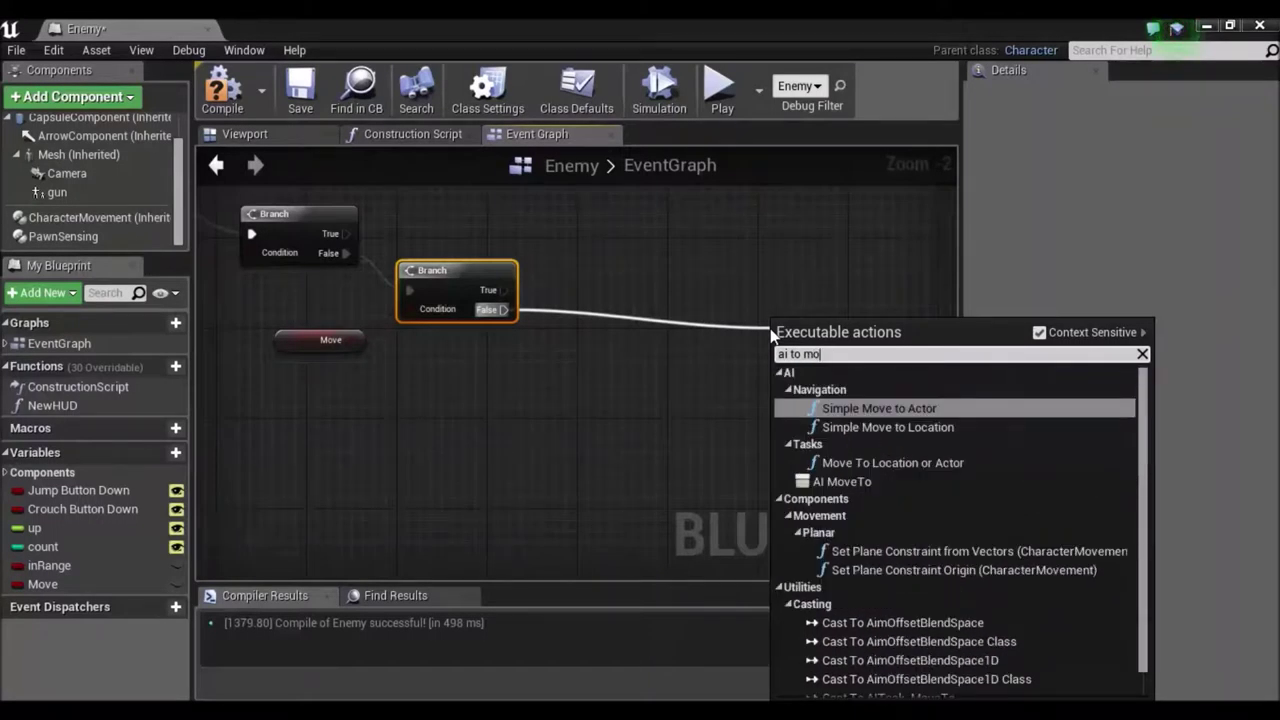
key("BackSpace")
key("BackSpace")
key("BackSpace")
key("BackSpace")
key("BackSpace")
key("BackSpace")
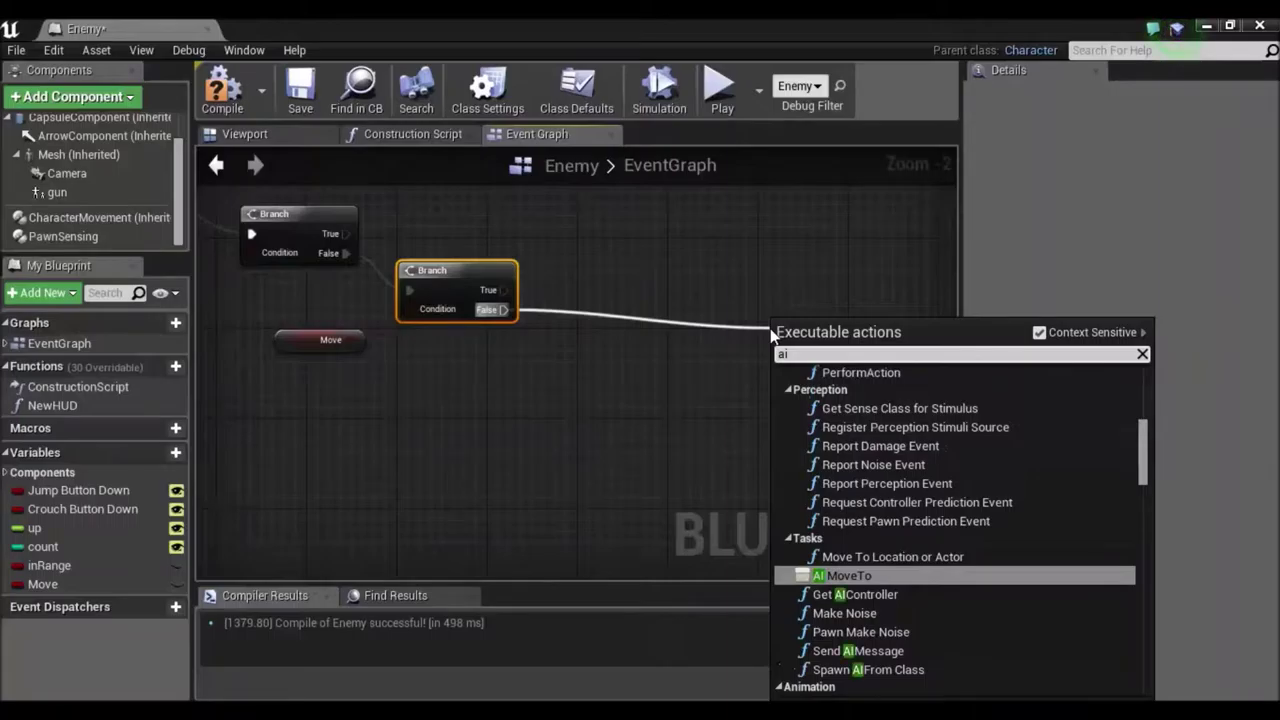
type("mi")
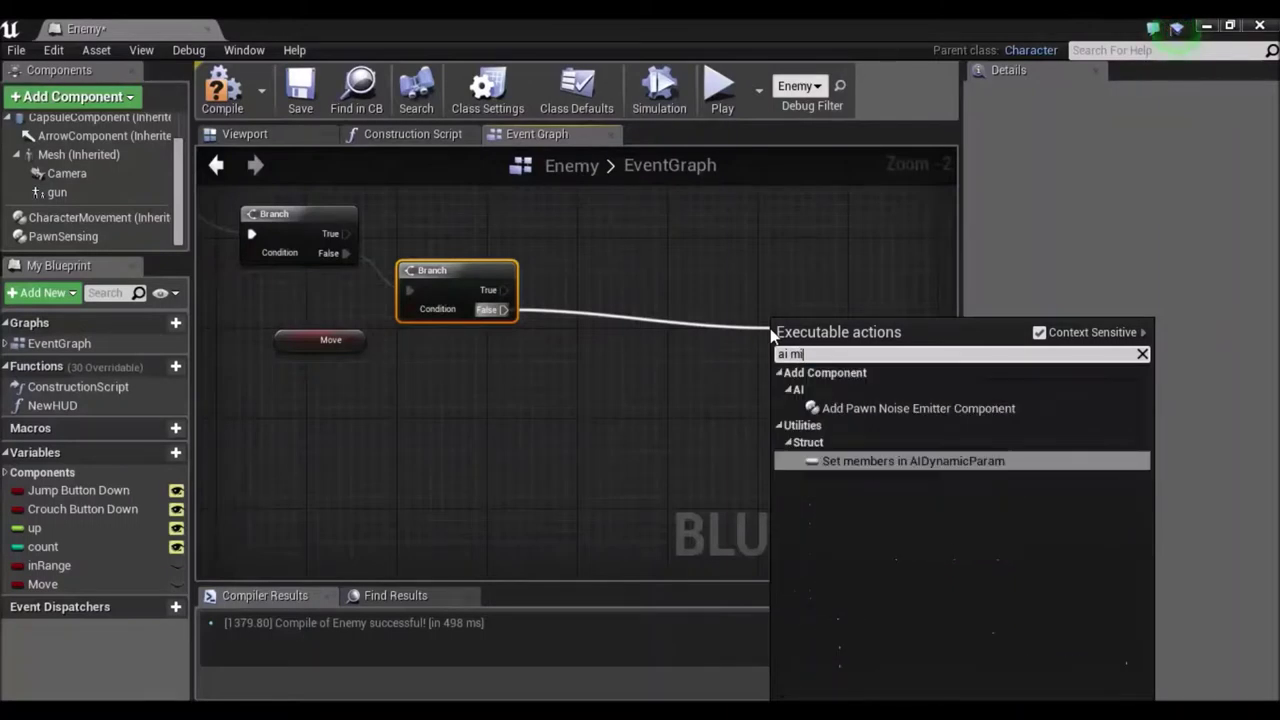
key("BackSpace")
type("o")
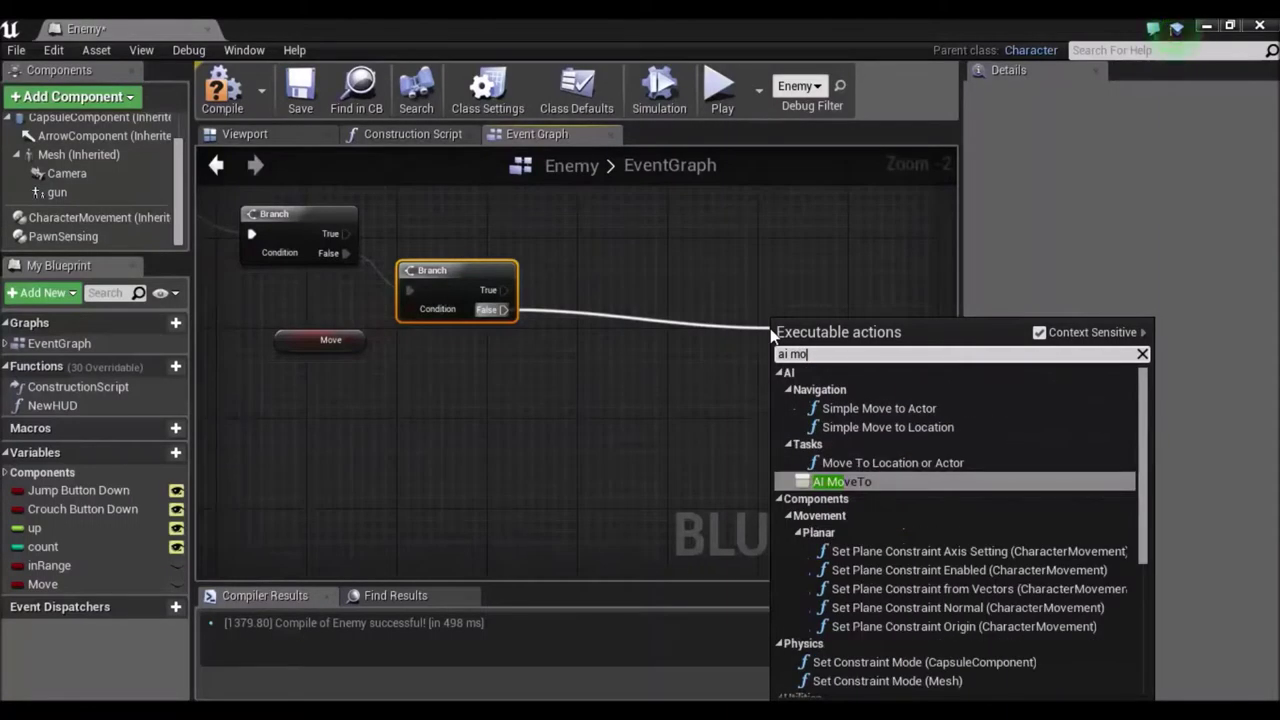
key("Return")
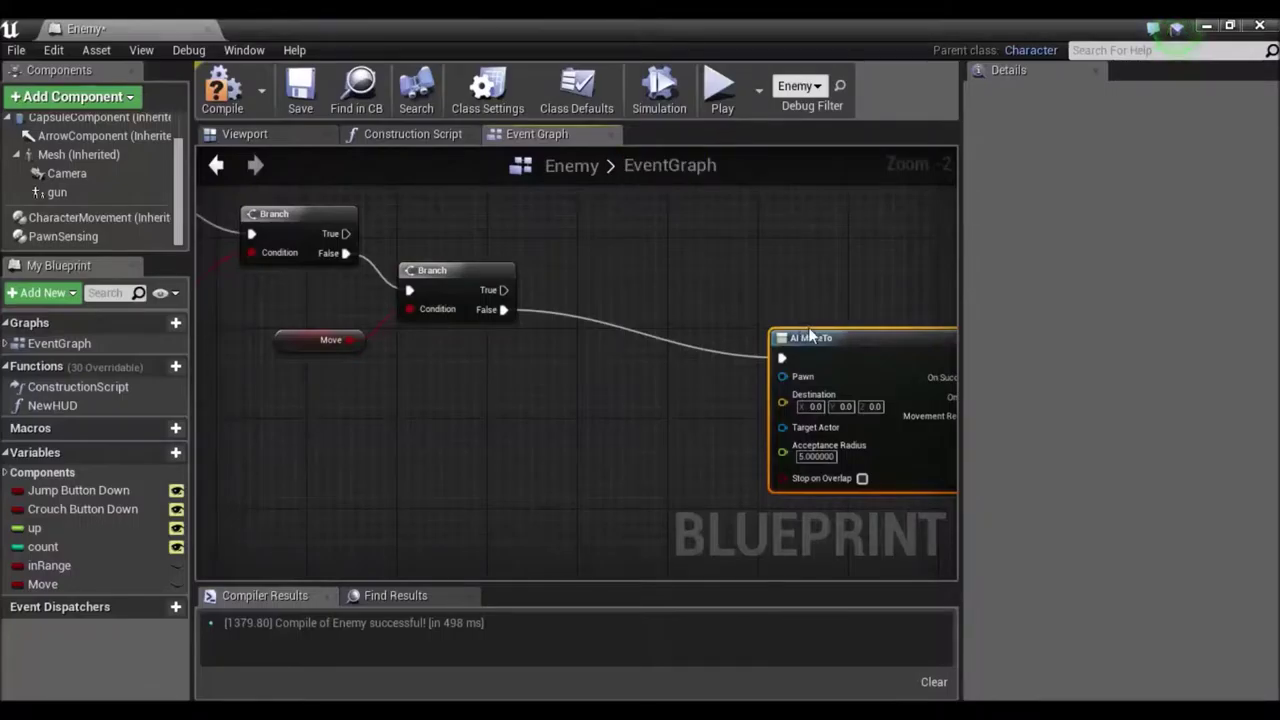
Step: Move the AI MoveTo node closer to the Branch and connect a Self reference to its Pawn input
left_click_drag(810, 335, 500, 370)
type("seld")
key("BackSpace")
key("Return")
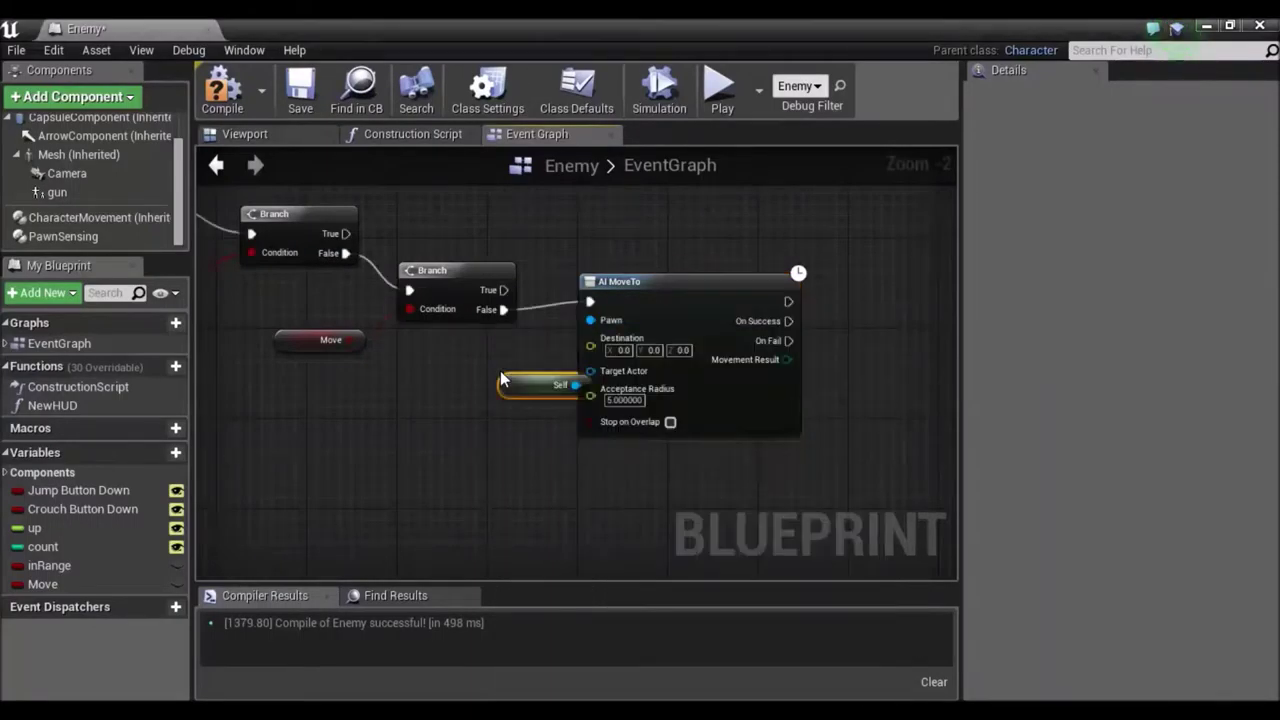
left_click_drag(519, 397, 462, 358)
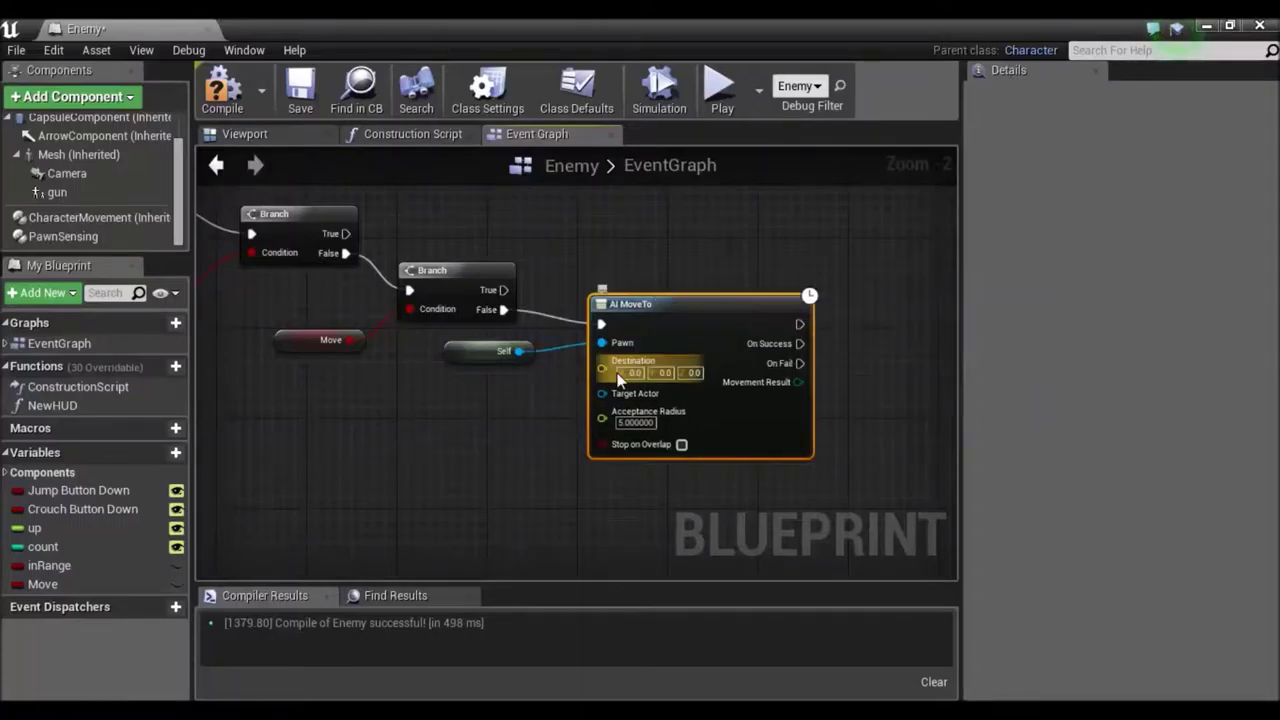
Step: Feed AI MoveTo's Destination from a Get Random Point in Navigable Radius node, found with context-sensitive filtering off, and place it below Self
left_click_drag(603, 369, 478, 398)
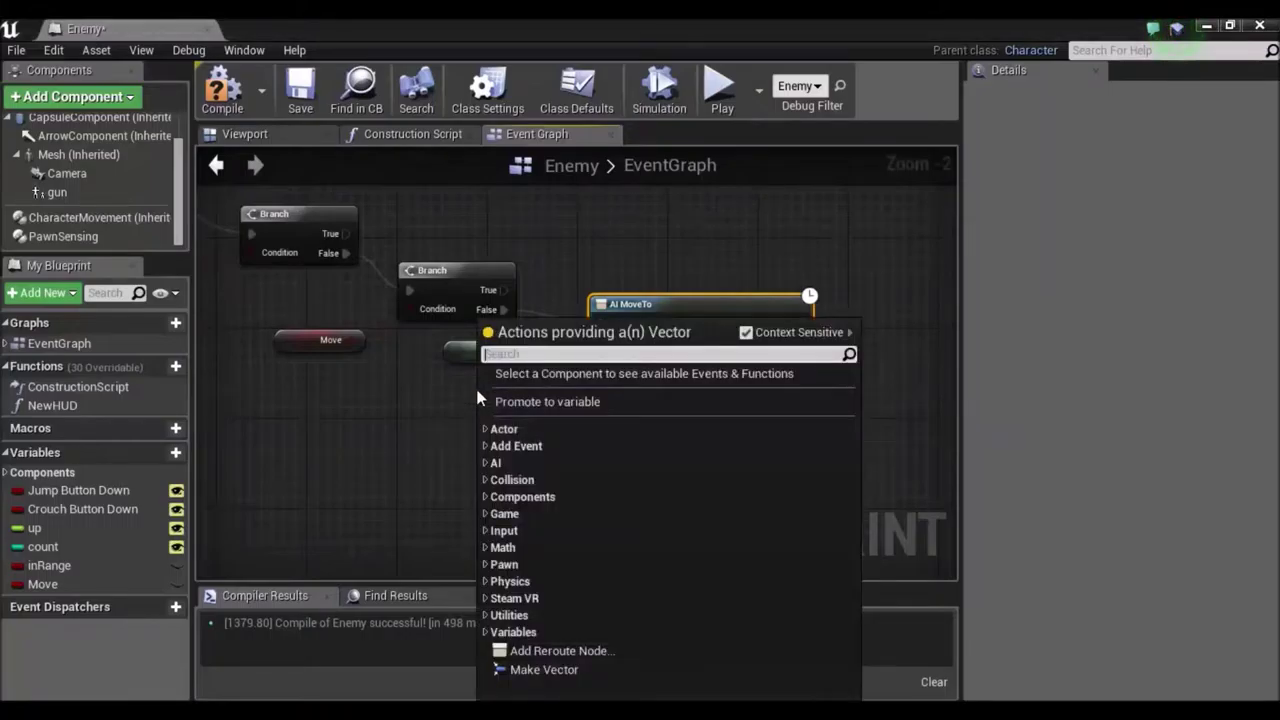
type("get")
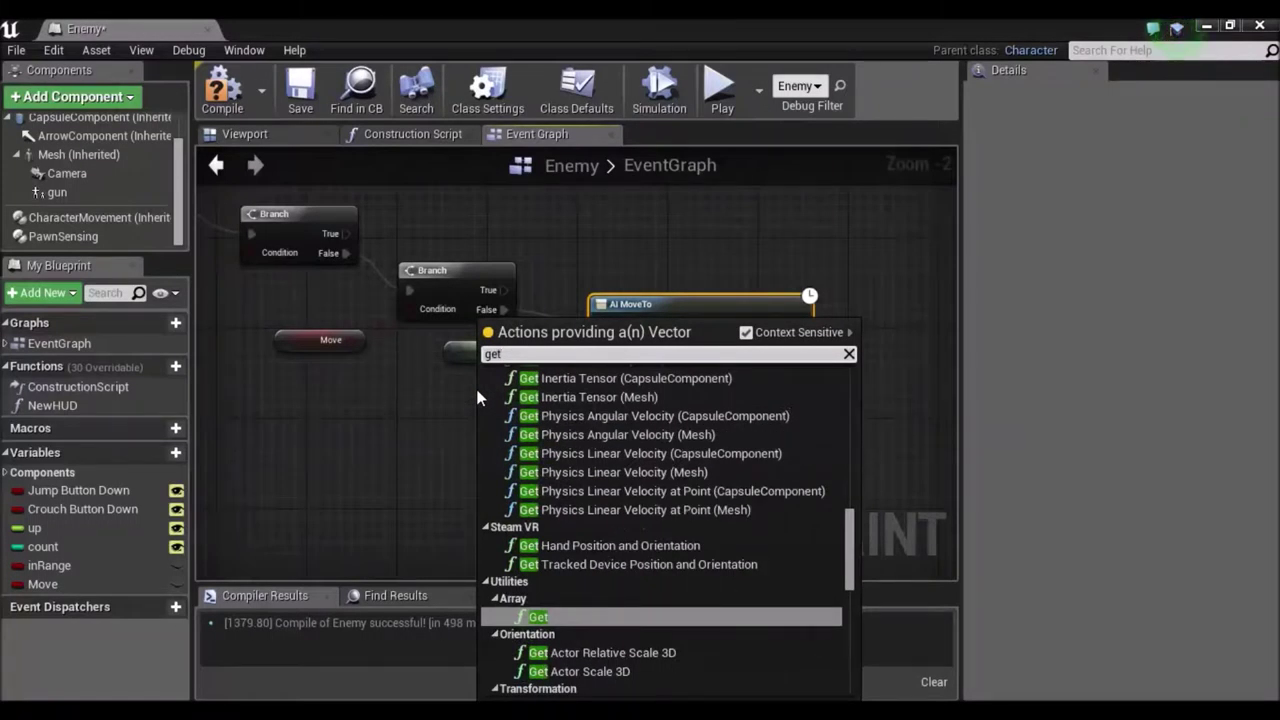
key("BackSpace")
key("BackSpace")
key("BackSpace")
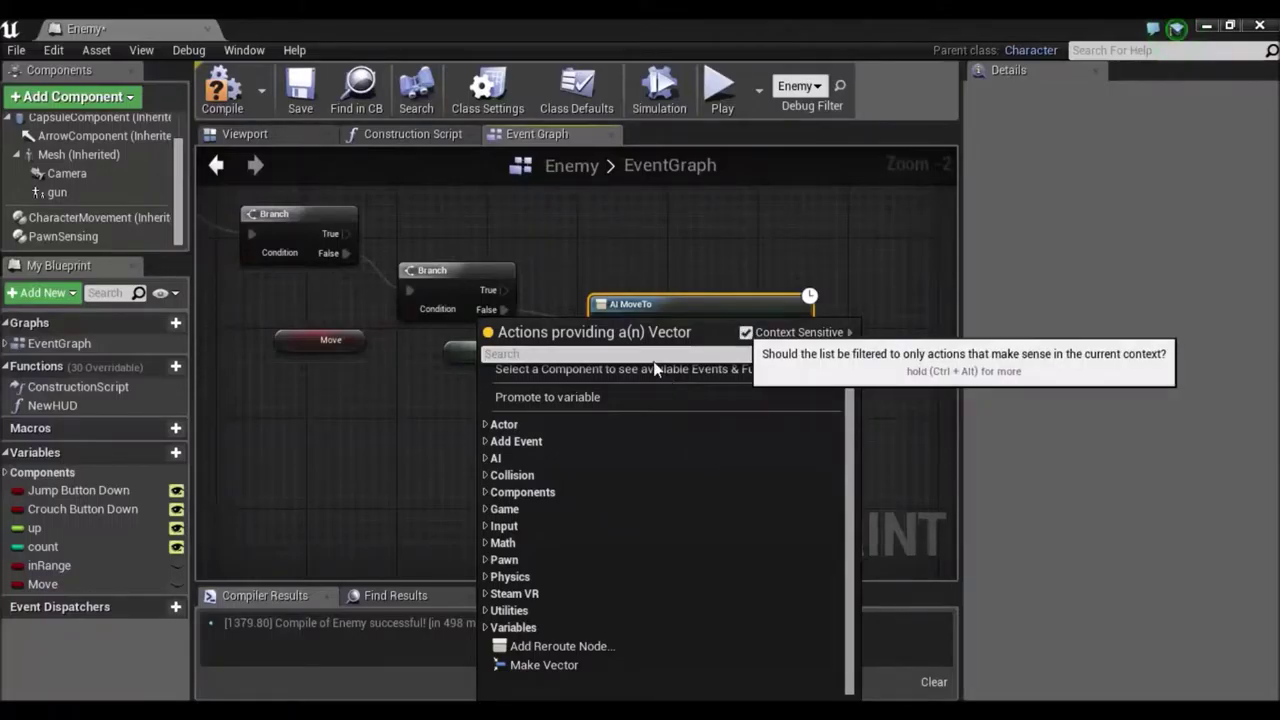
left_click(745, 332)
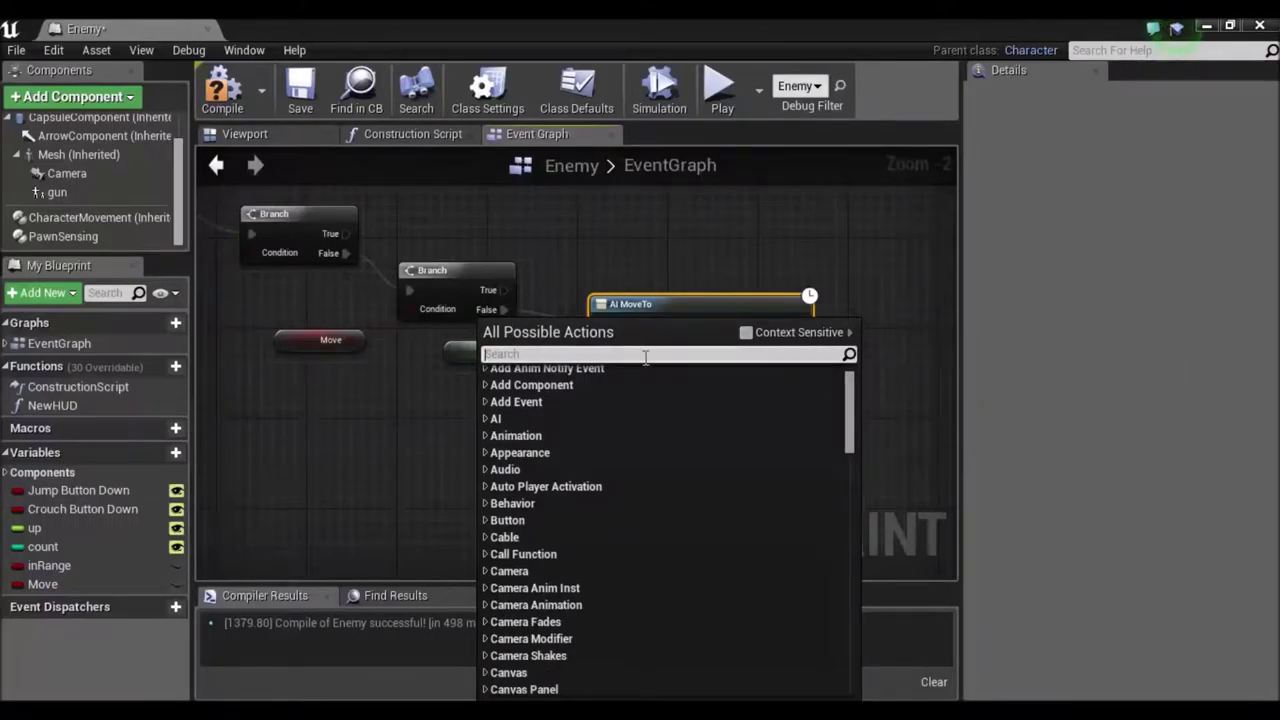
type("get random")
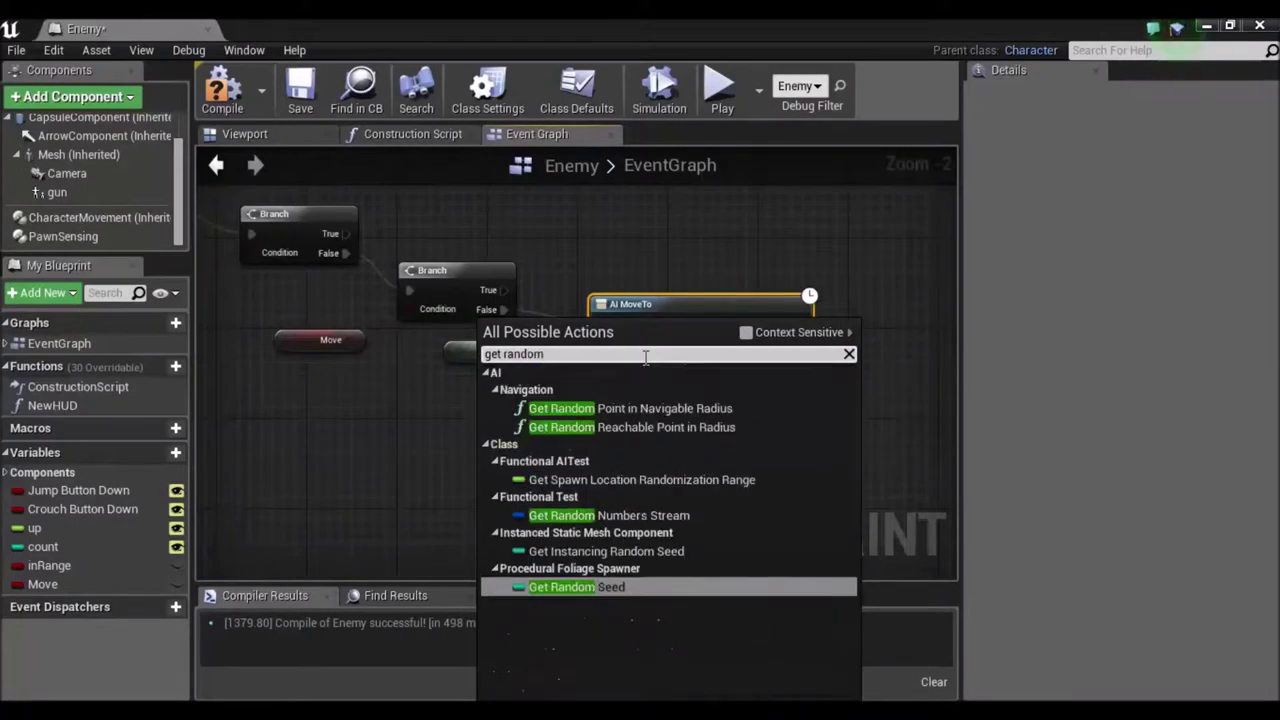
left_click(604, 410)
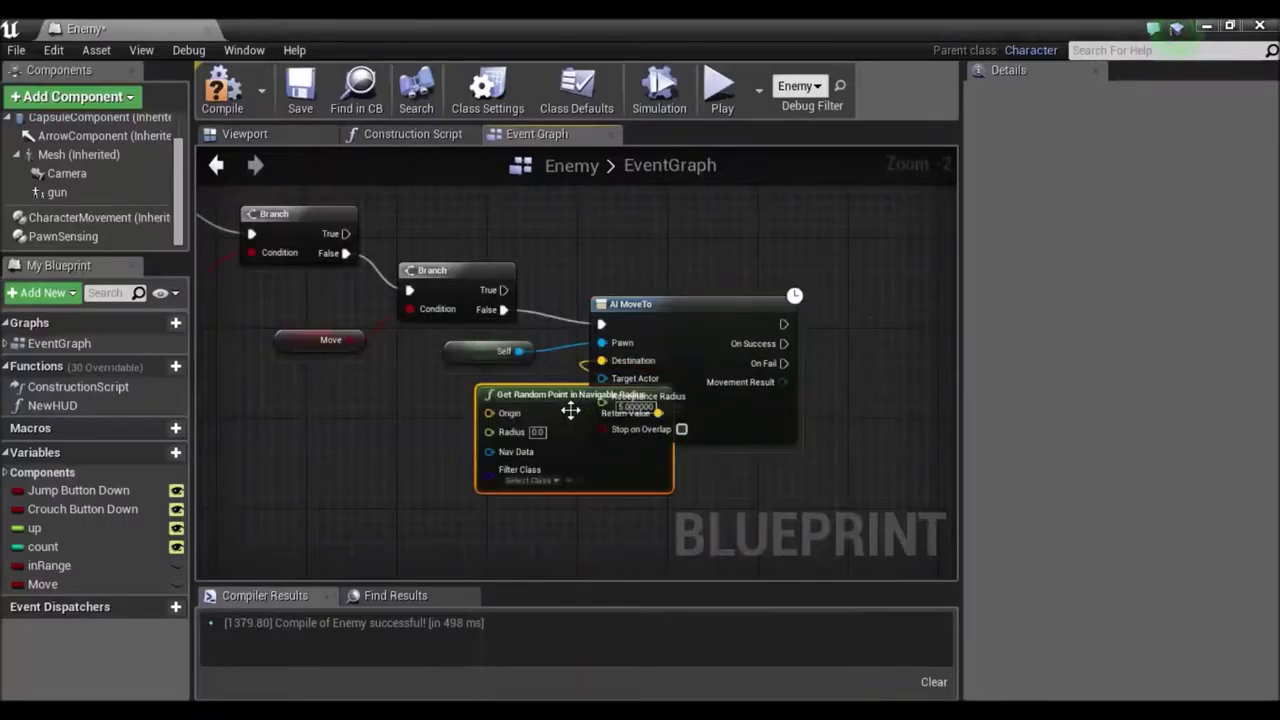
left_click_drag(642, 412, 533, 428)
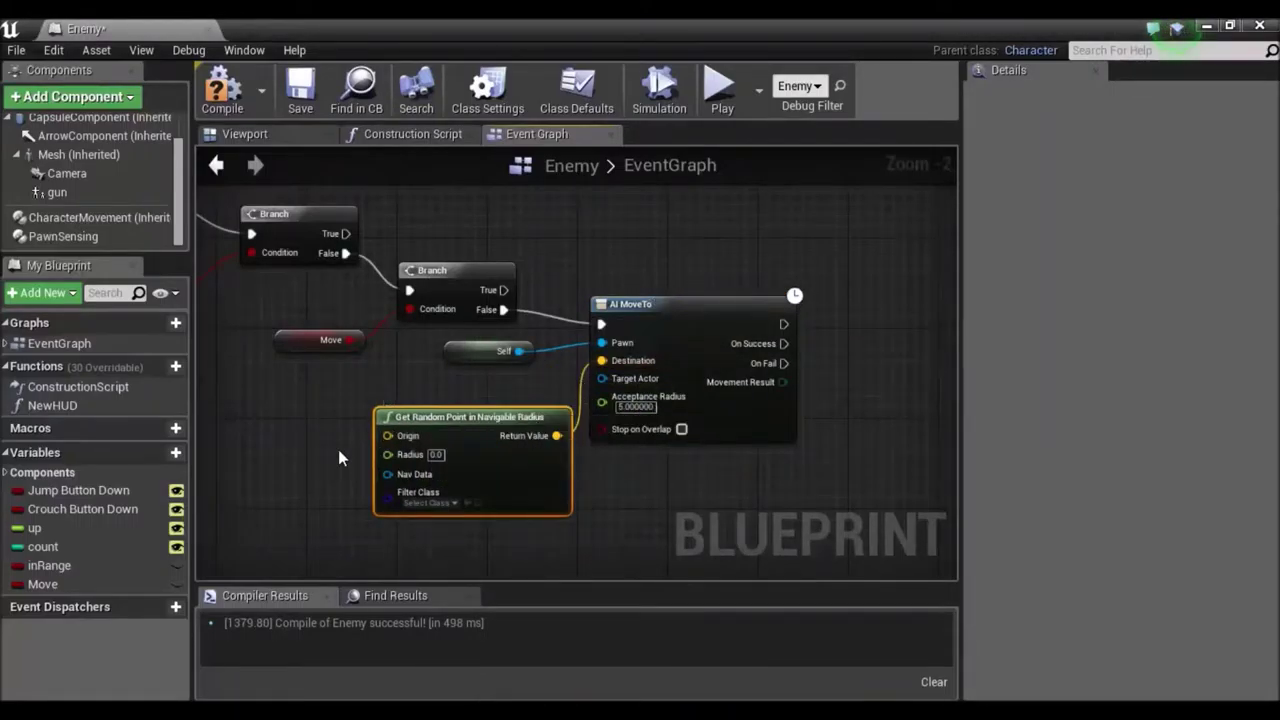
Step: Connect a Random Unit Vector node to the Origin of Get Random Point in Navigable Radius and set its Radius to 5000
right_click_drag(338, 449, 436, 443)
left_click_drag(485, 429, 371, 449)
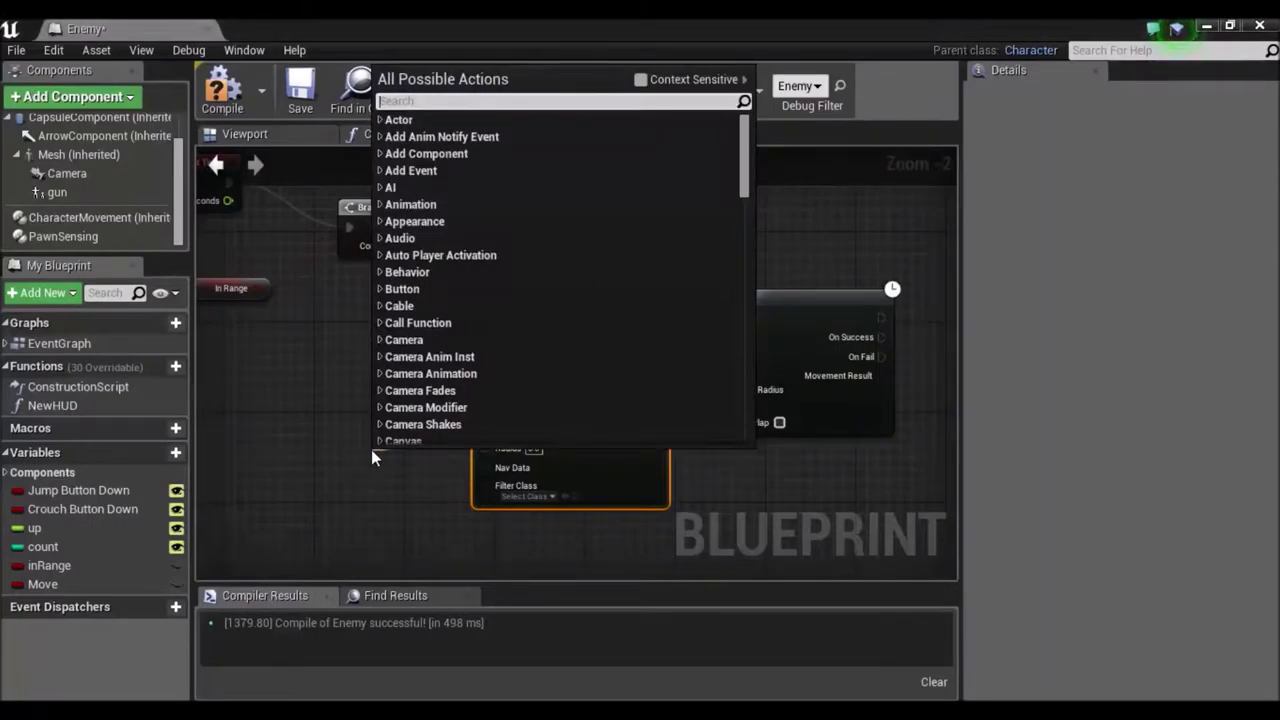
type("random")
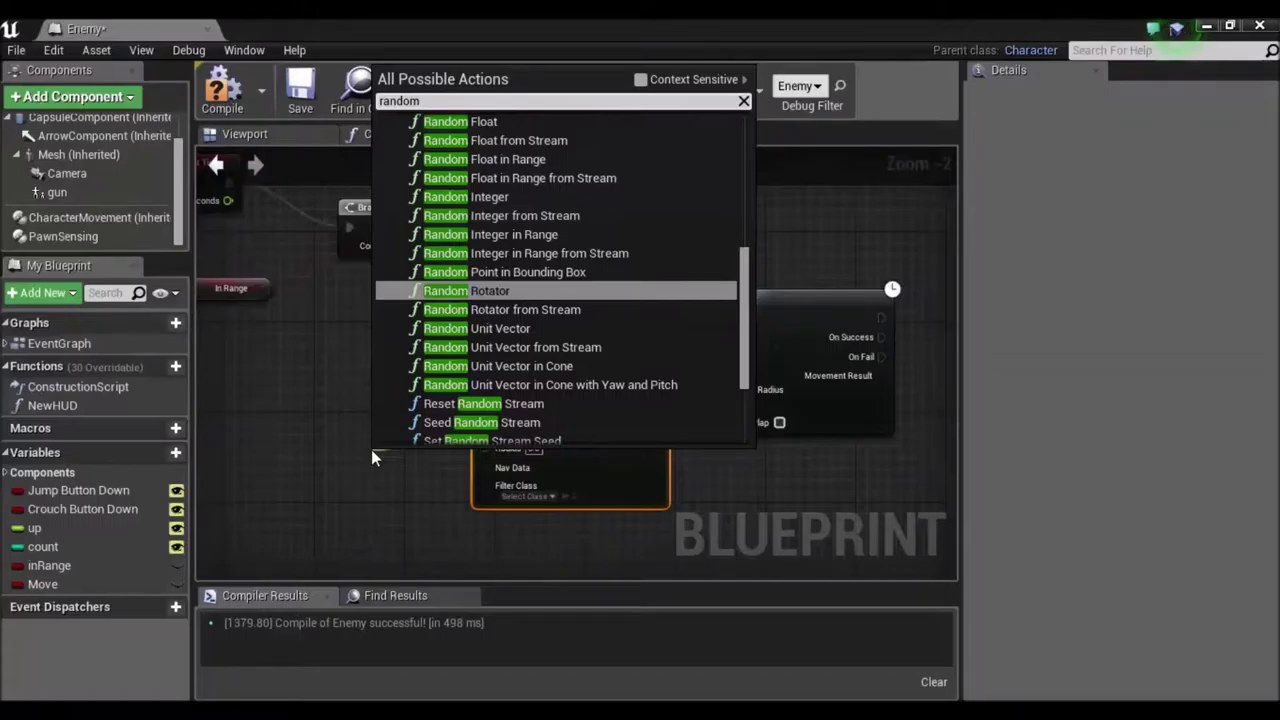
left_click(511, 328)
left_click_drag(405, 453, 349, 408)
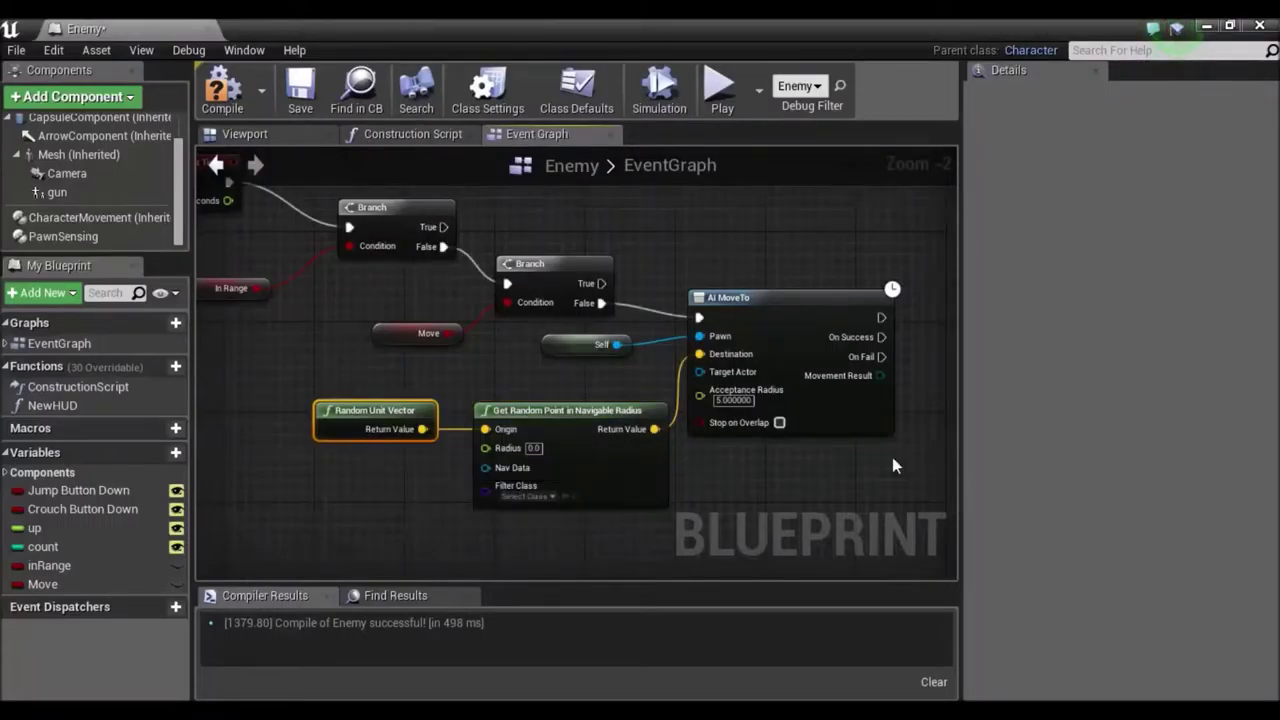
right_click_drag(795, 507, 670, 505)
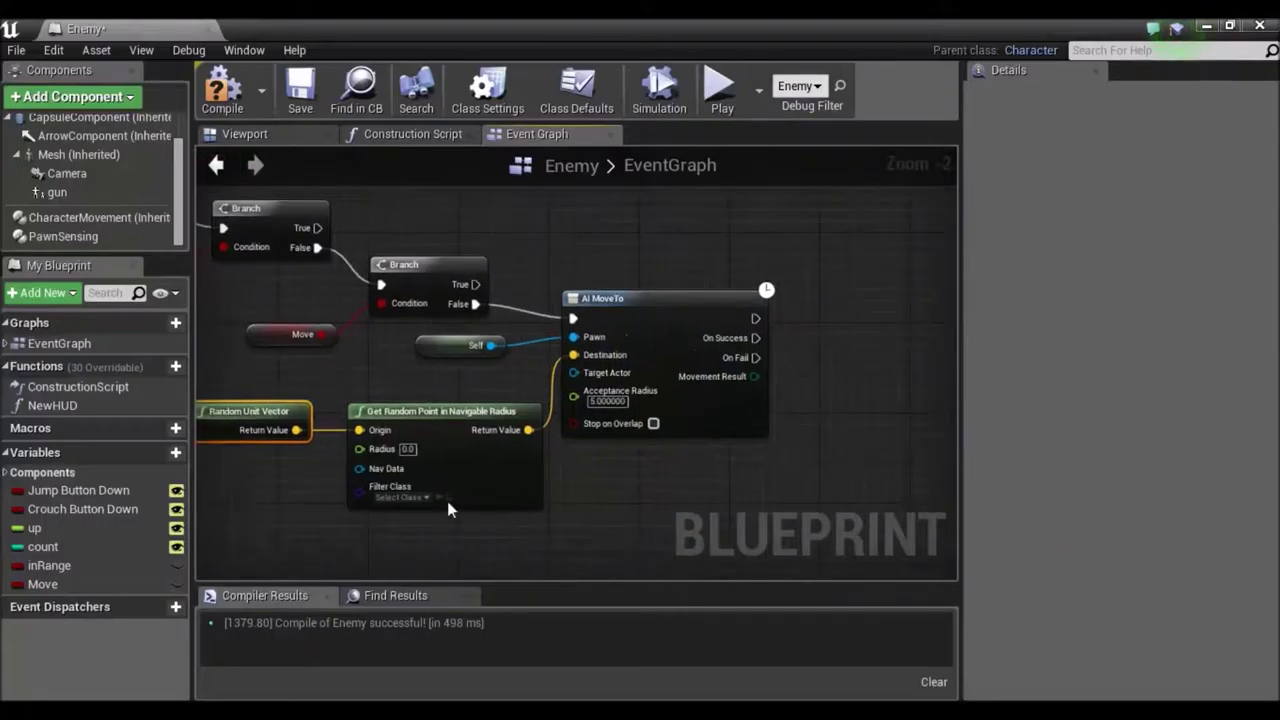
left_click(415, 451)
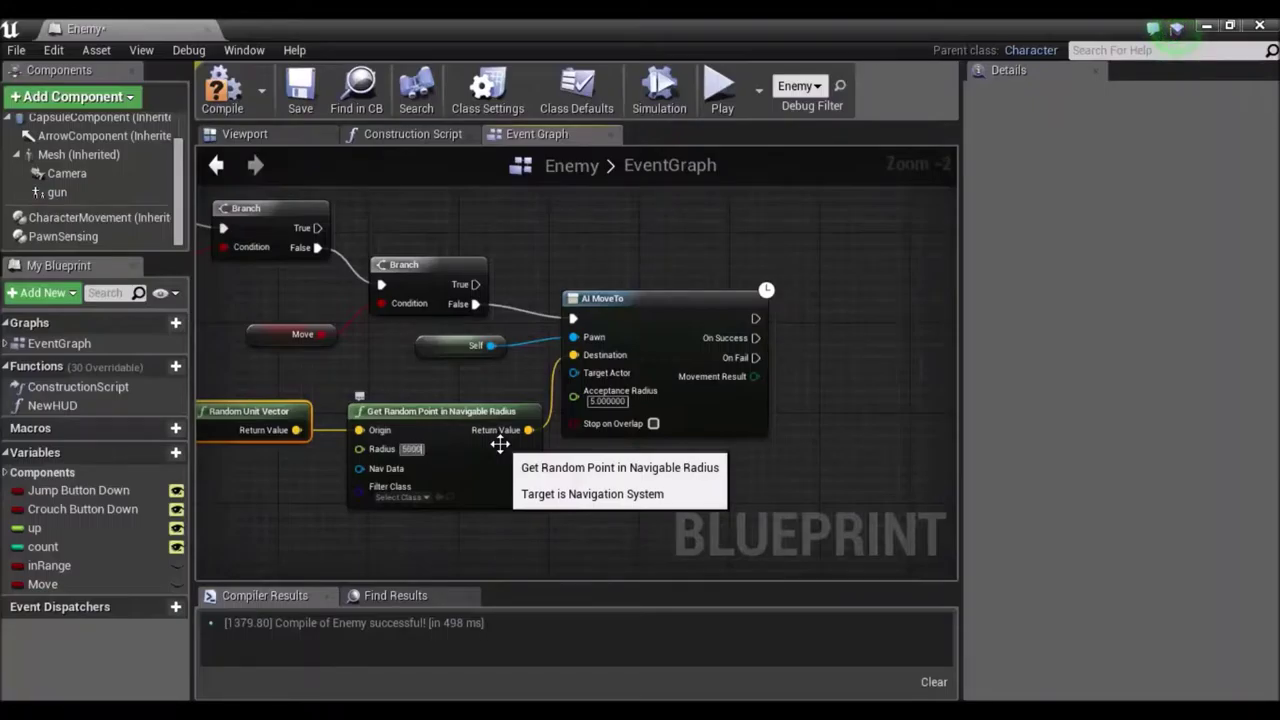
Step: Set the Acceptance Radius of the random-roaming AI MoveTo node to 5000
left_click(620, 402)
type("5000")
key("Return")
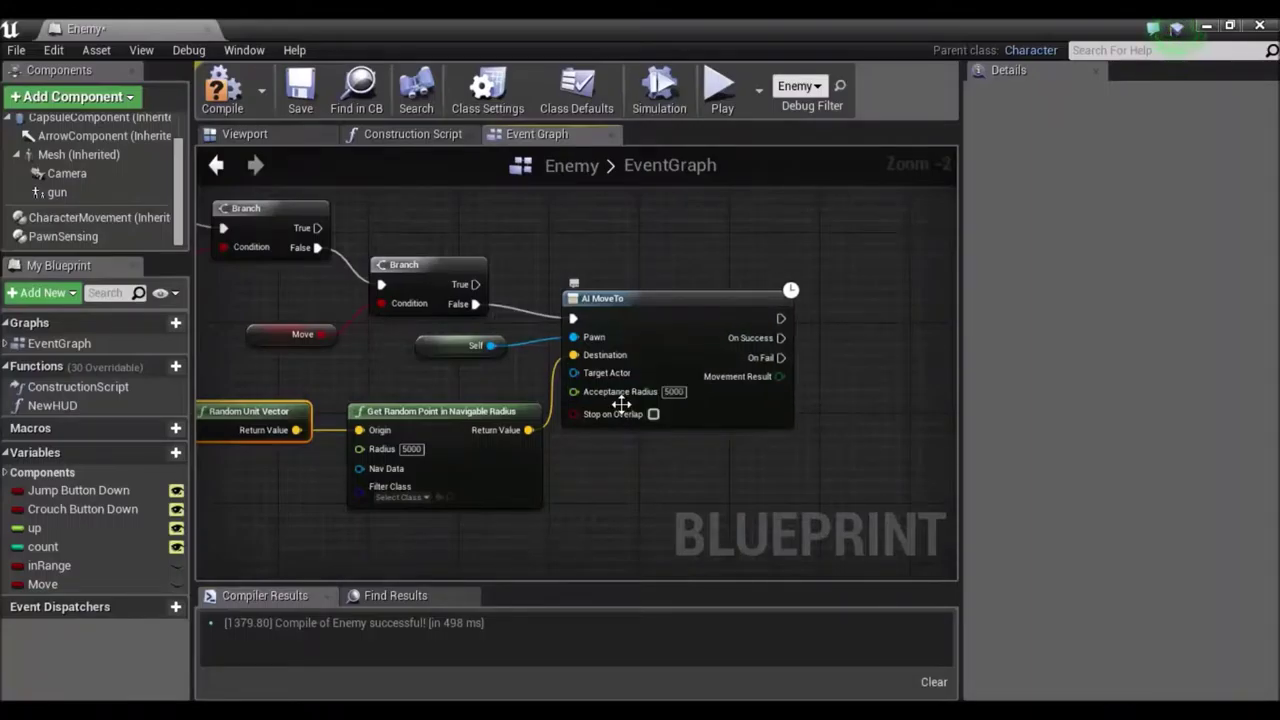
Step: Delete the second Branch with its Move variable and wire the In Range Branch's False output directly to AI MoveTo
right_click_drag(888, 352, 634, 346)
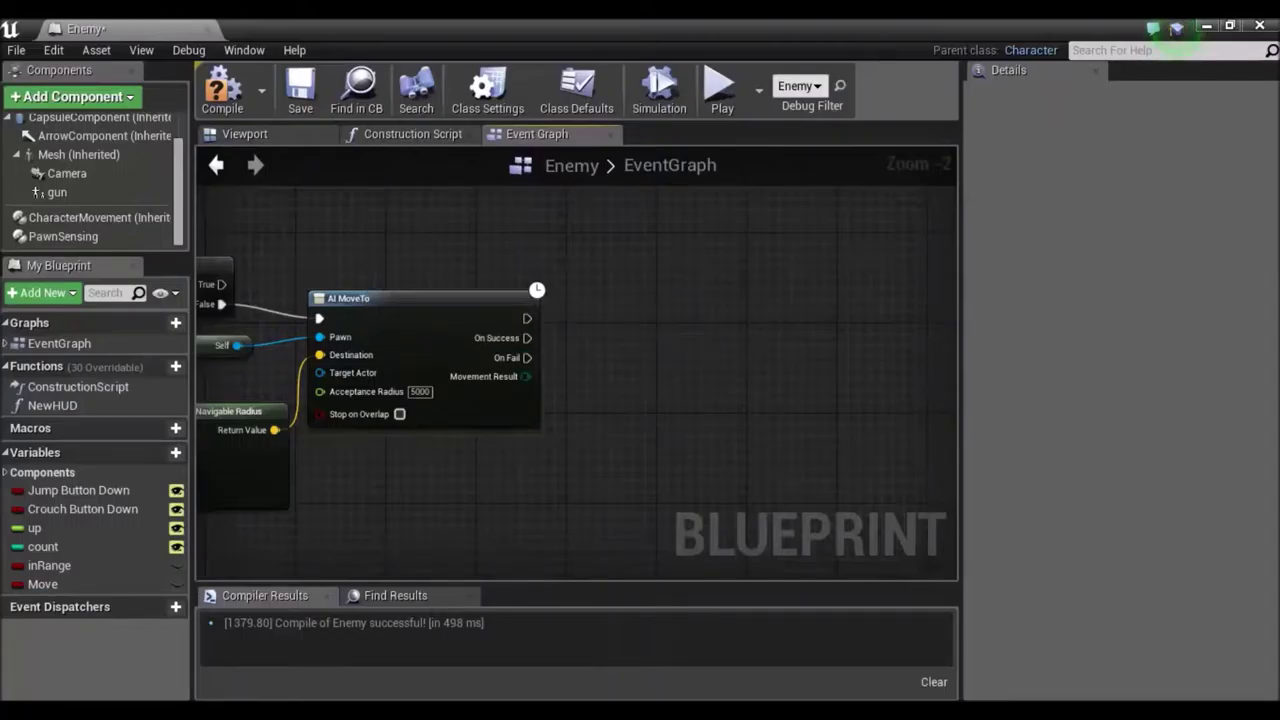
right_click_drag(377, 278, 591, 310)
right_click_drag(320, 165, 480, 140)
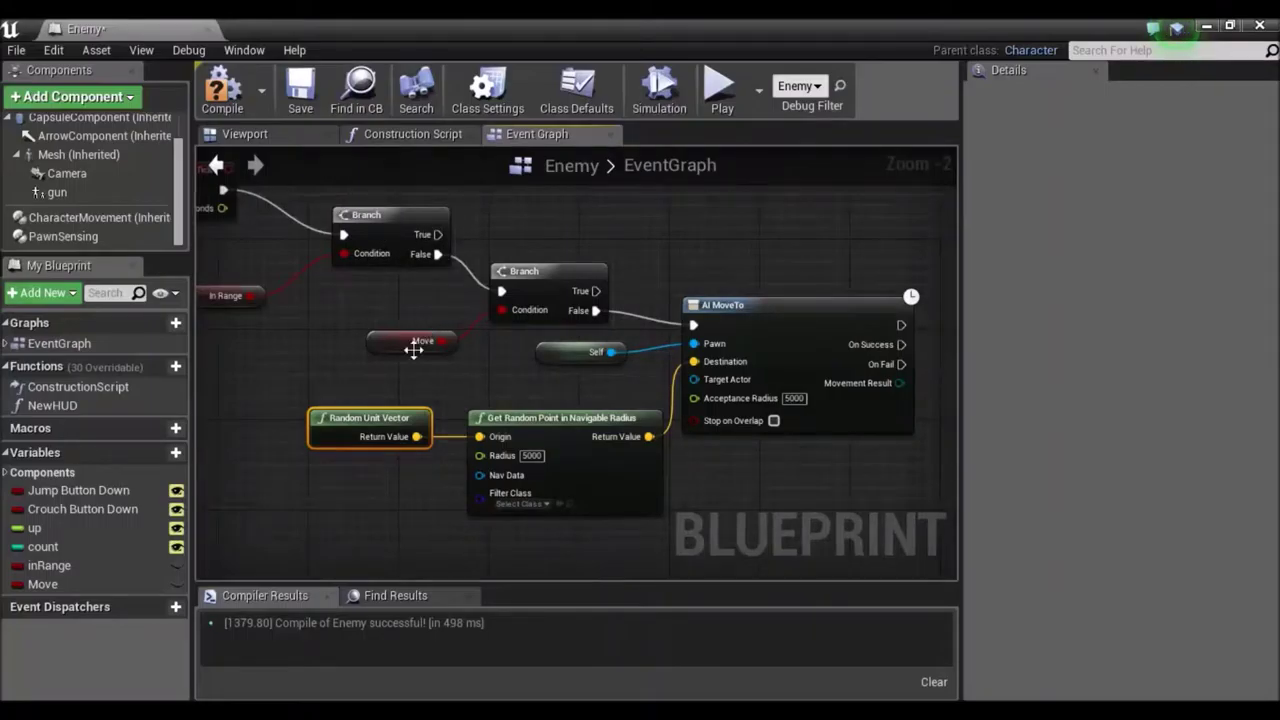
left_click_drag(398, 289, 503, 352)
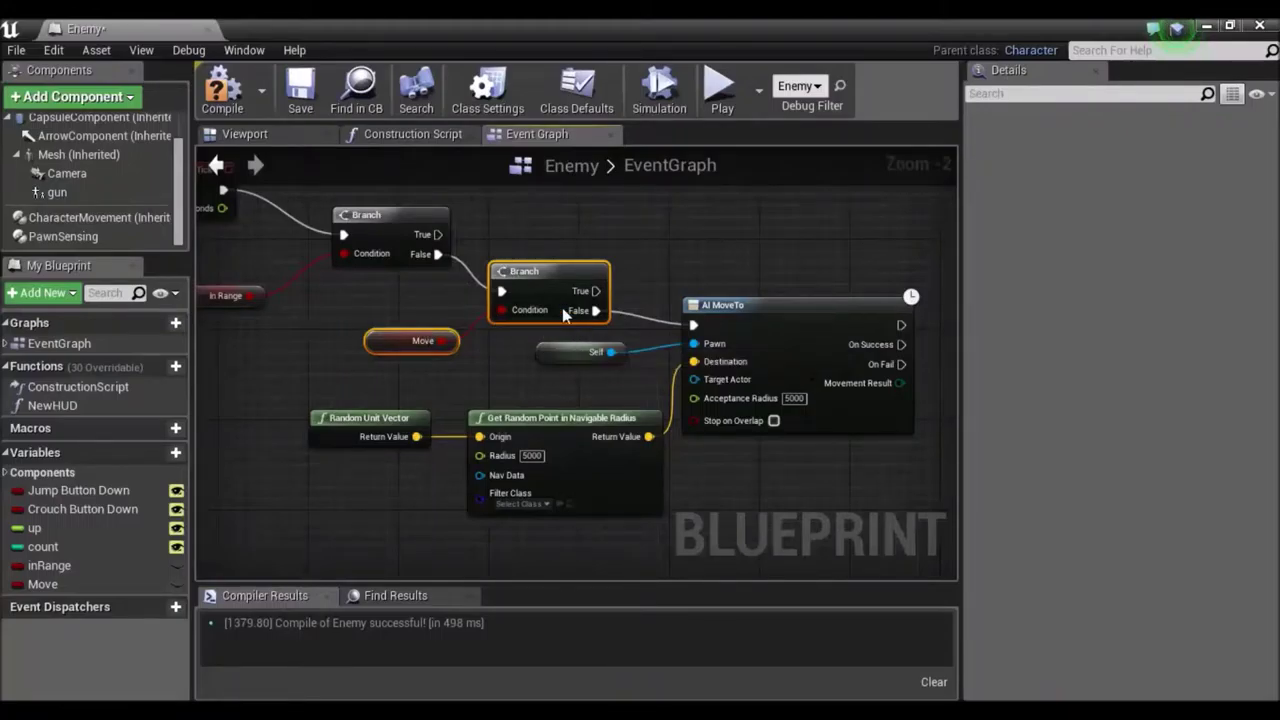
key("Delete")
left_click_drag(497, 283, 690, 325)
Step: Move the OnSeePawn event away from Cast To Character and insert a Set In Range node between them
right_click_drag(411, 322, 528, 441)
right_click_drag(481, 234, 487, 341)
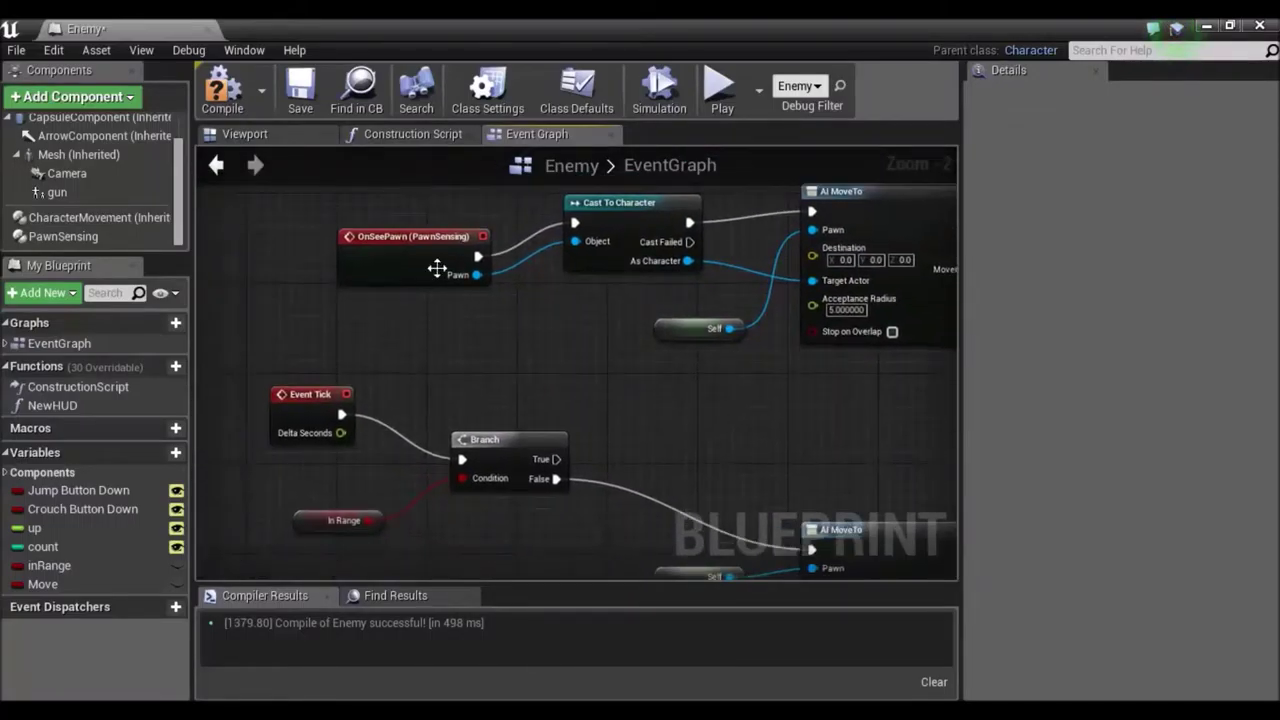
left_click_drag(411, 234, 245, 211)
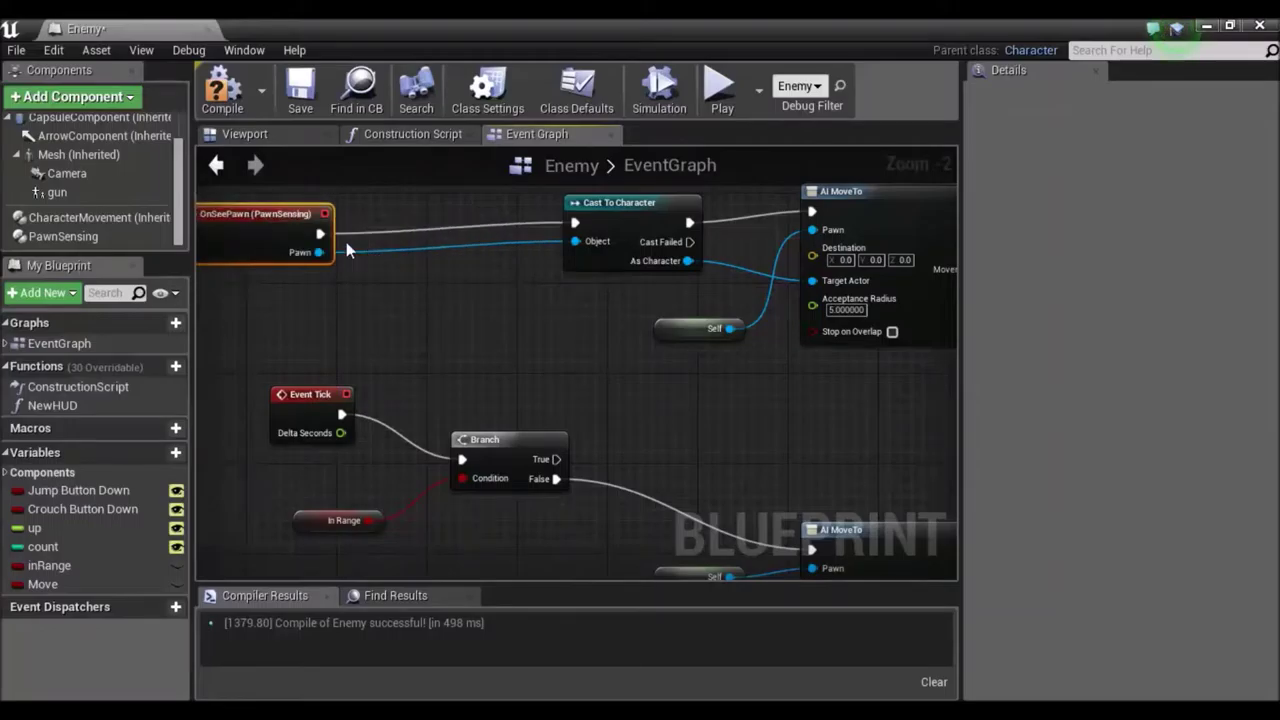
left_click_drag(320, 234, 405, 206)
type("get\\")
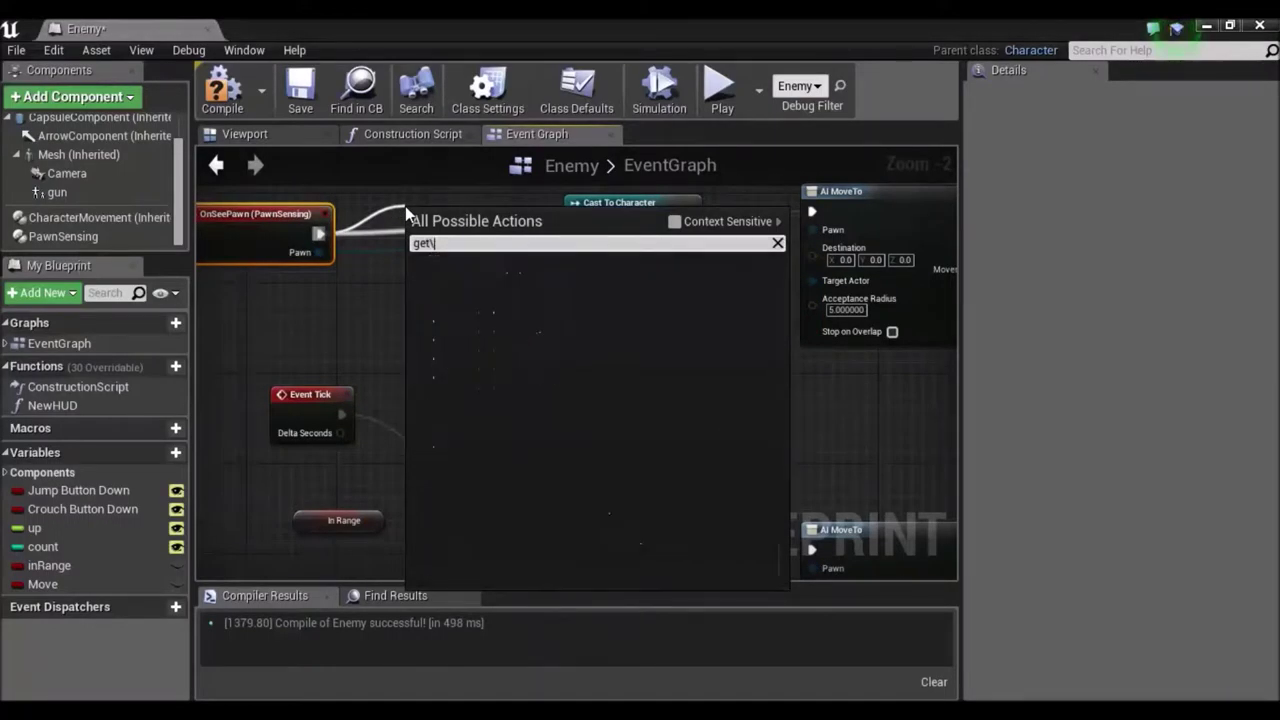
key("BackSpace")
key("BackSpace")
key("BackSpace")
key("BackSpace")
key("BackSpace")
type("set in")
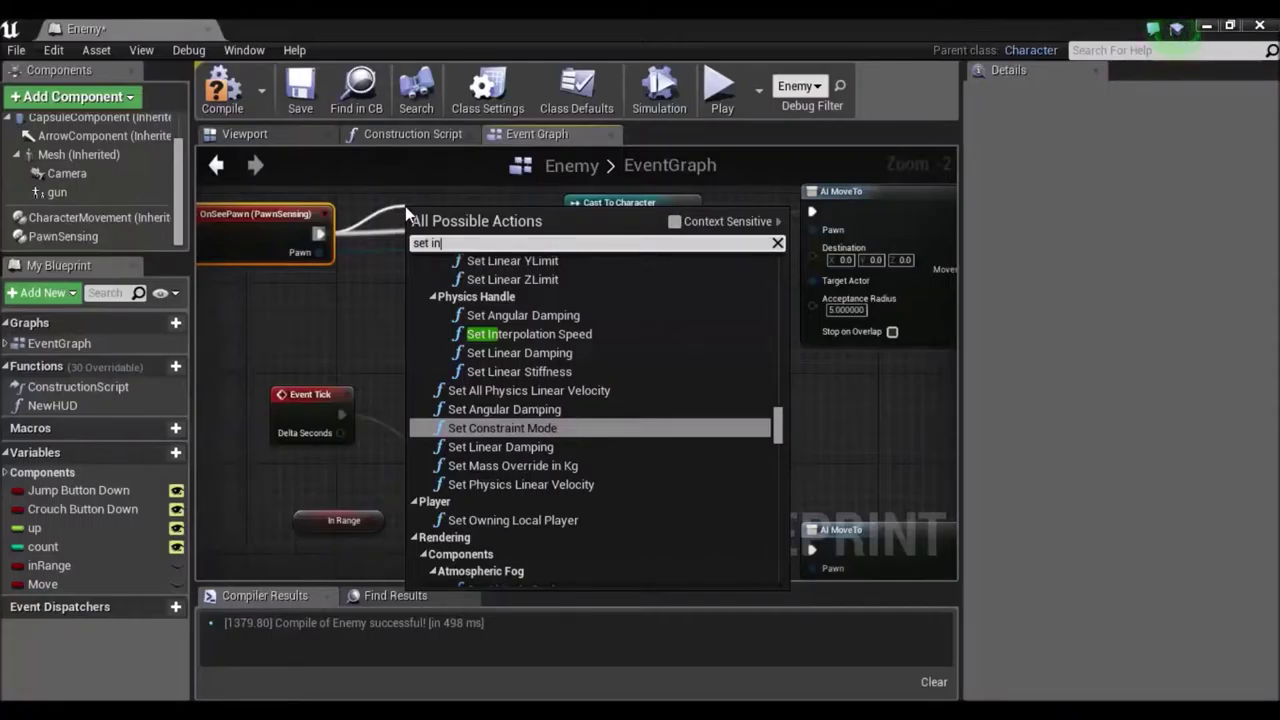
type("ra")
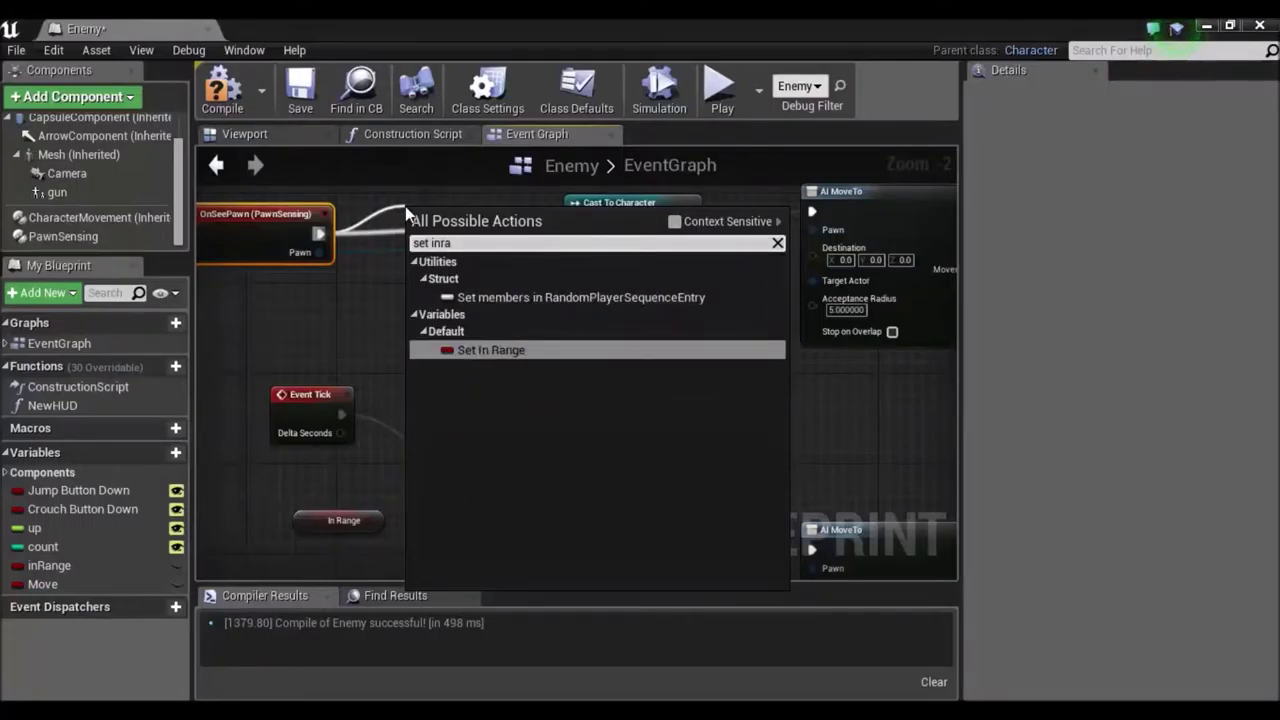
key("Return")
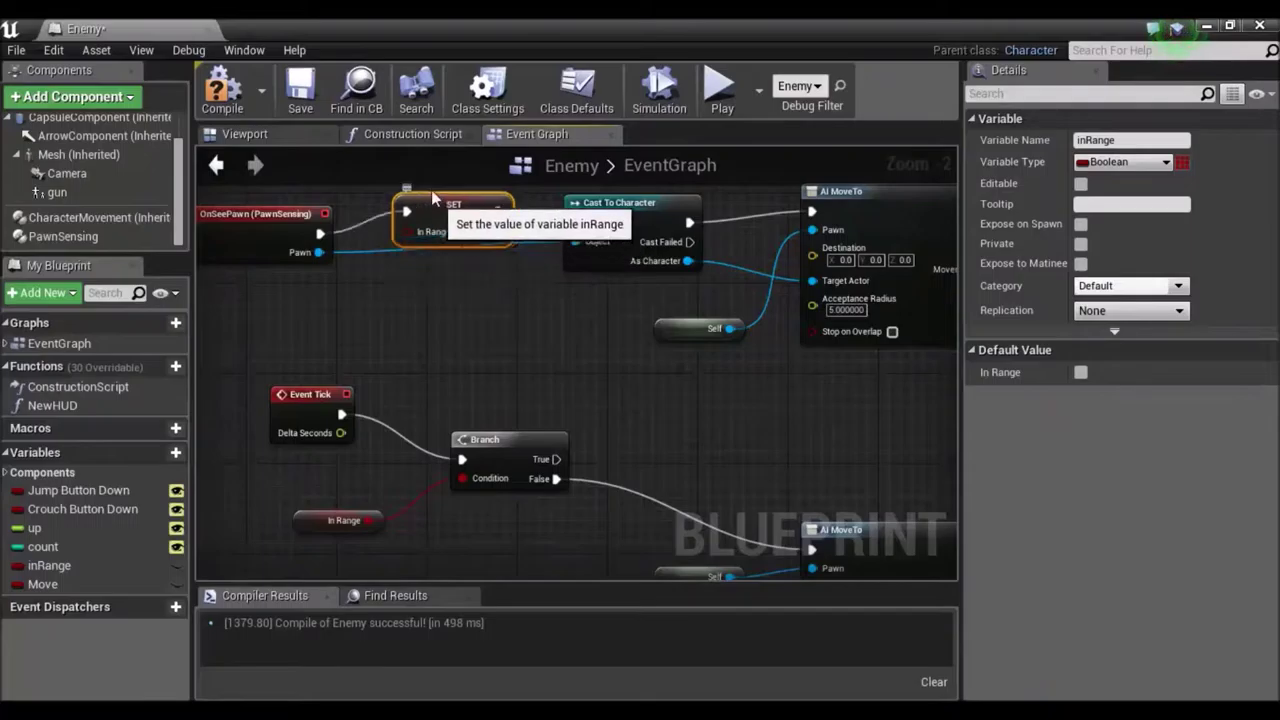
Step: Raise the Set In Range node above the Pawn wire and set its In Range value to true
left_click_drag(442, 212, 431, 180)
right_click_drag(489, 291, 520, 322)
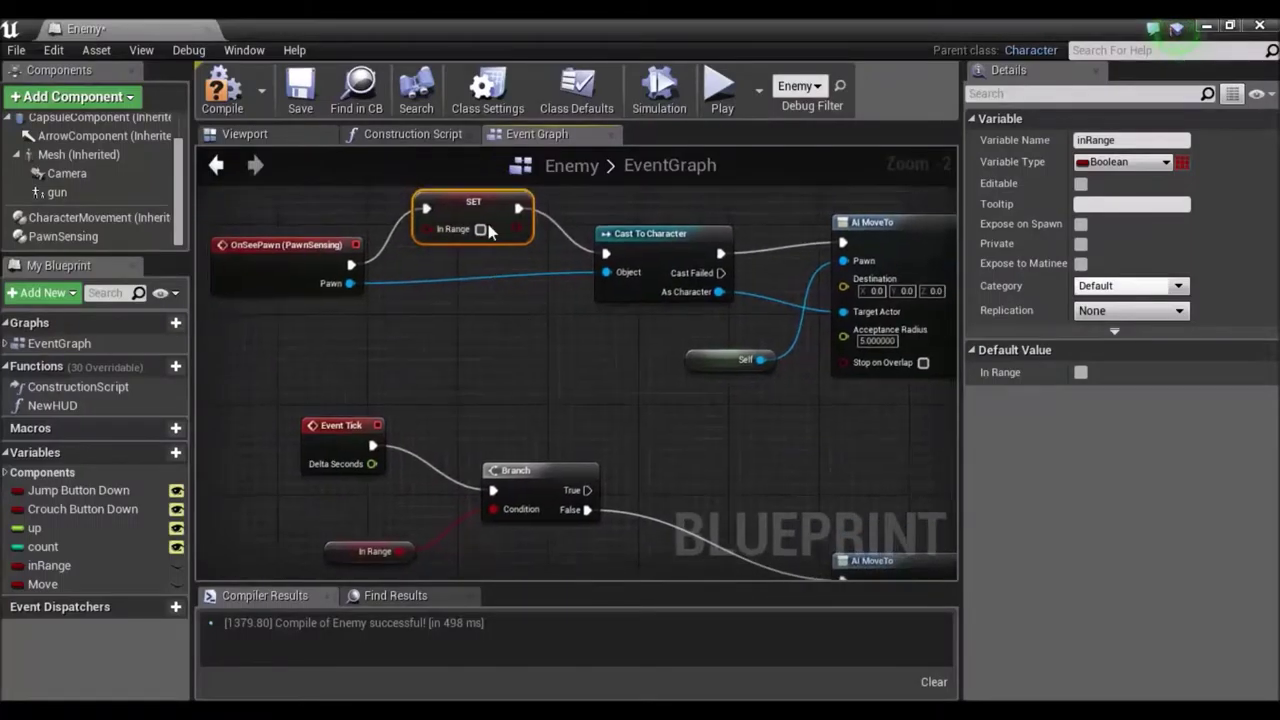
left_click(480, 230)
right_click_drag(545, 387, 419, 279)
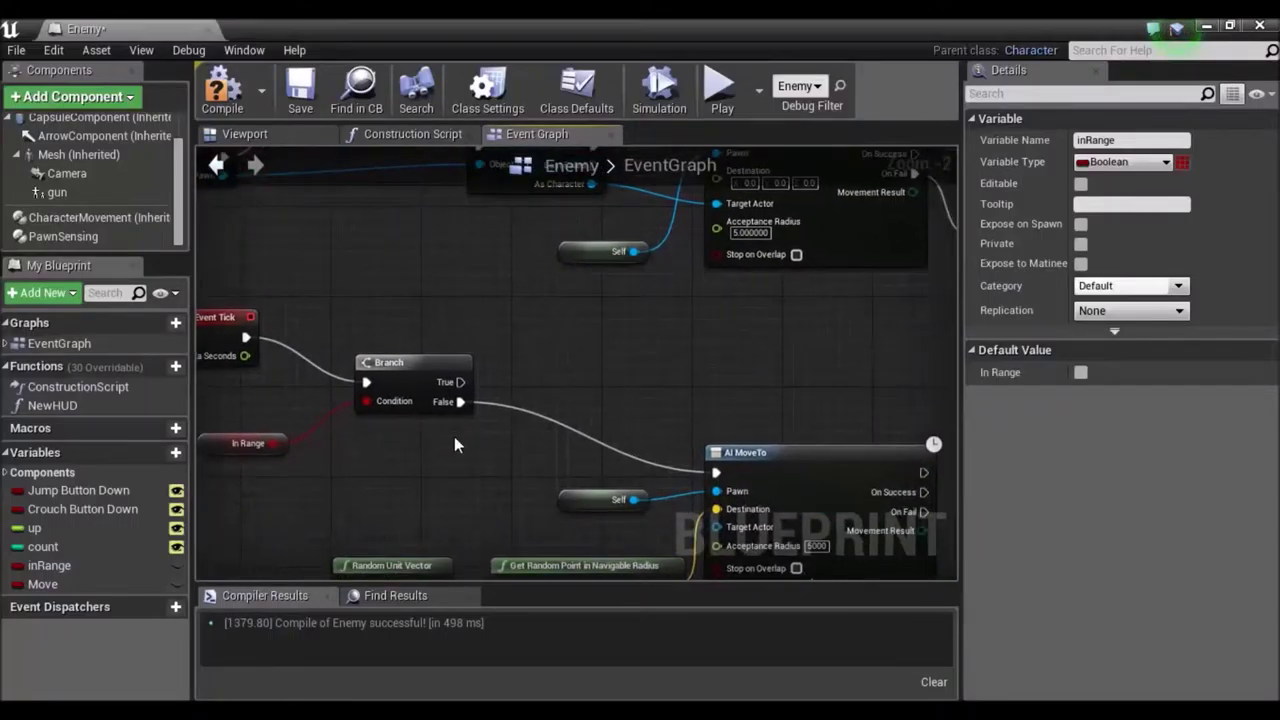
right_click_drag(642, 524, 500, 426)
right_click_drag(688, 263, 652, 311)
right_click_drag(455, 310, 612, 358)
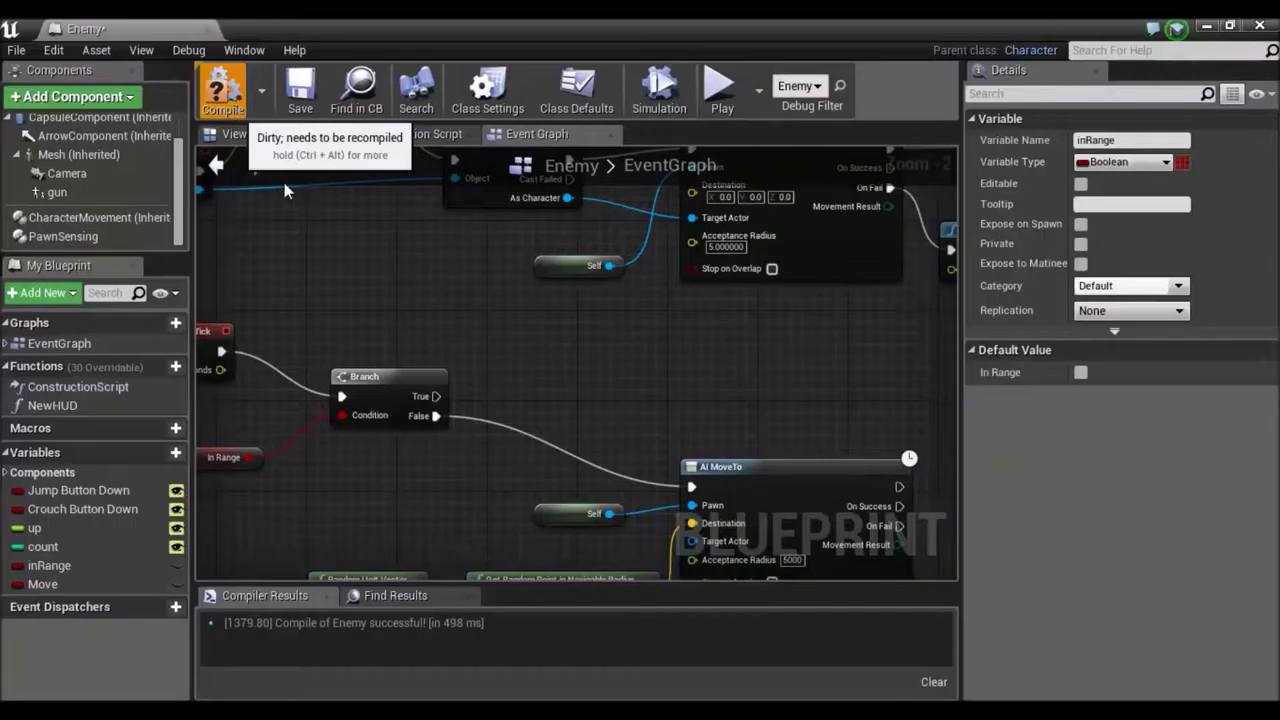
Step: Switch to the level editor, play the level despite the compiler error warning, and walk around to test the enemy's behaviour
left_click(1206, 30)
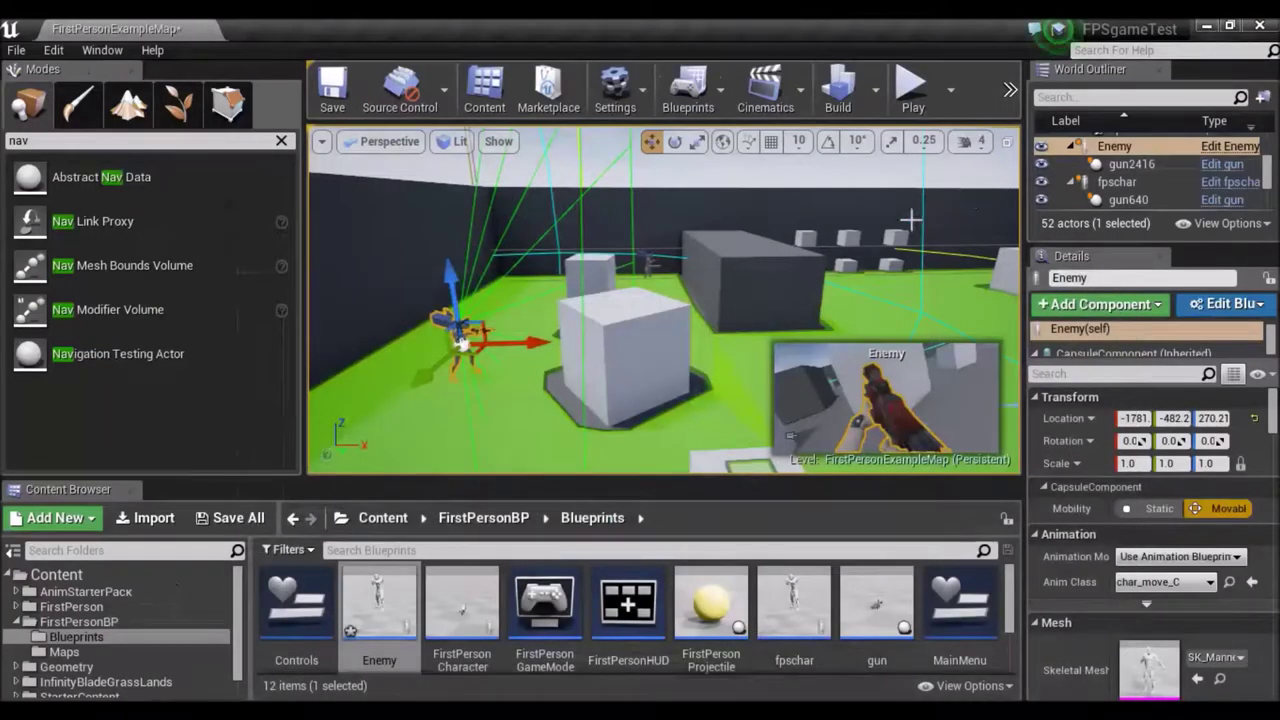
left_click(908, 110)
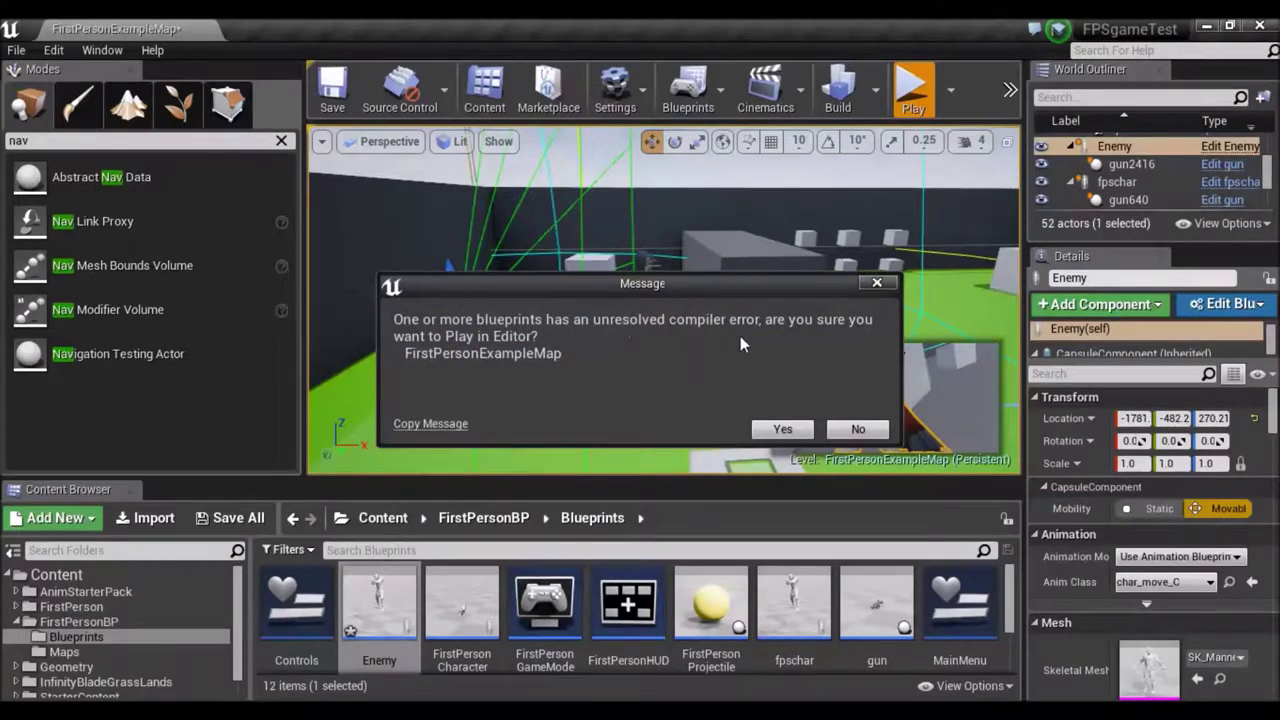
left_click(766, 426)
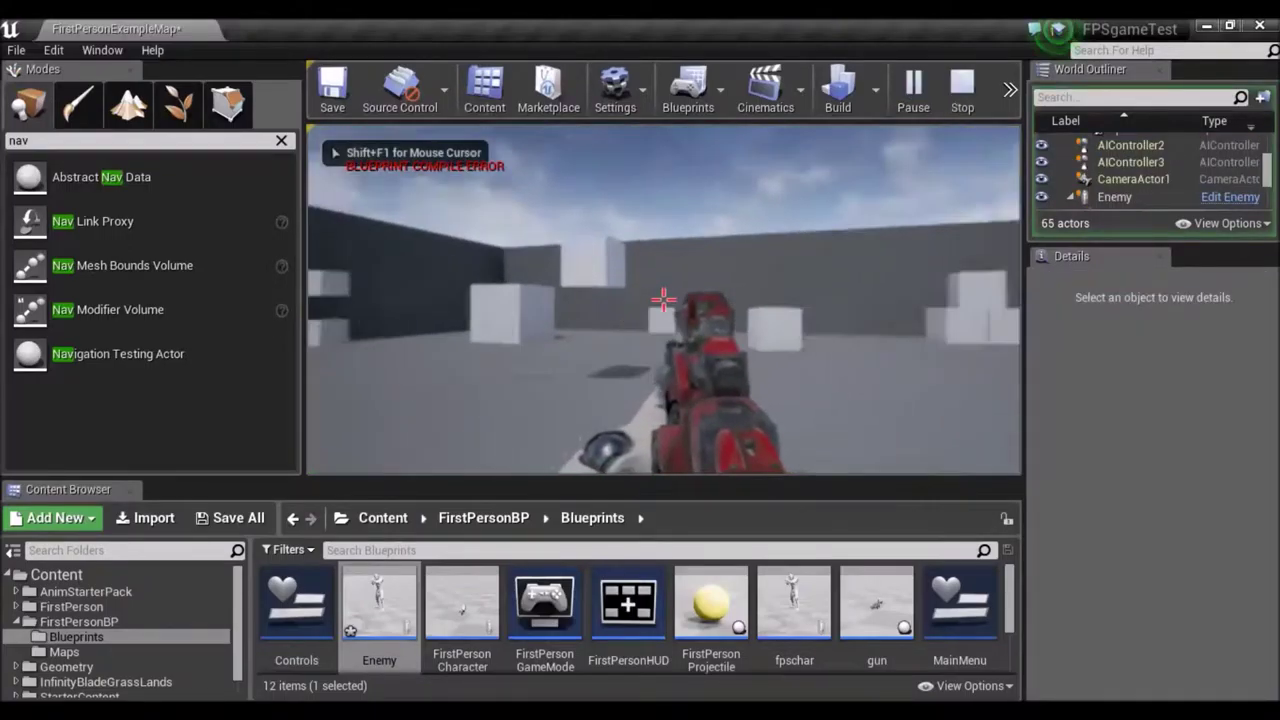
key("w")
key("w")
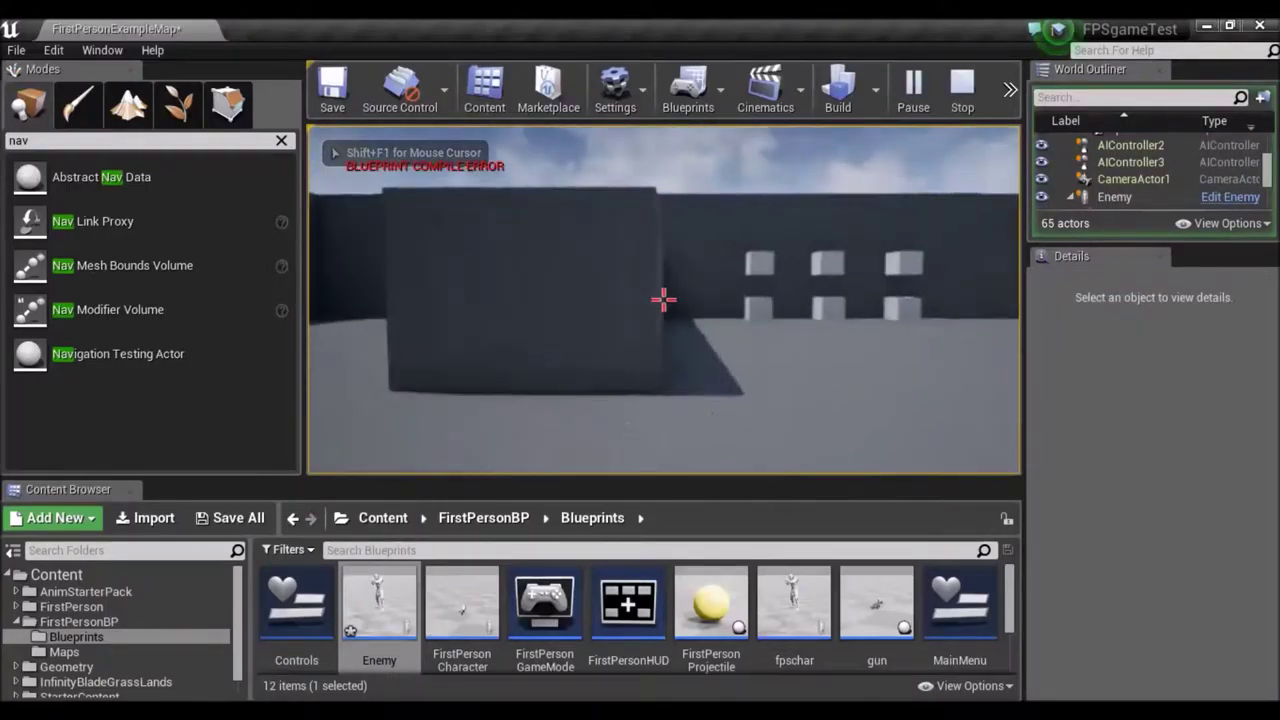
key("w")
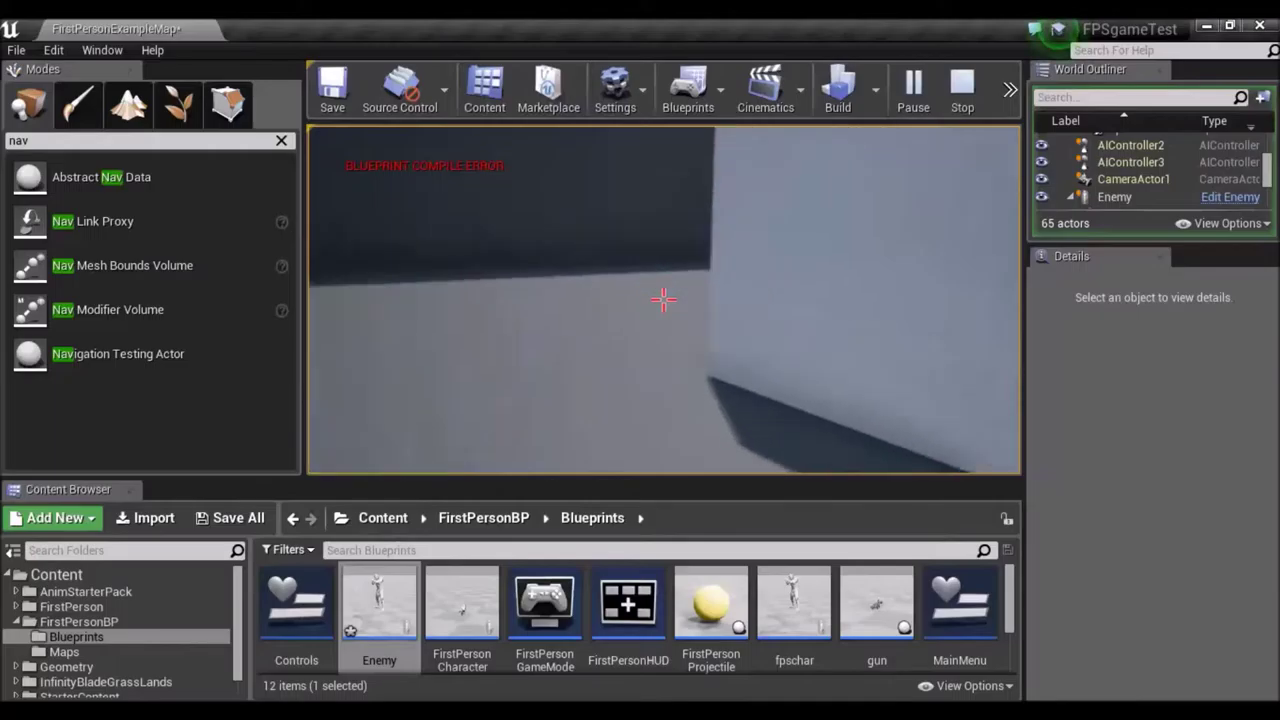
key("s")
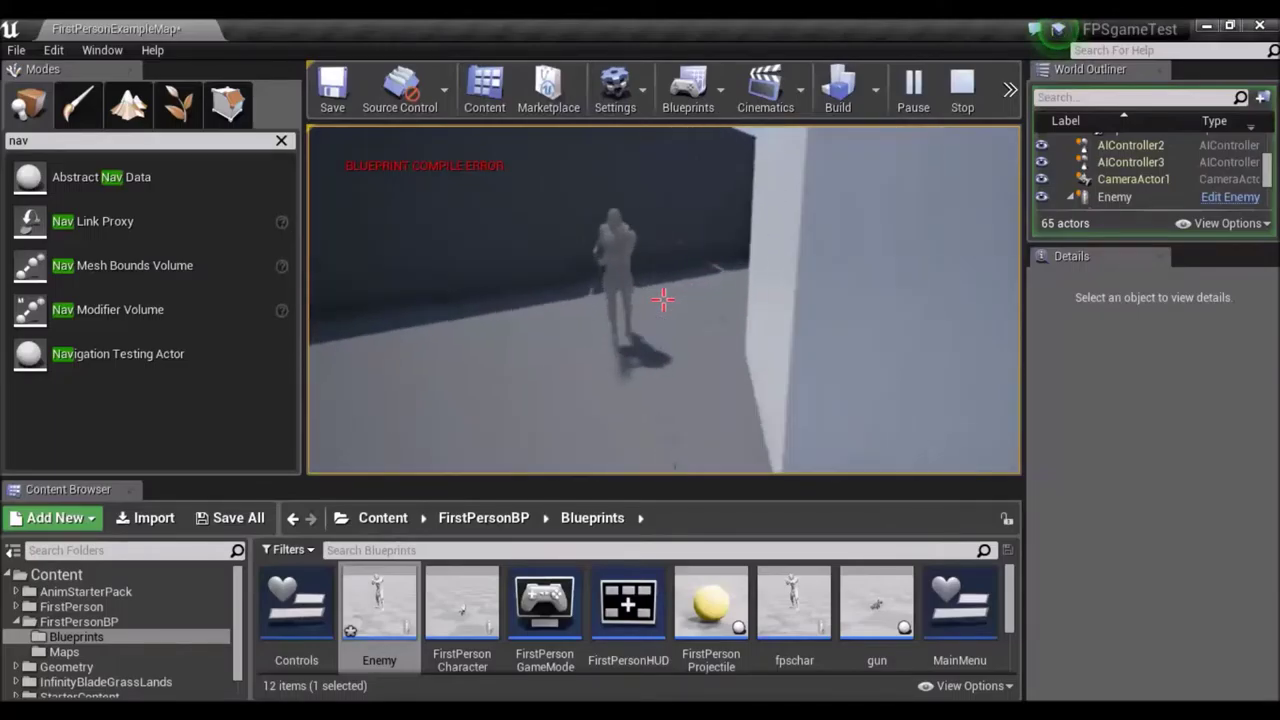
key("w")
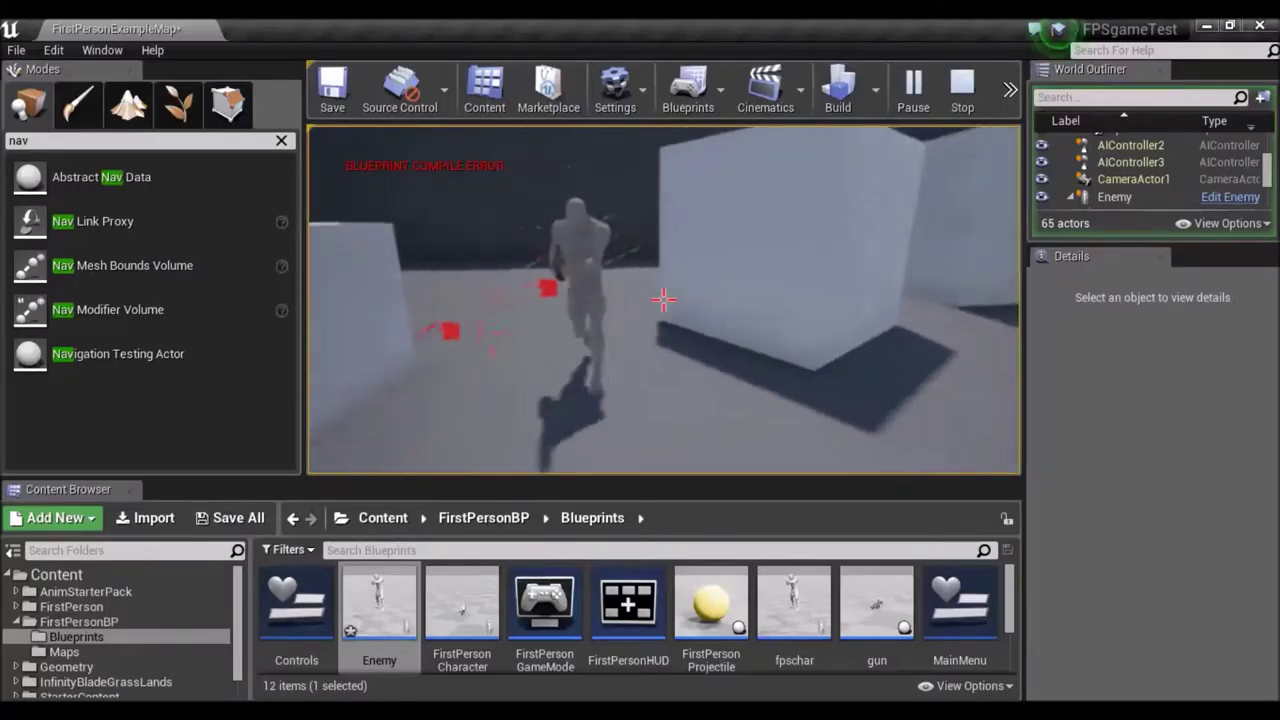
key("s")
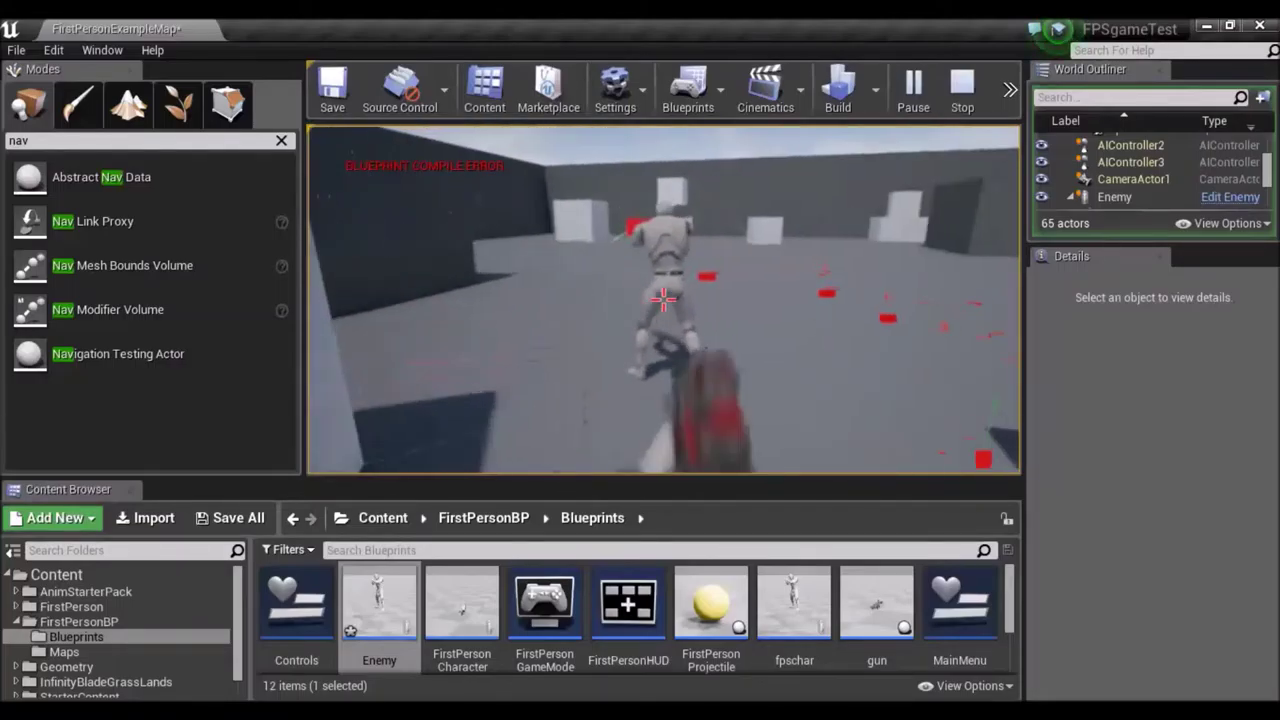
key("Escape")
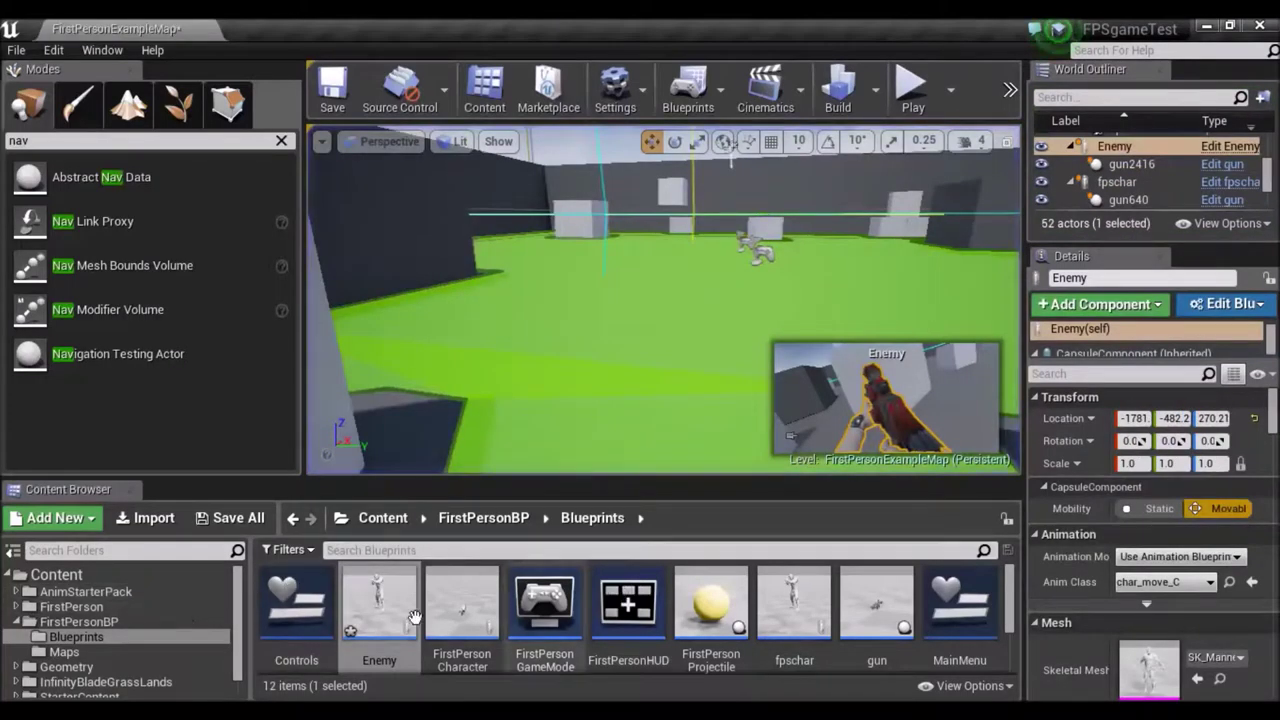
Step: Reopen the Enemy blueprint and inspect the inRange variable's default value and its use in the Event Tick Branch
double_click(393, 612)
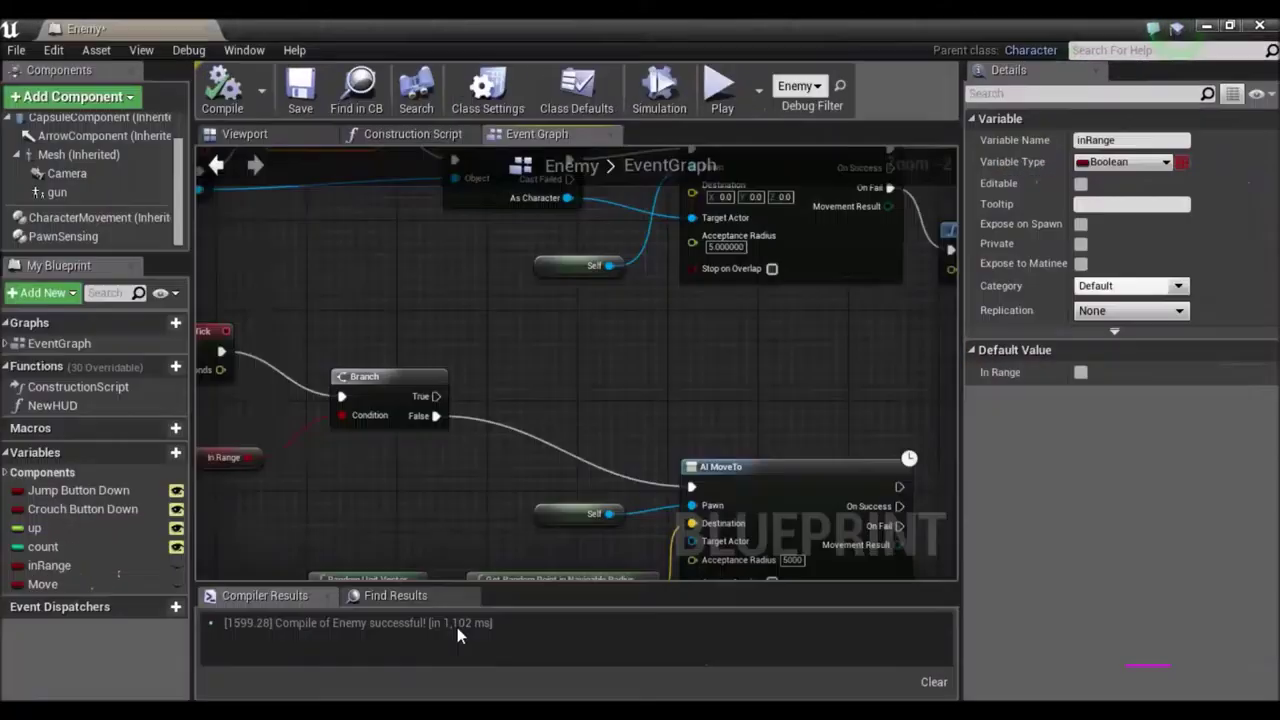
right_click_drag(405, 492, 569, 455)
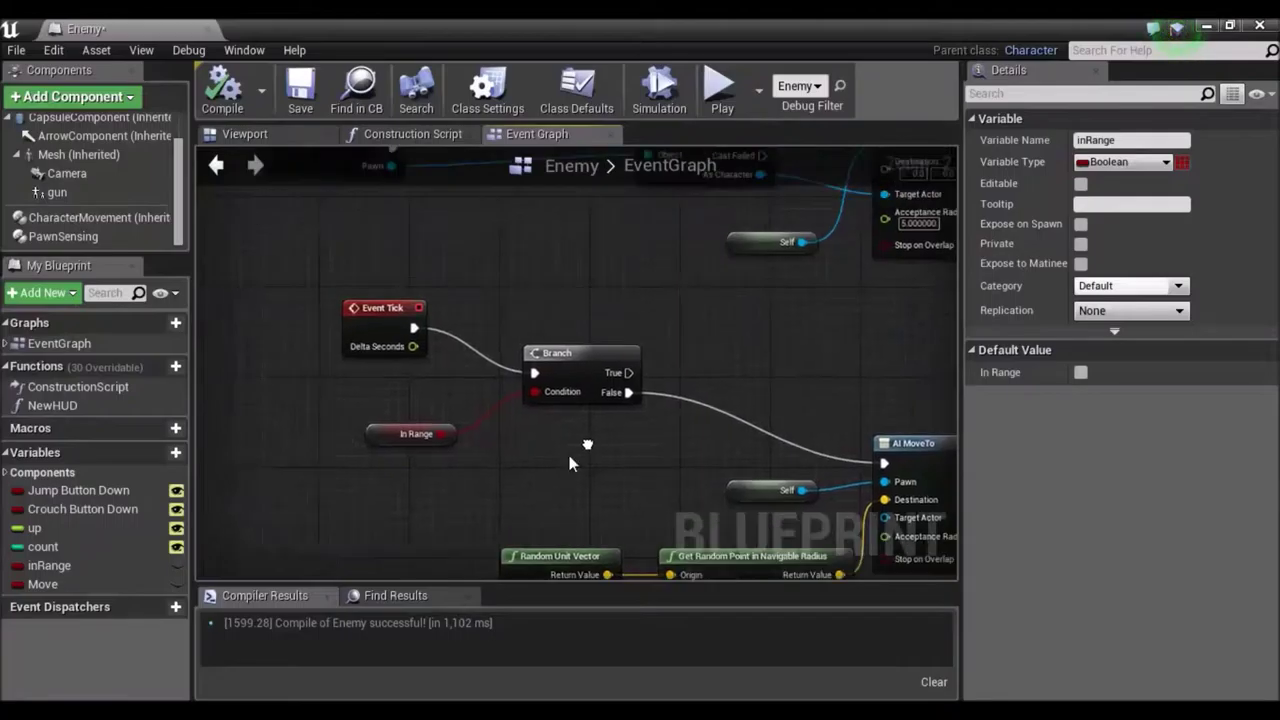
left_click(410, 436)
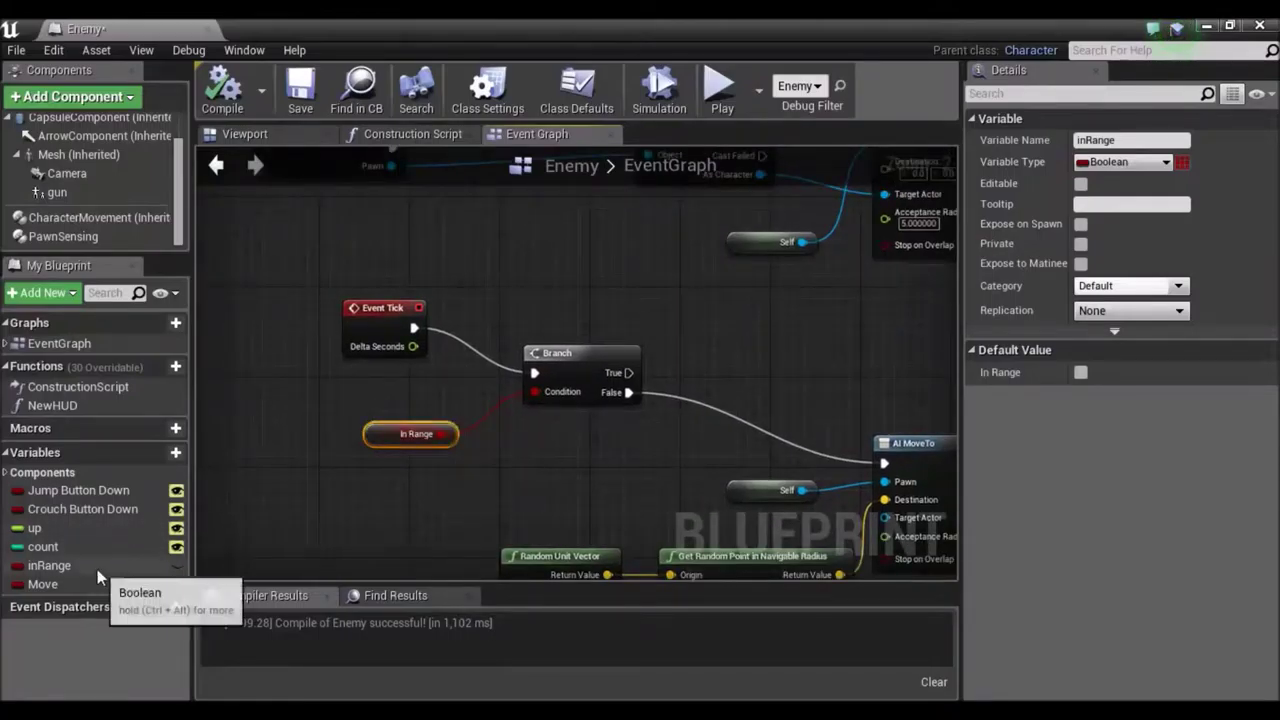
right_click_drag(262, 527, 288, 454)
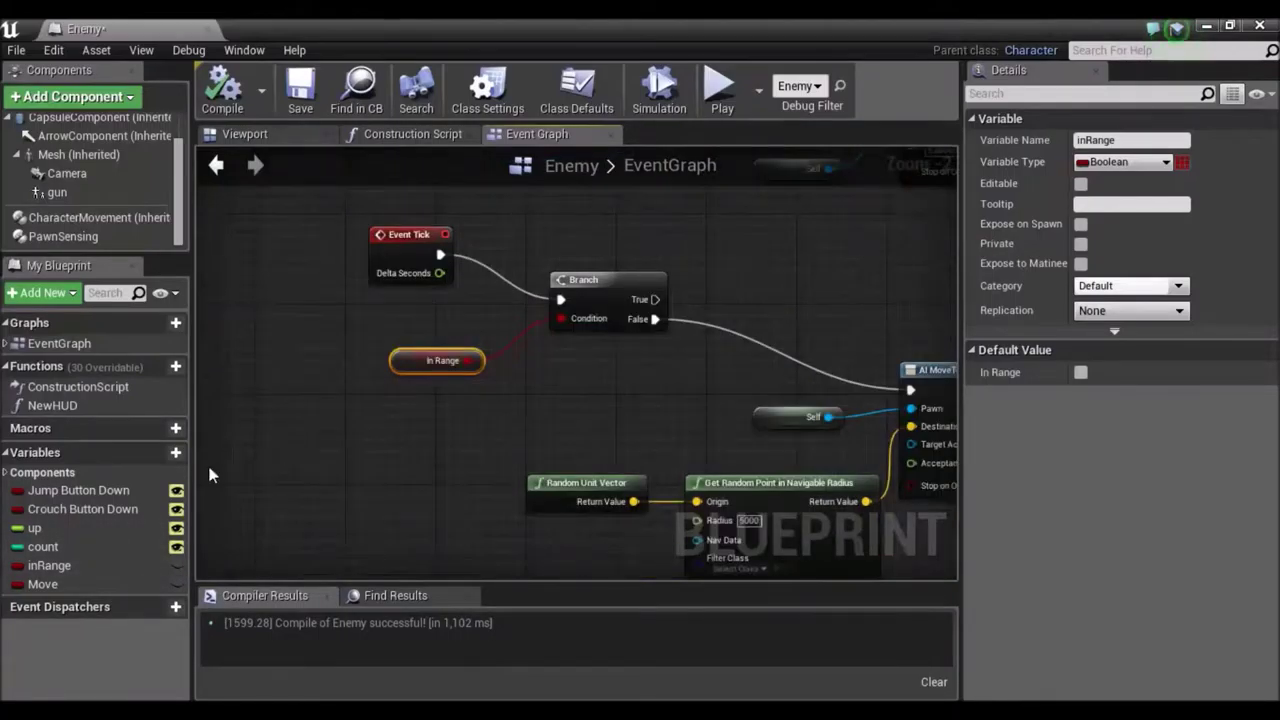
left_click(91, 562)
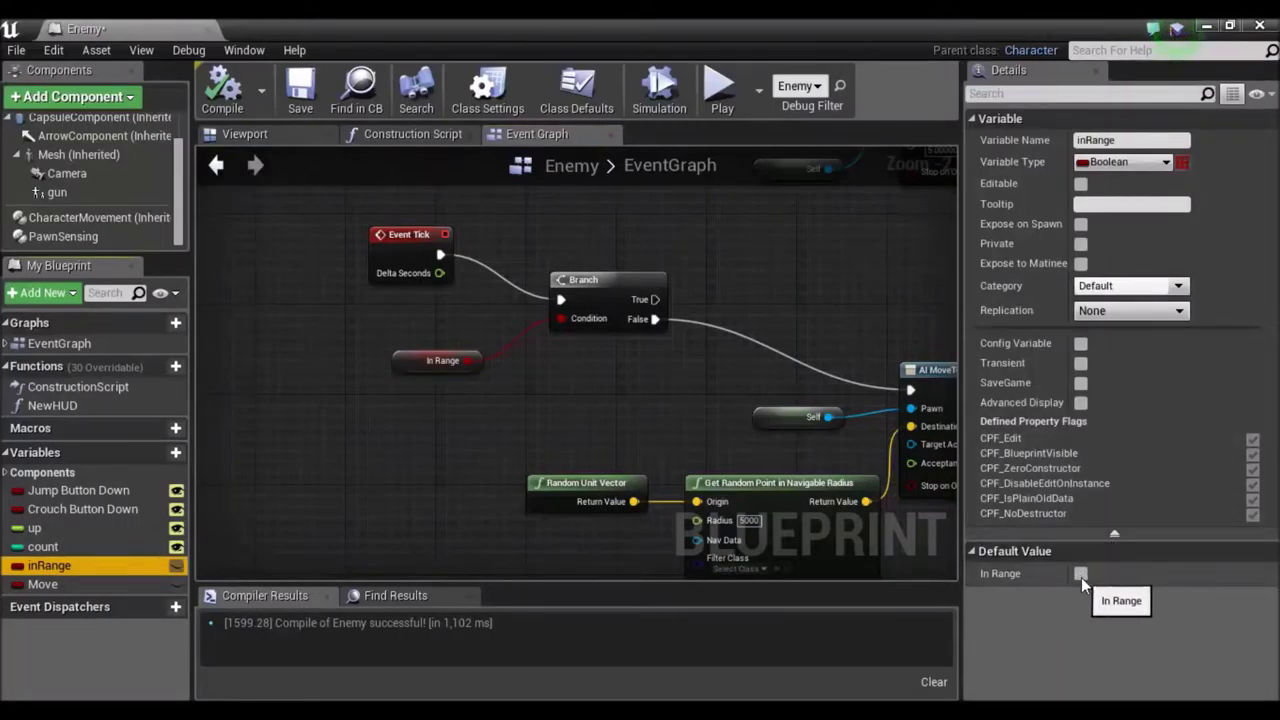
Step: Shift the OnSeePawn event and the Set In Range node away from Cast To Character to make room for another node
right_click_drag(840, 275, 802, 493)
right_click_drag(670, 230, 603, 326)
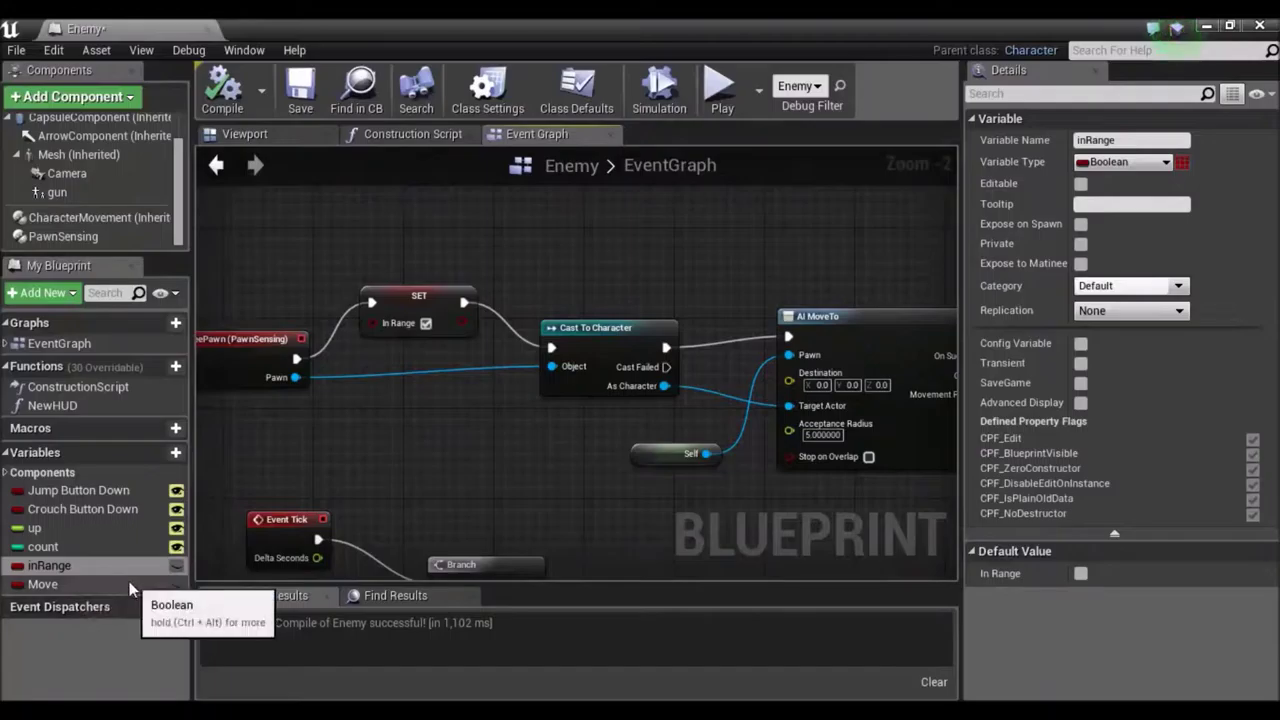
right_click_drag(320, 349, 366, 305)
left_click_drag(252, 305, 178, 305)
left_click_drag(457, 258, 356, 259)
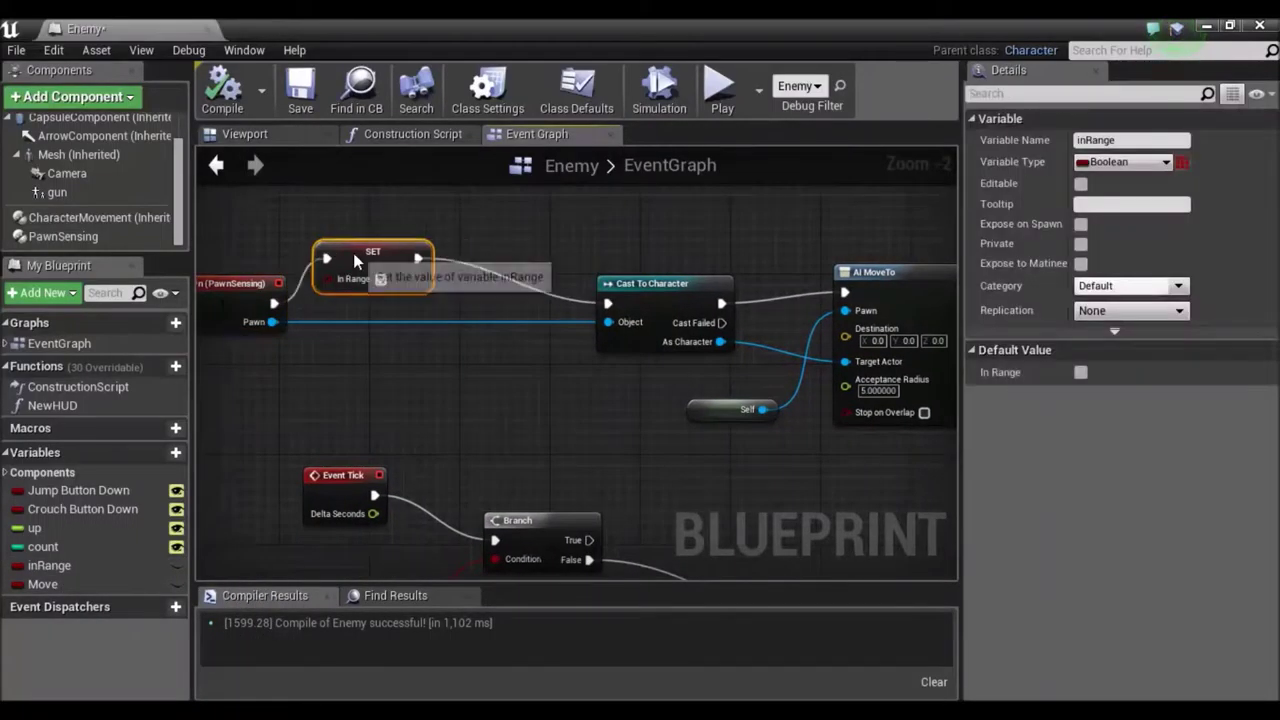
Step: Insert a Set node for the Move variable between Set In Range and Cast To Character
left_click_drag(42, 584, 512, 258)
left_click(511, 281)
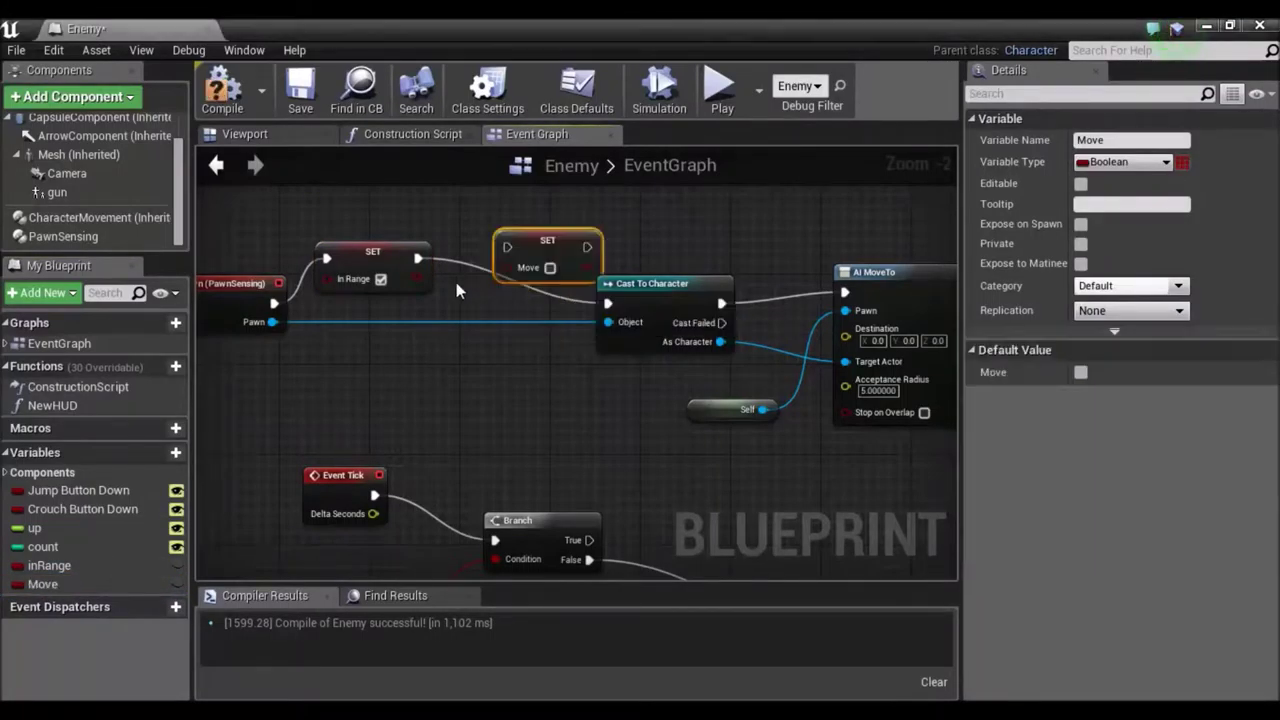
left_click_drag(417, 259, 507, 247)
left_click(551, 268)
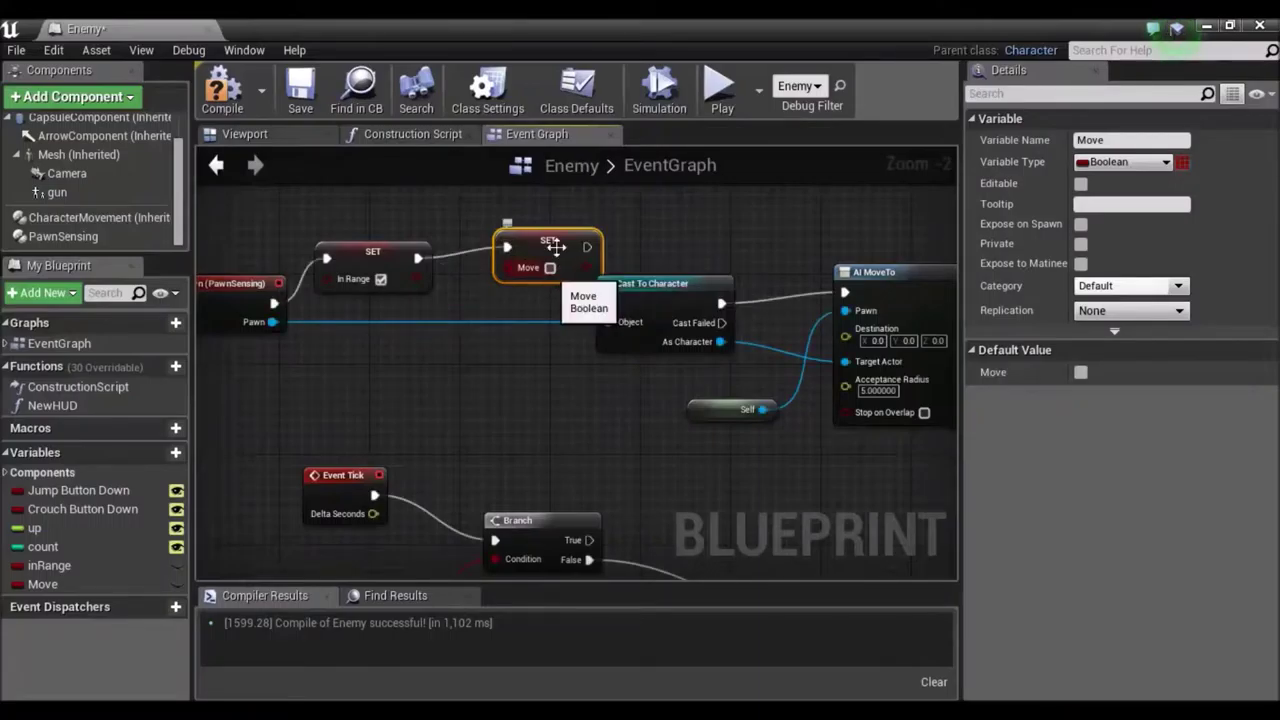
left_click_drag(593, 244, 608, 303)
Step: Add a new Branch node on the False output of the In Range Branch
right_click_drag(672, 420, 510, 370)
left_click_drag(440, 342, 604, 342)
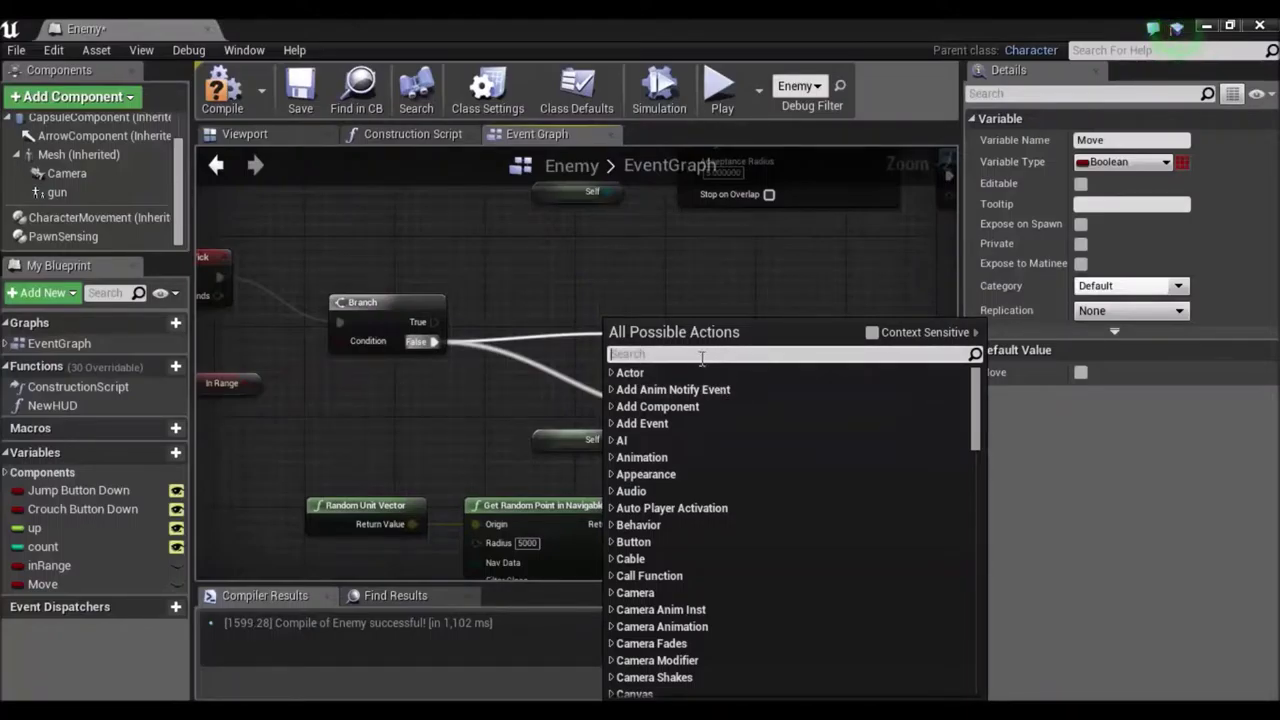
type("bra")
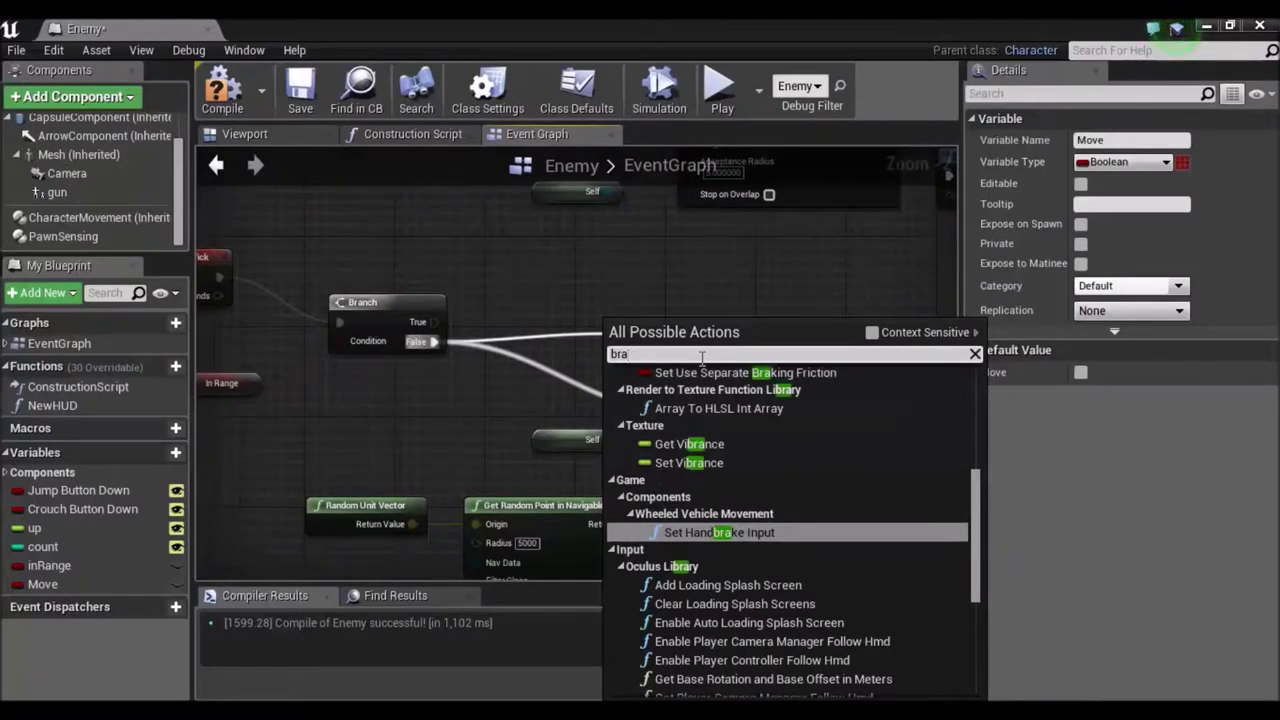
type("nch")
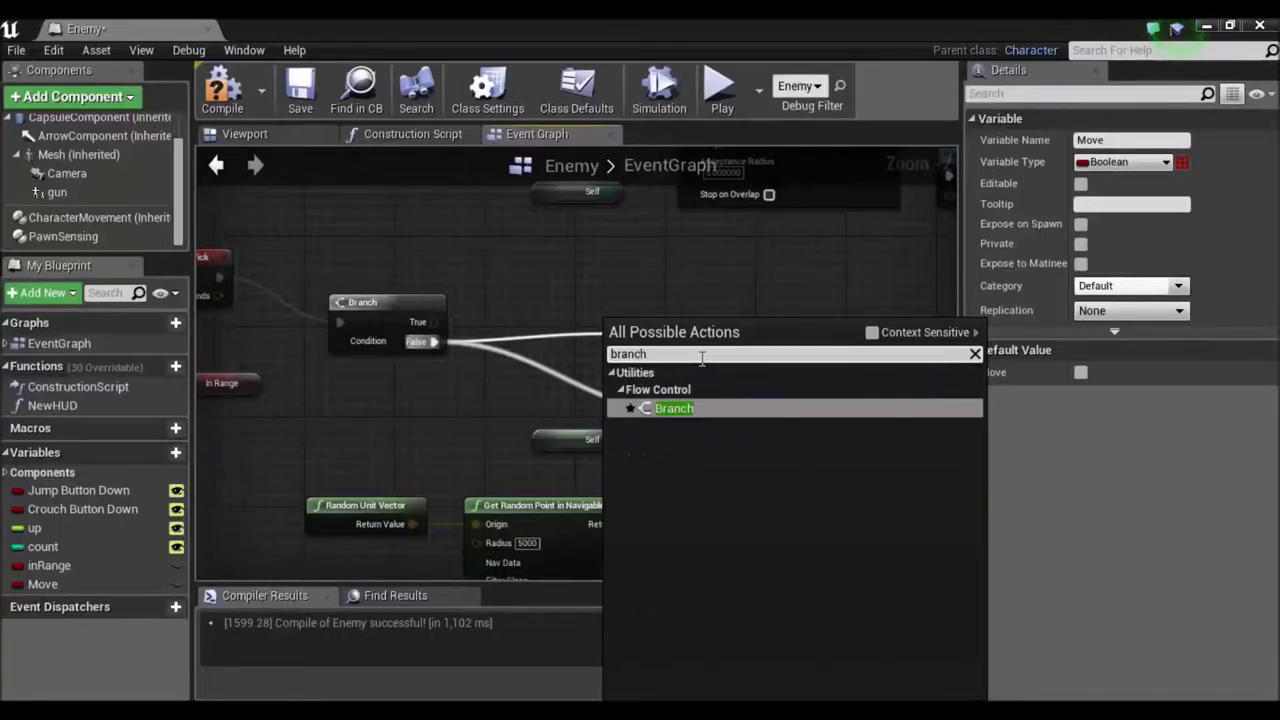
left_click(668, 410)
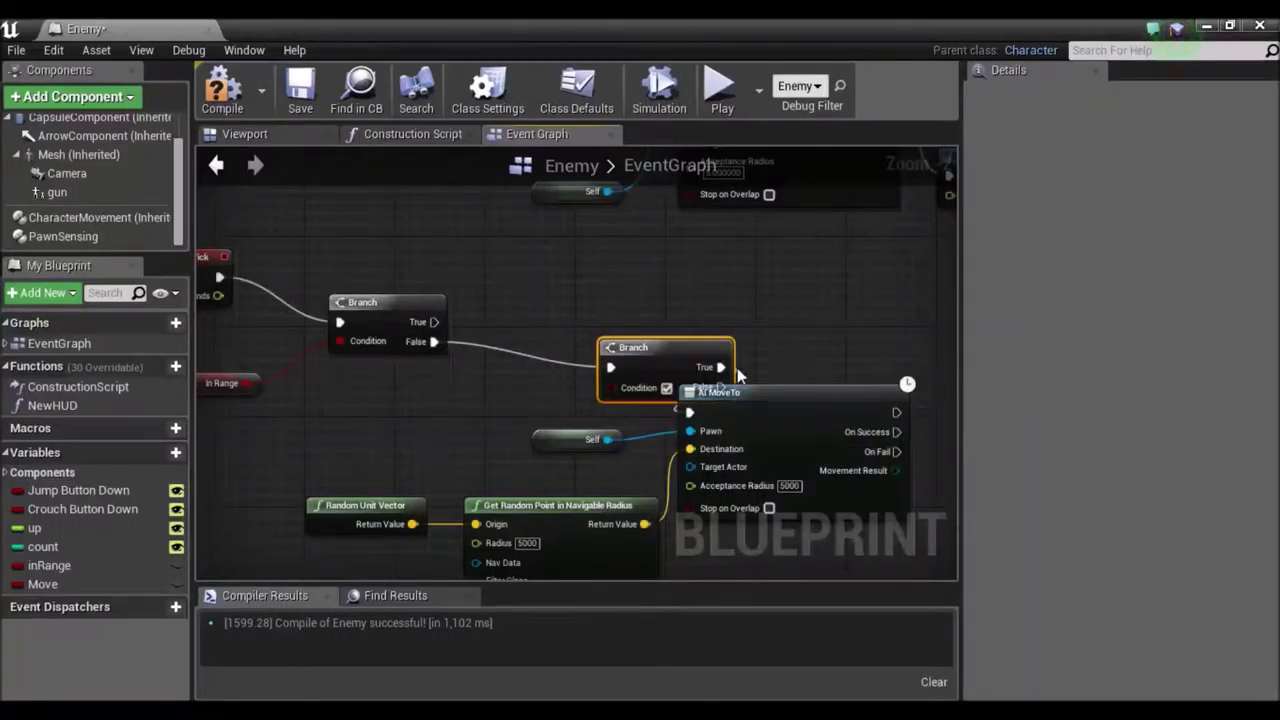
Step: Place the new Branch beside the In Range Branch and drive its Condition with a Get node of the Move variable
left_click_drag(643, 356, 534, 335)
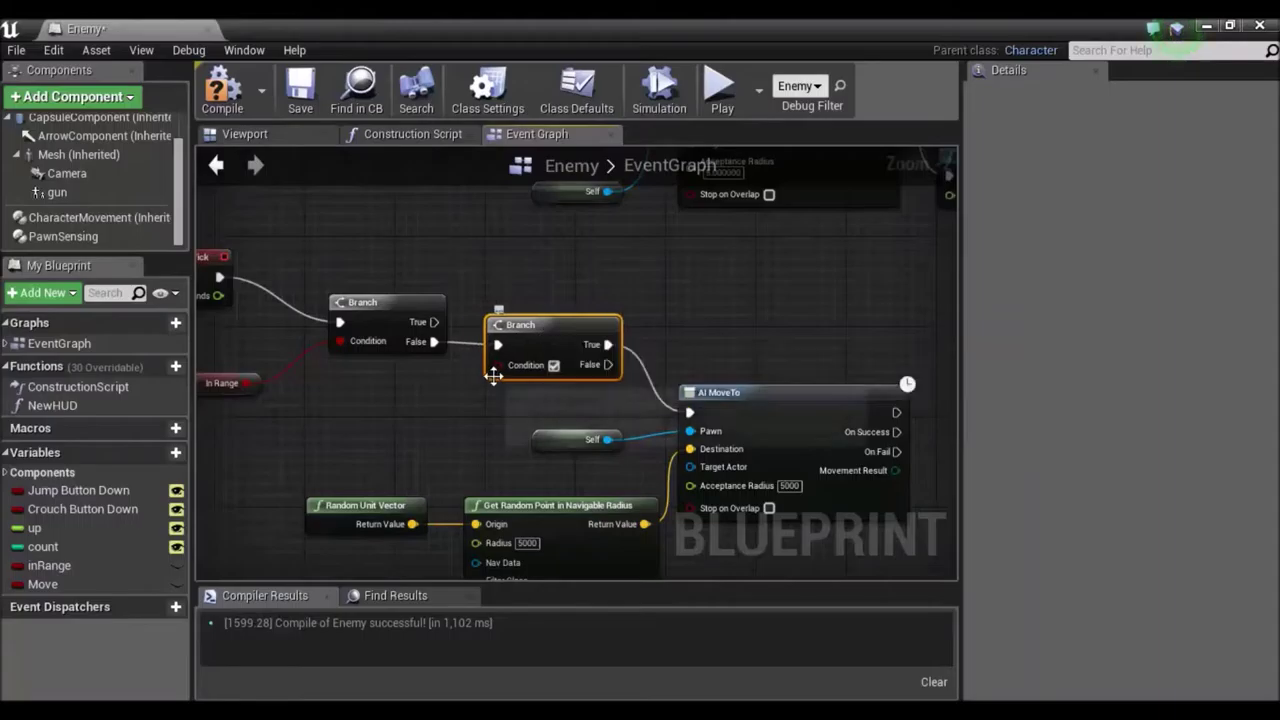
left_click_drag(42, 584, 347, 411)
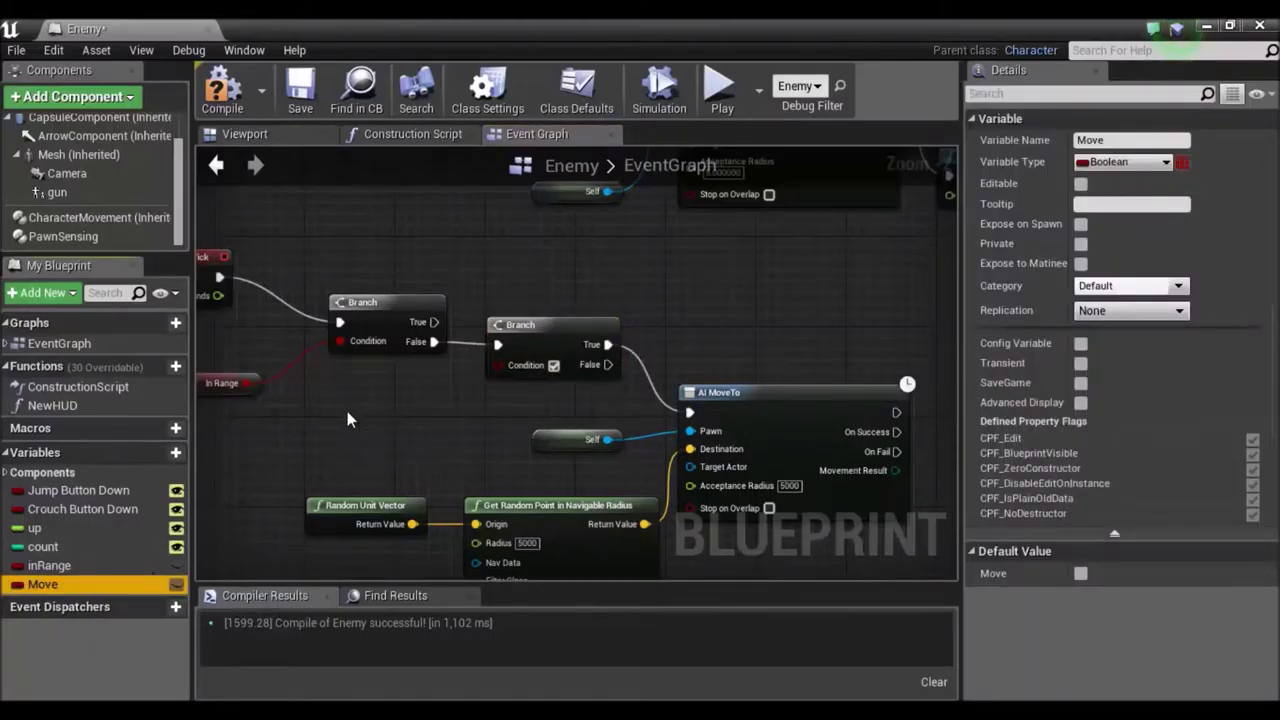
left_click(372, 437)
left_click_drag(499, 365, 440, 418)
Step: Connect the Move Branch's False output to AI MoveTo and break the link from its True output
right_click_drag(868, 325, 559, 244)
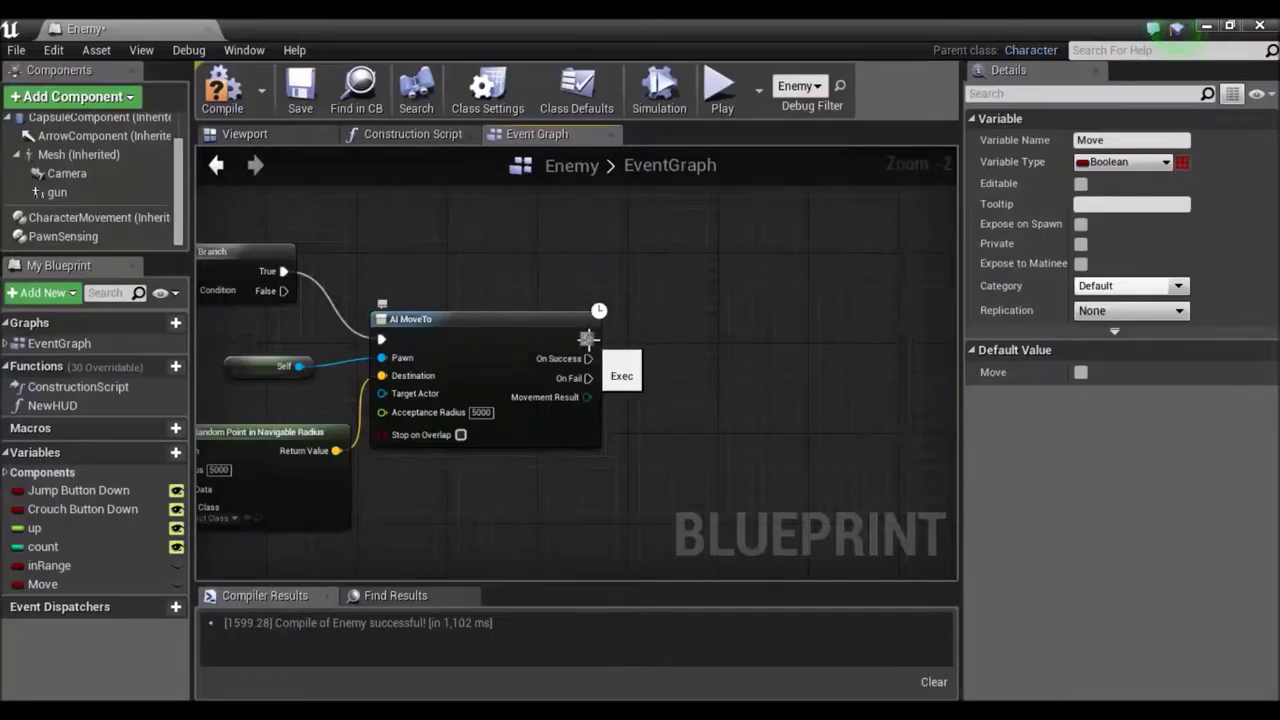
left_click_drag(283, 291, 388, 343)
right_click(284, 289)
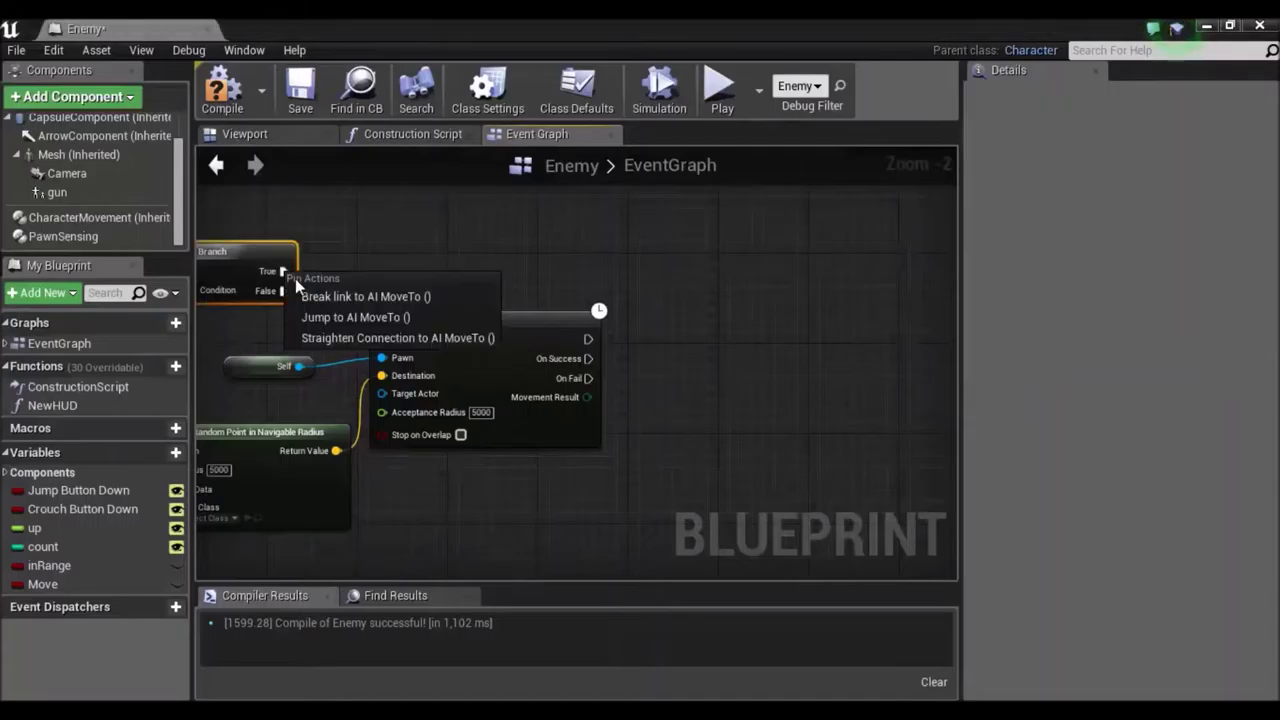
left_click(306, 298)
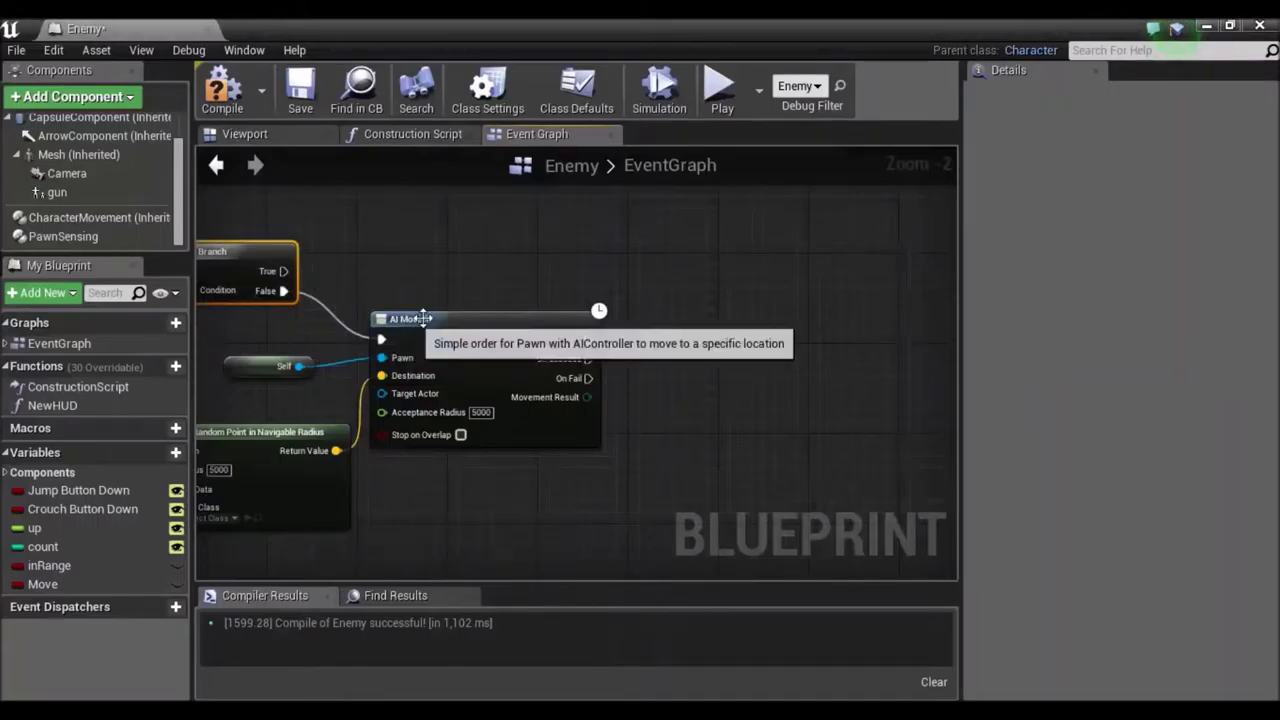
Step: Add a Set Move node with Move ticked on AI MoveTo's main execution output and place it slightly above that output
left_click_drag(588, 340, 658, 348)
type("set")
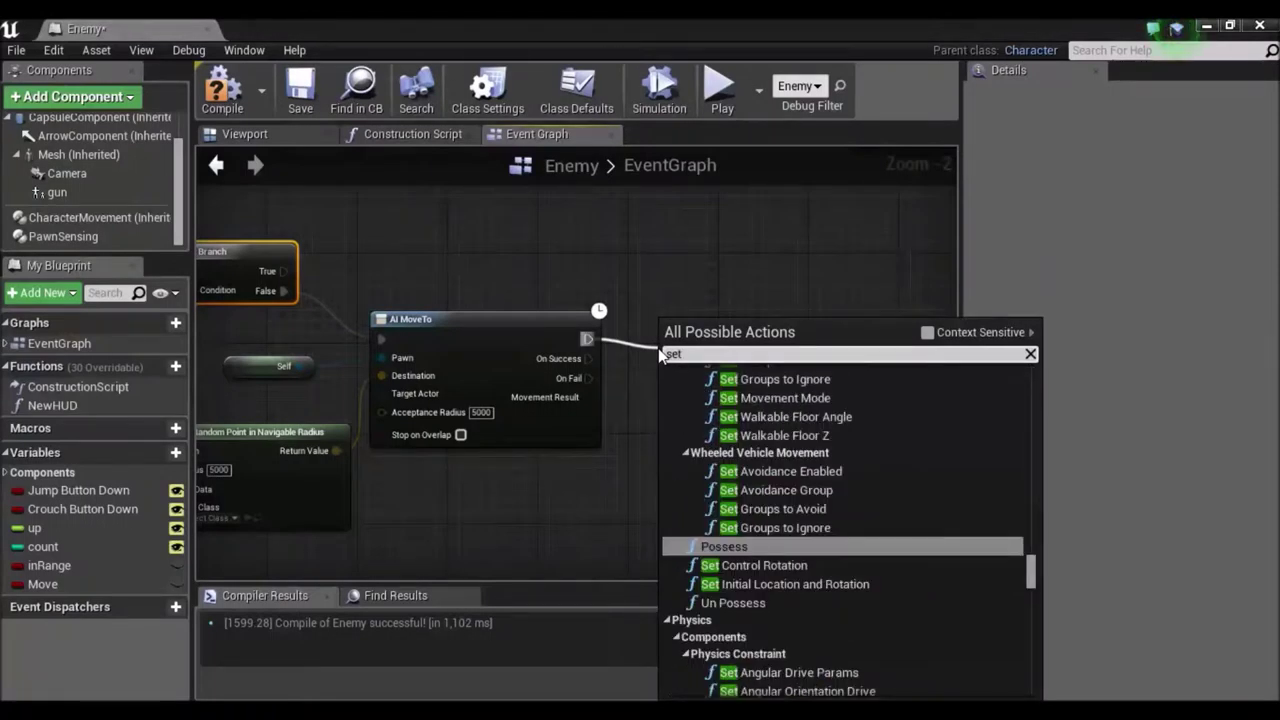
type(" move")
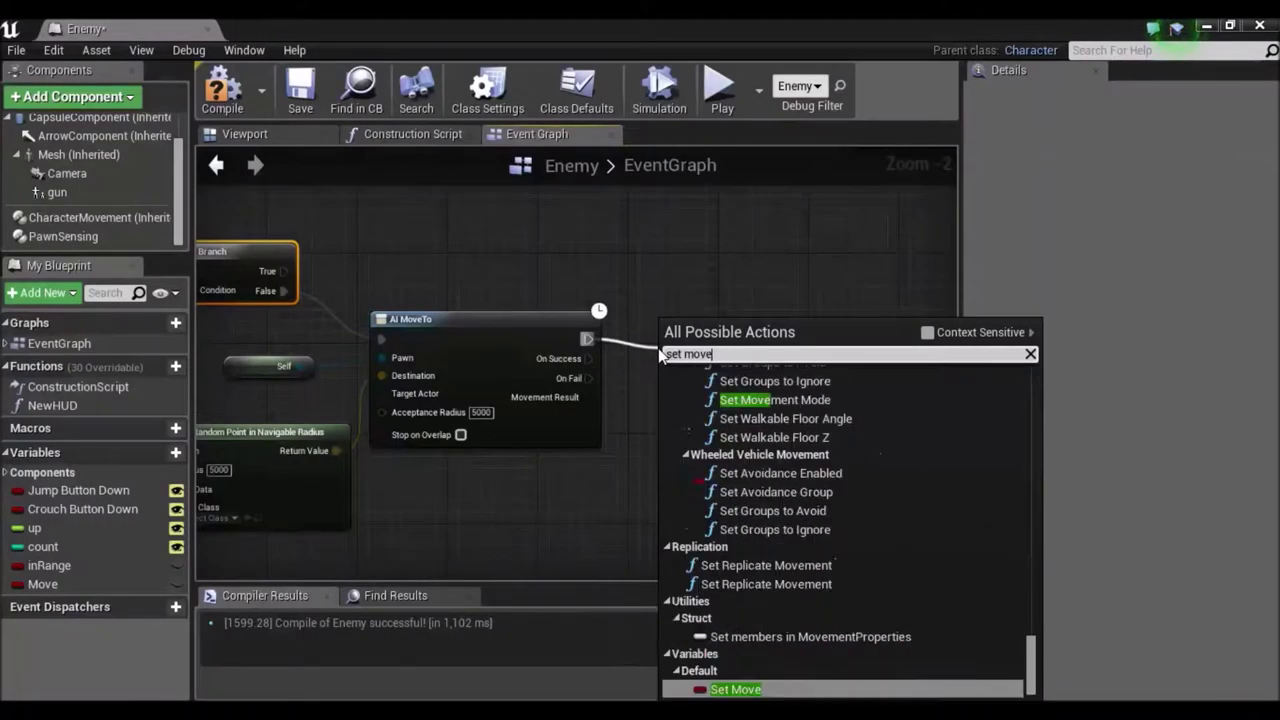
key("Return")
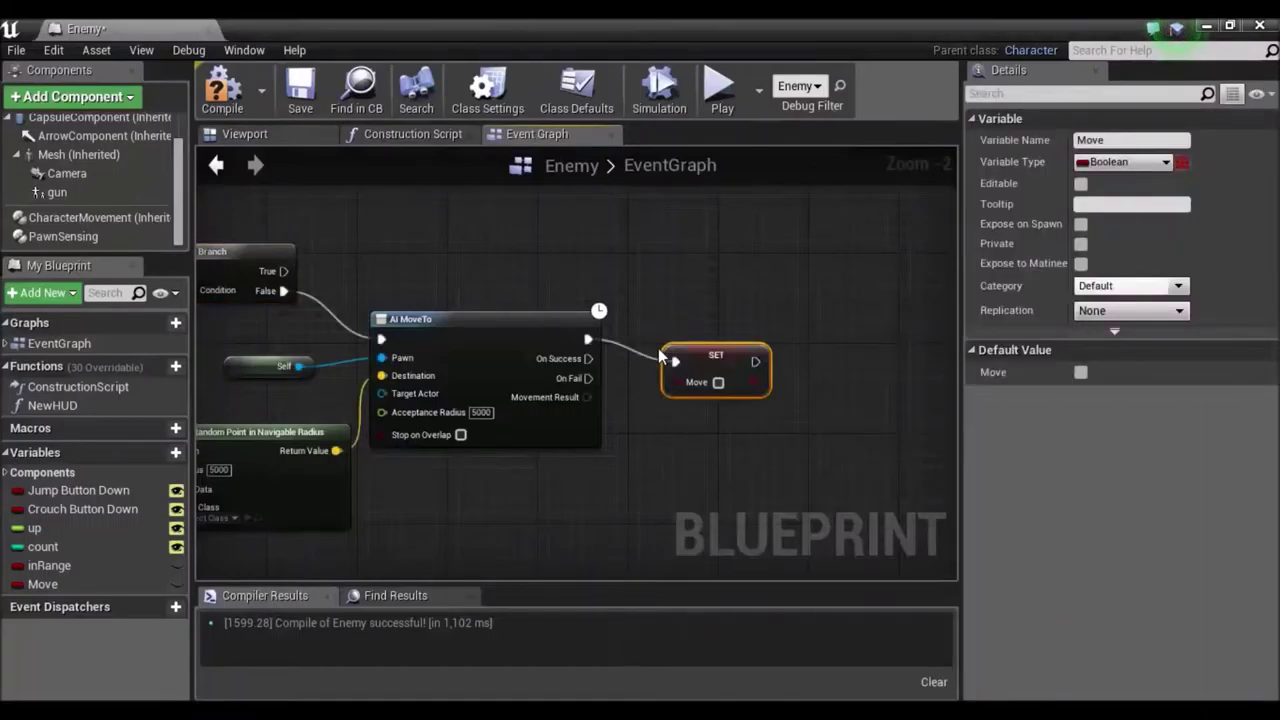
left_click(718, 382)
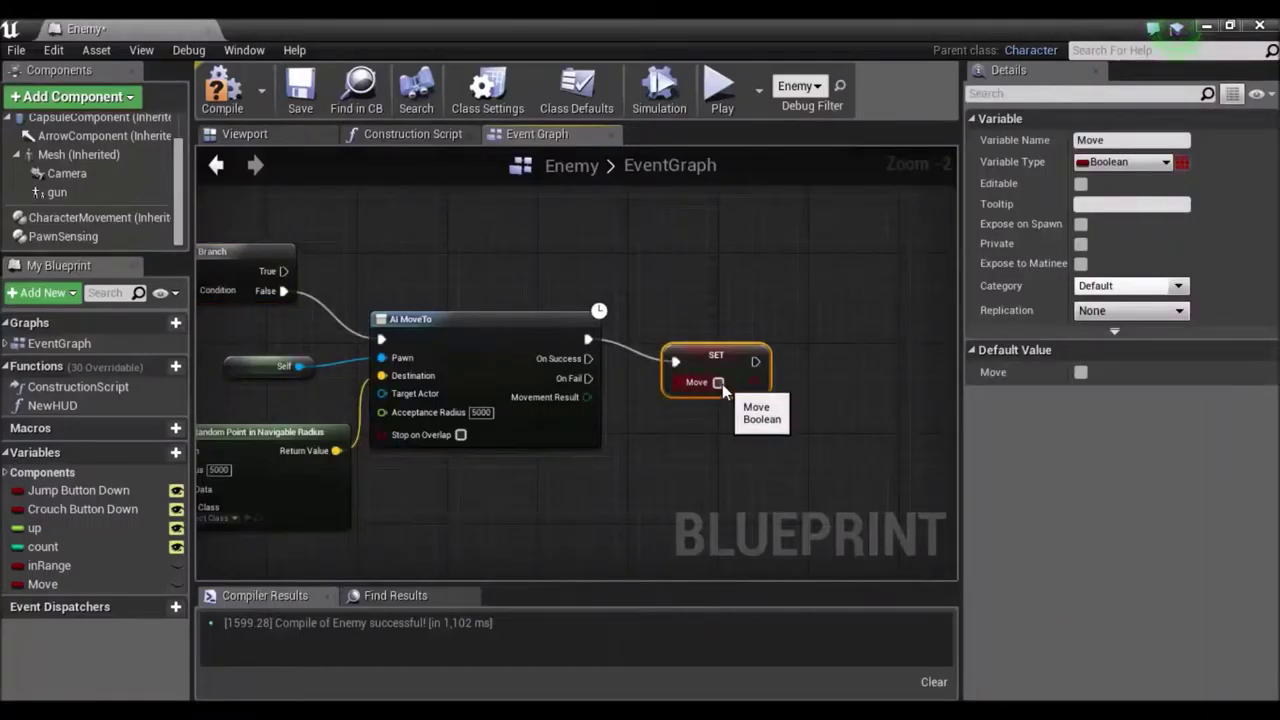
left_click_drag(728, 357, 717, 335)
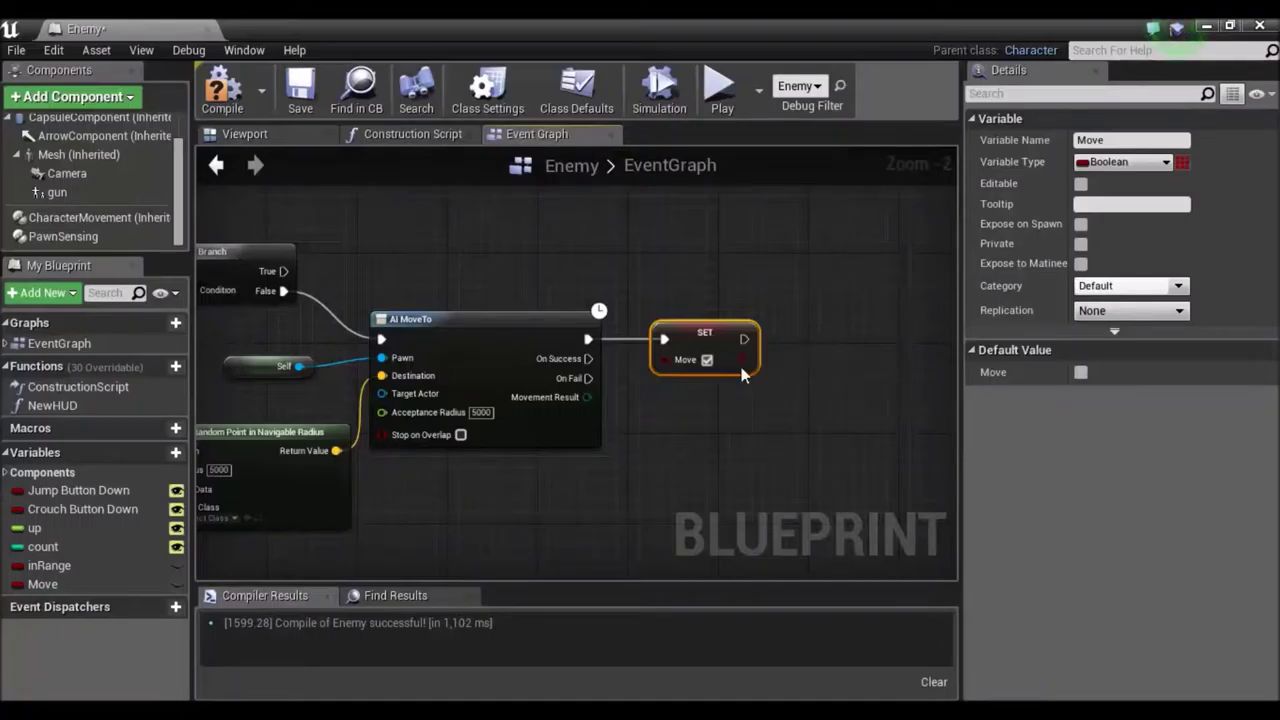
left_click_drag(707, 331, 718, 298)
left_click(698, 401)
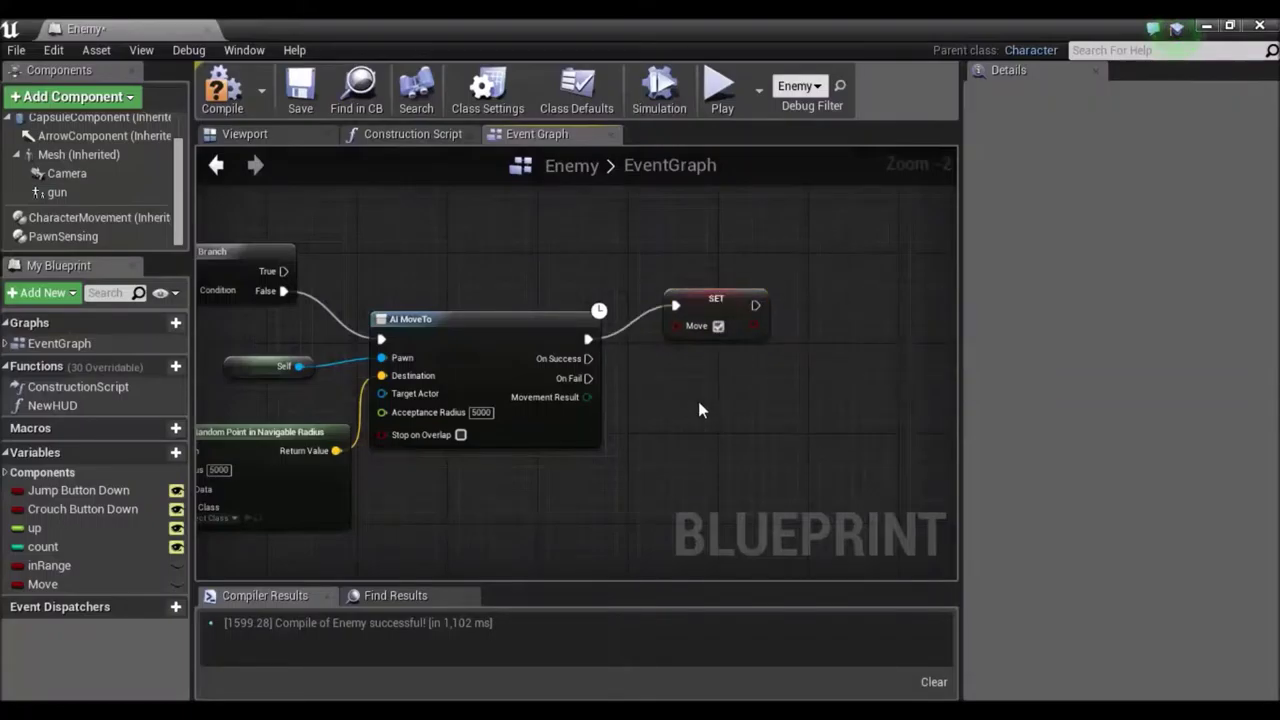
Step: Duplicate the Set Move node with Move unticked and connect AI MoveTo's On Success and On Fail outputs to the copy
left_click(724, 302)
key("ctrl+c")
left_click(705, 407)
key("ctrl+v")
left_click_drag(741, 424, 696, 368)
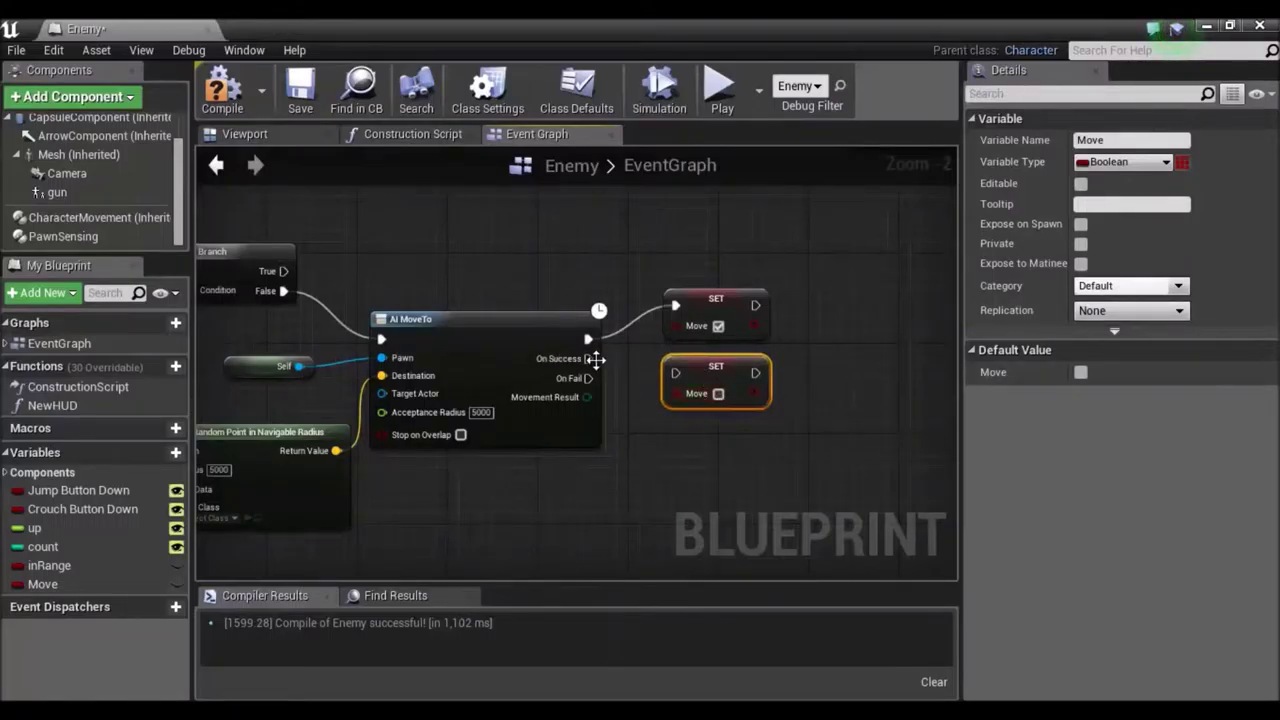
left_click_drag(590, 358, 678, 380)
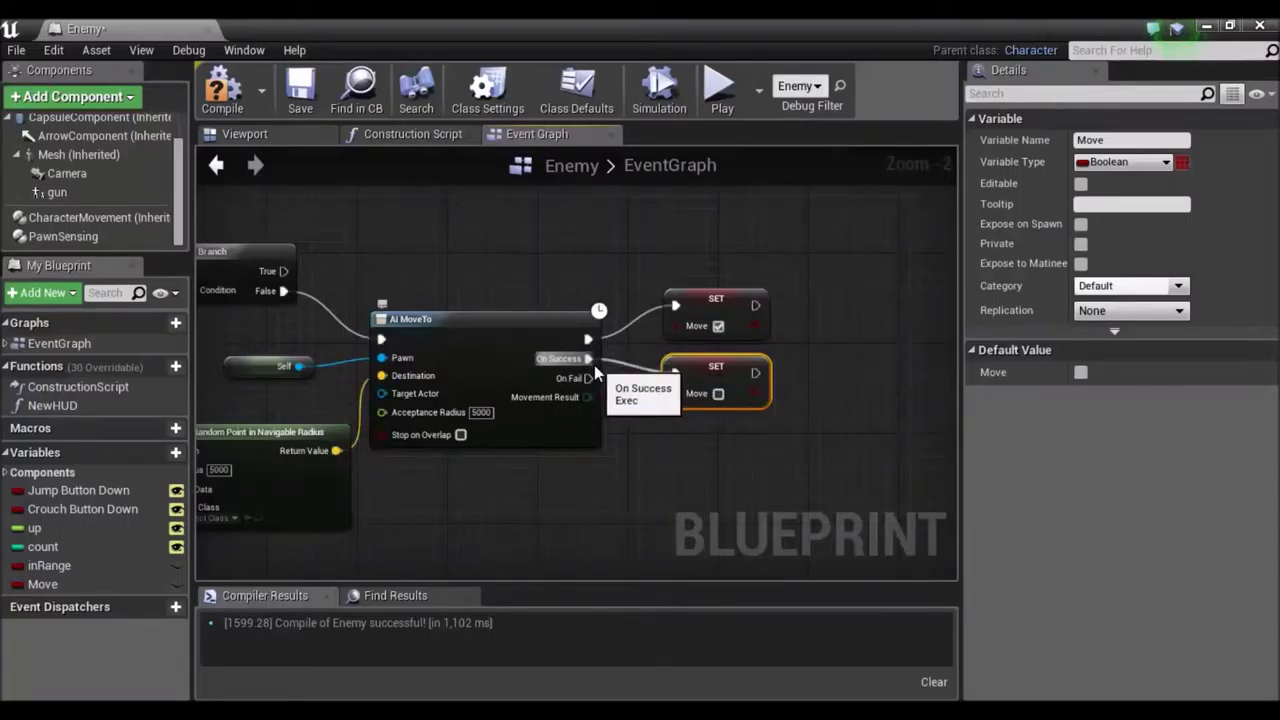
left_click_drag(588, 378, 677, 378)
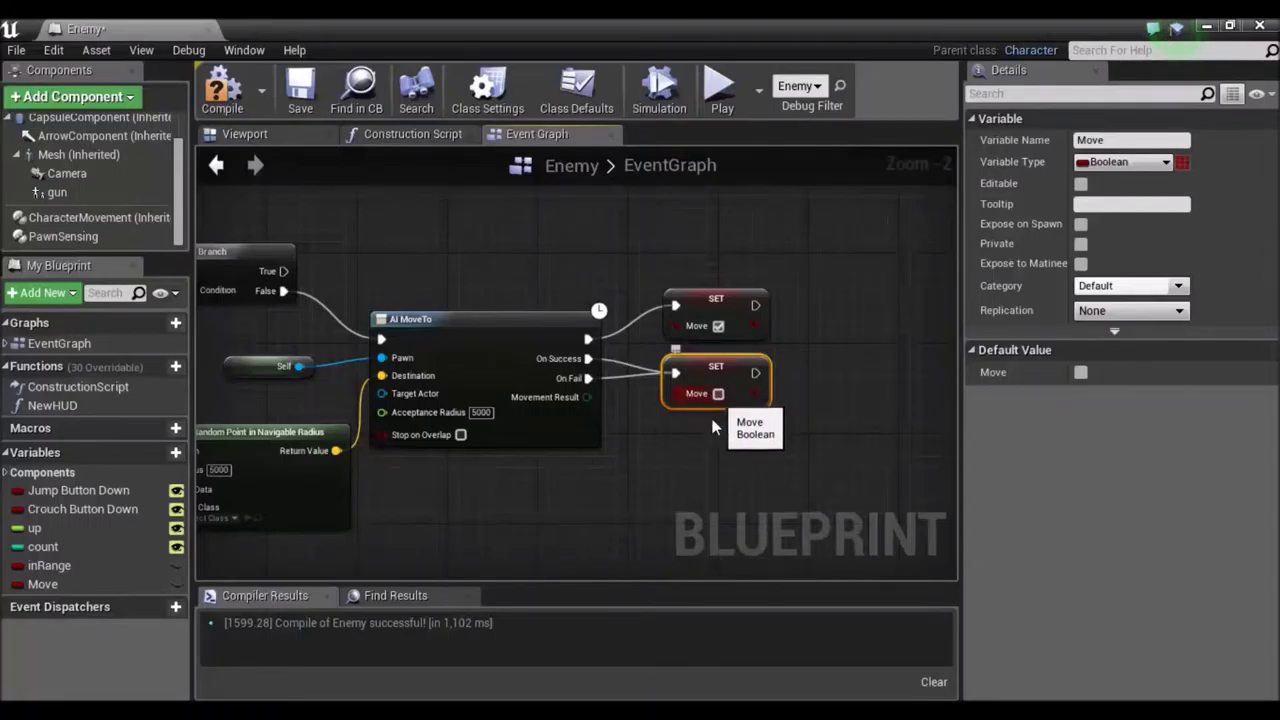
left_click(535, 515)
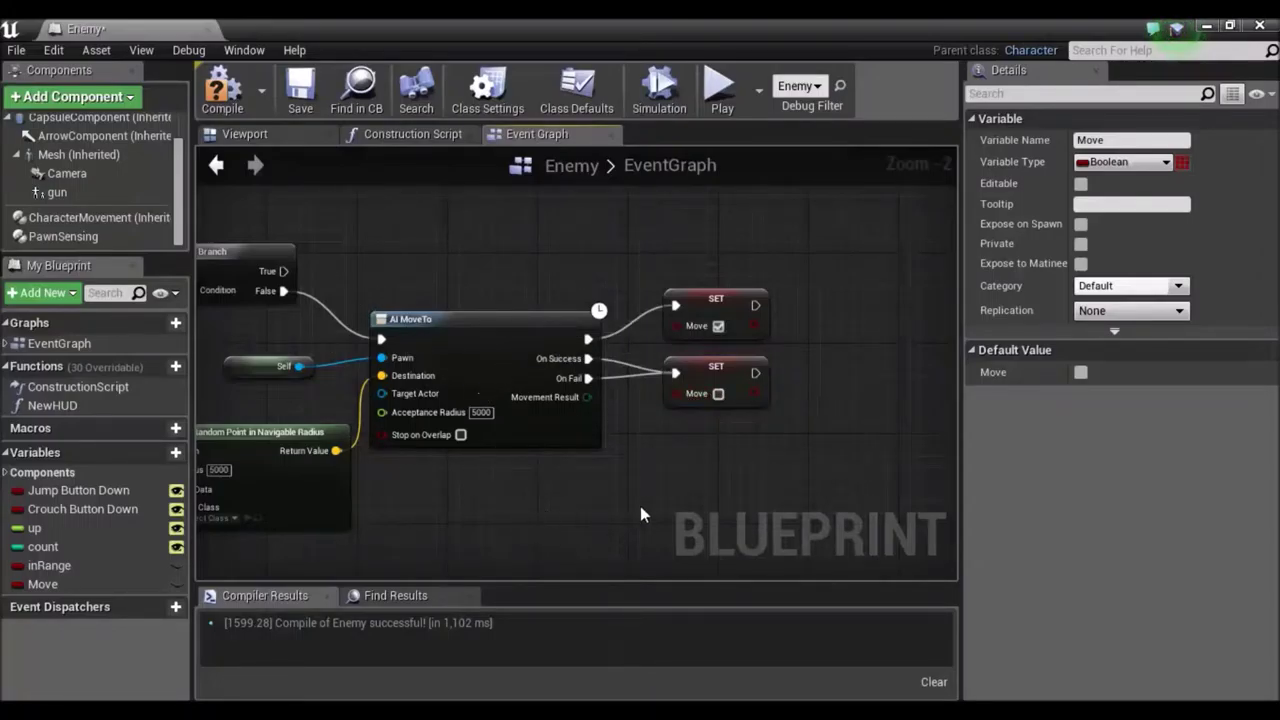
Step: Compile the Enemy blueprint and look over the OnSeePawn and Event Tick chains
right_click_drag(542, 486, 869, 478)
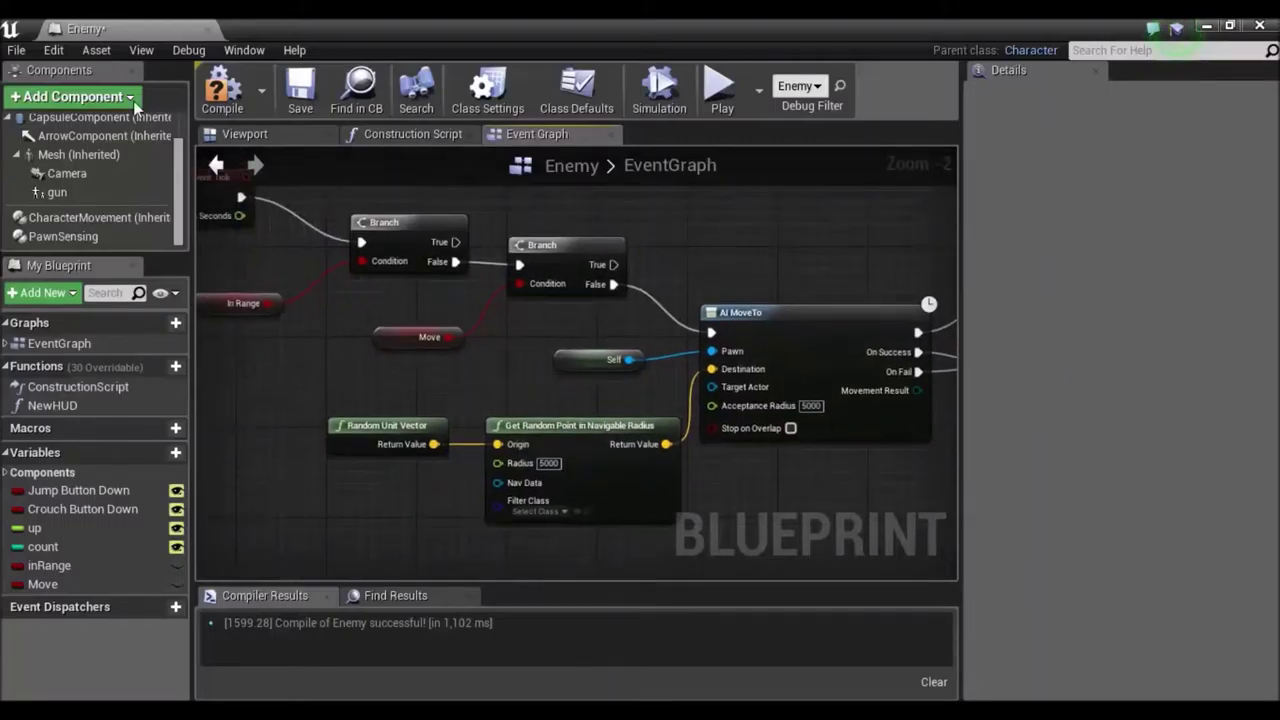
left_click(222, 90)
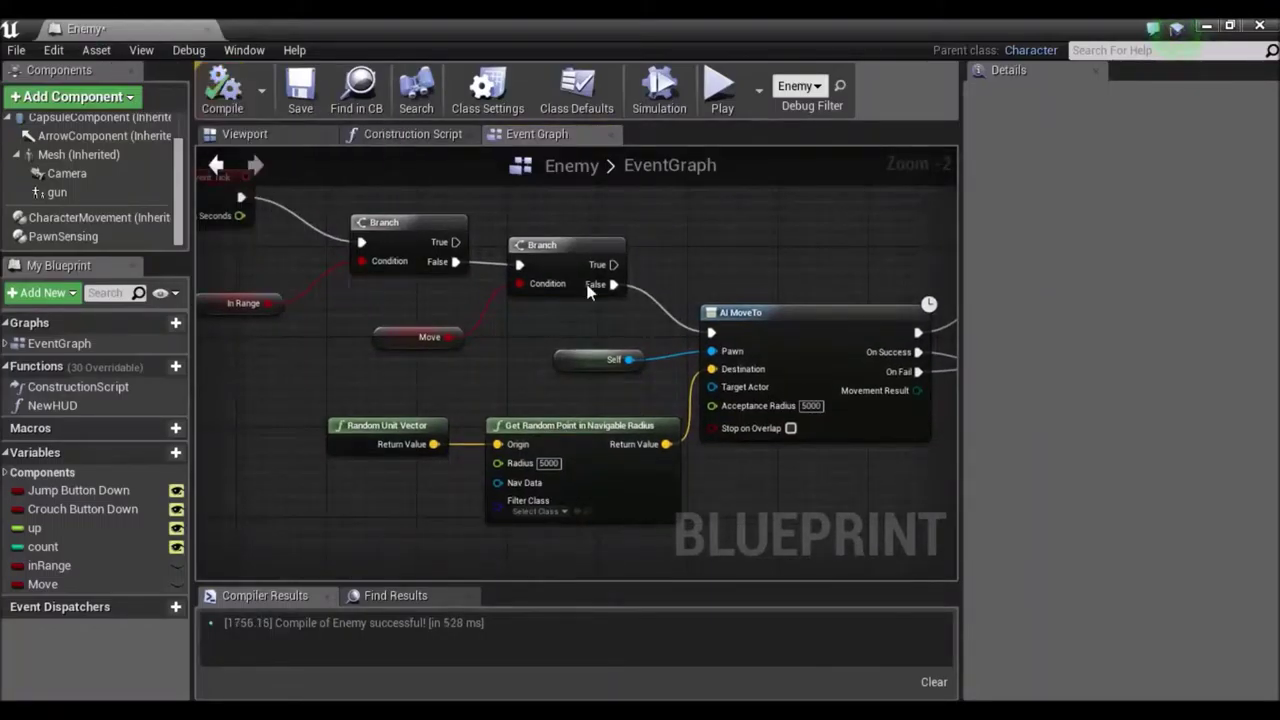
scroll(747, 260, "down", 1)
right_click_drag(739, 251, 475, 392)
scroll(468, 390, "down", 1)
right_click_drag(670, 437, 595, 391)
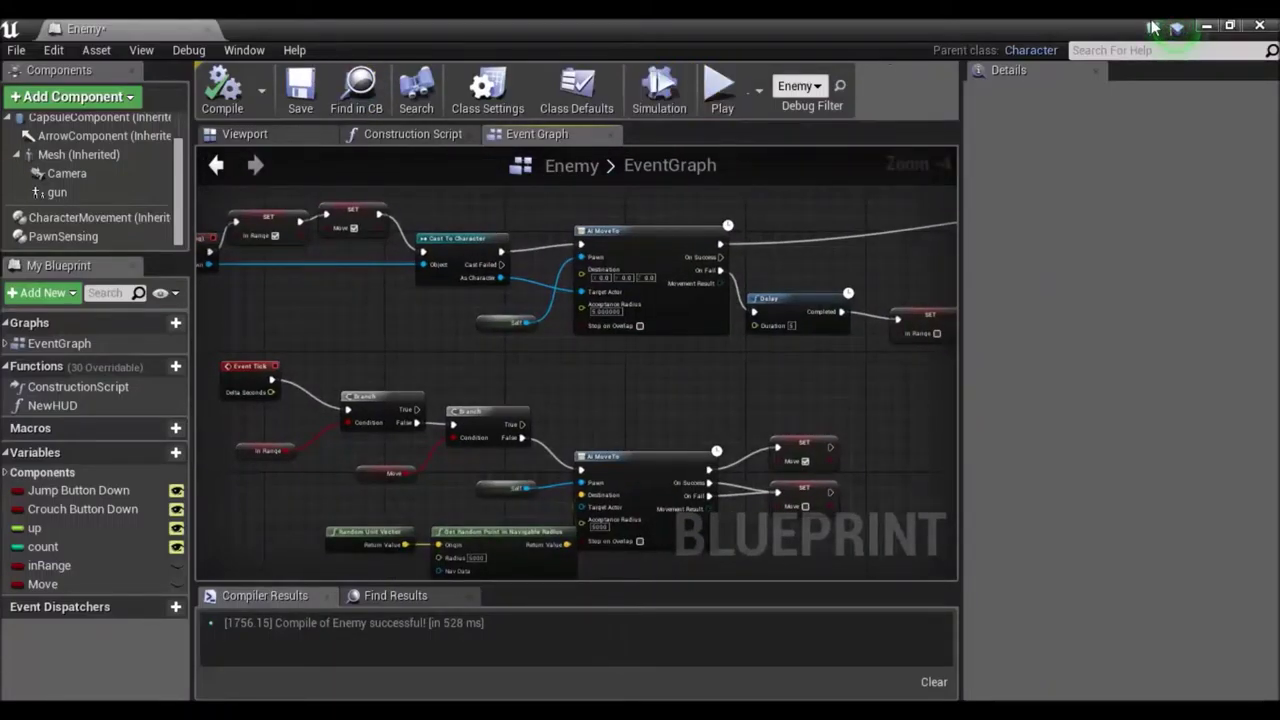
right_click_drag(777, 264, 562, 284)
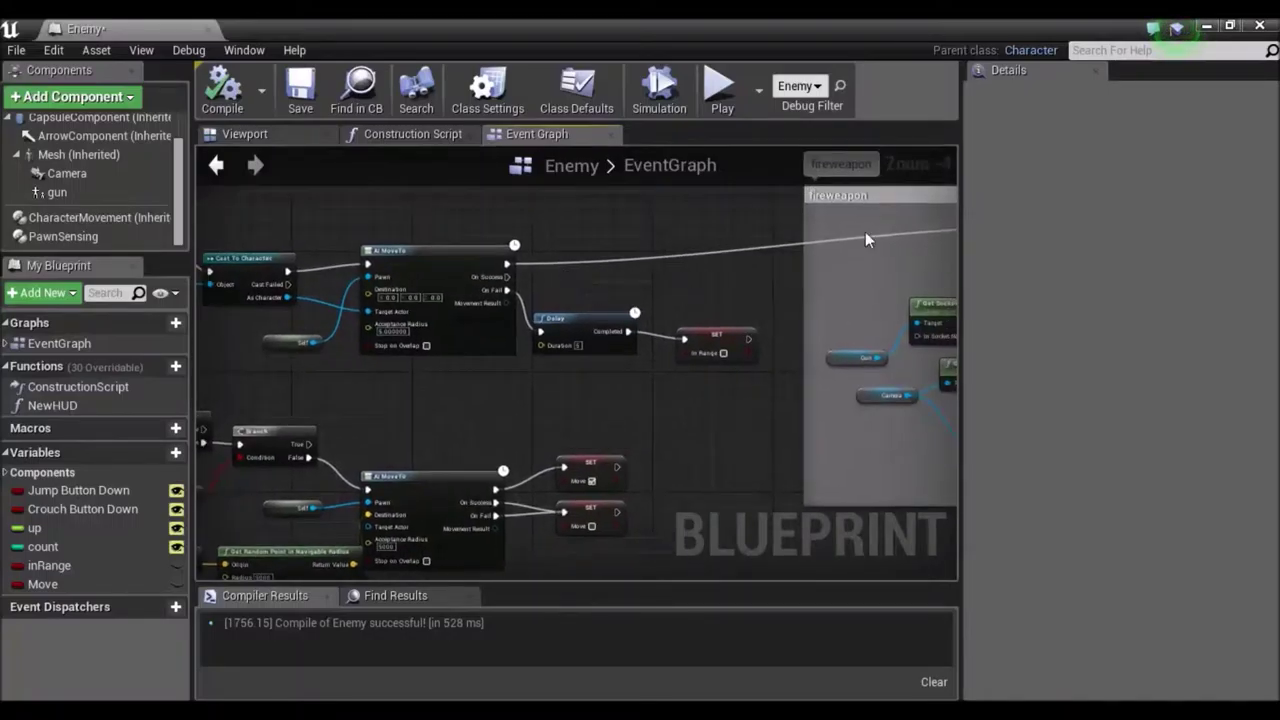
Step: Play-test the level in the editor despite the compiler error prompt, approach the enemy to check its behaviour, and stop the session
left_click(1209, 26)
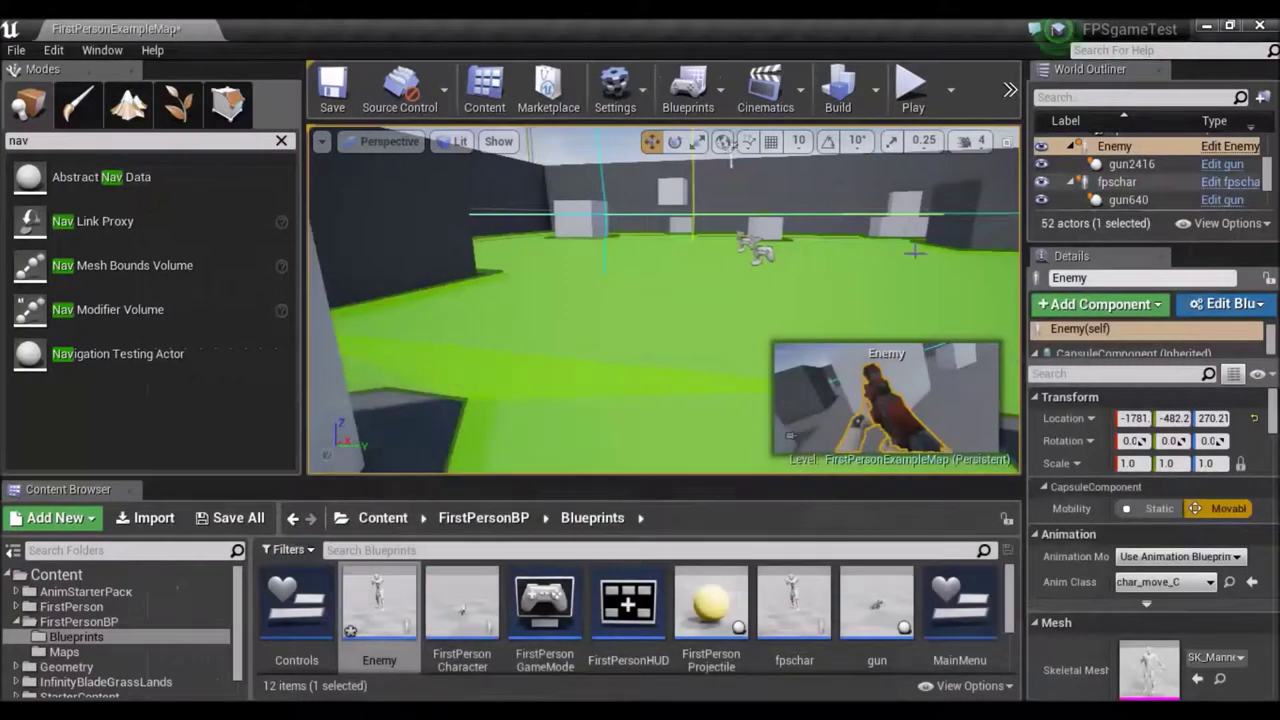
left_click(898, 92)
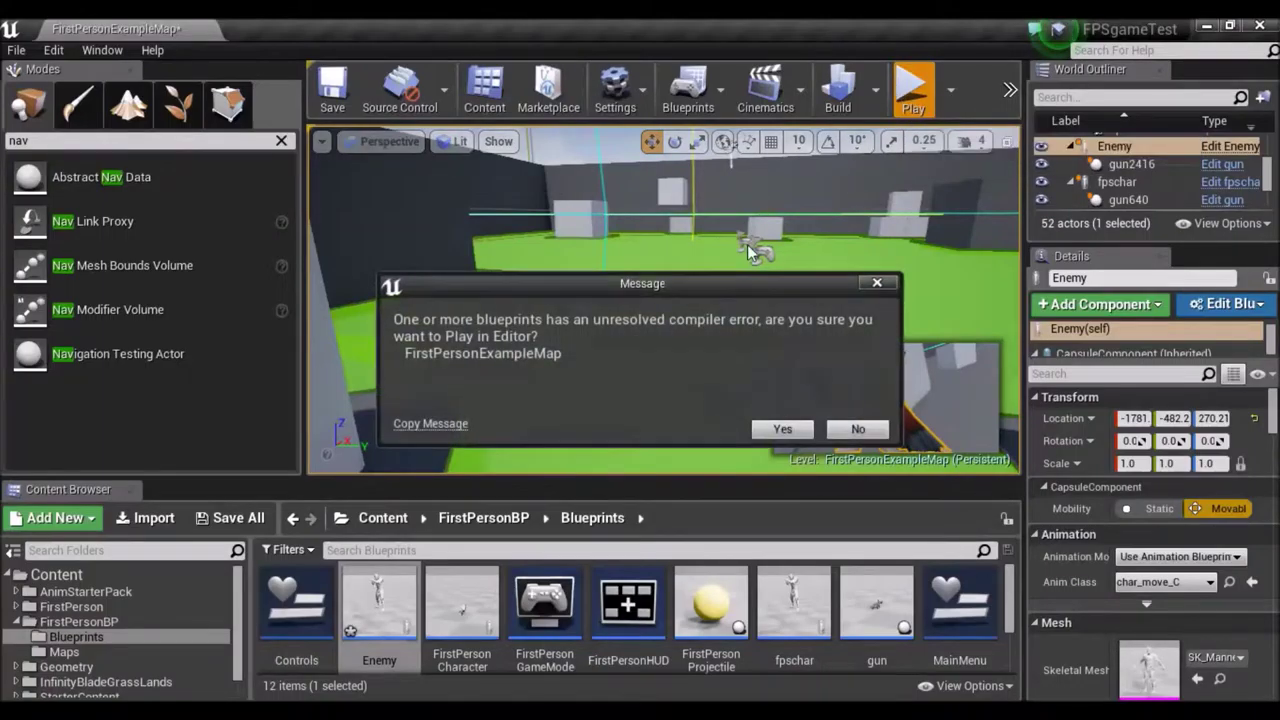
left_click(776, 428)
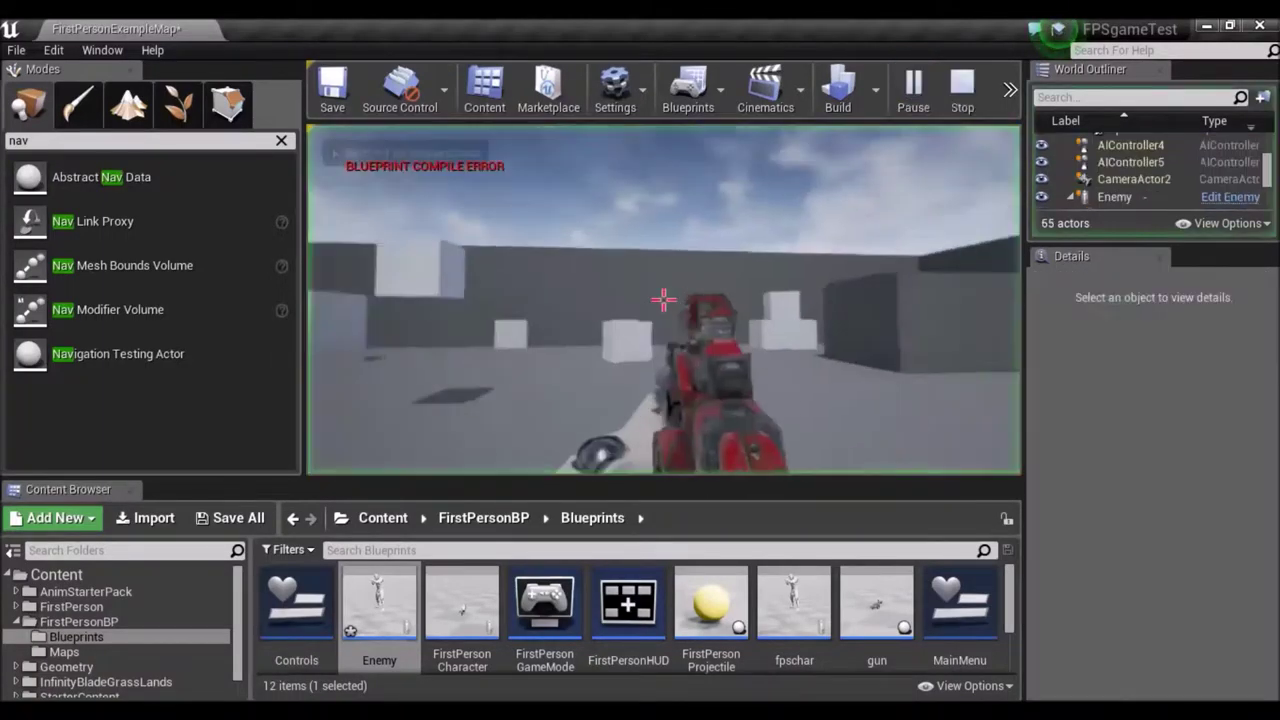
key("w")
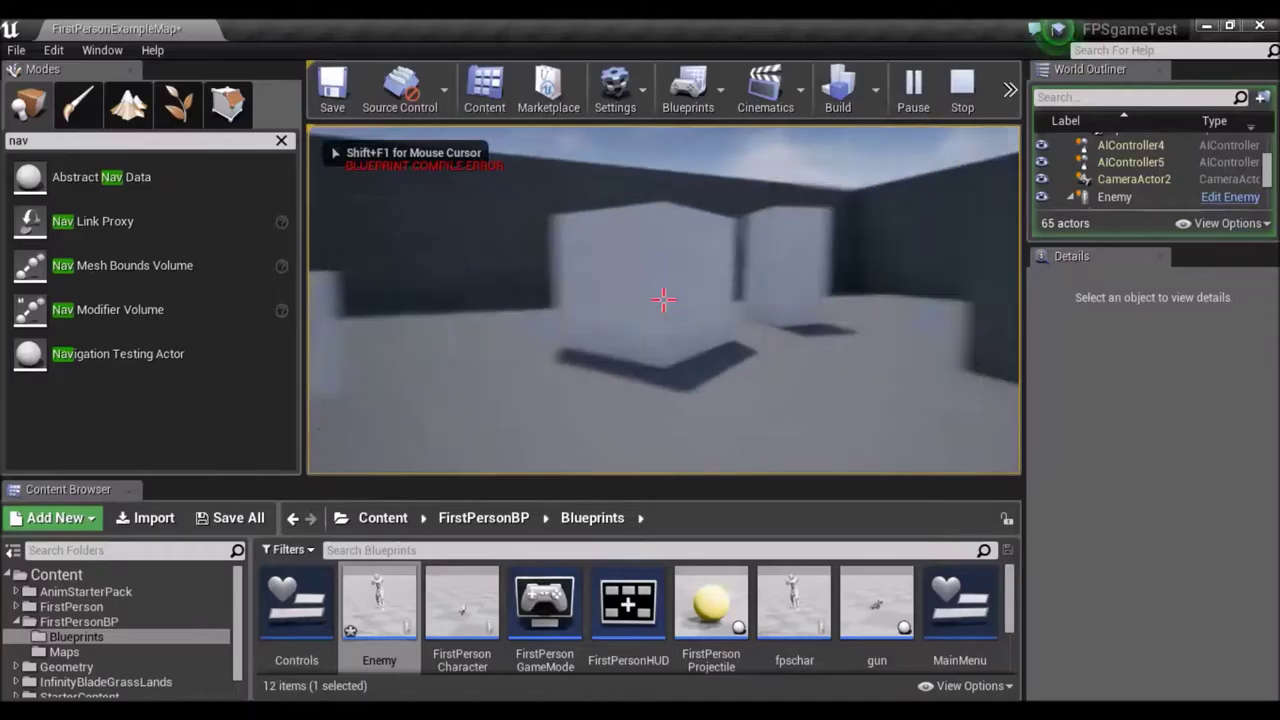
key("w")
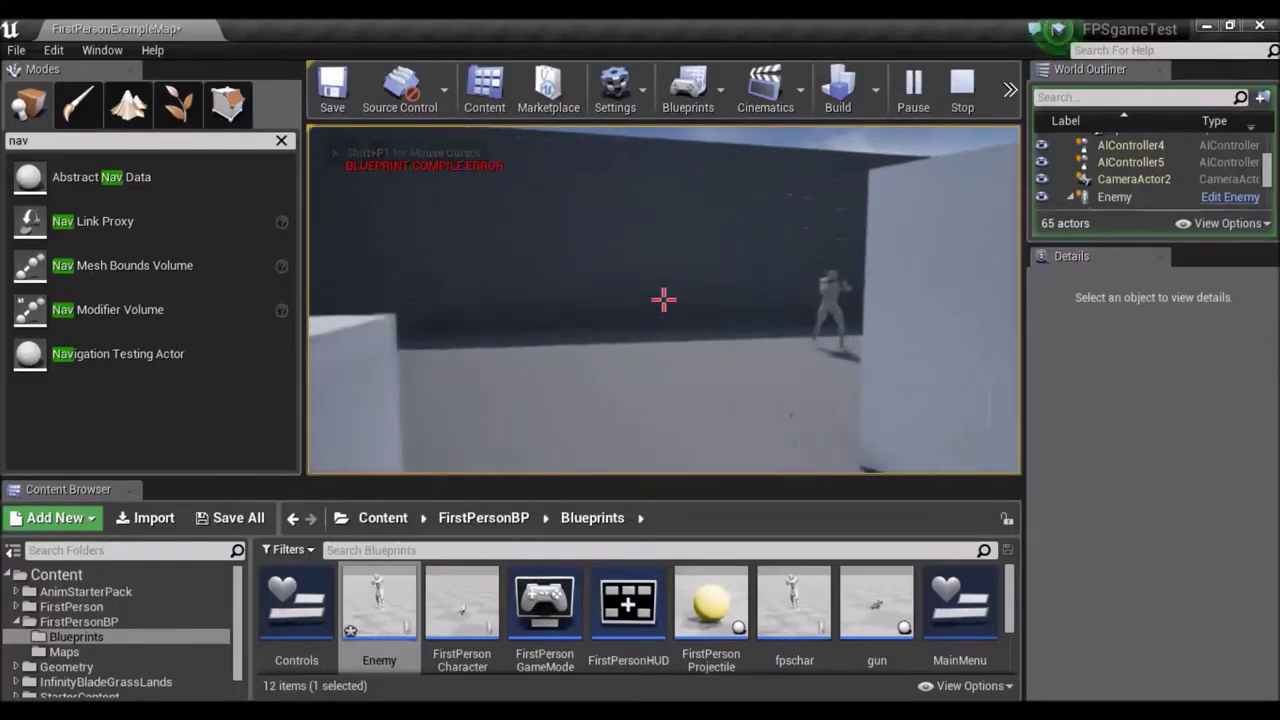
key("s")
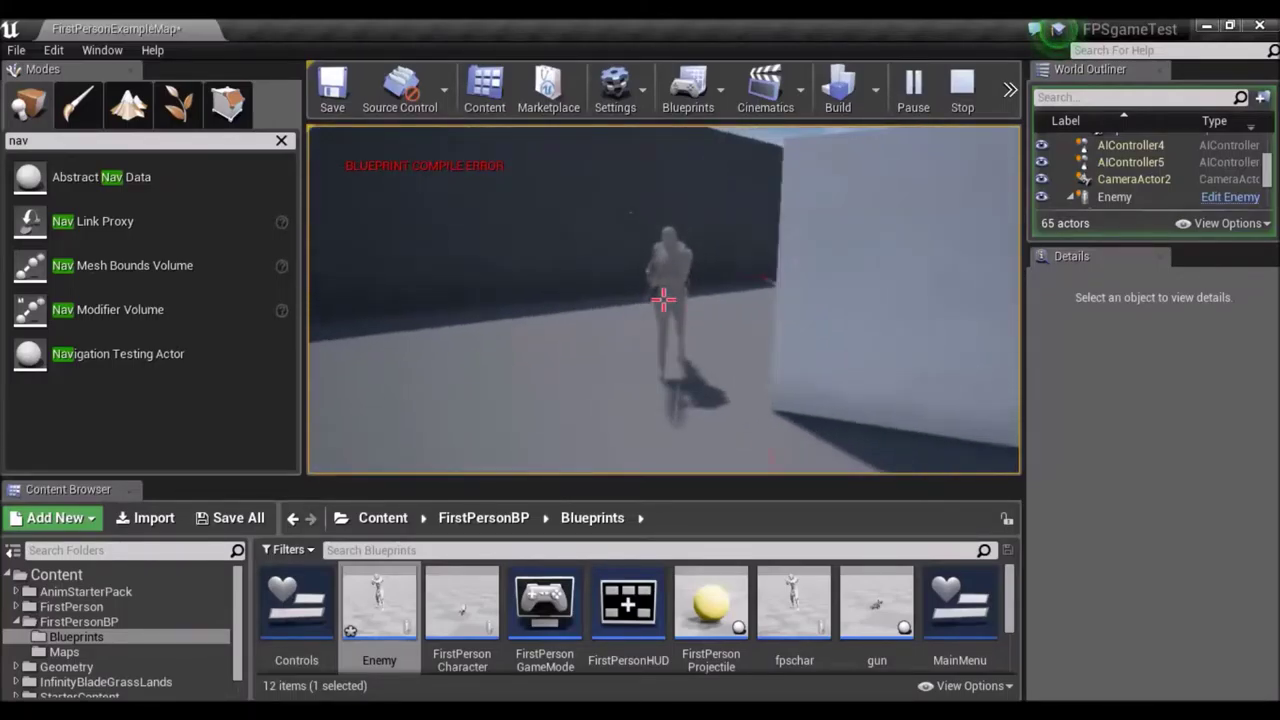
key("s")
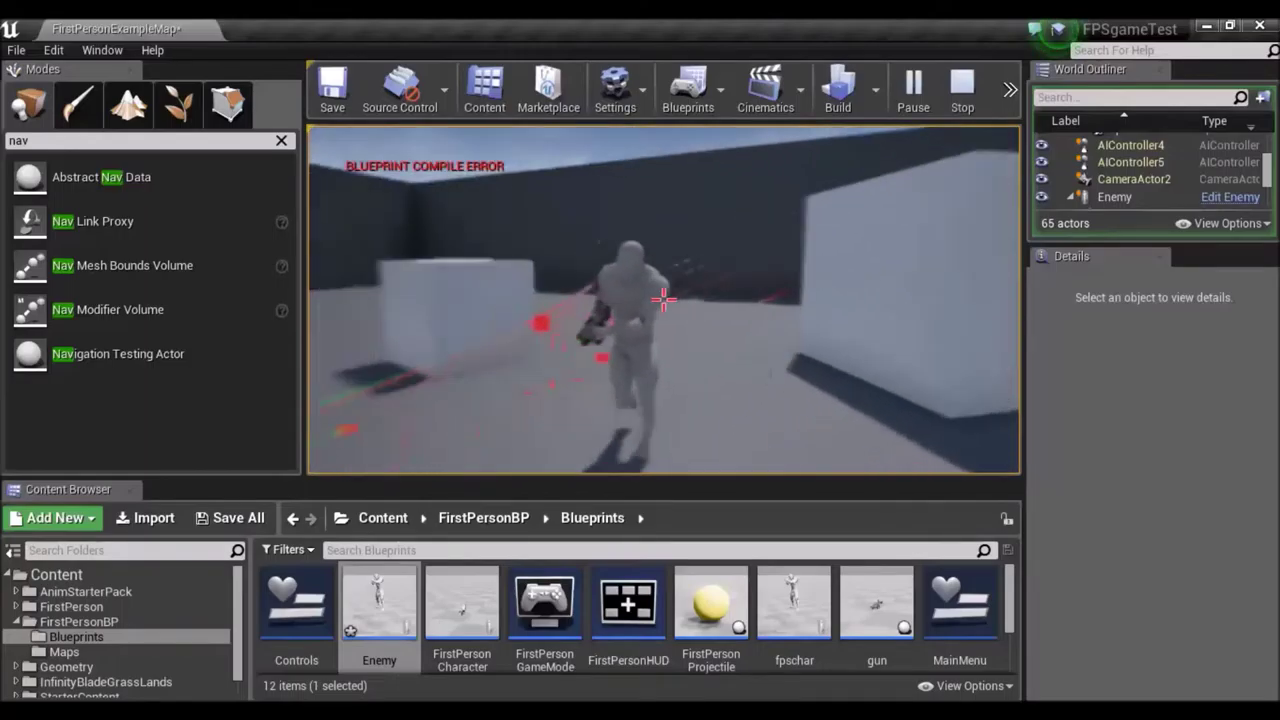
key("shift+F1")
key("Escape")
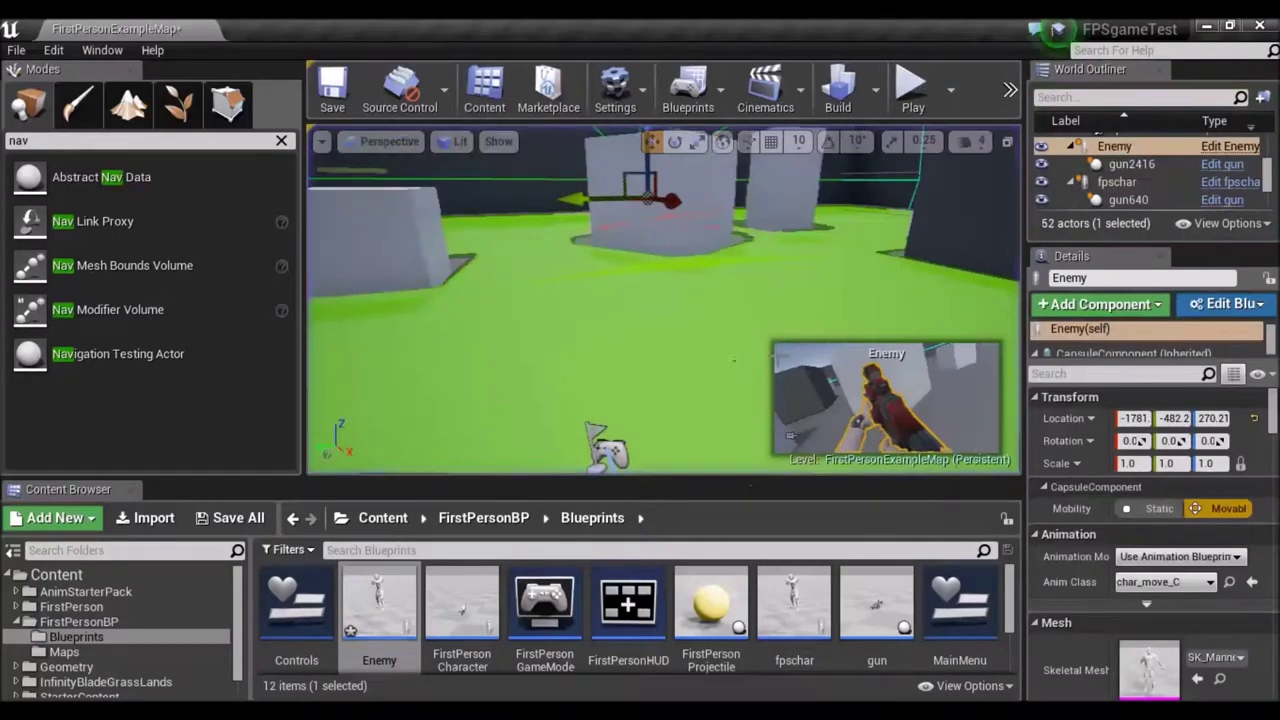
Step: Reopen the Enemy blueprint and shift the Random Unit Vector and Get Random Point in Navigable Radius nodes away from AI MoveTo
double_click(379, 600)
right_click_drag(563, 581, 557, 437)
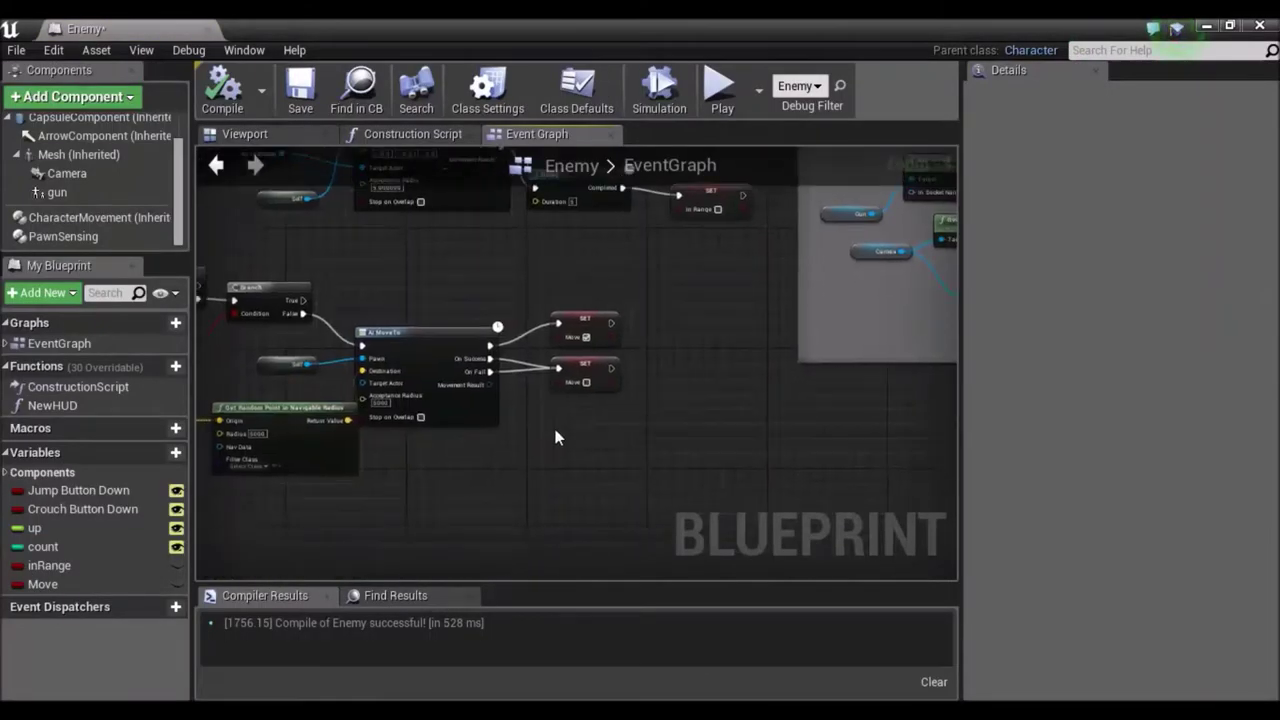
right_click_drag(268, 449, 529, 409)
left_click(550, 370)
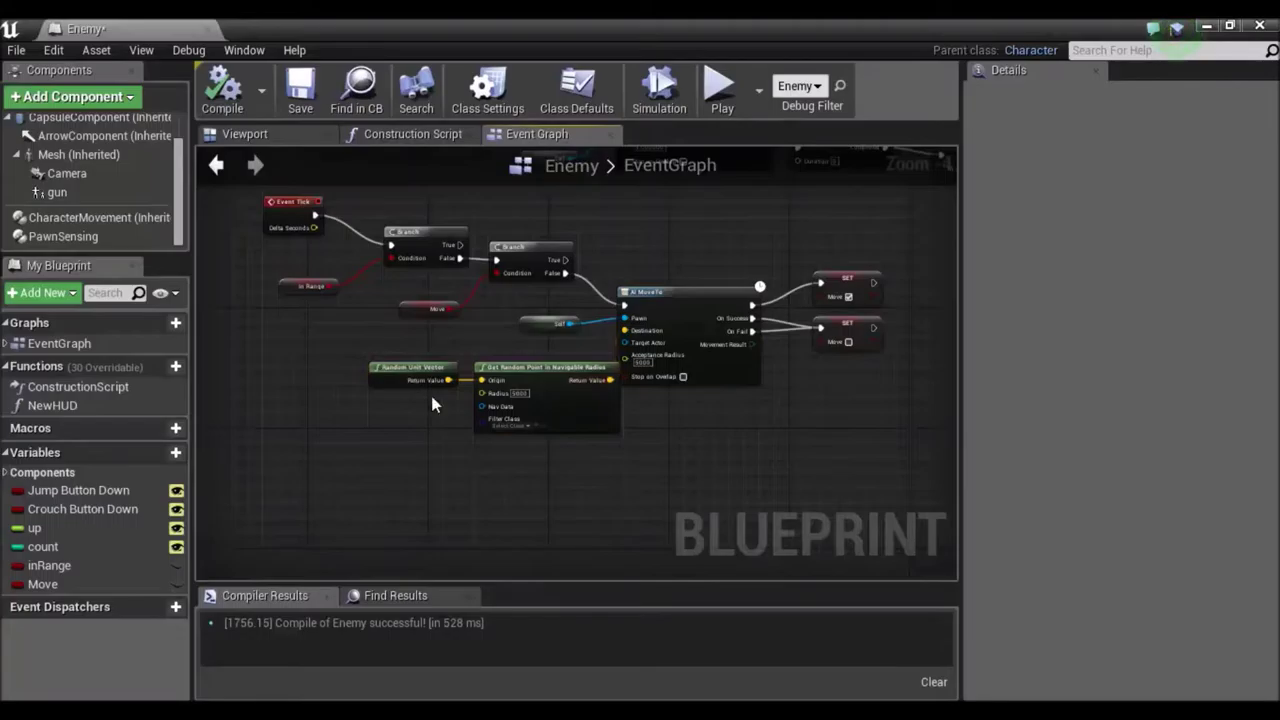
left_click_drag(533, 354, 365, 448)
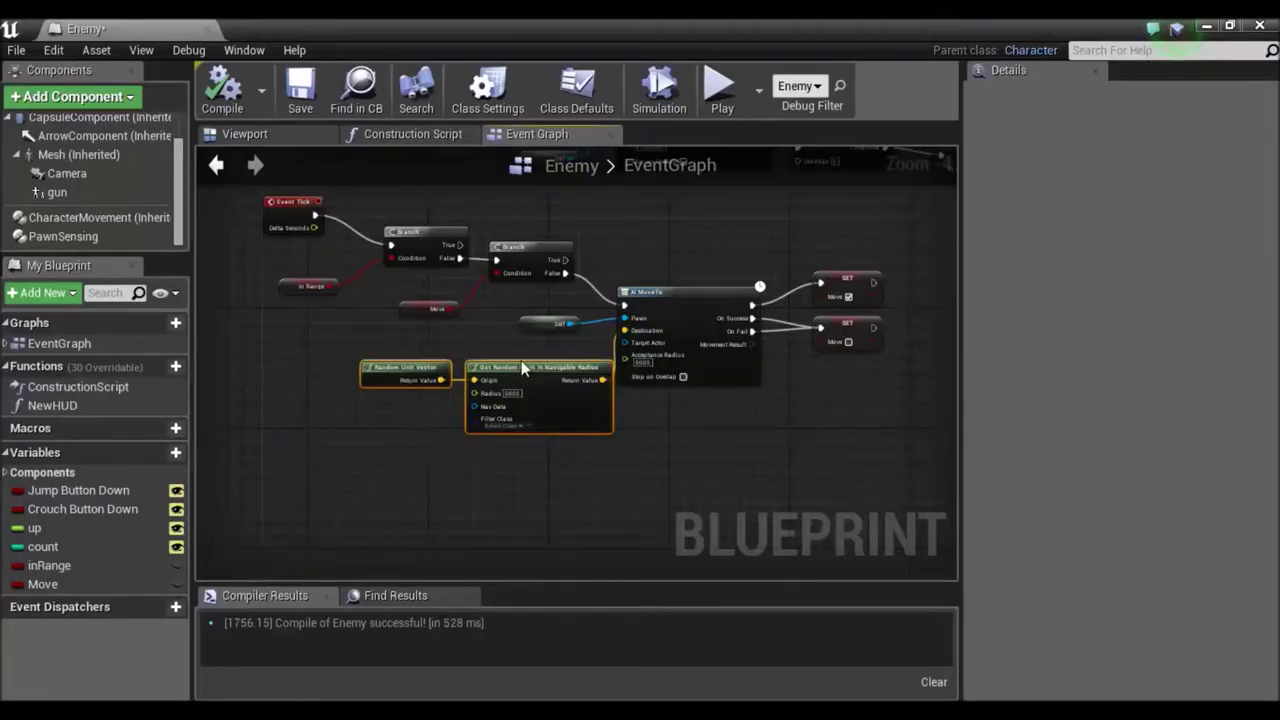
left_click_drag(547, 362, 495, 354)
left_click(610, 500)
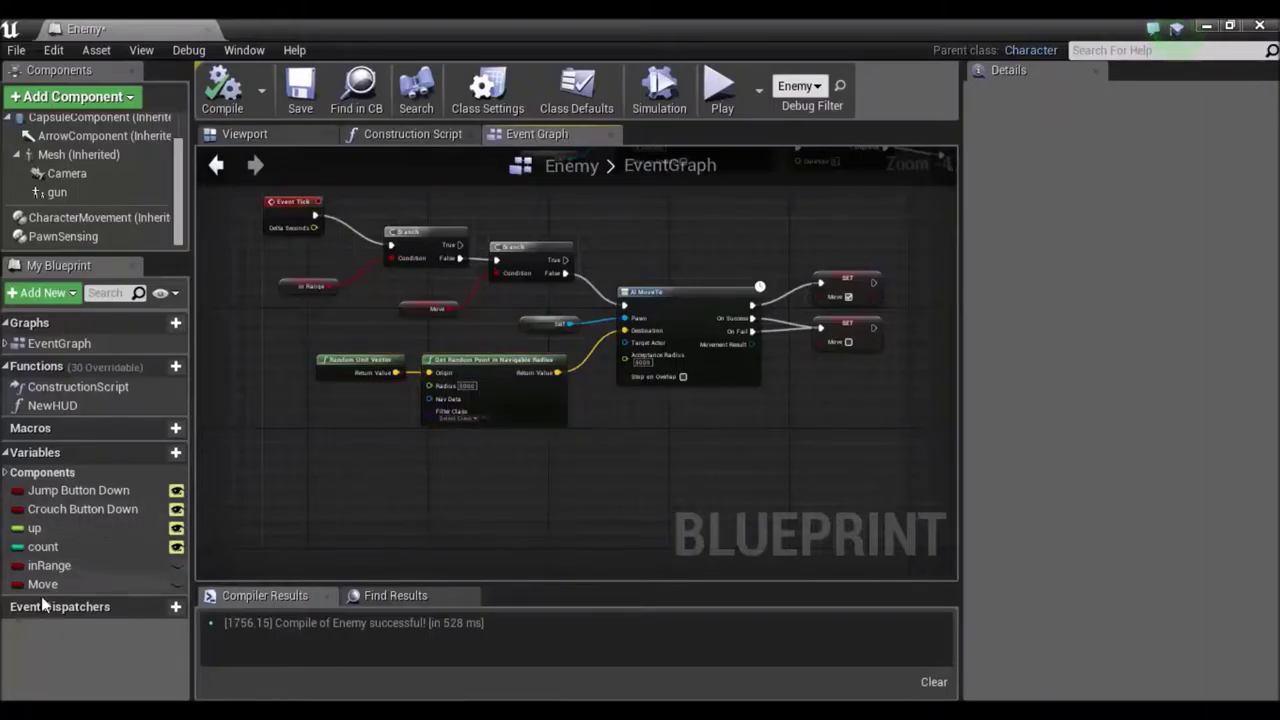
Step: Check the Move variable's default value and nudge the OnSeePawn chain's Set Move node closer to Cast To Character
left_click(70, 588)
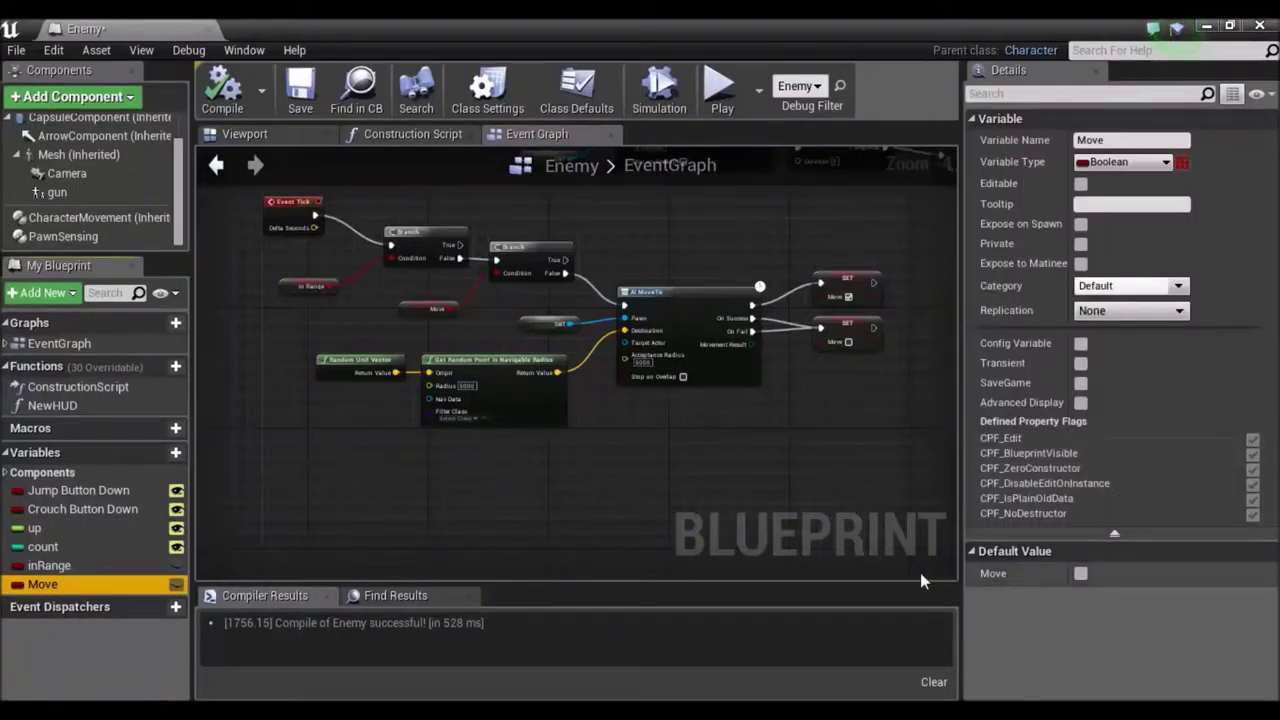
right_click_drag(697, 236, 700, 300)
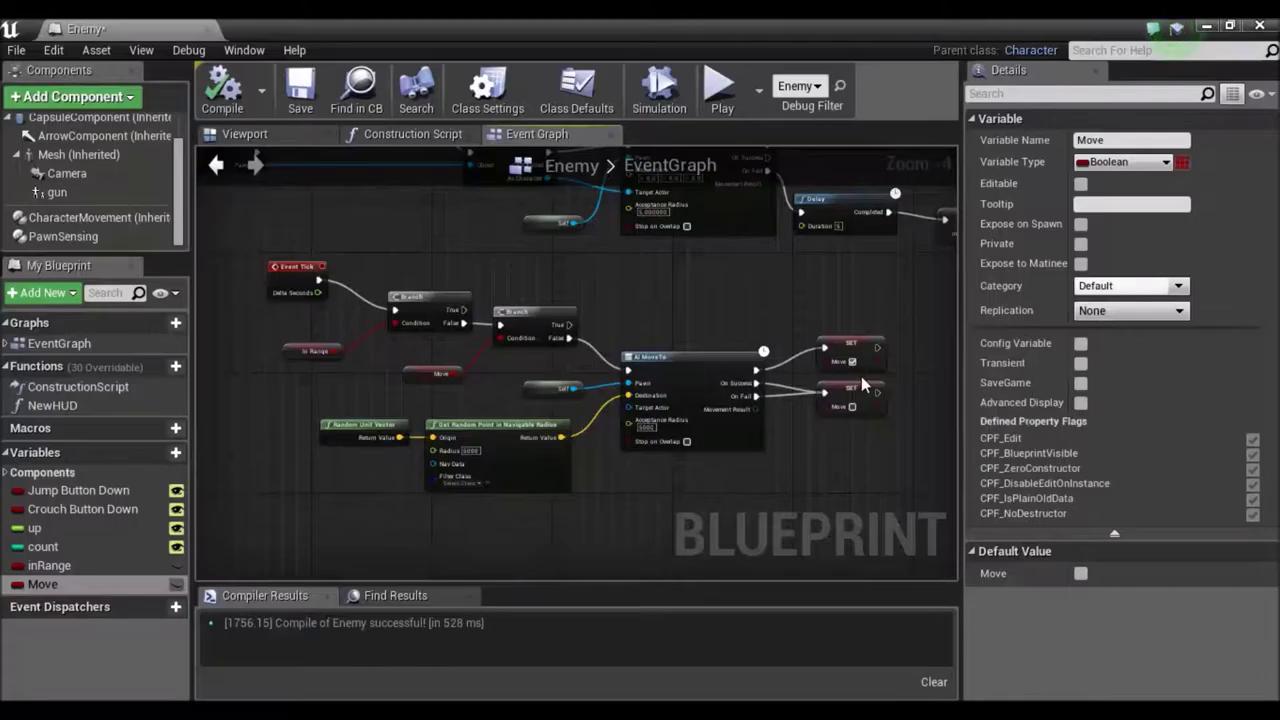
right_click_drag(541, 250, 532, 403)
left_click_drag(392, 270, 408, 268)
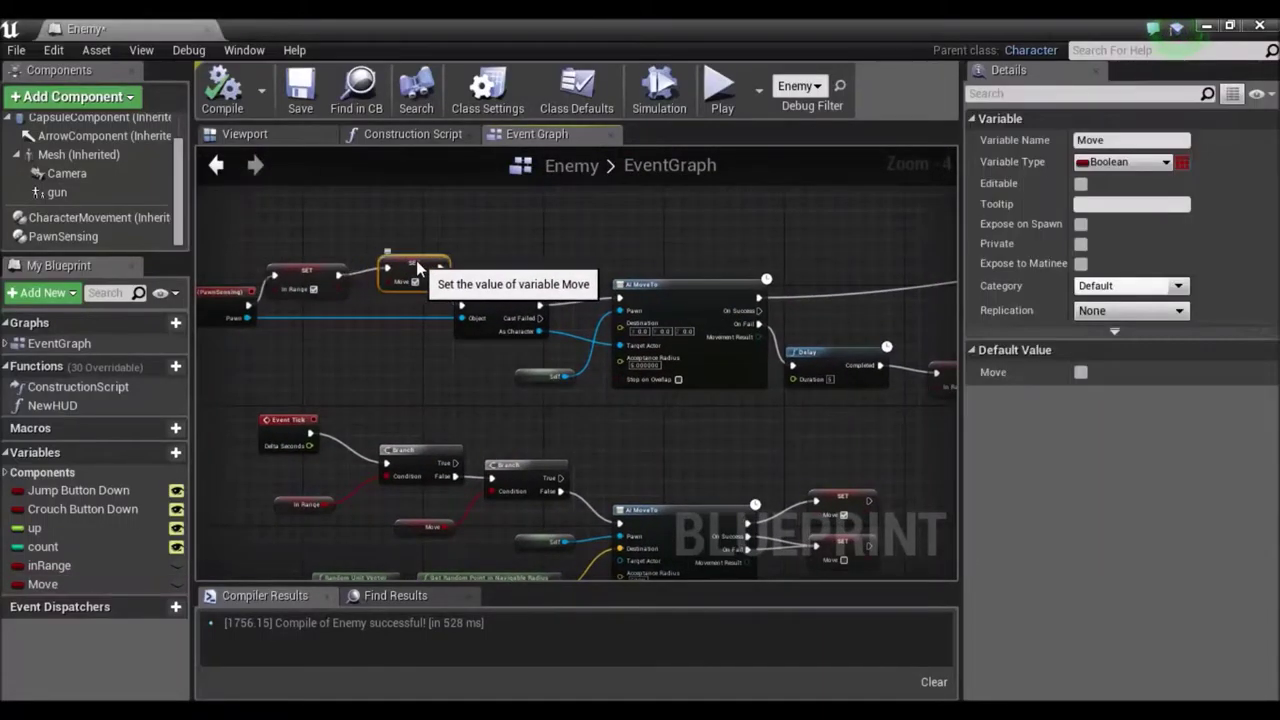
right_click_drag(462, 388, 420, 334)
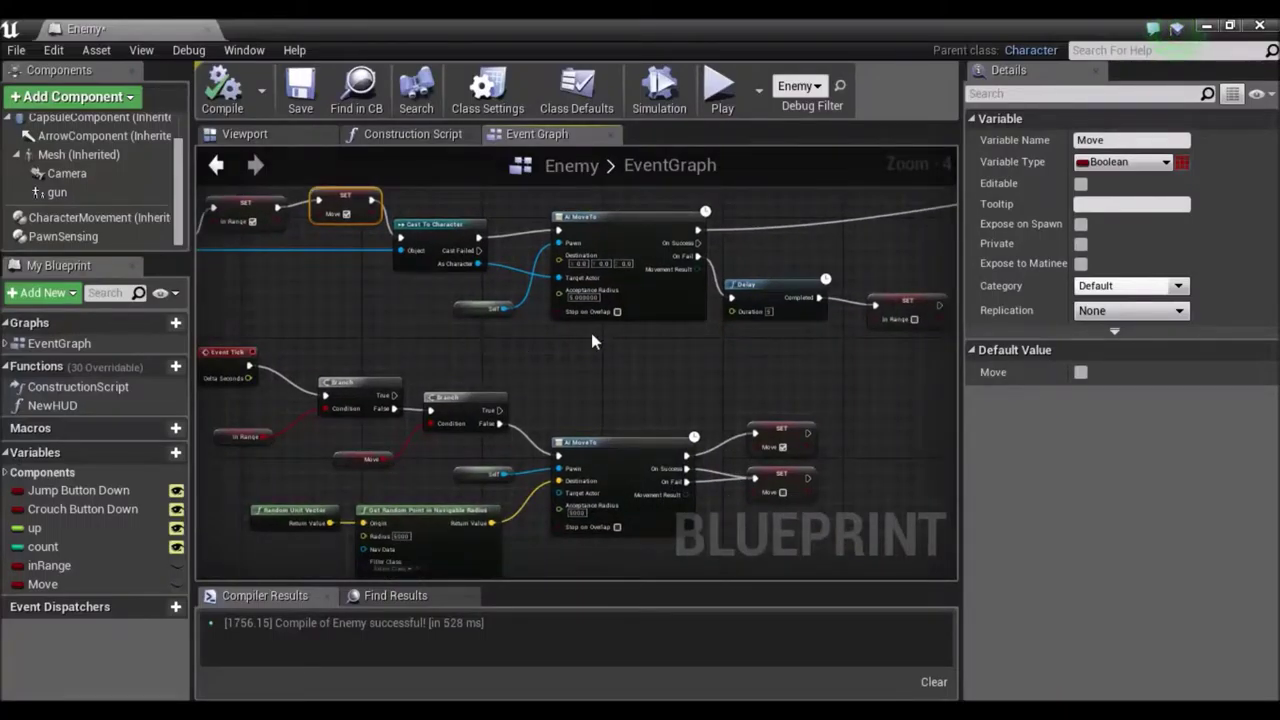
Step: Add a Set Move node with Move unchecked after the Set In Range node that follows the OnSeePawn chain's Delay
right_click_drag(888, 392, 688, 420)
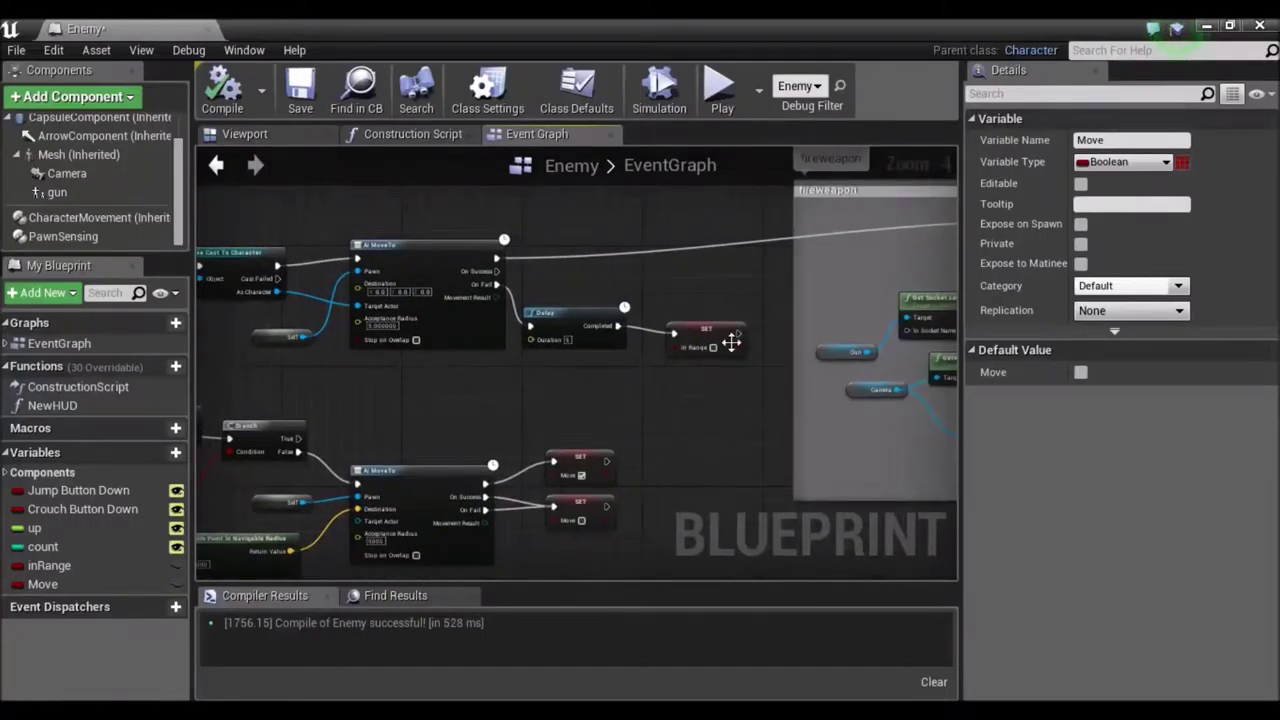
left_click_drag(718, 327, 744, 343)
type("set move")
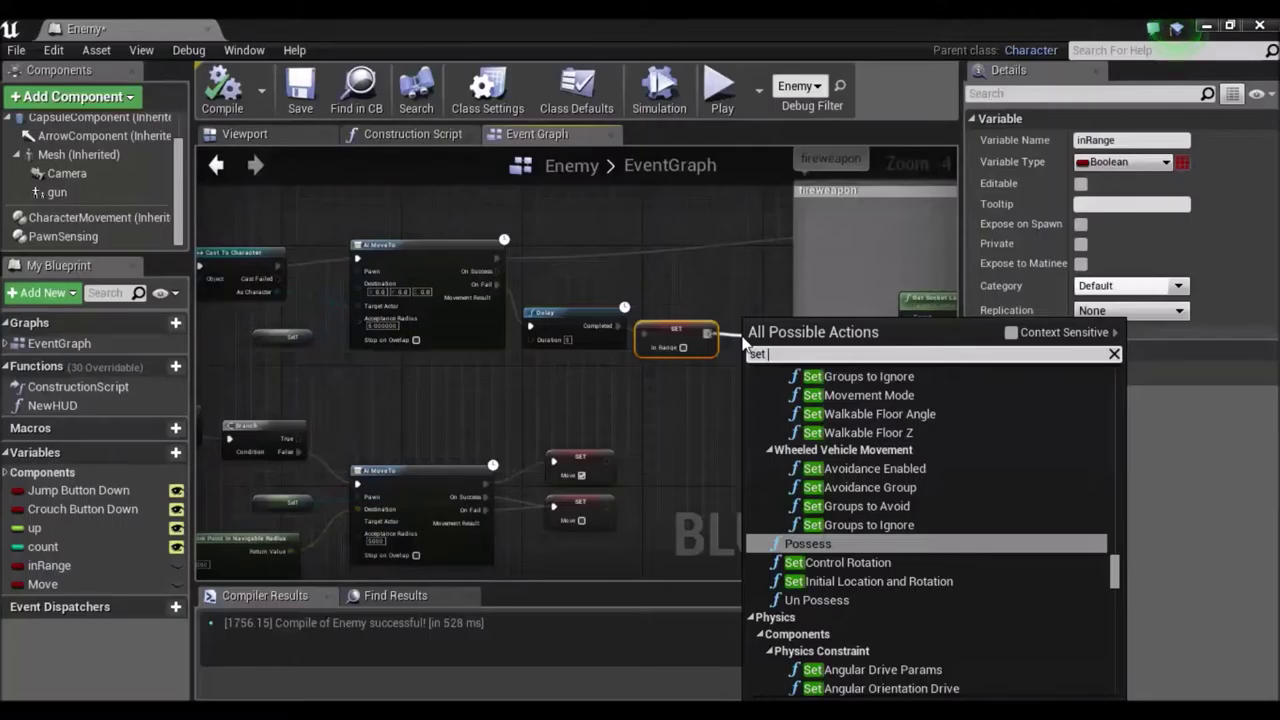
key("Return")
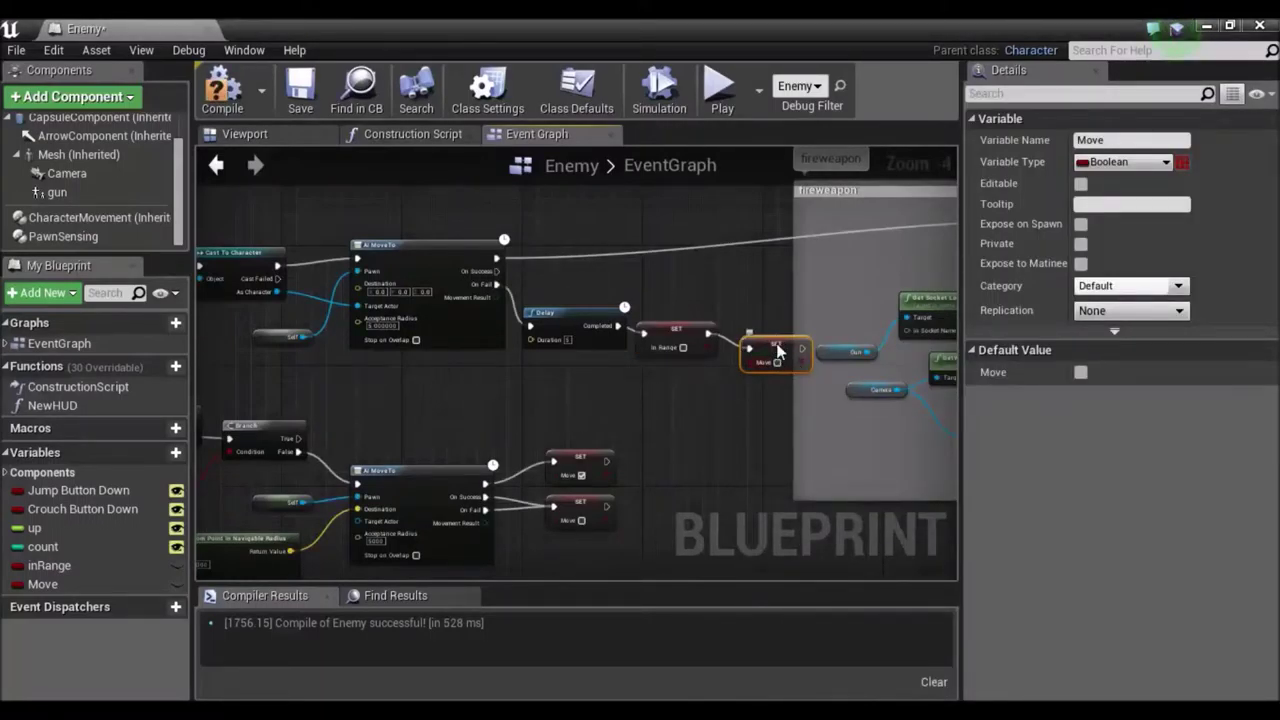
left_click_drag(778, 349, 768, 336)
right_click_drag(540, 575, 632, 472)
scroll(600, 485, "up", 2)
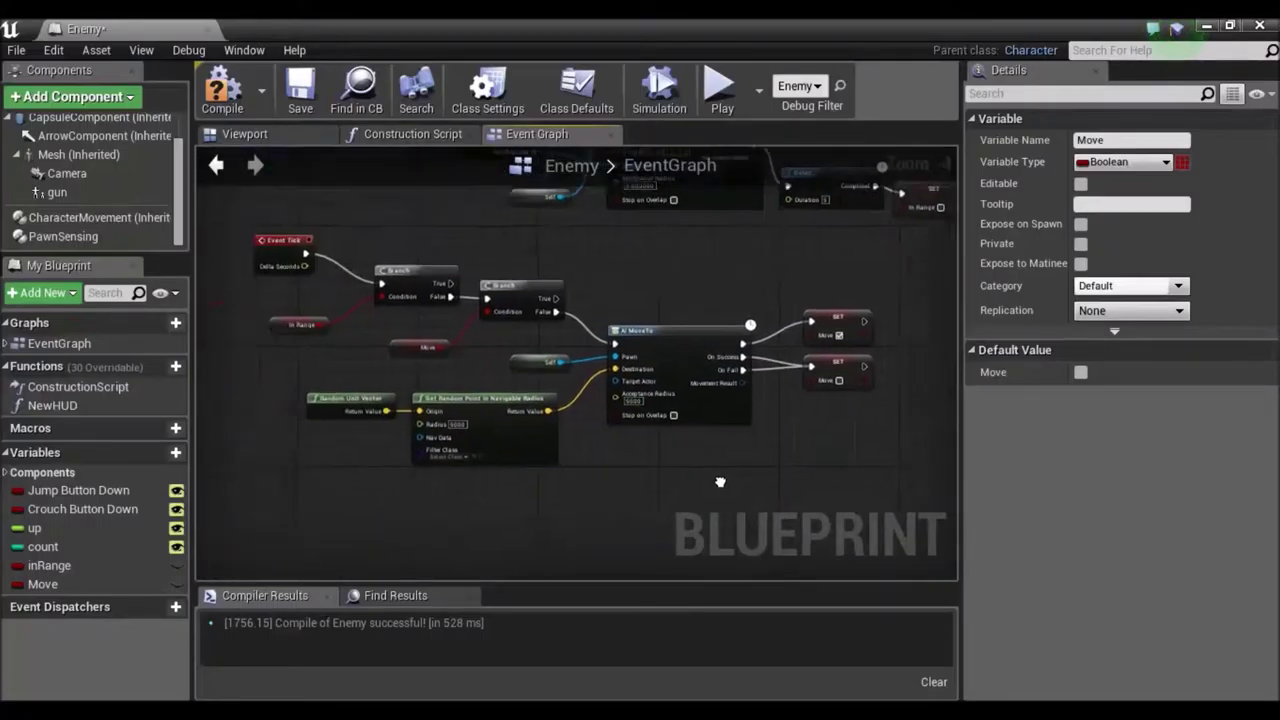
right_click_drag(574, 454, 383, 228)
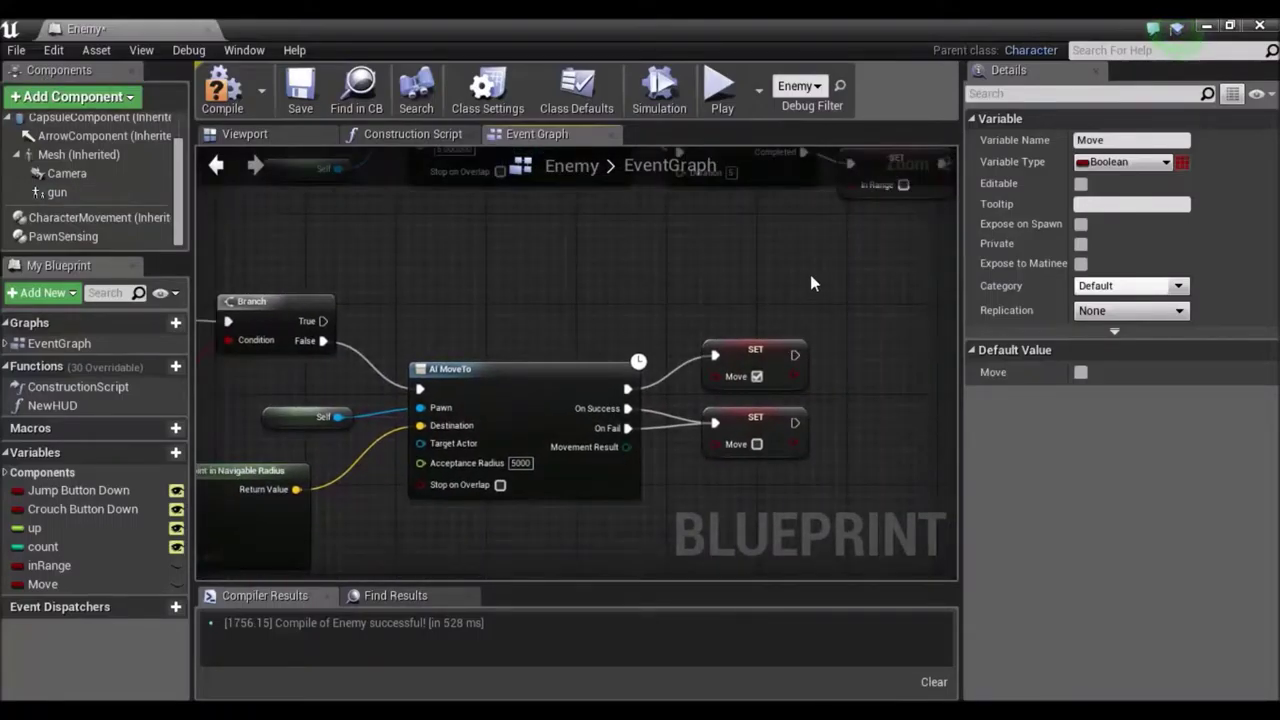
right_click_drag(895, 386, 725, 578)
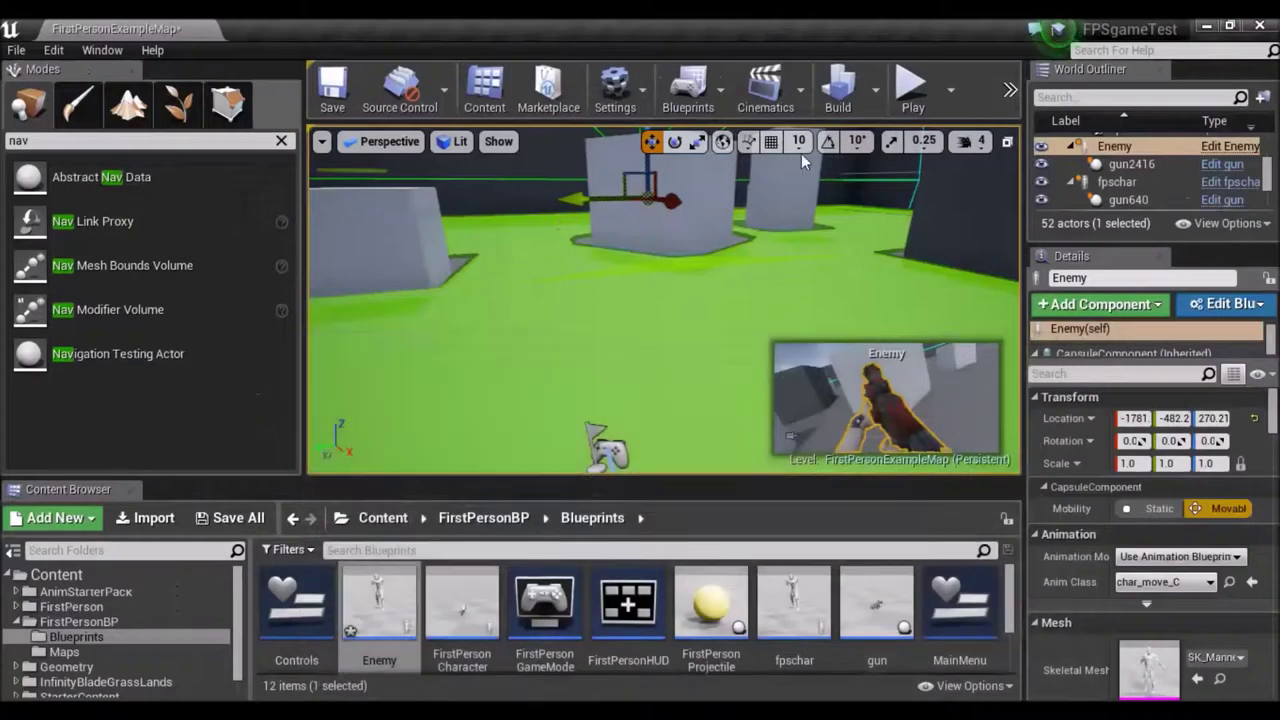
Step: Play-test the level despite the compiler error prompt, moving among the blocks to check how the enemies chase, shoot and roam
left_click(908, 99)
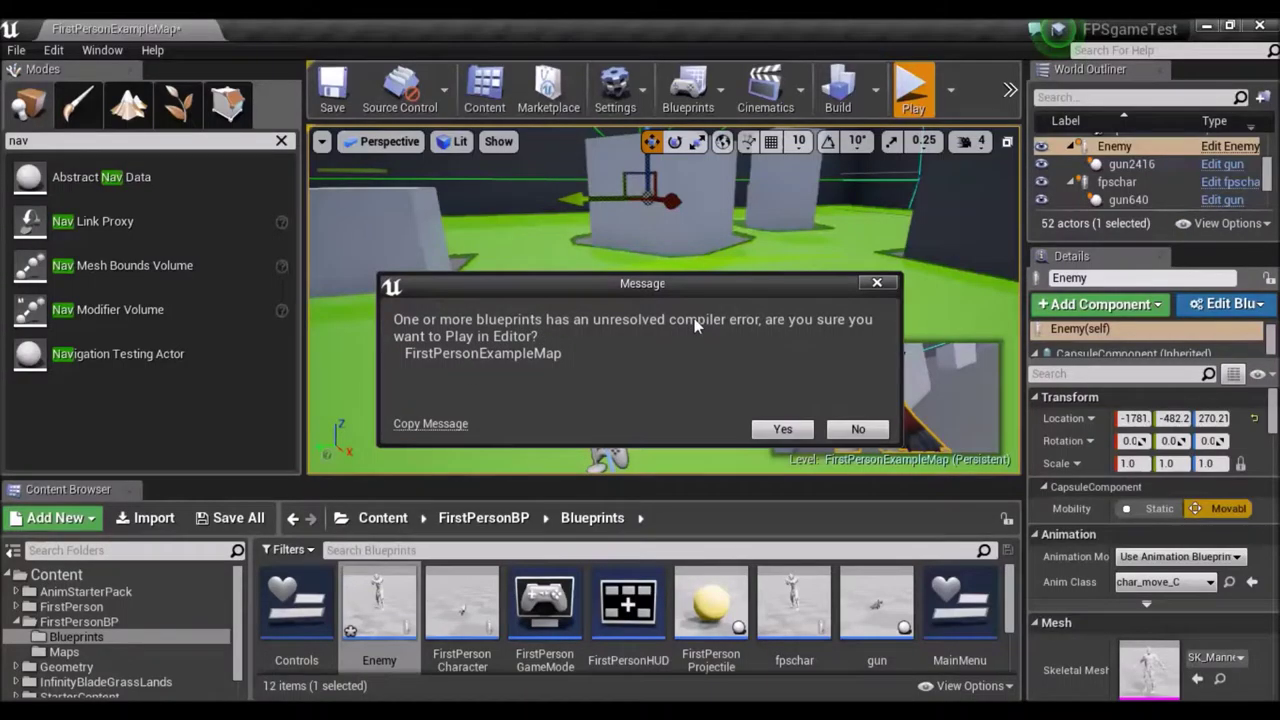
left_click(783, 429)
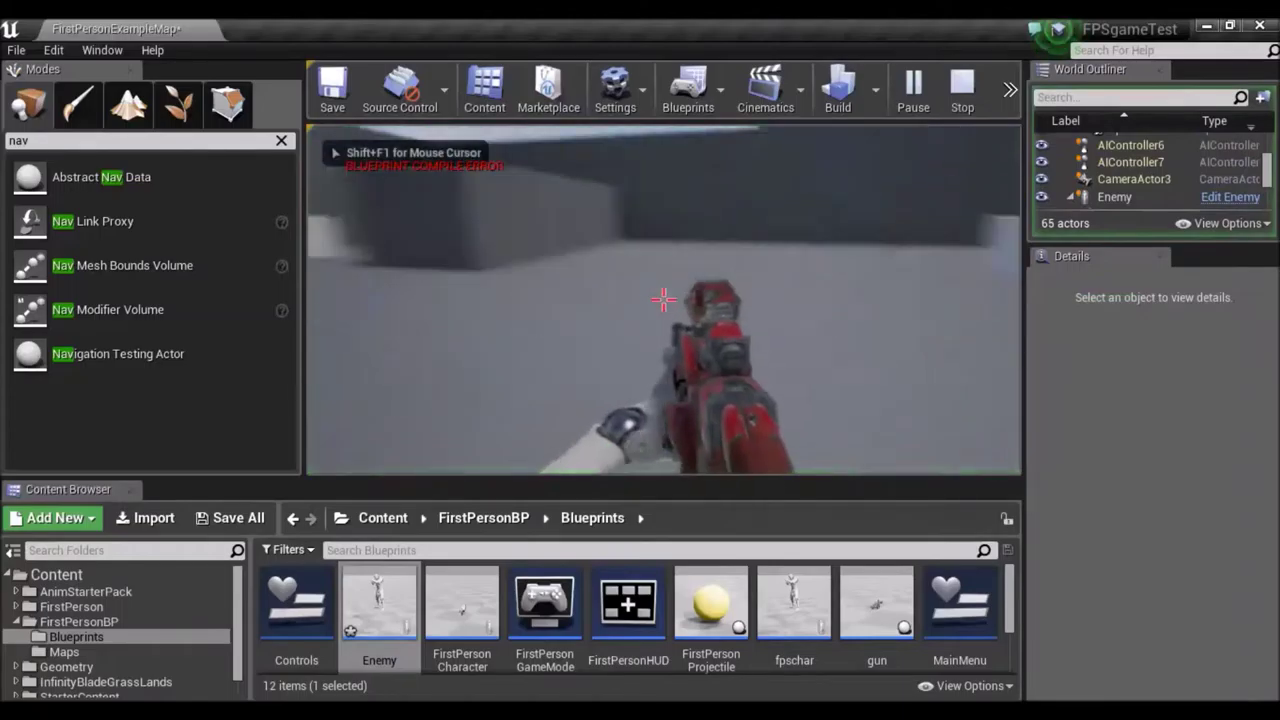
key("w")
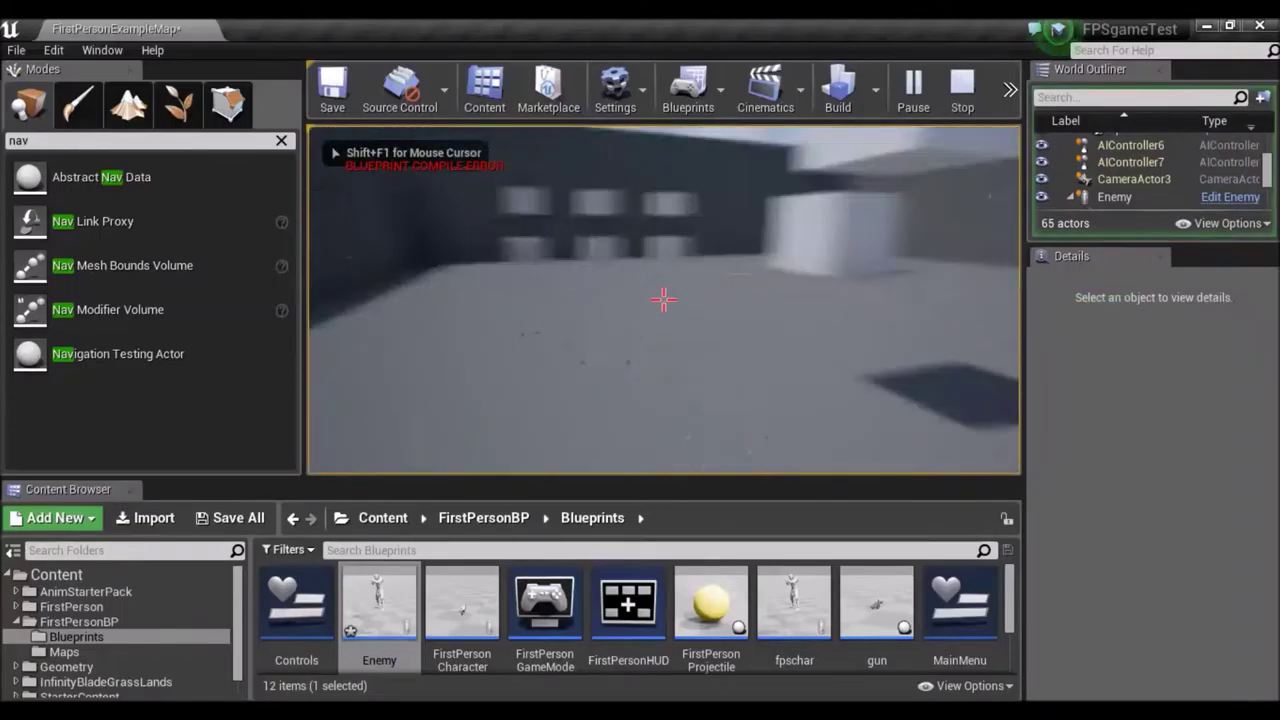
key("w")
left_click(663, 299)
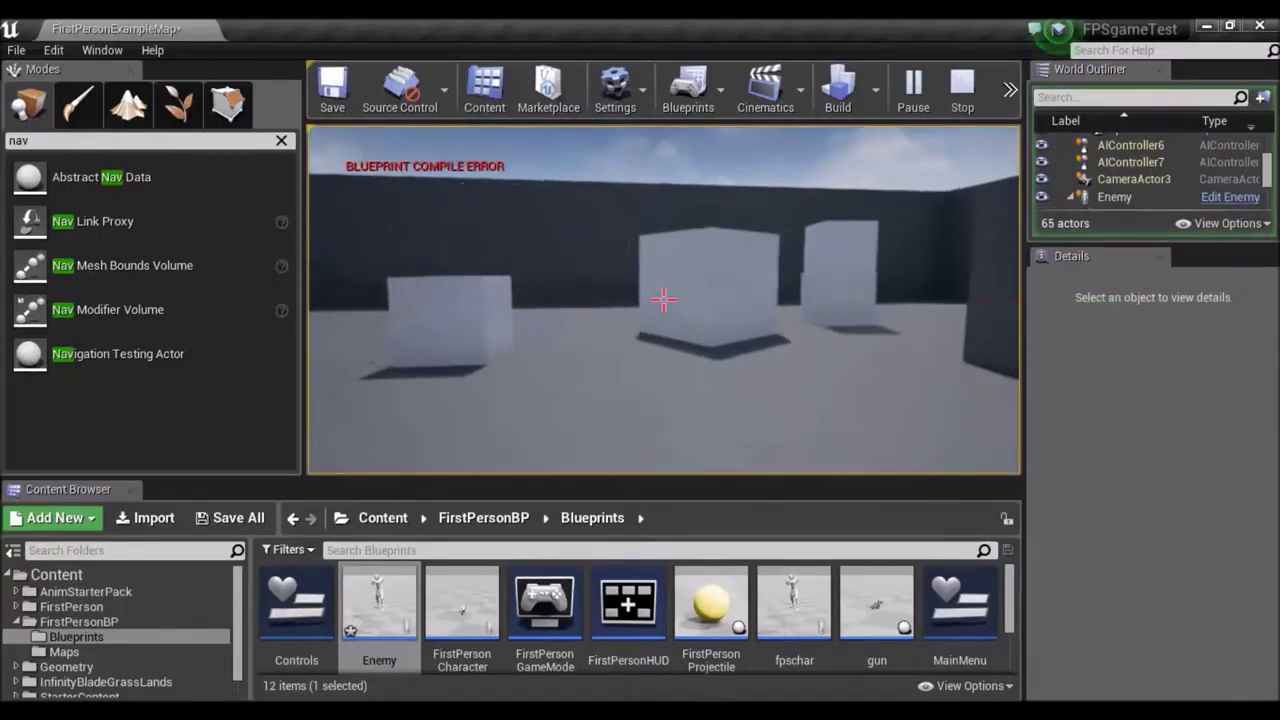
left_click(663, 299)
key("a")
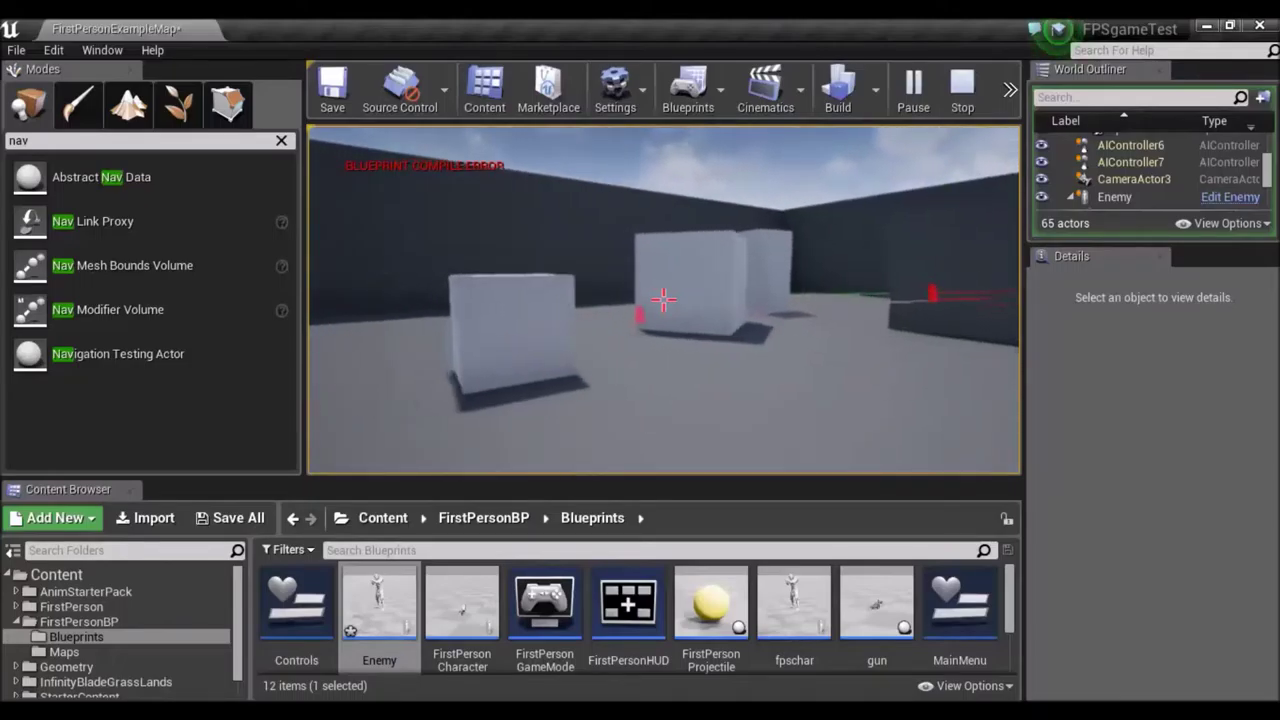
key("w")
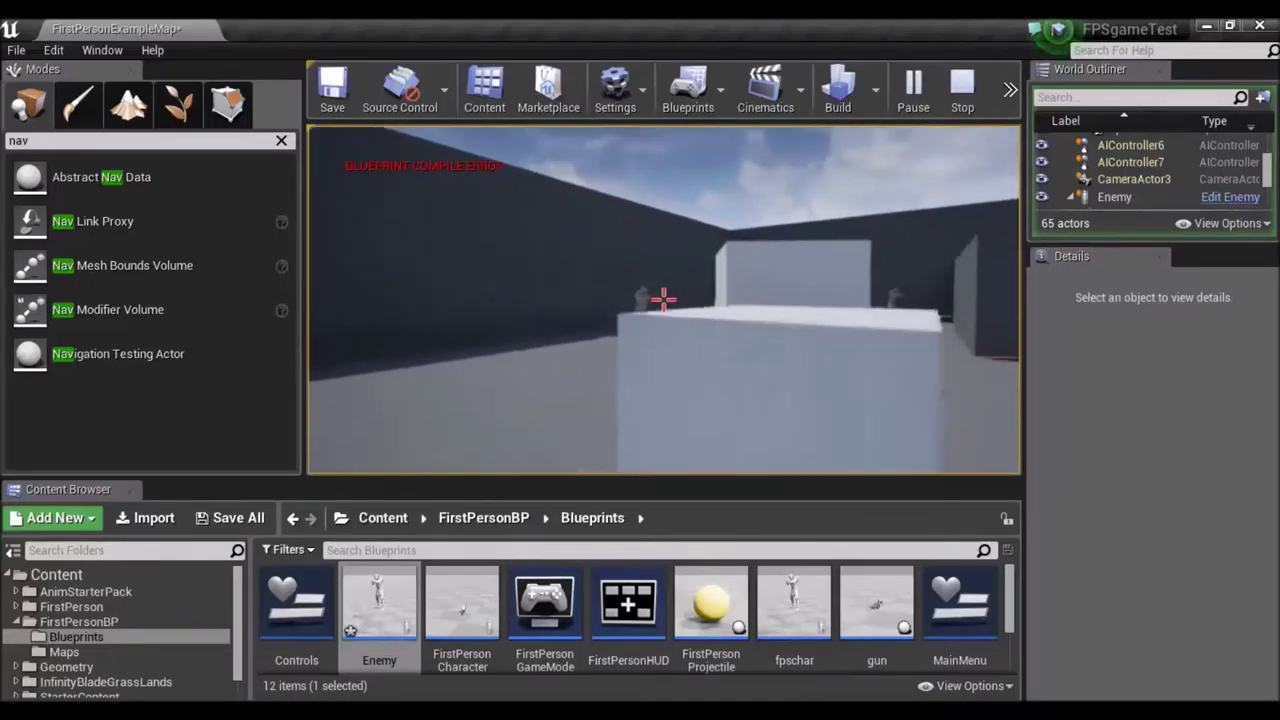
key("d")
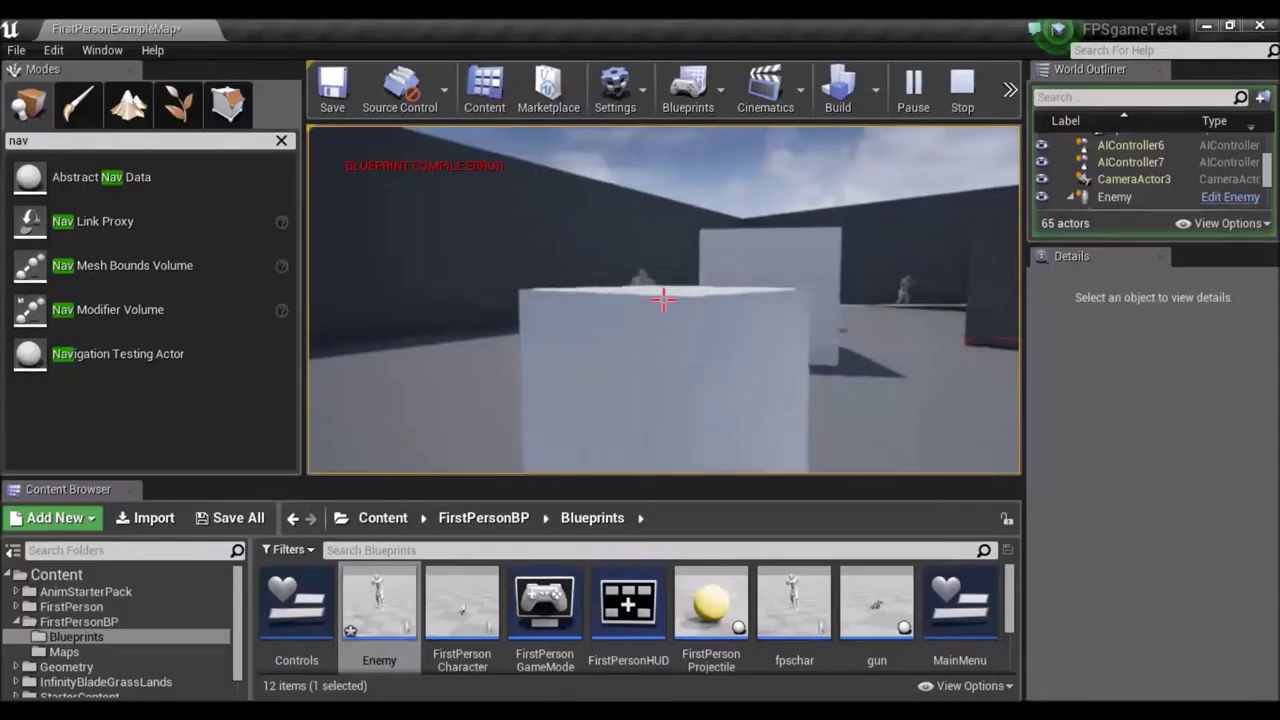
key("s")
key("d")
key("w")
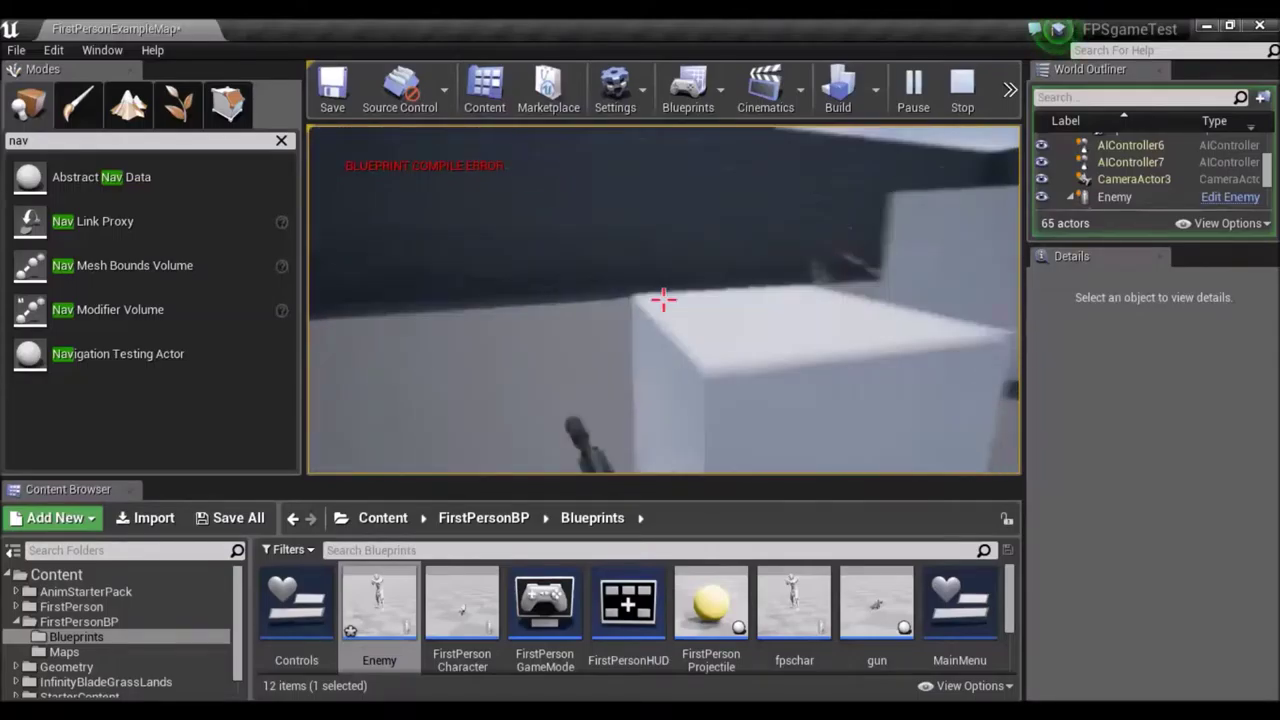
key("w")
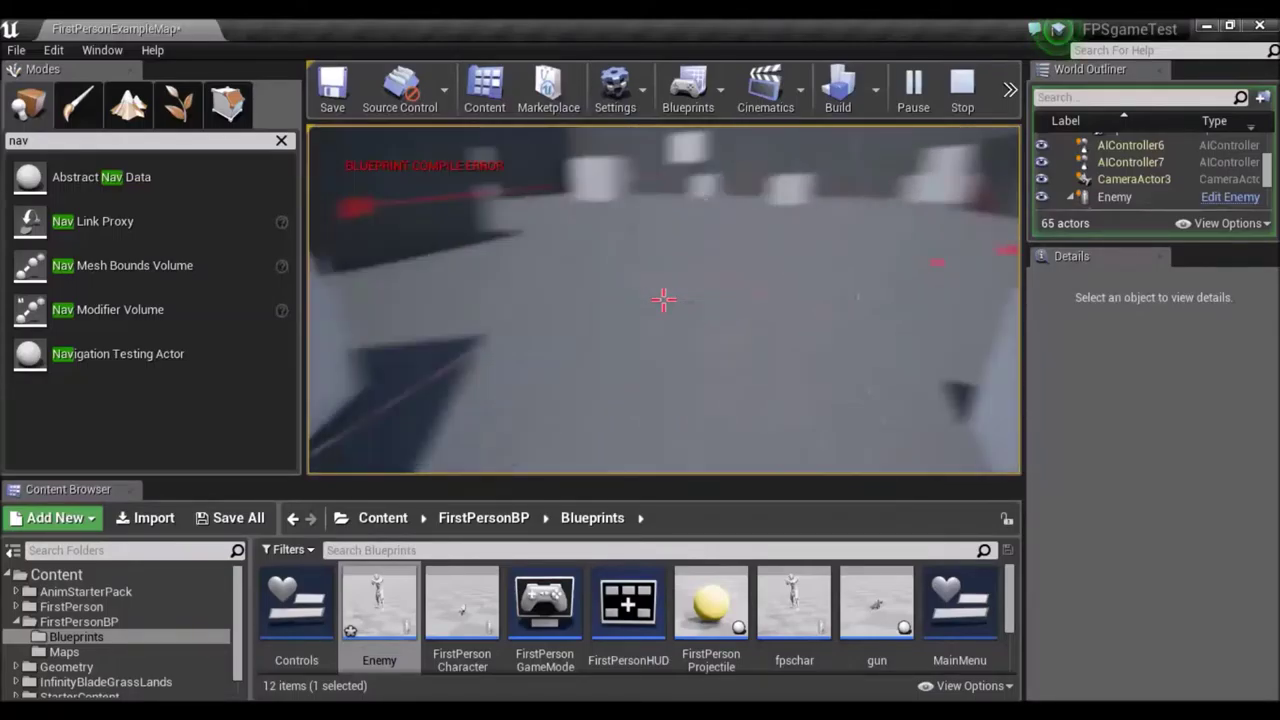
key("s")
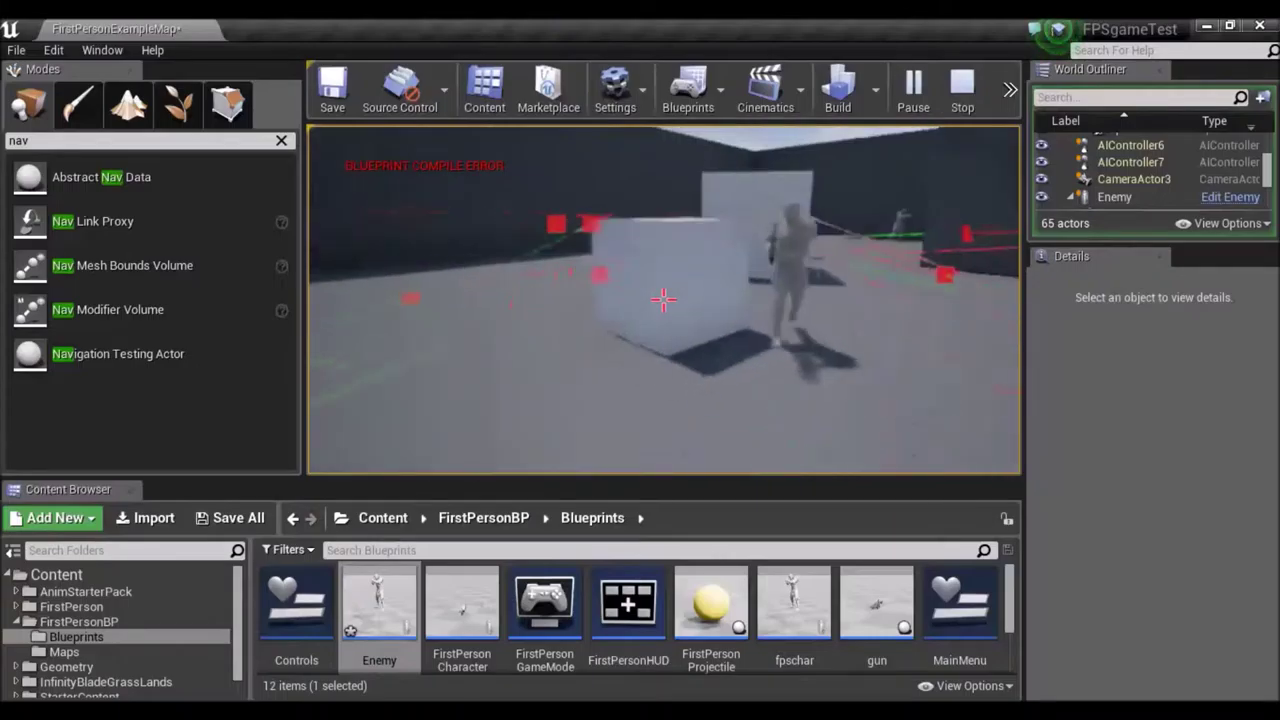
key("w")
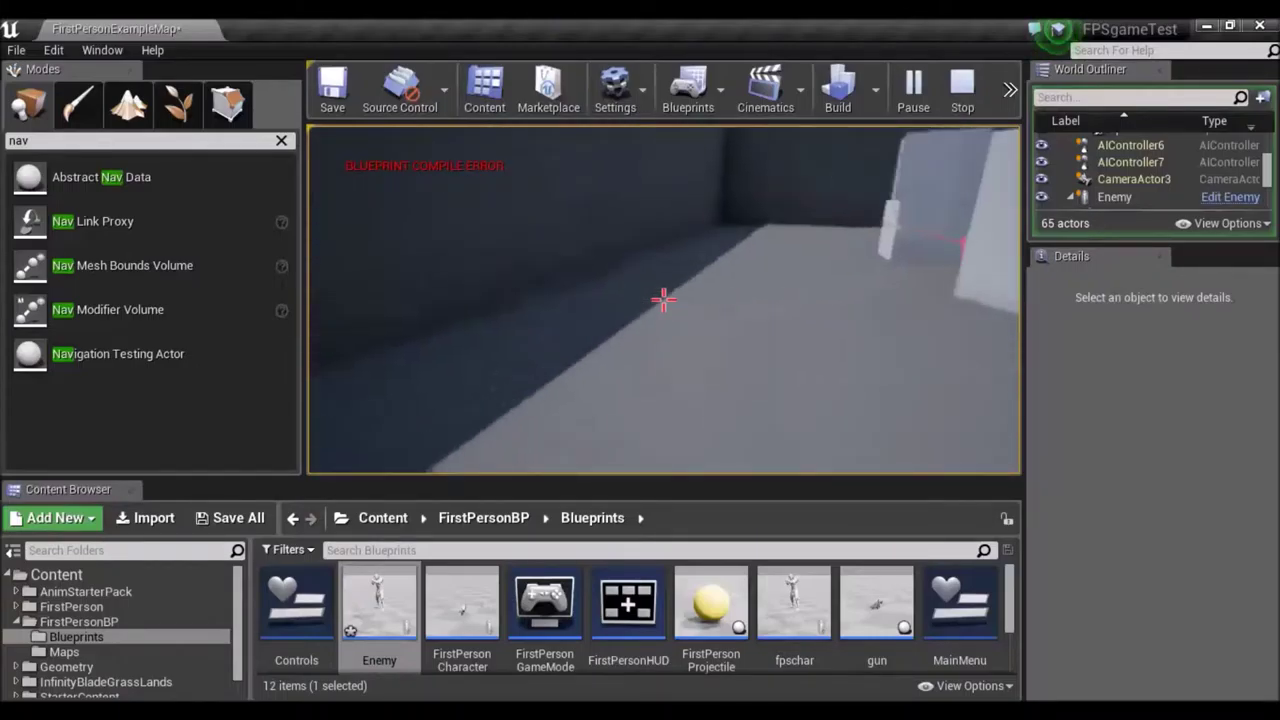
key("w")
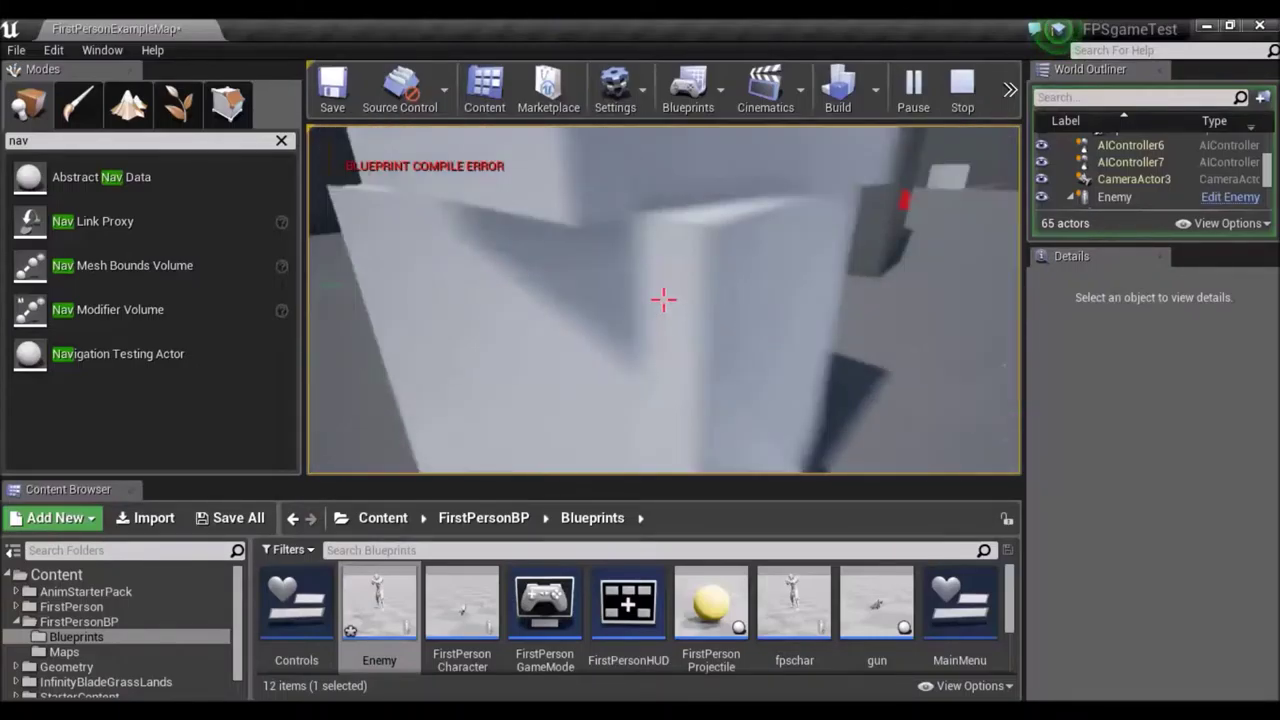
key("w")
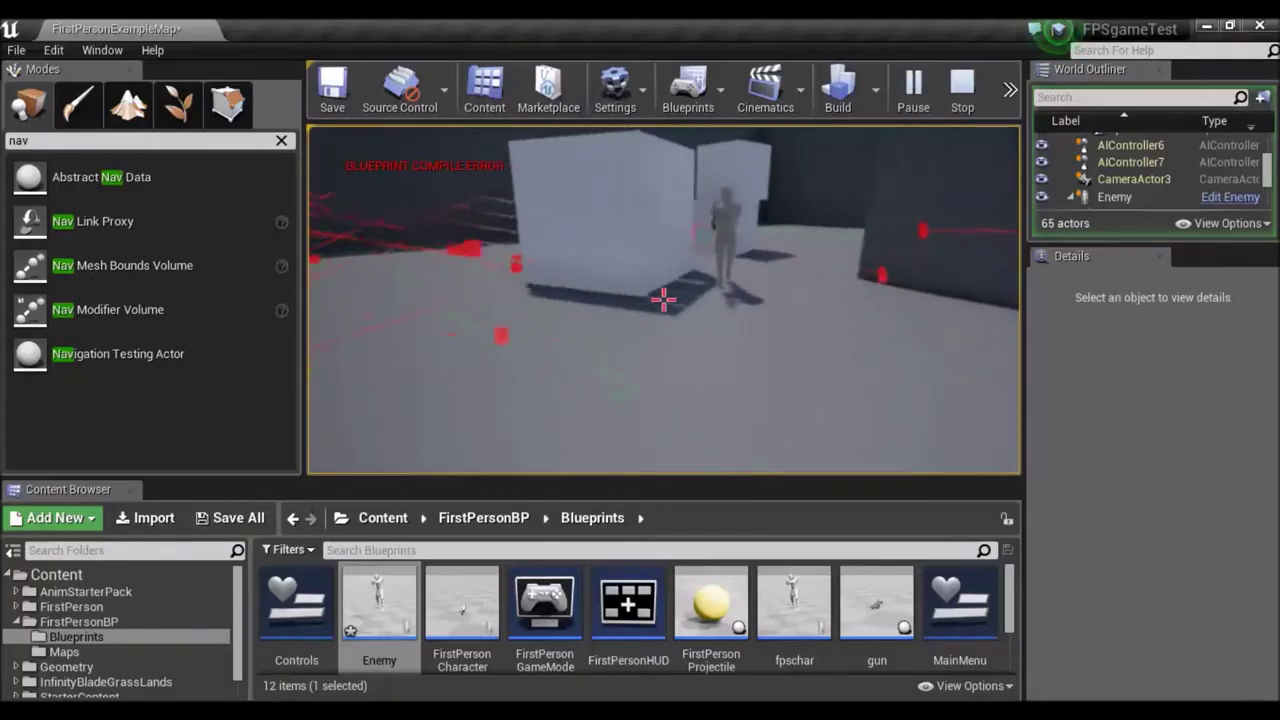
key("w")
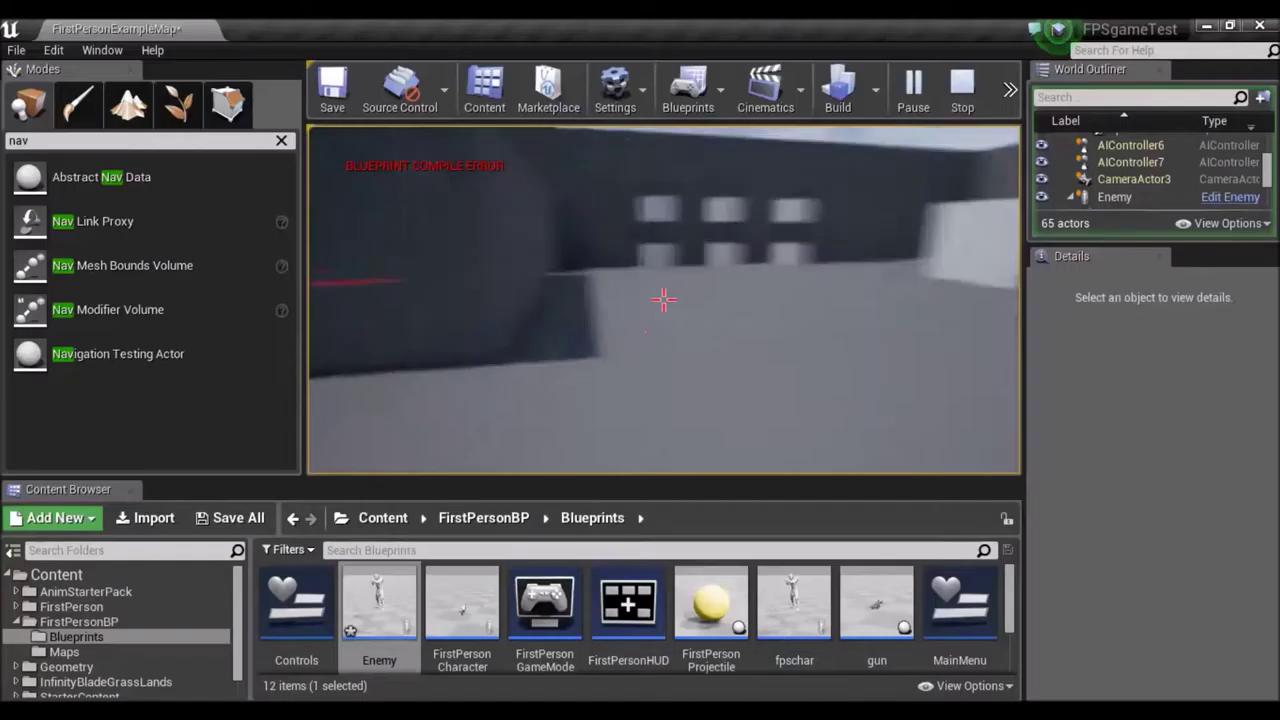
key("w")
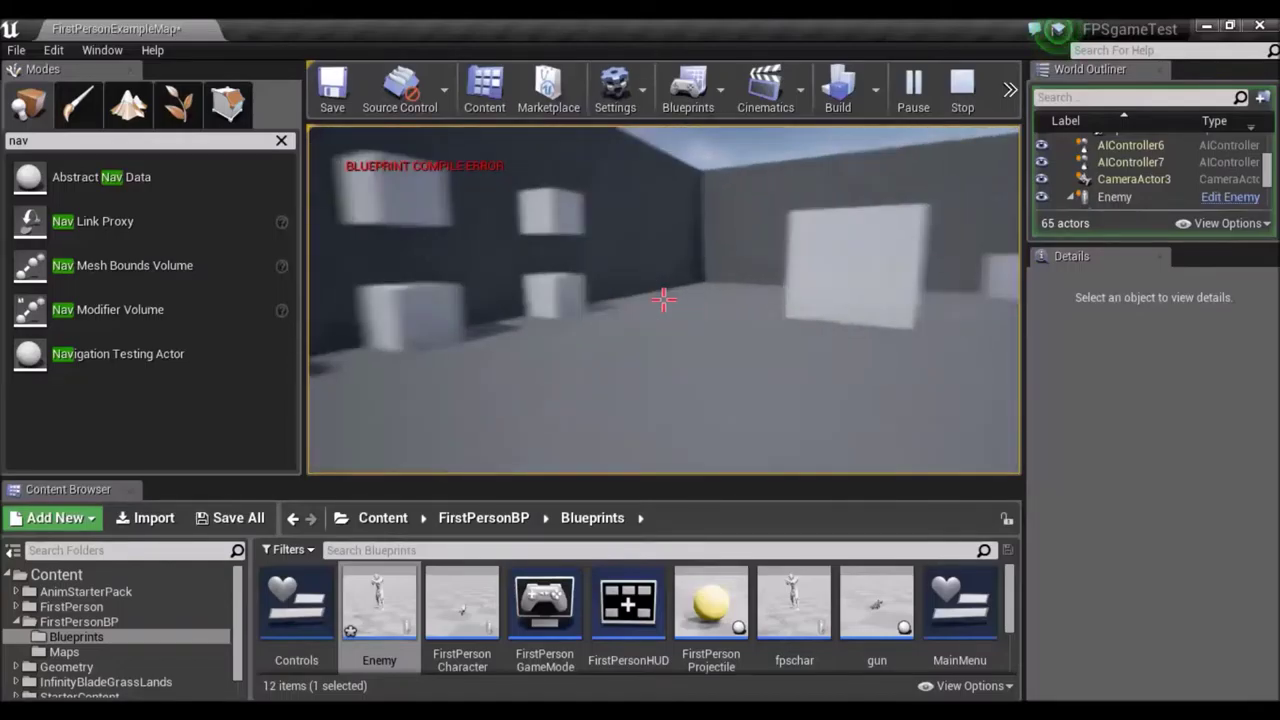
key("w")
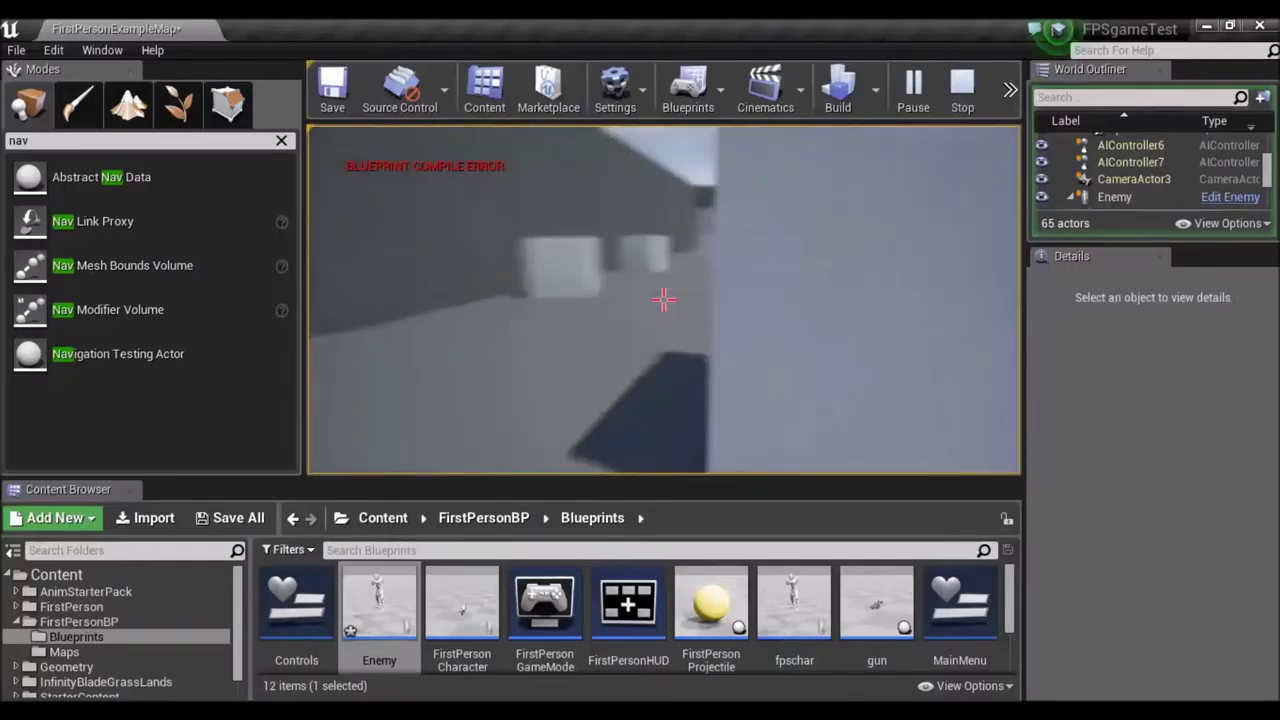
key("w")
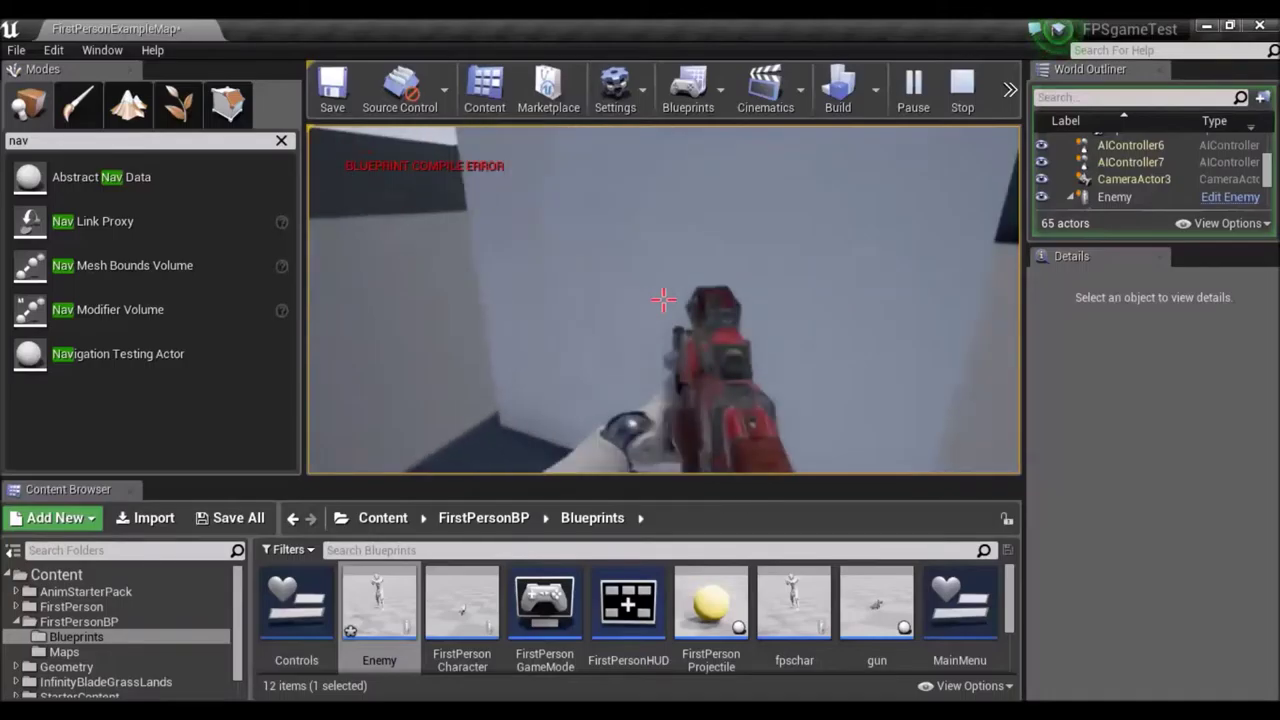
key("w")
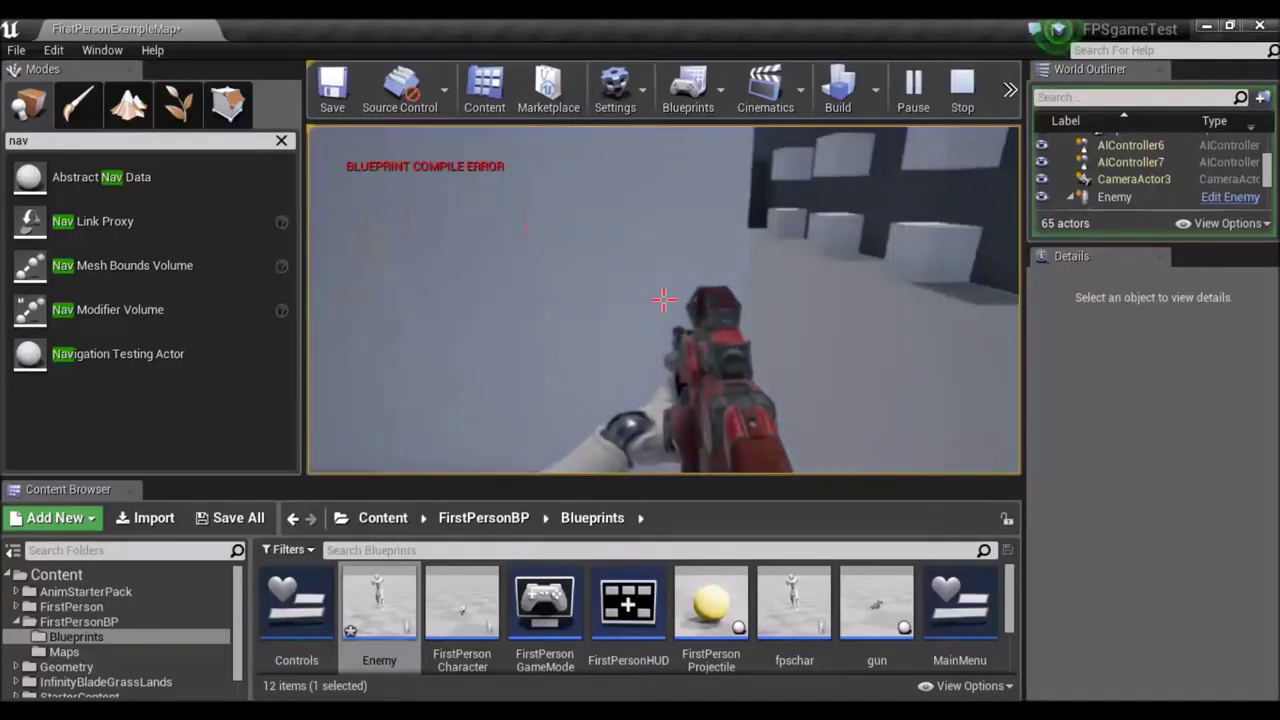
key("w")
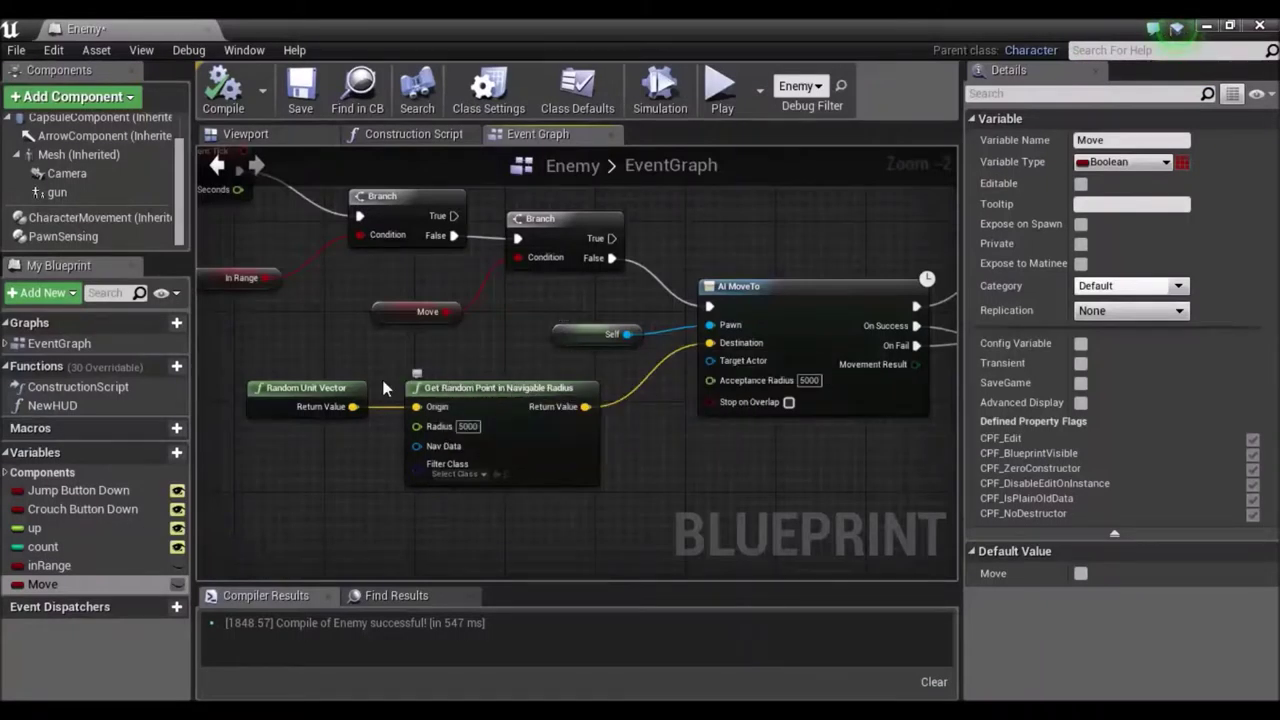
Step: Set the Acceptance Radius of the Event Tick chain's AI MoveTo node to 2000 and compile the Enemy blueprint
left_click(808, 381)
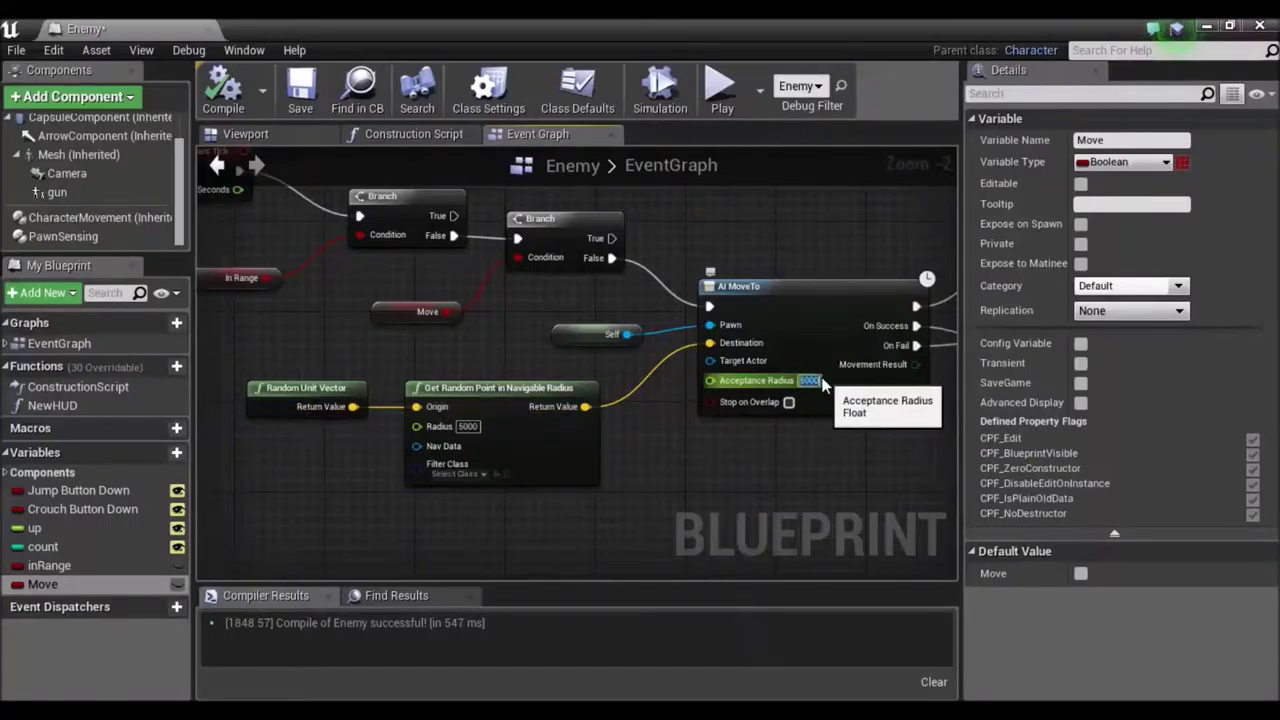
type("2000")
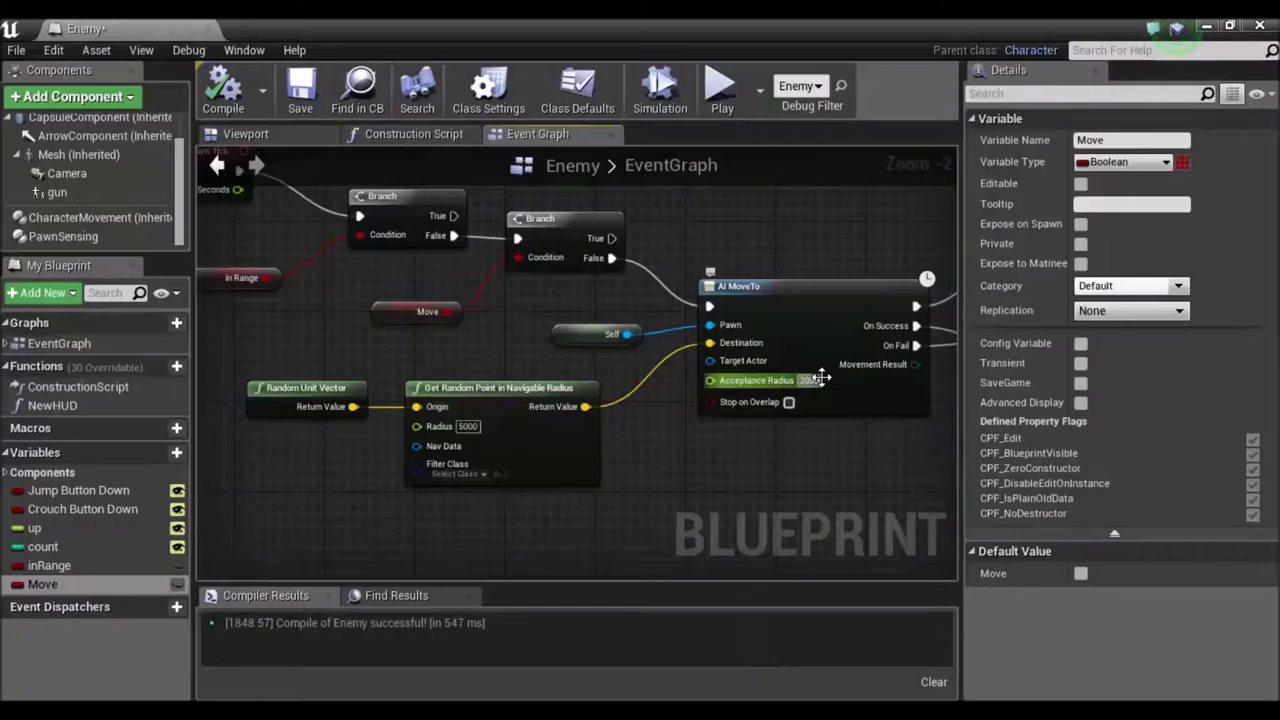
left_click(222, 88)
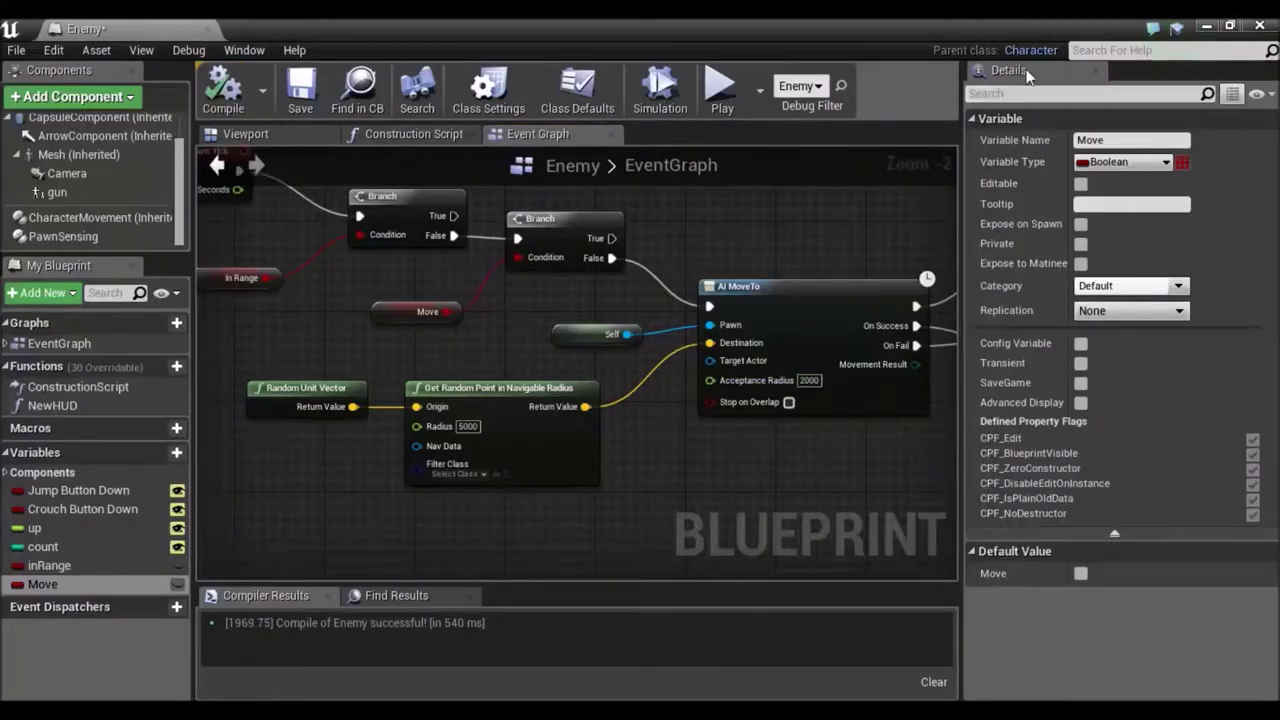
Step: Start a new play-test of the level and run across the arena to take cover behind a large block
left_click(1209, 26)
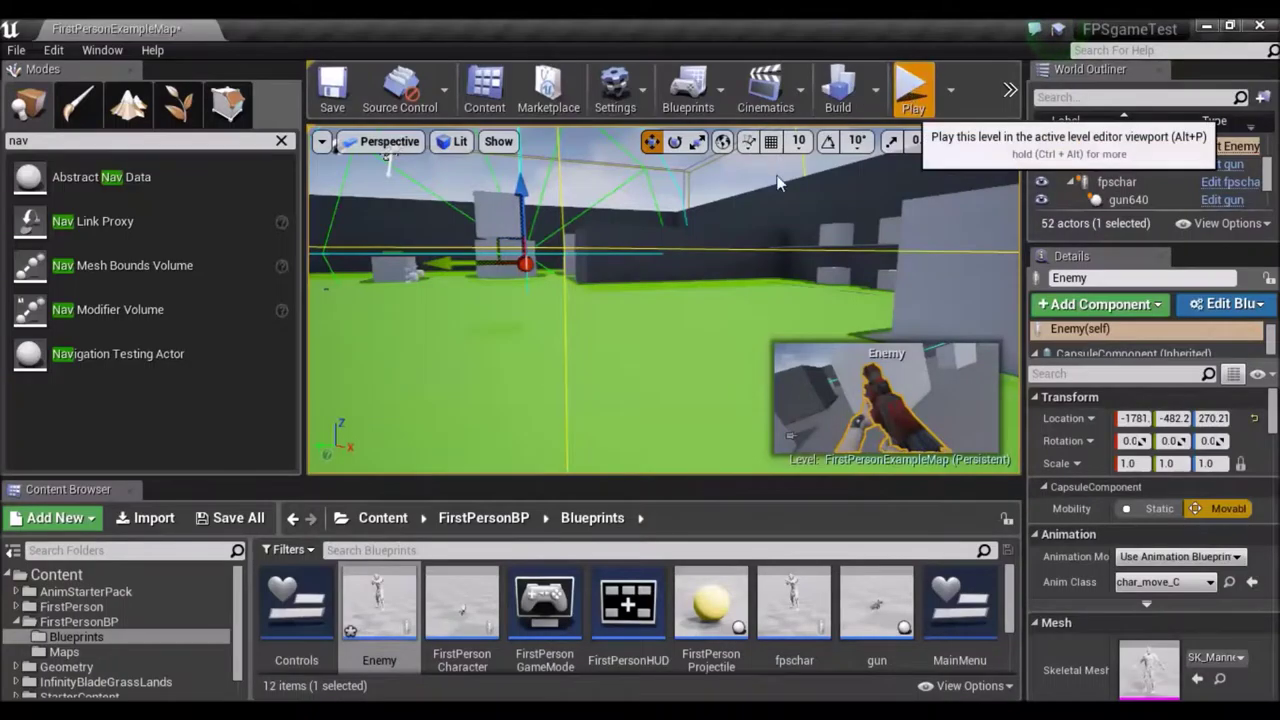
key("alt+p")
left_click(782, 432)
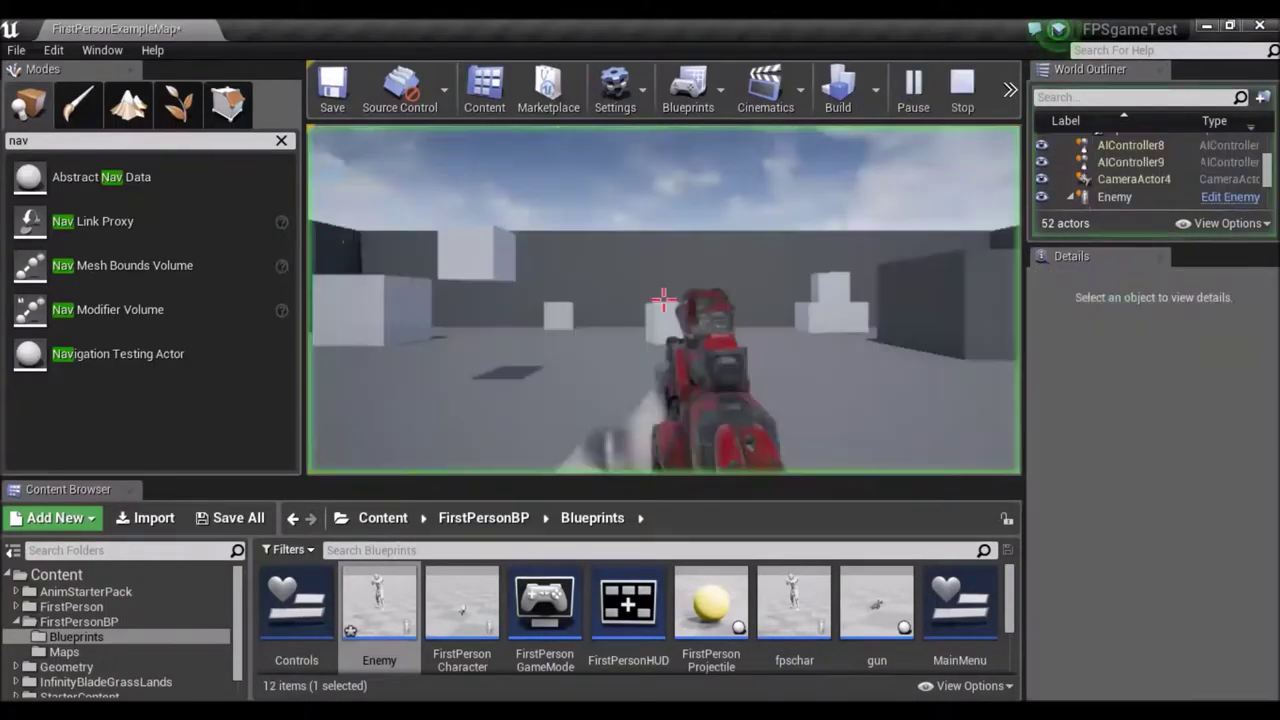
key("w")
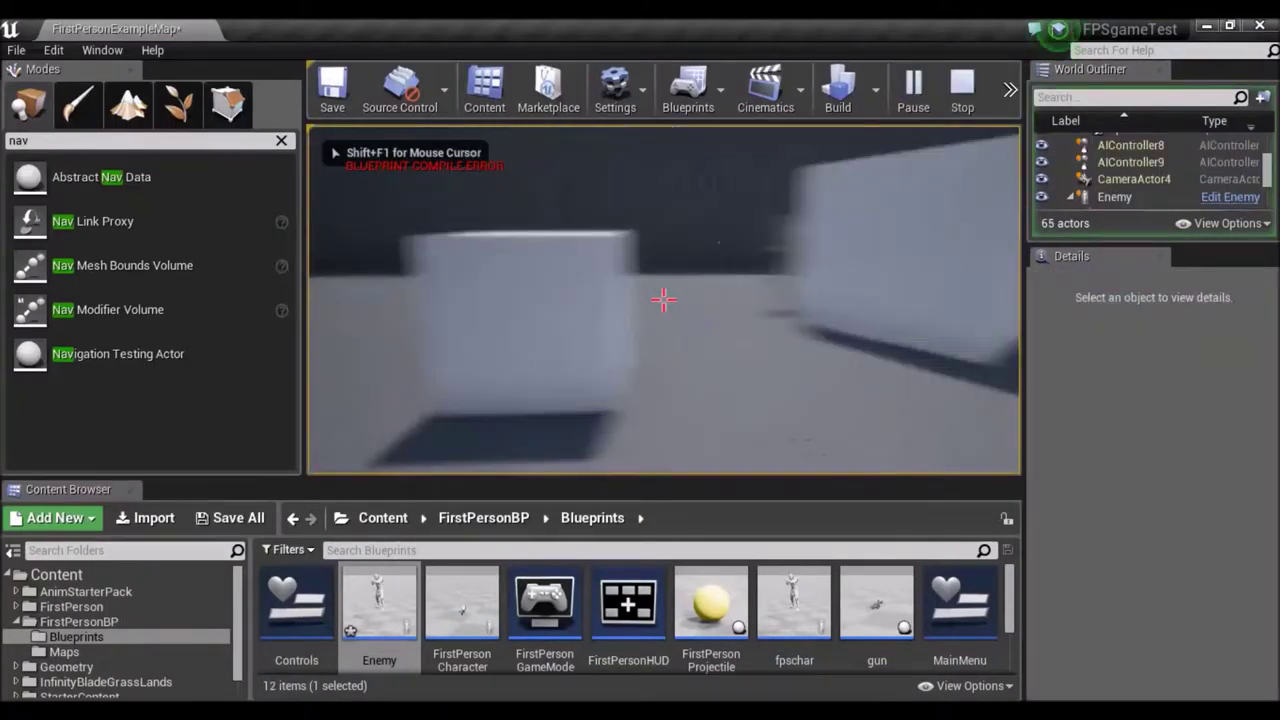
key("w")
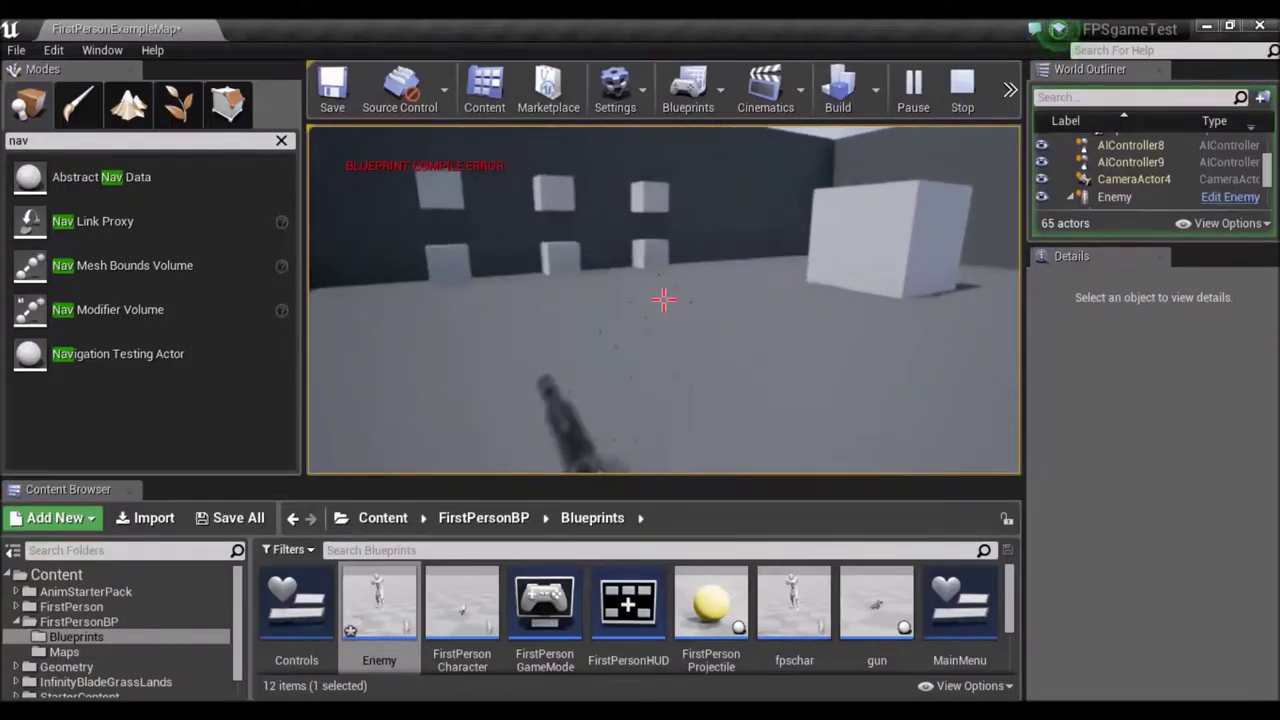
key("w")
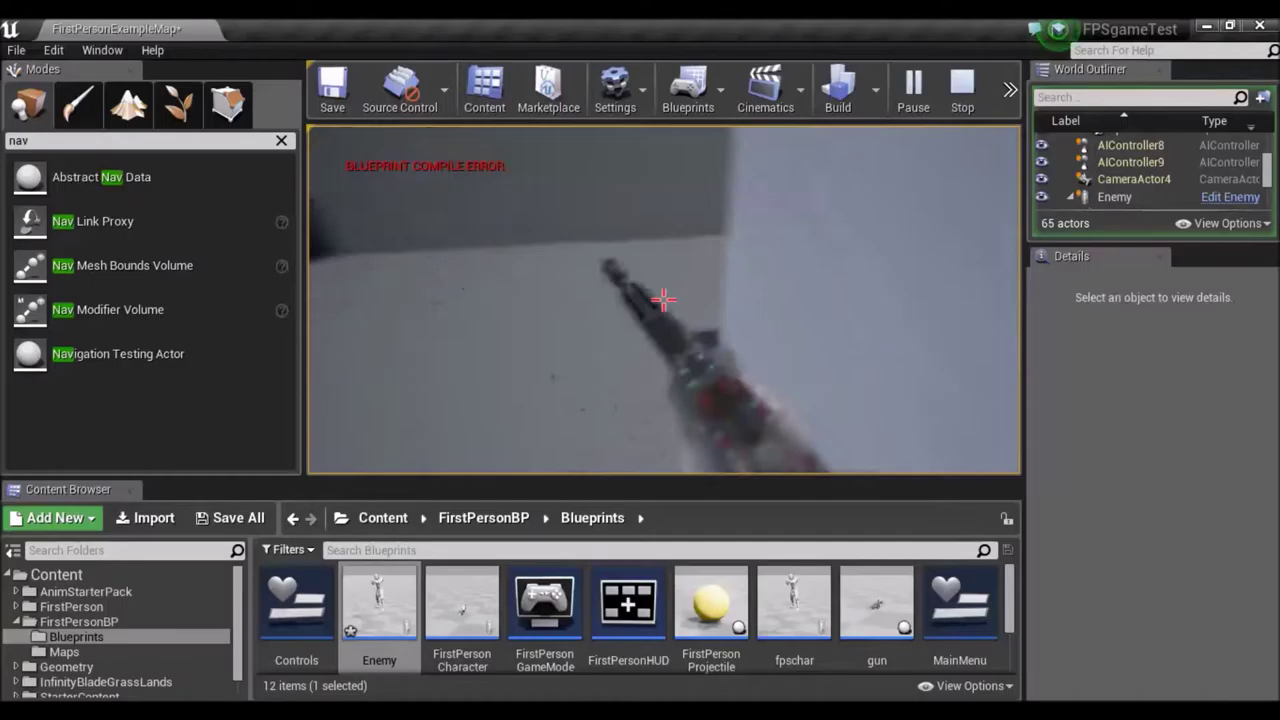
key("w")
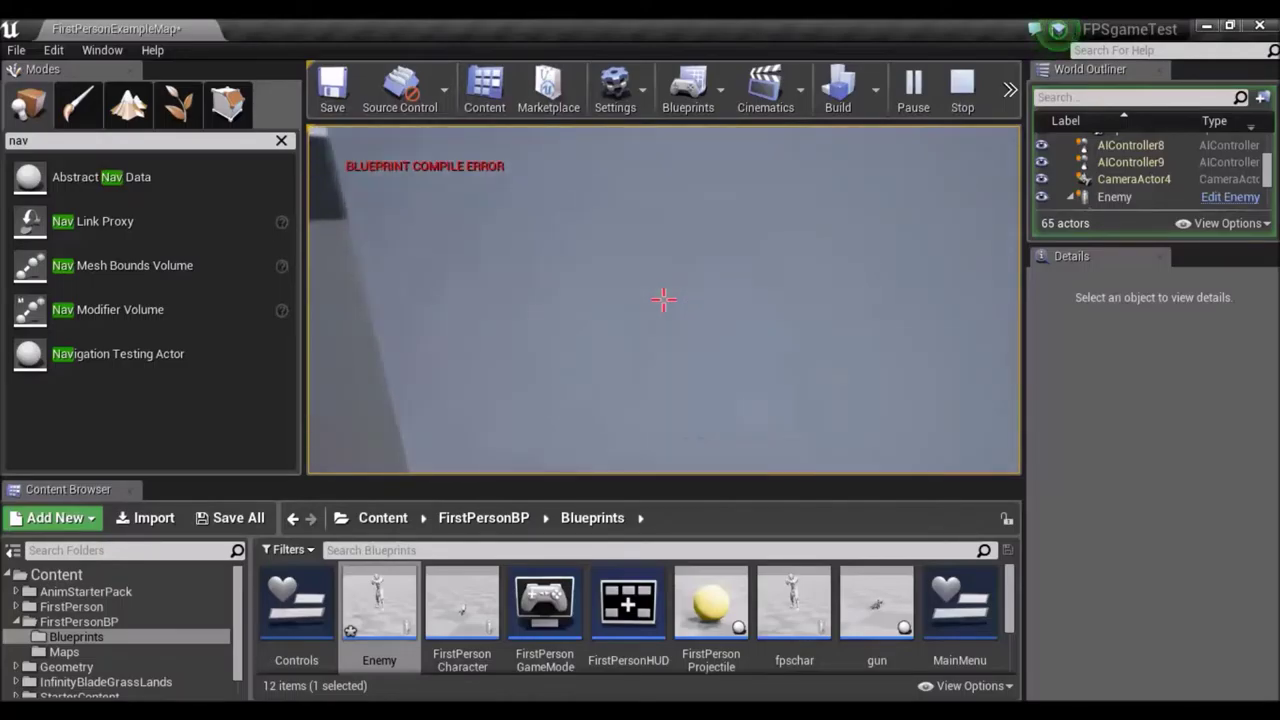
Step: Sidestep in and out of cover around the blocks to check how the distant enemy senses, shoots and roams
key("a")
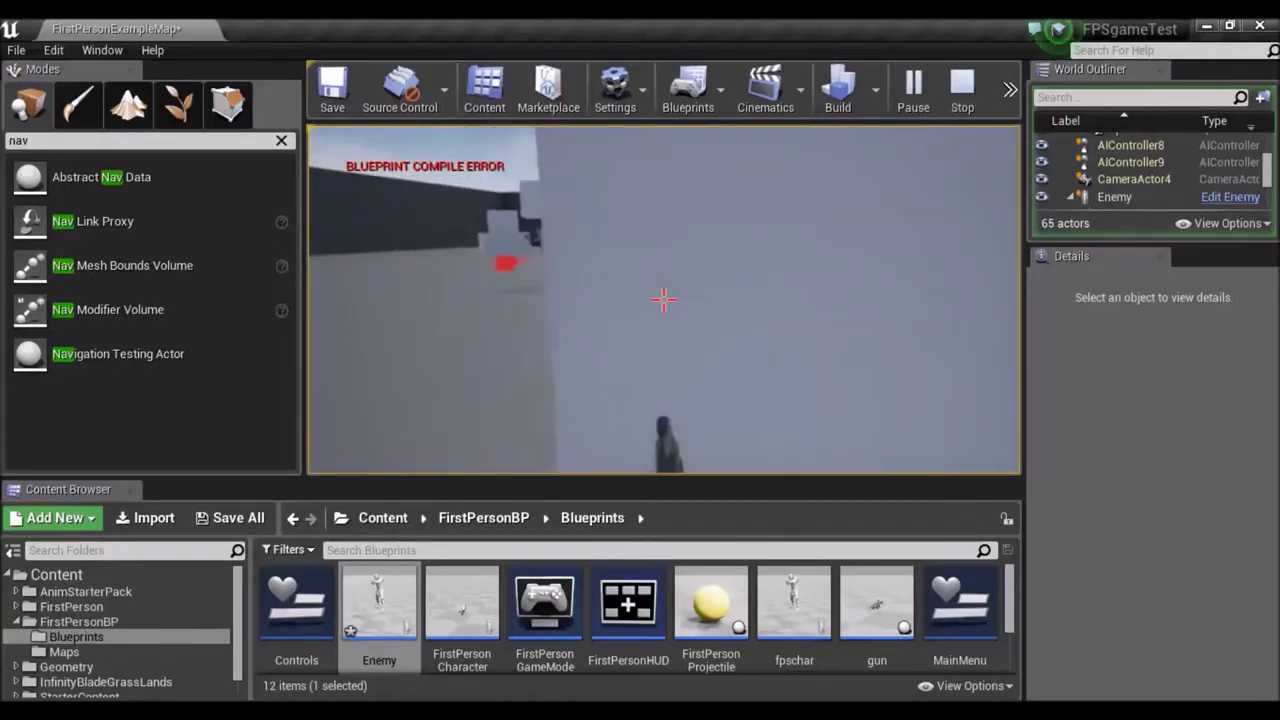
key("a")
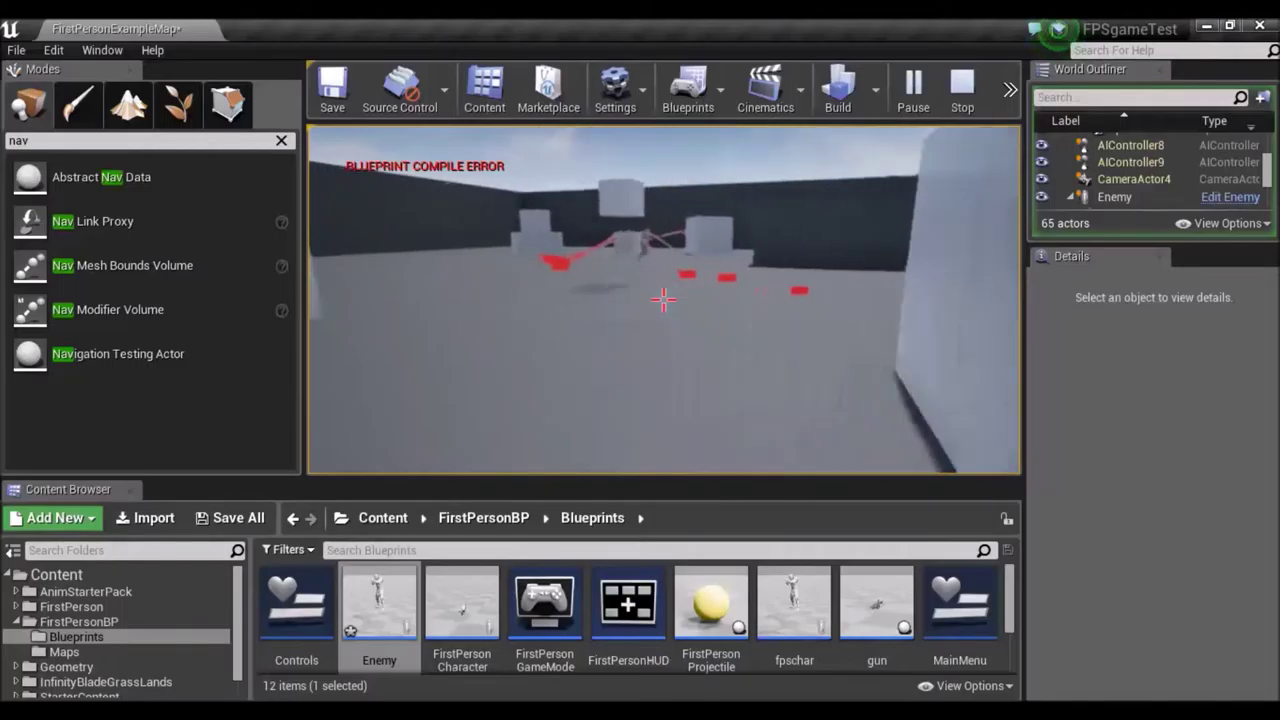
key("a")
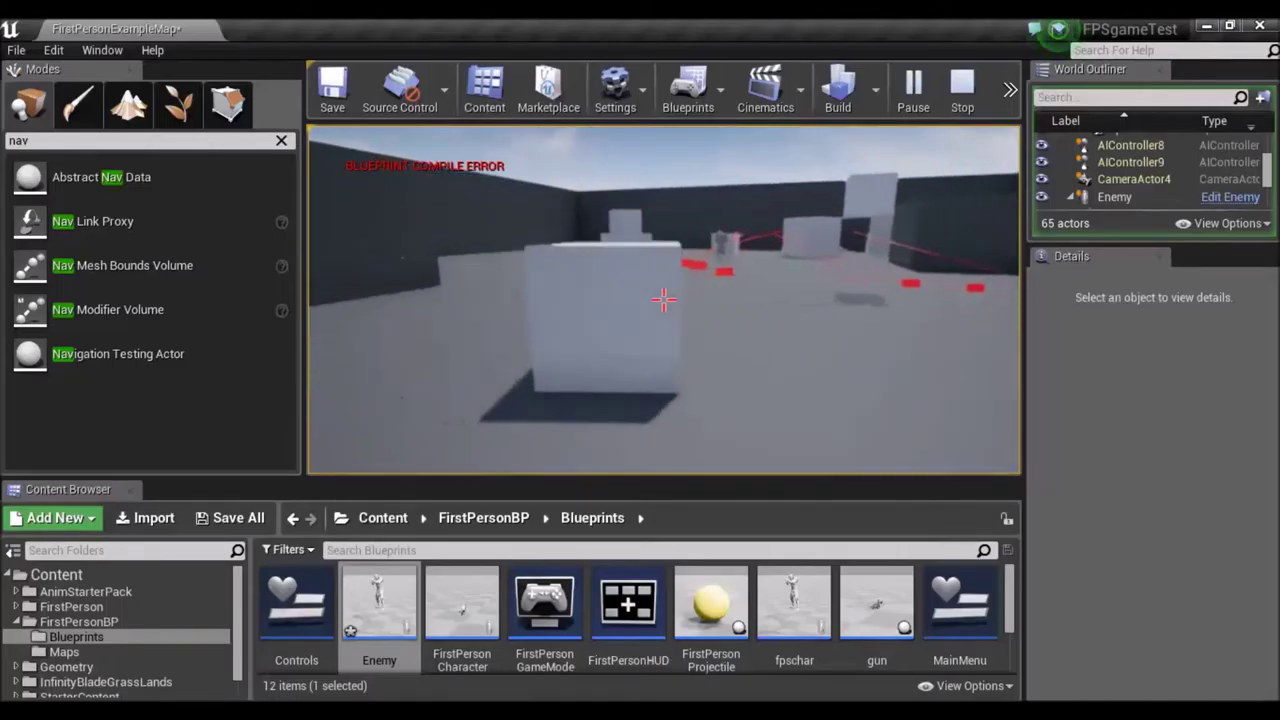
key("w")
key("a")
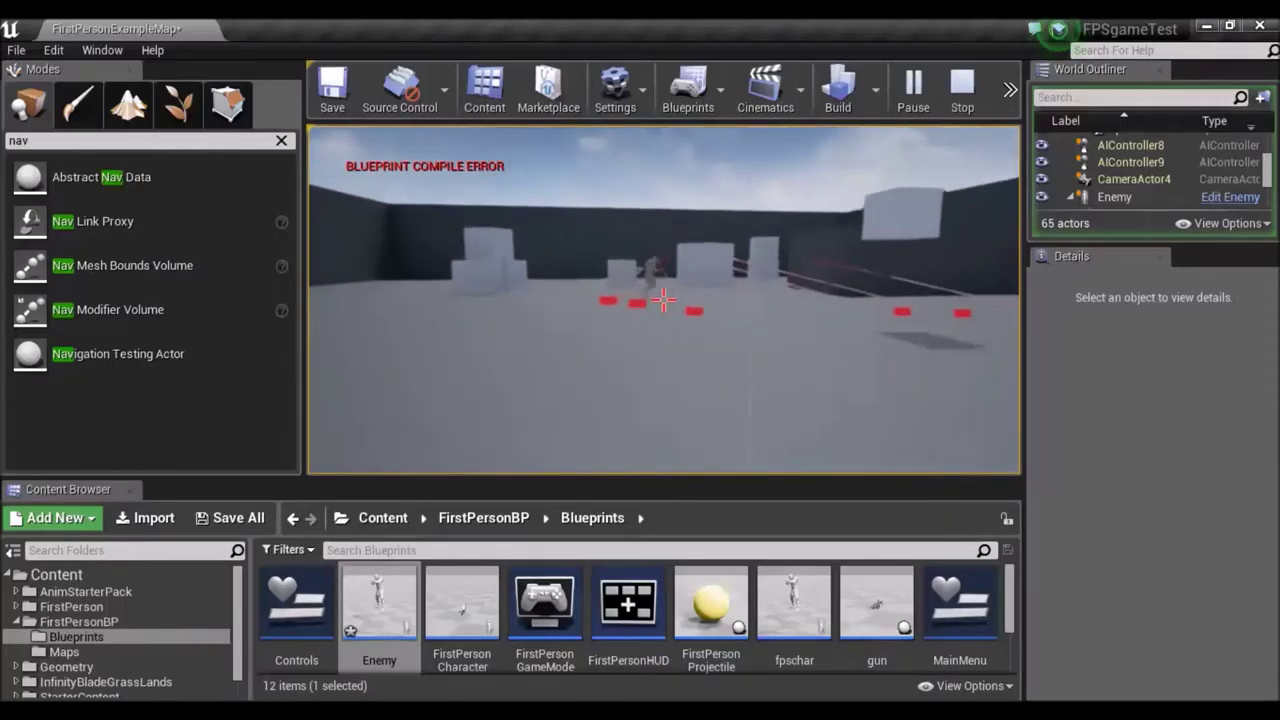
key("d")
key("d")
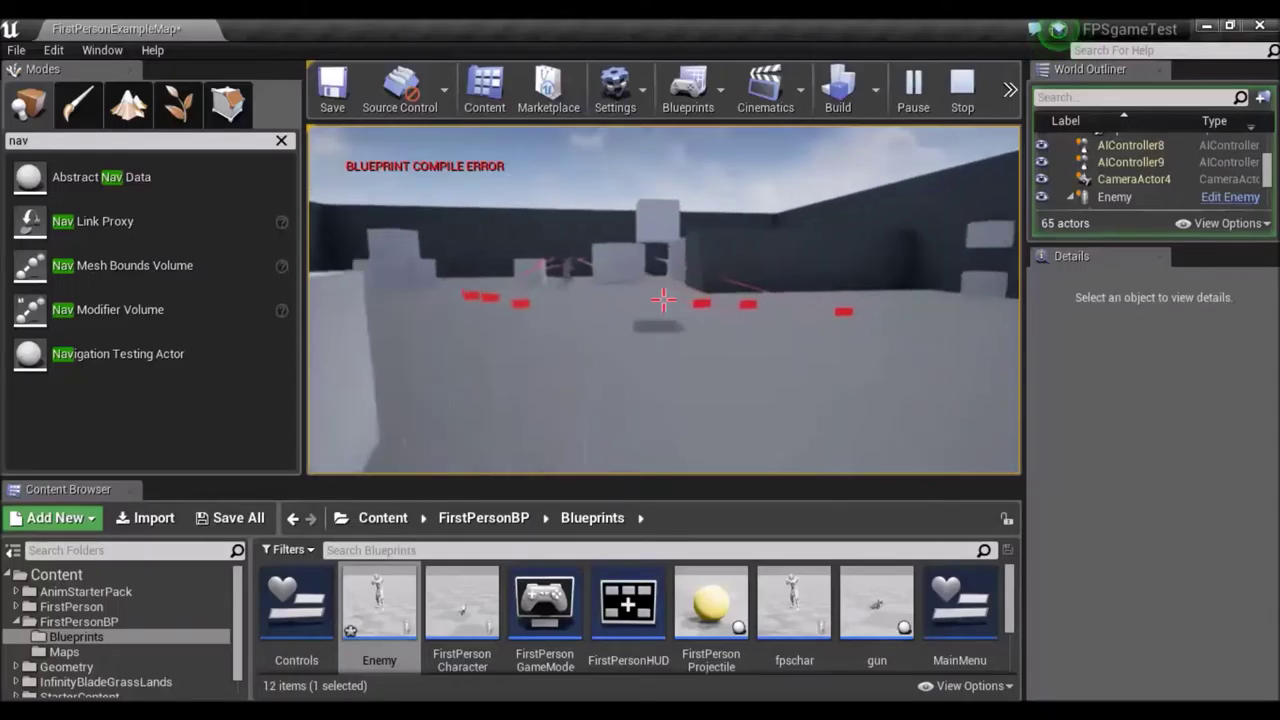
key("s")
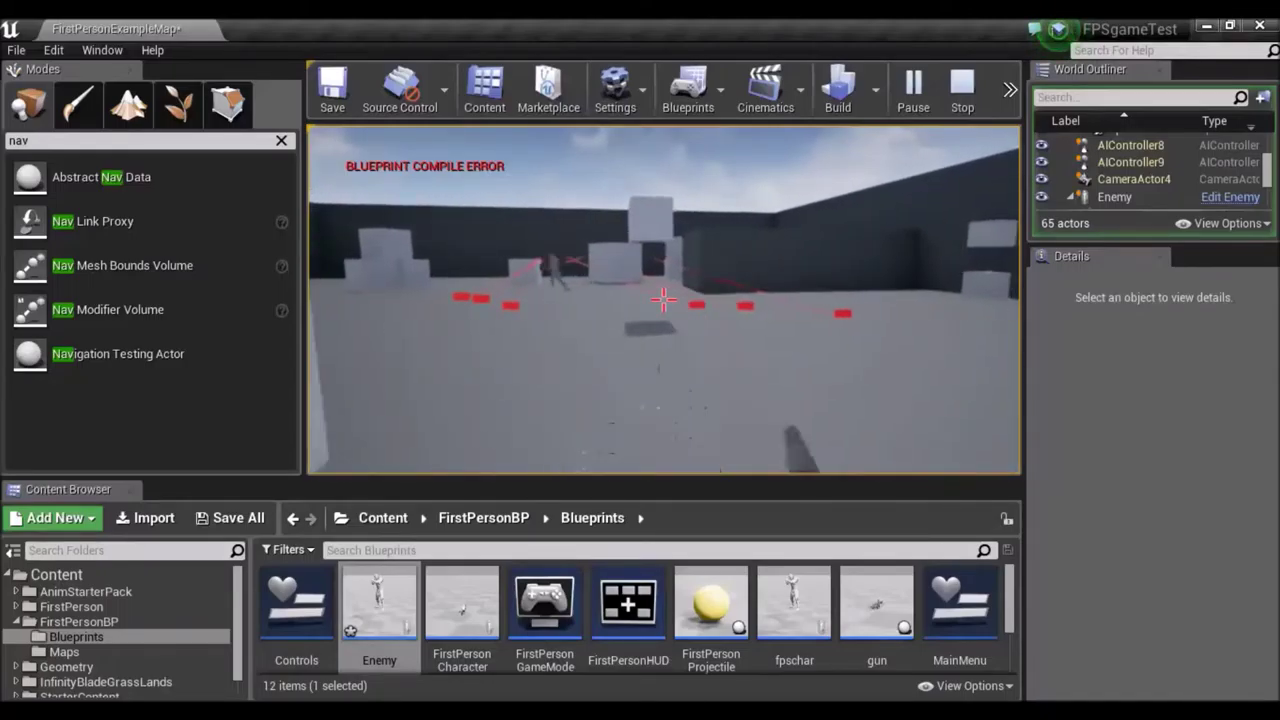
key("d")
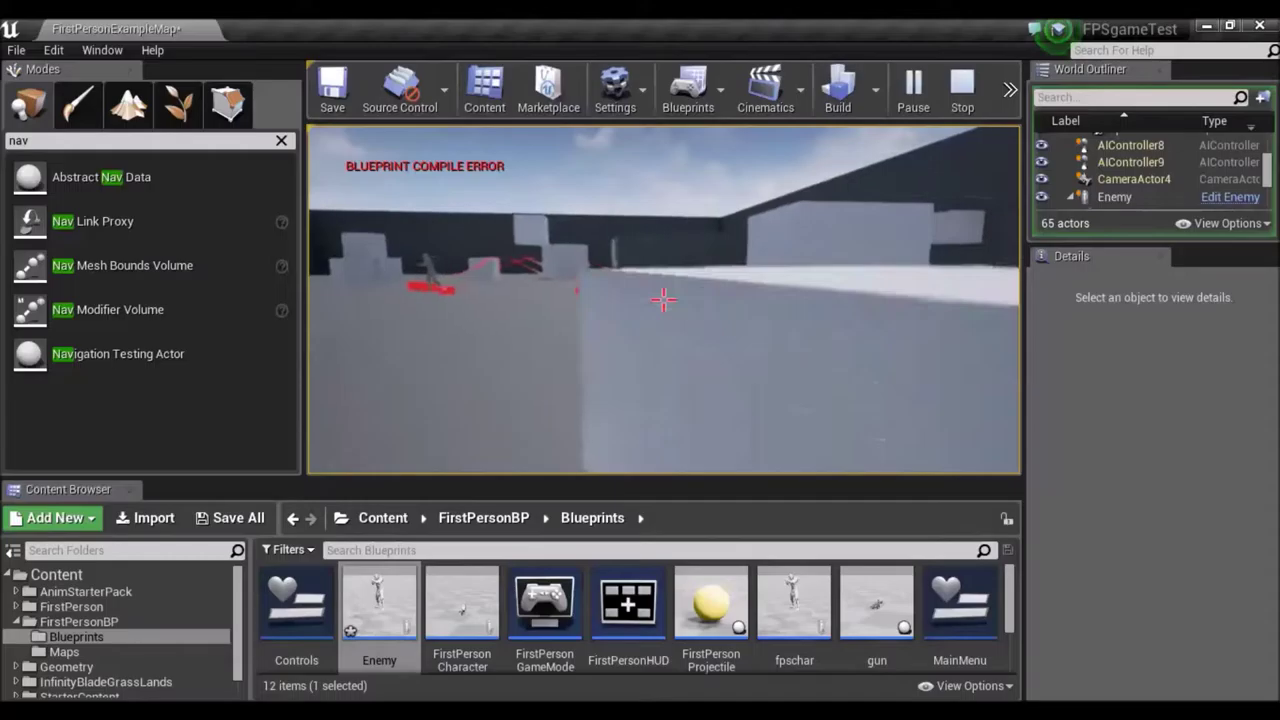
Step: Play-test the level by moving the armed character around the arena to watch the enemies, and end the session
key("w")
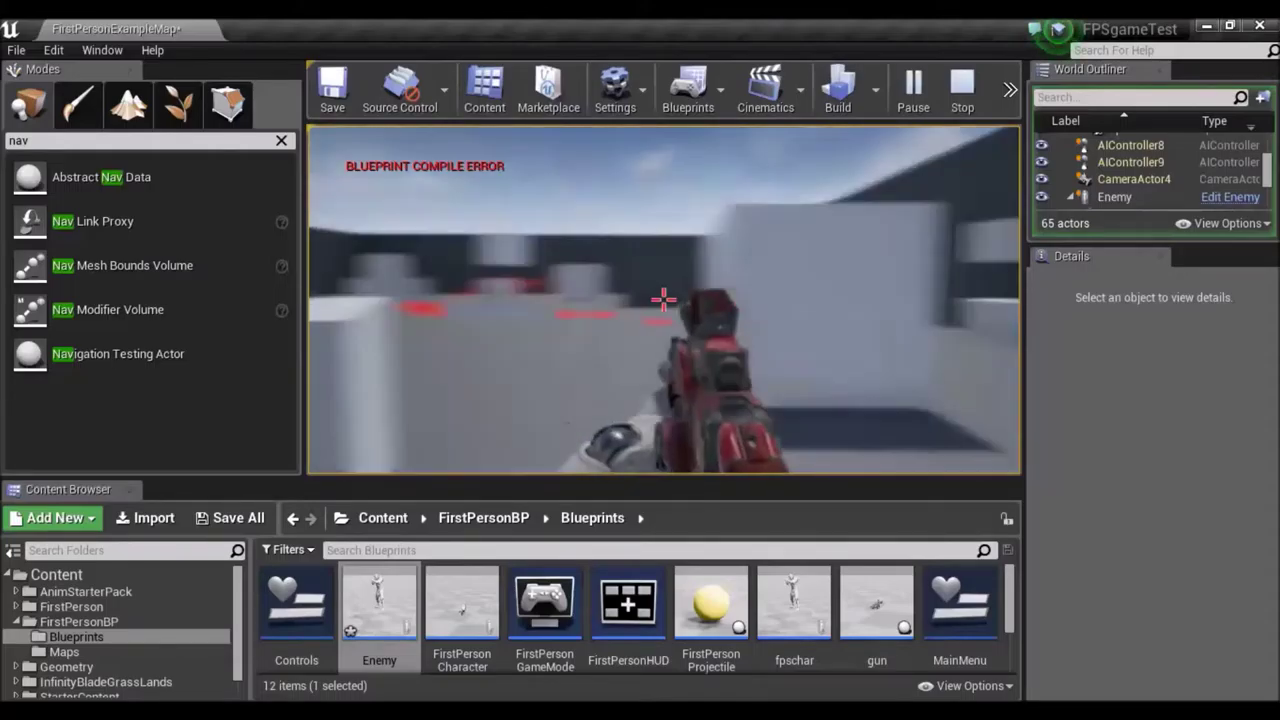
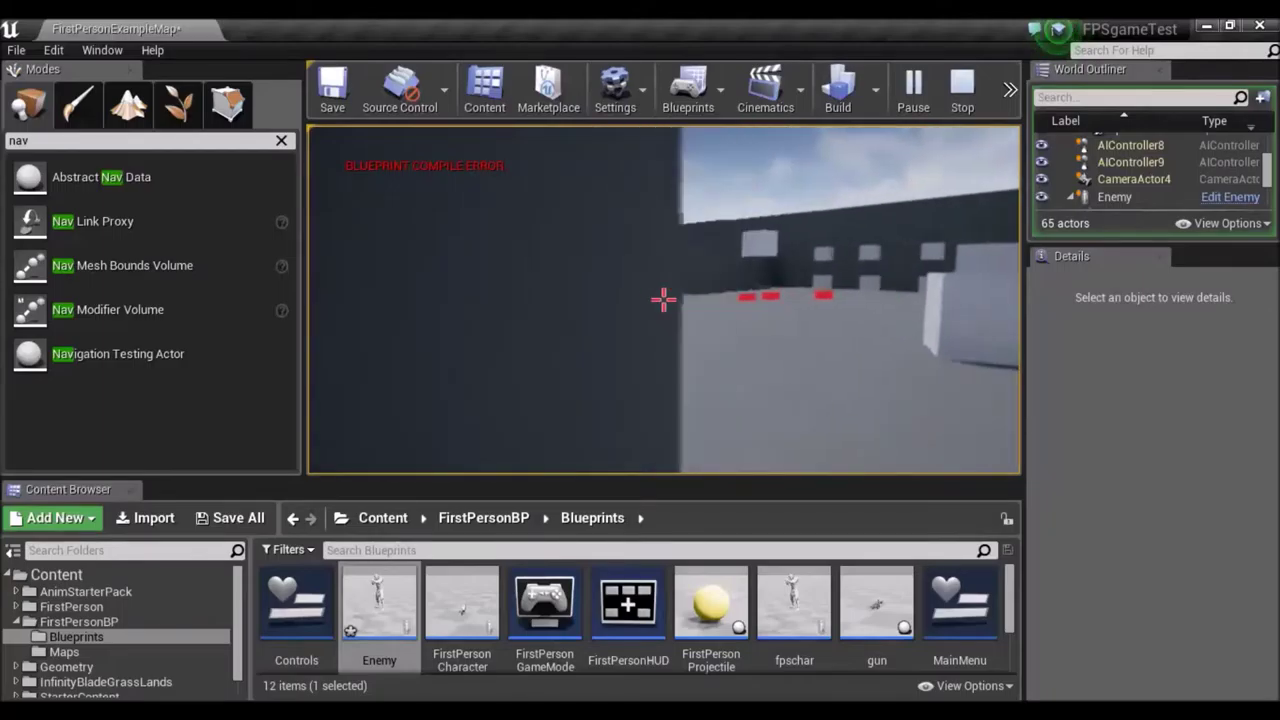
key("alt+Tab")
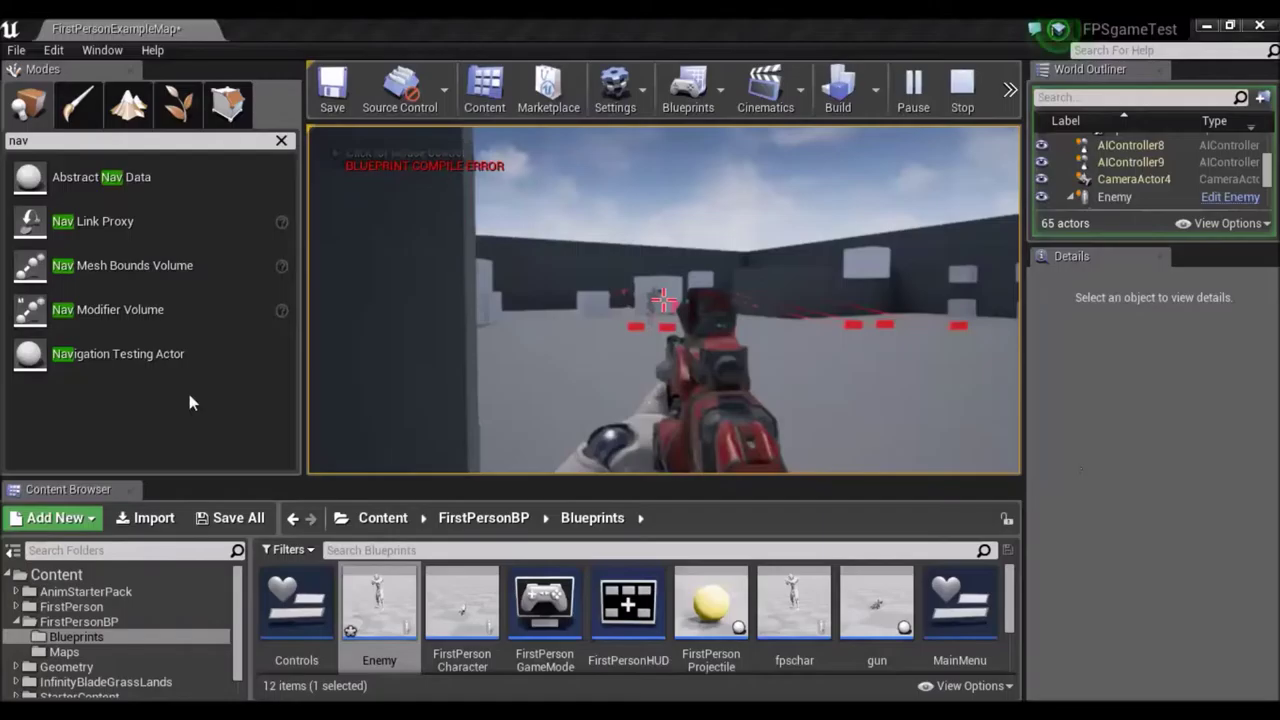
left_click(559, 306)
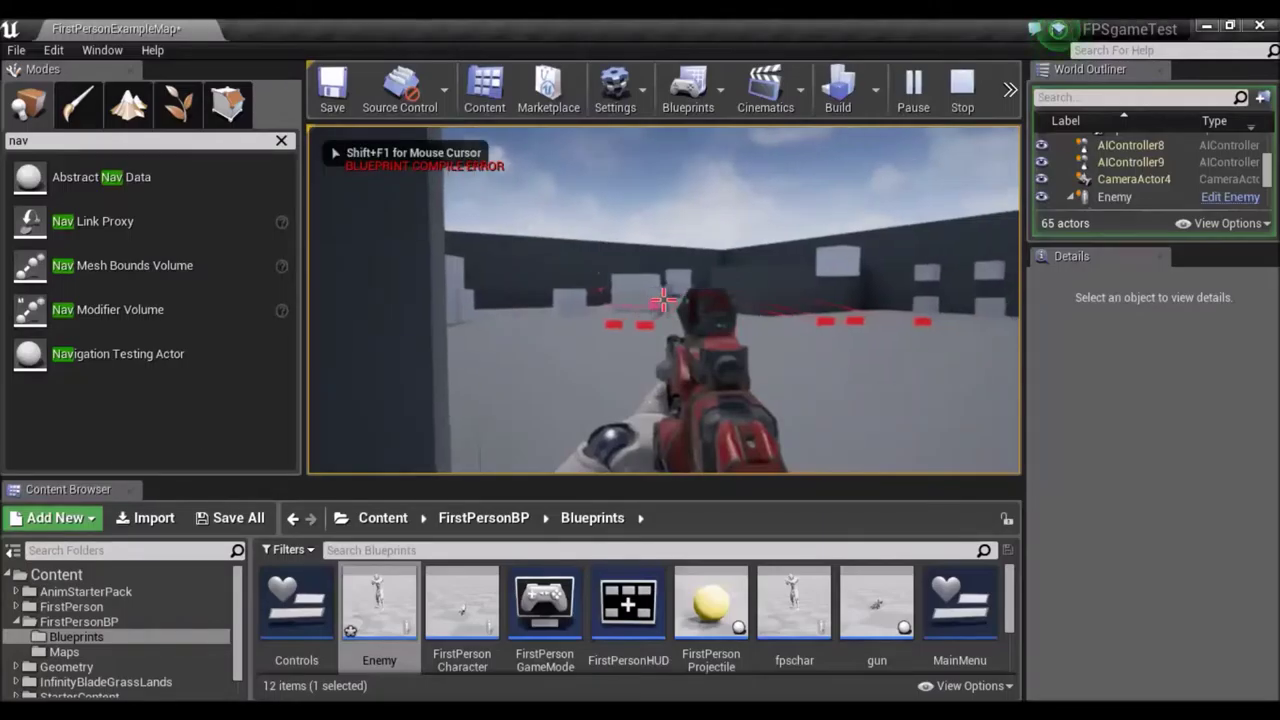
key("Escape")
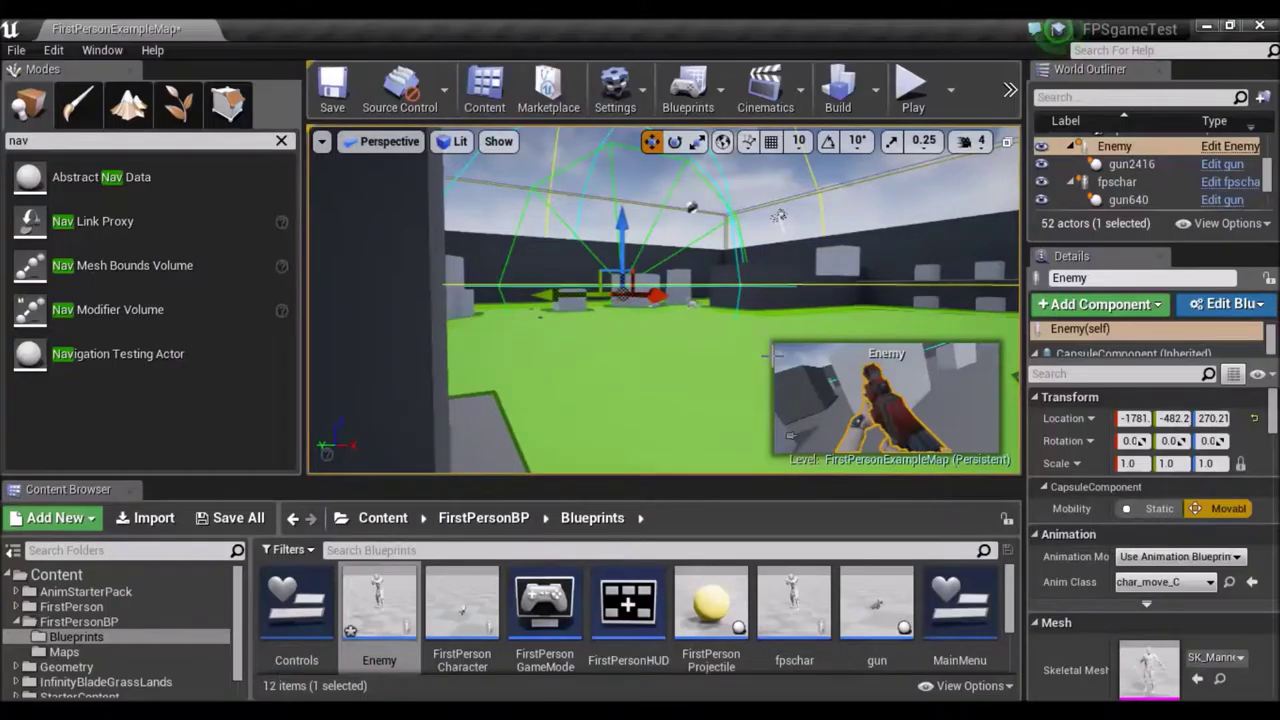
scroll(778, 382, "down", 2)
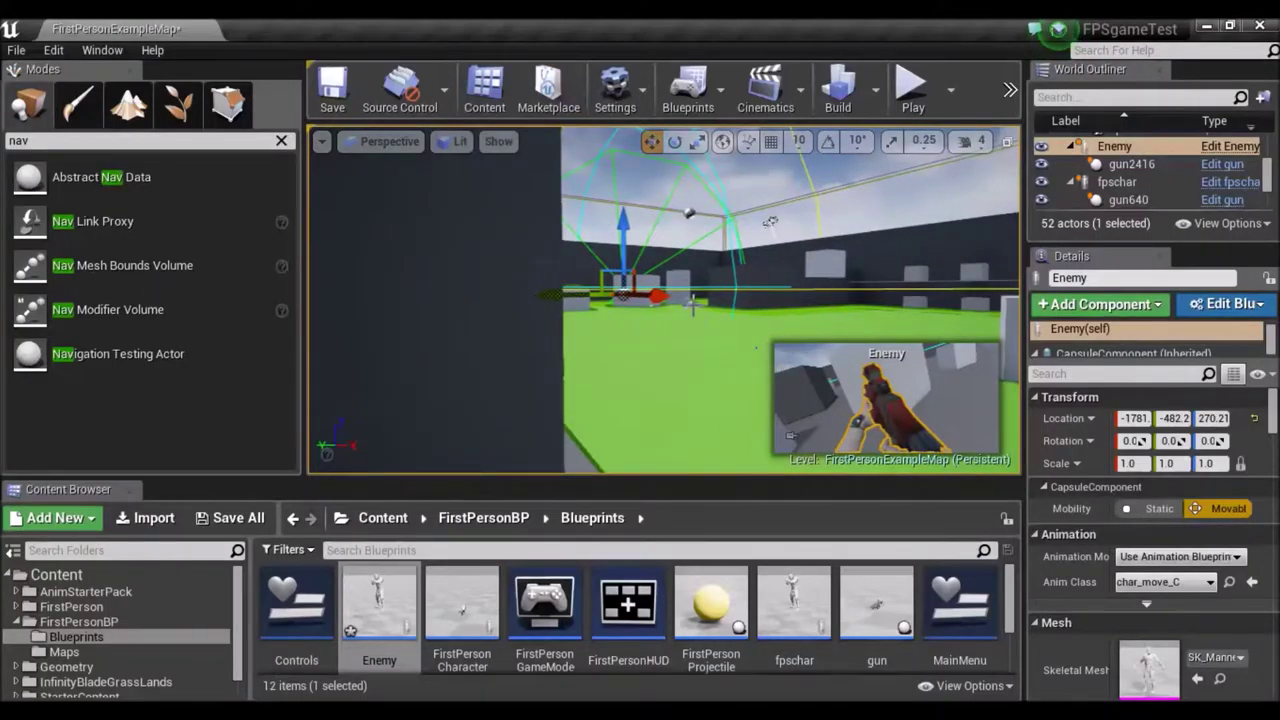
scroll(693, 305, "down", 3)
right_click_drag(693, 305, 701, 267)
key("w")
key("s")
key("w")
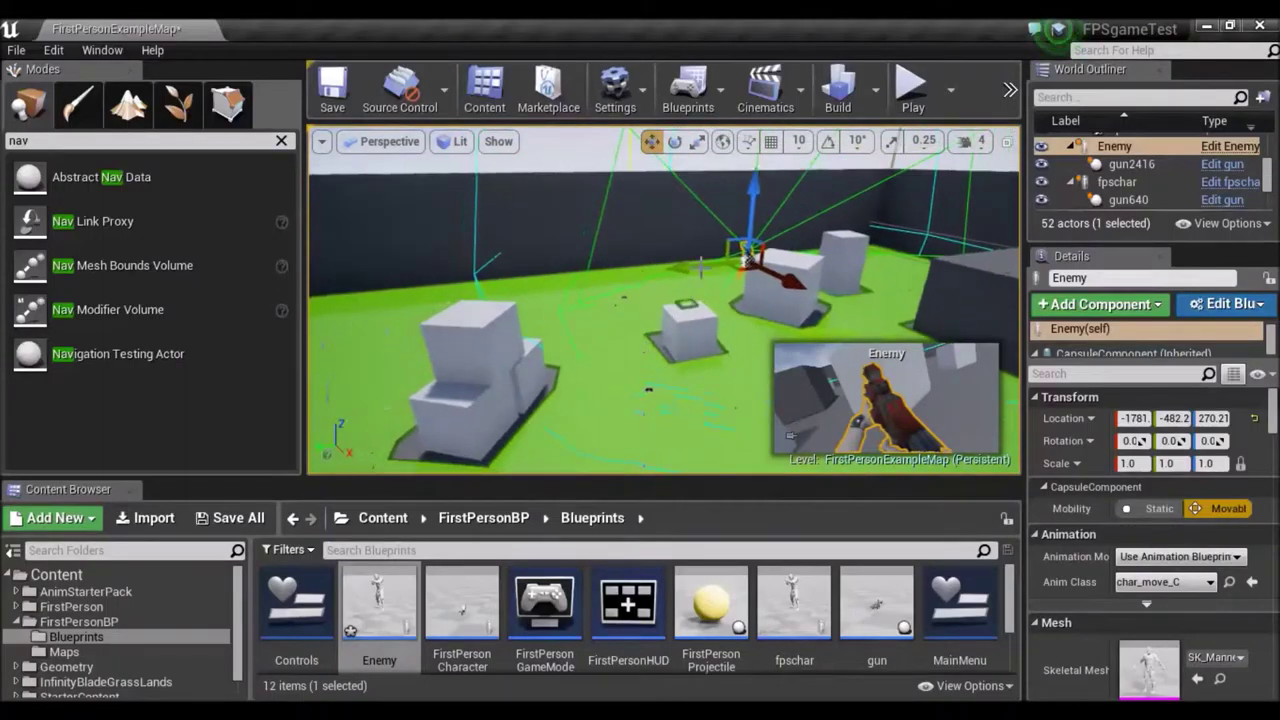
Step: Review the random AI MoveTo logic in the Enemy blueprint's event graph and return to the level editor
double_click(383, 626)
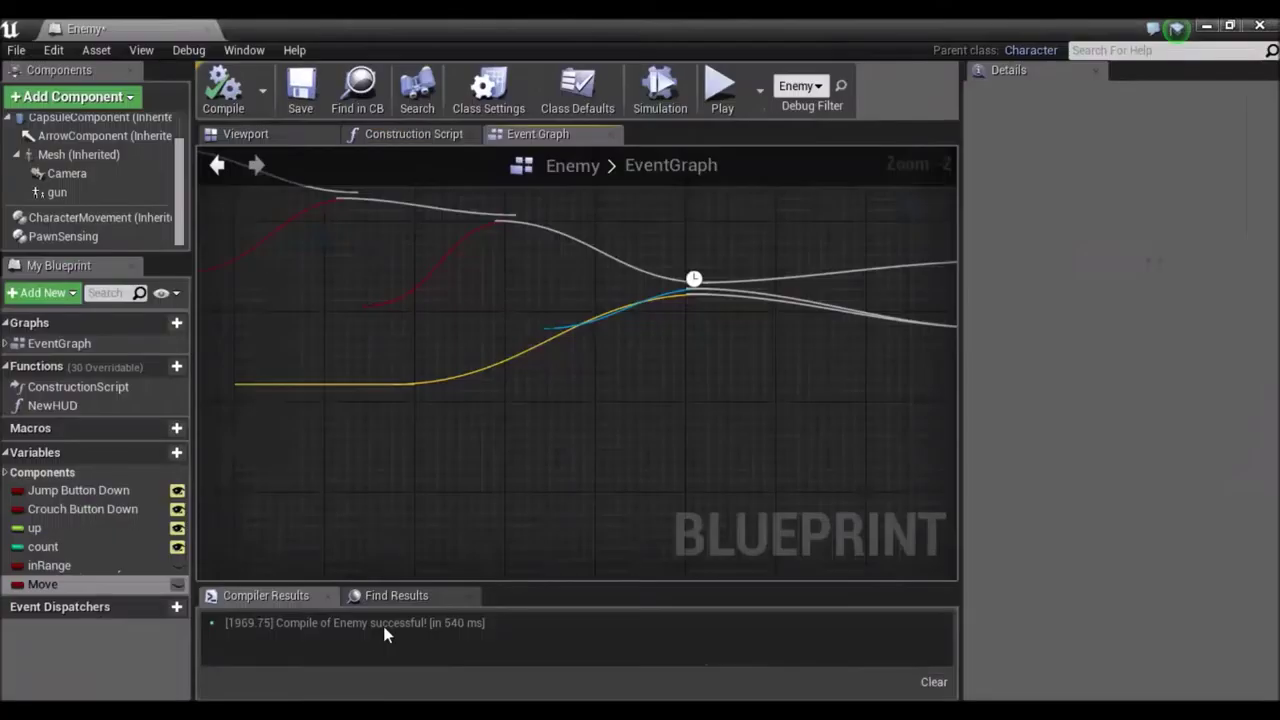
right_click_drag(719, 515, 820, 390)
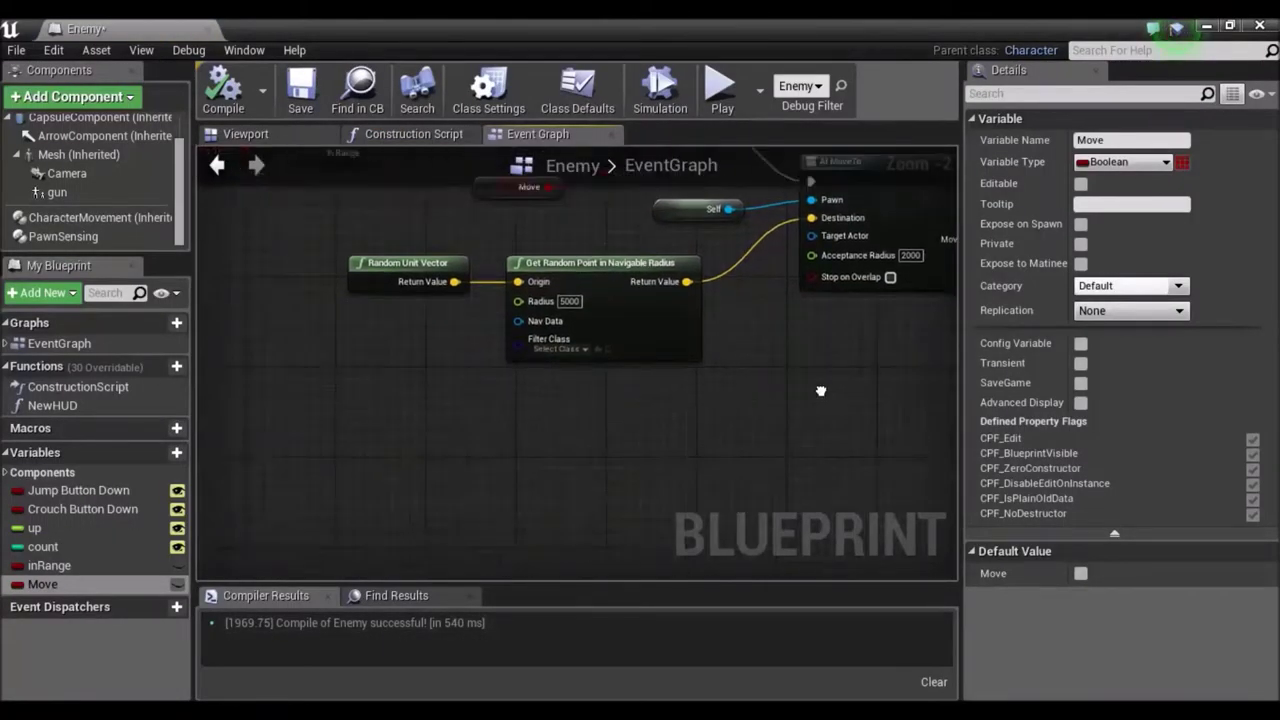
scroll(672, 430, "down", 1)
scroll(469, 478, "down", 1)
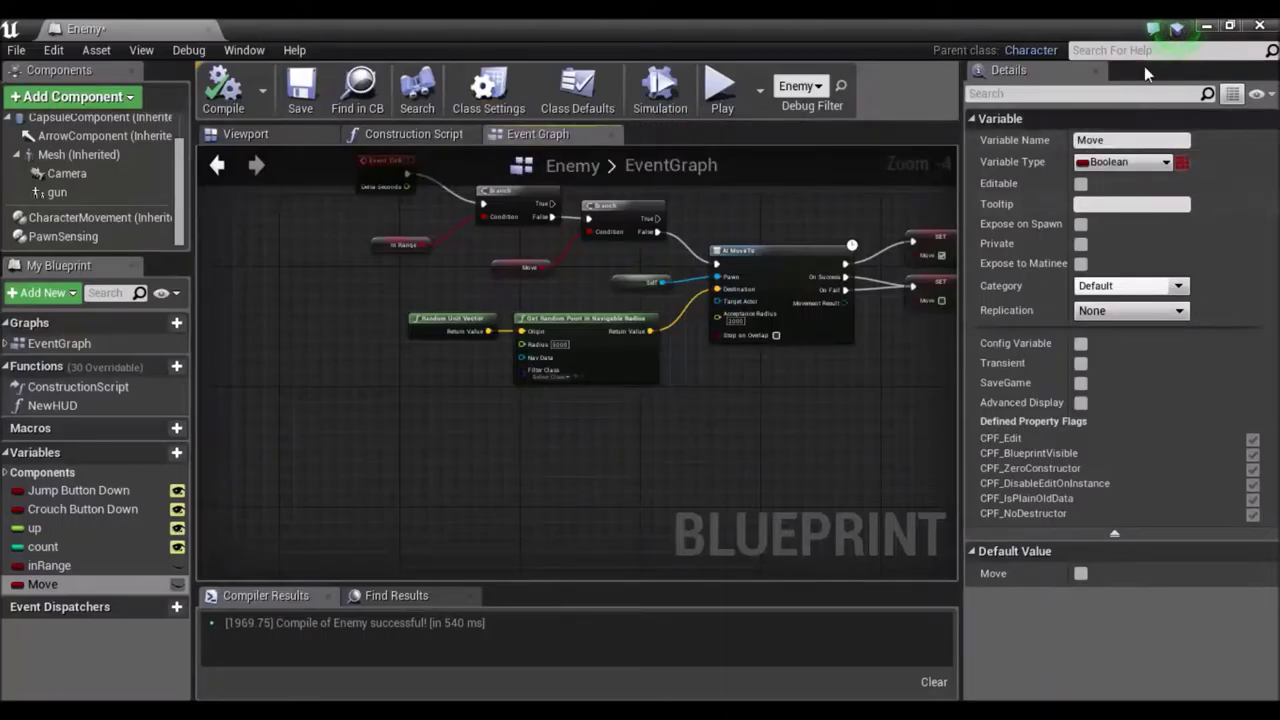
left_click(1210, 27)
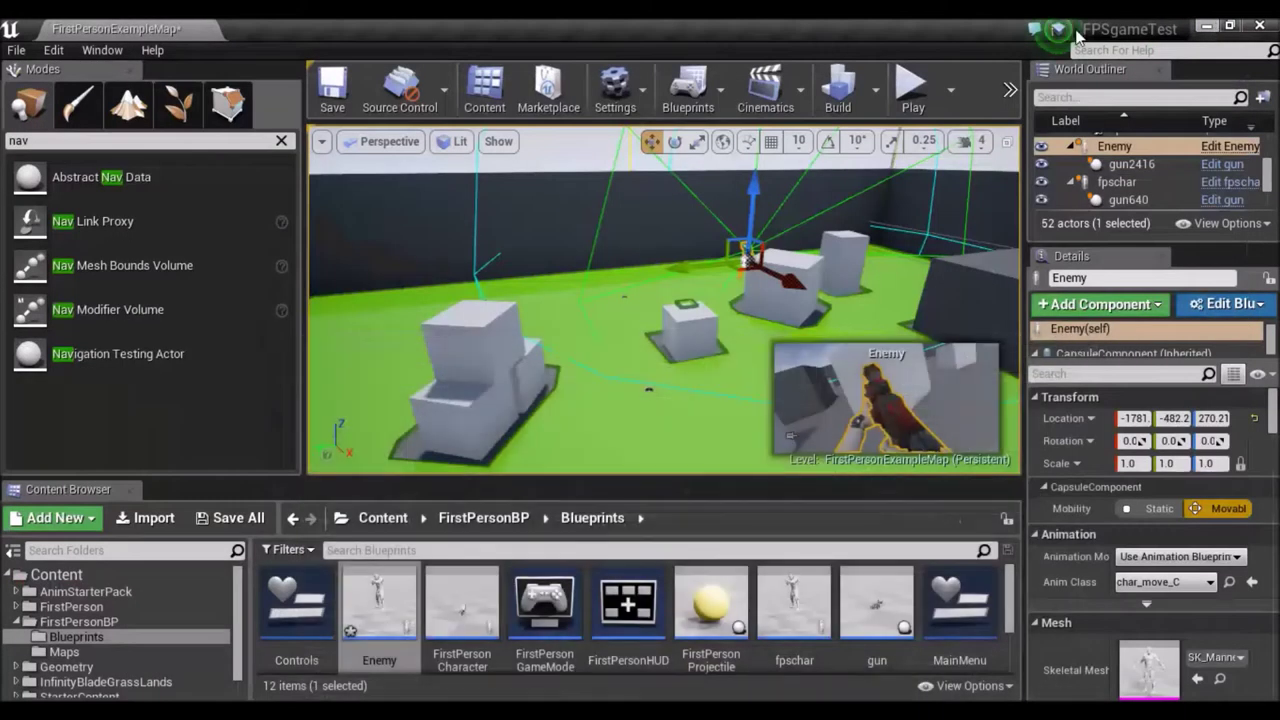
Step: Look up the target blueprint and the target_hit interface in the project's Blueprints folder
left_click_drag(1013, 600, 983, 669)
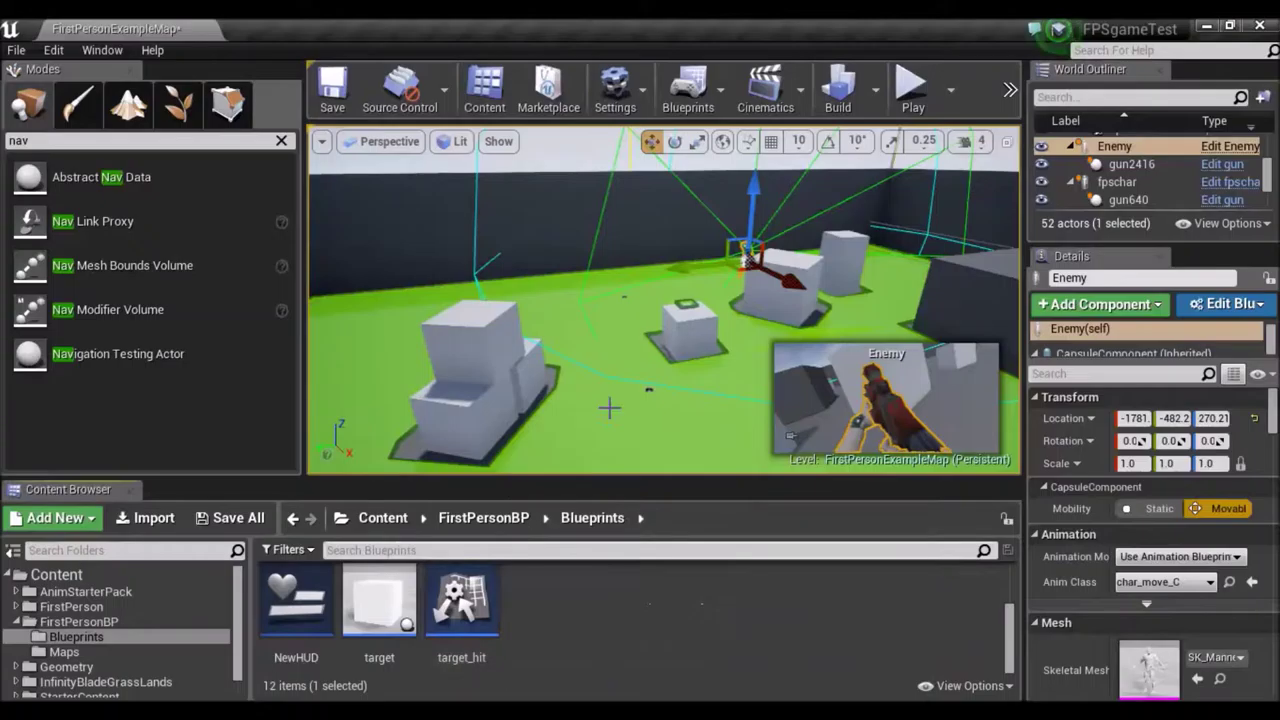
mouse_move(386, 636)
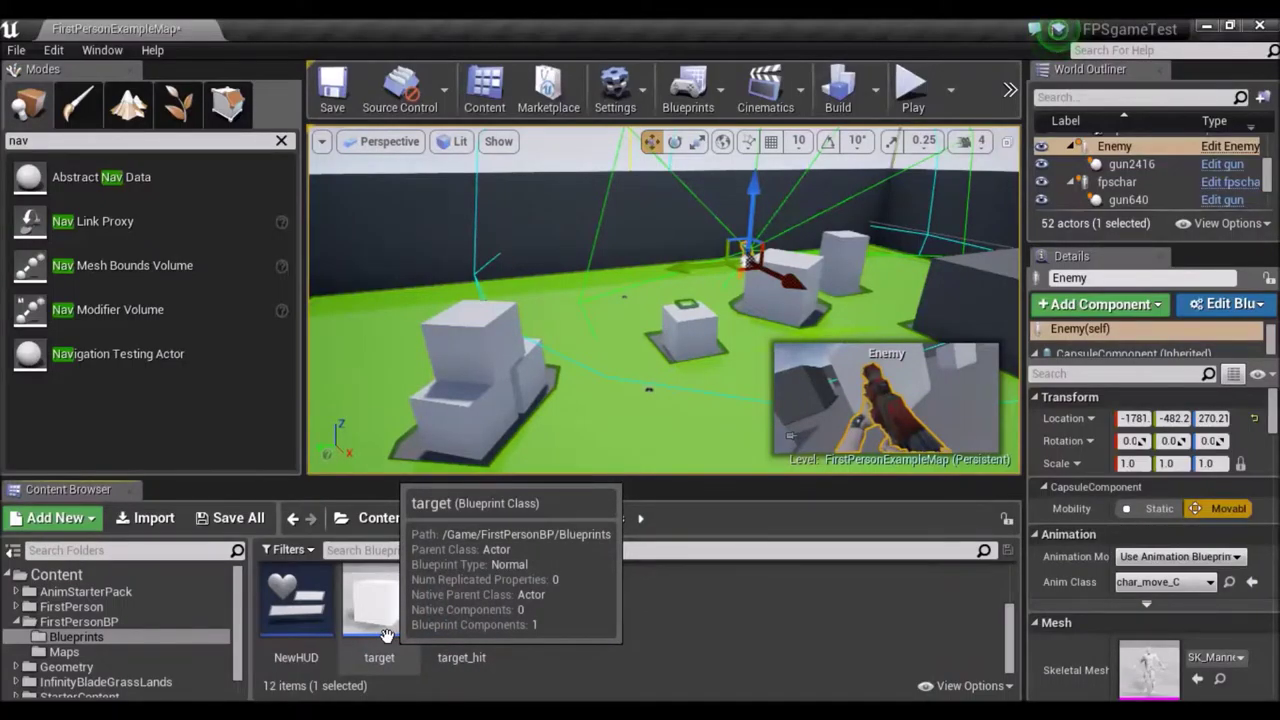
left_click(386, 636)
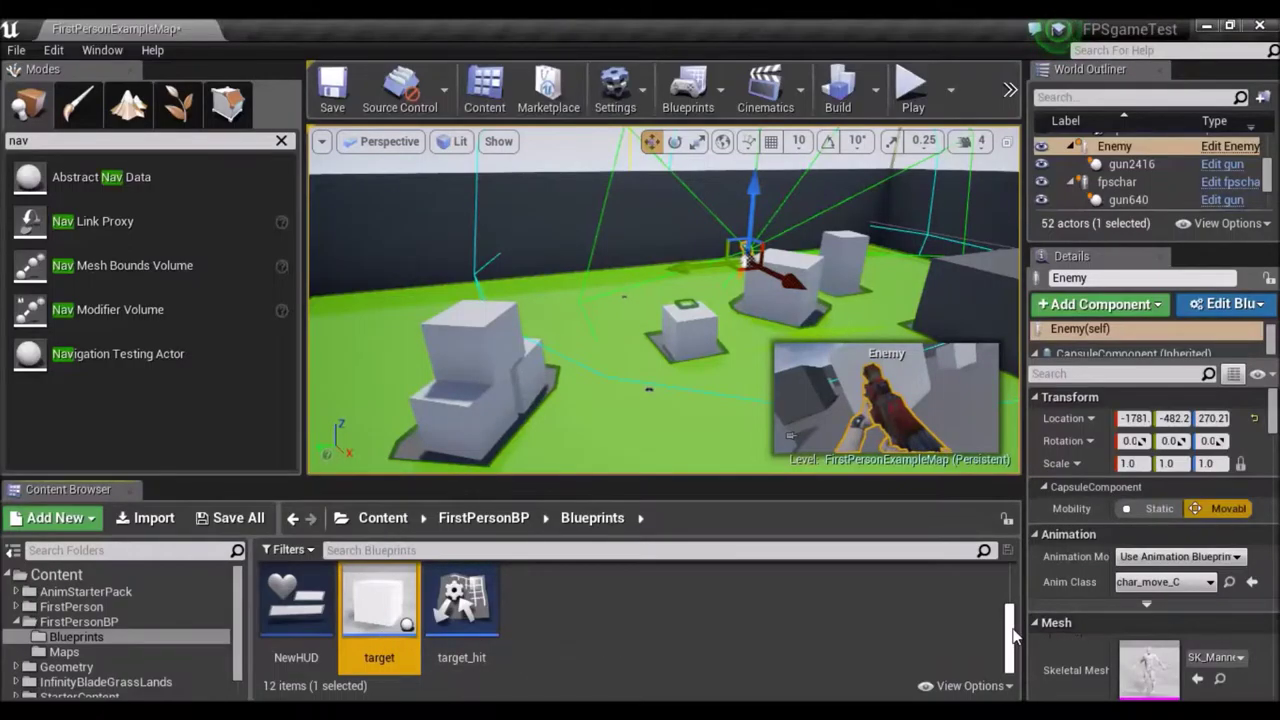
scroll(1010, 640, "up", 2)
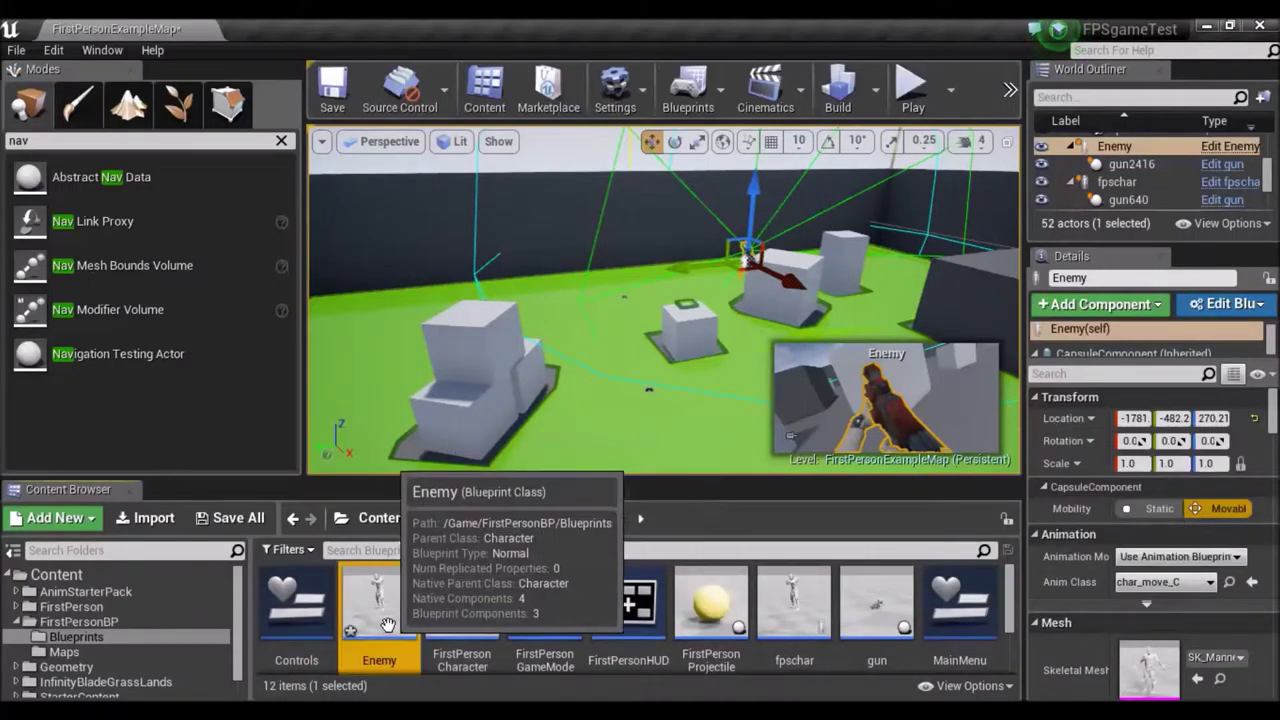
Step: Open the Enemy blueprint and implement the target_hit interface in its class settings
double_click(385, 627)
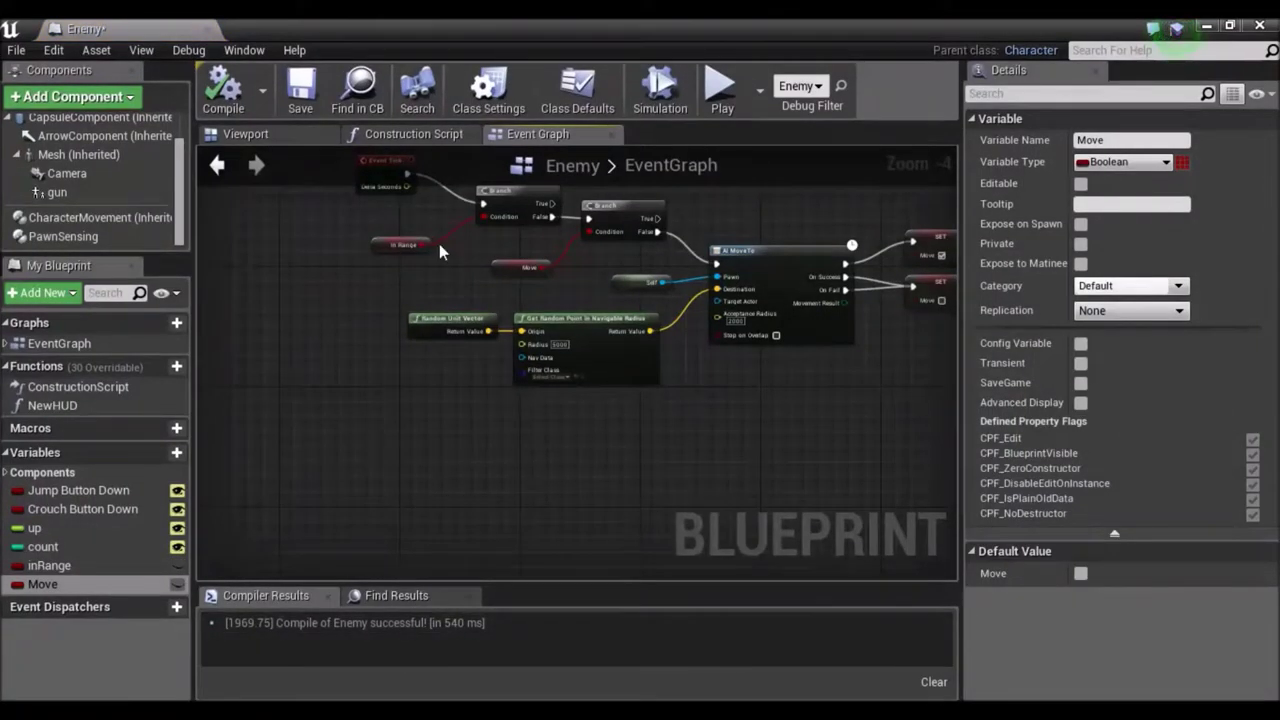
left_click(489, 100)
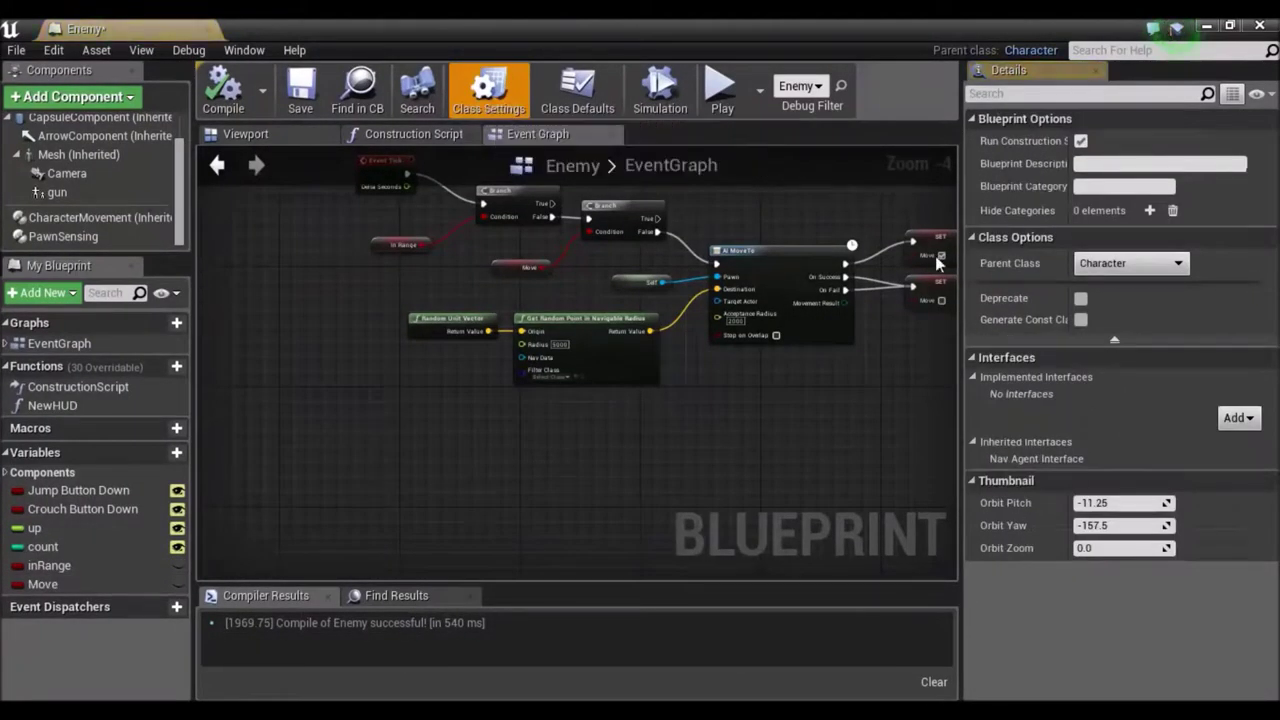
left_click(1139, 345)
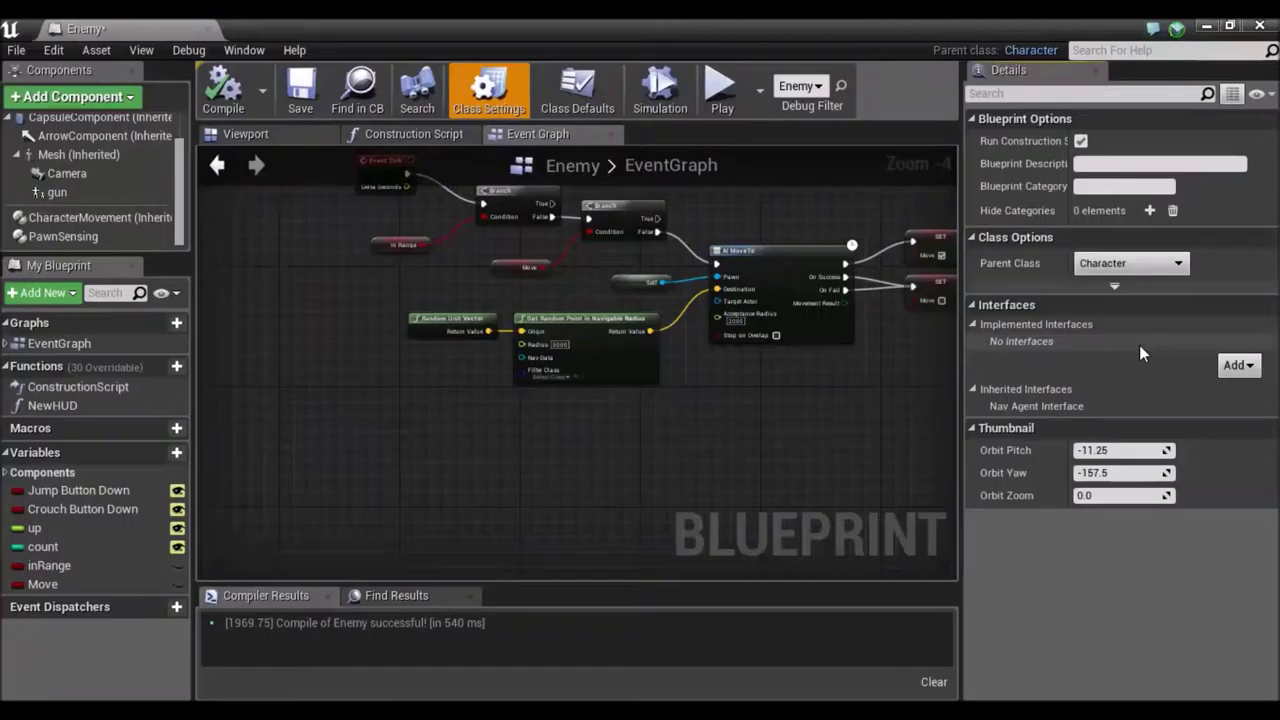
left_click(1131, 283)
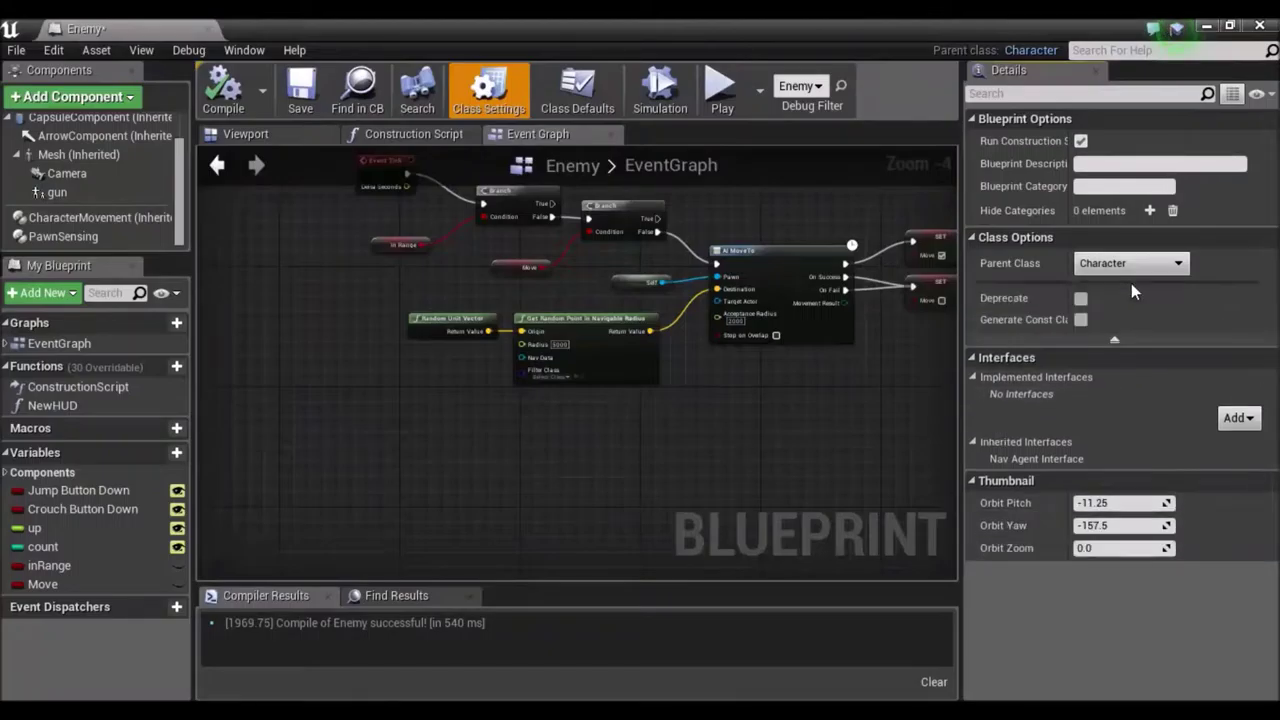
left_click(1236, 418)
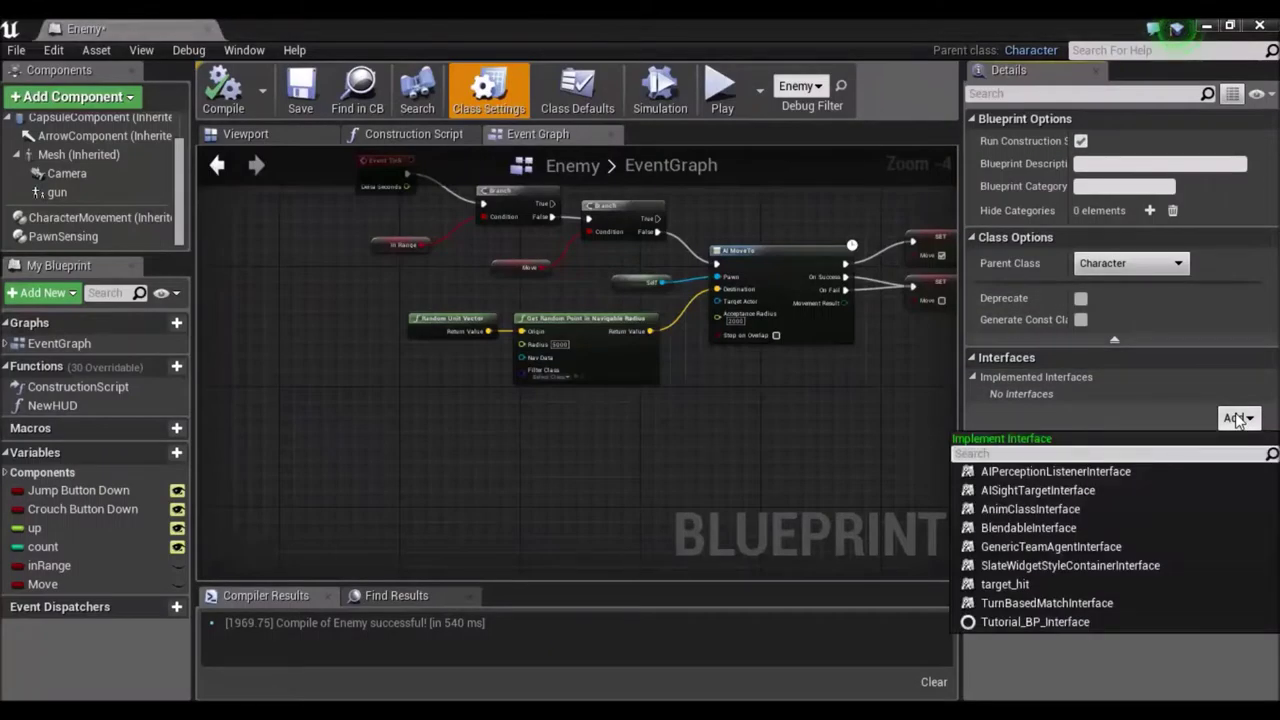
left_click(1019, 586)
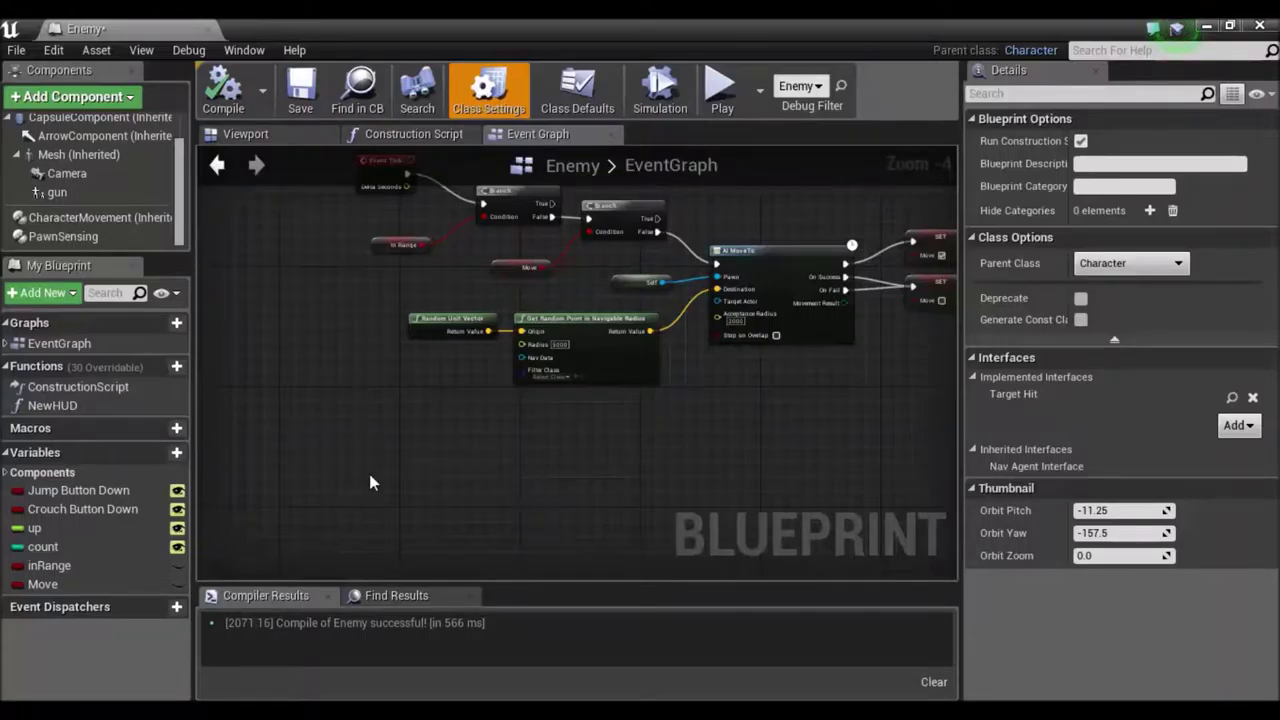
Step: Add an Event Targethit node in the empty graph area below the AI MoveTo logic
right_click_drag(425, 448, 600, 406)
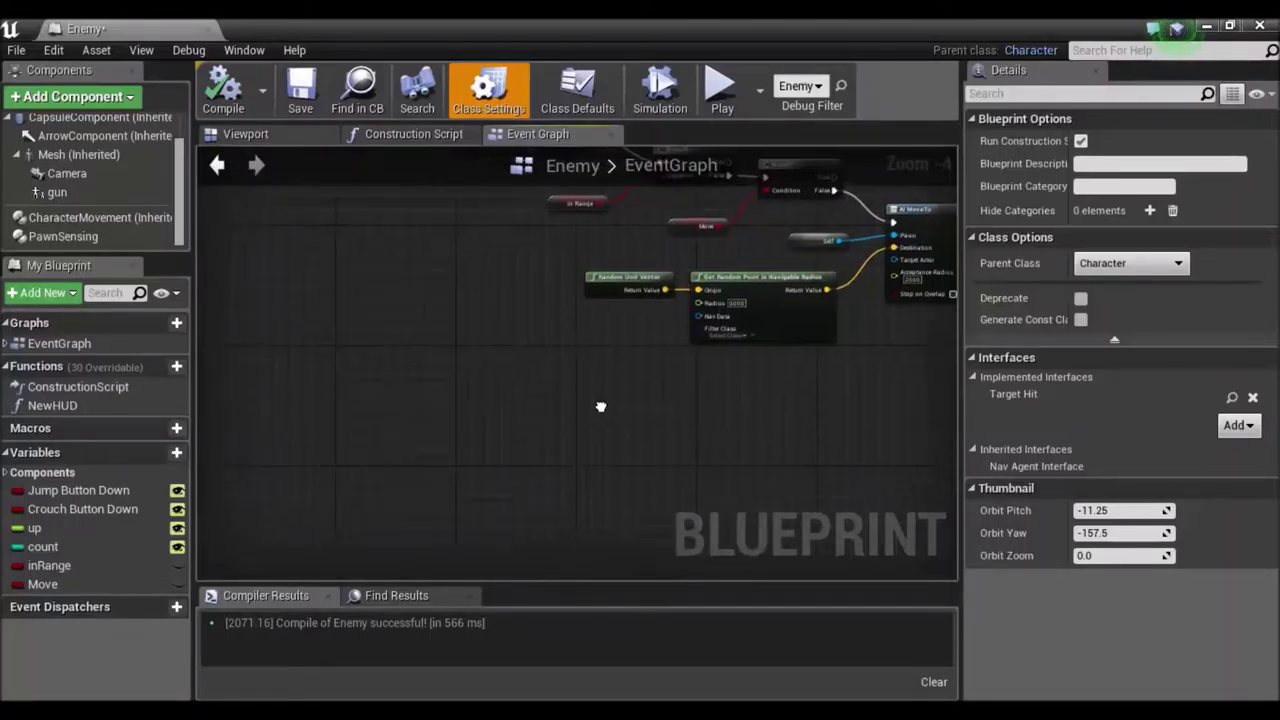
scroll(541, 365, "down", 3)
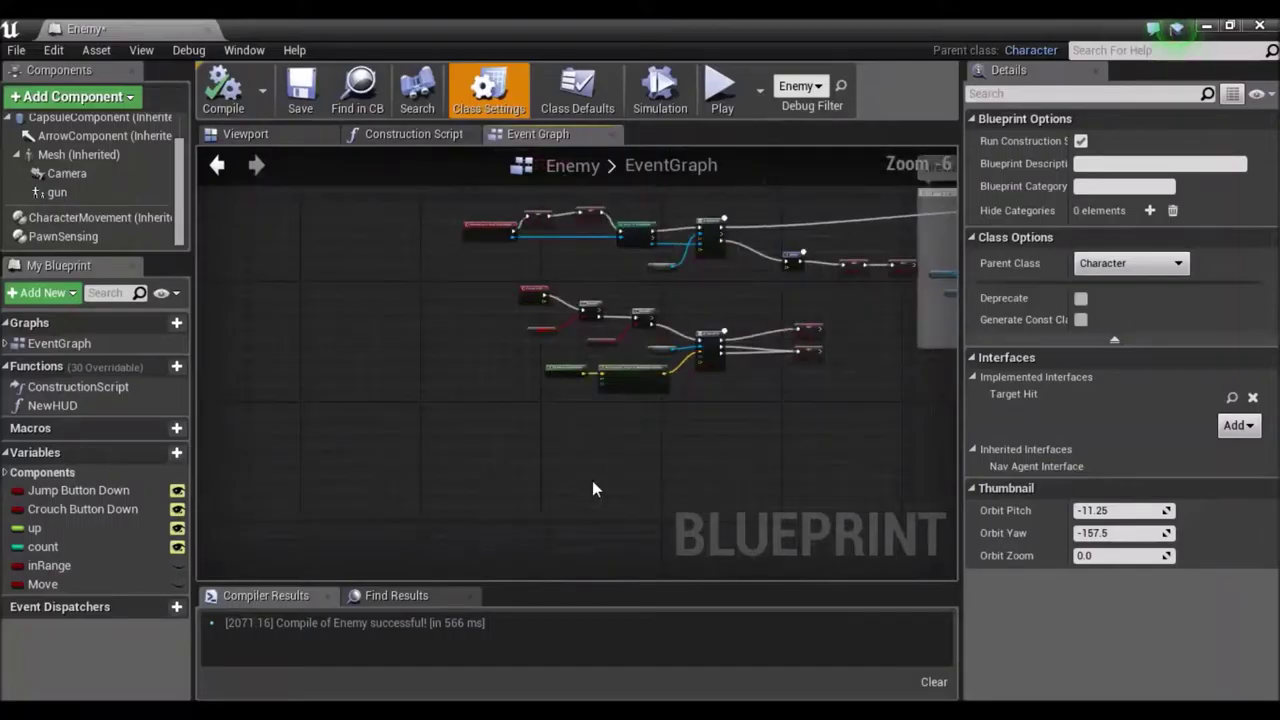
right_click_drag(560, 382, 512, 466)
right_click(459, 462)
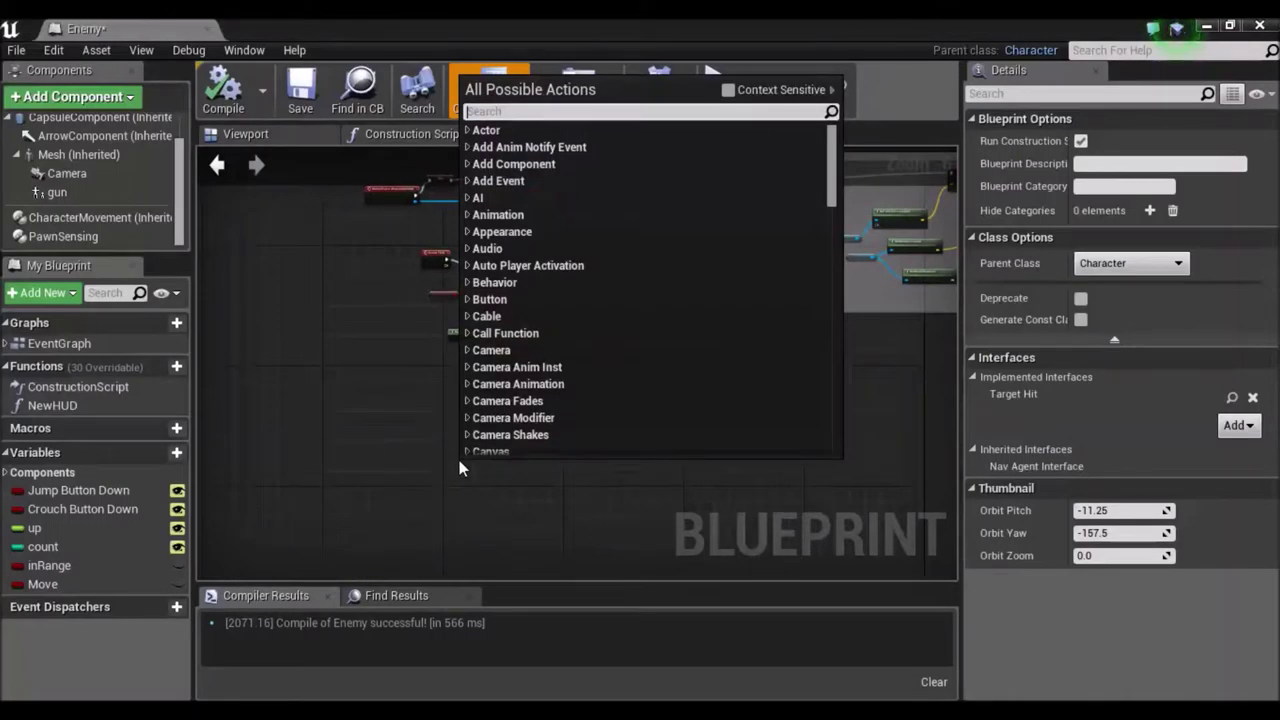
type("ev")
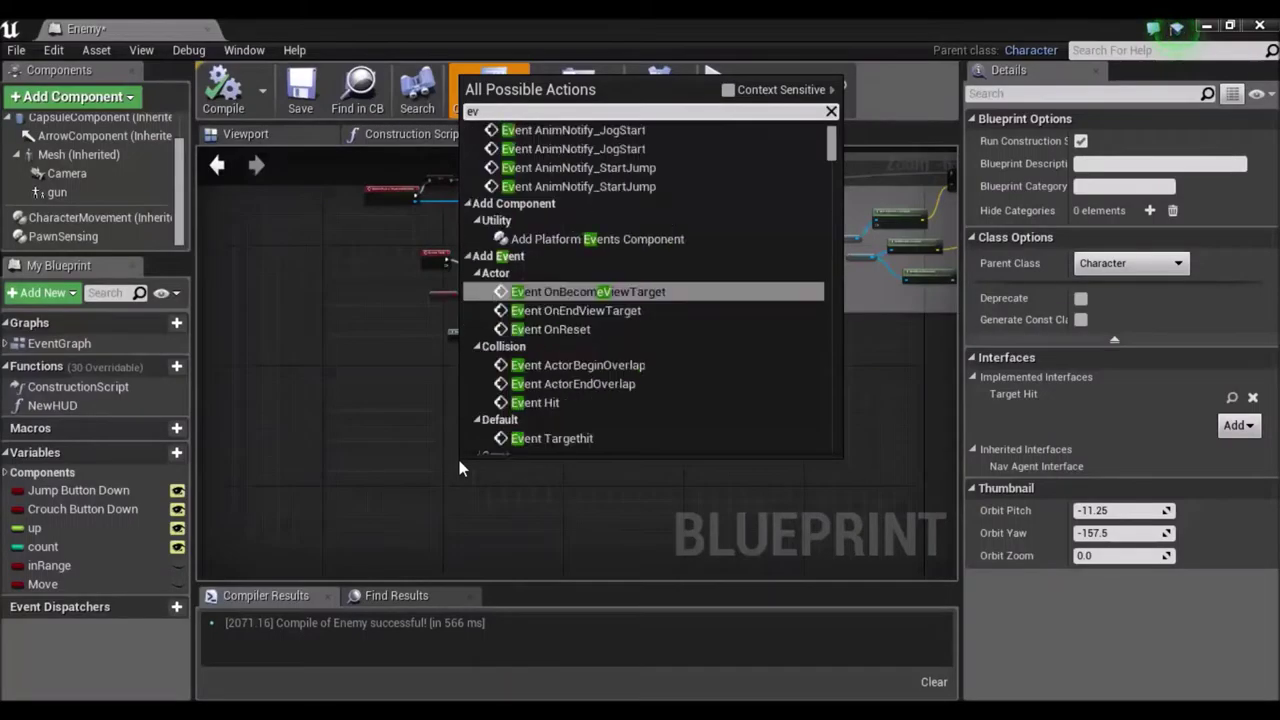
type("etn")
key("BackSpace")
key("BackSpace")
type("nt ")
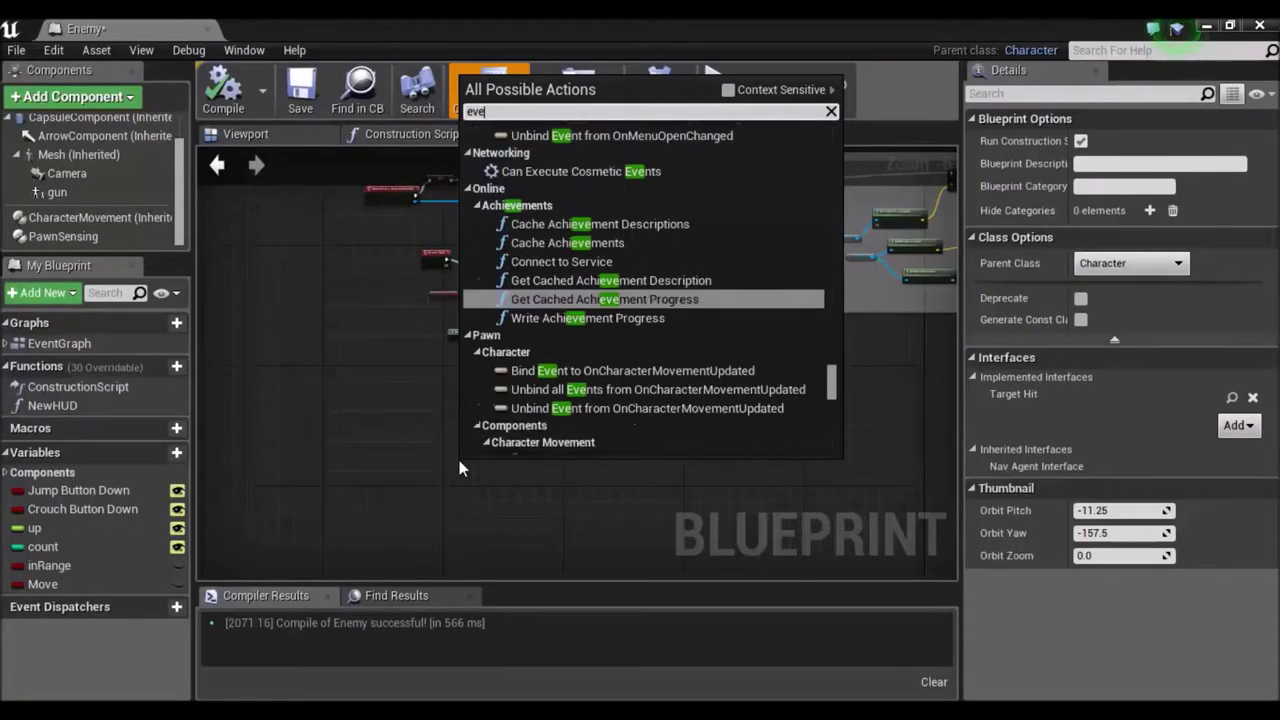
type("ta")
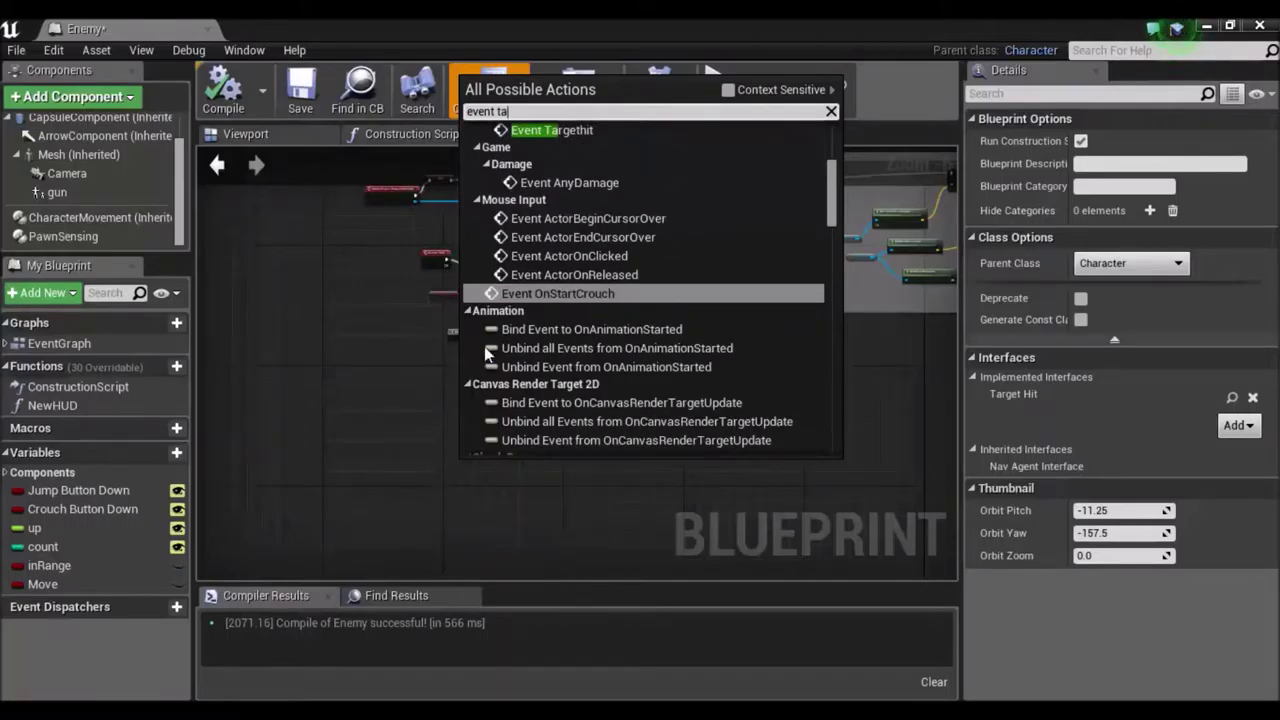
left_click(548, 131)
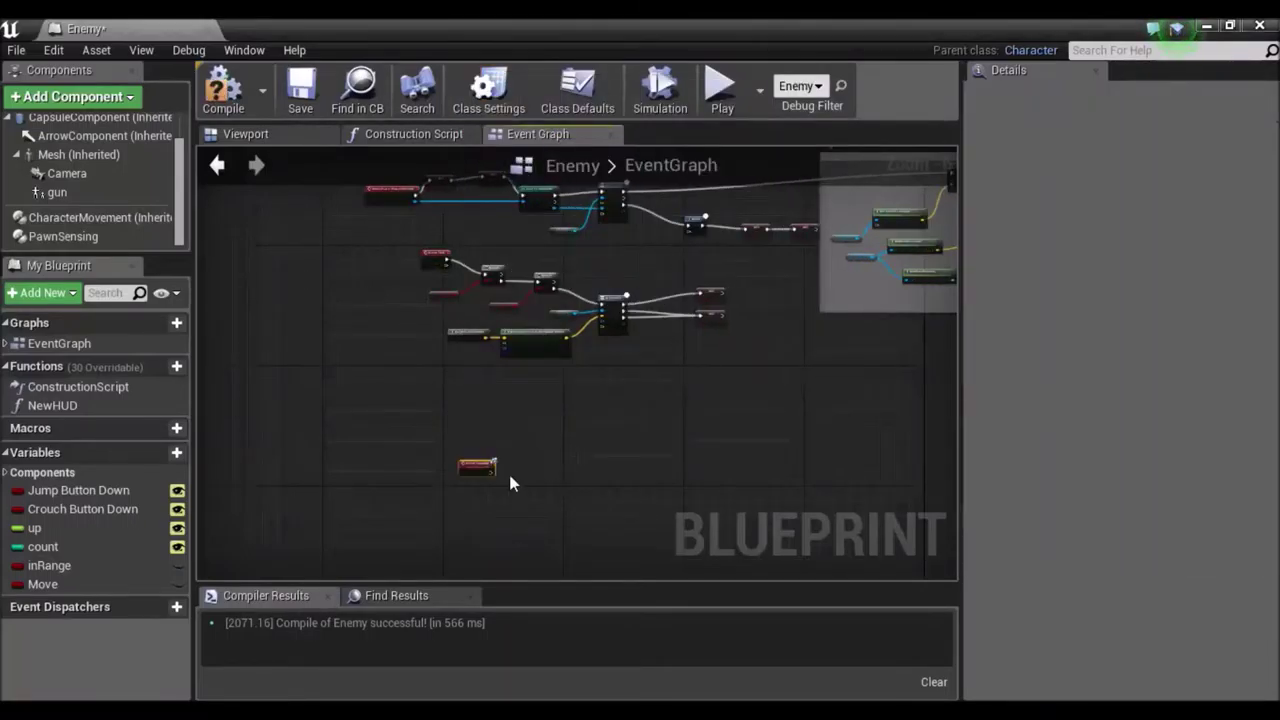
Step: Try to add an increment node from the execution output of Event Targethit
scroll(505, 476, "up", 3)
left_click_drag(472, 465, 503, 357)
scroll(414, 414, "up", 2)
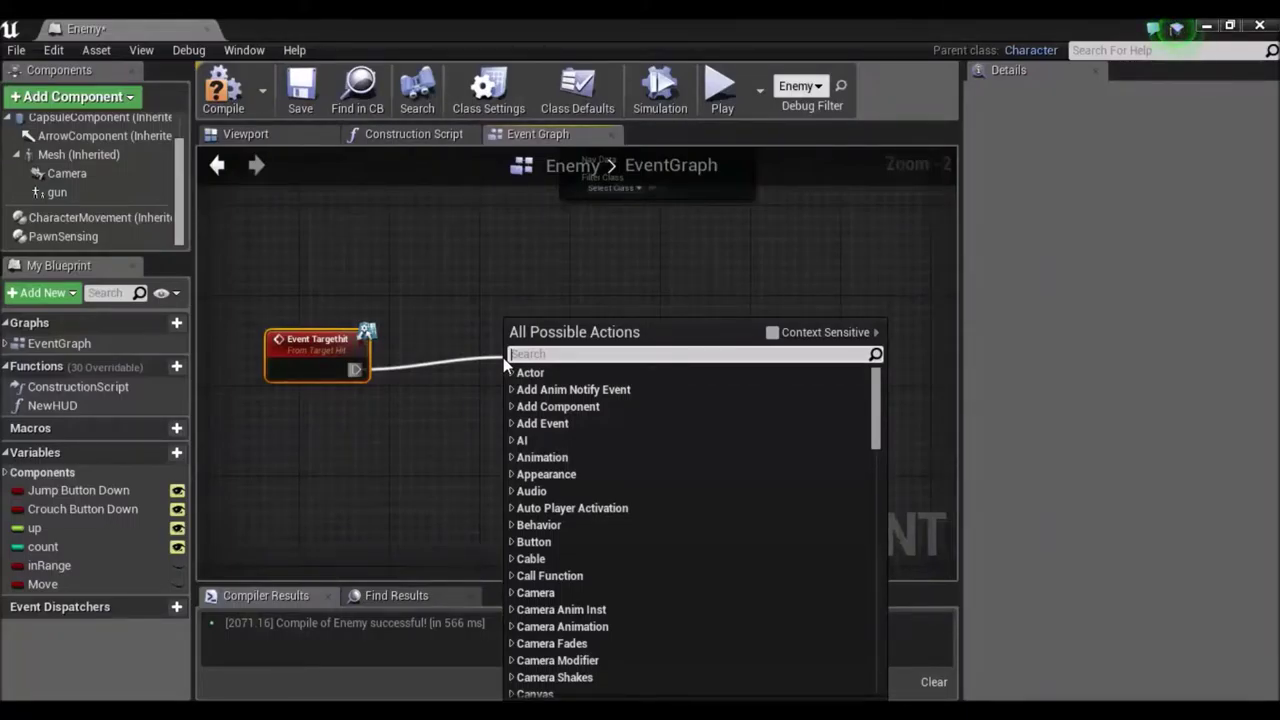
scroll(503, 357, "down", 10)
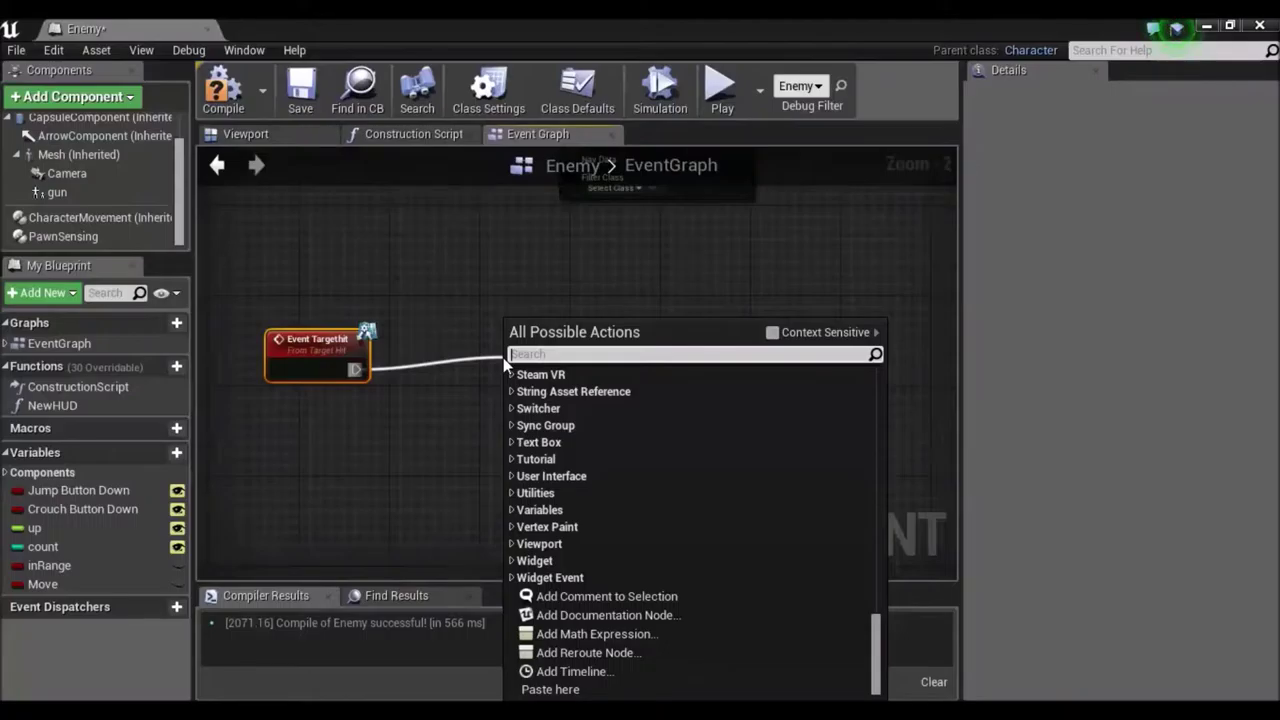
type("iv")
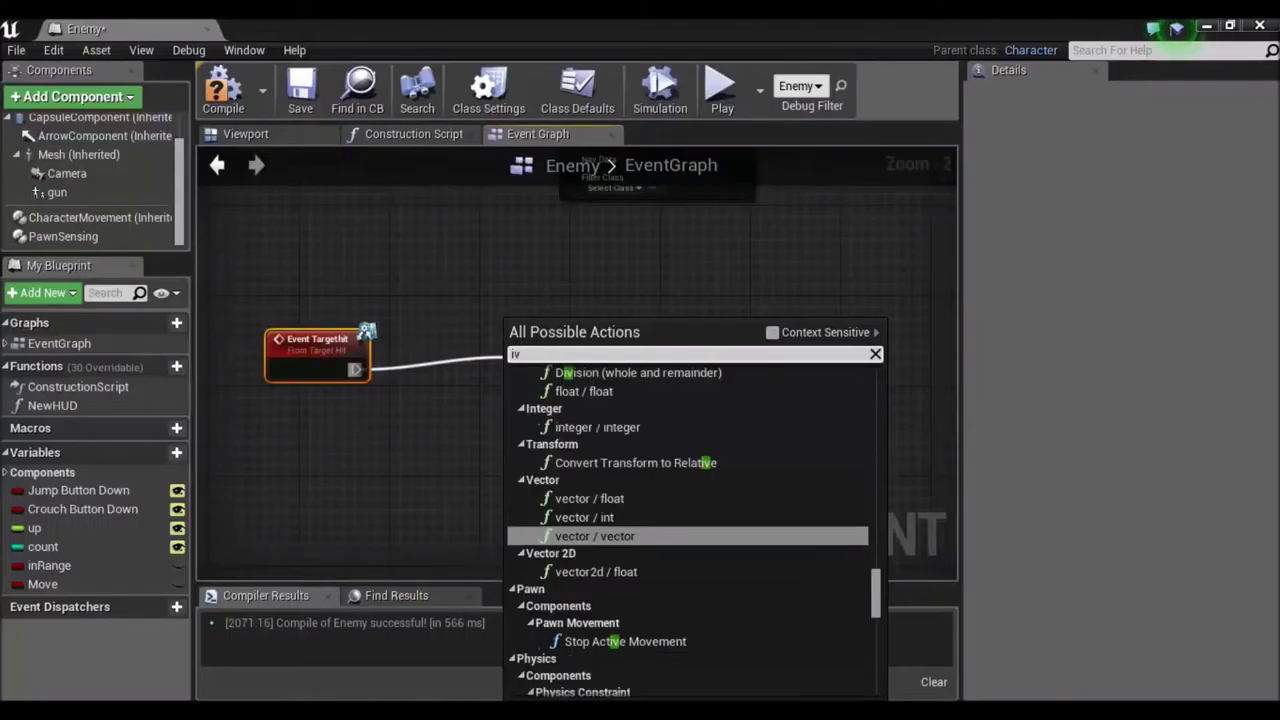
key("BackSpace")
type("c")
key("BackSpace")
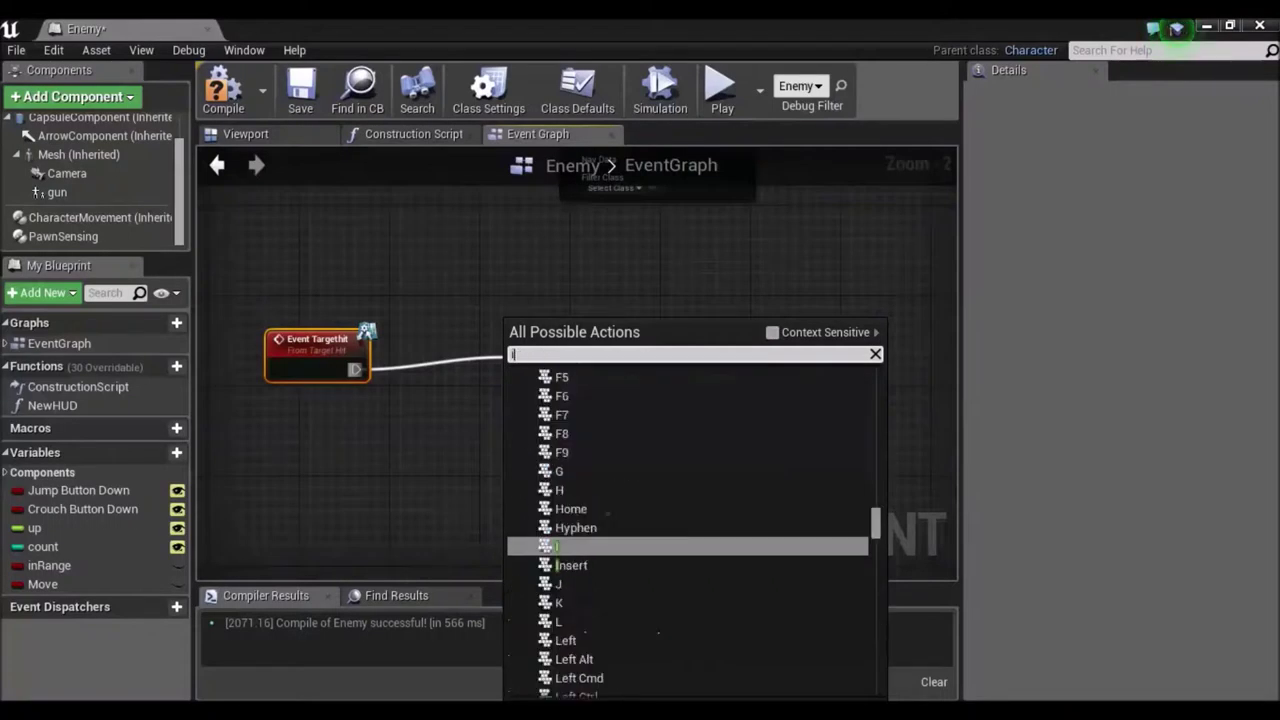
type("ncre")
key("Return")
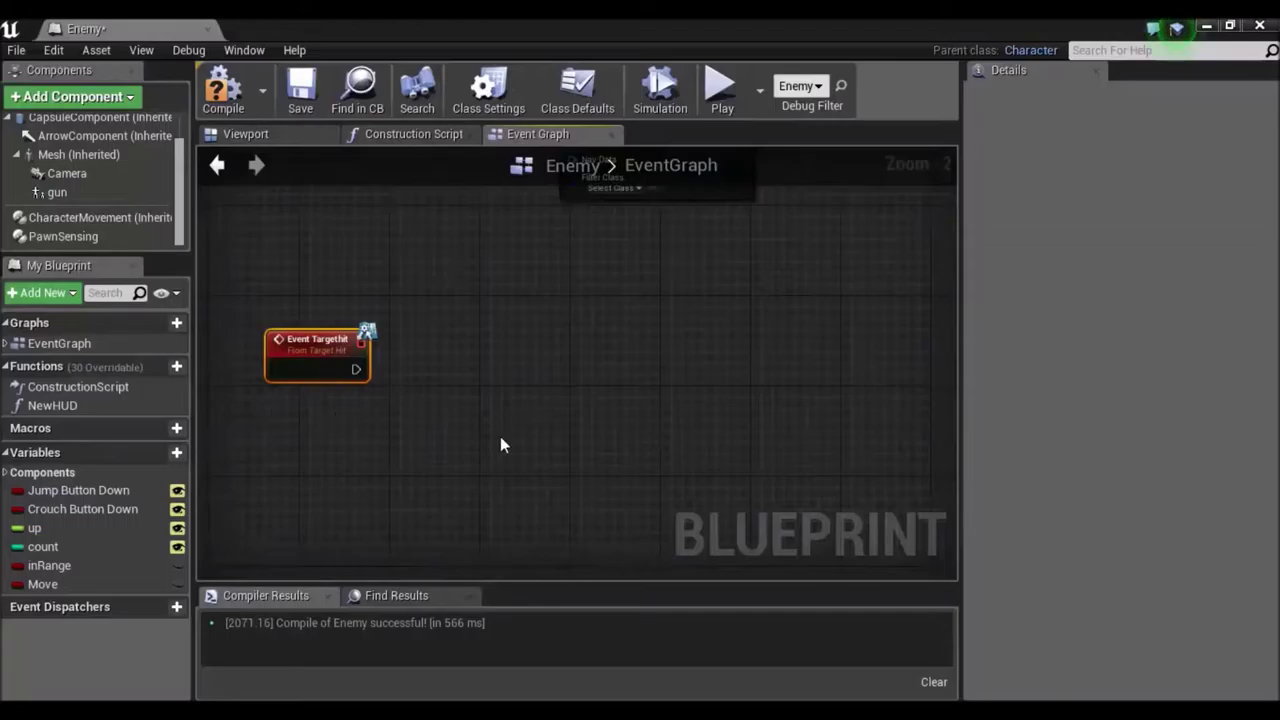
Step: Add an IncrementInt node connected to the execution output of Event Targethit
left_click_drag(383, 368, 485, 345)
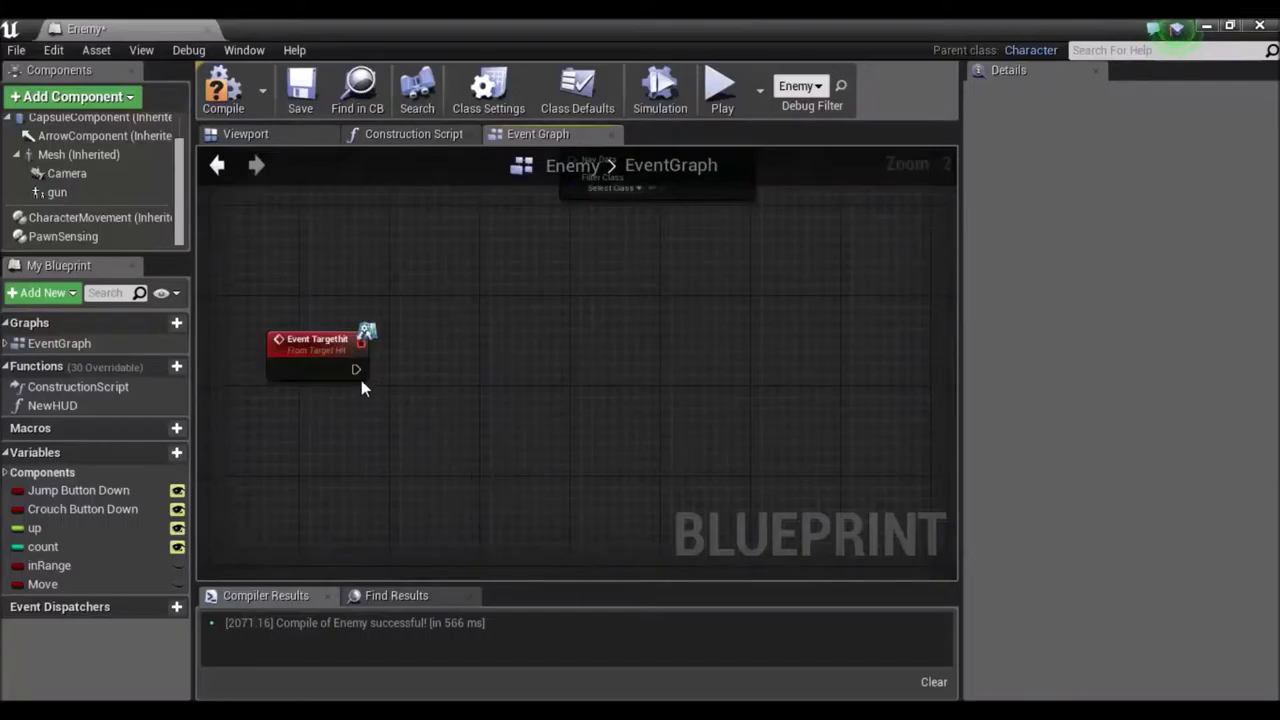
left_click_drag(362, 365, 481, 317)
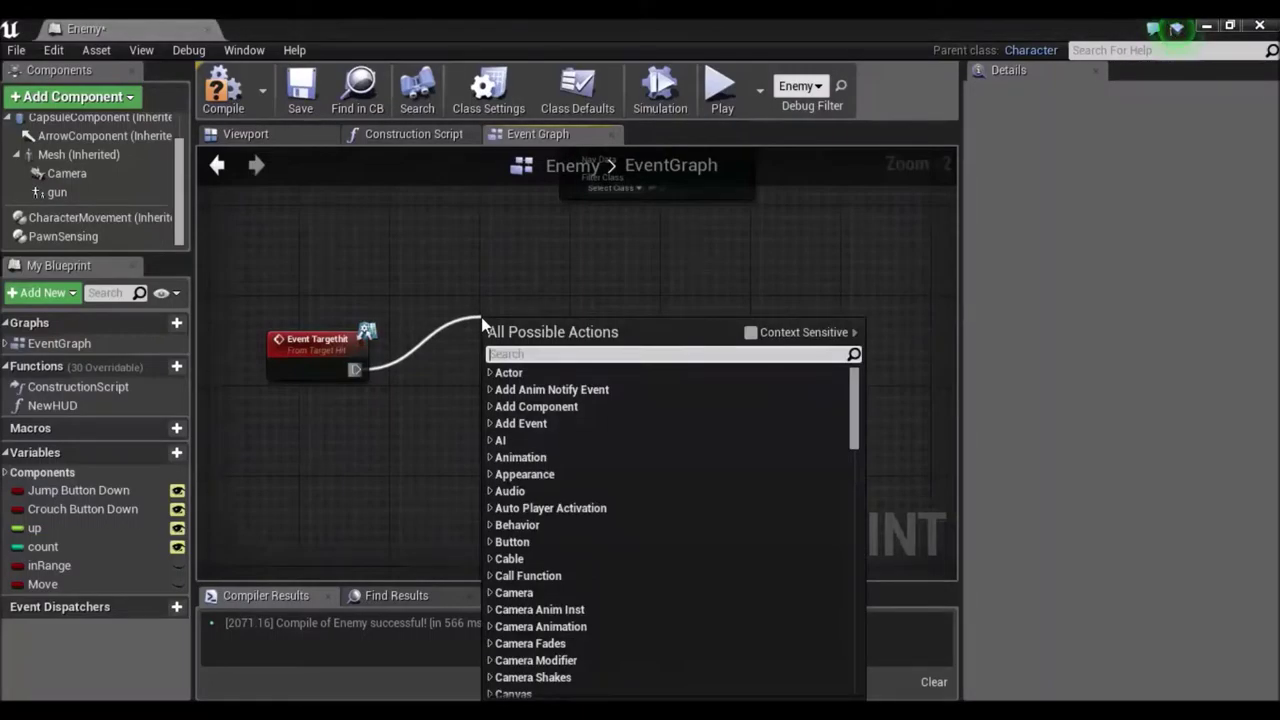
type("inc")
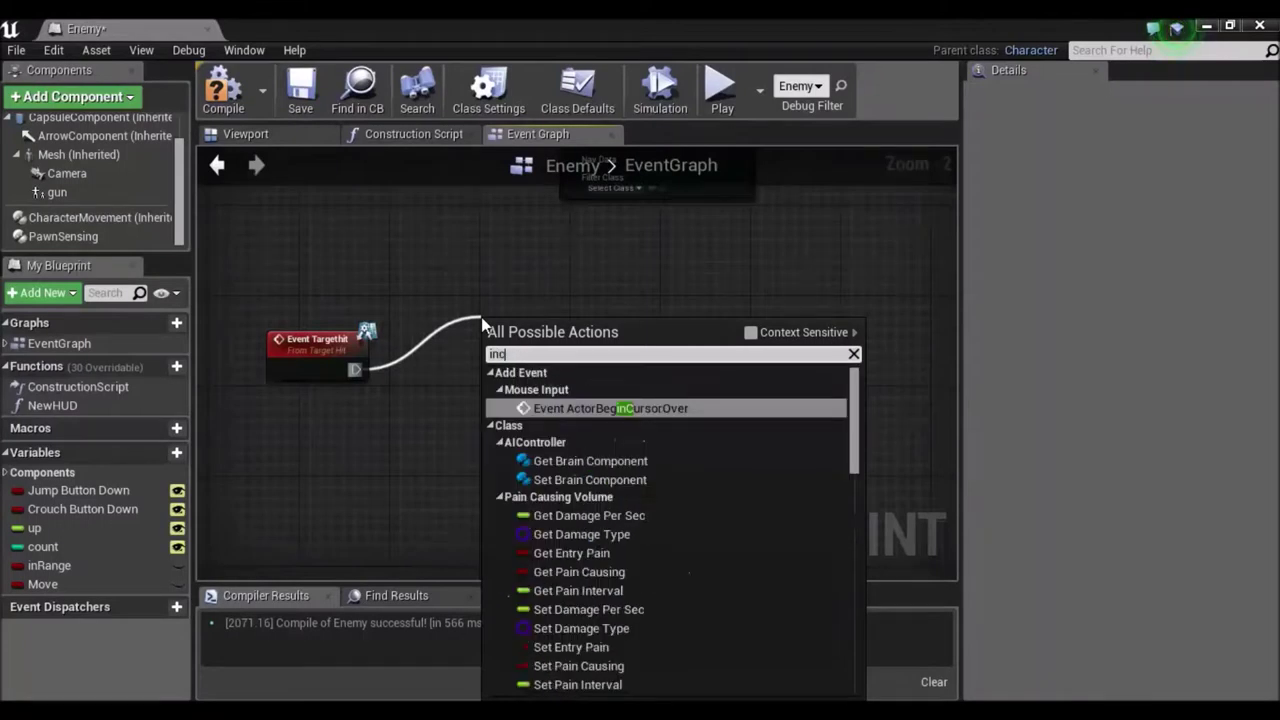
type("re")
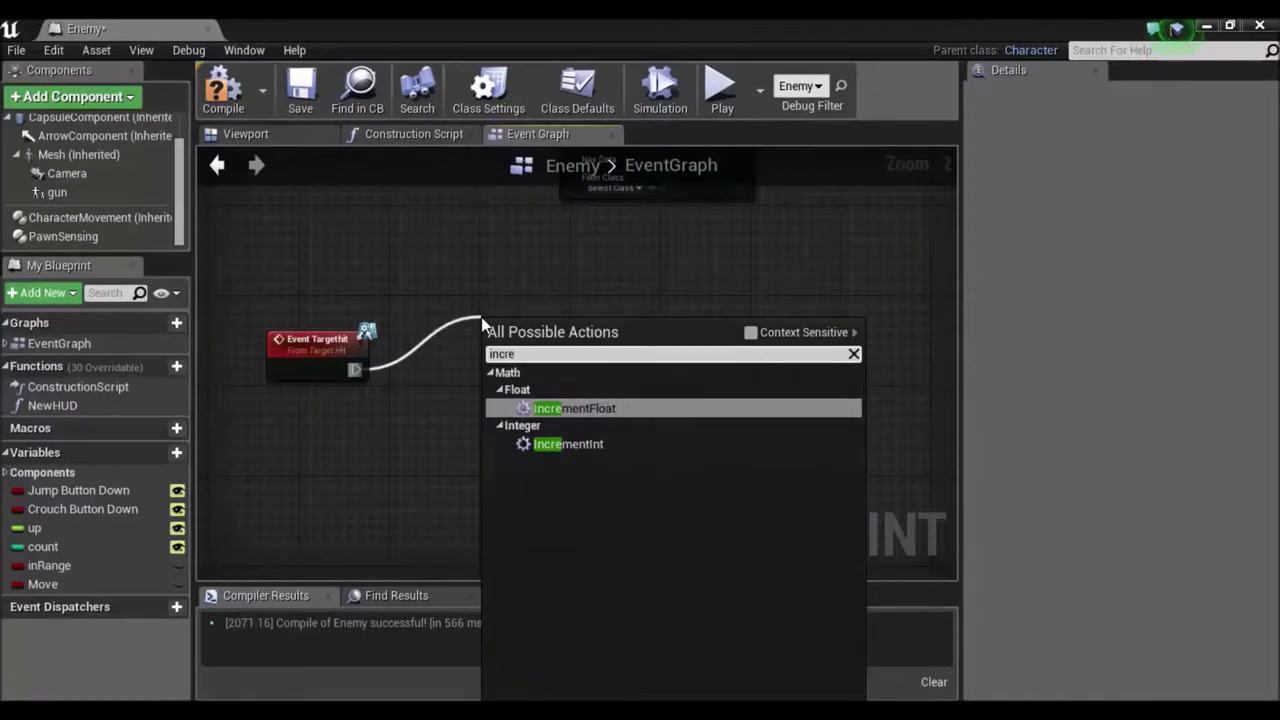
key("Down")
key("Return")
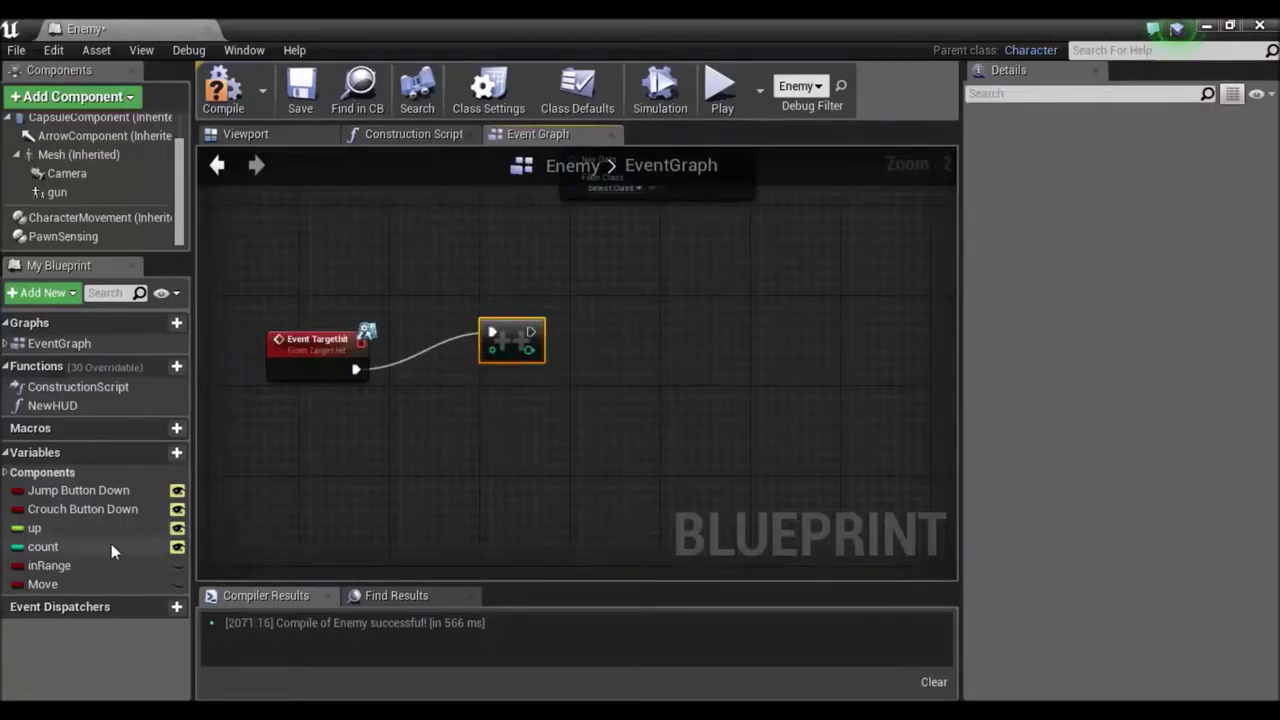
Step: Place a getter for the count variable below Event Targethit and connect it to the increment node's integer input
left_click_drag(56, 547, 293, 428)
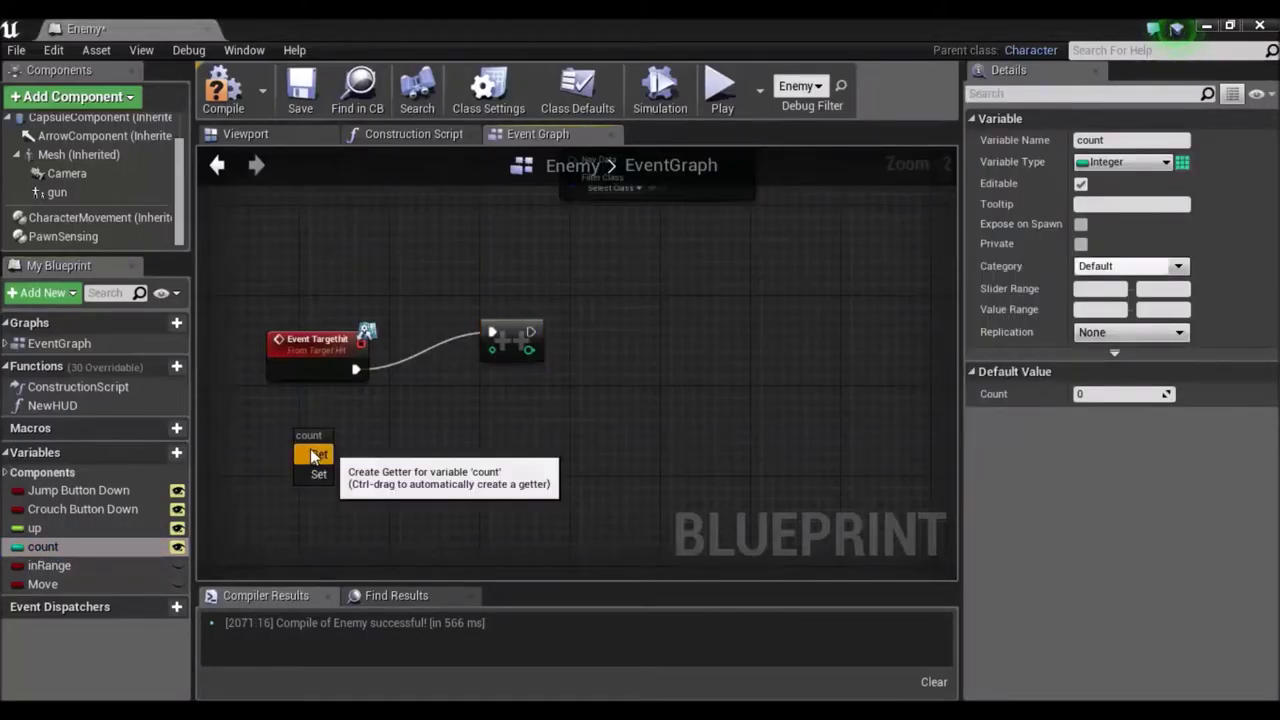
left_click(310, 452)
left_click_drag(369, 443, 490, 348)
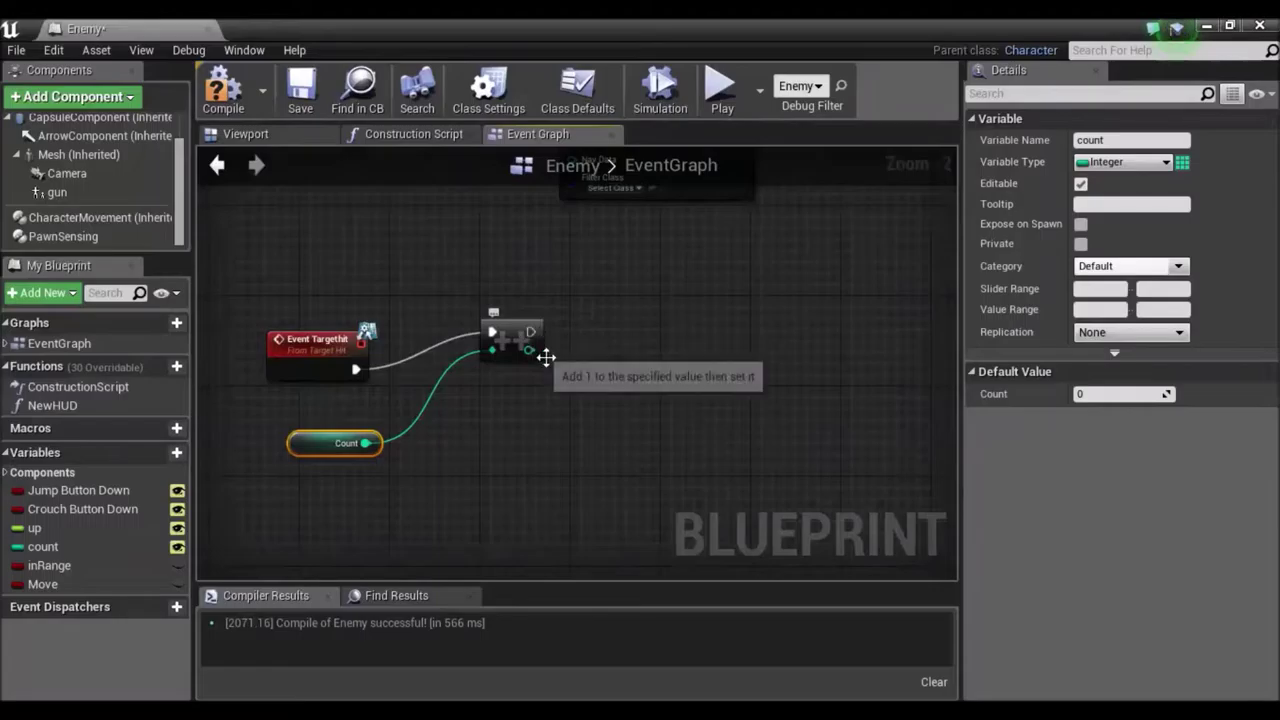
Step: Add an integer > integer comparison fed by the increment node's integer output
left_click_drag(528, 348, 586, 436)
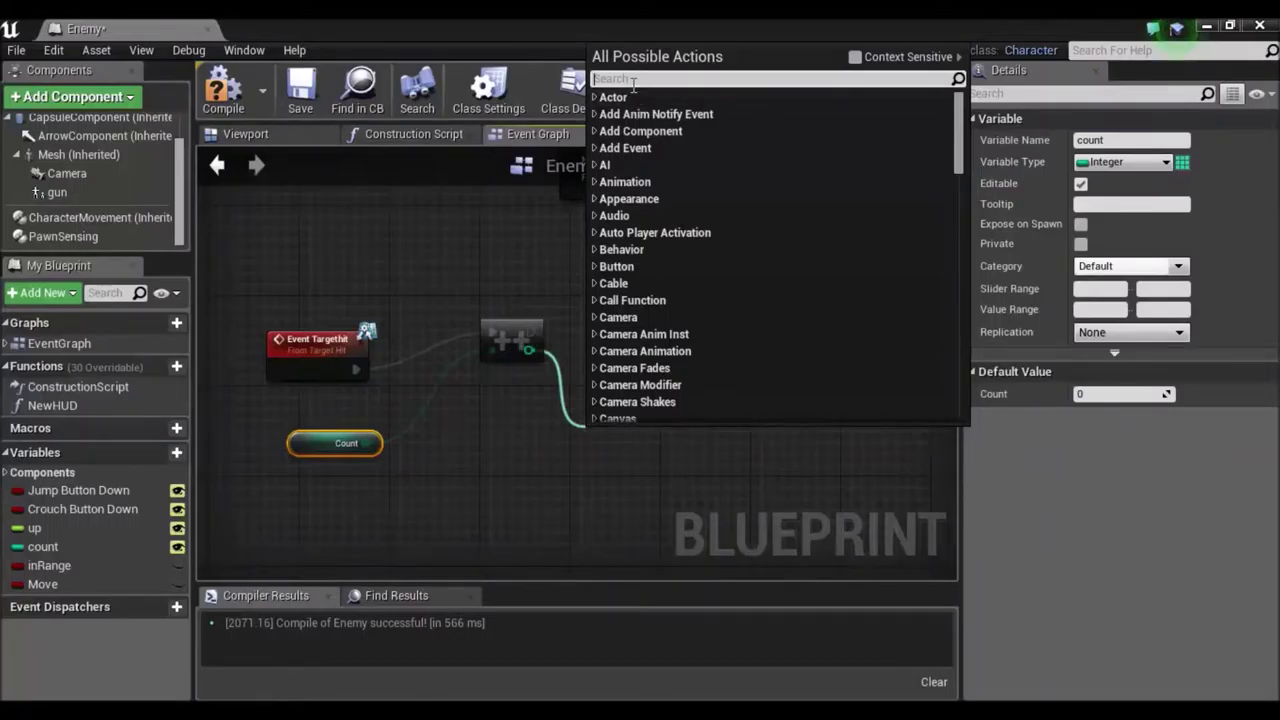
type(">")
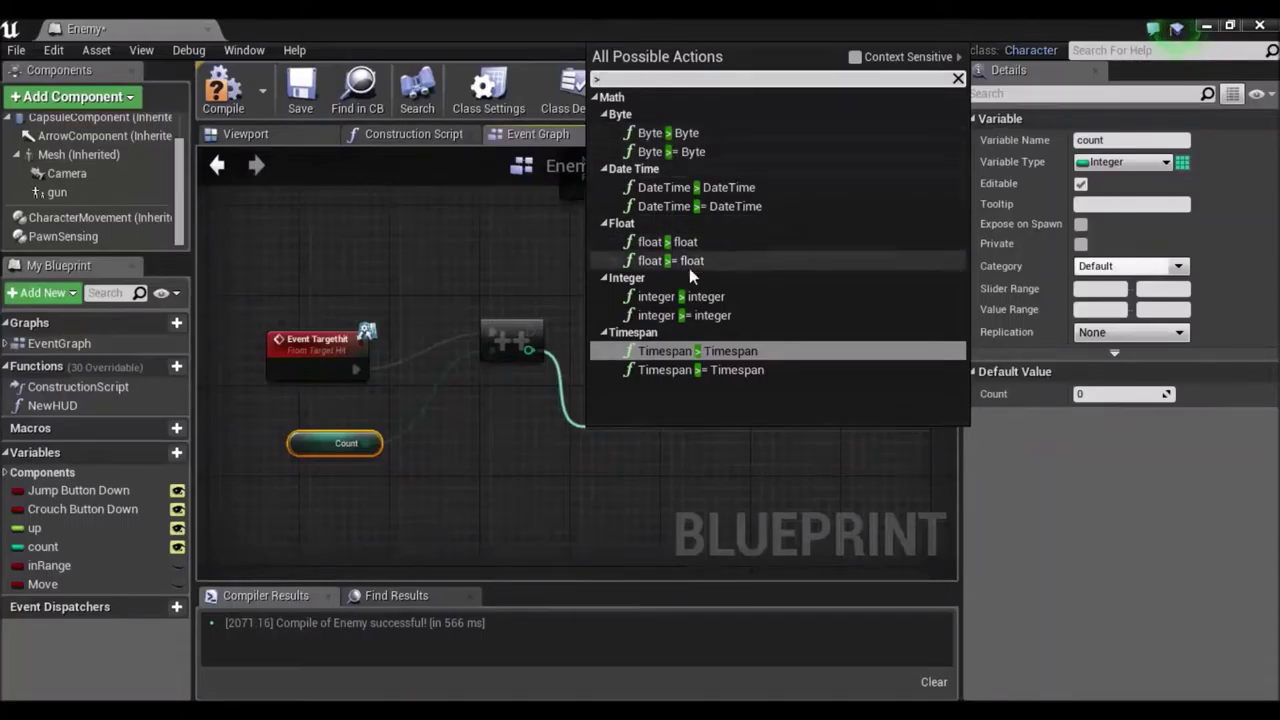
left_click(681, 303)
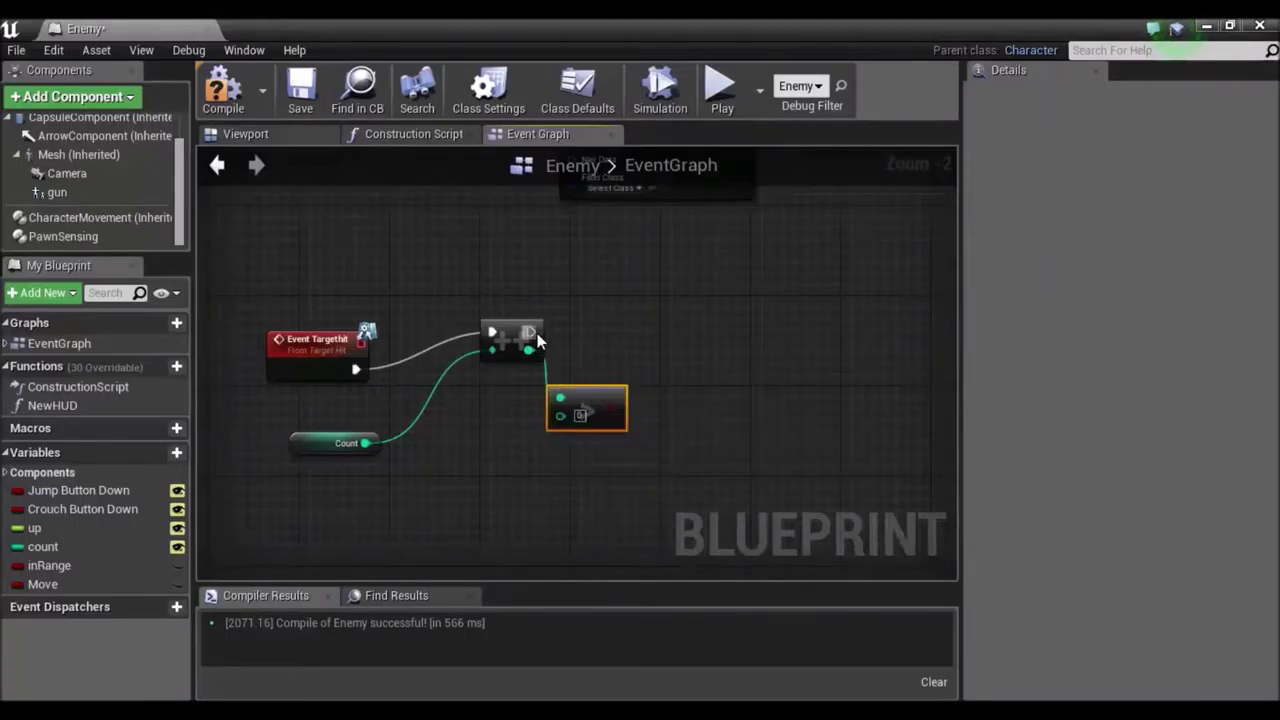
Step: Add a Branch node from the increment node's execution output and place it above the comparison node
left_click_drag(530, 332, 659, 362)
type("if")
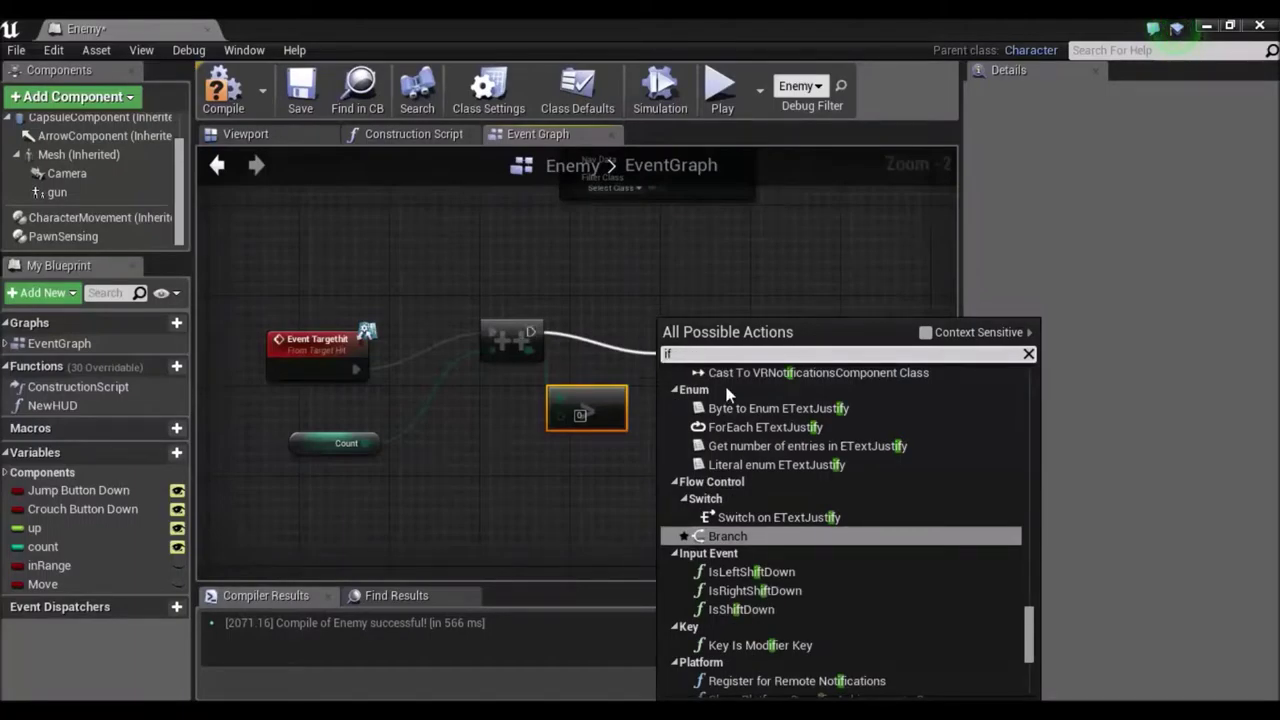
left_click(708, 540)
left_click_drag(700, 361, 700, 294)
Step: Connect the comparison result to the Branch Condition and set the comparison's second value to 2
left_click_drag(613, 410, 673, 335)
left_click_drag(736, 300, 731, 296)
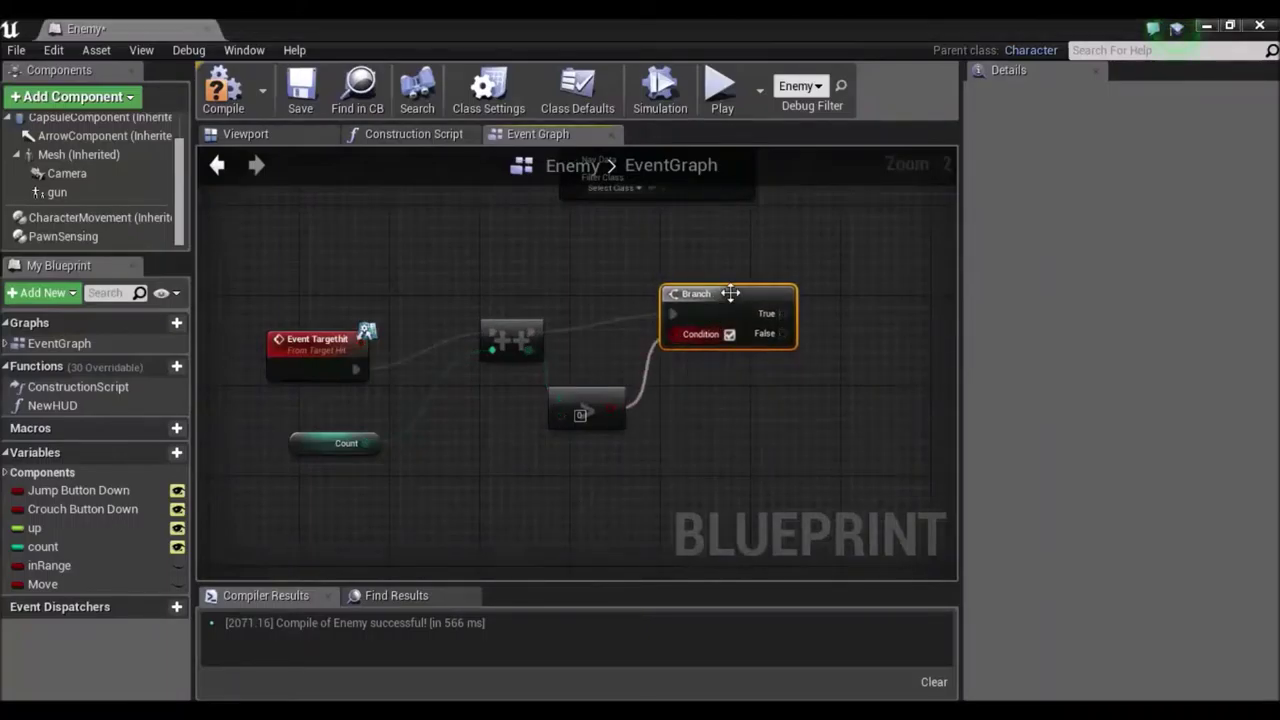
left_click(709, 287)
left_click_drag(613, 410, 672, 335)
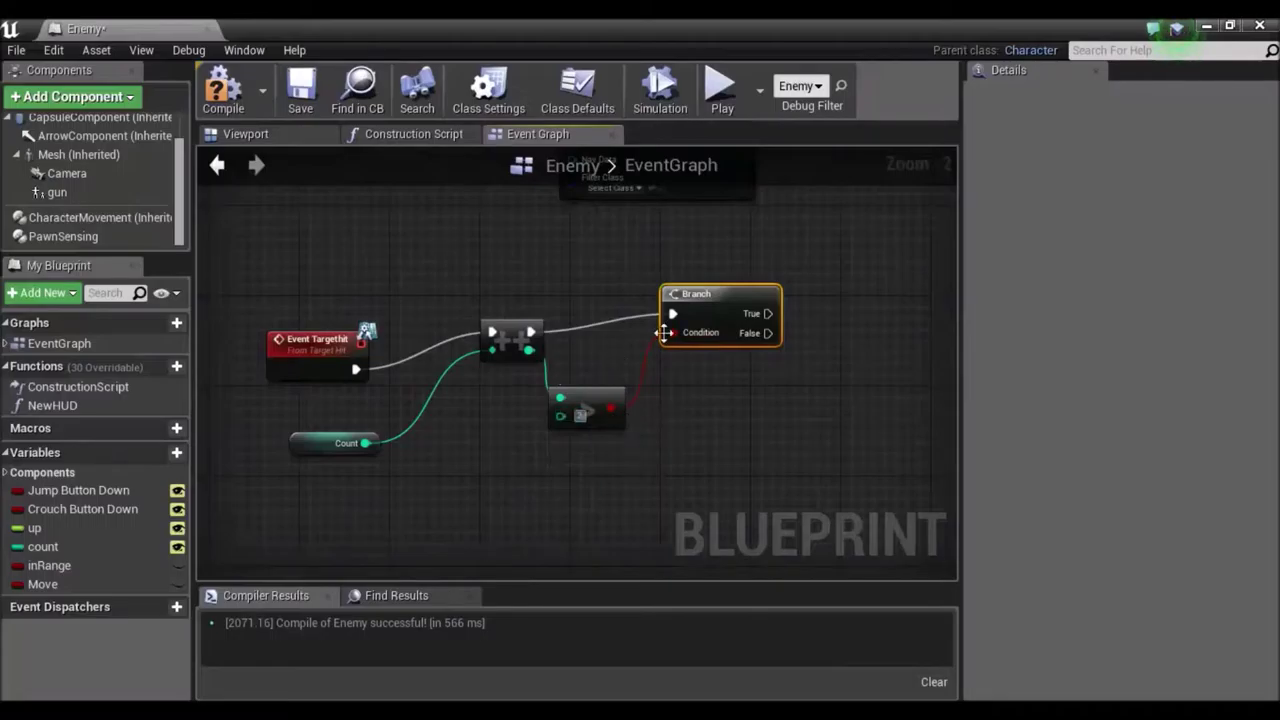
left_click_drag(699, 296, 663, 318)
right_click_drag(790, 472, 489, 439)
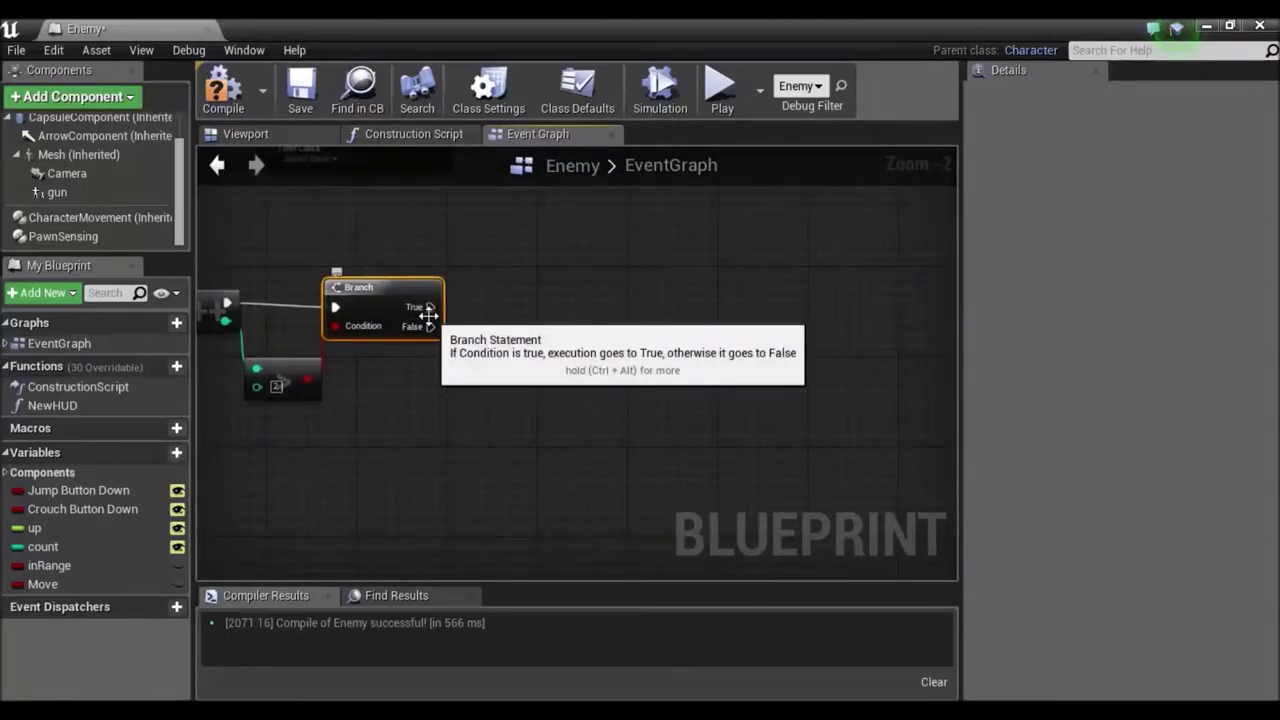
left_click_drag(430, 308, 566, 312)
type("set")
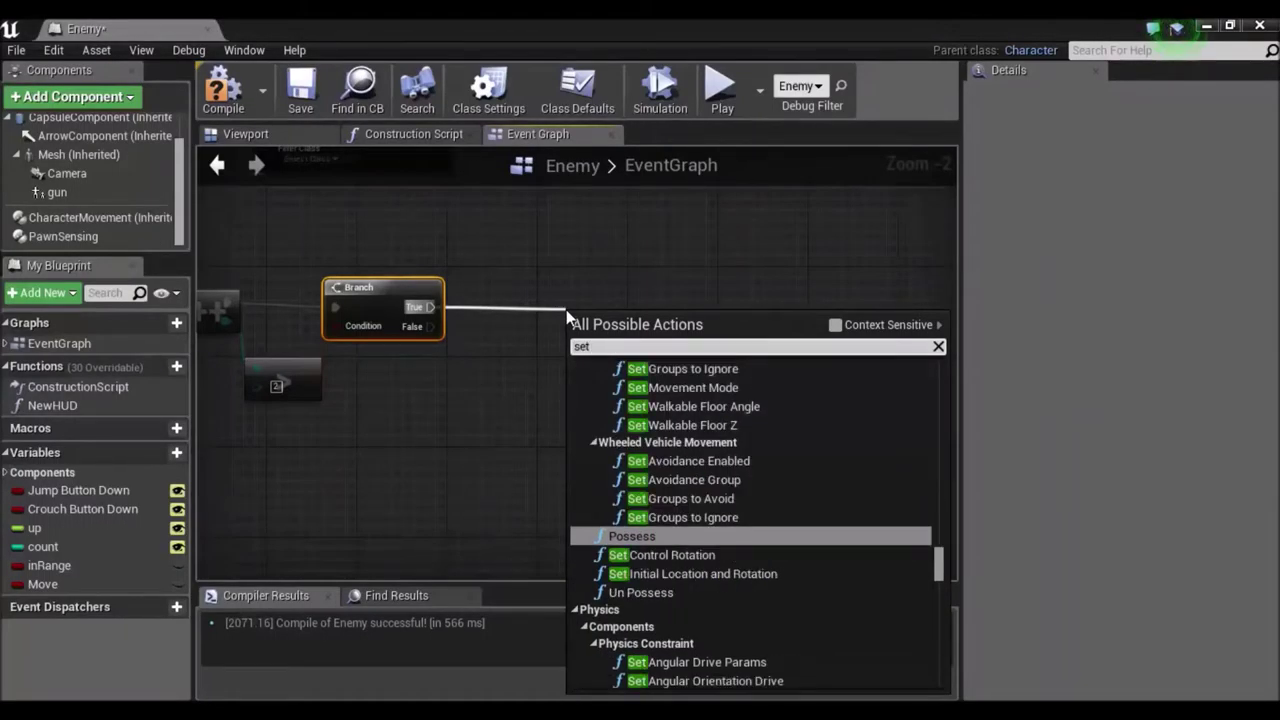
left_click(440, 400)
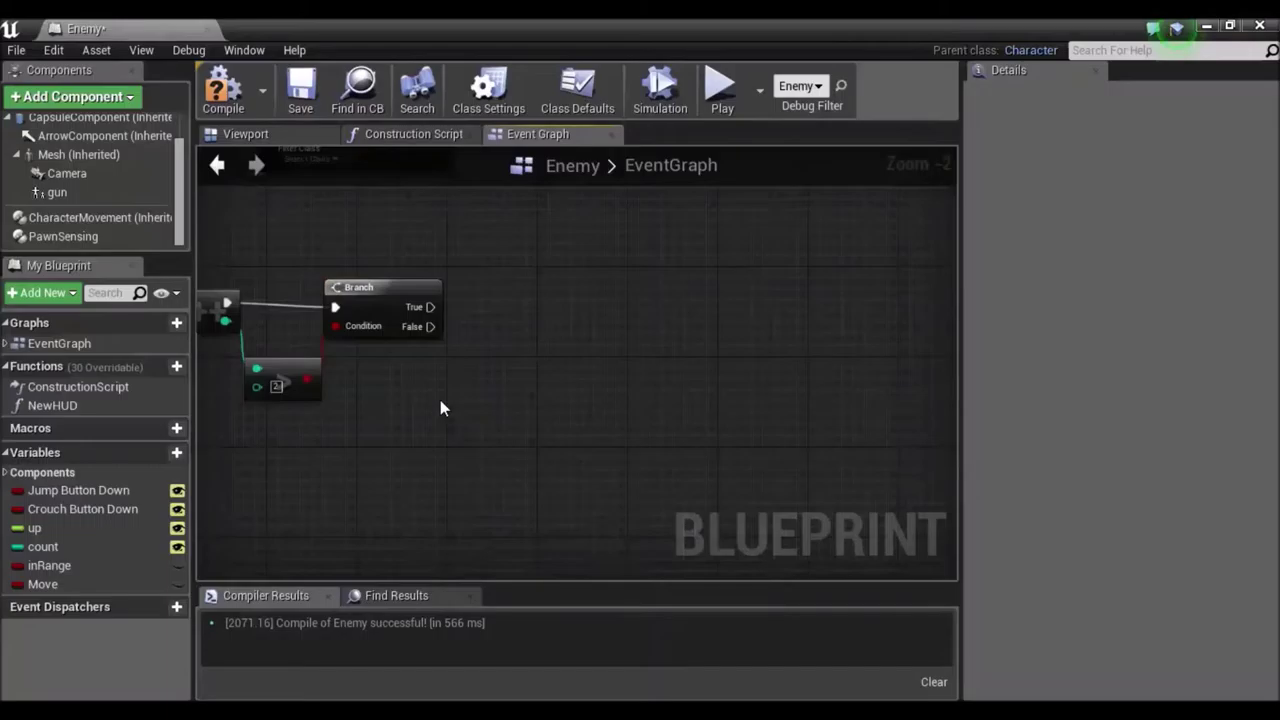
Step: Create a new Boolean variable named death in the Enemy blueprint
left_click(138, 453)
type("death")
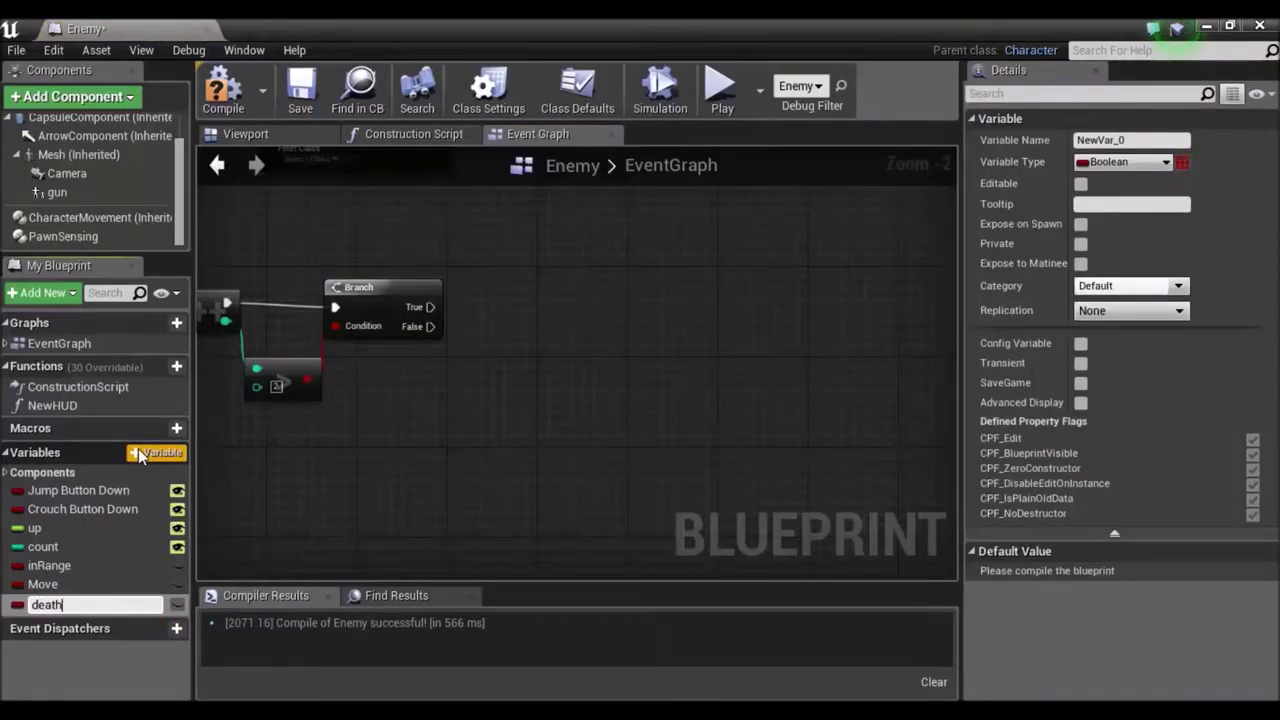
key("Return")
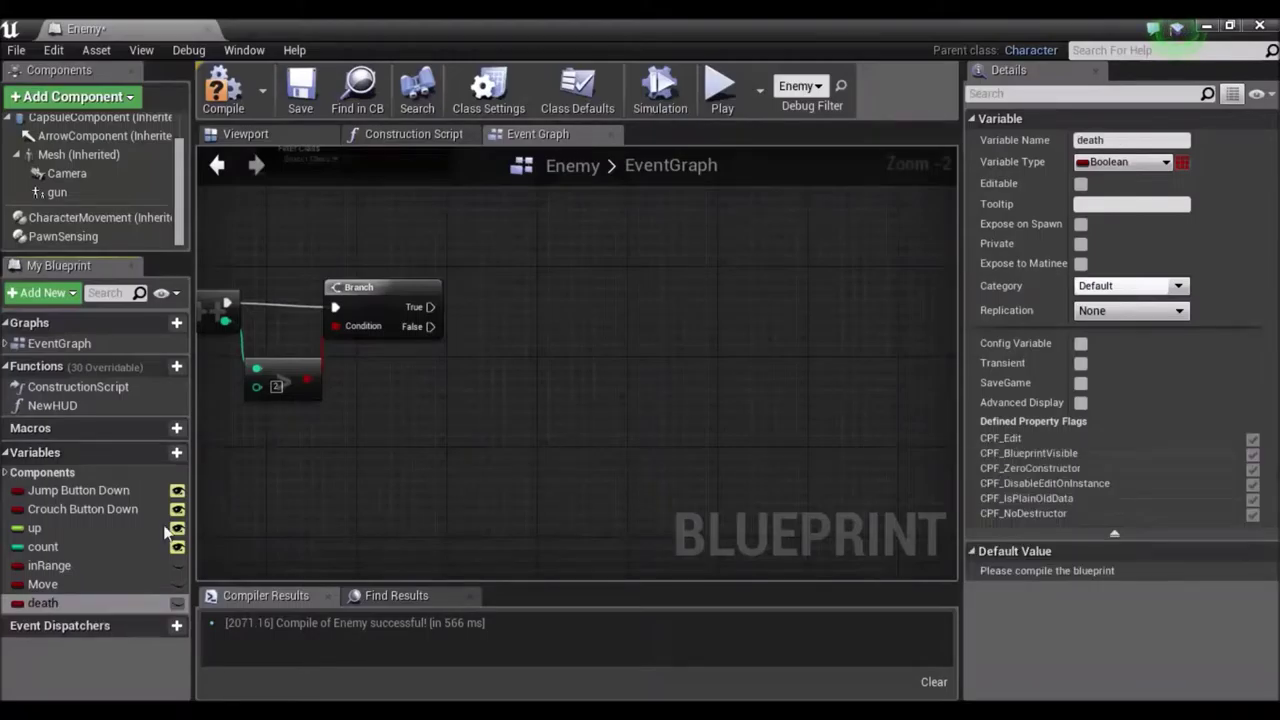
Step: Place a Set node for the death variable on the Branch's True output and set its value to true
left_click(63, 603)
left_click_drag(417, 400, 494, 307)
left_click(507, 340)
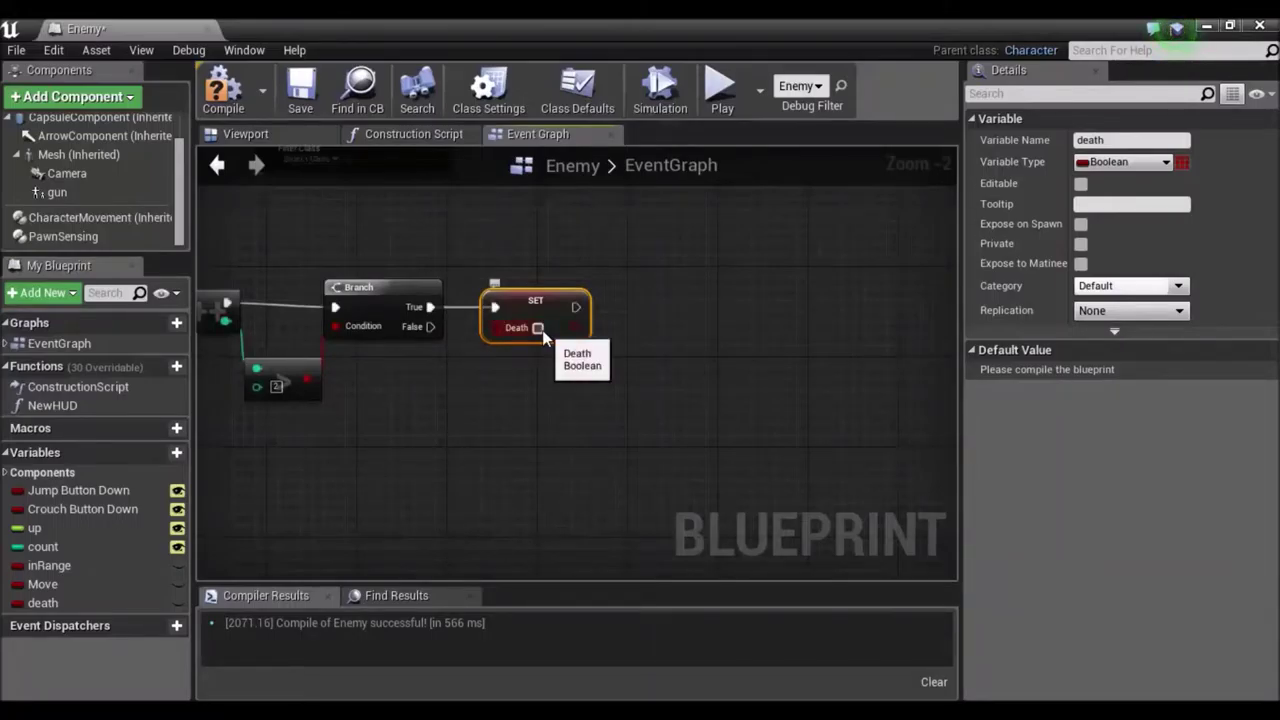
left_click(538, 328)
Step: Add a Disable Input node after the Set Death node and position it alongside
left_click_drag(577, 308, 678, 332)
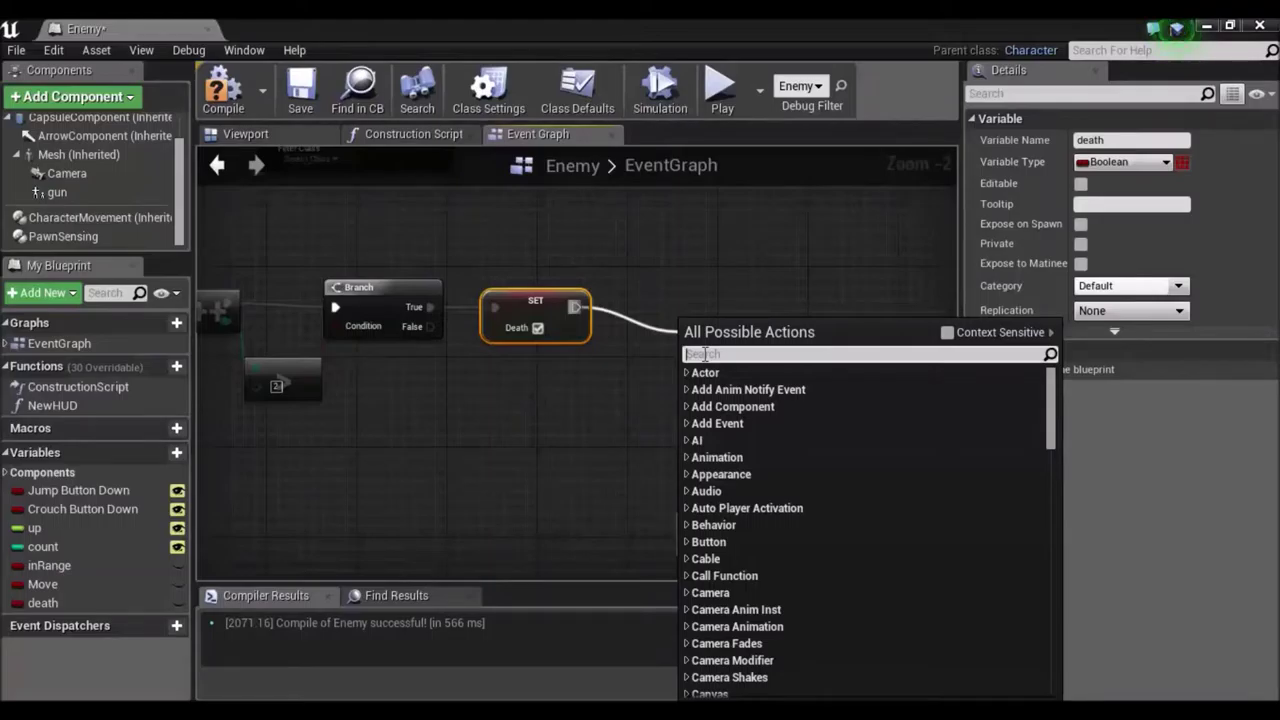
type("di")
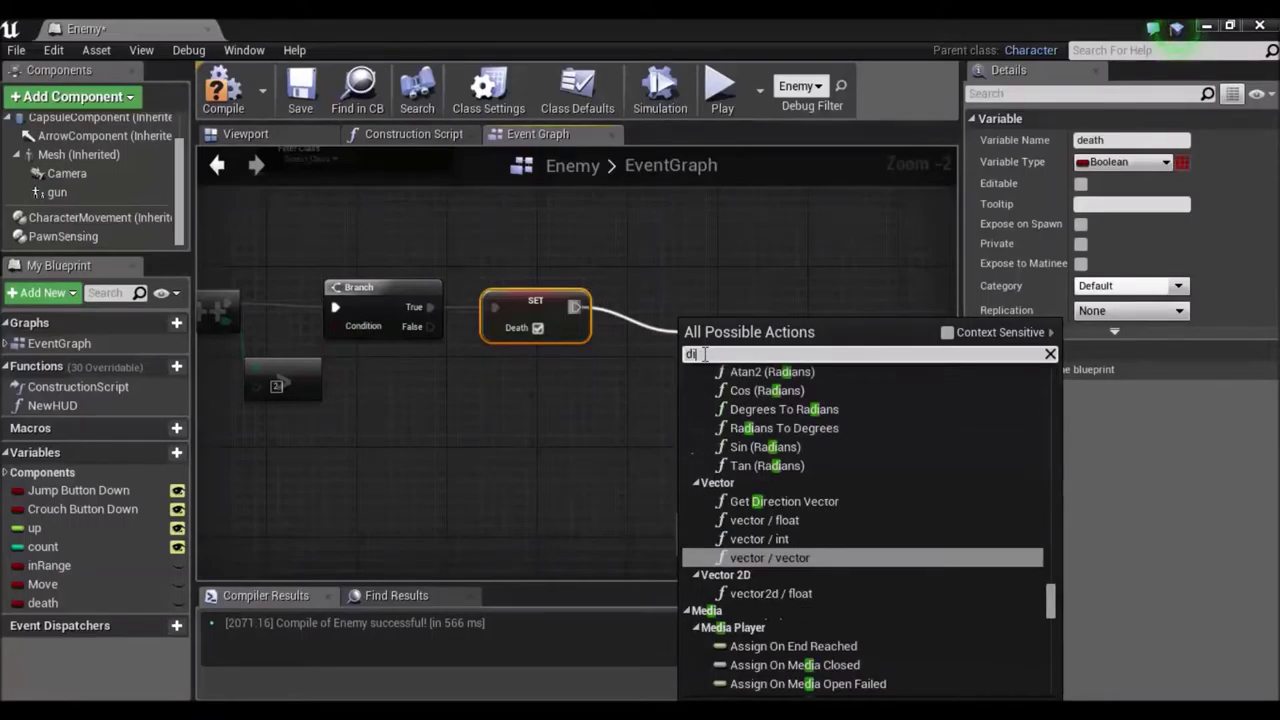
type("sa")
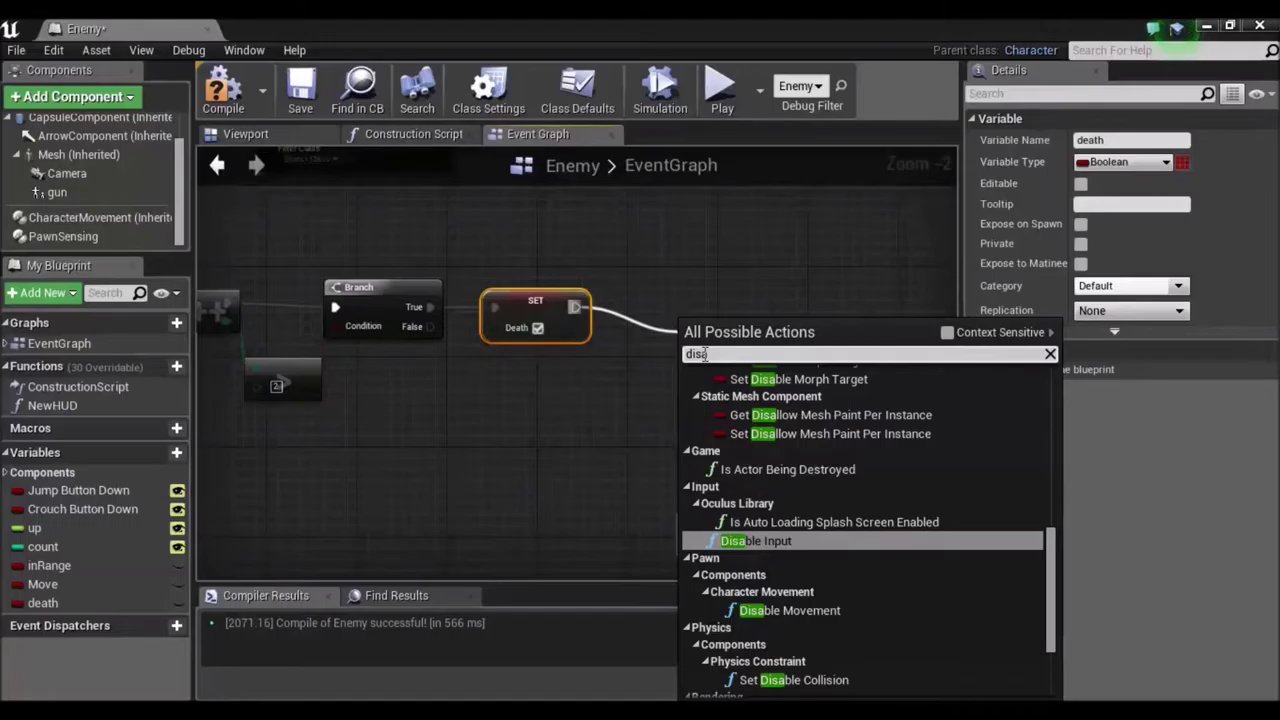
left_click(765, 541)
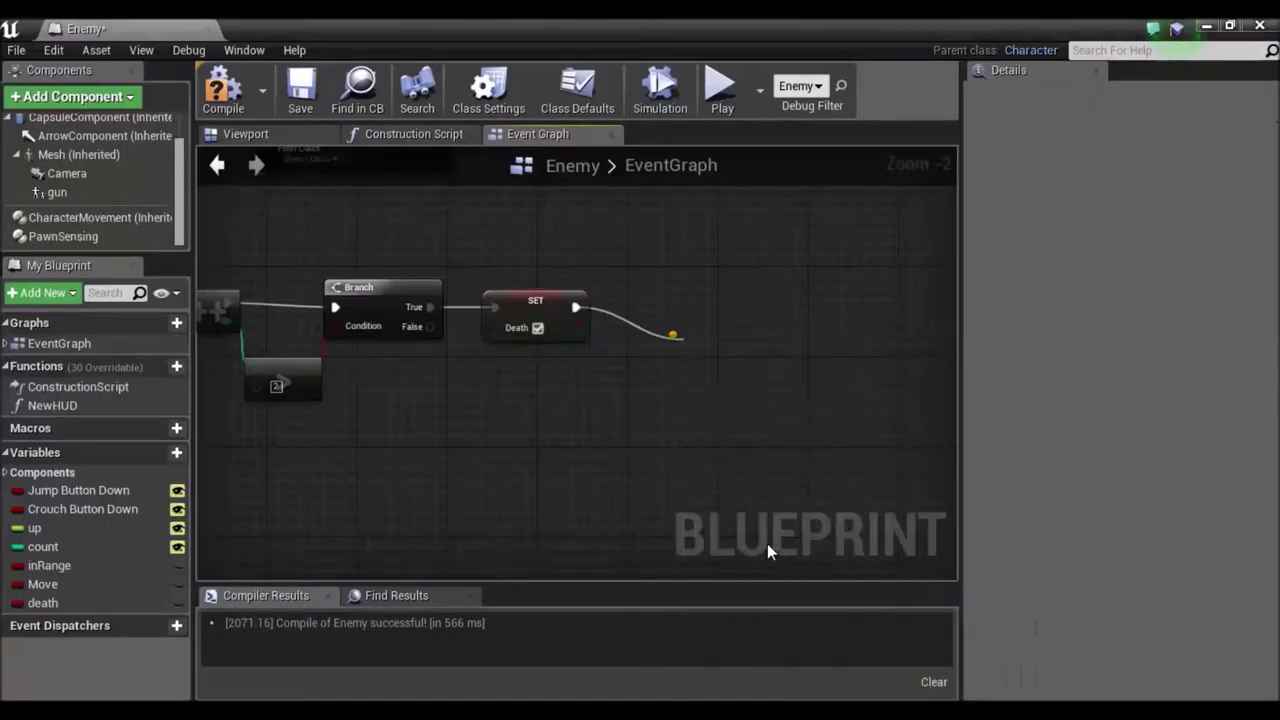
left_click_drag(699, 342, 665, 297)
Step: Add the Skeletal Mesh version of the Play Animation node to the execution output of Disable Input
right_click_drag(881, 426, 683, 433)
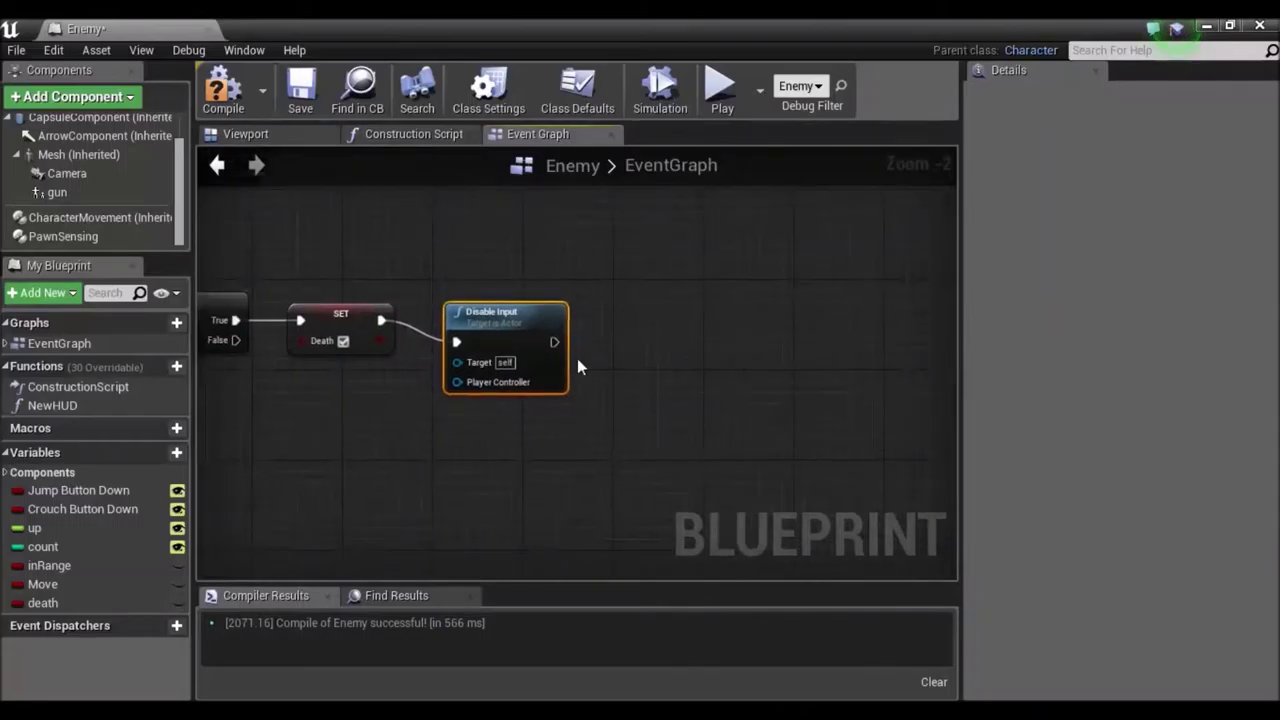
left_click_drag(554, 342, 675, 354)
type("pla")
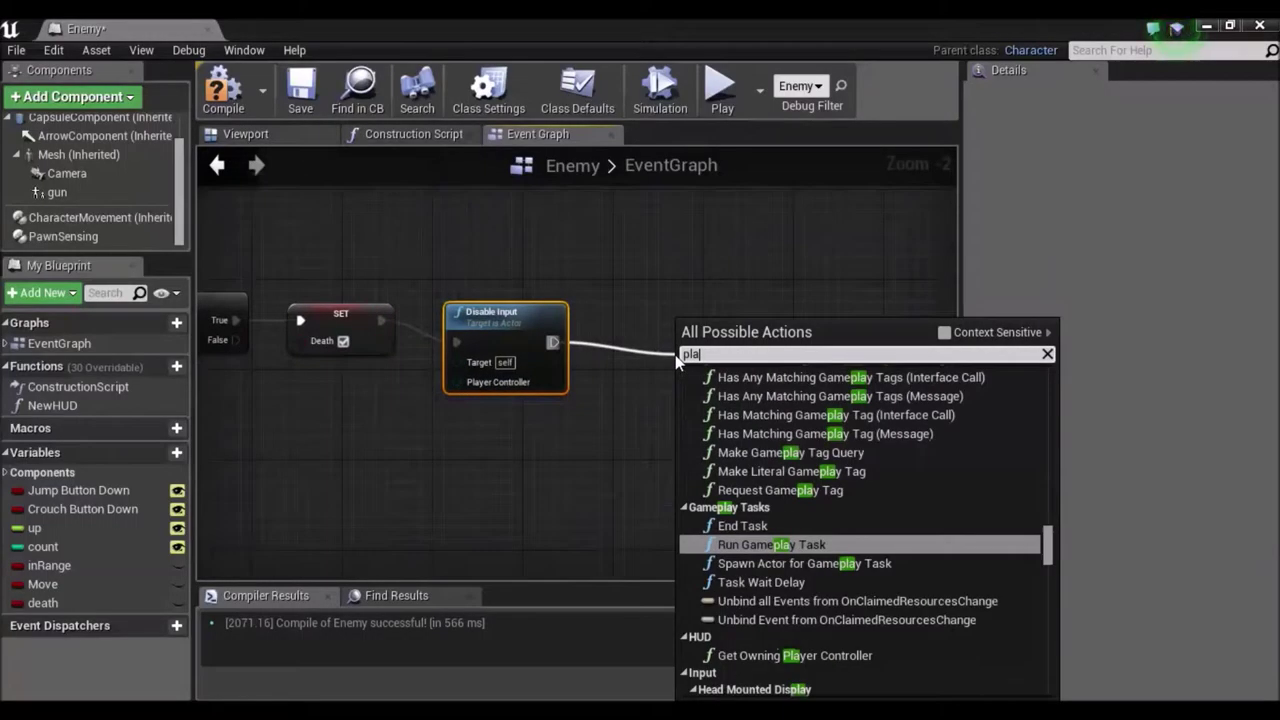
type("y")
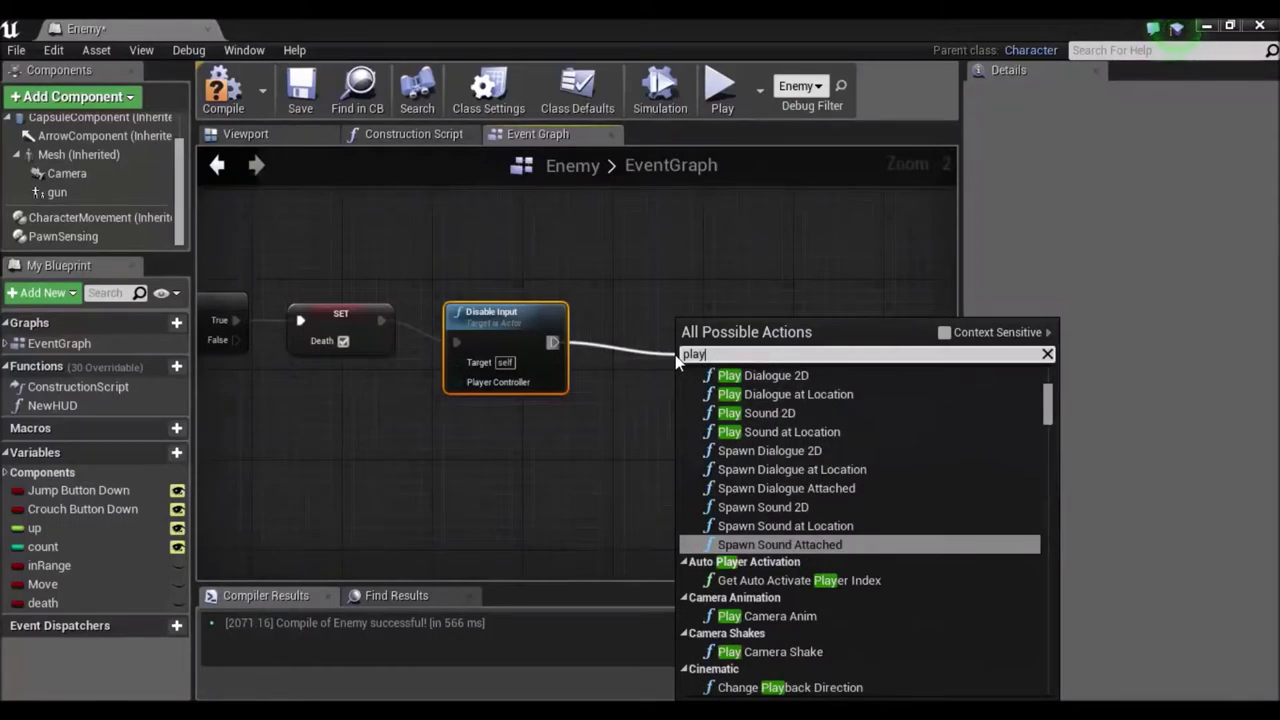
type(" anima")
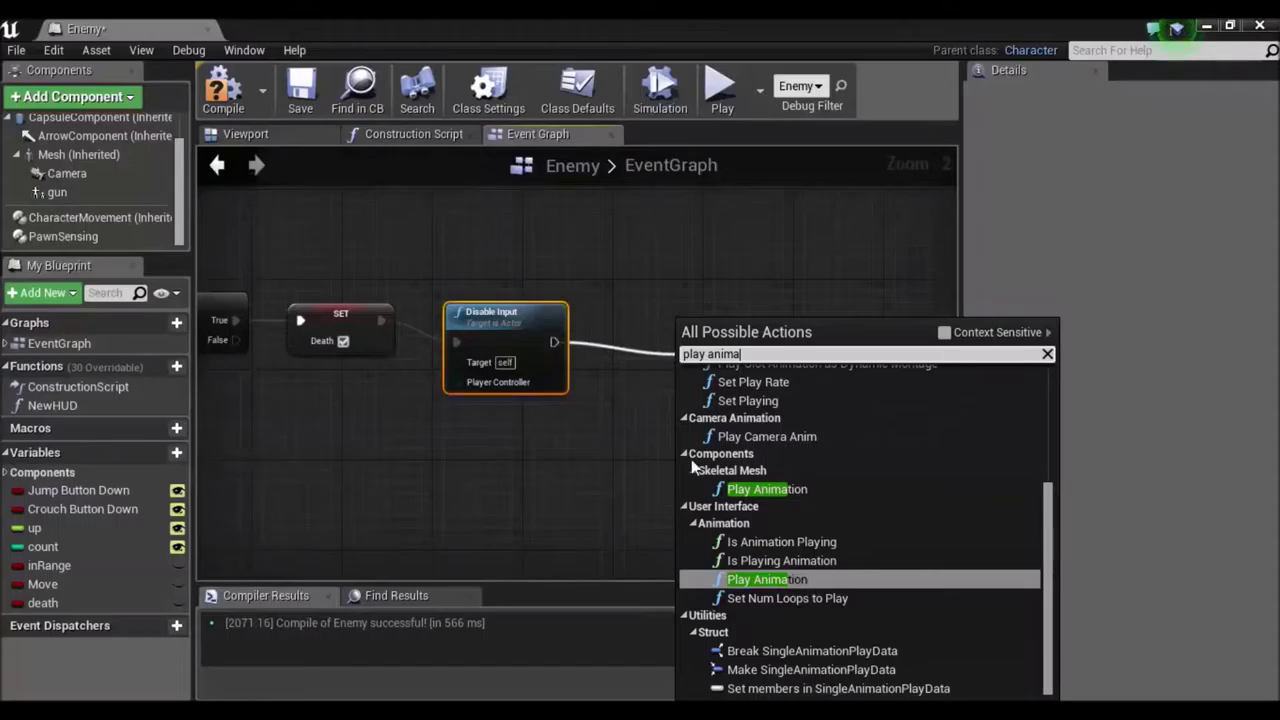
left_click(770, 490)
Step: Feed the Play Animation node's Target with a Get Mesh node, using context-sensitive results
left_click_drag(683, 419, 571, 451)
type("mesh")
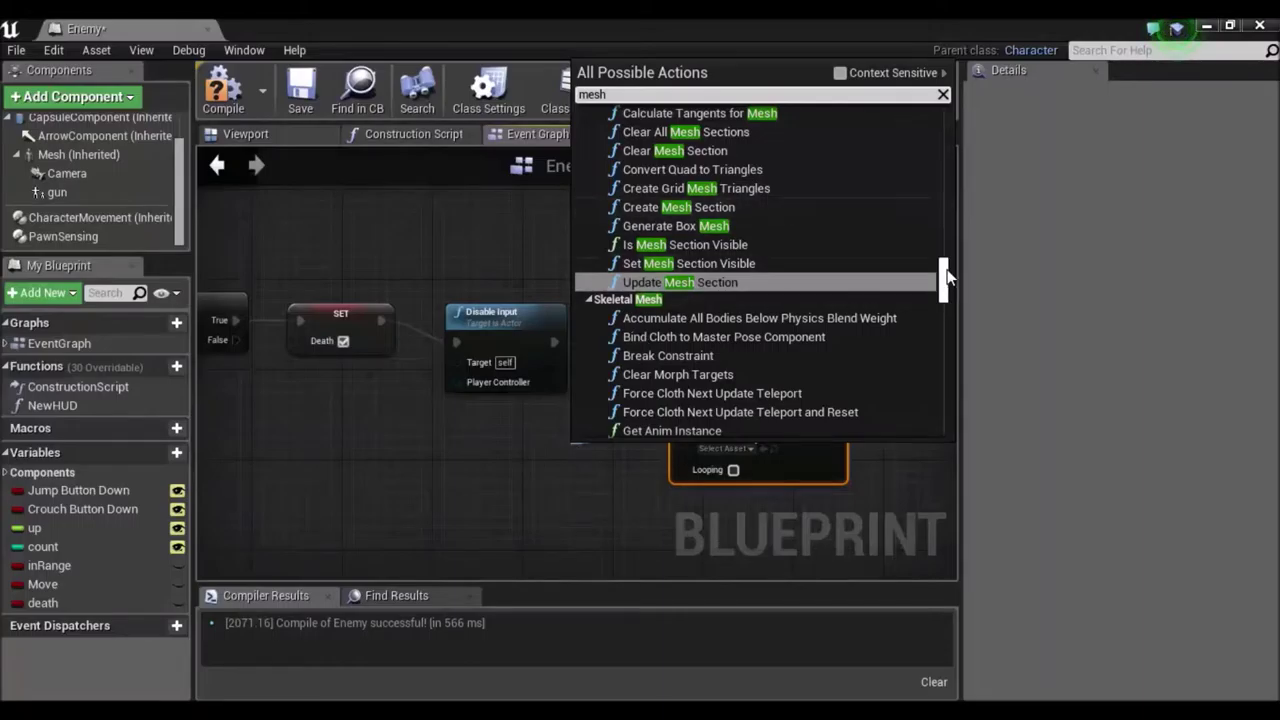
scroll(925, 261, "up", 10)
left_click(841, 73)
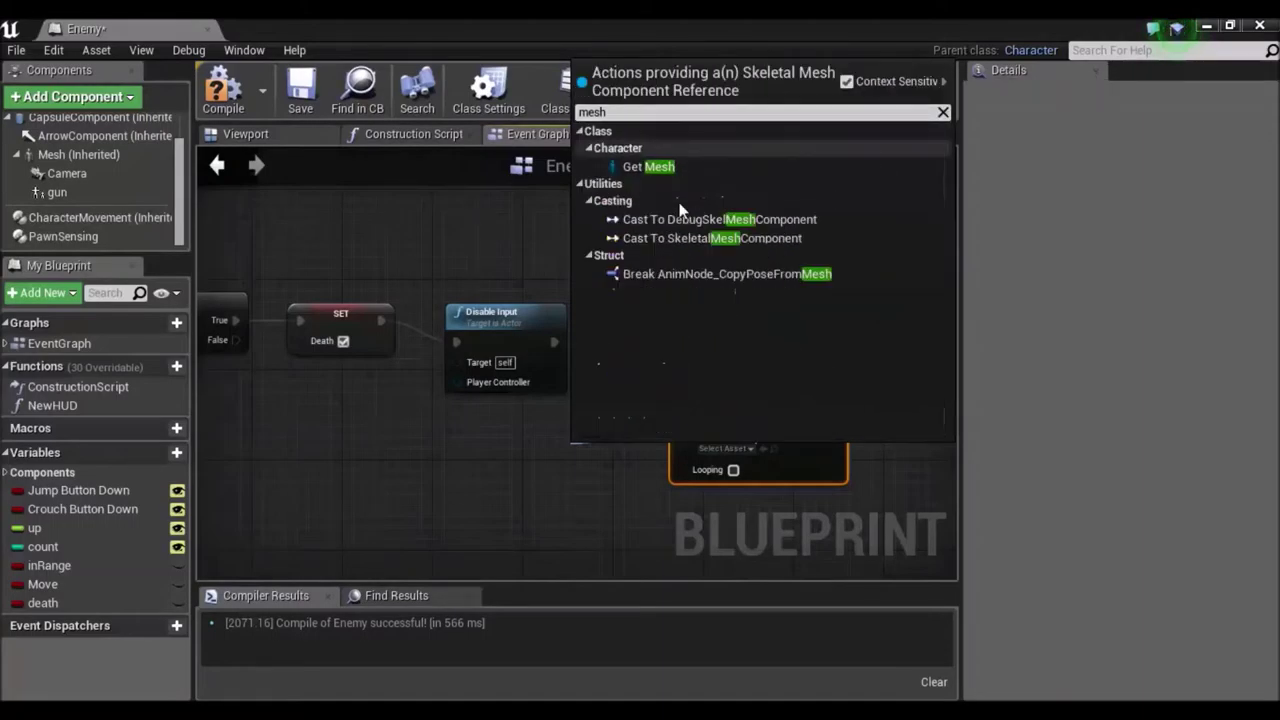
left_click(645, 162)
left_click_drag(604, 447, 557, 436)
left_click(592, 477)
Step: Set the Play Animation node's New Anim to Play to Death_1 and tidy the Mesh and Play Animation node positions
left_click(745, 450)
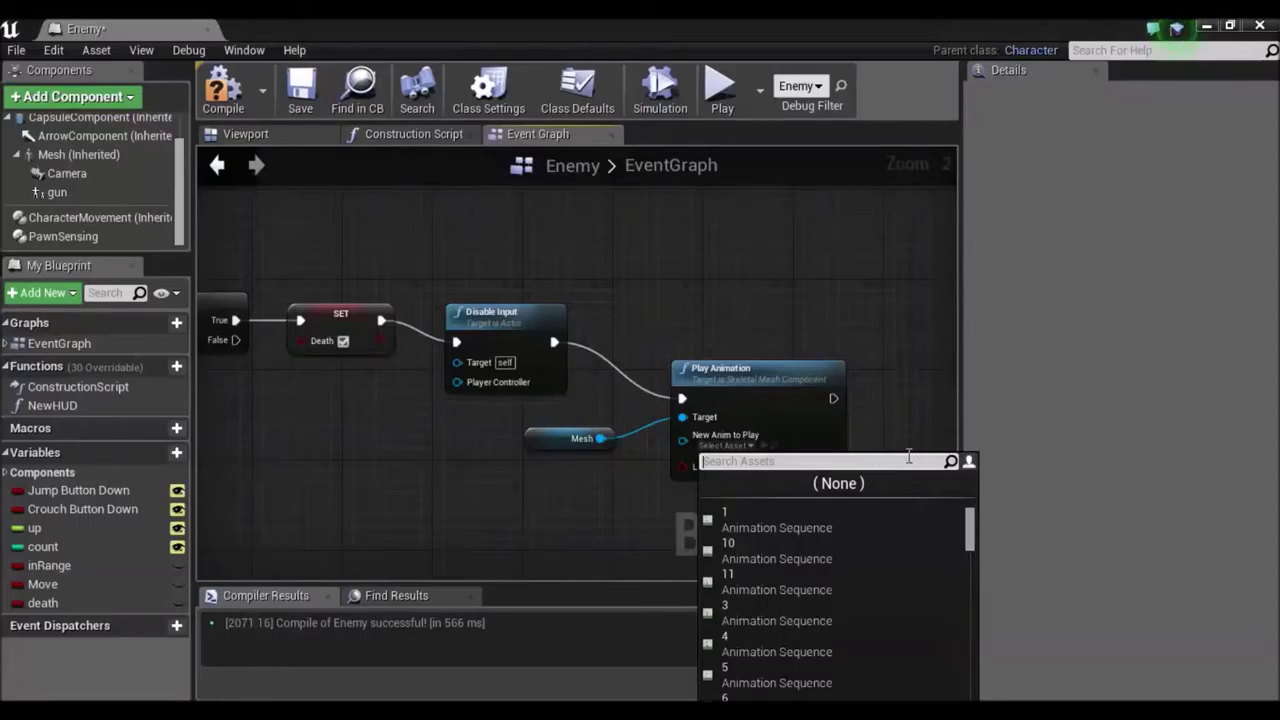
type("death")
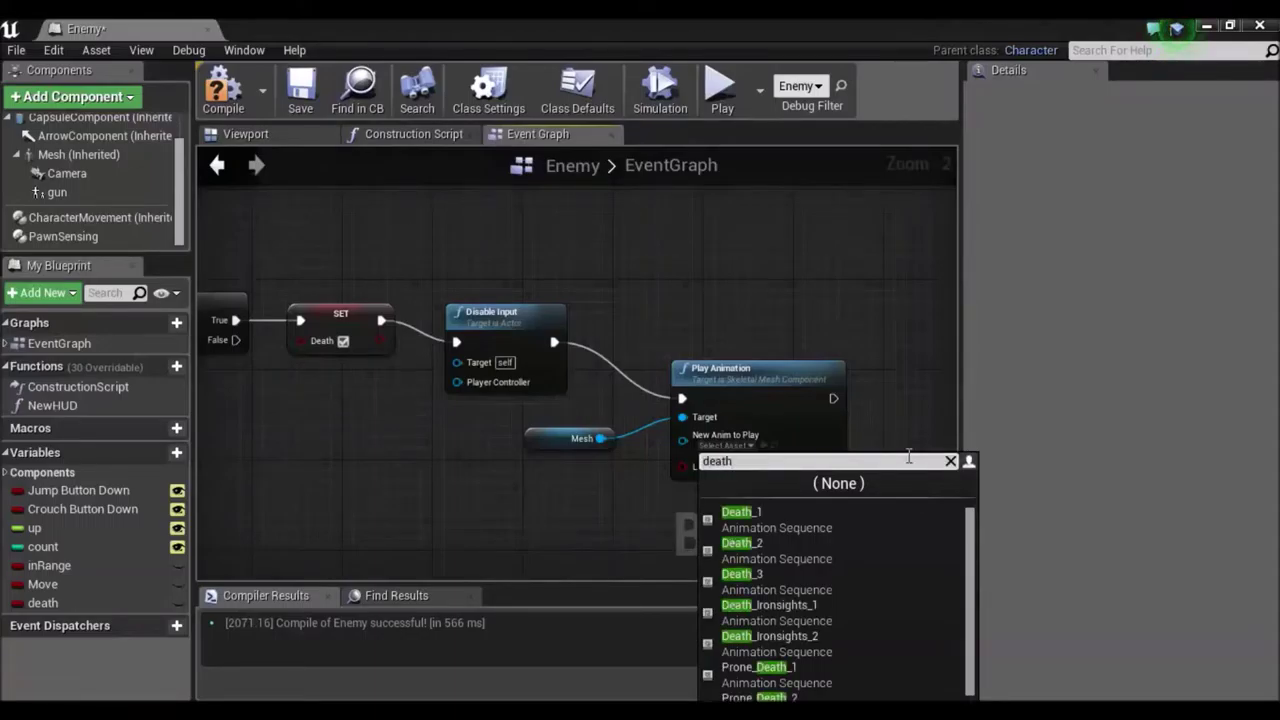
left_click(765, 518)
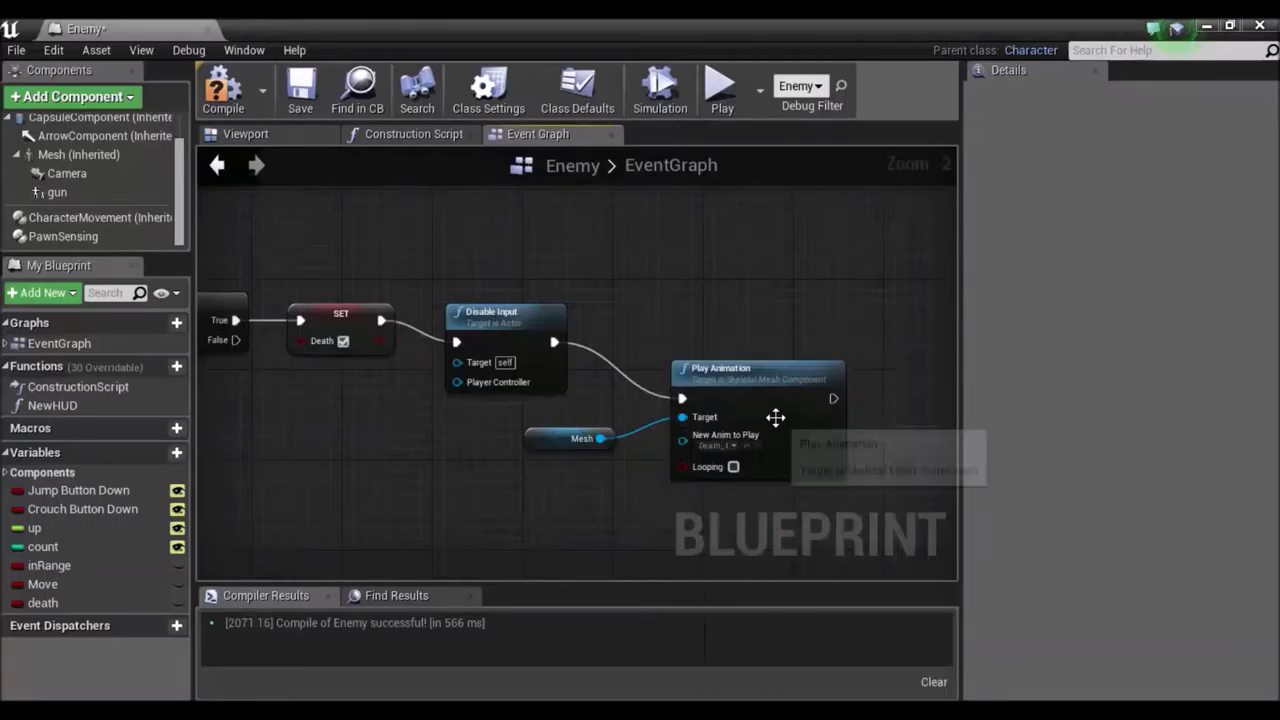
left_click_drag(553, 449, 425, 462)
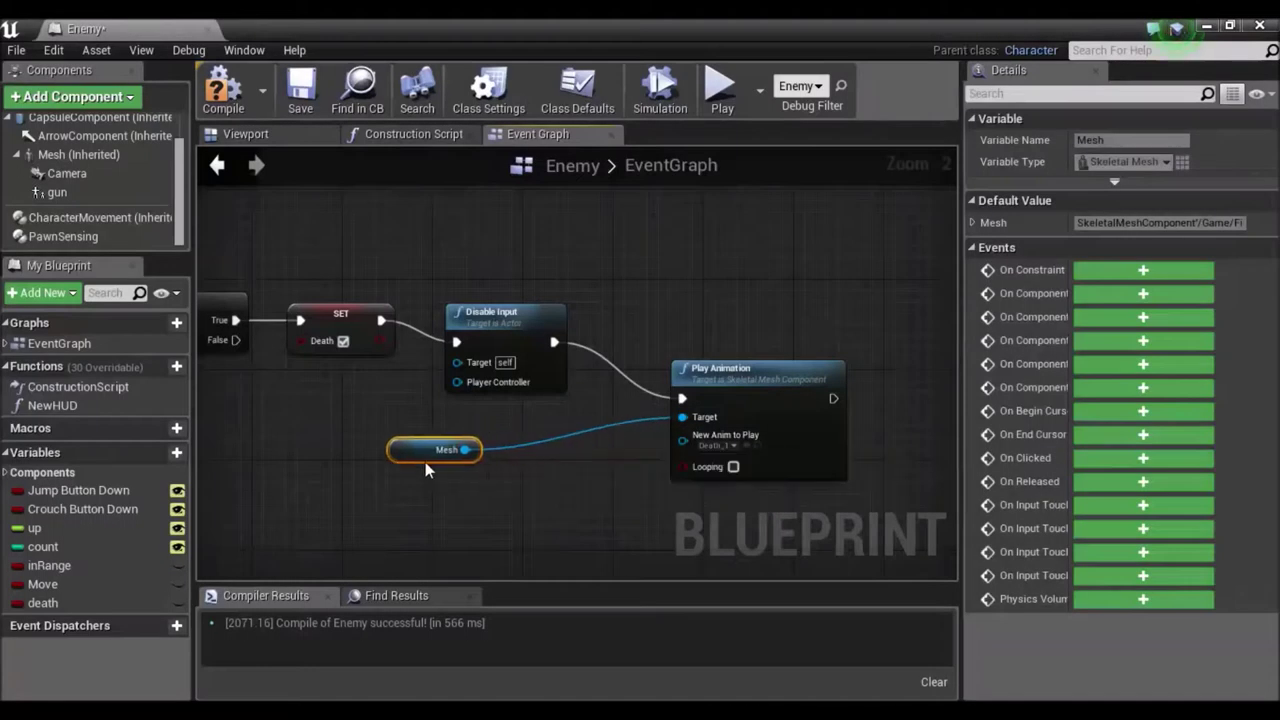
left_click_drag(729, 371, 660, 336)
Step: Add a Delay node to the execution output of Play Animation and set its Duration to 3
right_click_drag(881, 428, 620, 360)
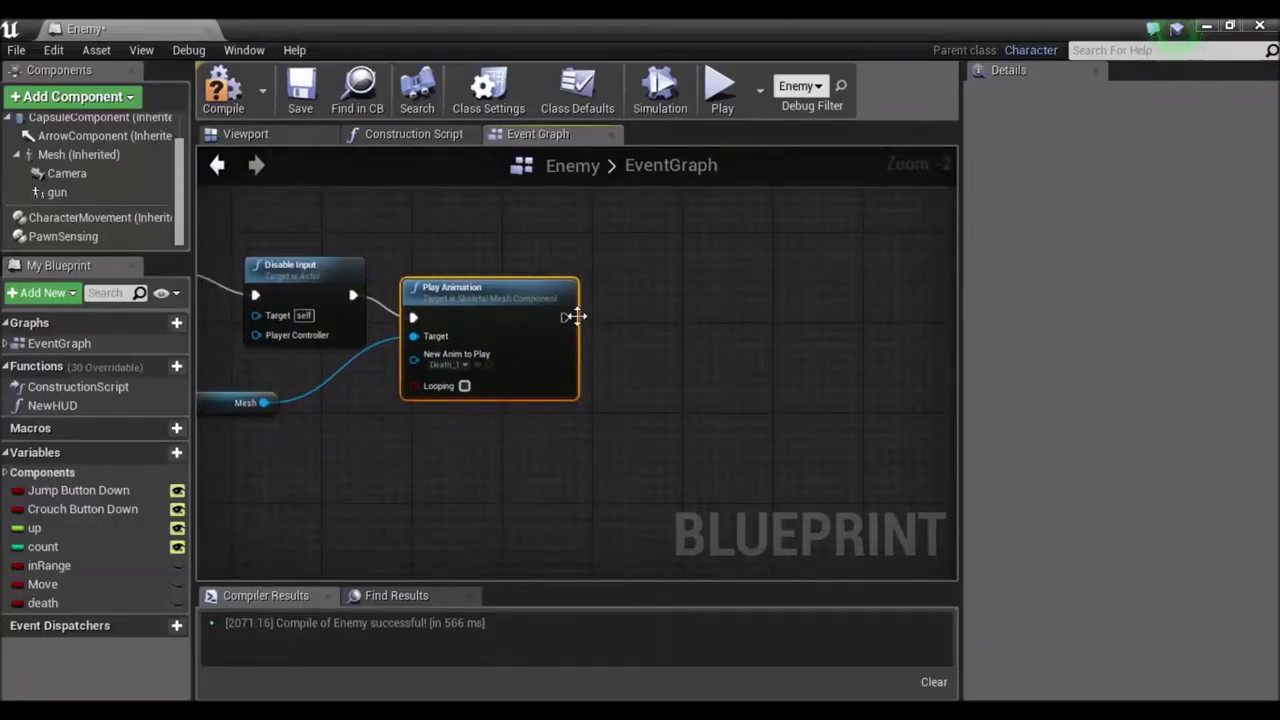
left_click_drag(575, 317, 668, 292)
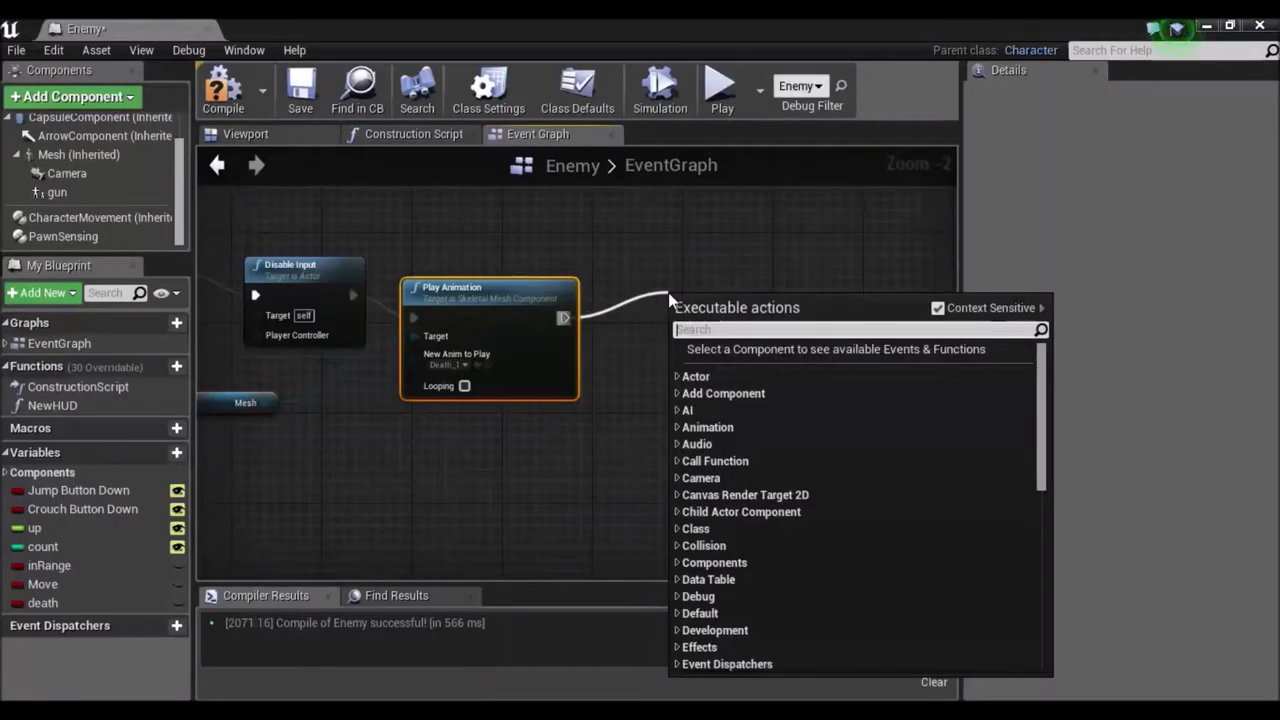
type("delay")
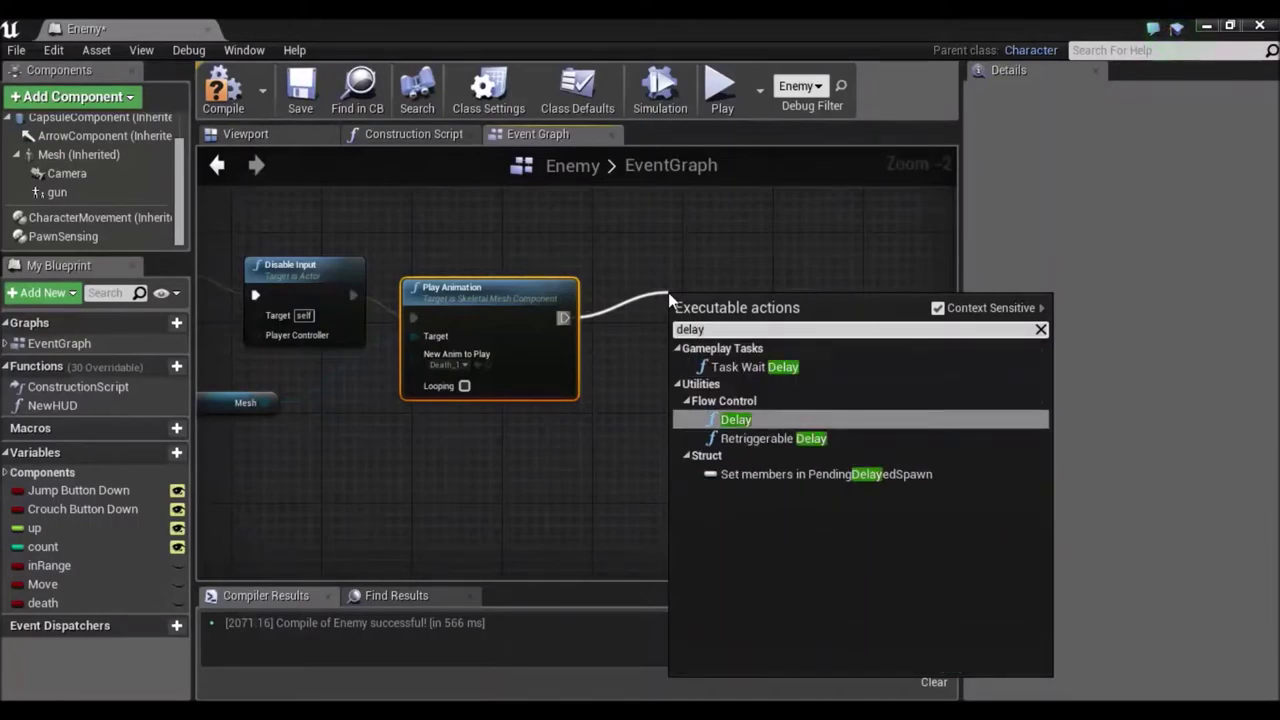
left_click(732, 420)
left_click(738, 338)
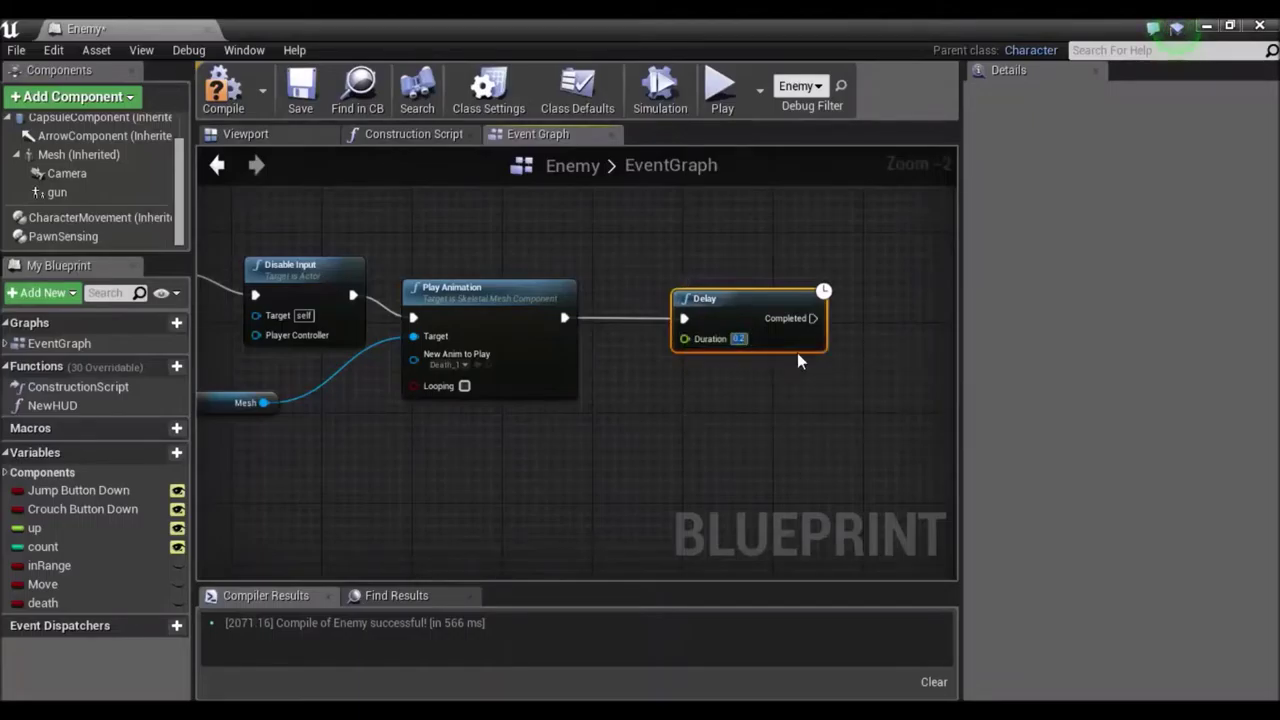
key("BackSpace")
type("3")
key("Return")
Step: Add a DestroyActor node to the Completed output of the Delay node
right_click_drag(875, 417, 623, 434)
left_click_drag(557, 328, 628, 346)
type("destr")
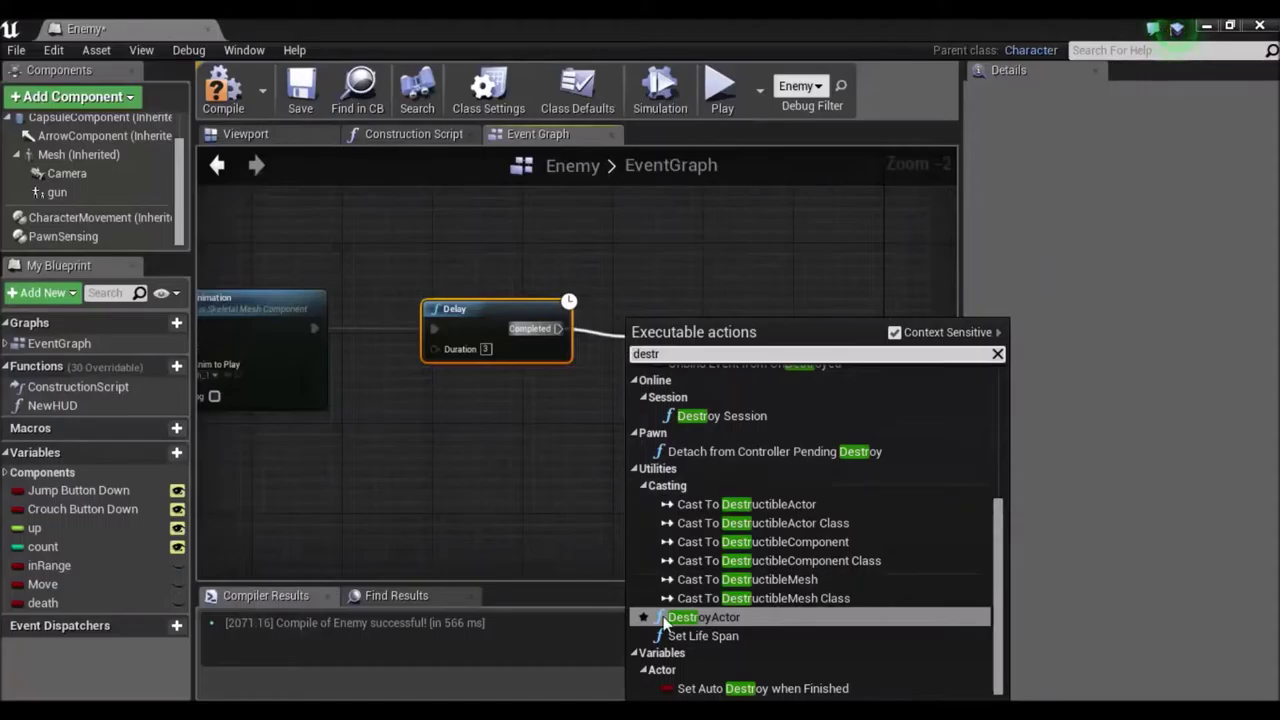
left_click(691, 616)
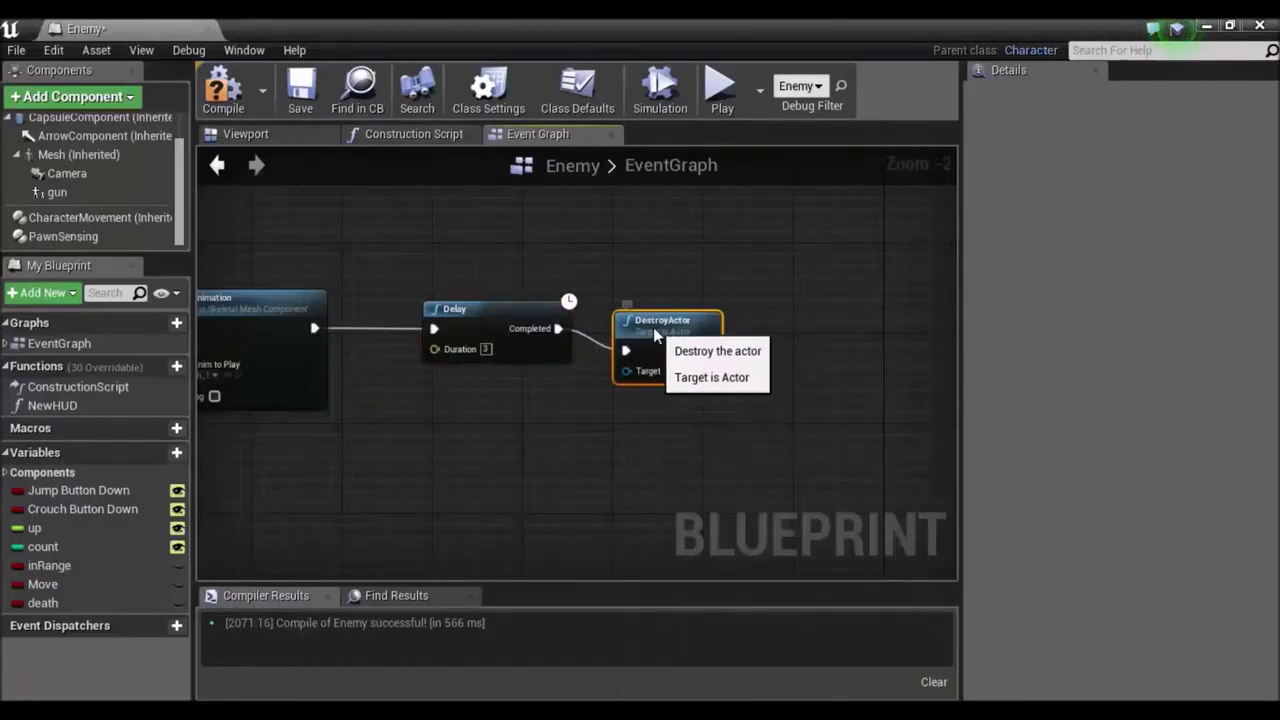
right_click_drag(786, 491, 572, 418)
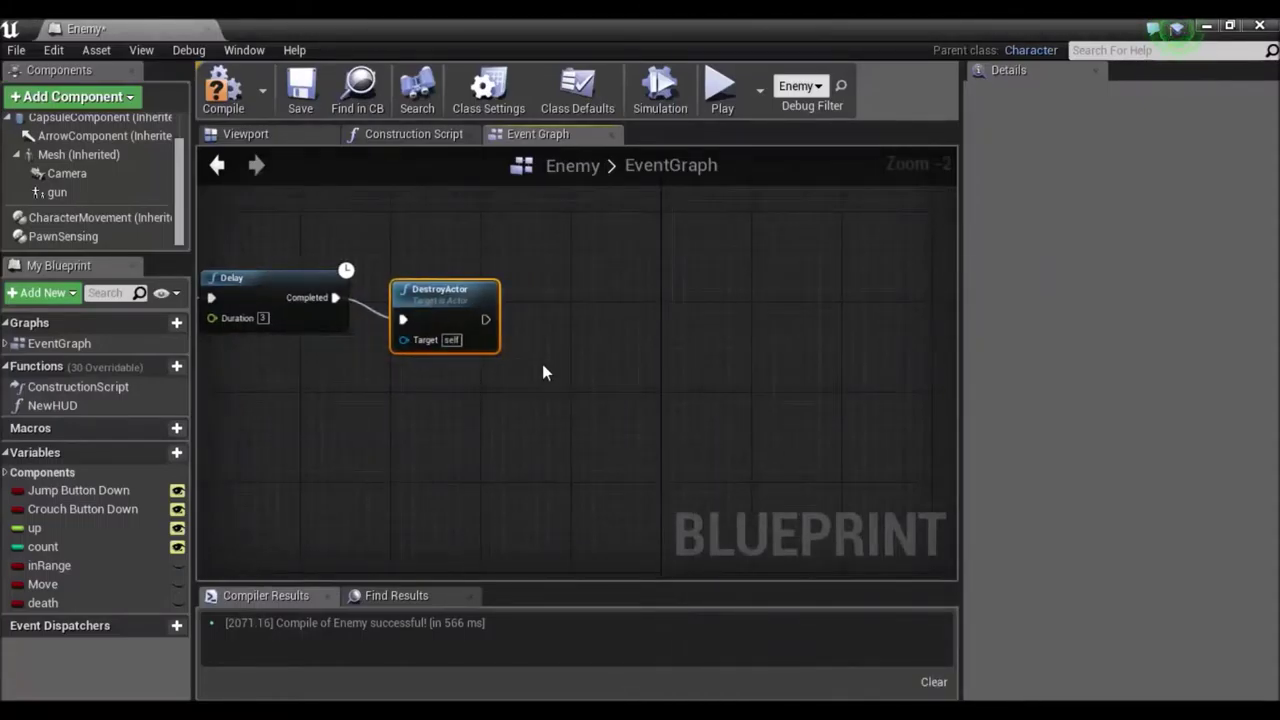
left_click_drag(490, 322, 597, 342)
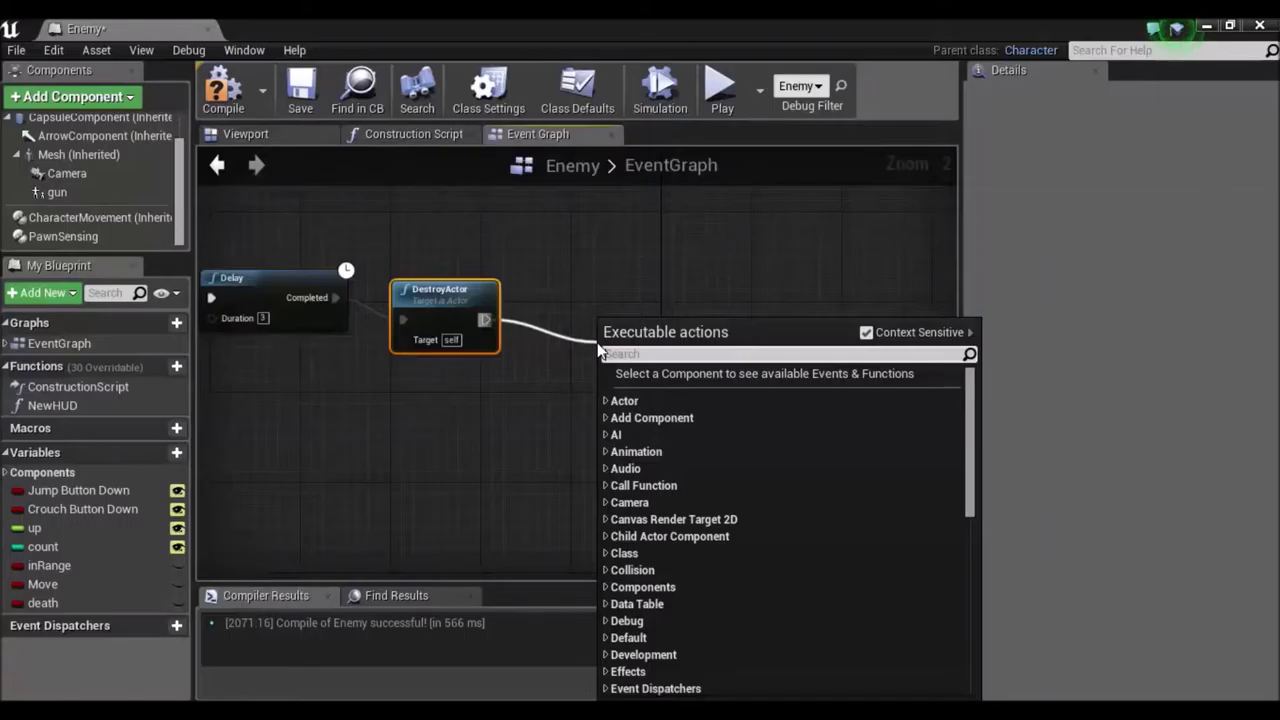
left_click(605, 281)
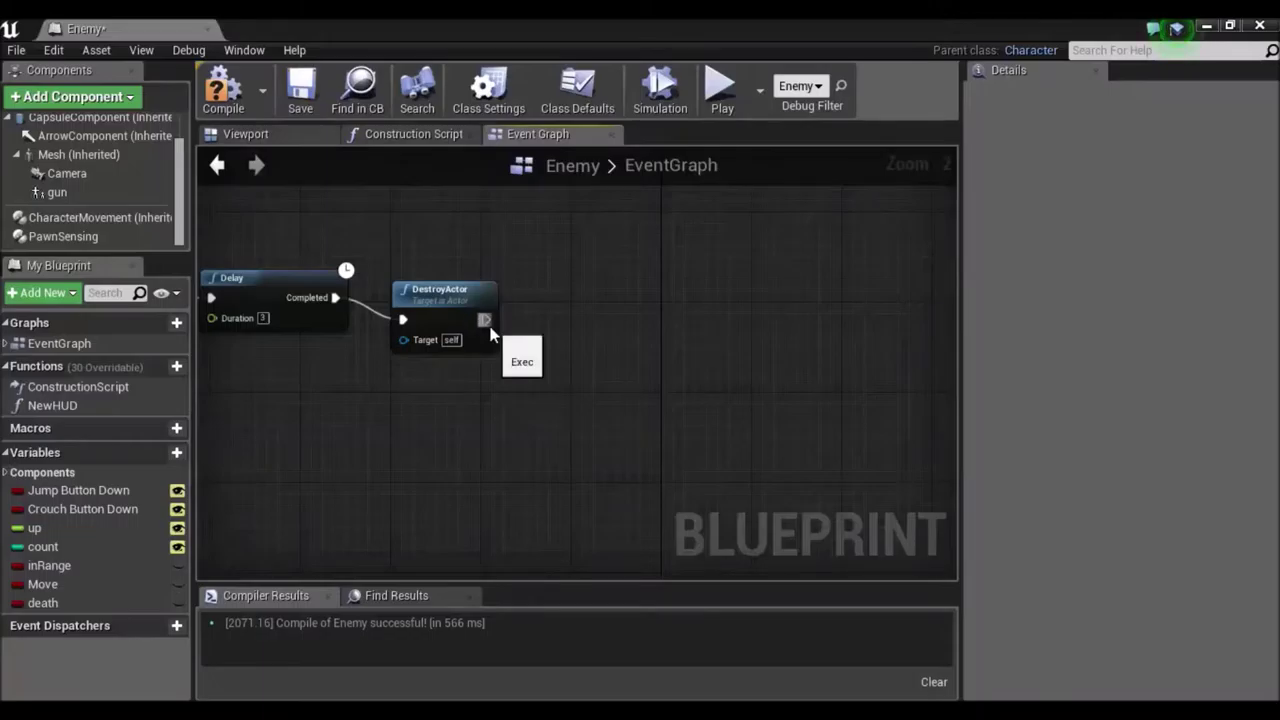
left_click_drag(530, 323, 653, 365)
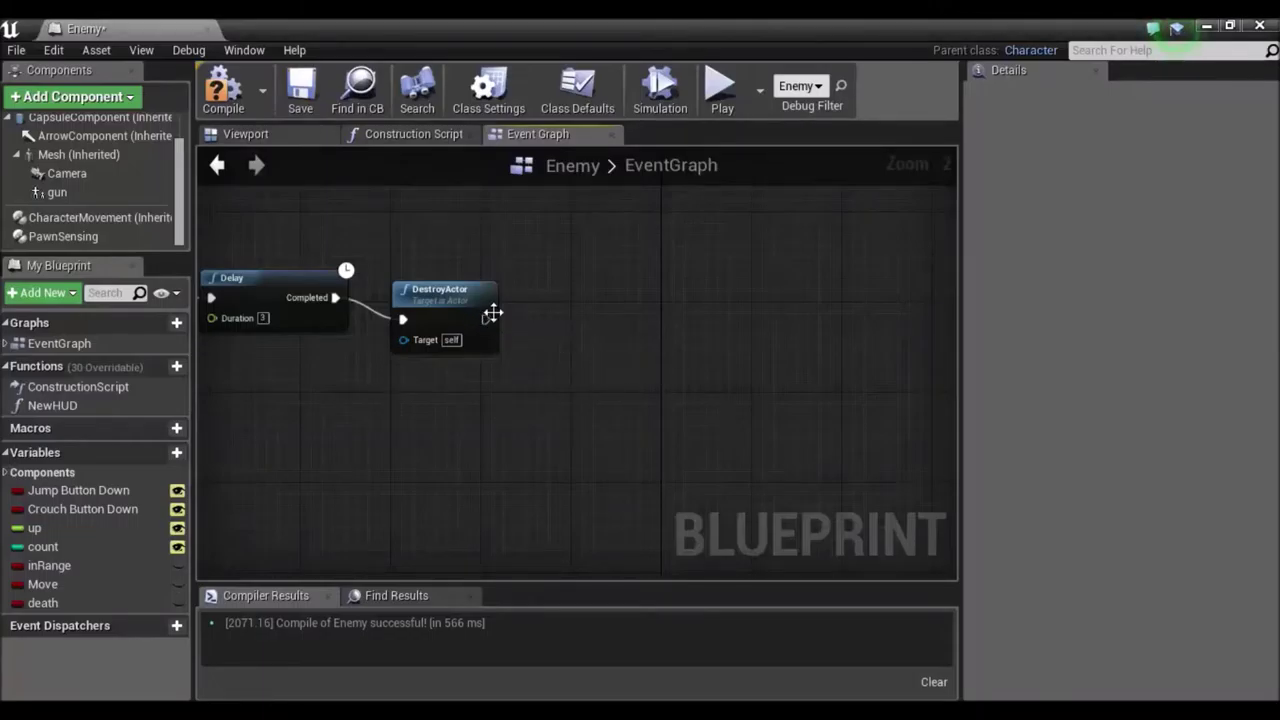
Step: Add a Spawn Actor from Class node to the execution output of DestroyActor
left_click_drag(486, 319, 580, 358)
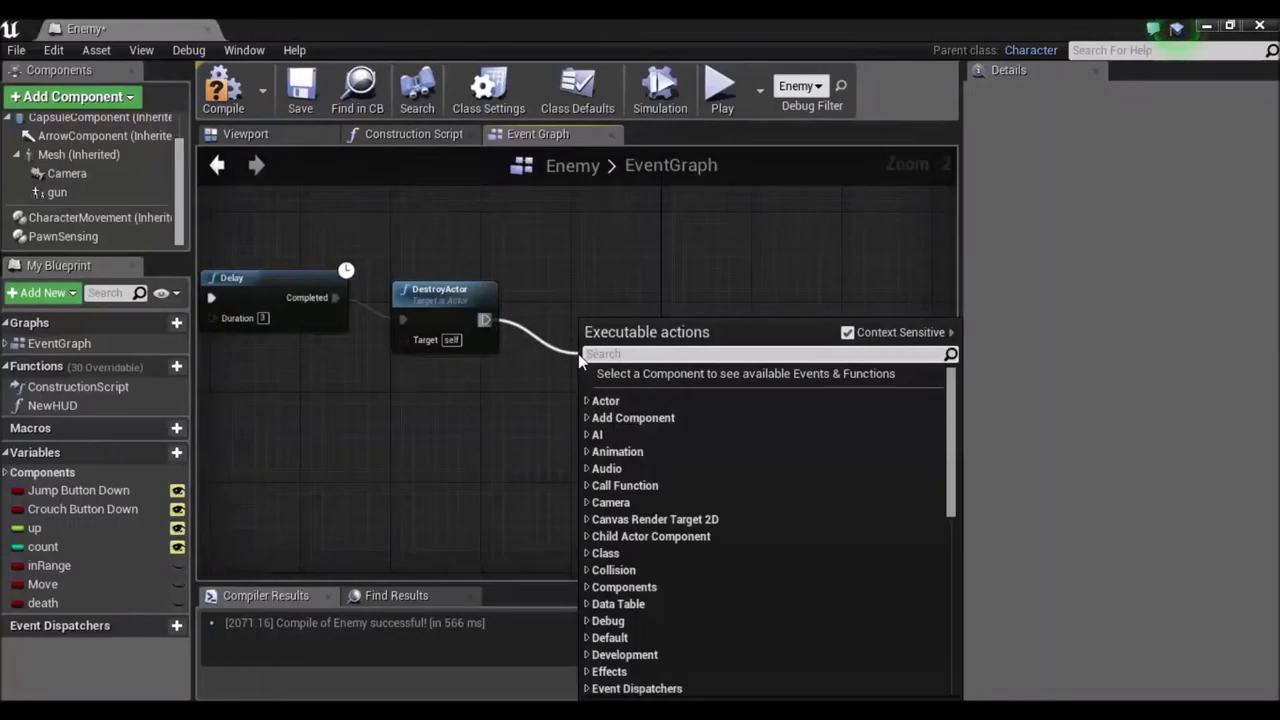
type("spwa")
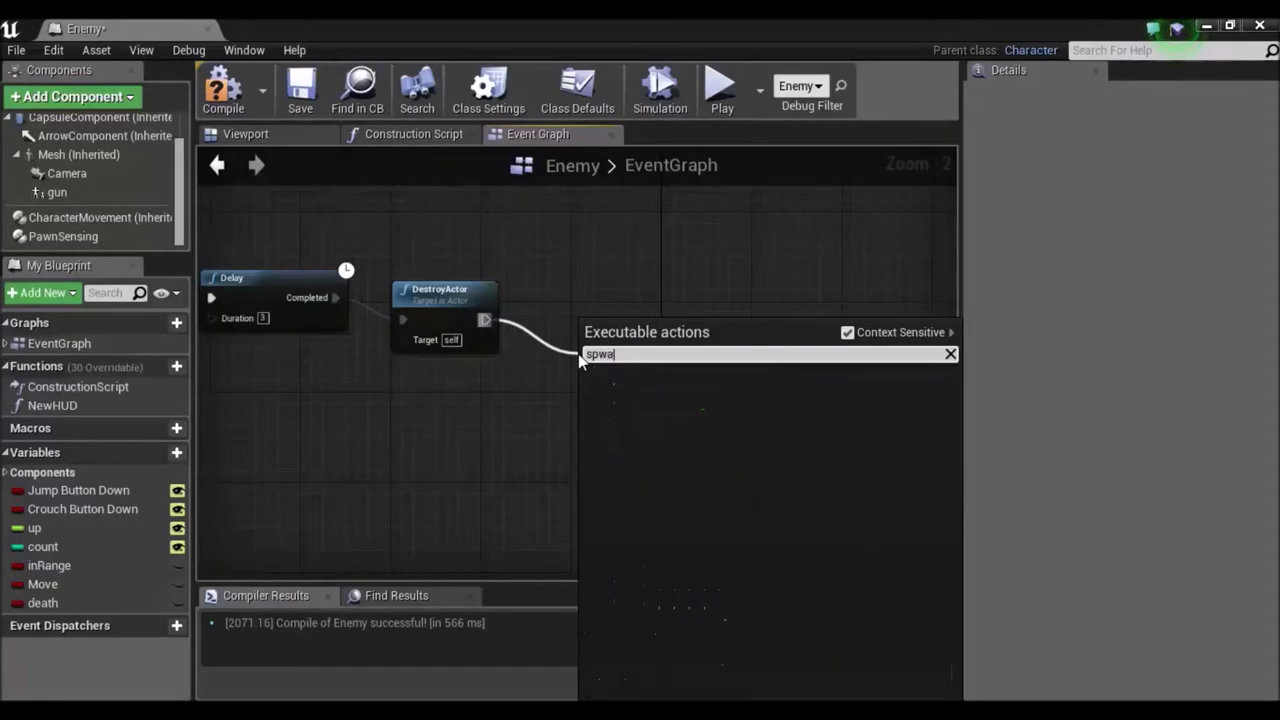
key("BackSpace")
type("aw")
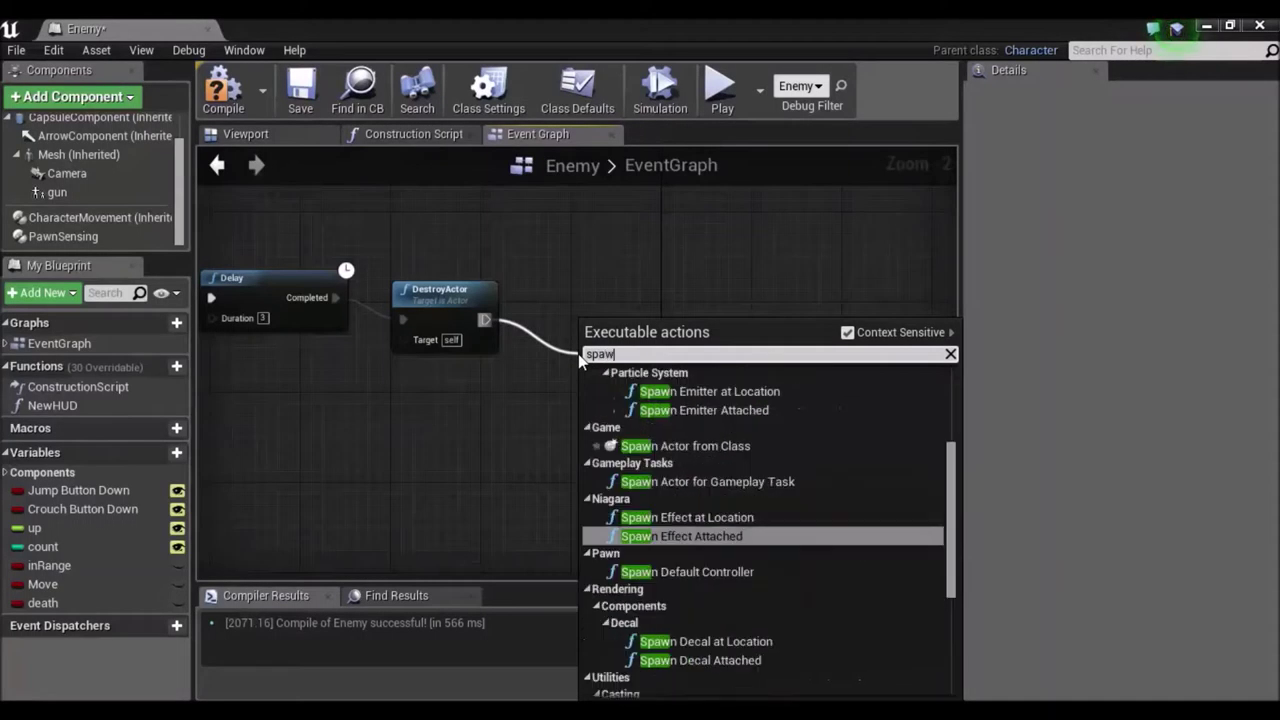
type("n")
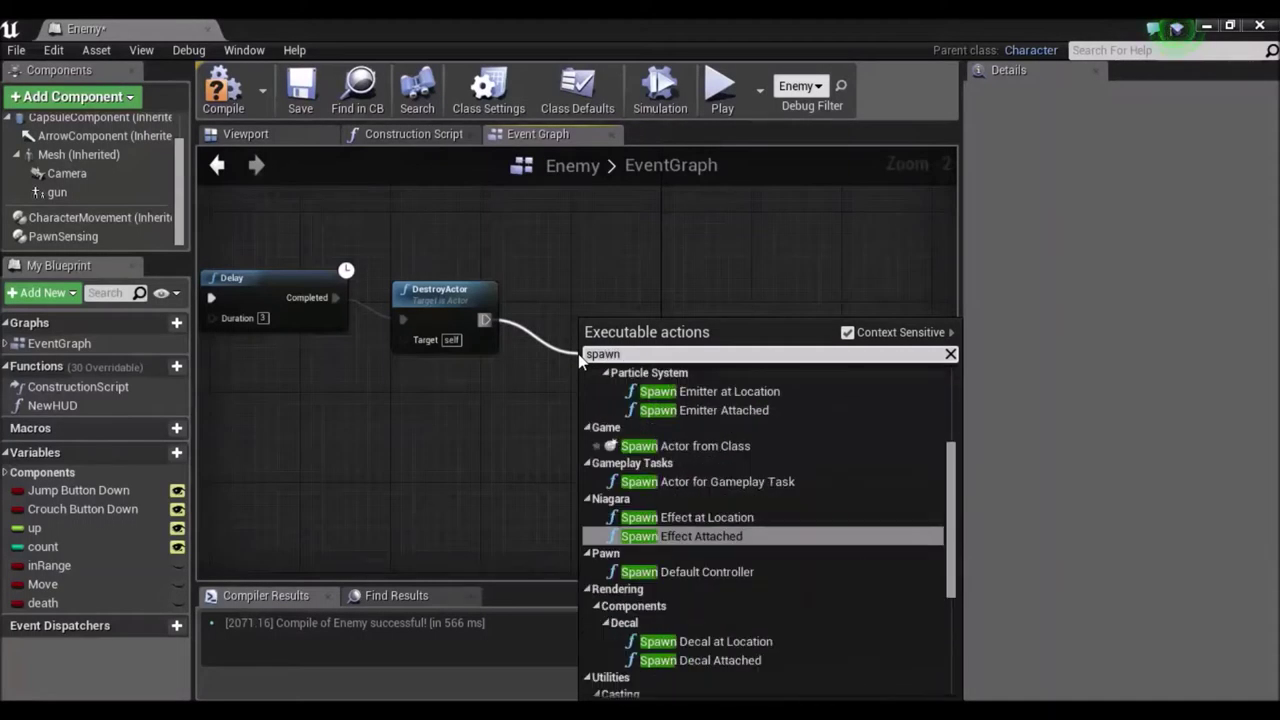
left_click(644, 450)
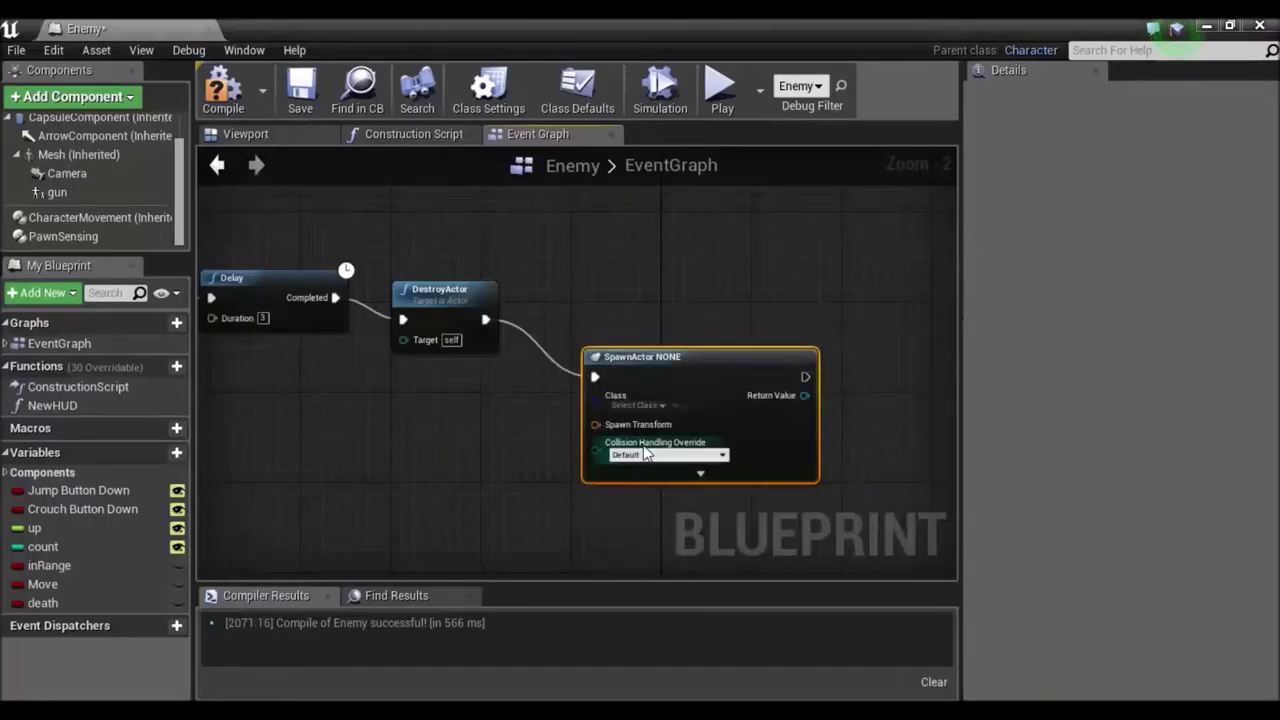
Step: Set the SpawnActor node's Class to Enemy and move the node slightly closer in line with DestroyActor
left_click(644, 410)
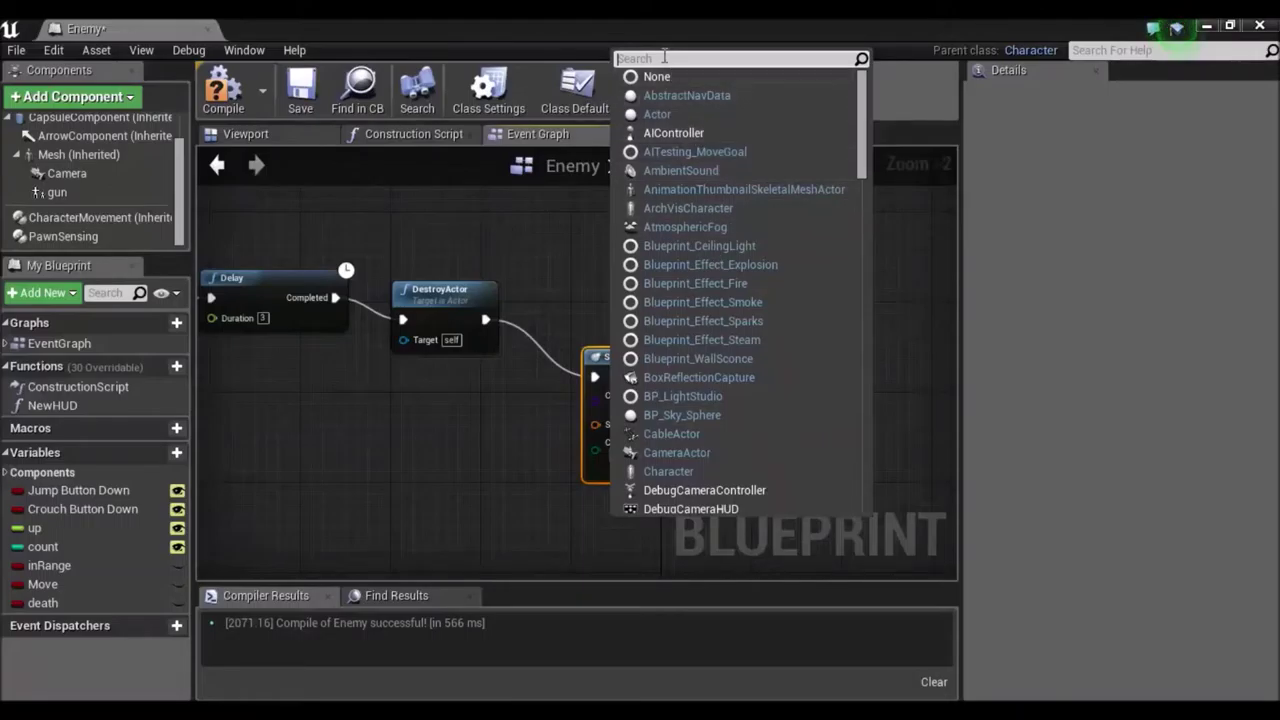
type("ene")
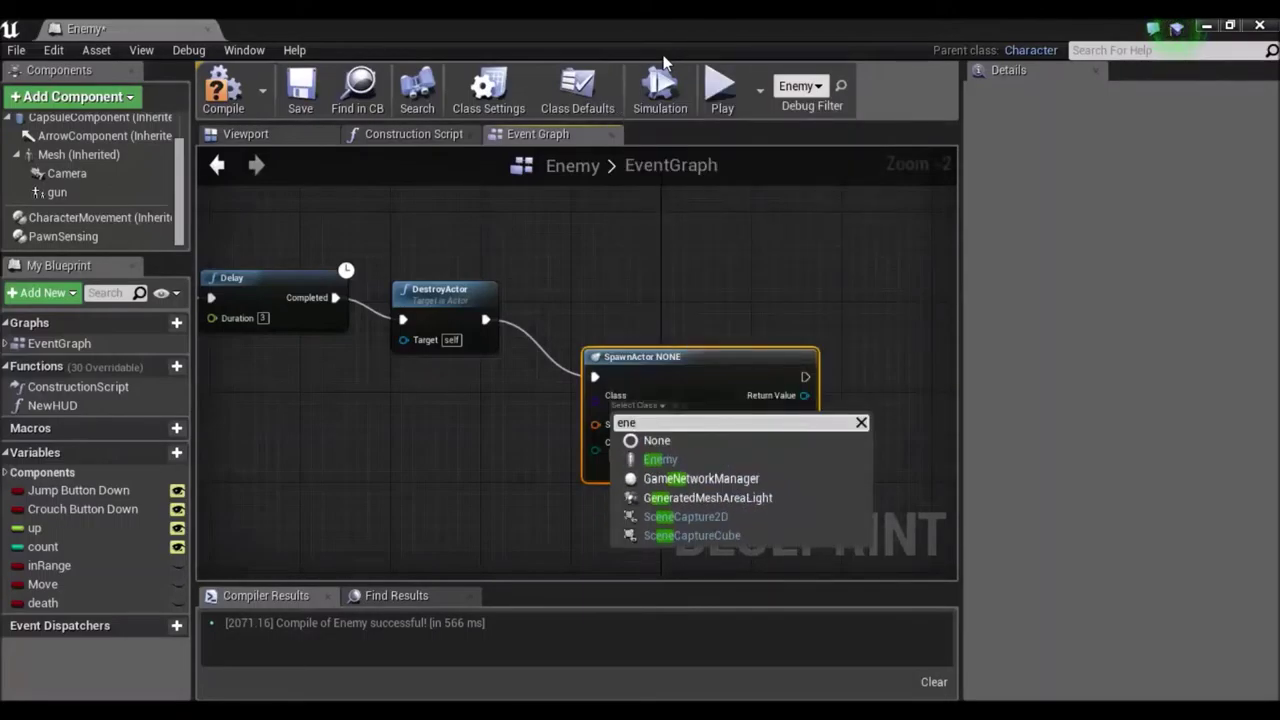
left_click(658, 459)
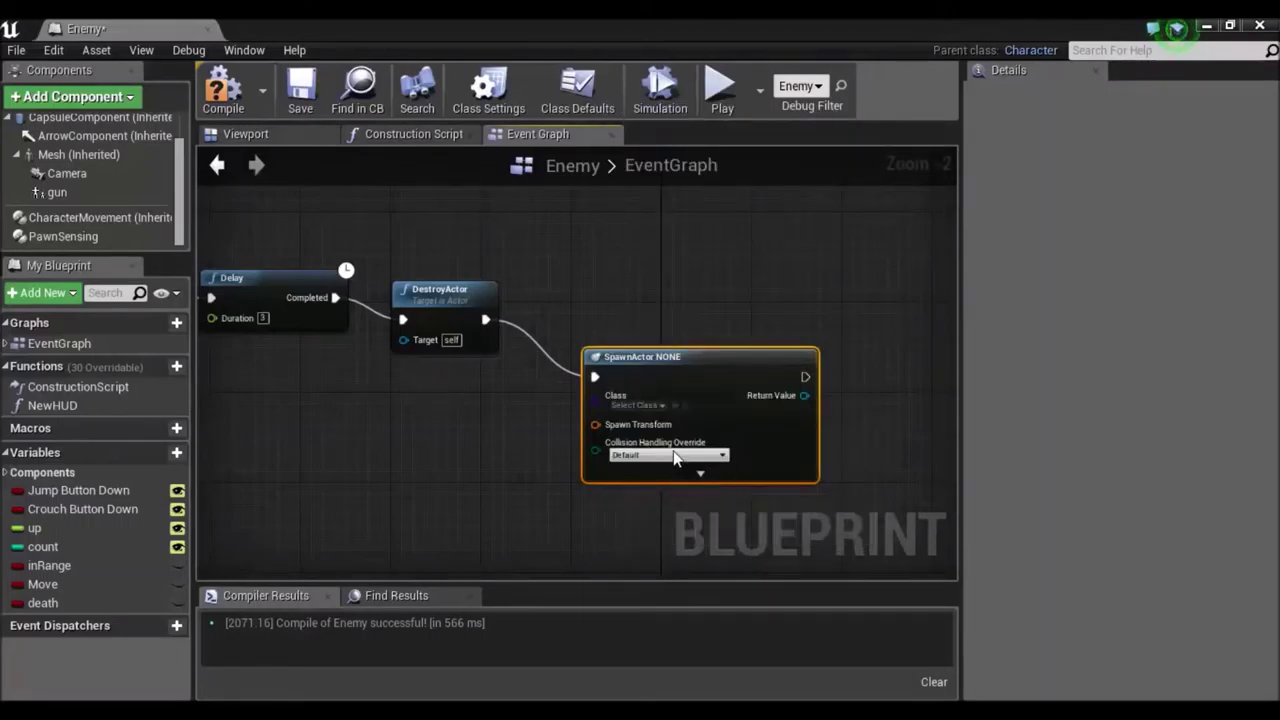
left_click_drag(700, 357, 712, 334)
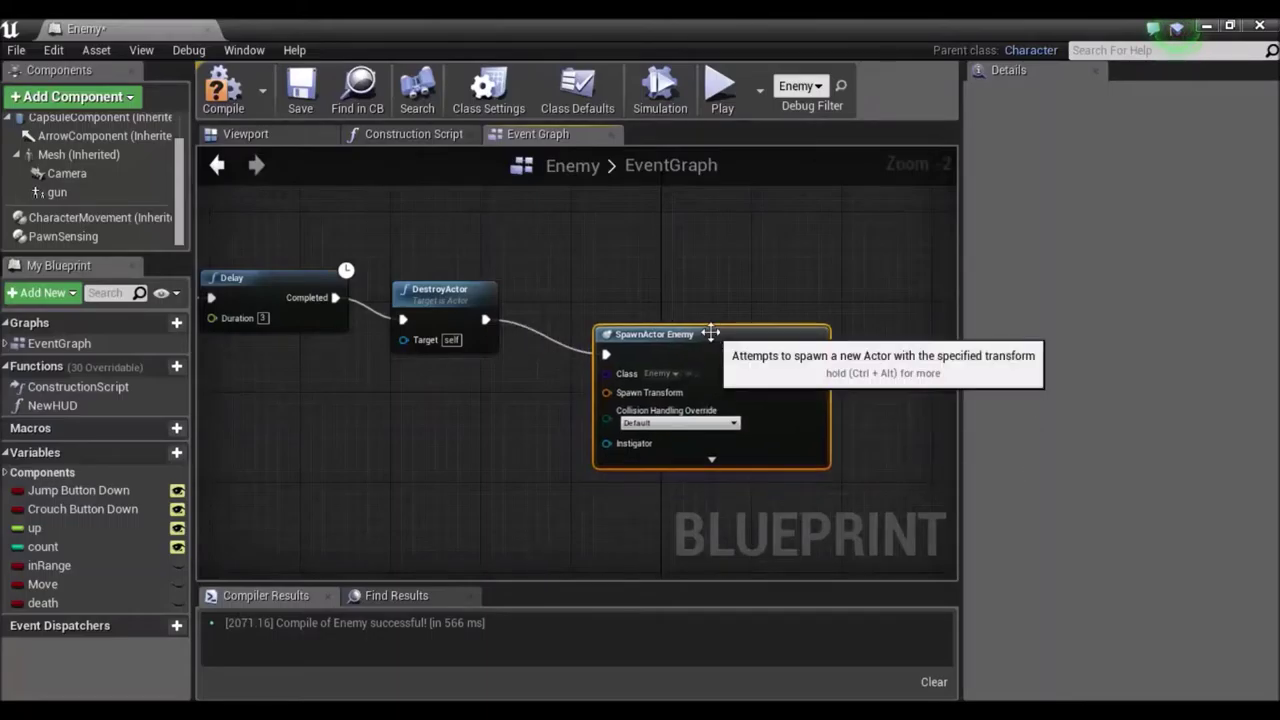
Step: Feed the SpawnActor node's Spawn Transform with Get Random Point in Navigable Radius, turning off context-sensitive results, and adjust the new nodes' position
left_click_drag(606, 392, 432, 462)
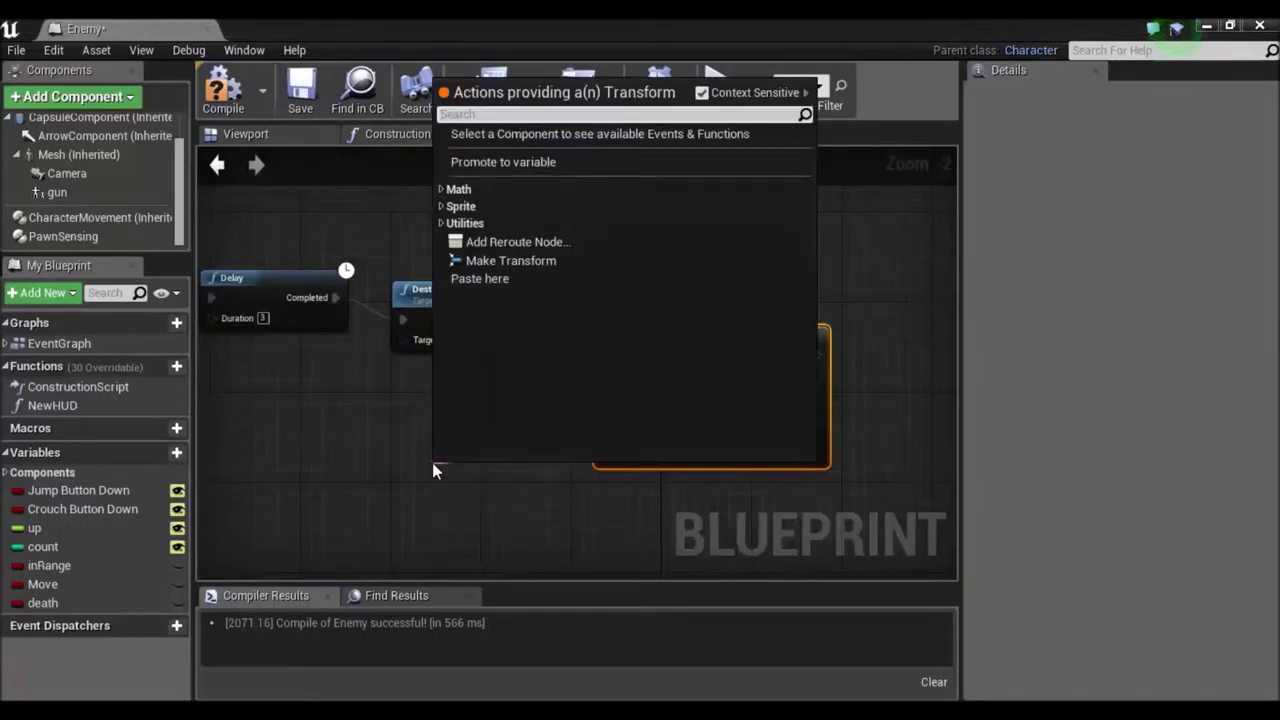
type("get rand")
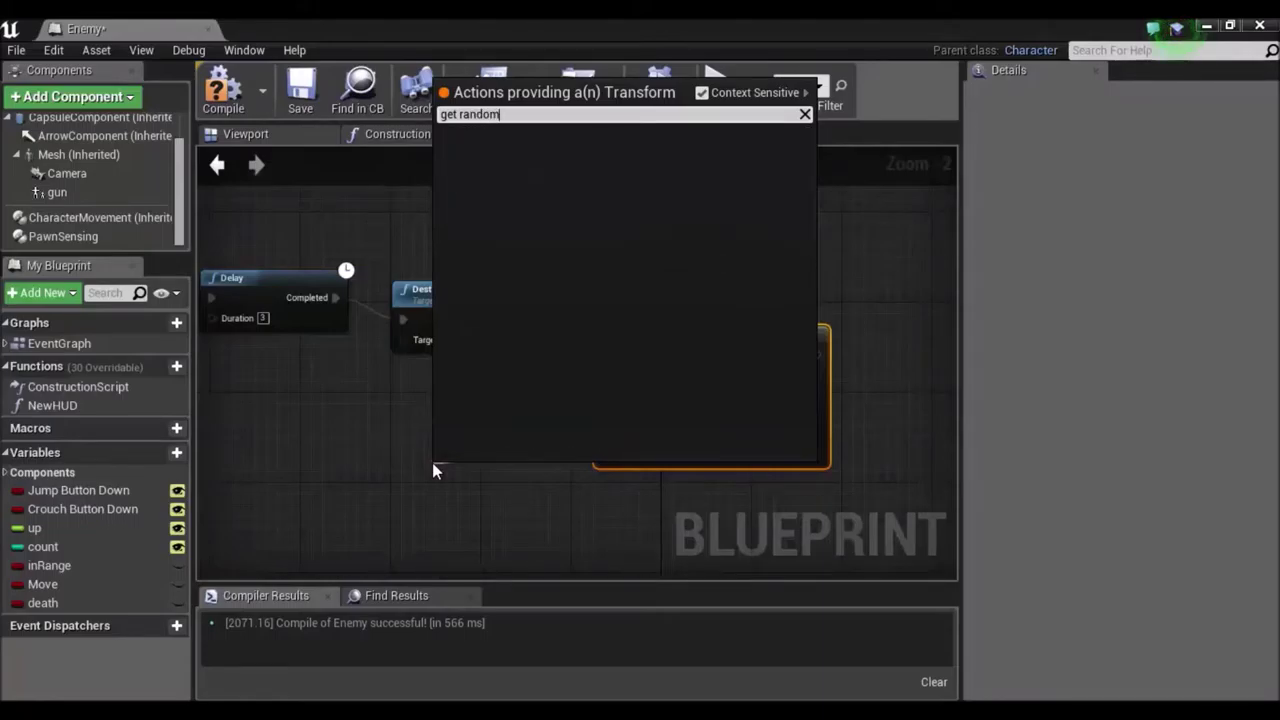
type("om")
left_click(701, 93)
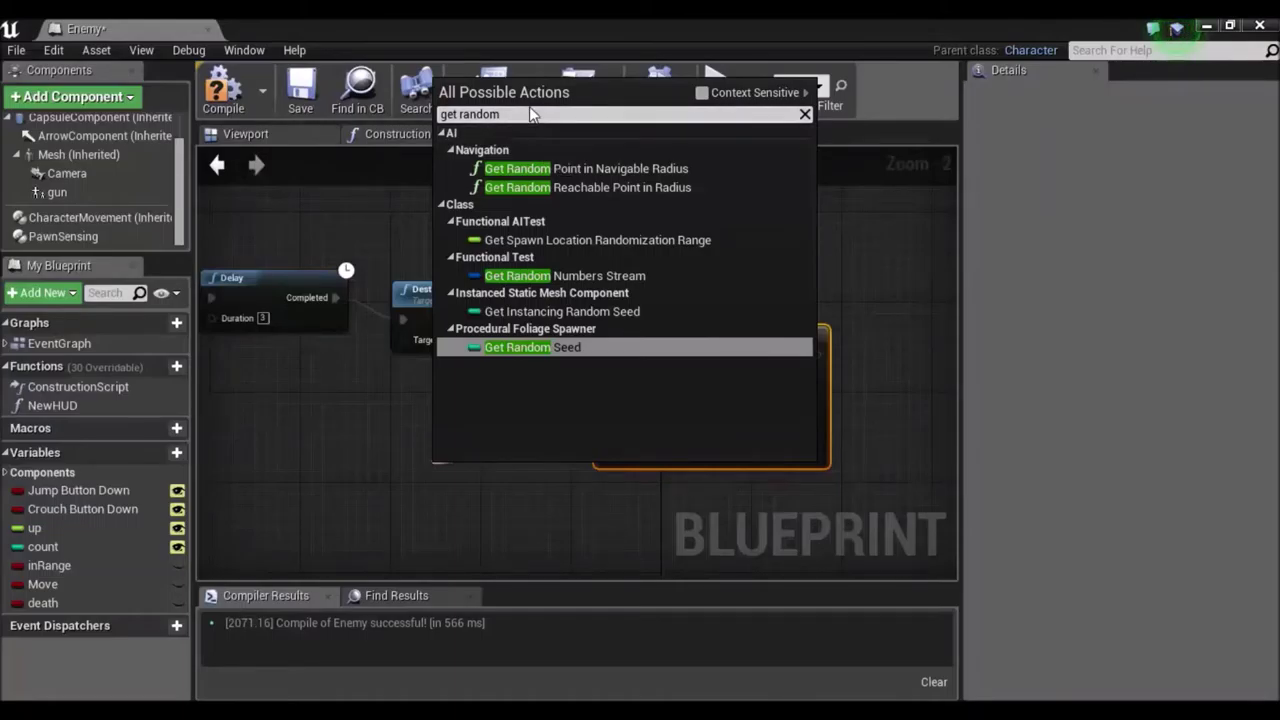
left_click(598, 174)
mouse_move(394, 452)
left_mouse_down()
mouse_move(374, 410)
mouse_move(394, 442)
left_mouse_up()
Step: Feed the Origin input of Get Random Point in Navigable Radius with a Random Unit Vector node
right_click_drag(316, 397, 533, 361)
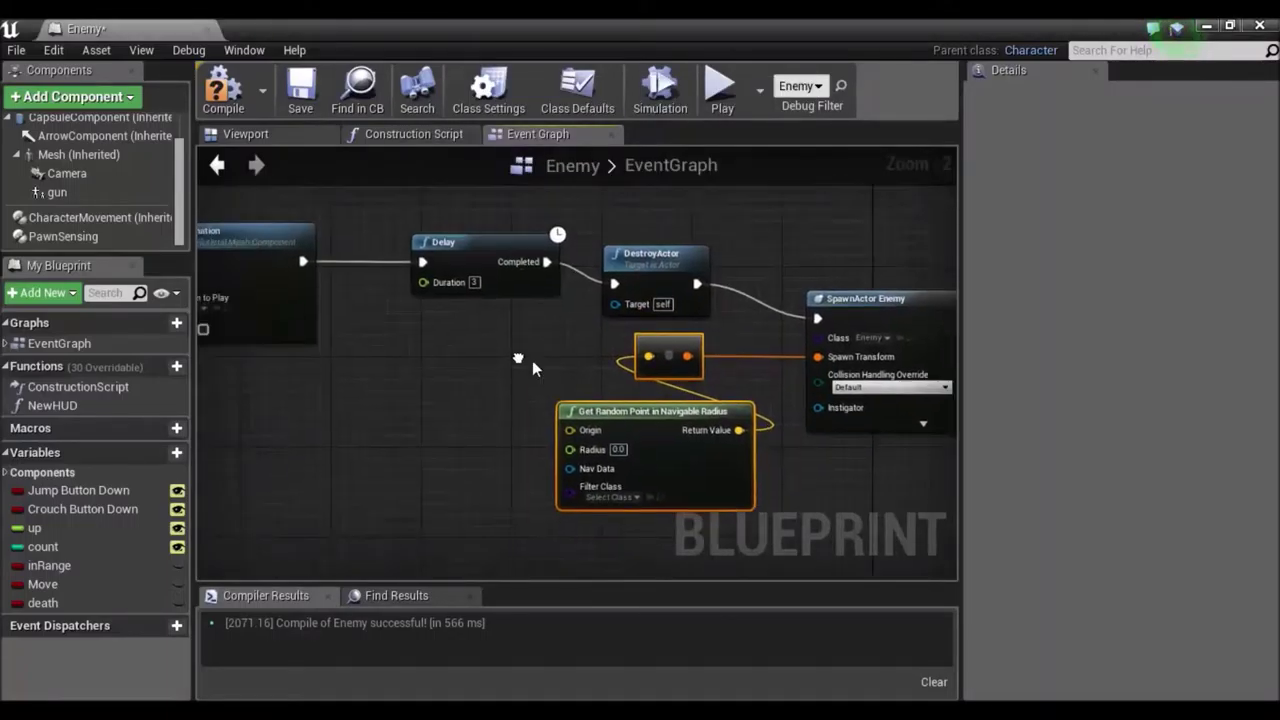
left_click_drag(570, 430, 425, 425)
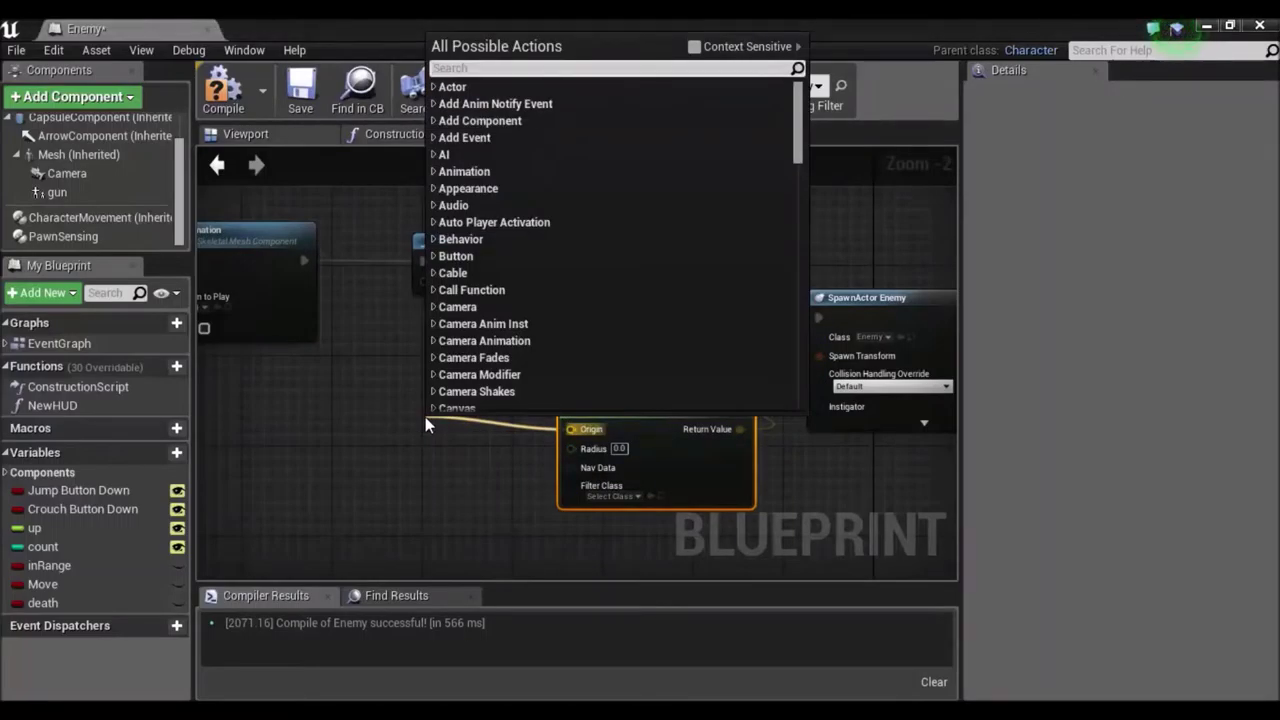
type("random")
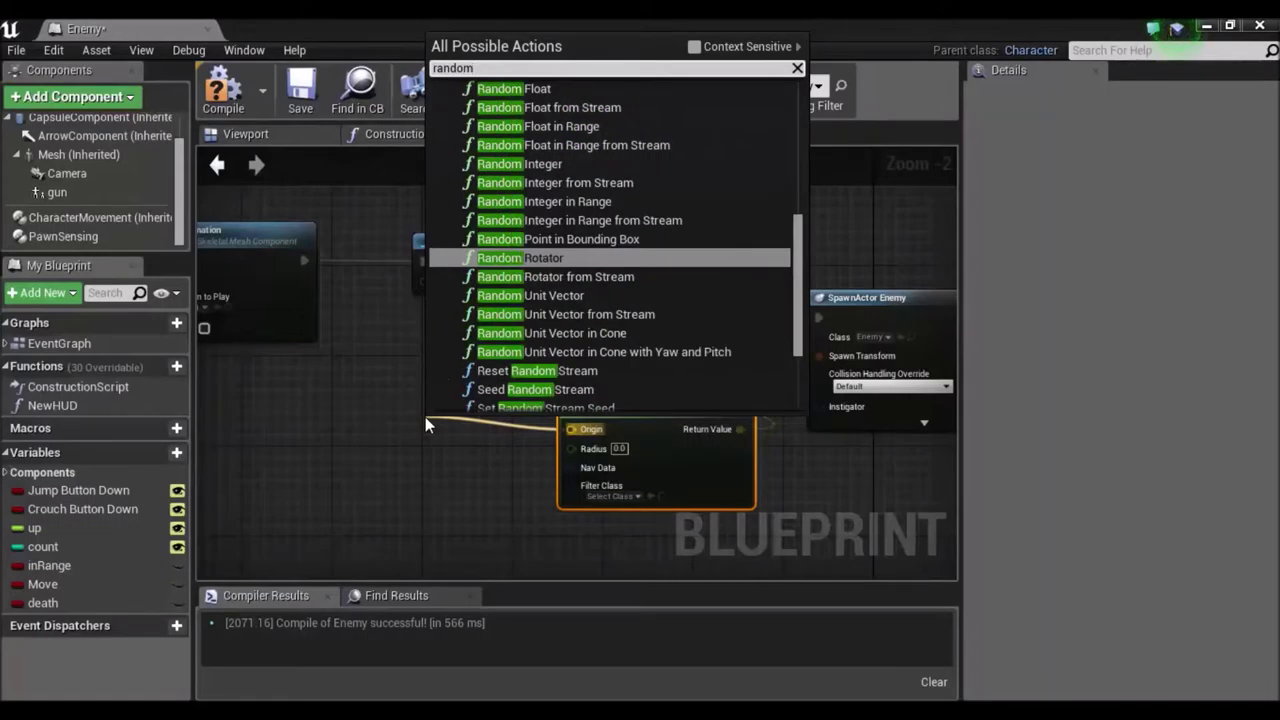
type(" ve")
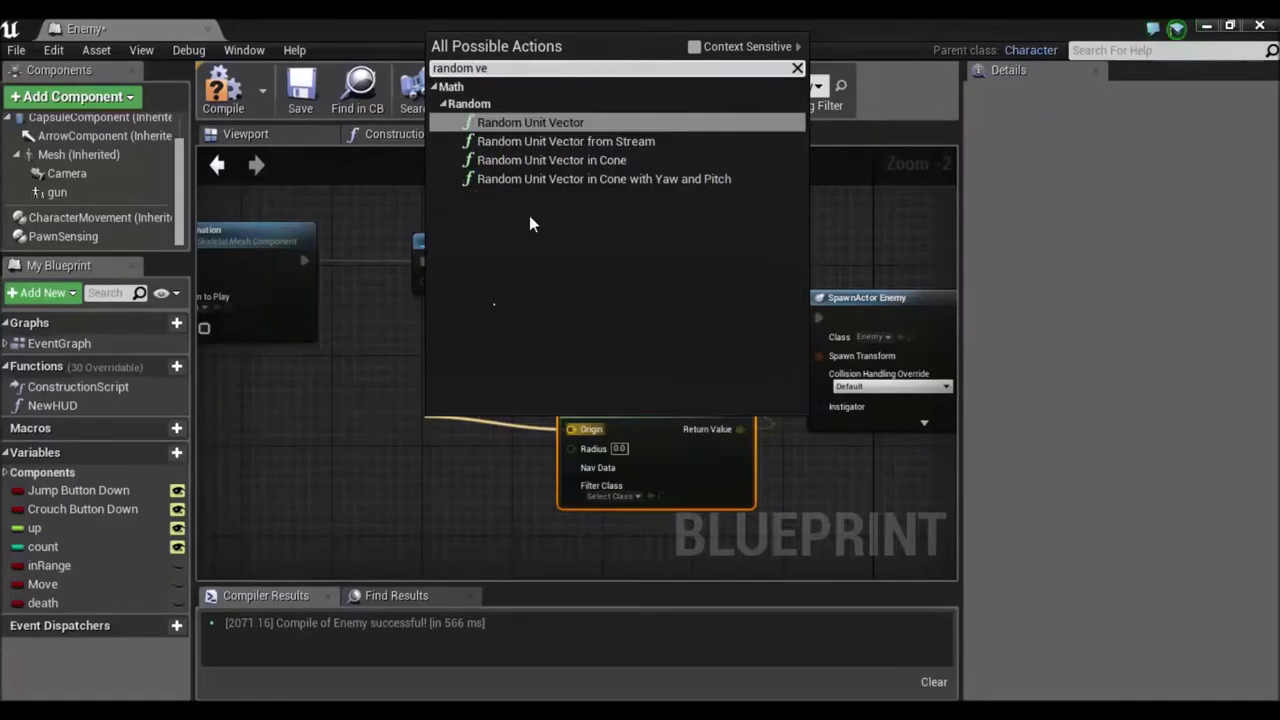
left_click(499, 120)
Step: Add a Spawn Default Controller node after SpawnActor Enemy and connect SpawnActor's Return Value to its Target
right_click_drag(826, 500, 338, 494)
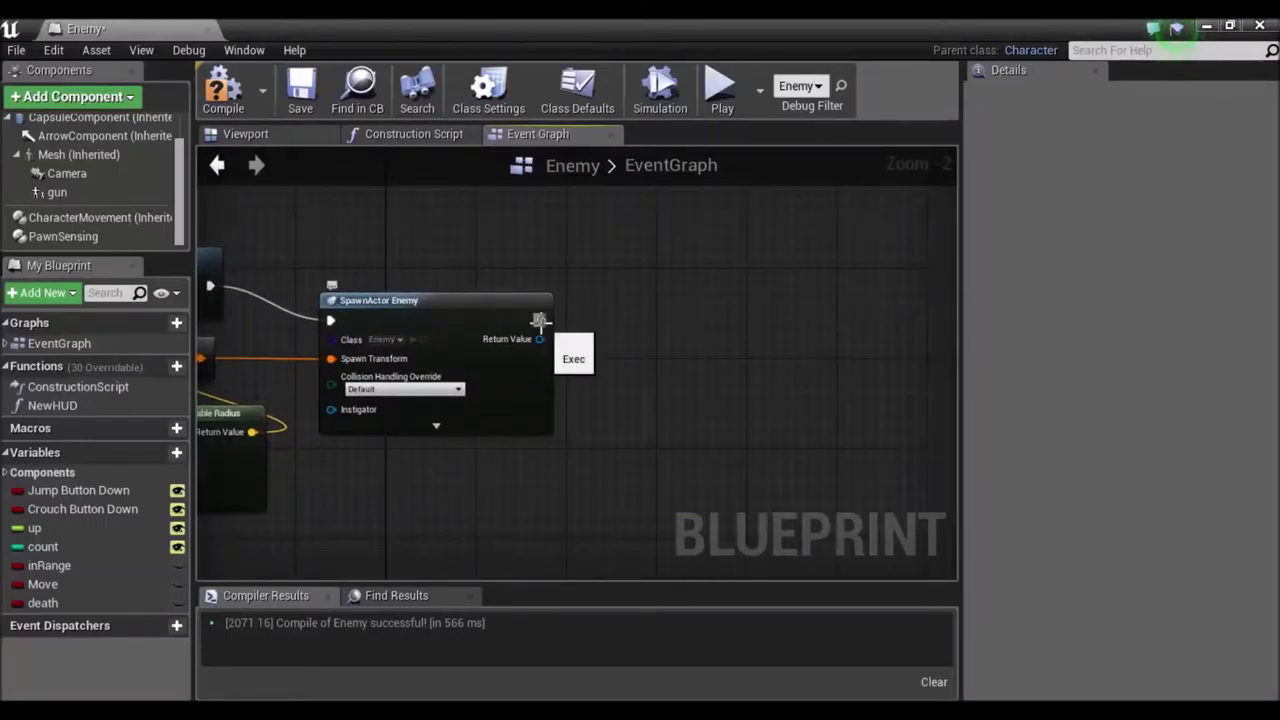
left_click_drag(540, 320, 653, 323)
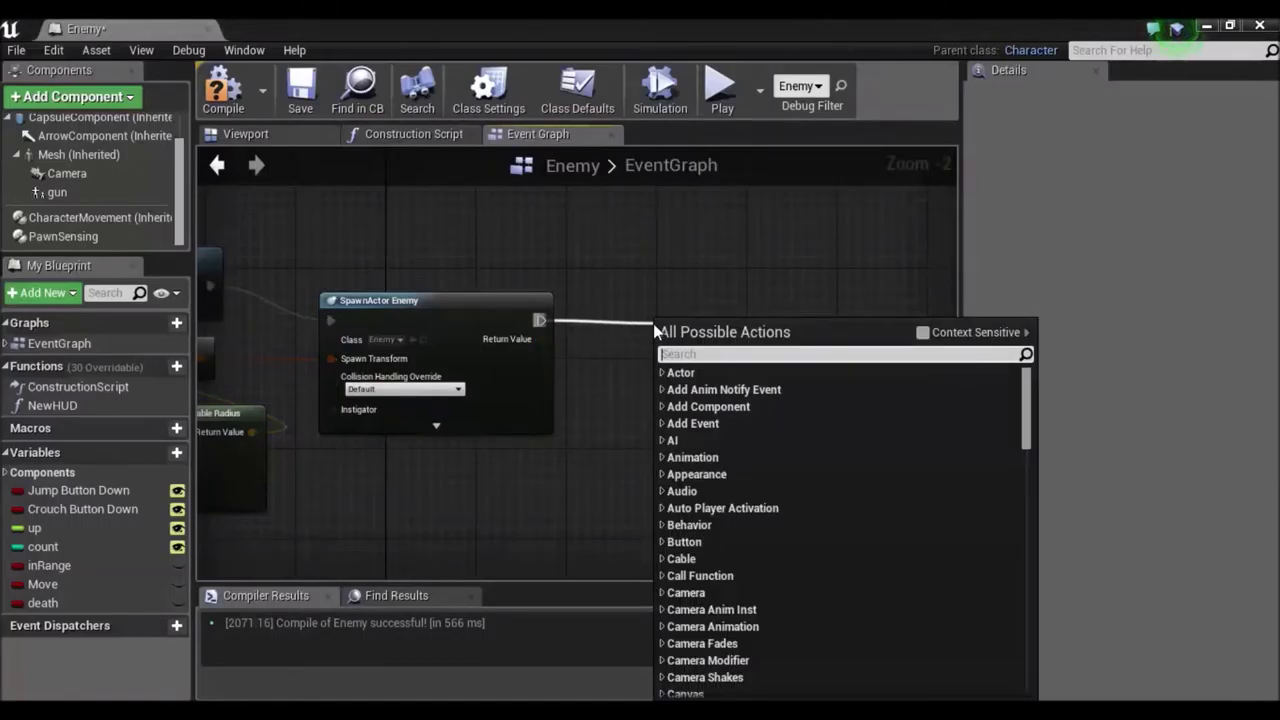
type("dea")
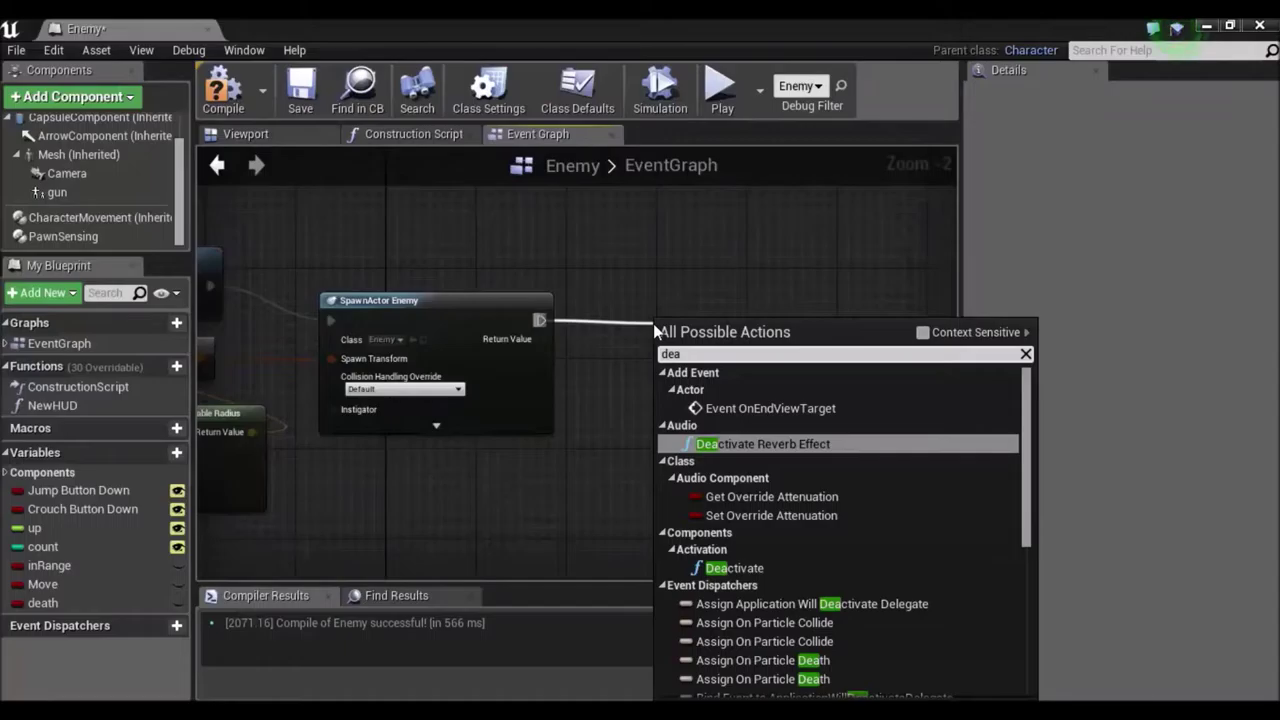
key("BackSpace")
key("BackSpace")
key("BackSpace")
type("sp")
type("aw")
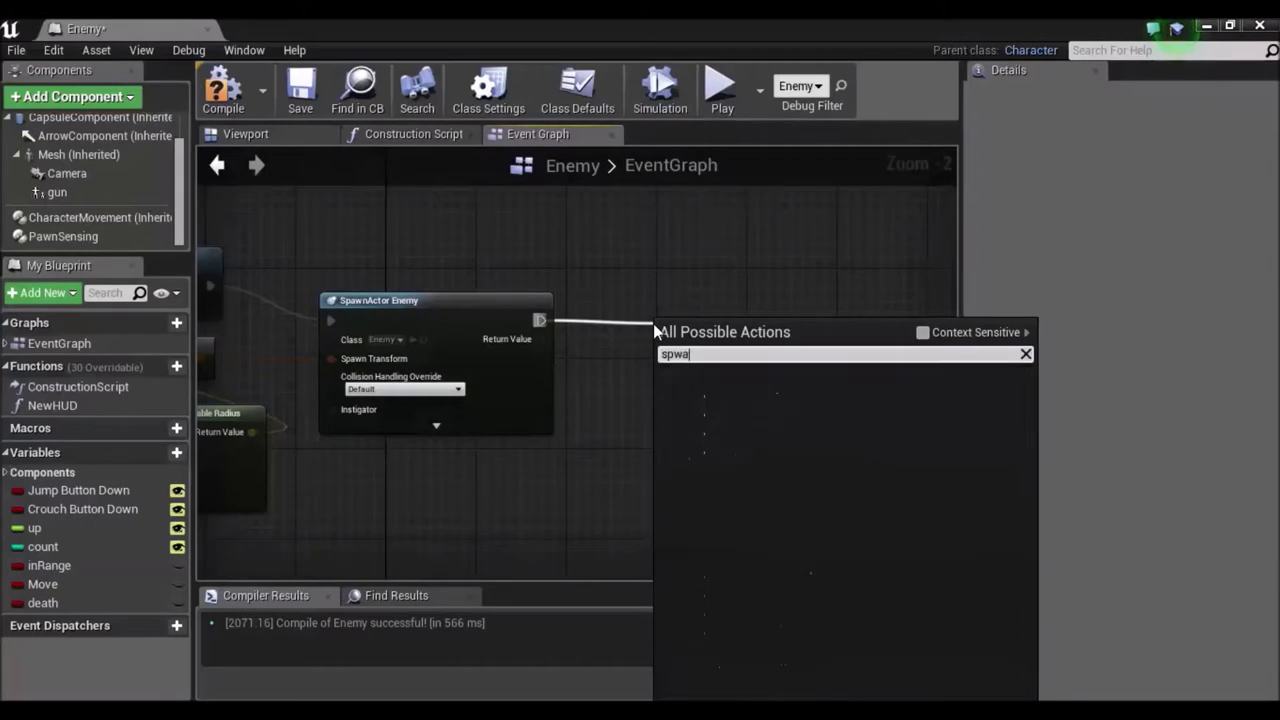
type("n dea")
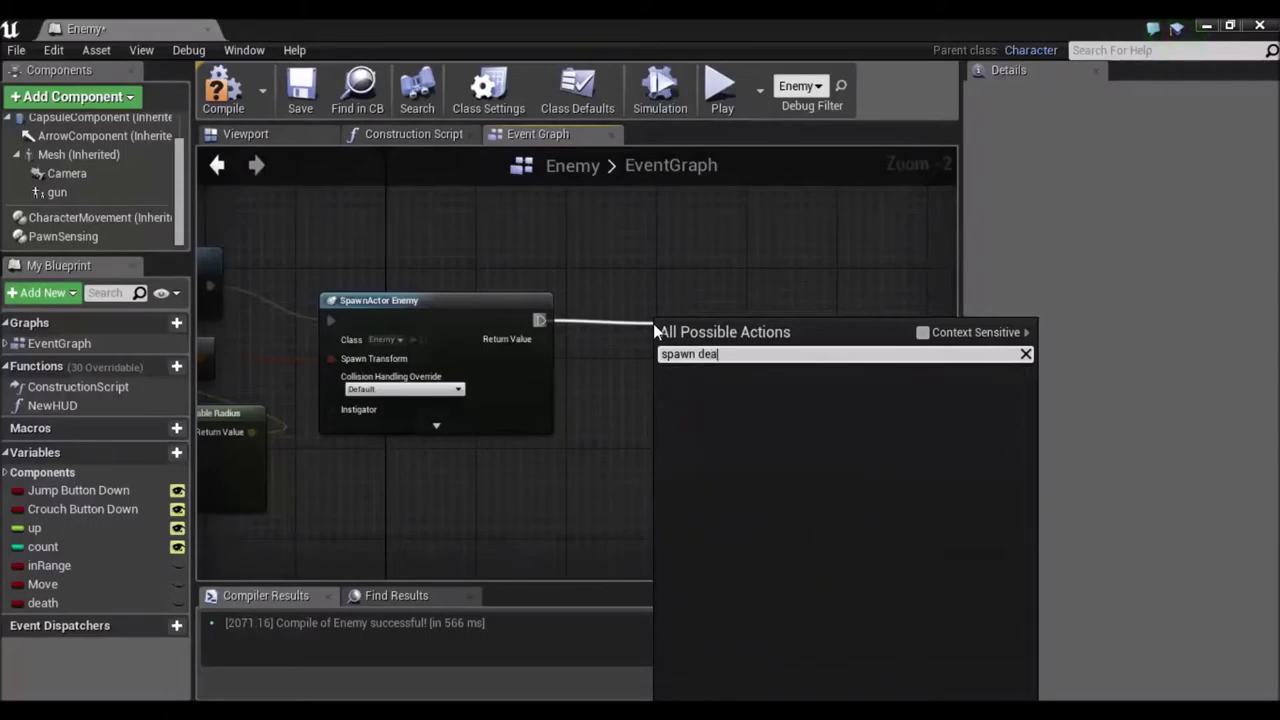
key("BackSpace")
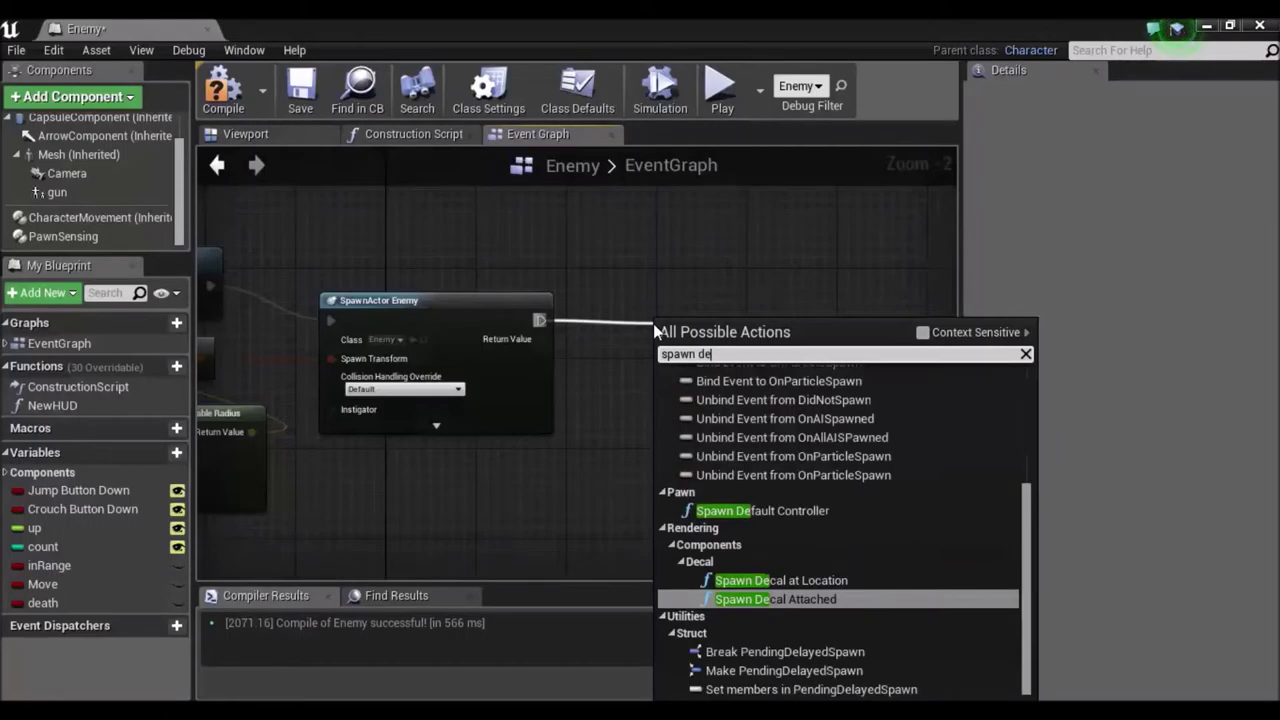
type("f")
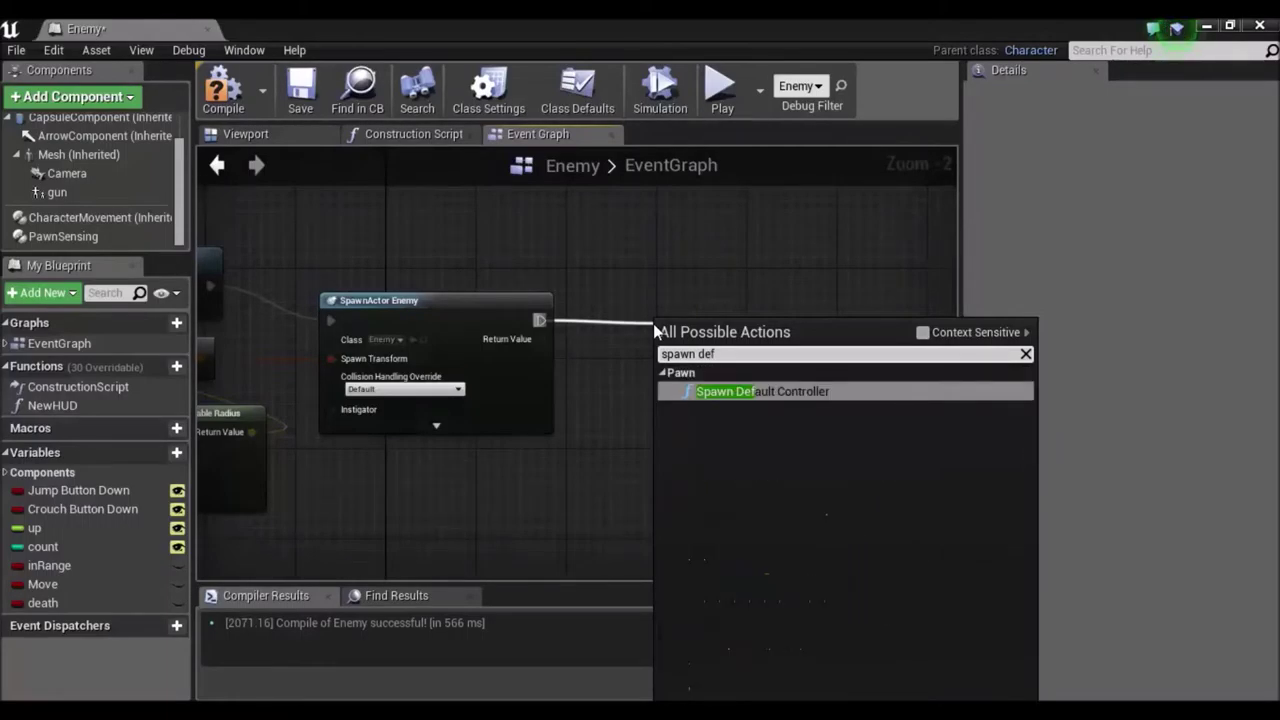
key("Return")
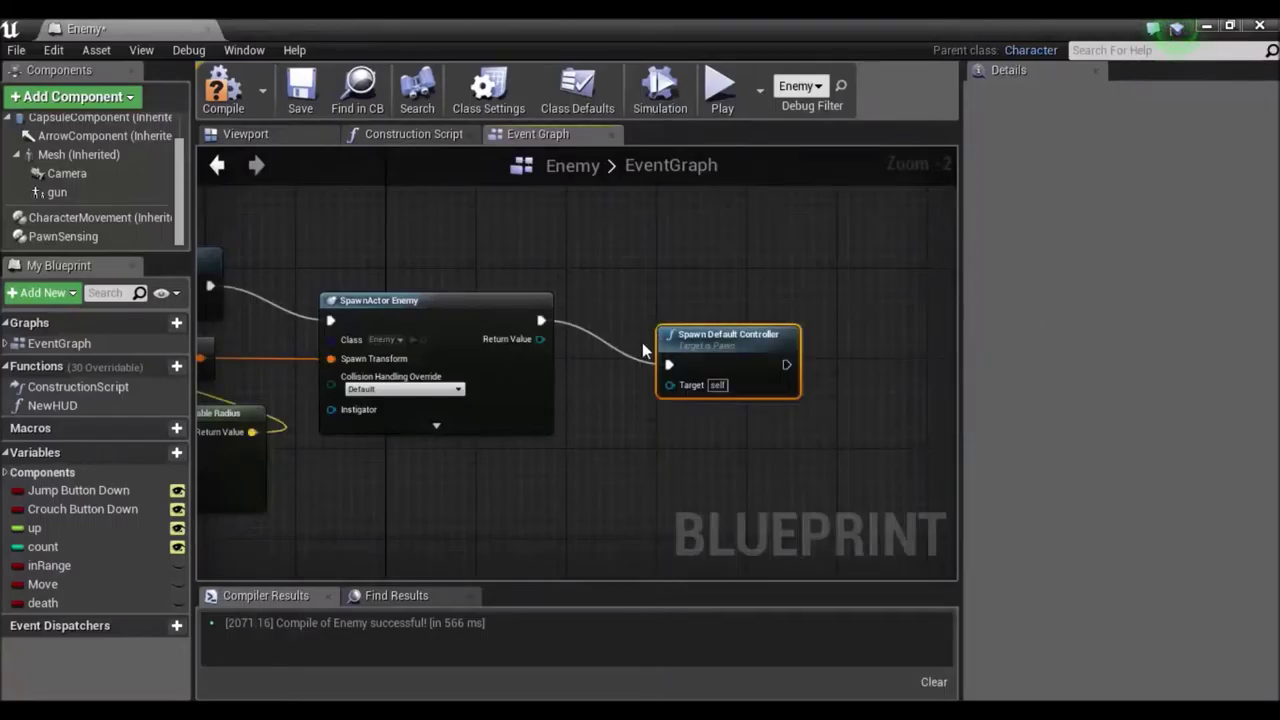
left_click_drag(538, 341, 673, 389)
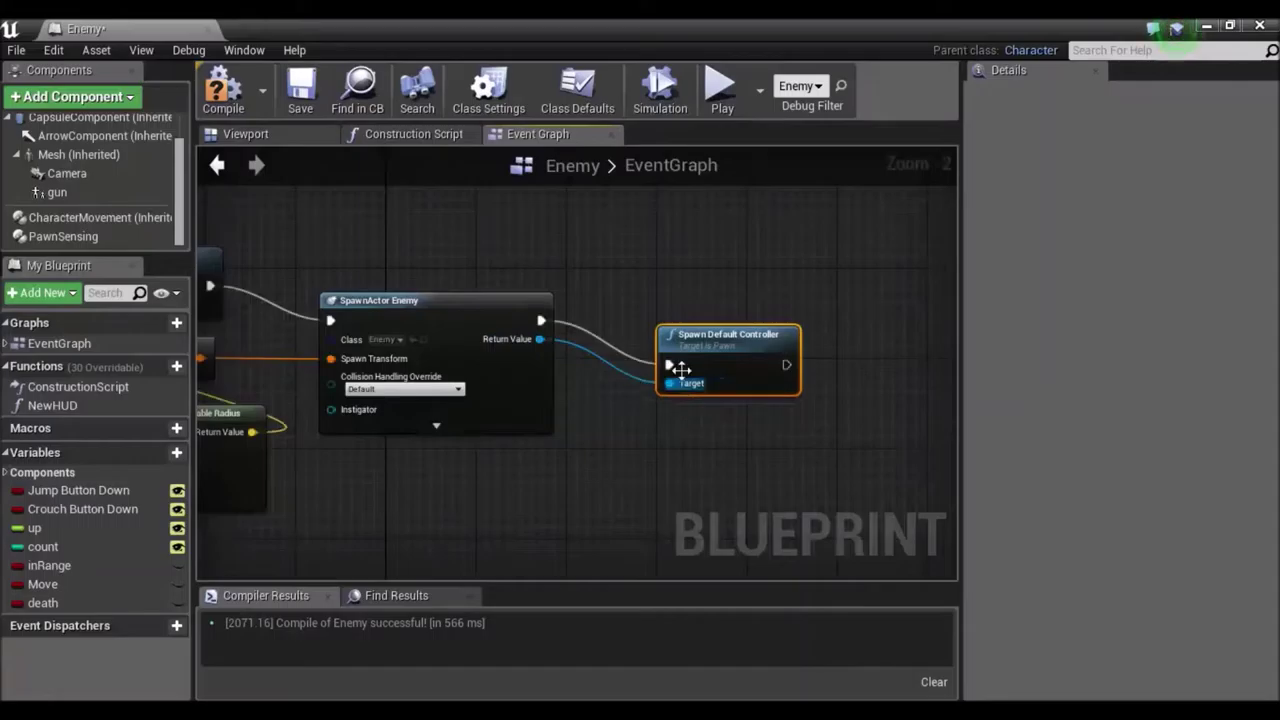
Step: Align Spawn Default Controller with SpawnActor Enemy and add a Set Death node with Death unchecked after it, in line with it
left_click_drag(689, 341, 642, 316)
right_click_drag(835, 443, 670, 432)
left_click_drag(567, 319, 649, 319)
type("set")
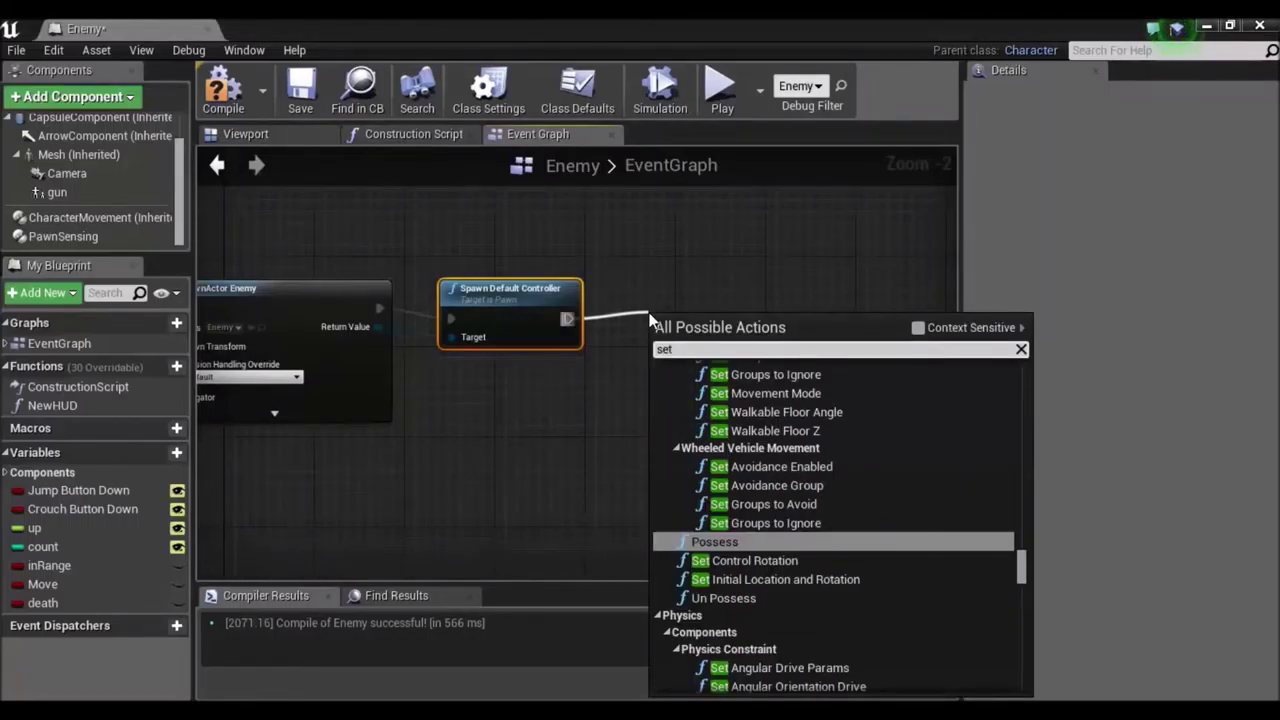
type(" dea")
key("Return")
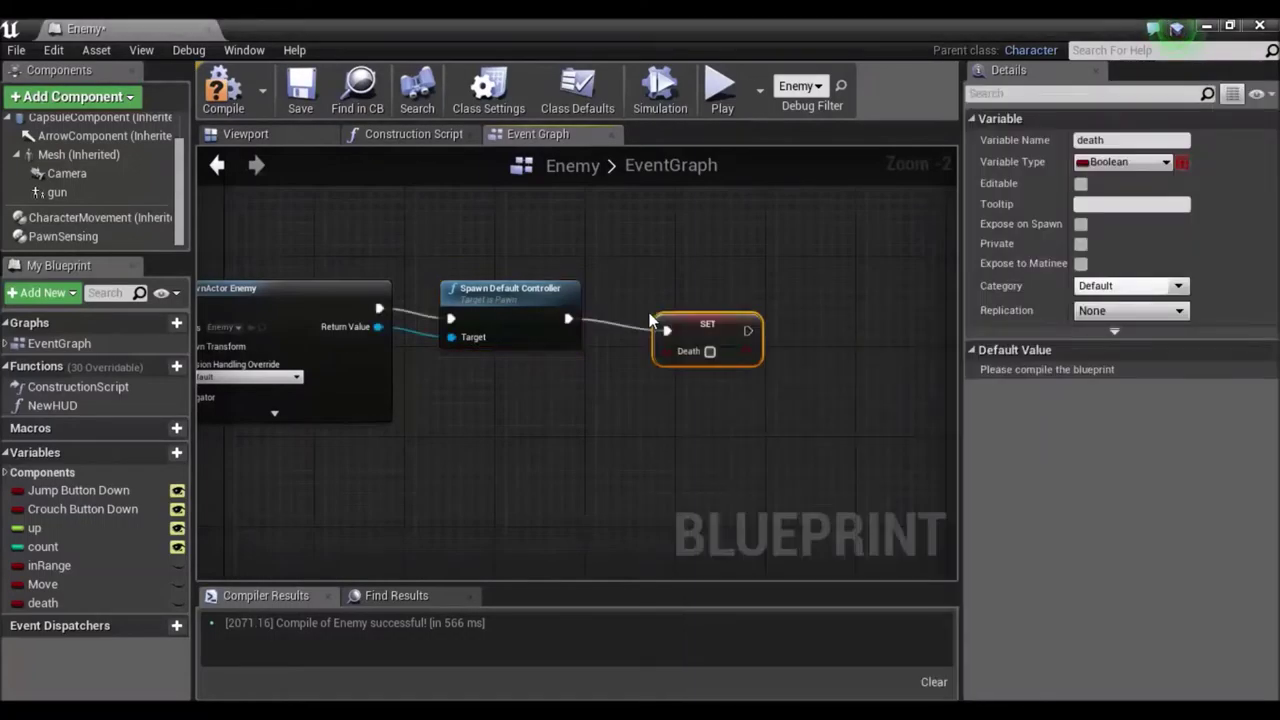
left_click_drag(707, 330, 726, 320)
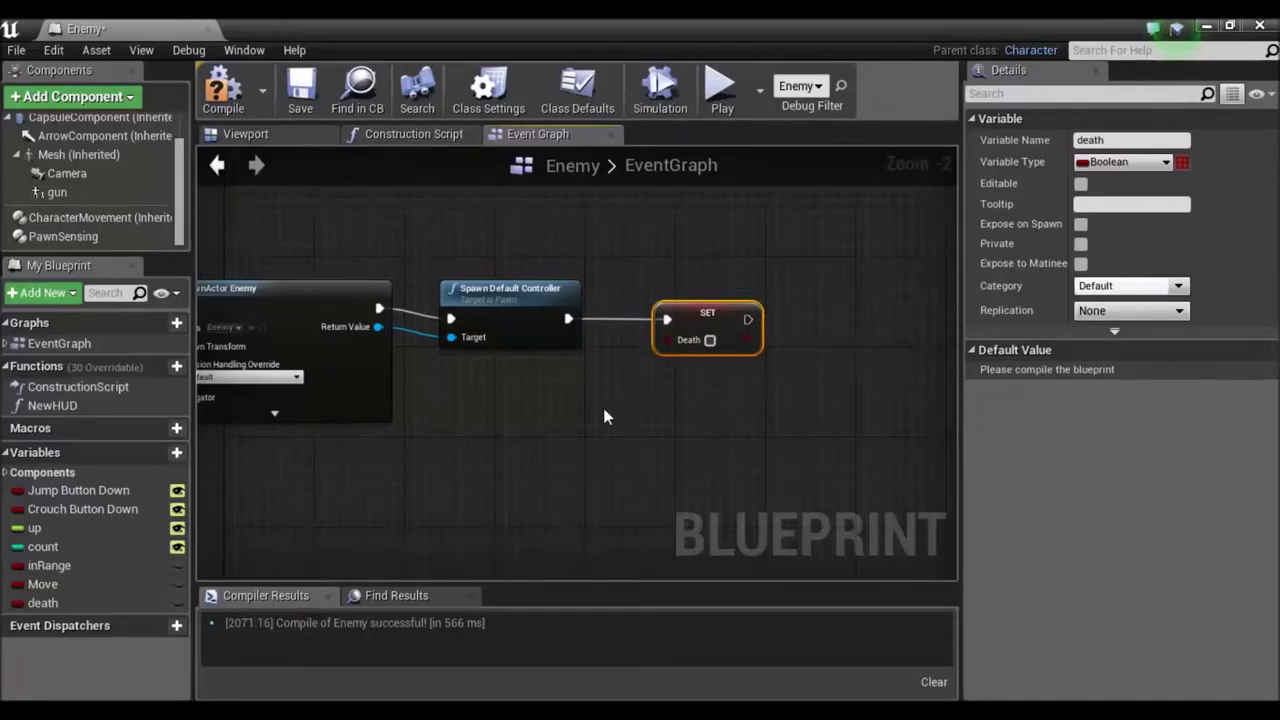
Step: Look over the AI MoveTo and fireweapon sections of the event graph and compile the Enemy blueprint
right_click_drag(741, 461, 933, 447)
right_click_drag(489, 478, 788, 442)
scroll(683, 435, "down", 2)
right_click_drag(388, 382, 438, 335)
right_click_drag(836, 462, 775, 486)
right_click_drag(472, 252, 640, 497)
right_click_drag(617, 316, 492, 479)
right_click_drag(318, 205, 683, 215)
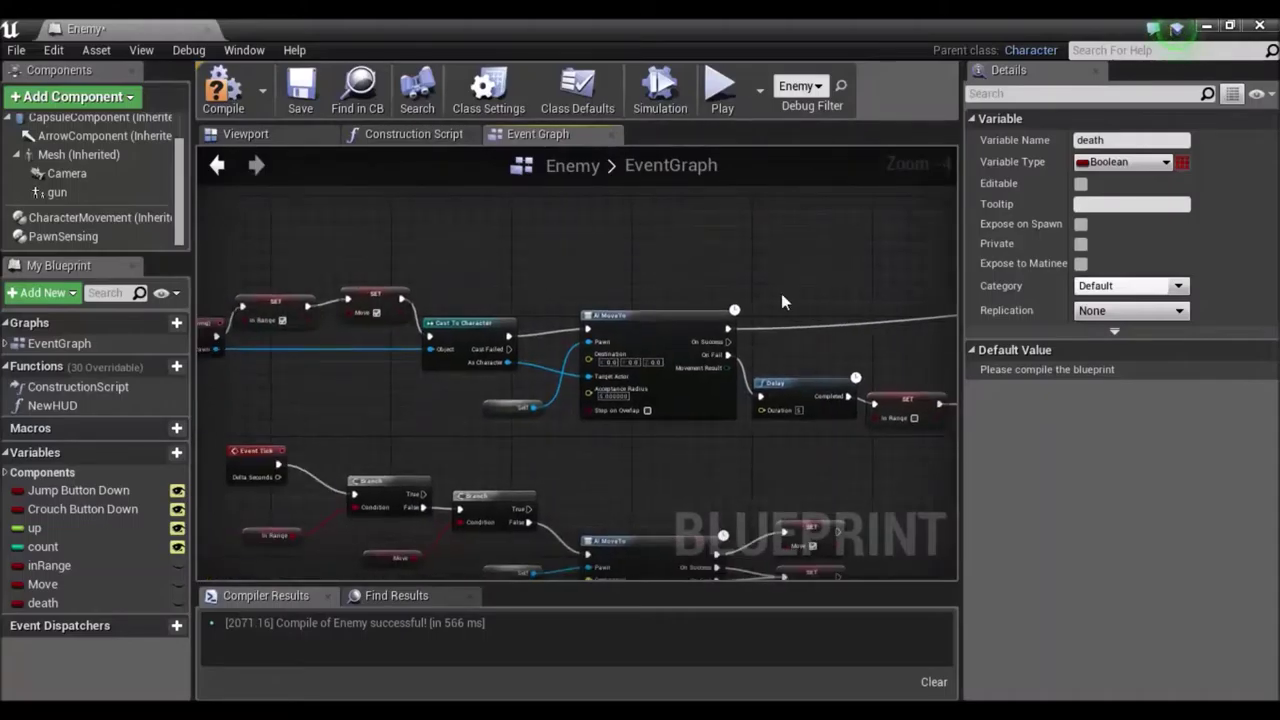
right_click_drag(828, 279, 503, 241)
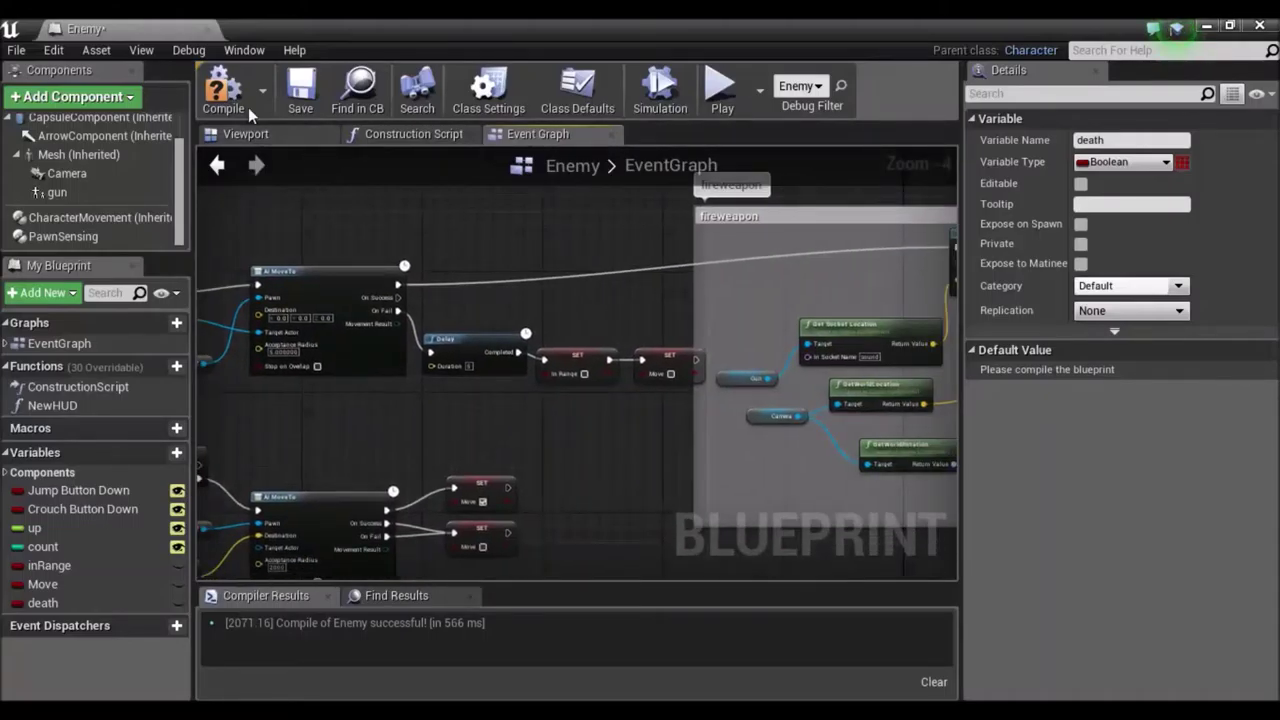
right_click_drag(578, 249, 760, 251)
right_click_drag(533, 250, 362, 205)
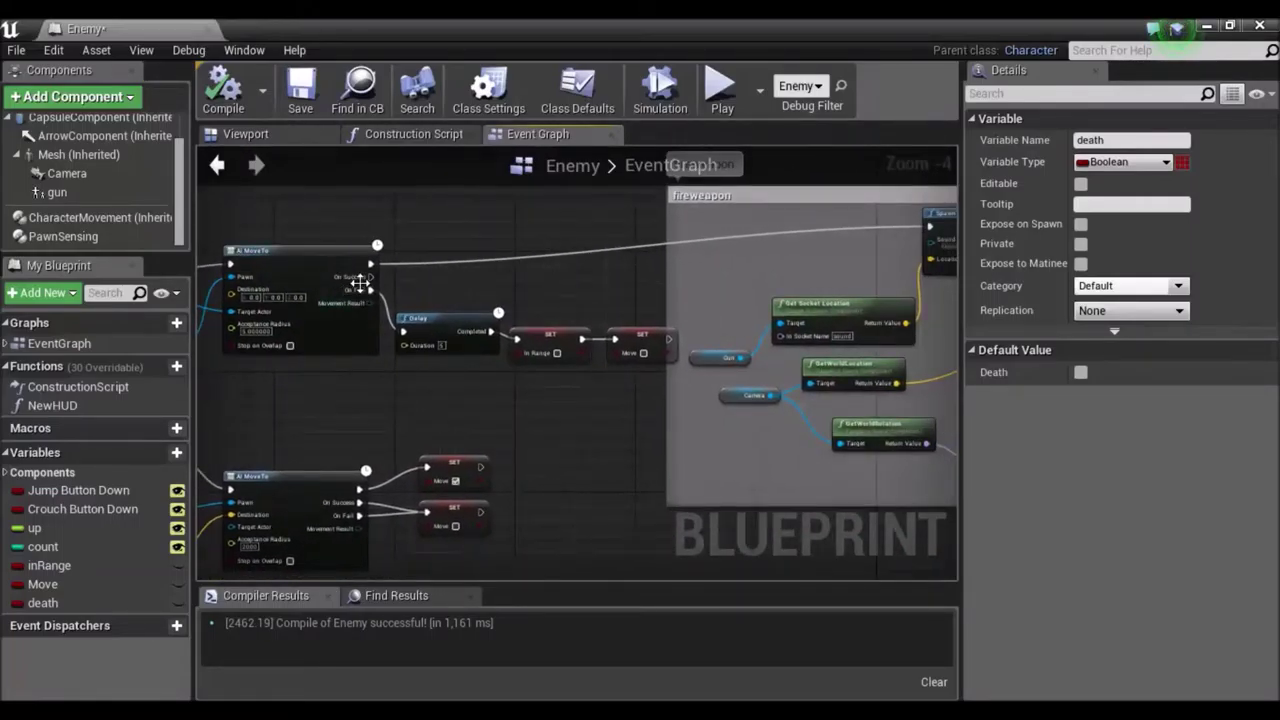
Step: Insert a Branch node between the upper AI MoveTo and Spawn Sound at Location, placing it just before the fireweapon comment
left_click_drag(368, 262, 557, 264)
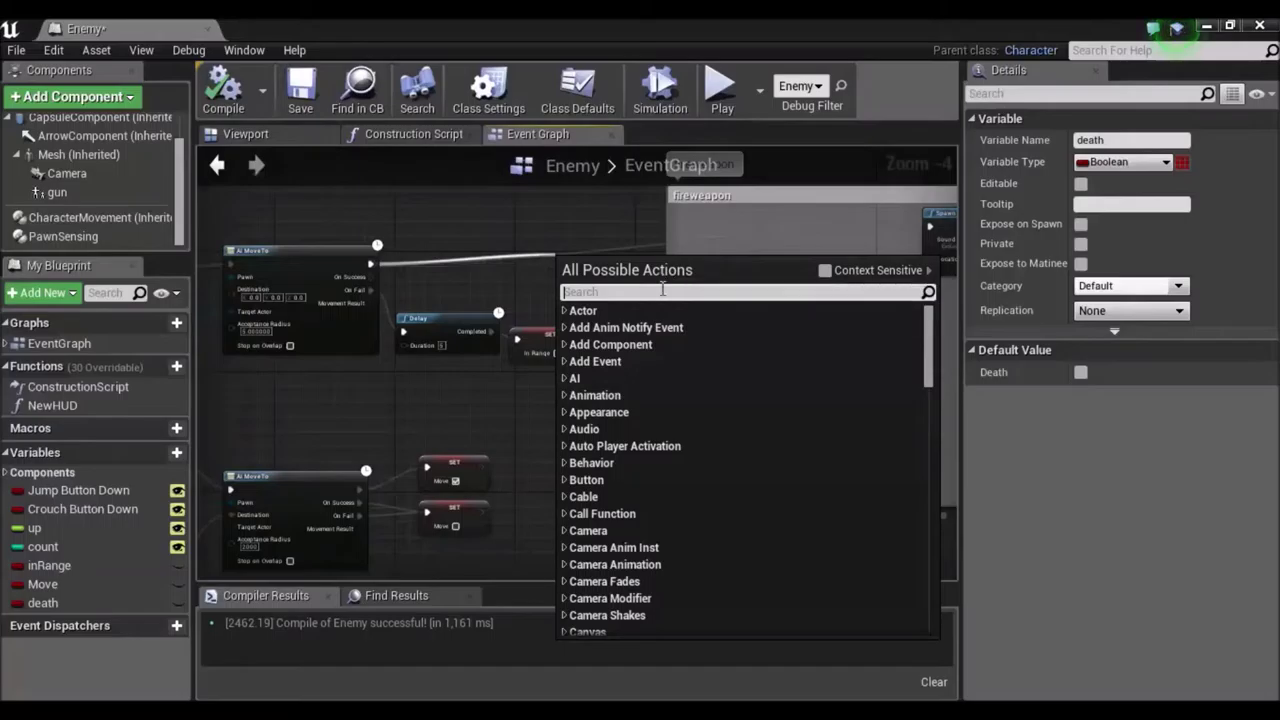
type("if")
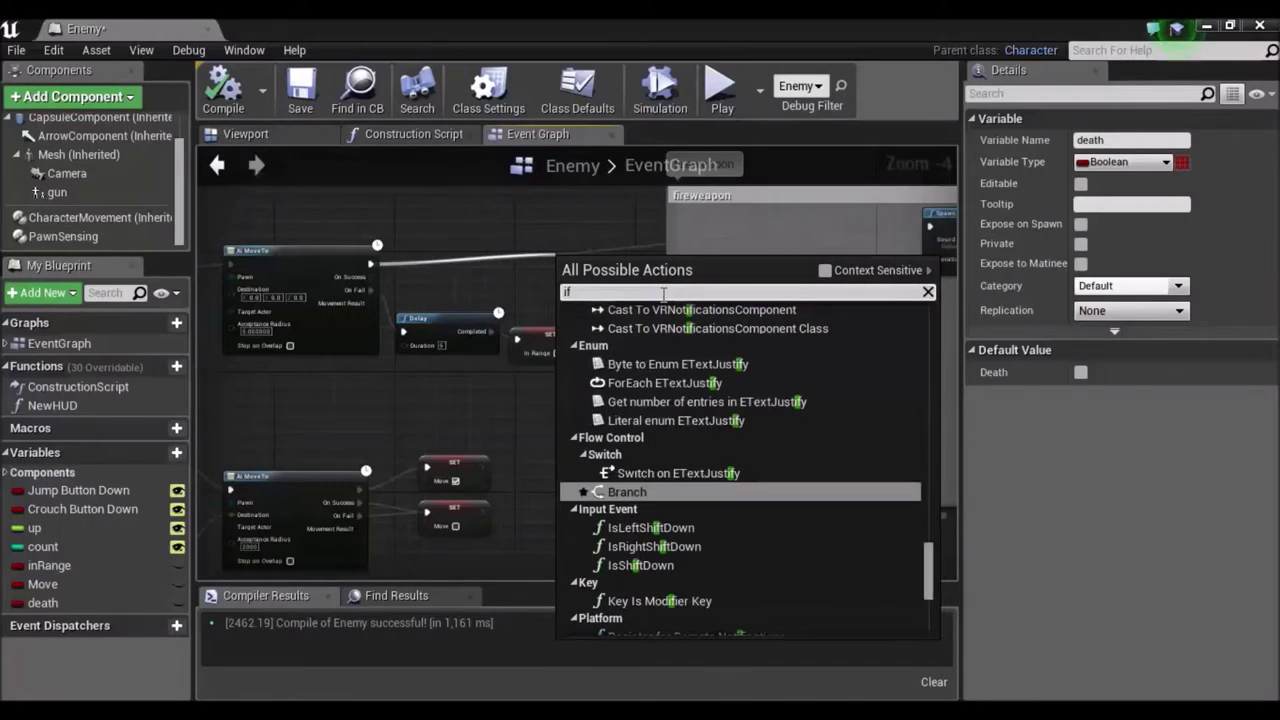
left_click(646, 495)
left_click_drag(586, 258, 563, 236)
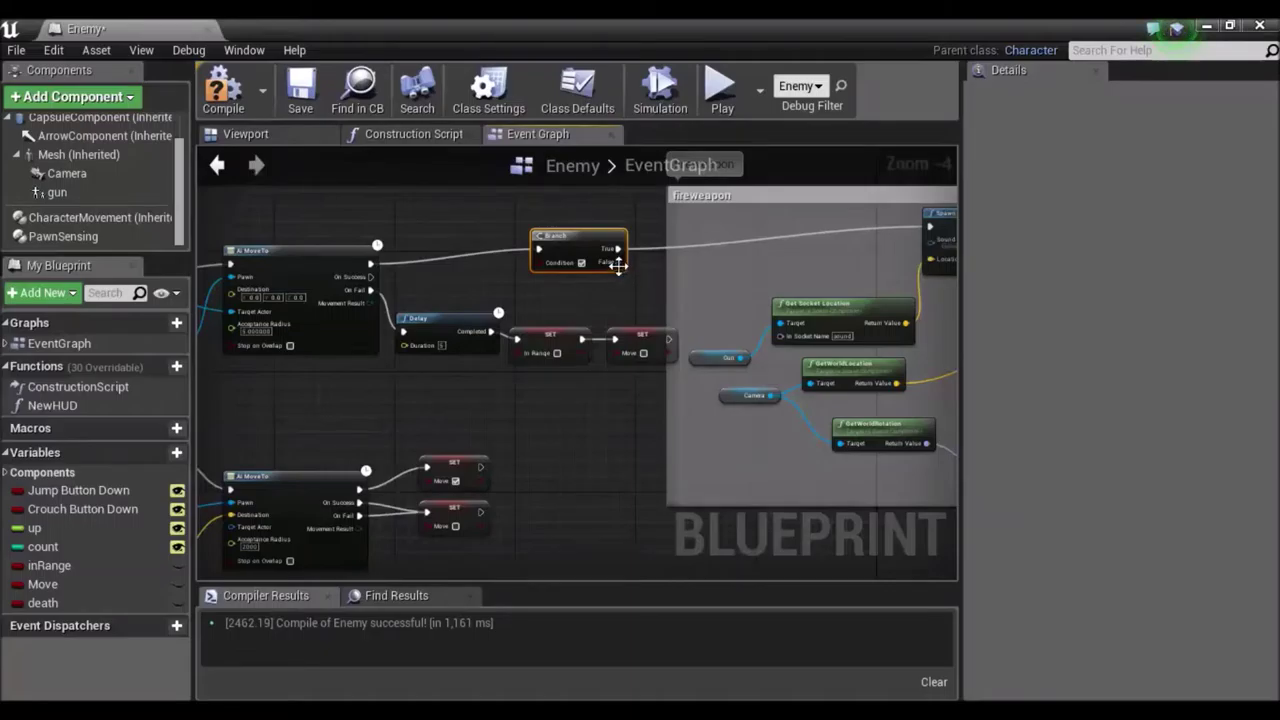
right_click_drag(621, 268, 608, 256)
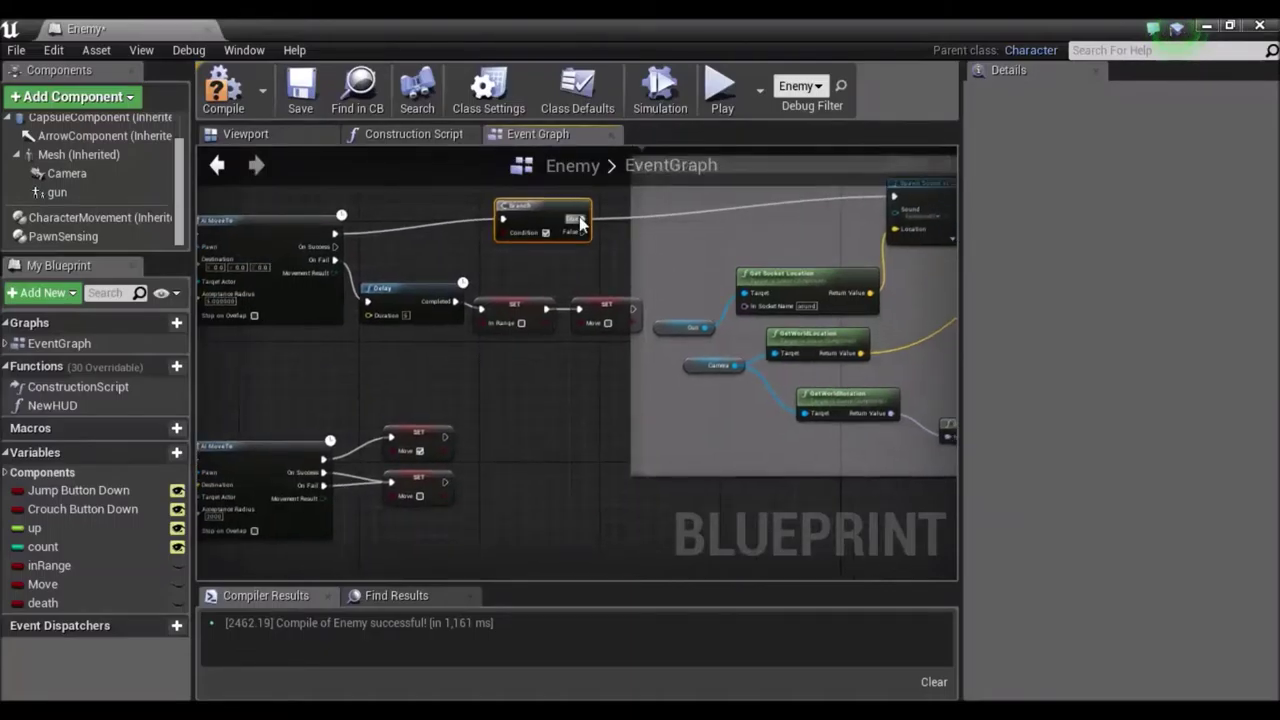
left_click_drag(586, 235, 603, 262)
left_click(603, 262)
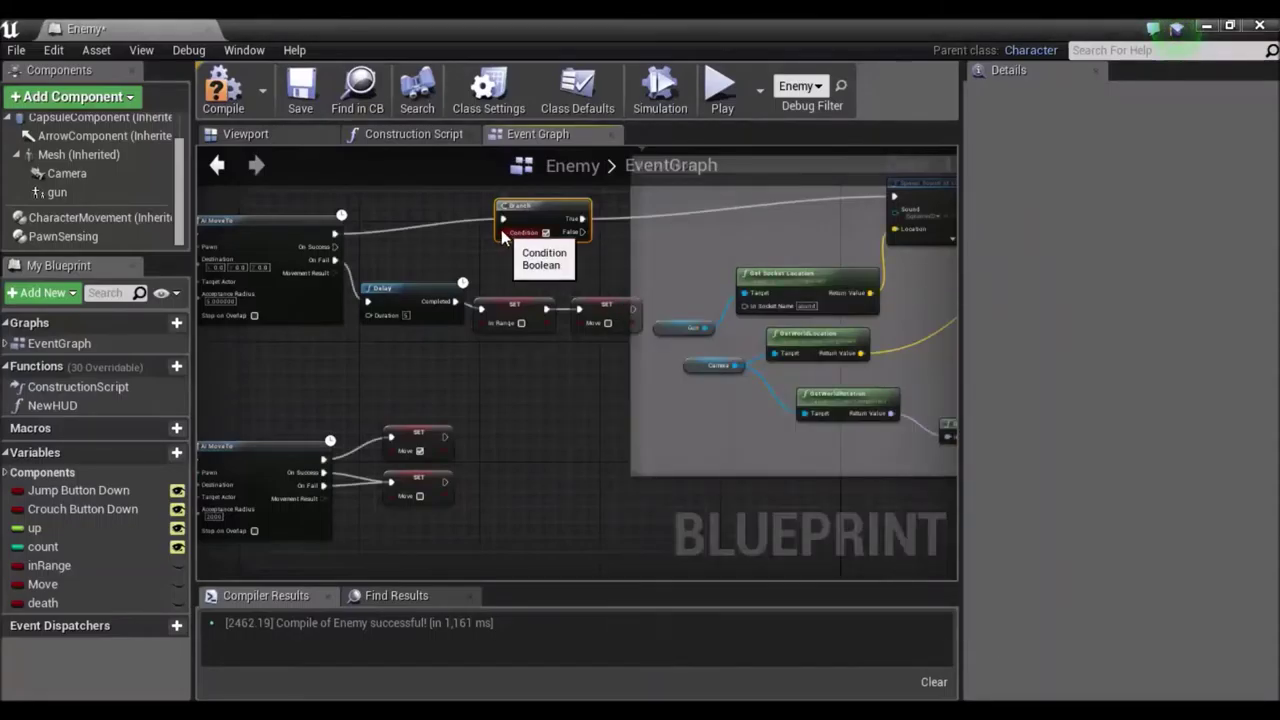
Step: Feed the new Branch's Condition with a Get Death node placed beside it
left_click_drag(501, 233, 443, 251)
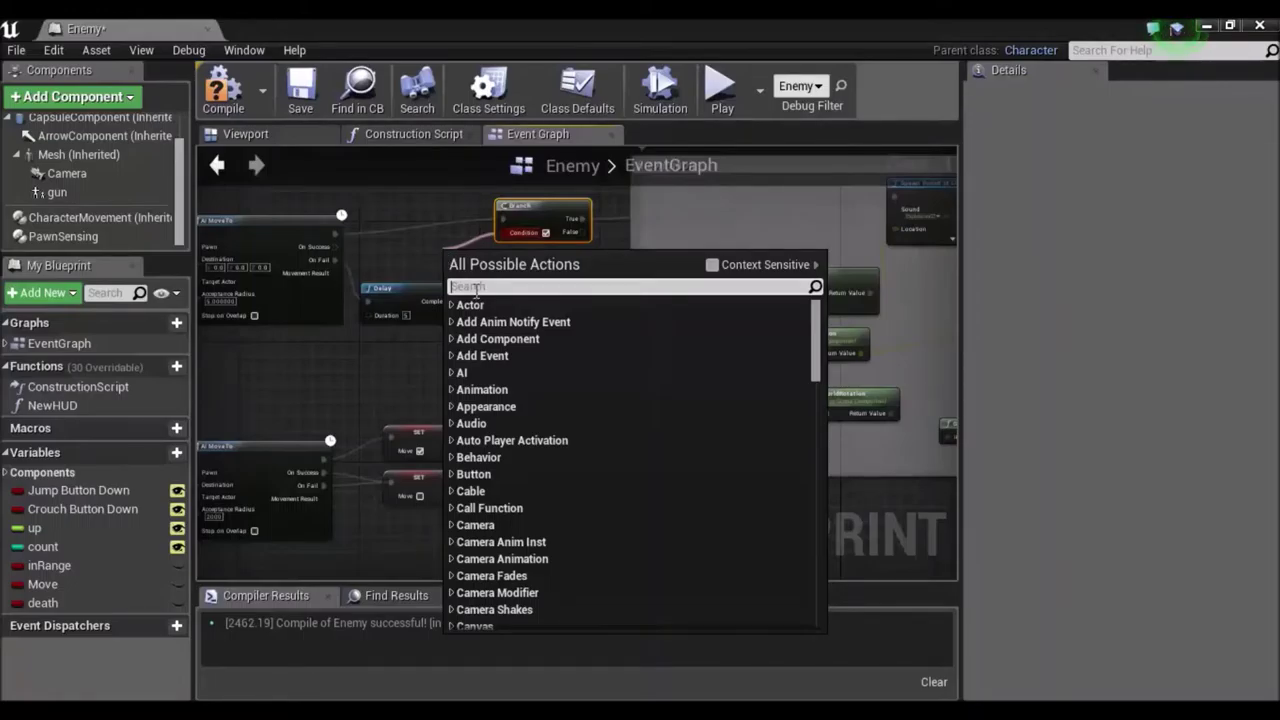
type("get")
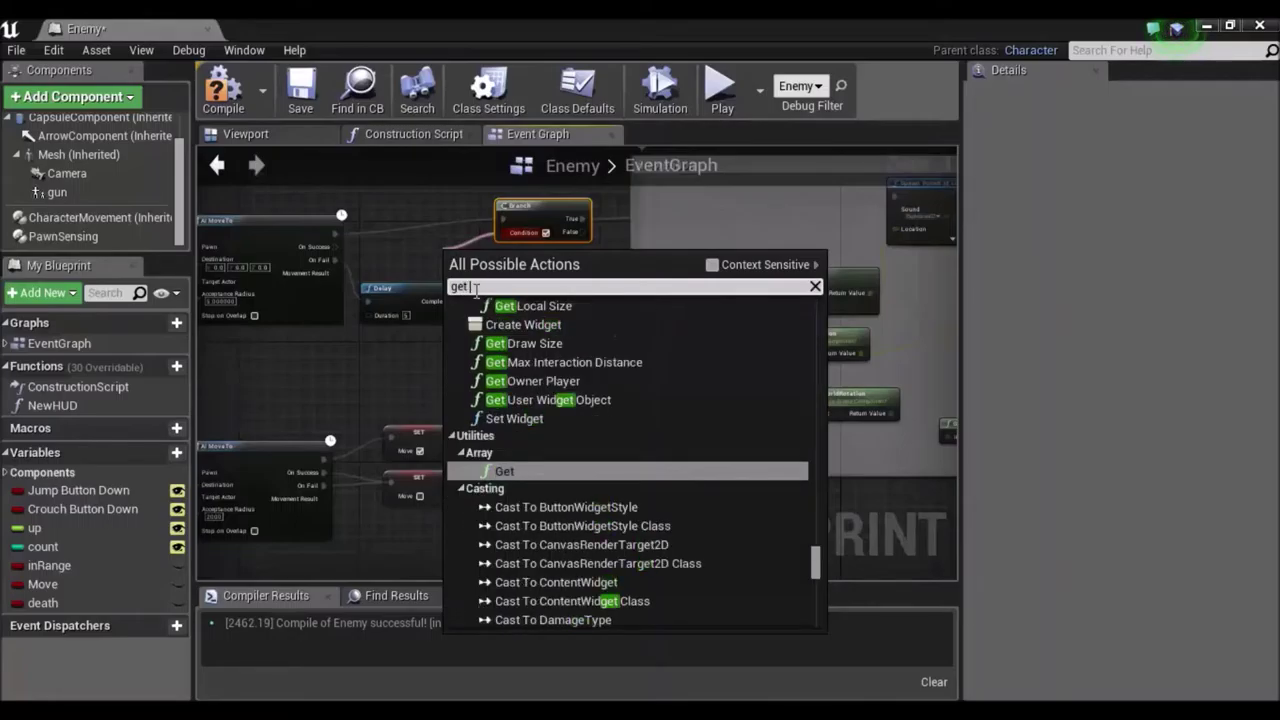
type(" dea")
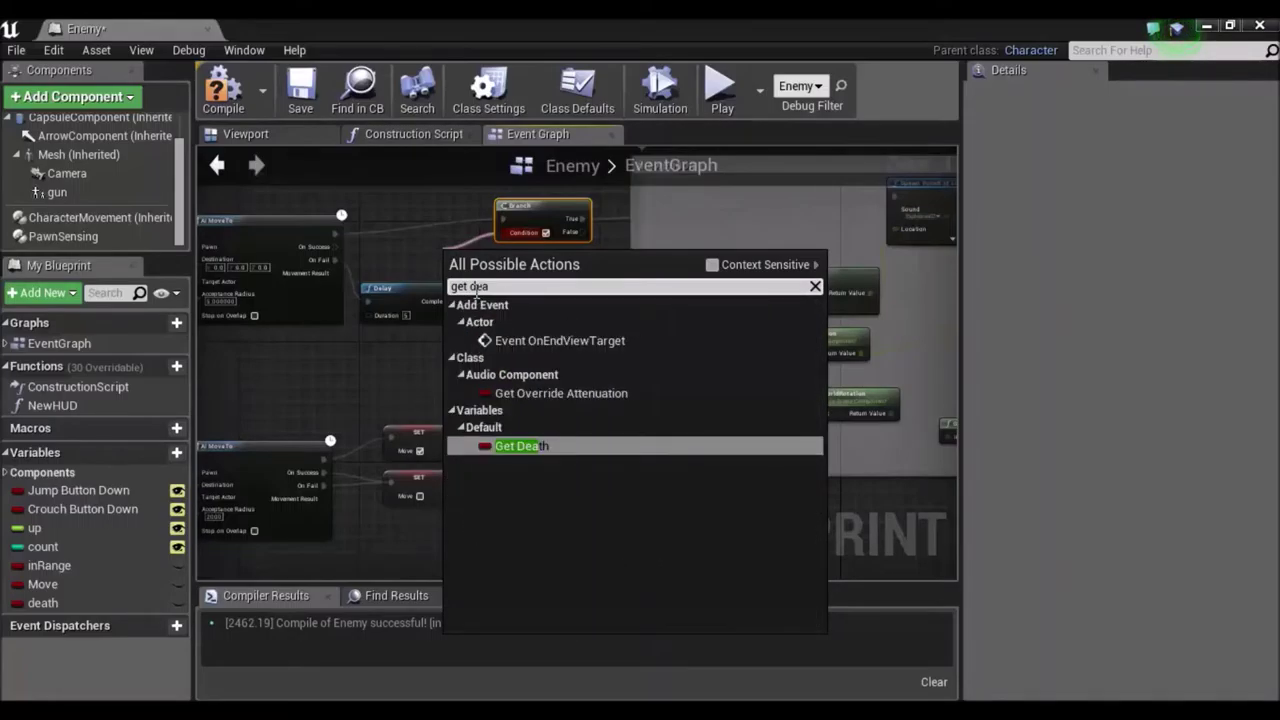
key("Return")
left_click_drag(454, 253, 440, 252)
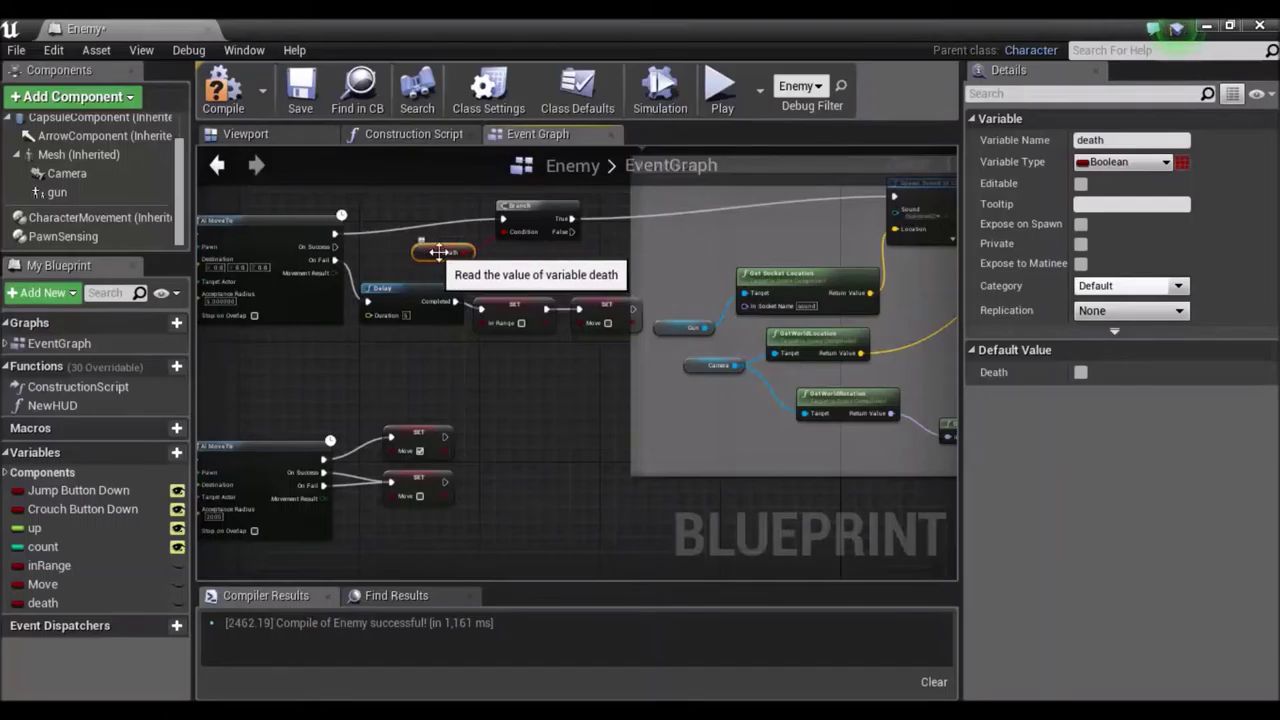
Step: Connect the new Branch's False output to Spawn Sound at Location and break the link from its True output
right_click_drag(526, 455, 725, 267)
right_click_drag(798, 228, 730, 461)
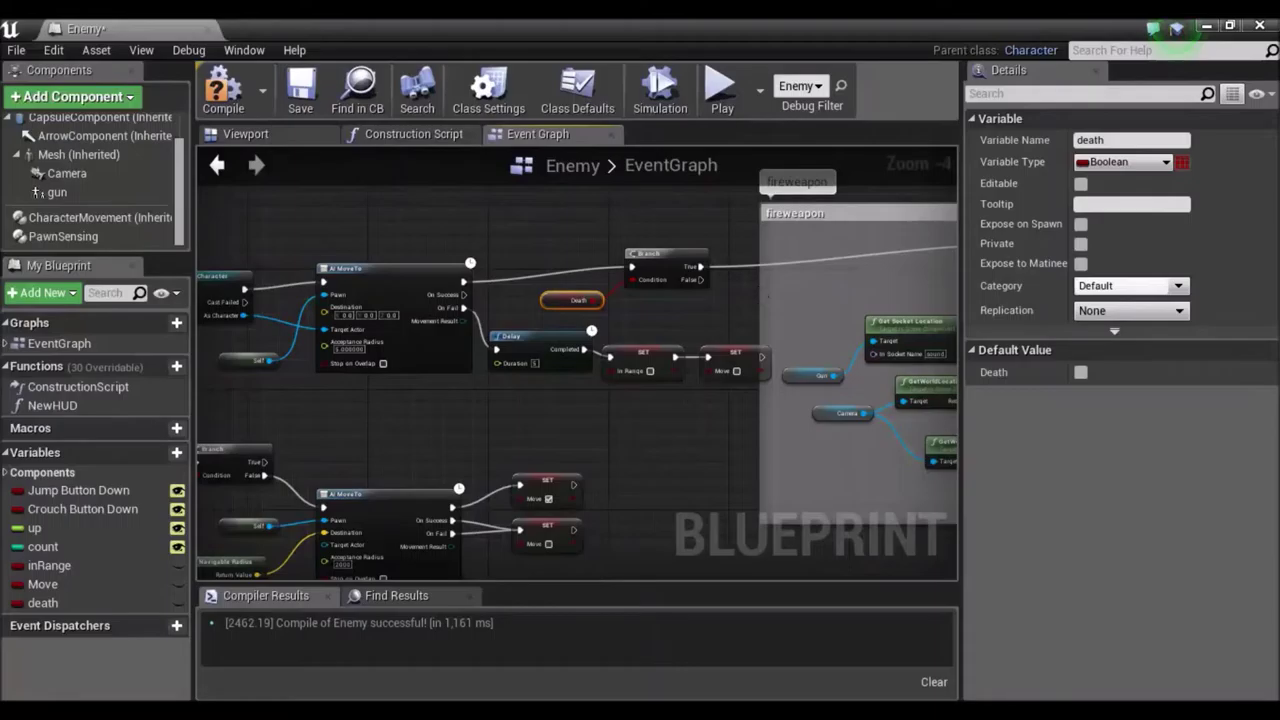
right_click_drag(760, 286, 580, 286)
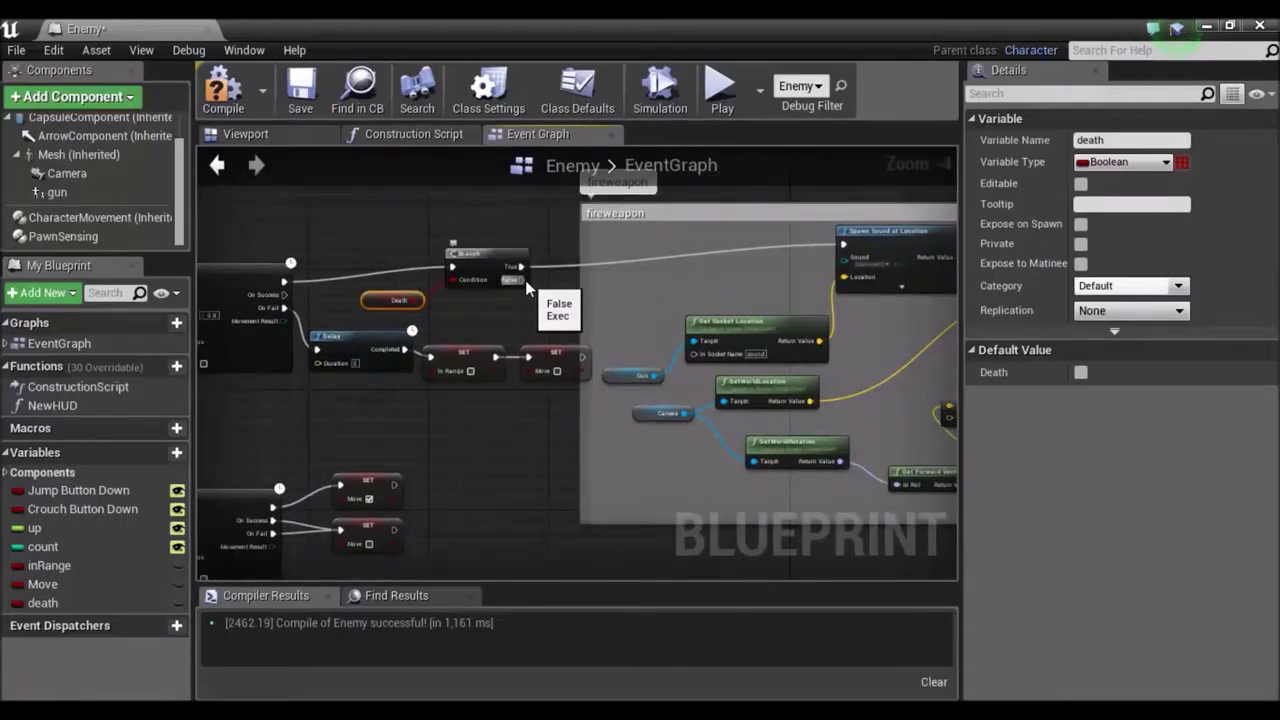
mouse_move(521, 280)
left_mouse_down()
mouse_move(855, 245)
mouse_move(843, 245)
left_mouse_up()
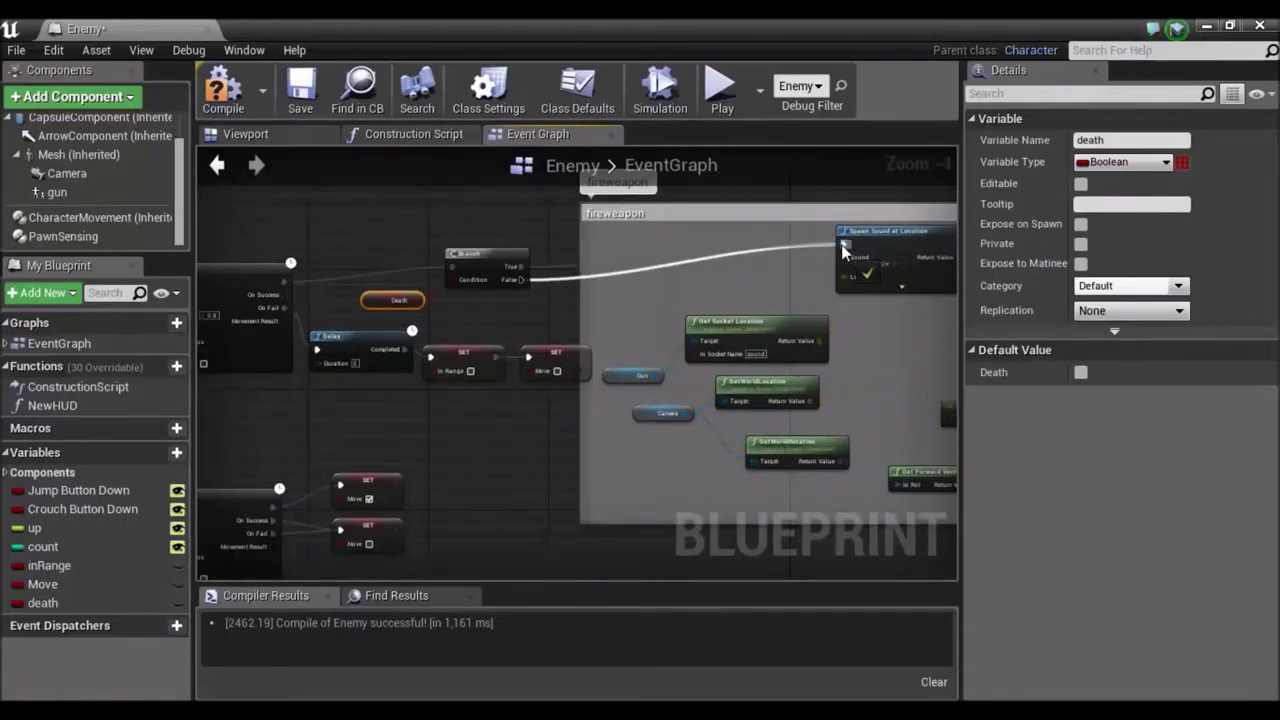
right_click(521, 267)
left_click(560, 291)
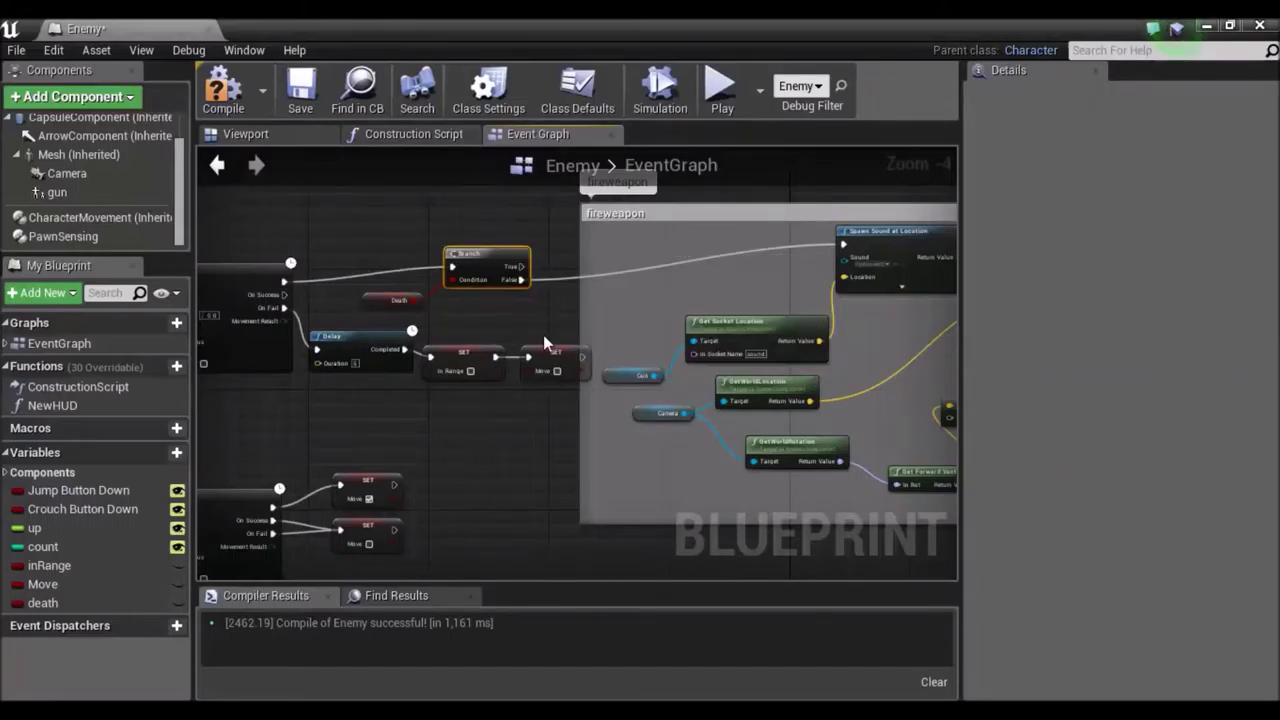
Step: Check the Event TargetHit chain for the value its Set Death node assigns, and return to the fireweapon Branch
left_click_drag(493, 500, 650, 293)
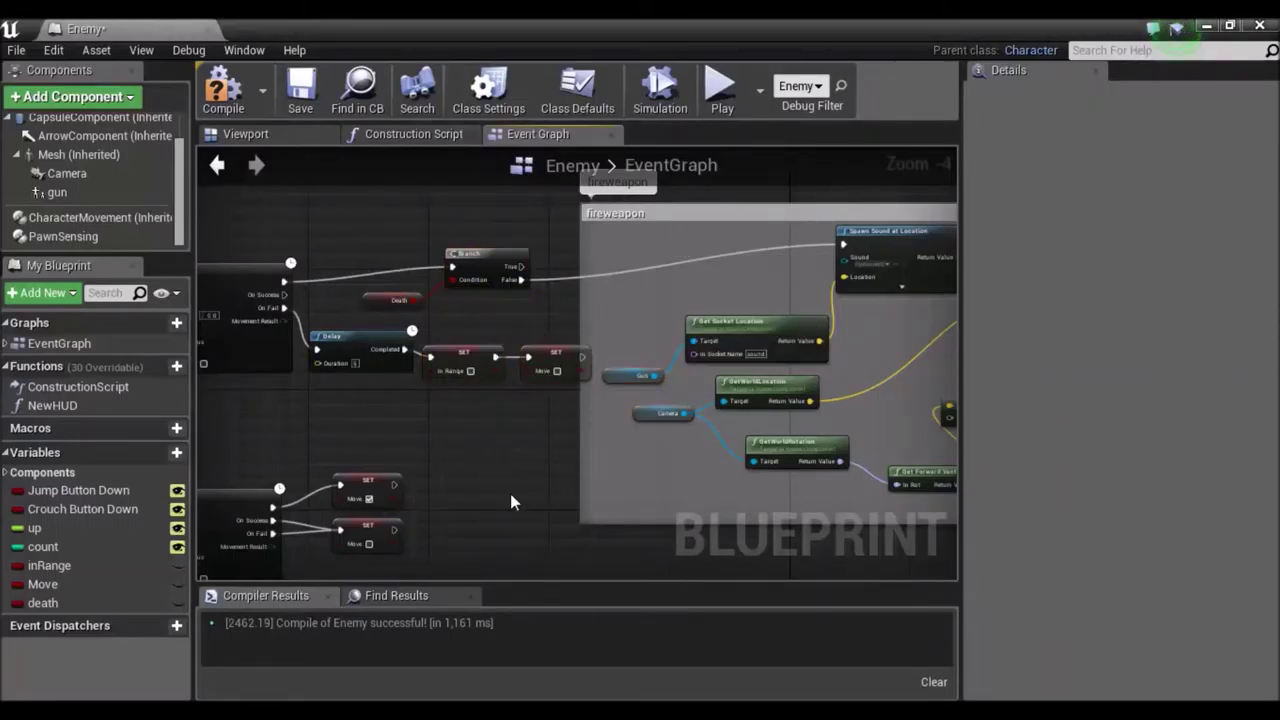
right_click_drag(510, 501, 704, 321)
scroll(704, 321, "down", 1)
right_click_drag(556, 438, 801, 348)
scroll(697, 405, "up", 1)
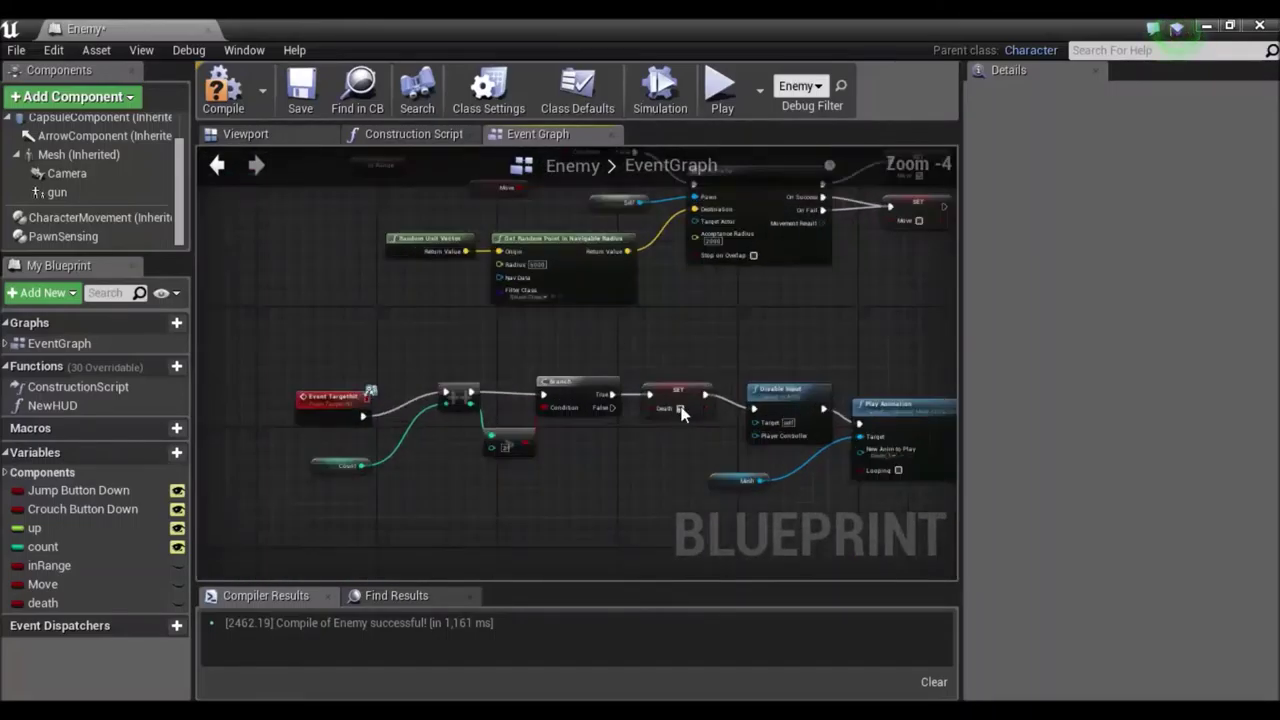
scroll(808, 318, "up", 1)
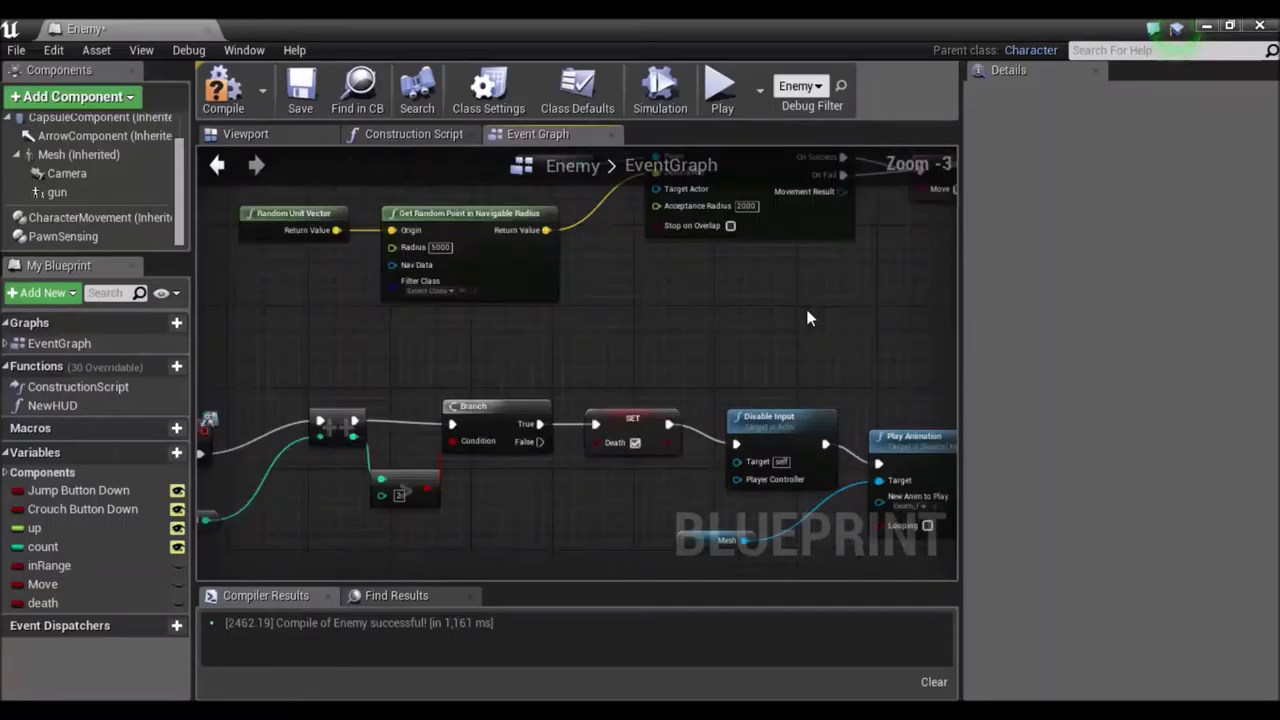
right_click_drag(816, 309, 566, 578)
right_click_drag(846, 246, 645, 418)
right_click_drag(811, 263, 510, 293)
Step: Reconnect the Branch's True output to Spawn Sound at Location and break the link from its False output
left_click_drag(451, 314, 879, 272)
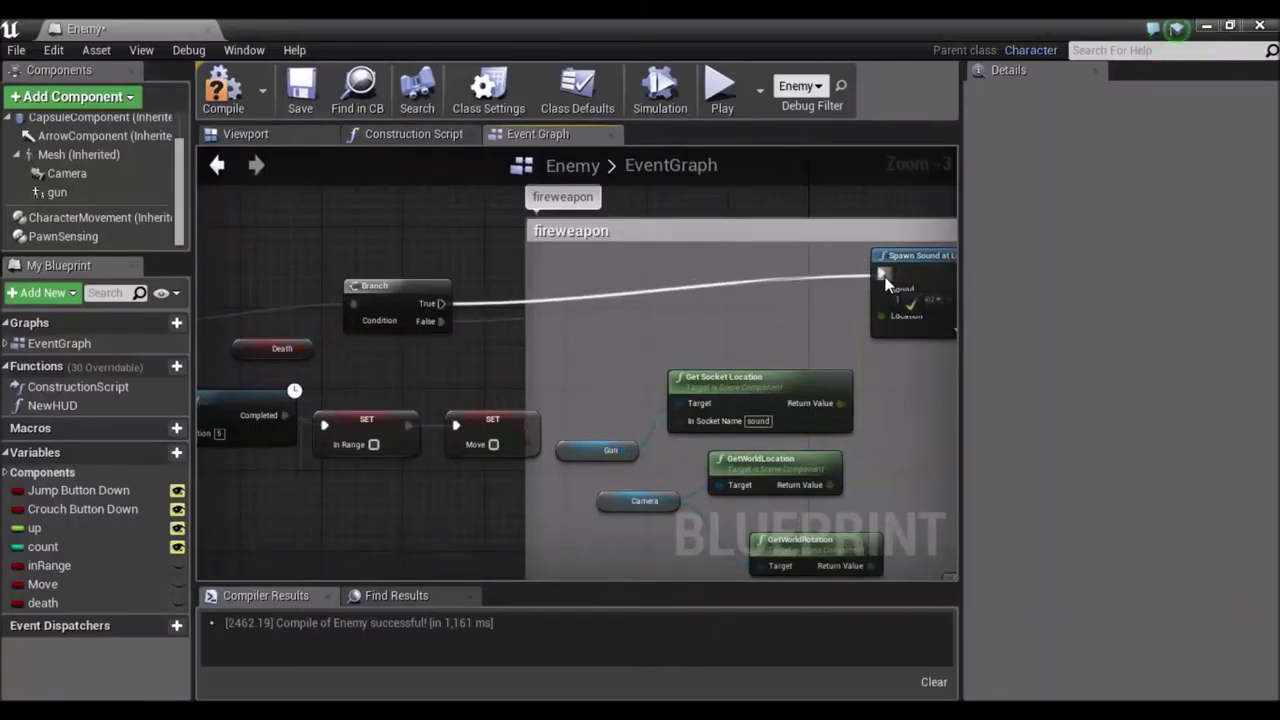
right_click(445, 321)
left_click(470, 346)
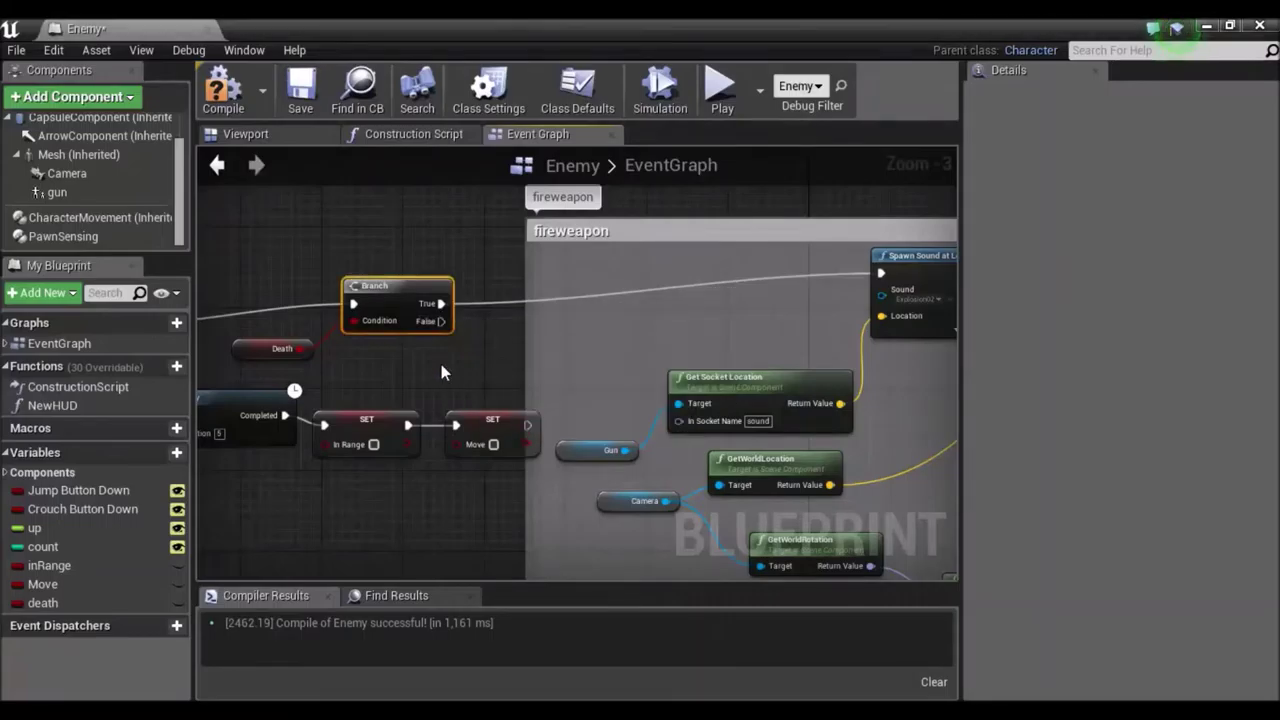
Step: Compile and save the Enemy blueprint, and return to the level editor
right_click_drag(427, 358, 508, 344)
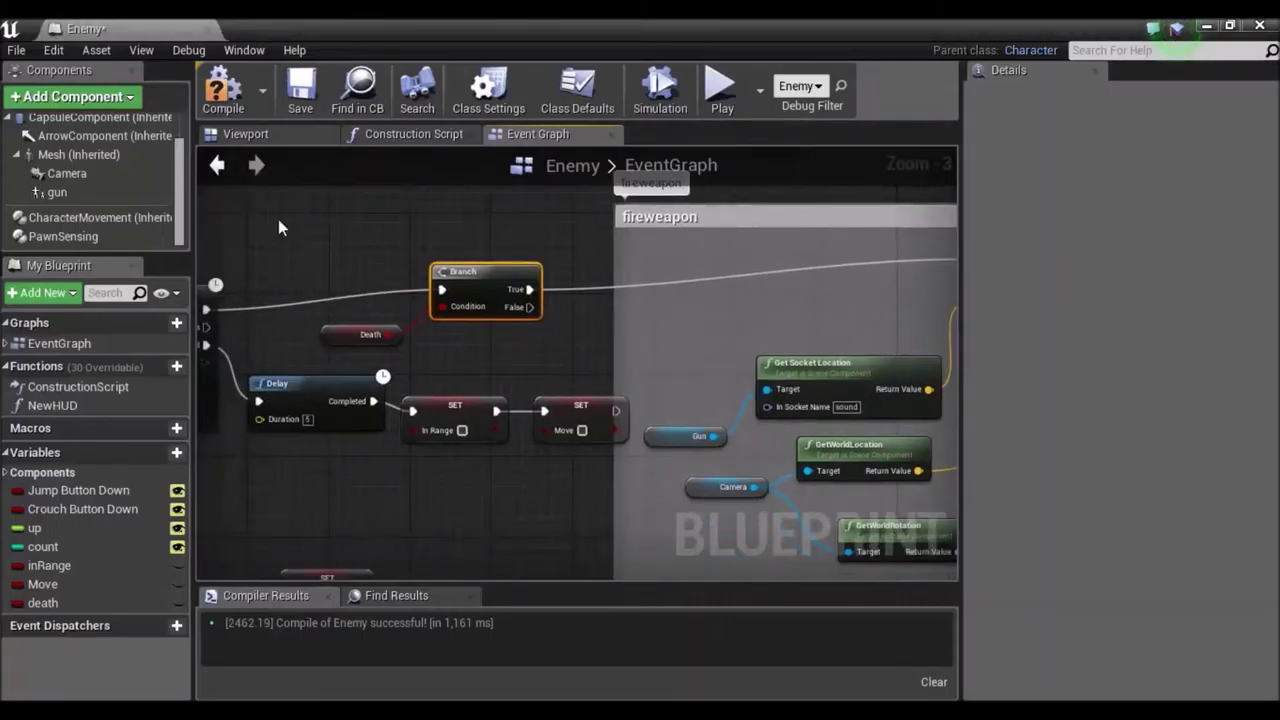
left_click(230, 88)
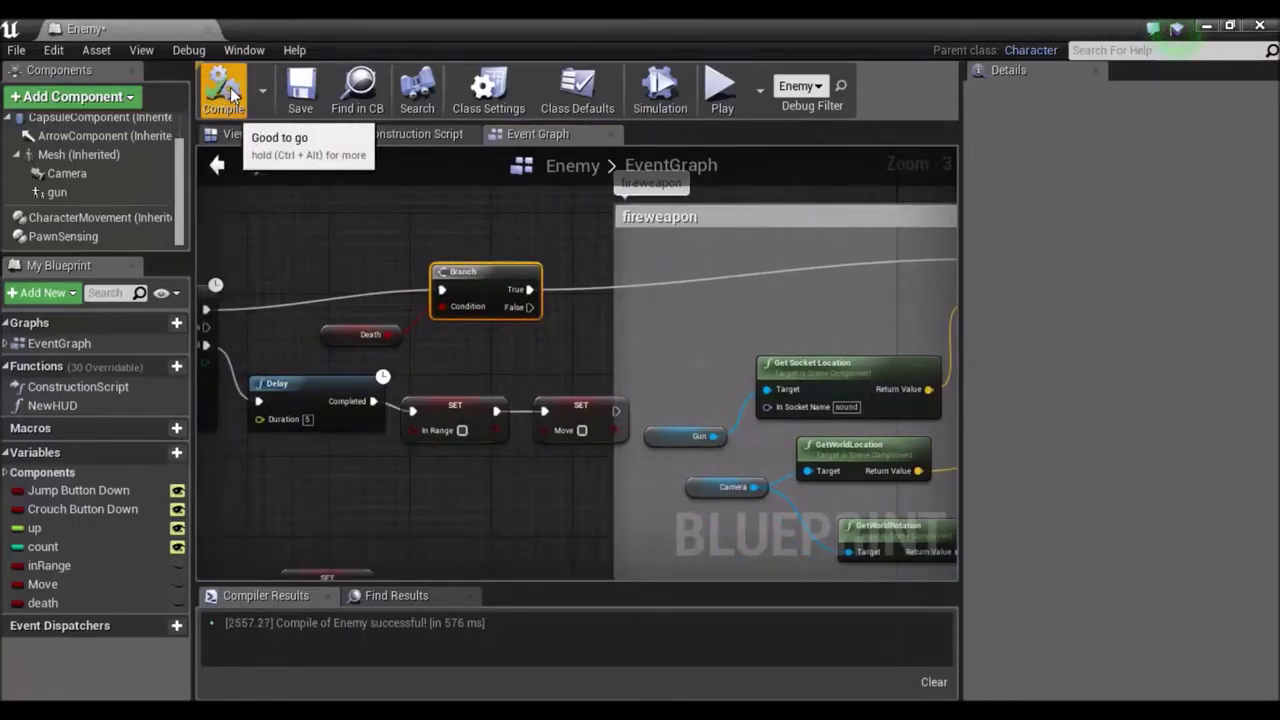
left_click(305, 90)
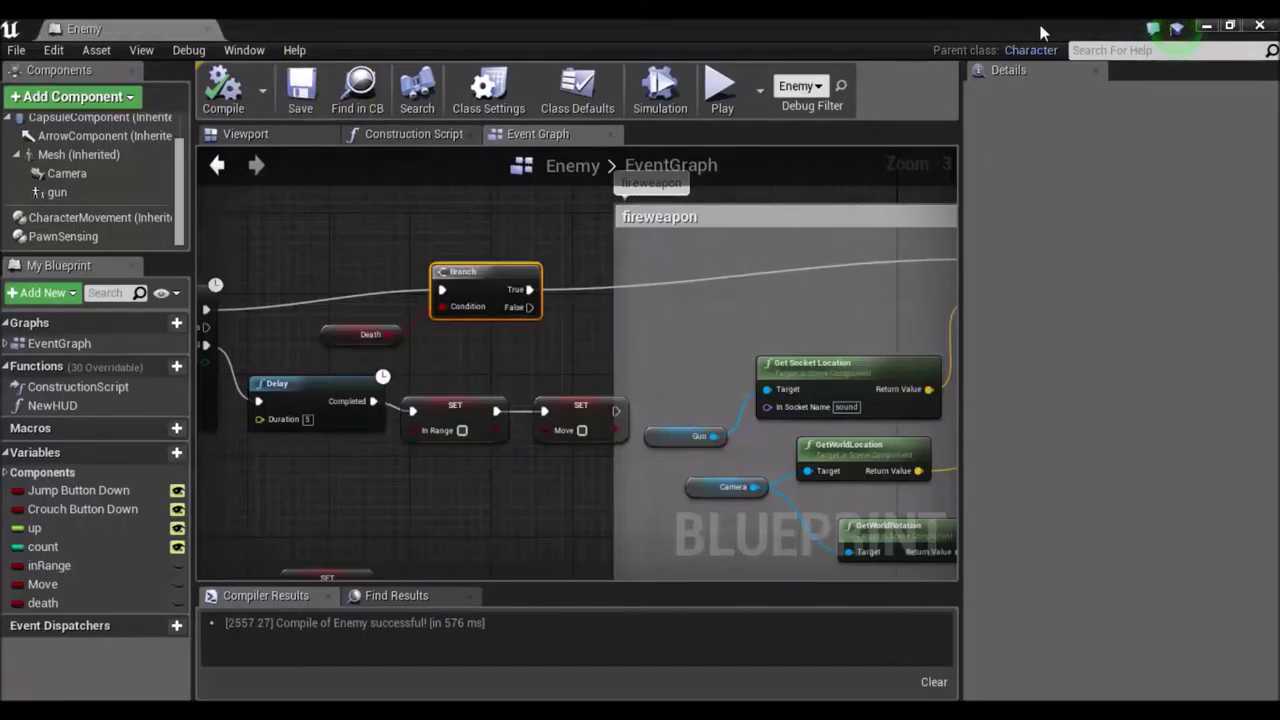
left_click(1206, 24)
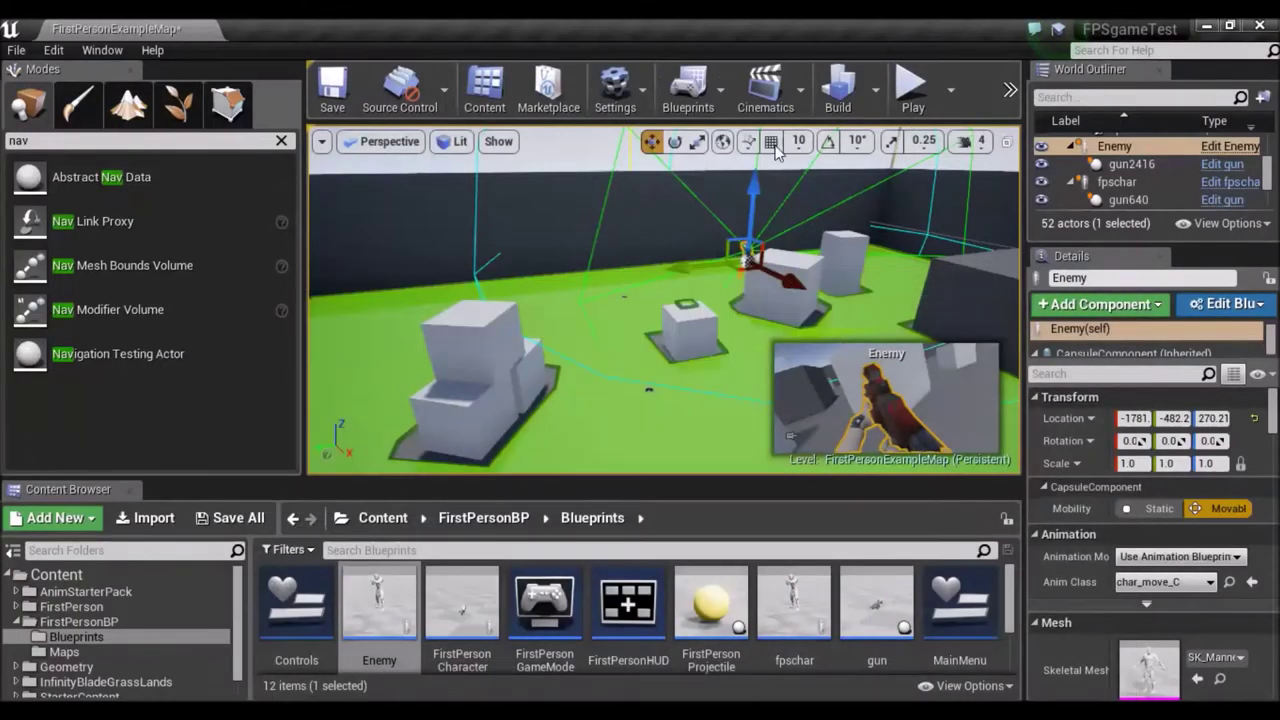
Step: Play the level despite the unresolved compiler error and shoot the Enemy repeatedly to test its death and respawn
left_click(899, 108)
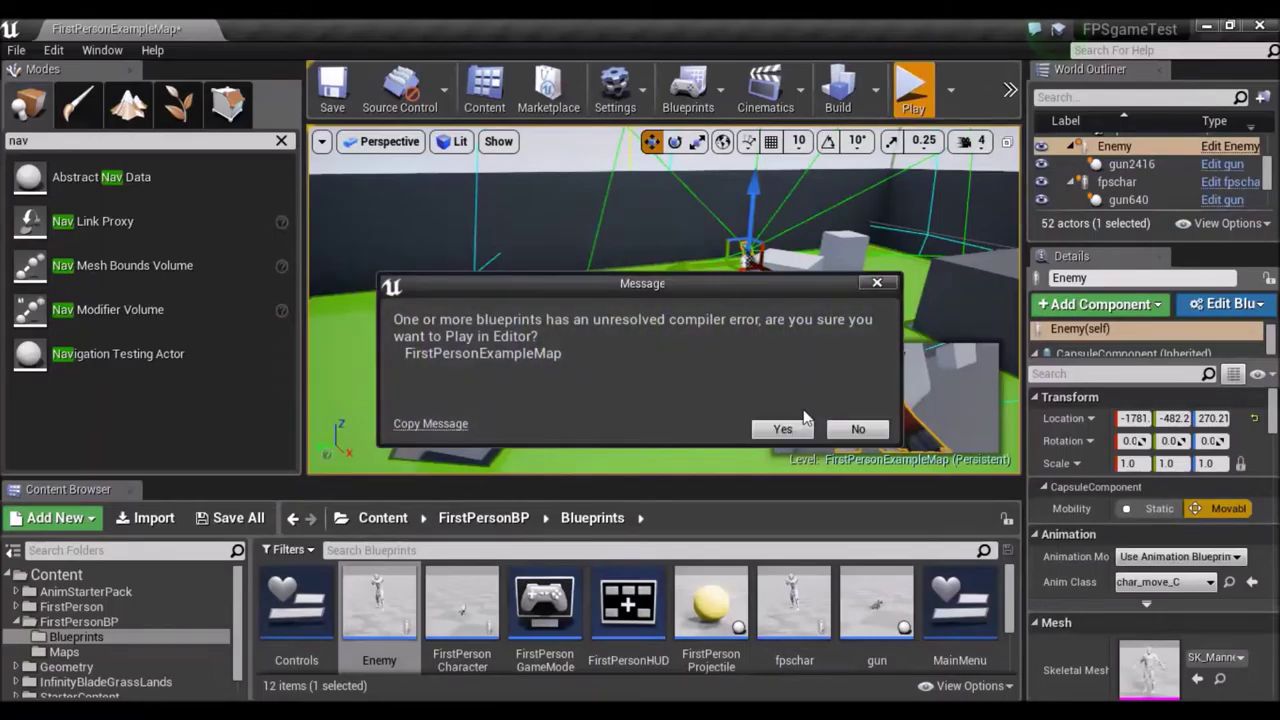
left_click(785, 429)
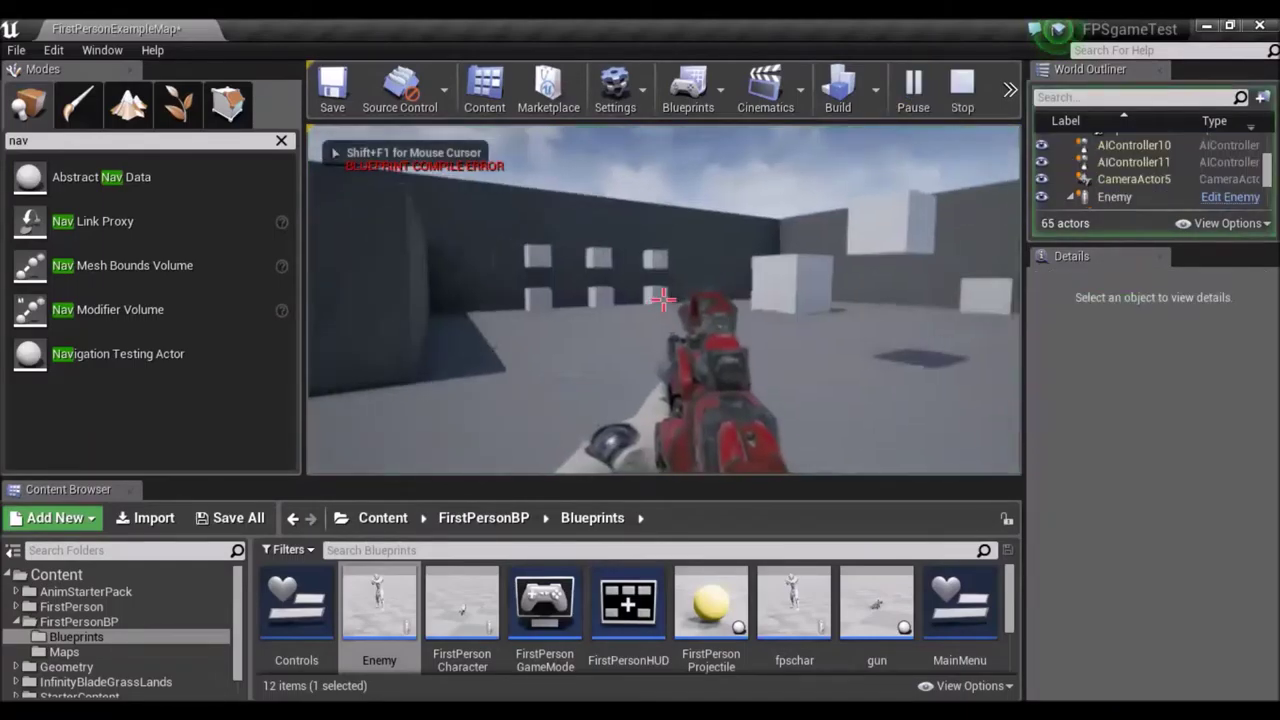
key("s")
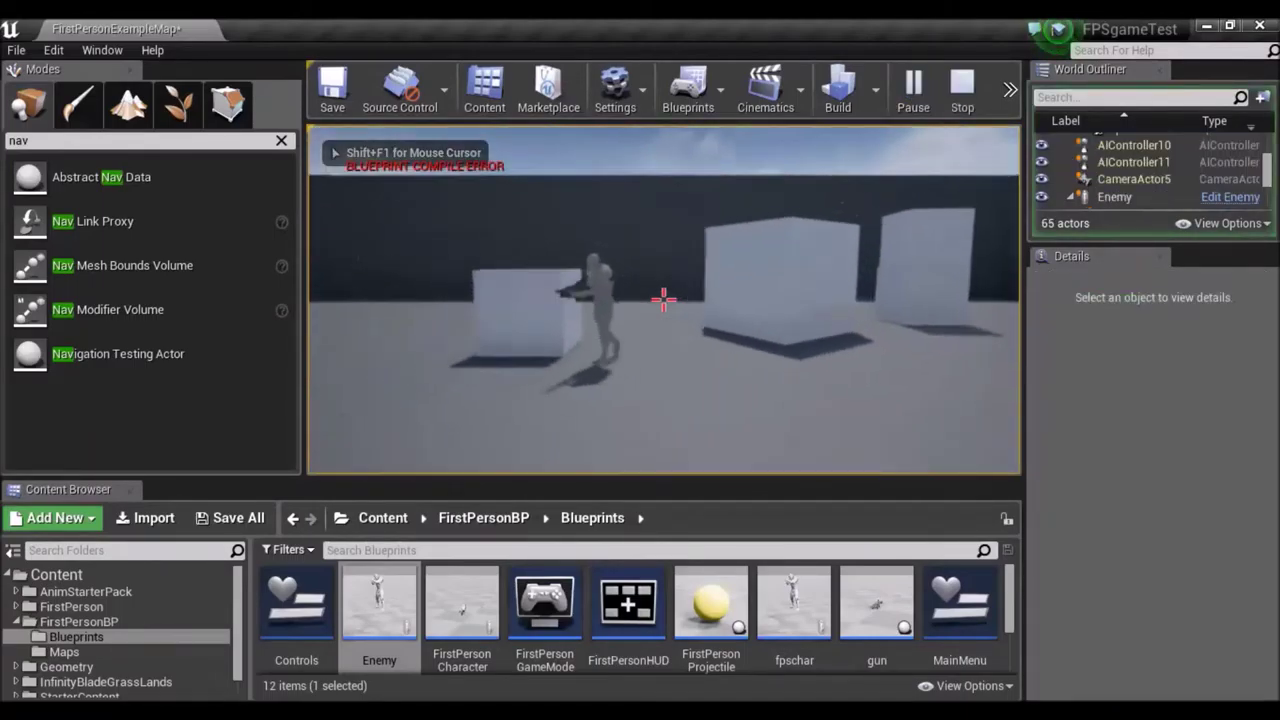
key("s")
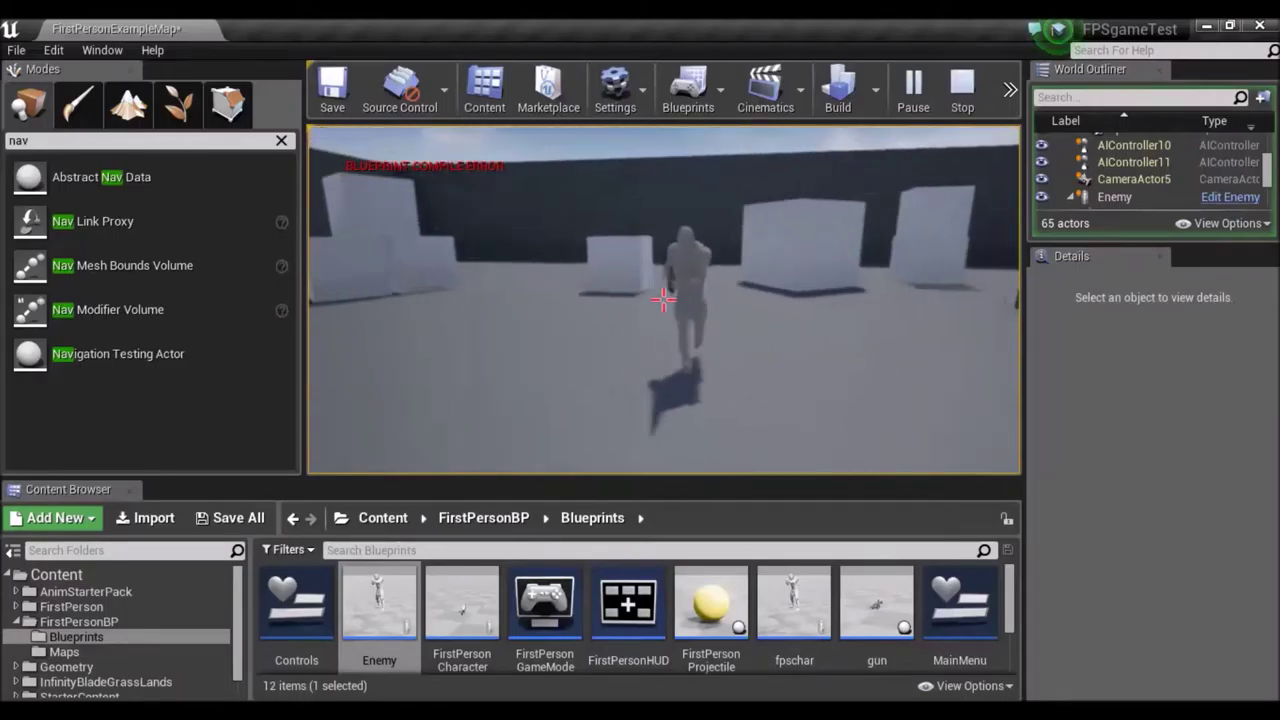
key("s")
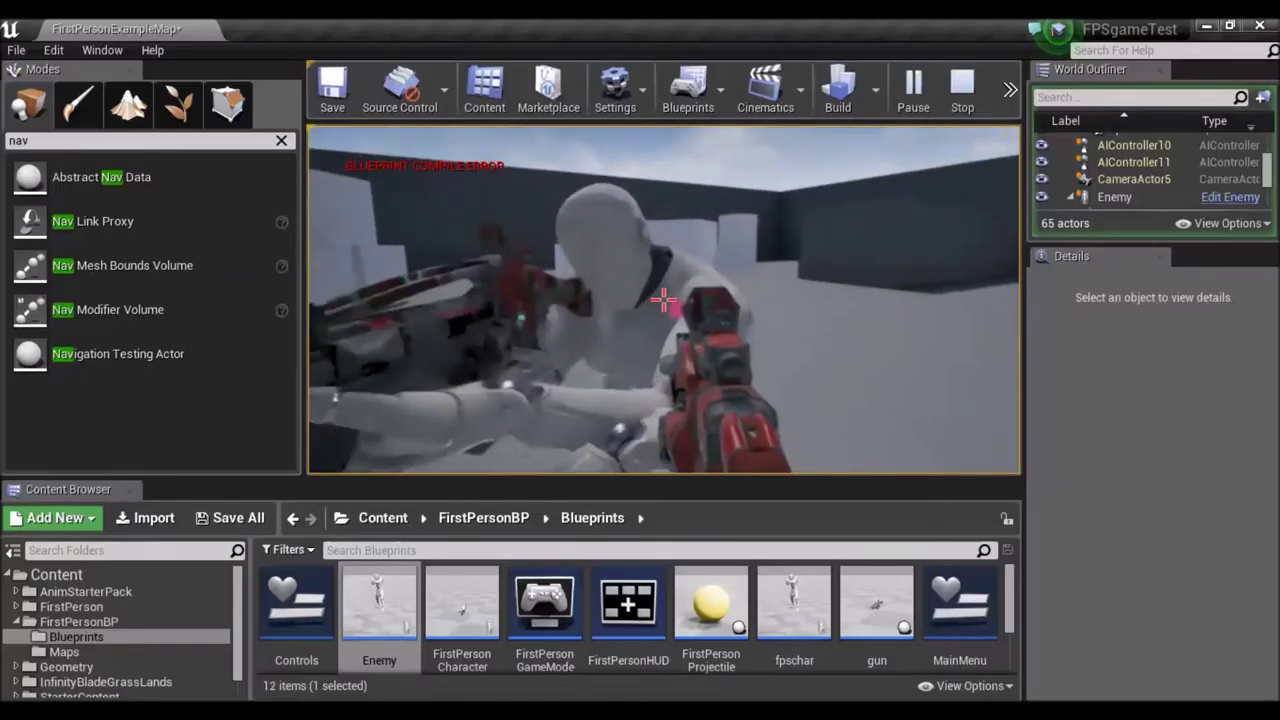
left_click(663, 300)
left_click(663, 300)
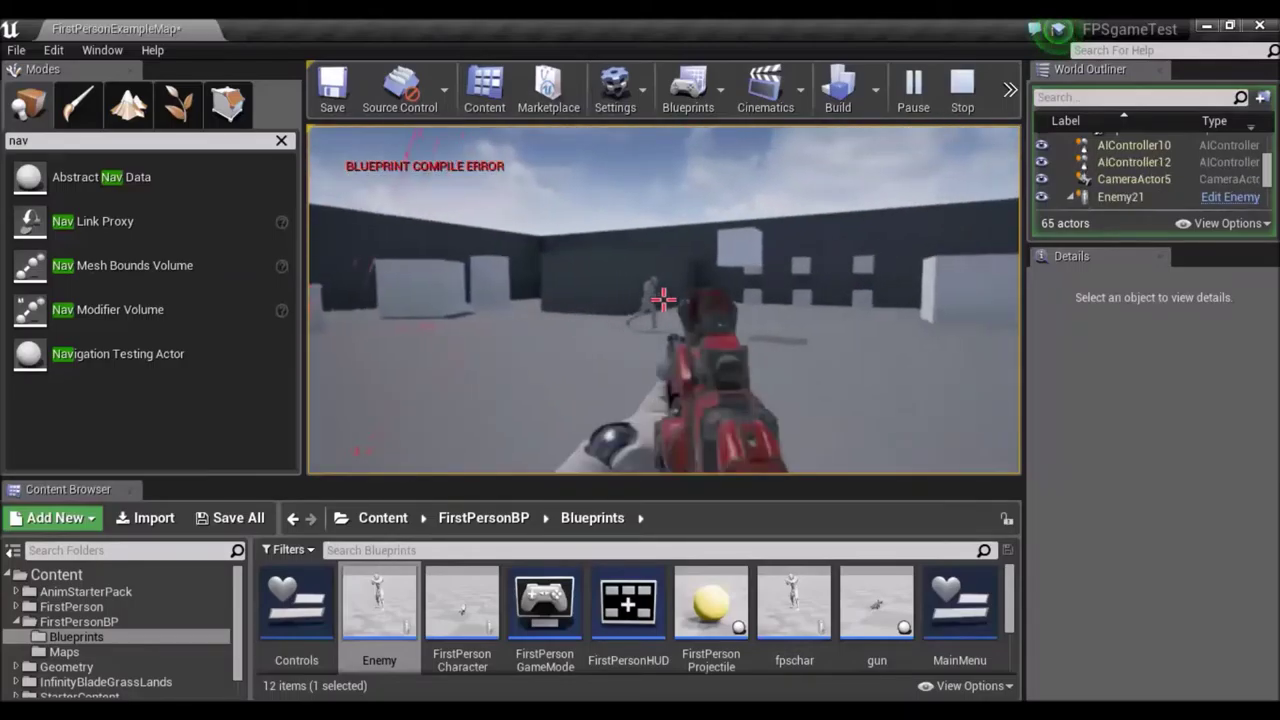
key("a")
left_click(663, 300)
left_click(663, 300)
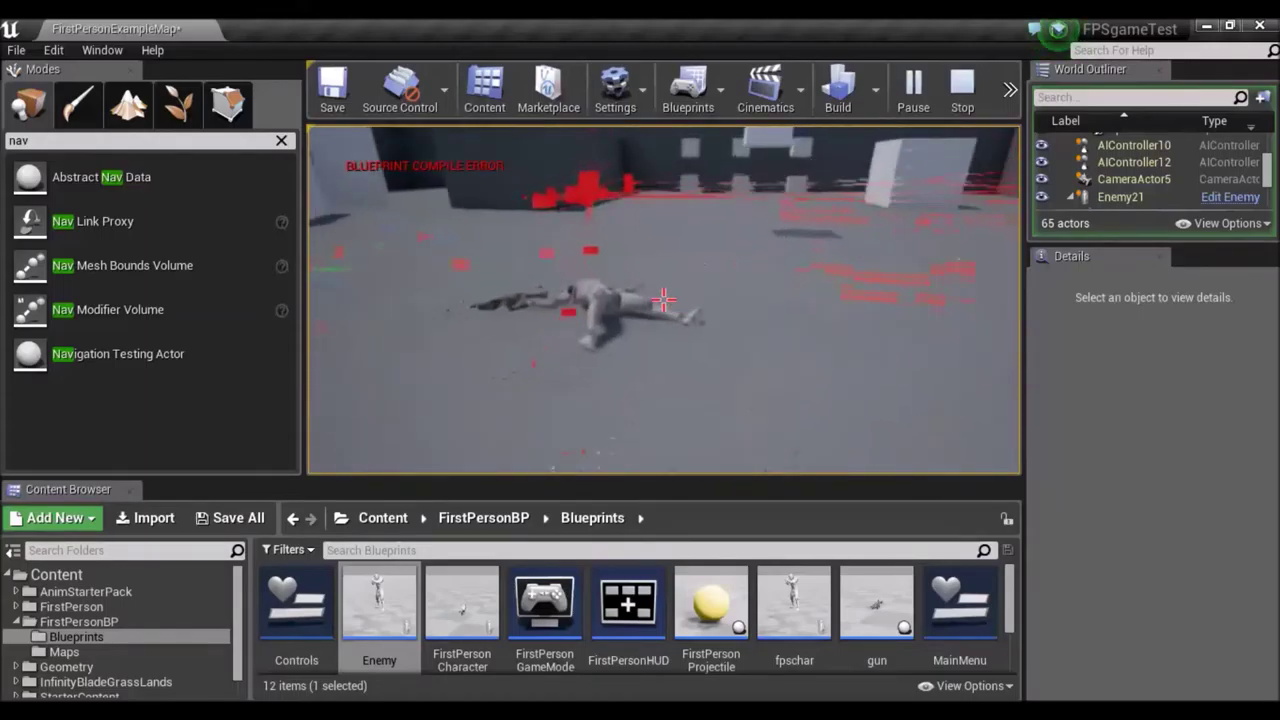
Step: Stop the play session, reconnect the Enemy's fireweapon Branch False output to Spawn Sound at Location, and break the link from its True output
key("Escape")
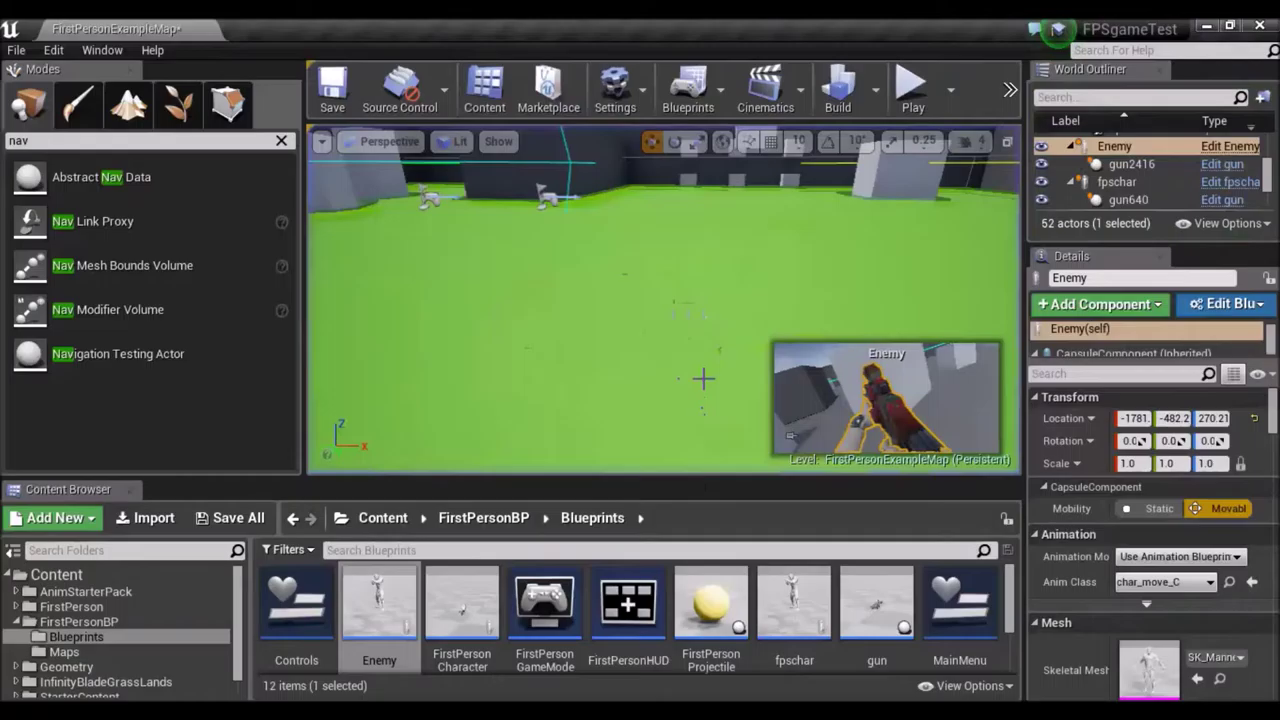
double_click(379, 605)
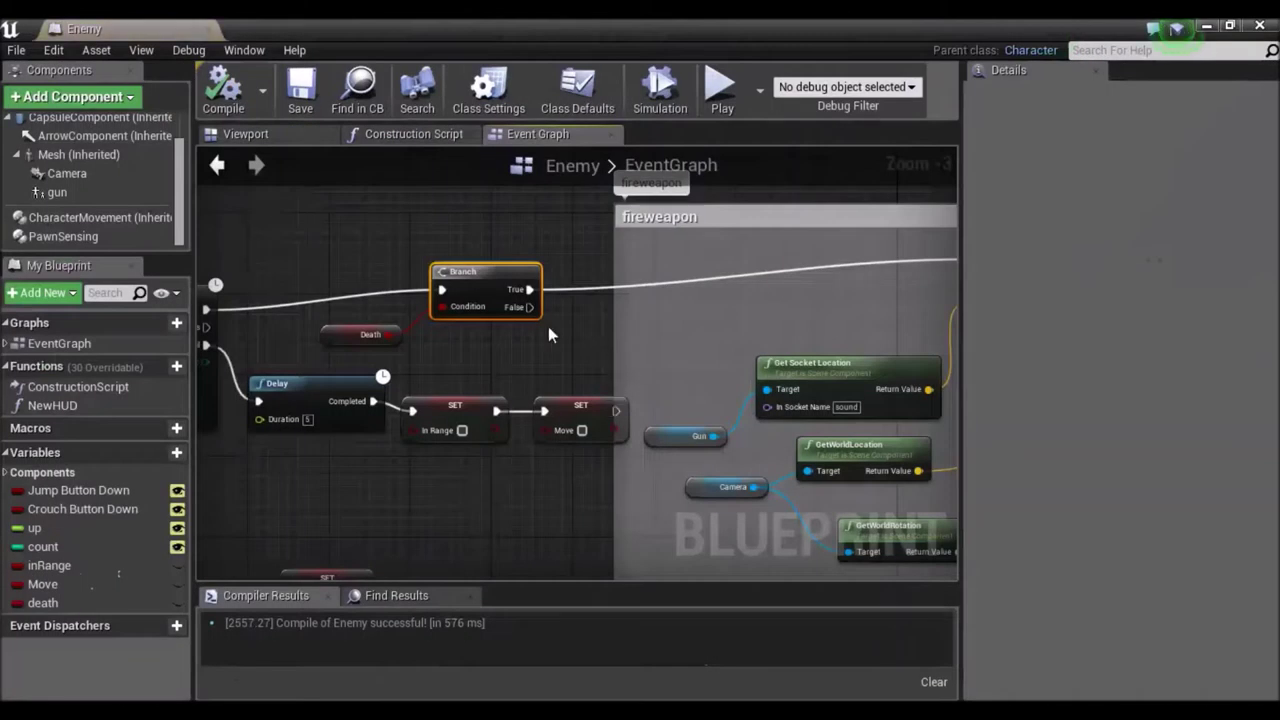
right_click_drag(605, 322, 366, 340)
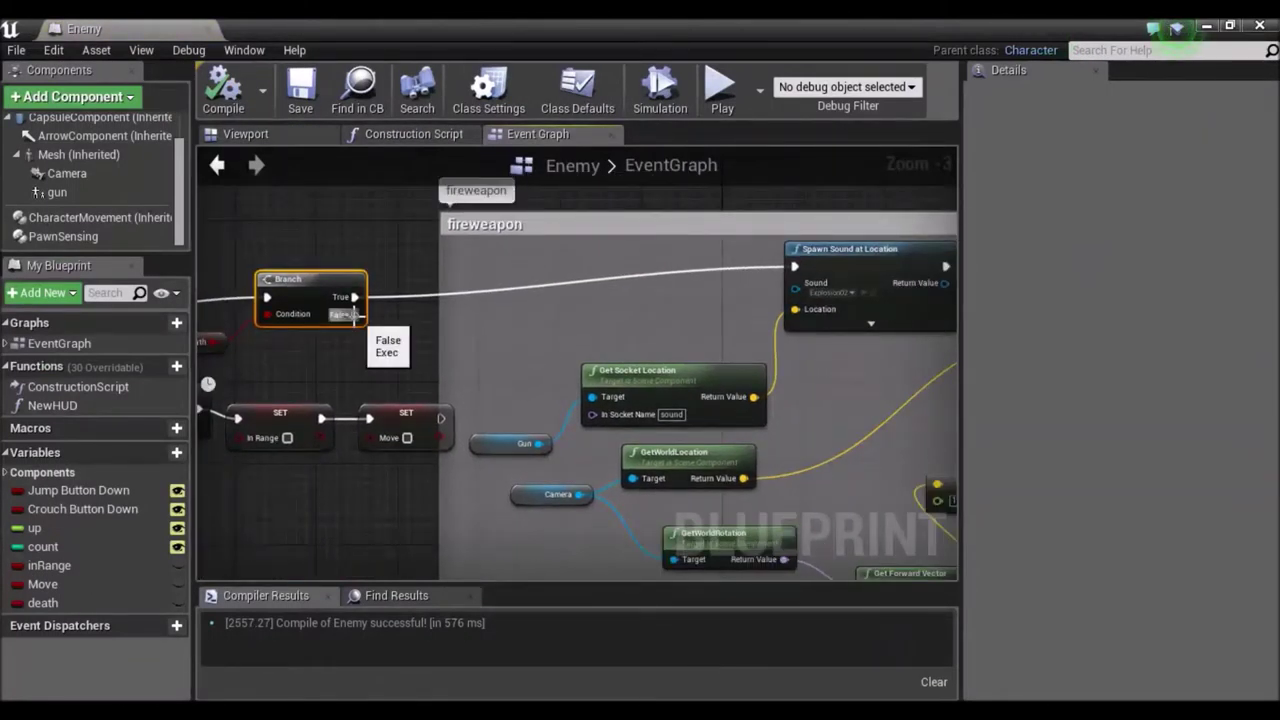
left_click_drag(353, 316, 888, 230)
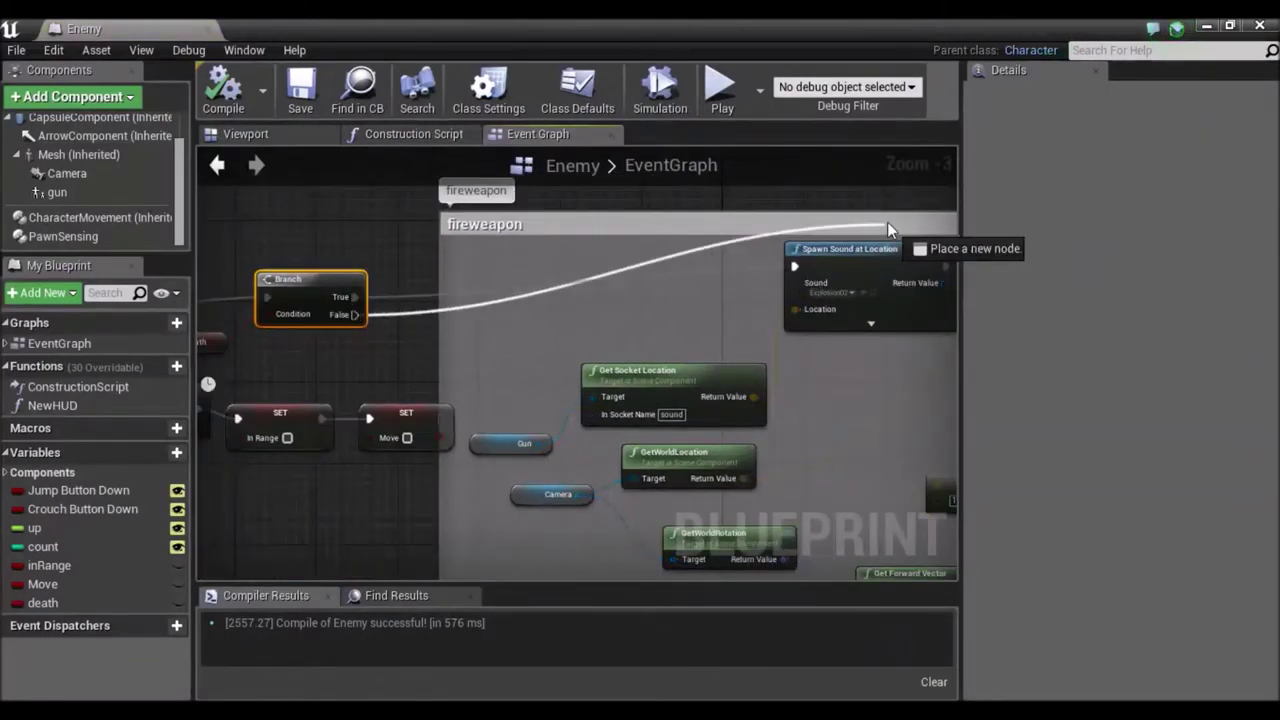
right_click(353, 300)
left_click(410, 320)
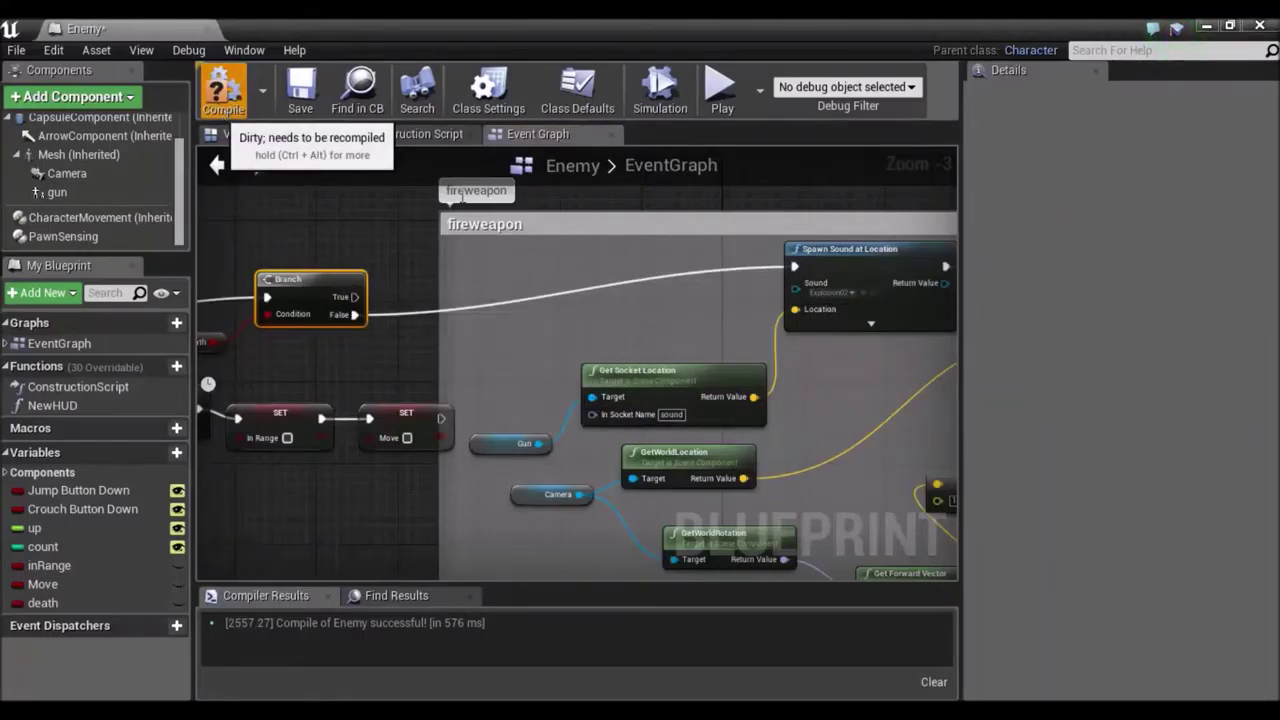
Step: Return to the level editor, play the level despite the unresolved compiler error, and move around the arena to test the Enemy's firing
left_click(1206, 25)
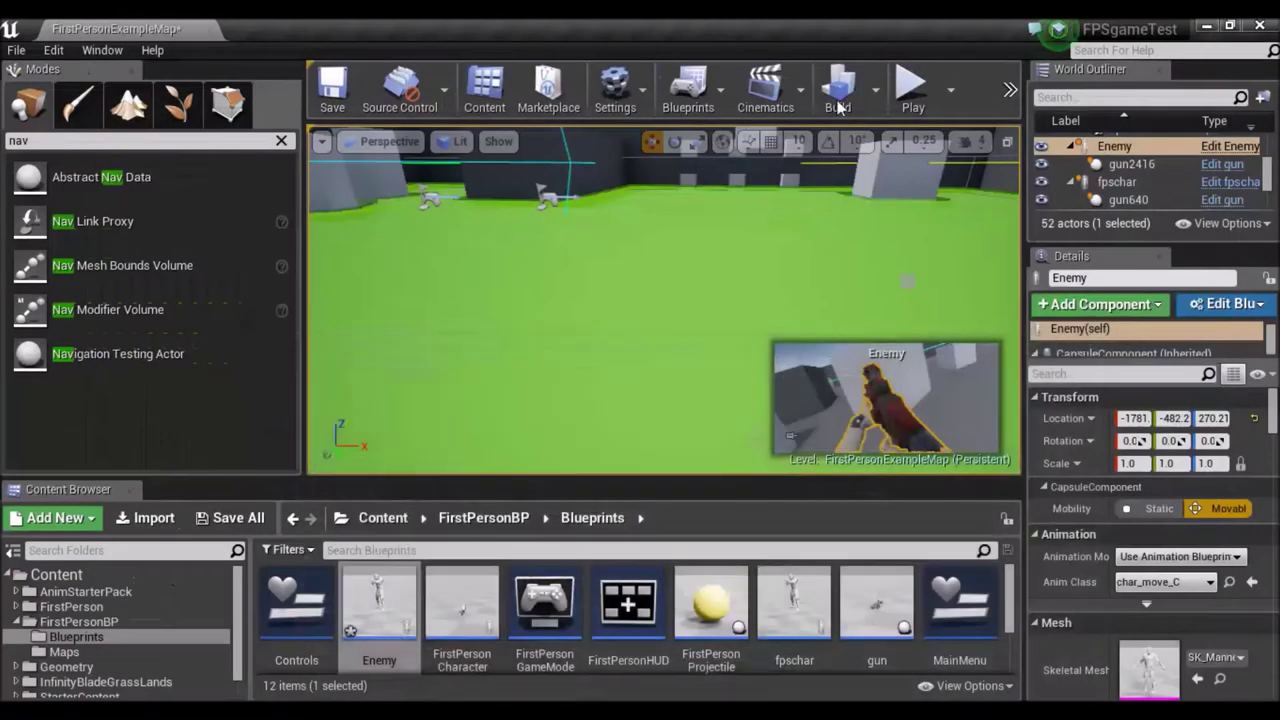
left_click(905, 95)
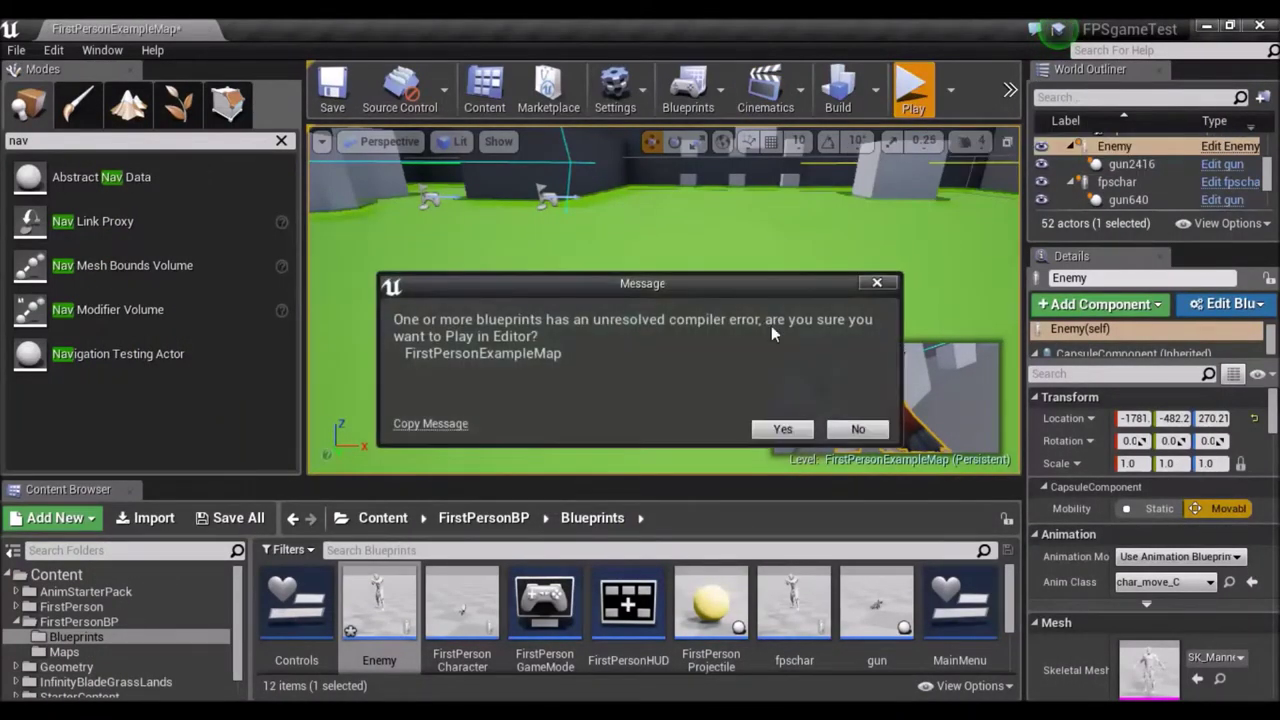
left_click(768, 432)
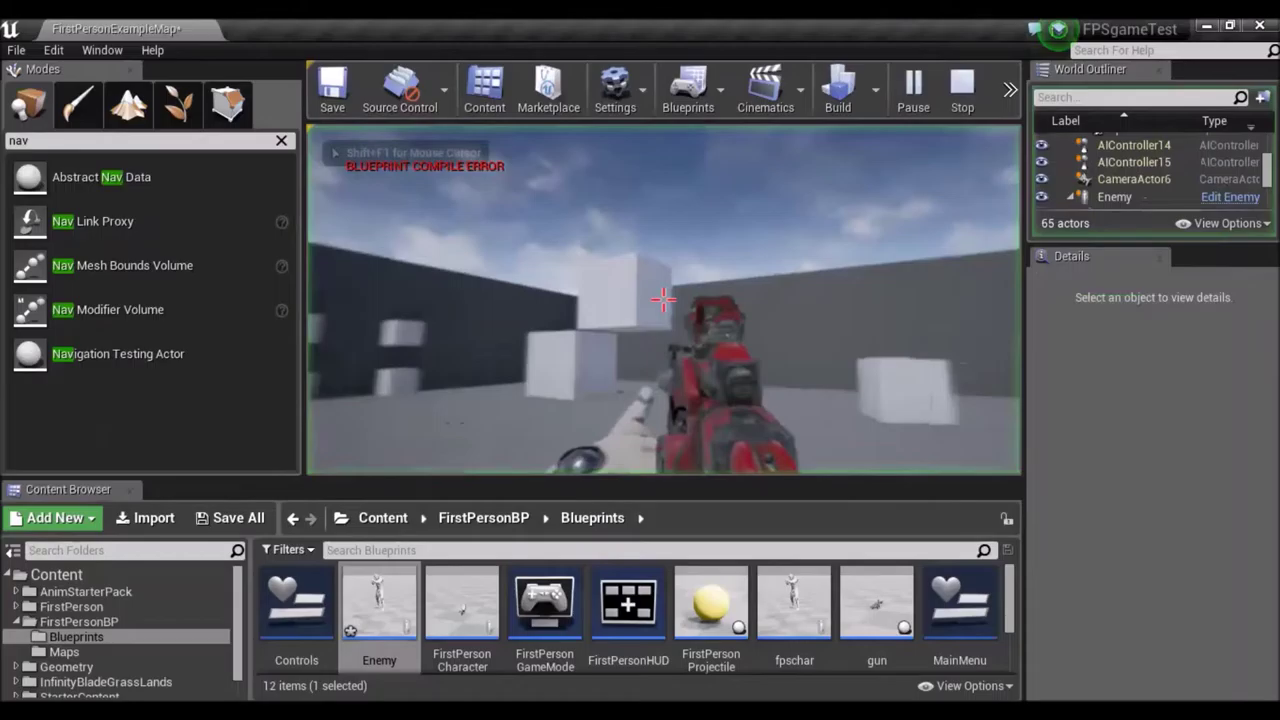
key("w")
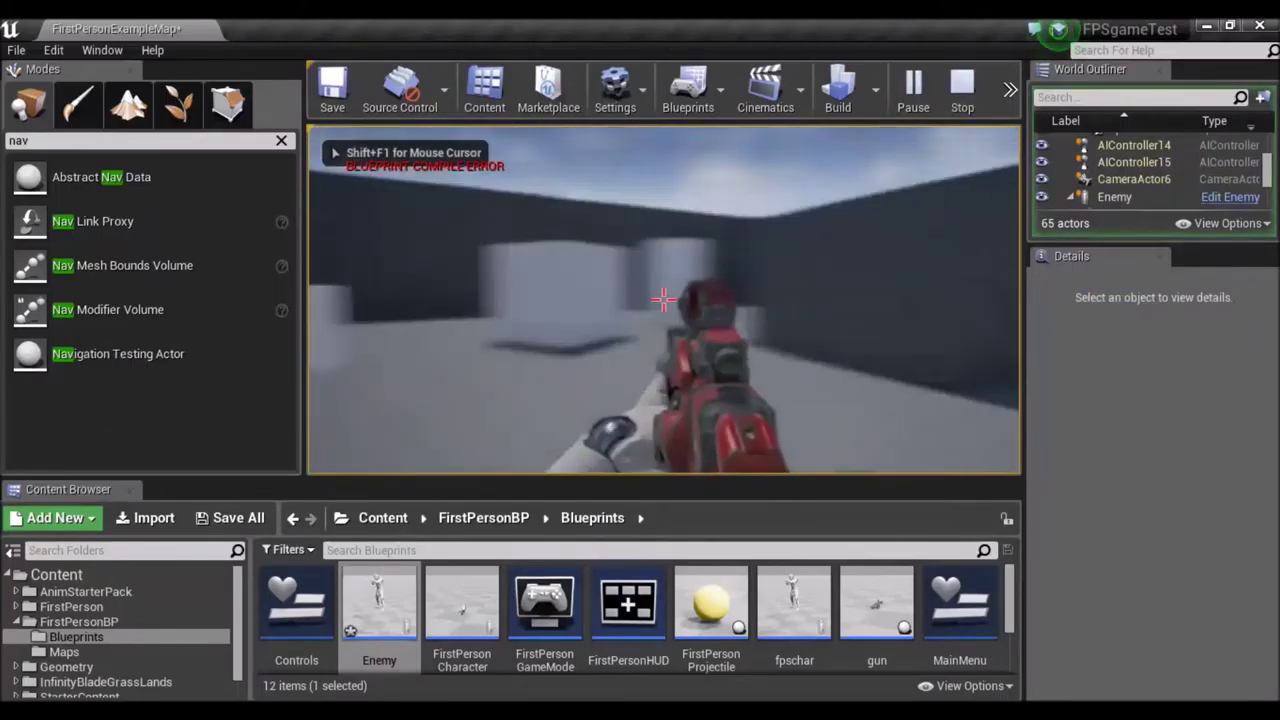
key("w")
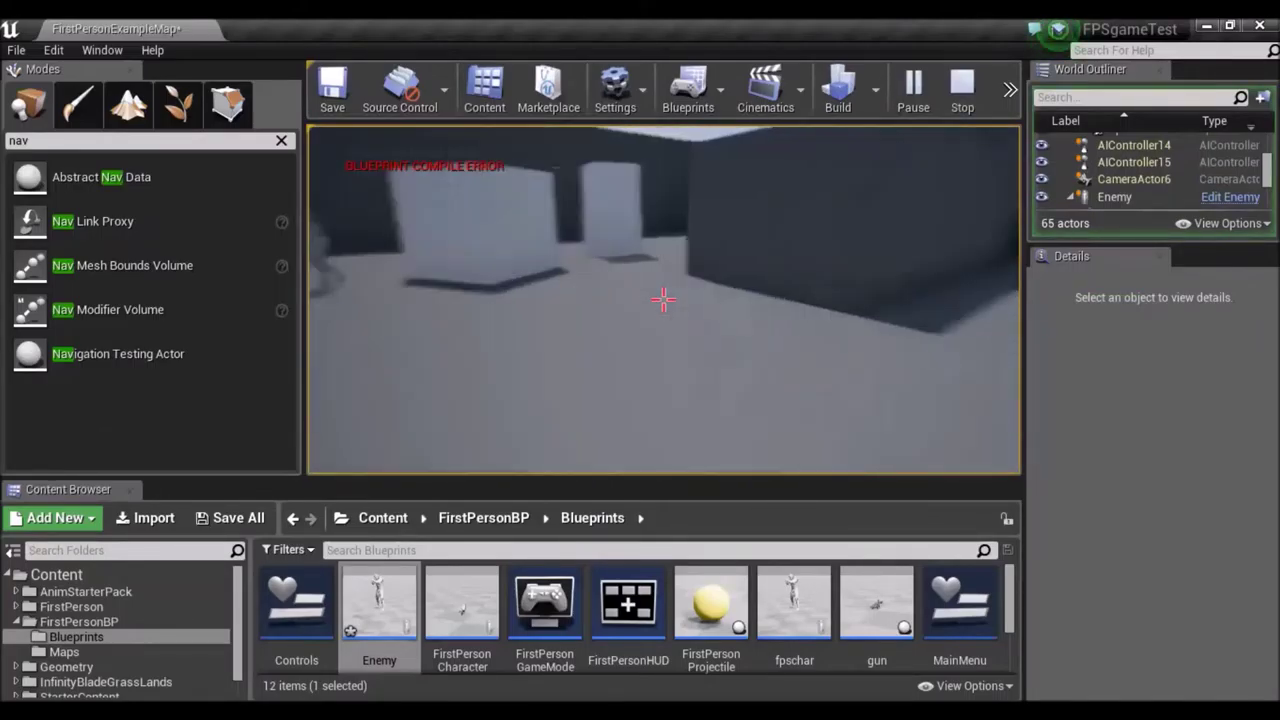
key("s")
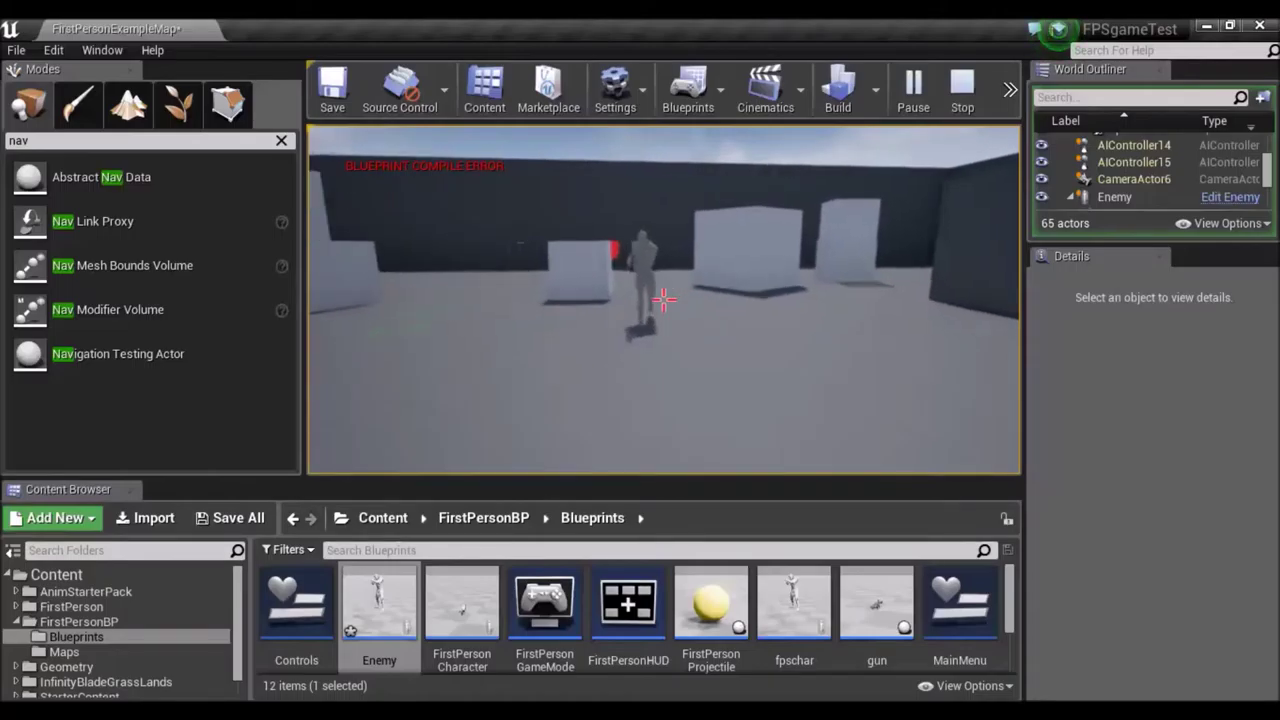
key("s")
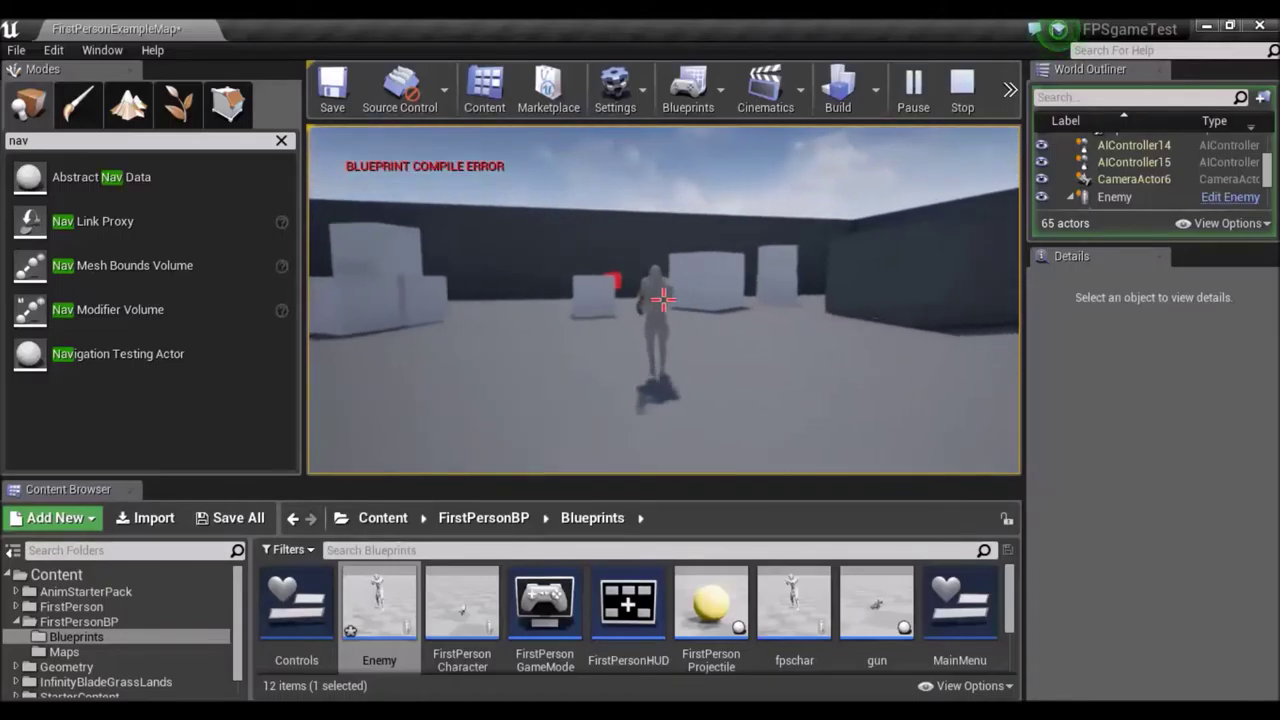
key("s")
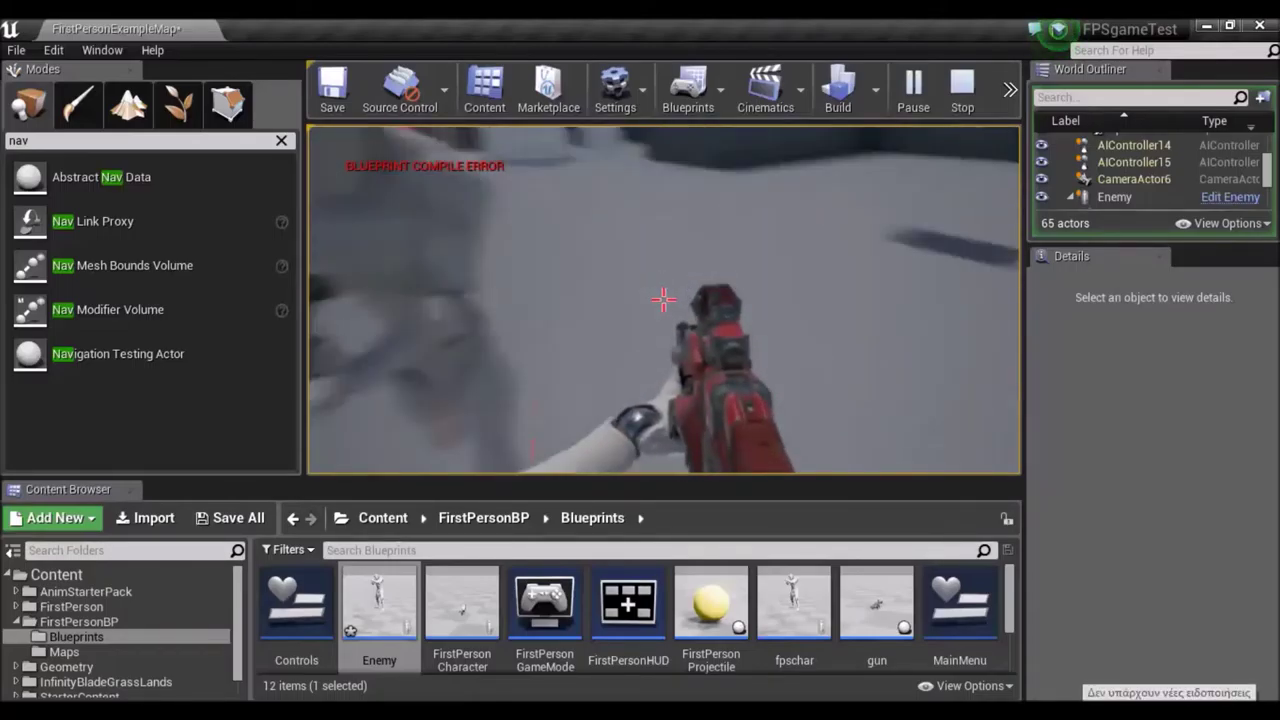
key("s")
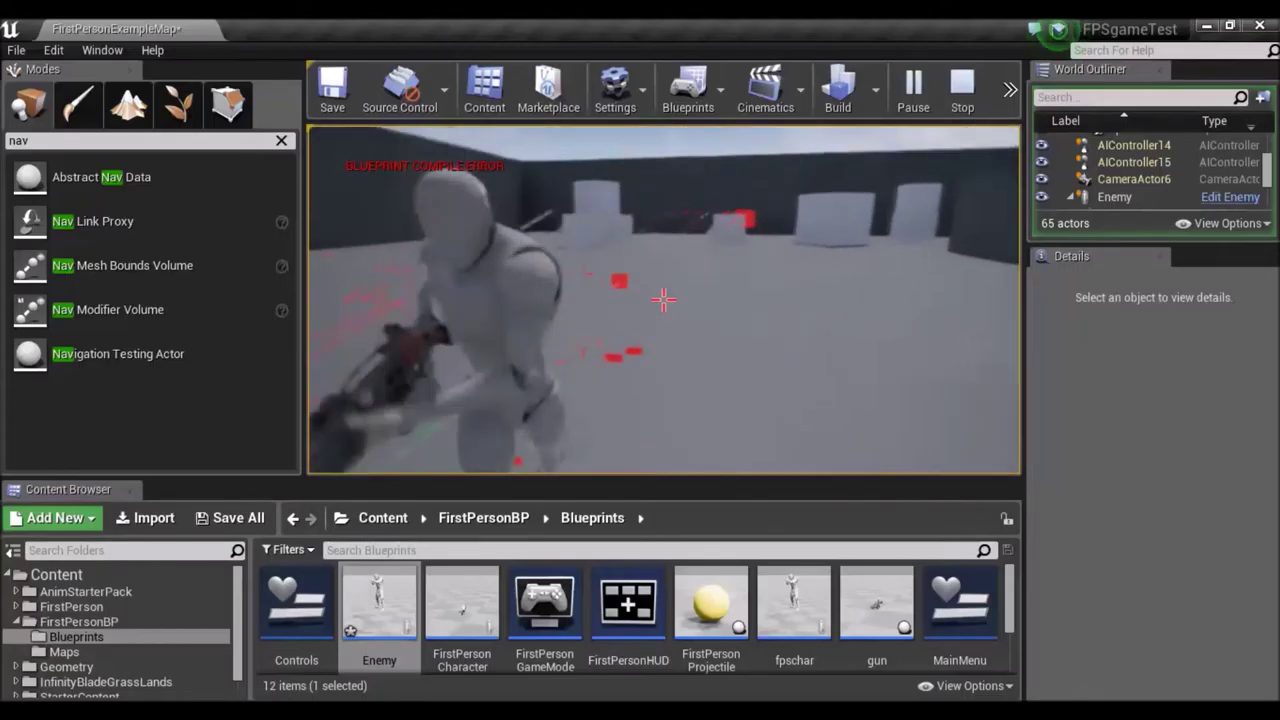
key("s")
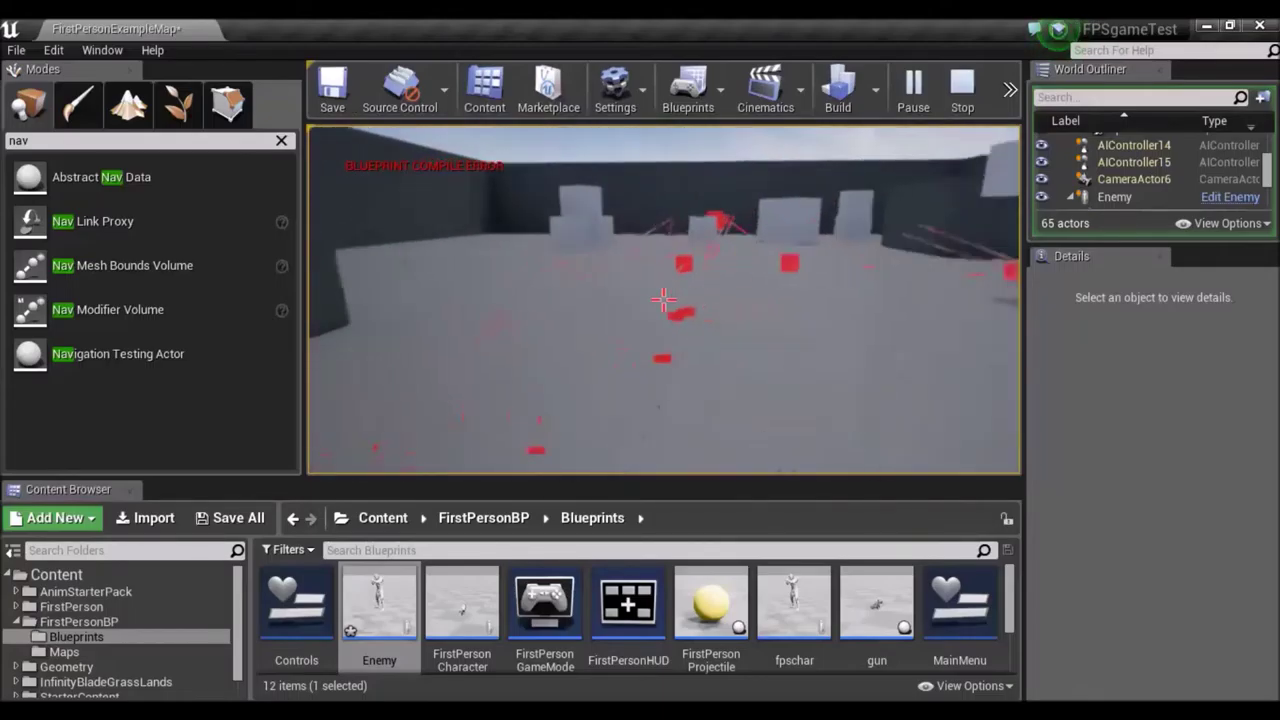
key("w")
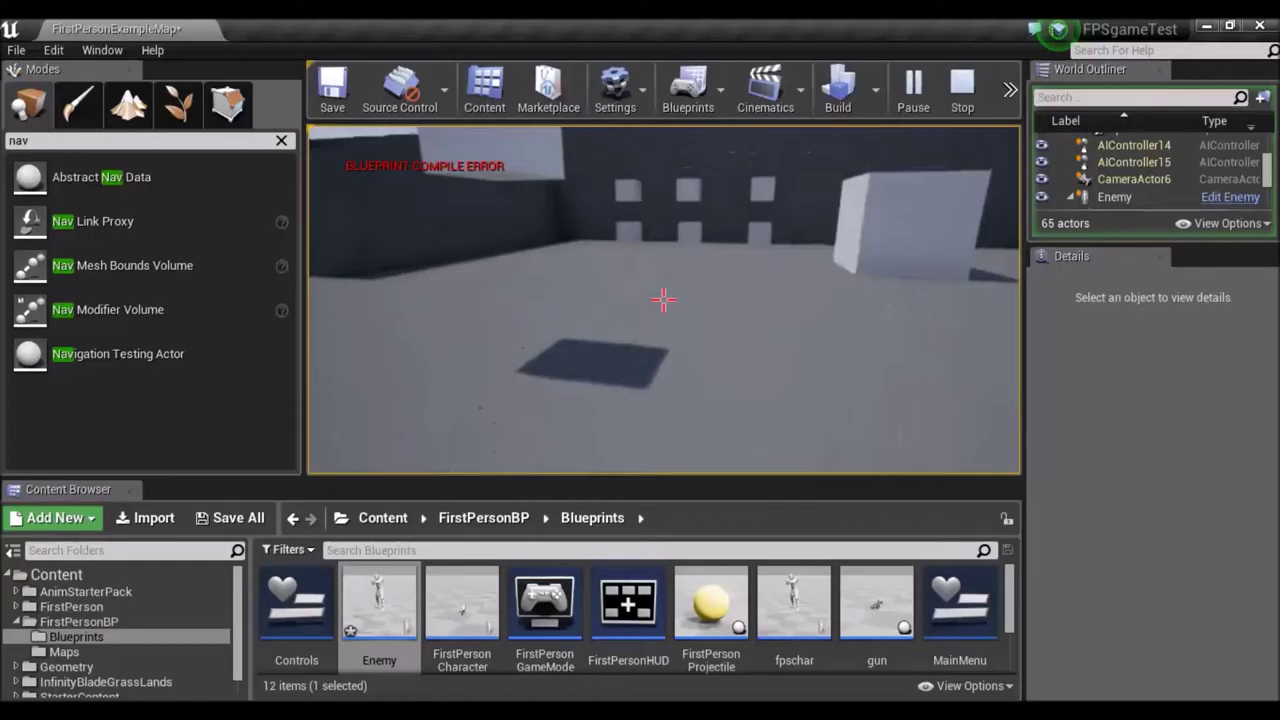
key("w")
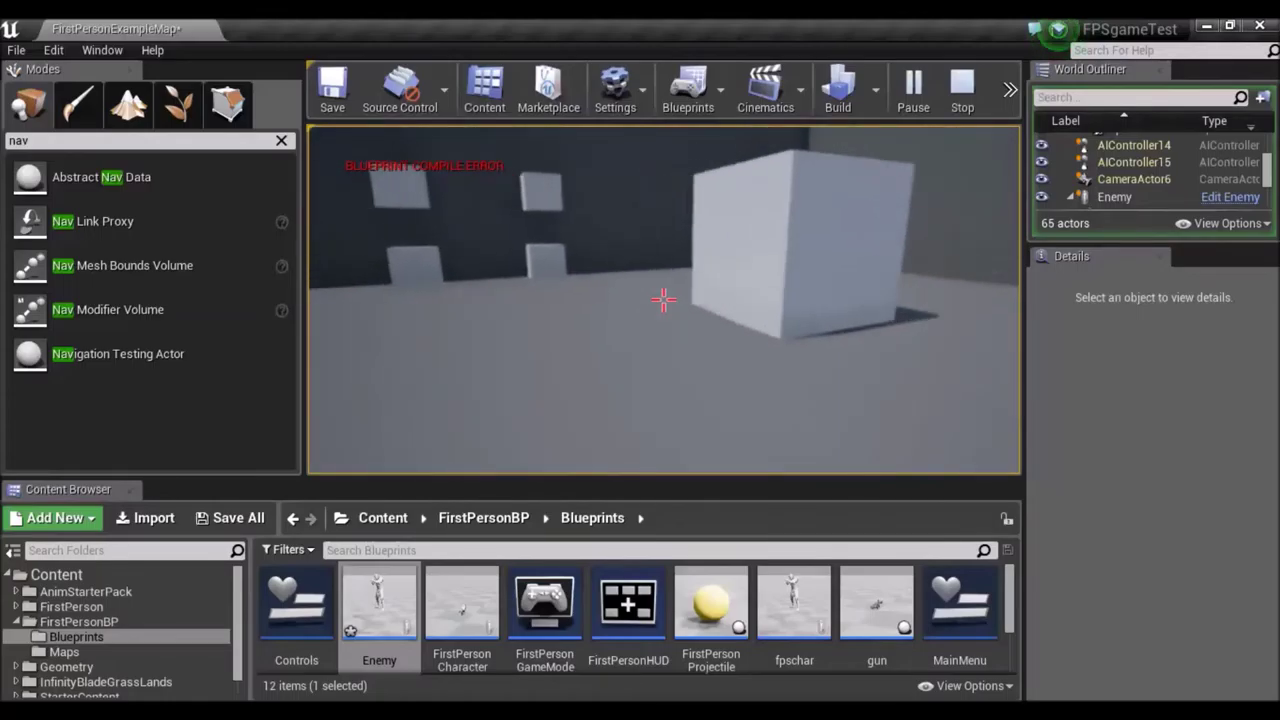
key("w")
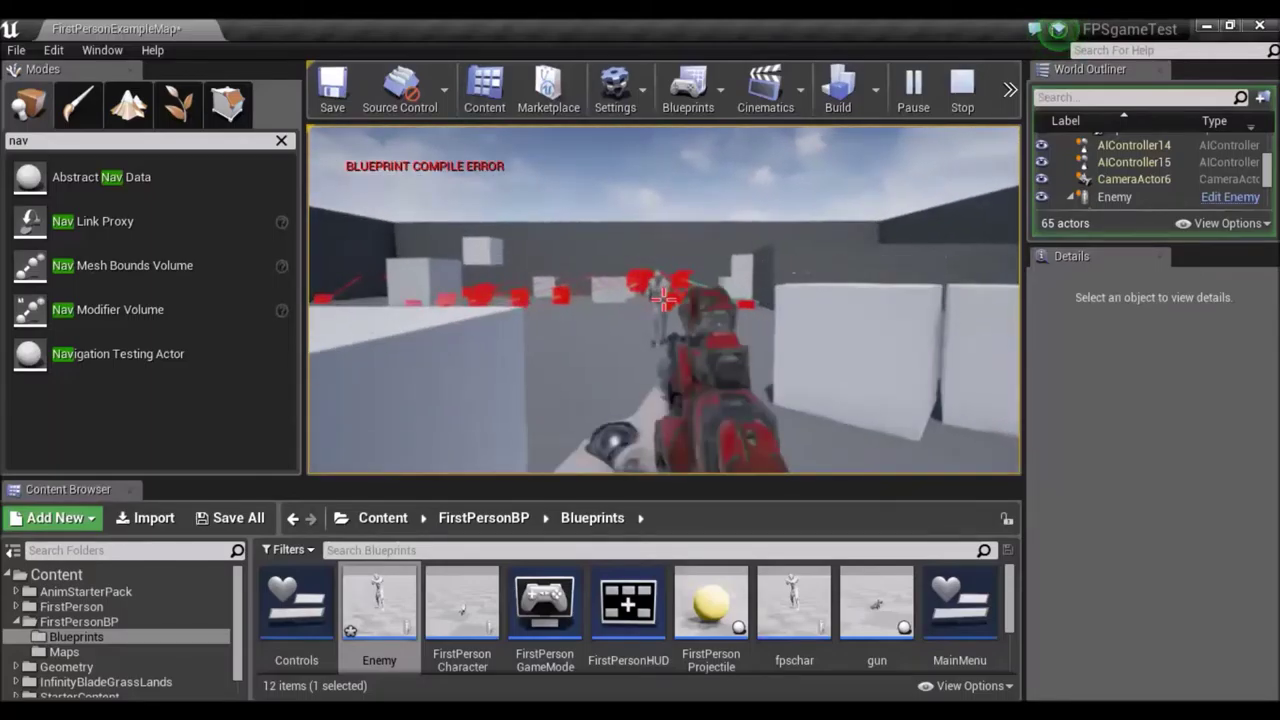
Step: Regain control of the game, shoot the Enemy through several deaths and respawns to check its firing, and end the play session
key("super")
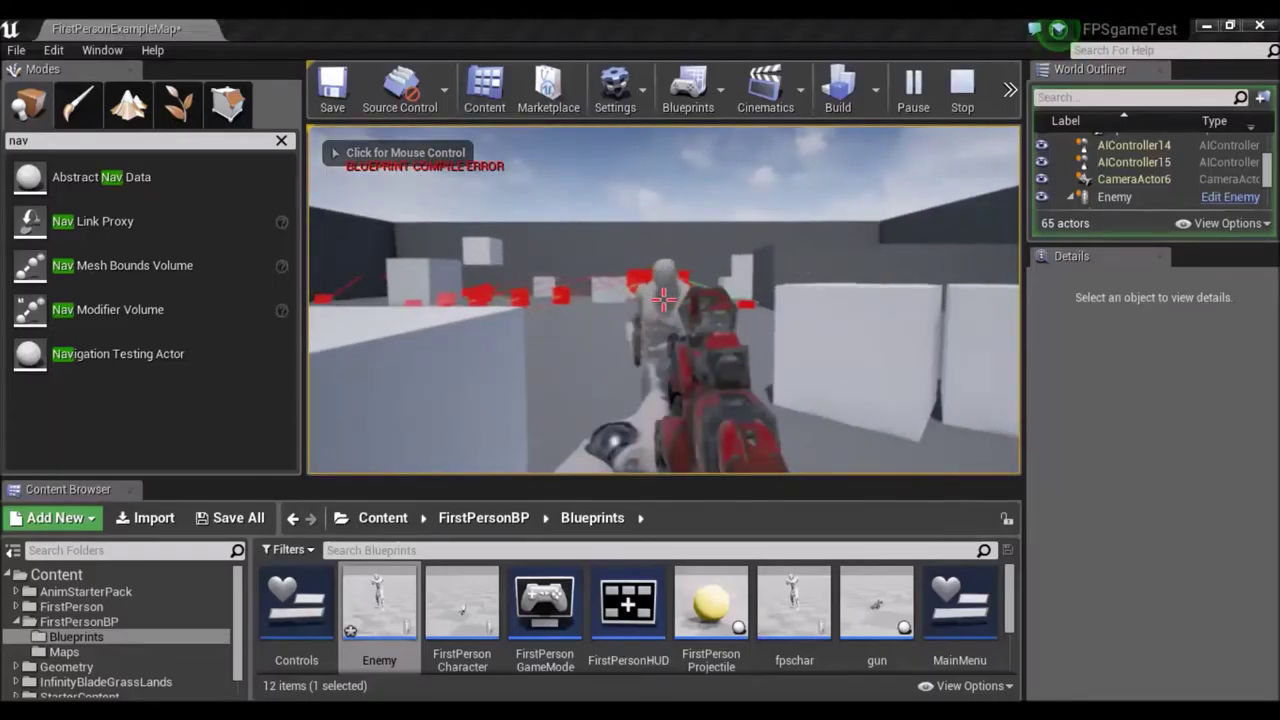
left_click(950, 444)
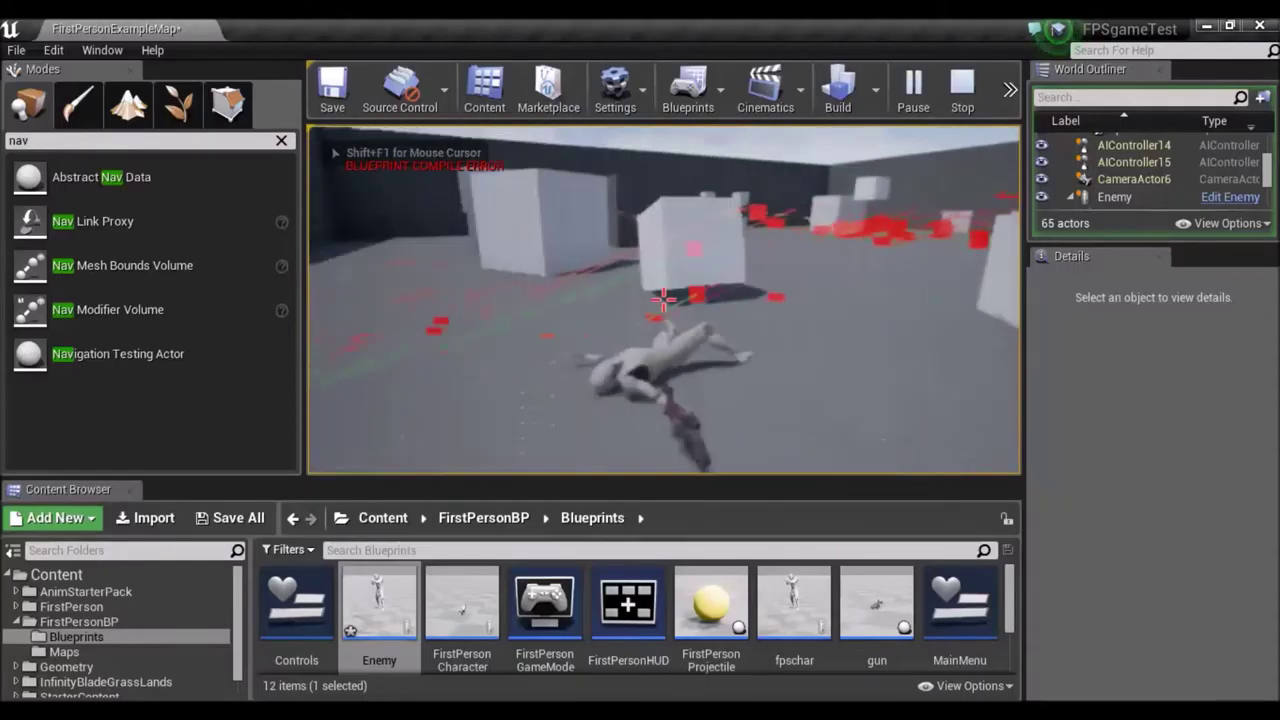
key("w")
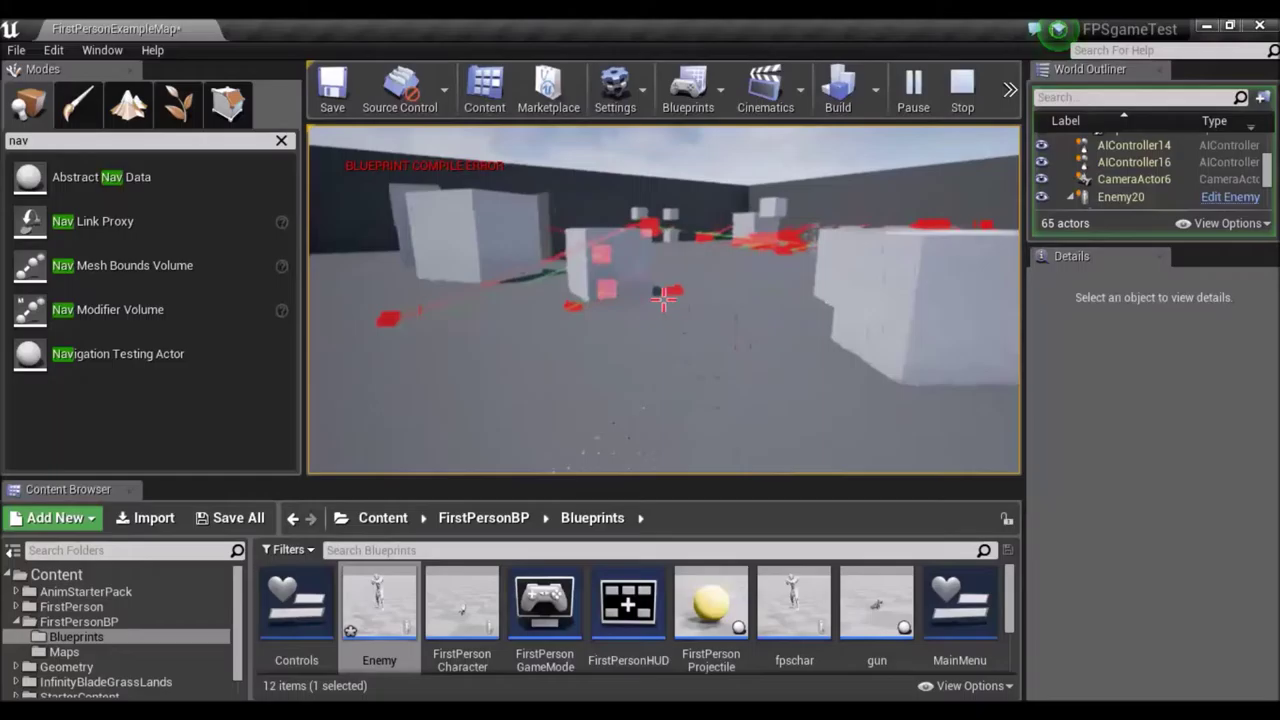
key("w")
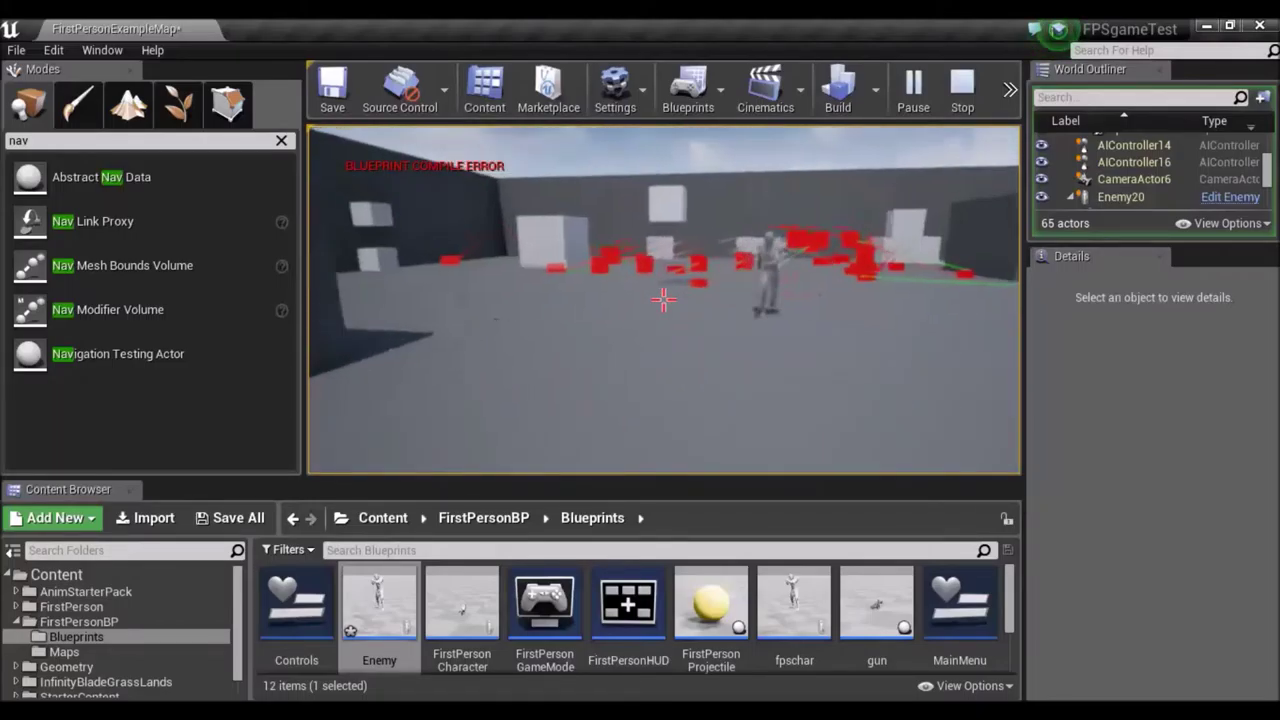
key("s")
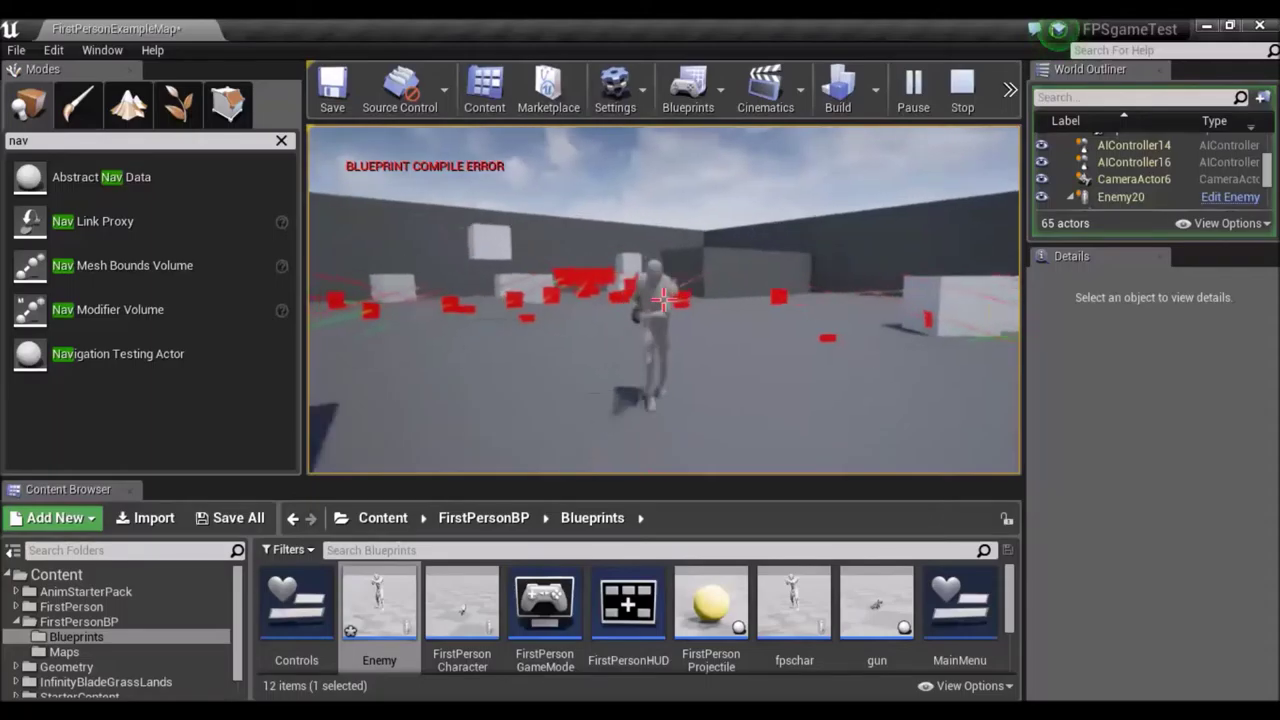
key("s")
left_click(663, 299)
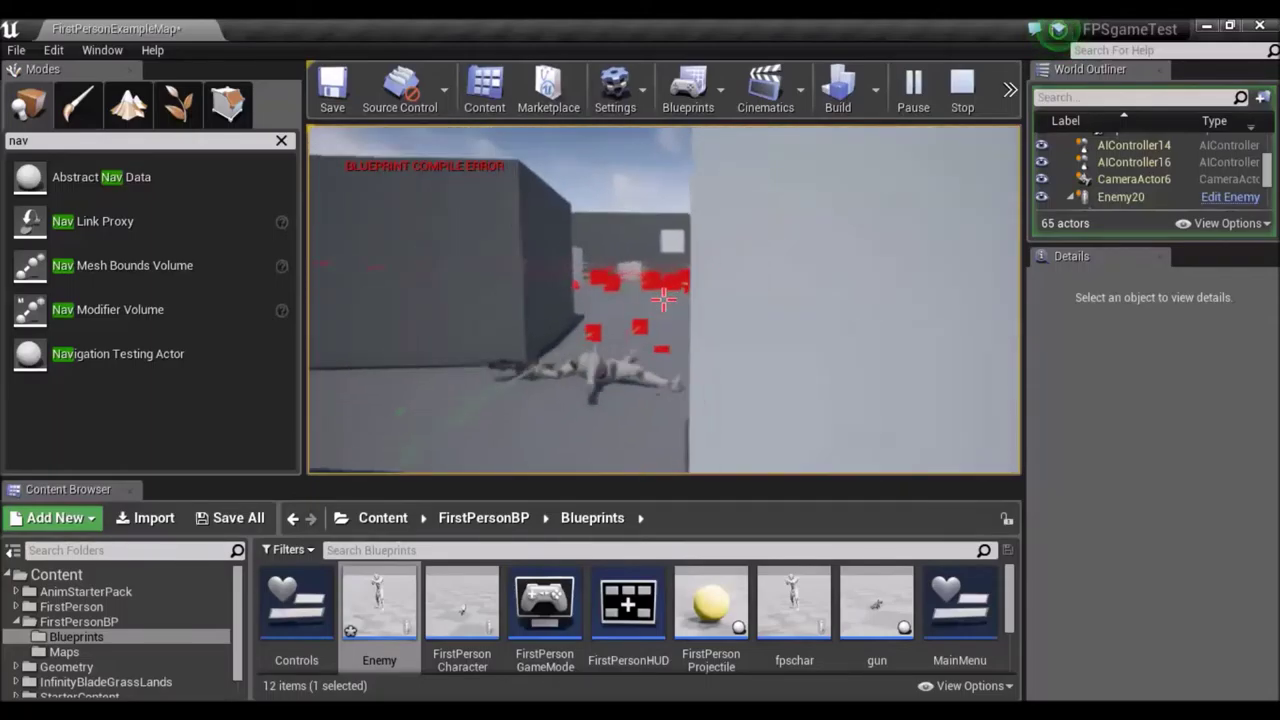
key("a")
key("d")
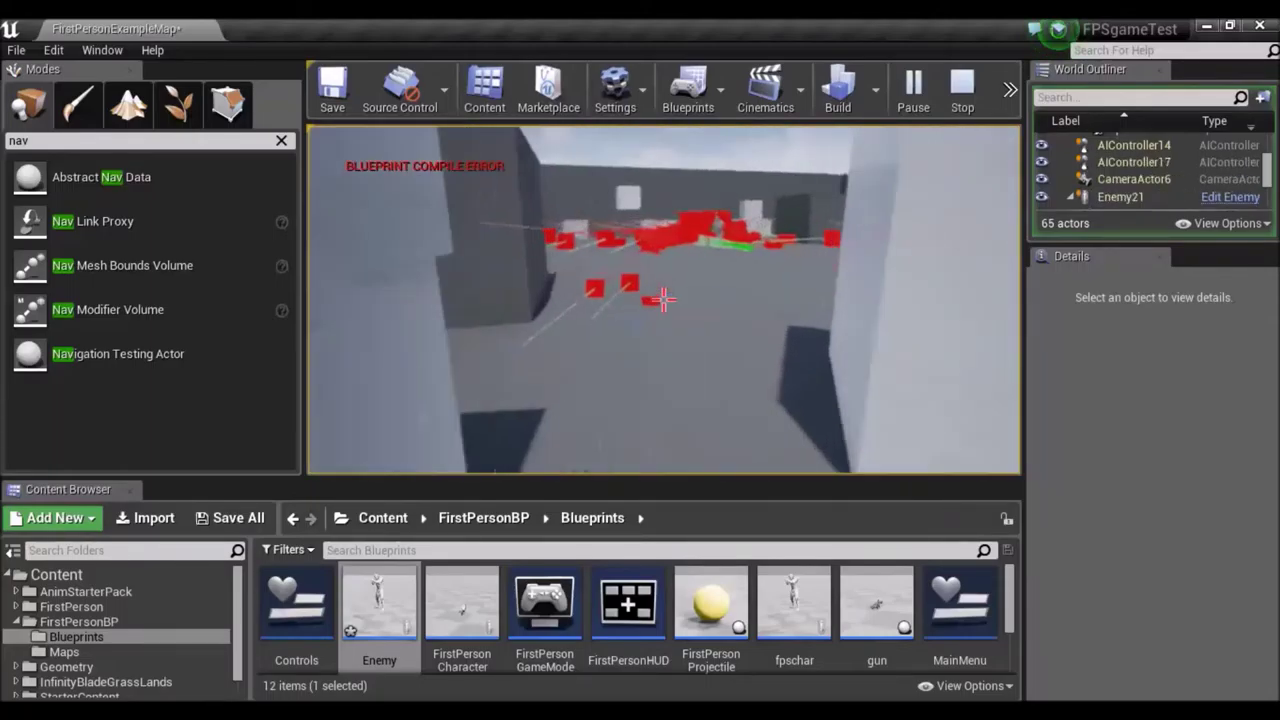
key("w")
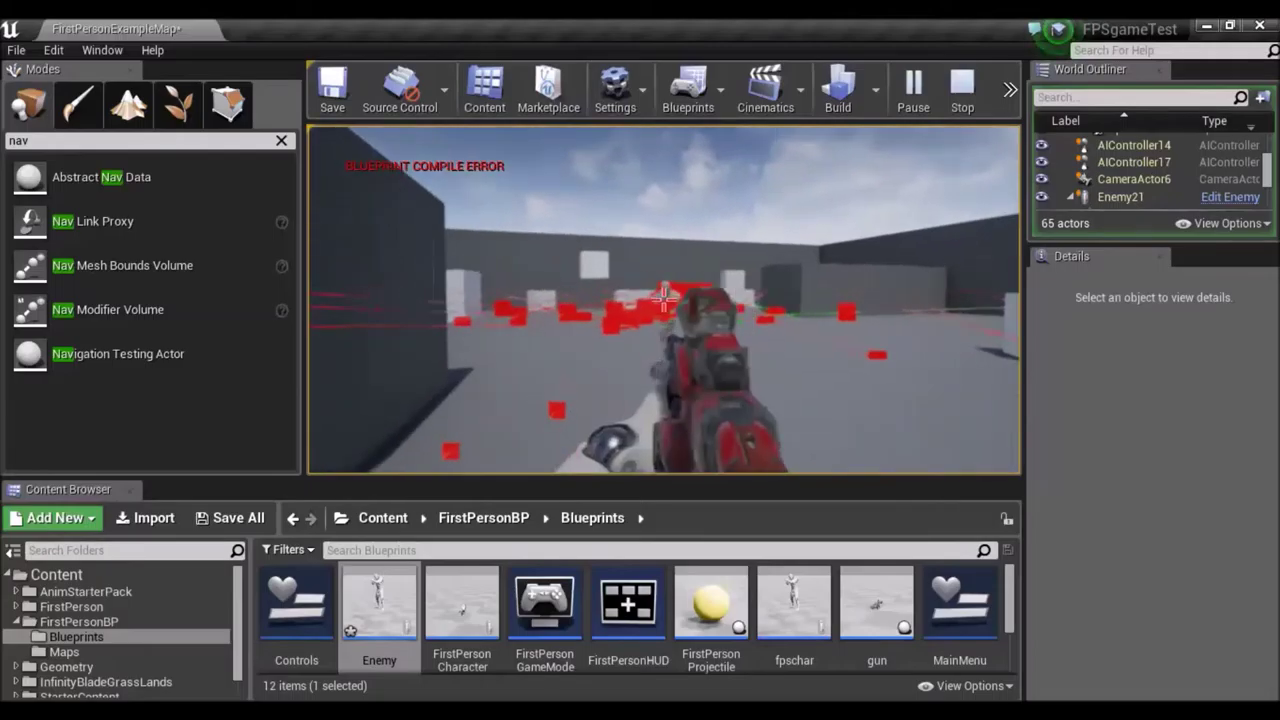
key("s")
left_click(663, 299)
key("d")
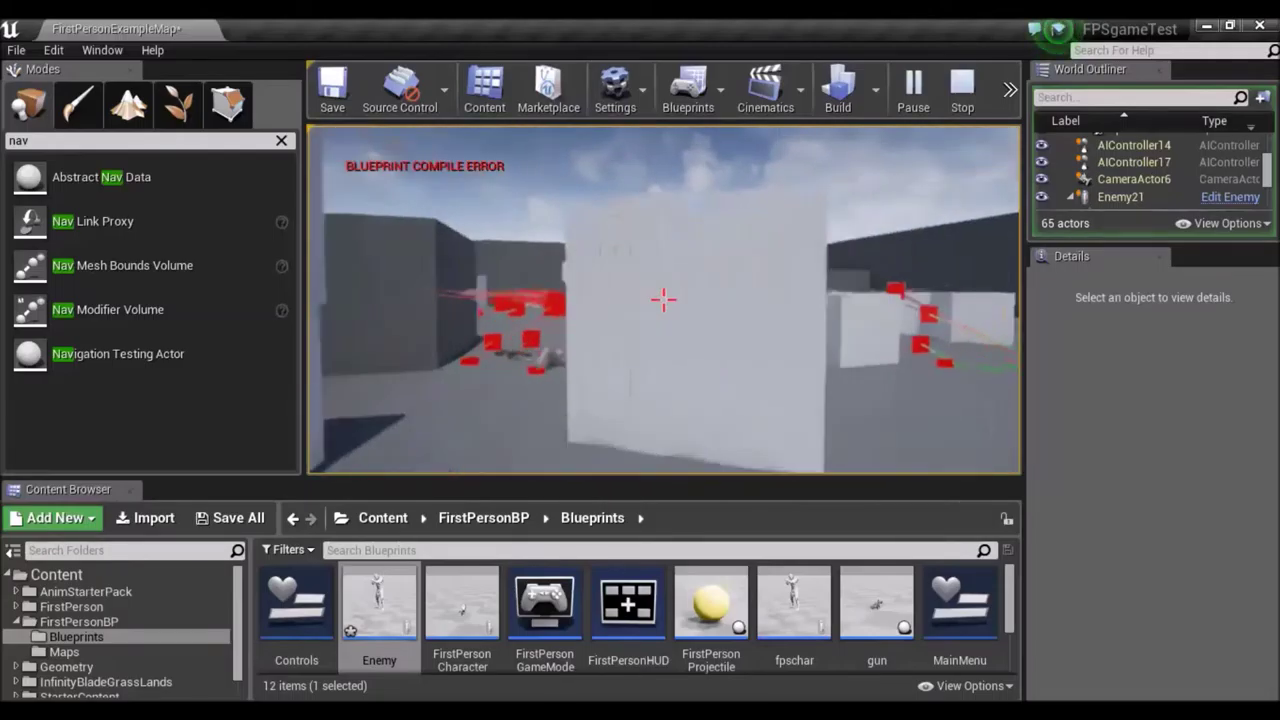
key("d")
key("w")
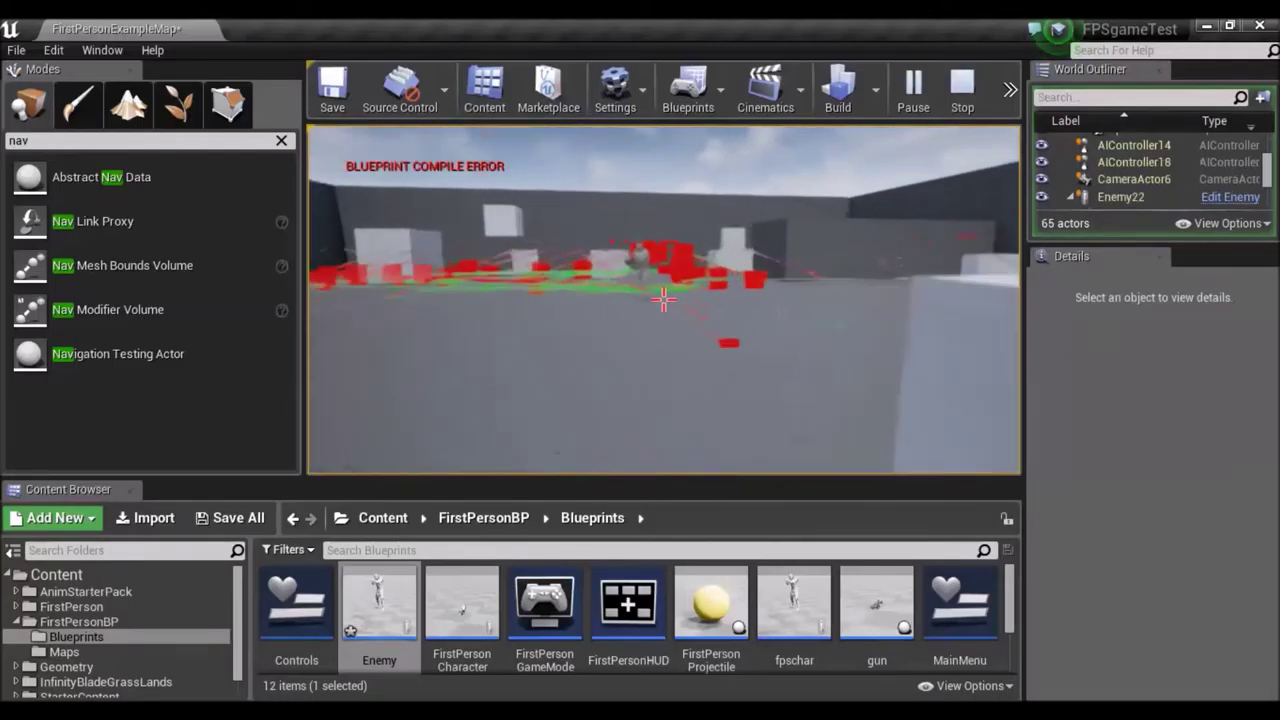
key("w")
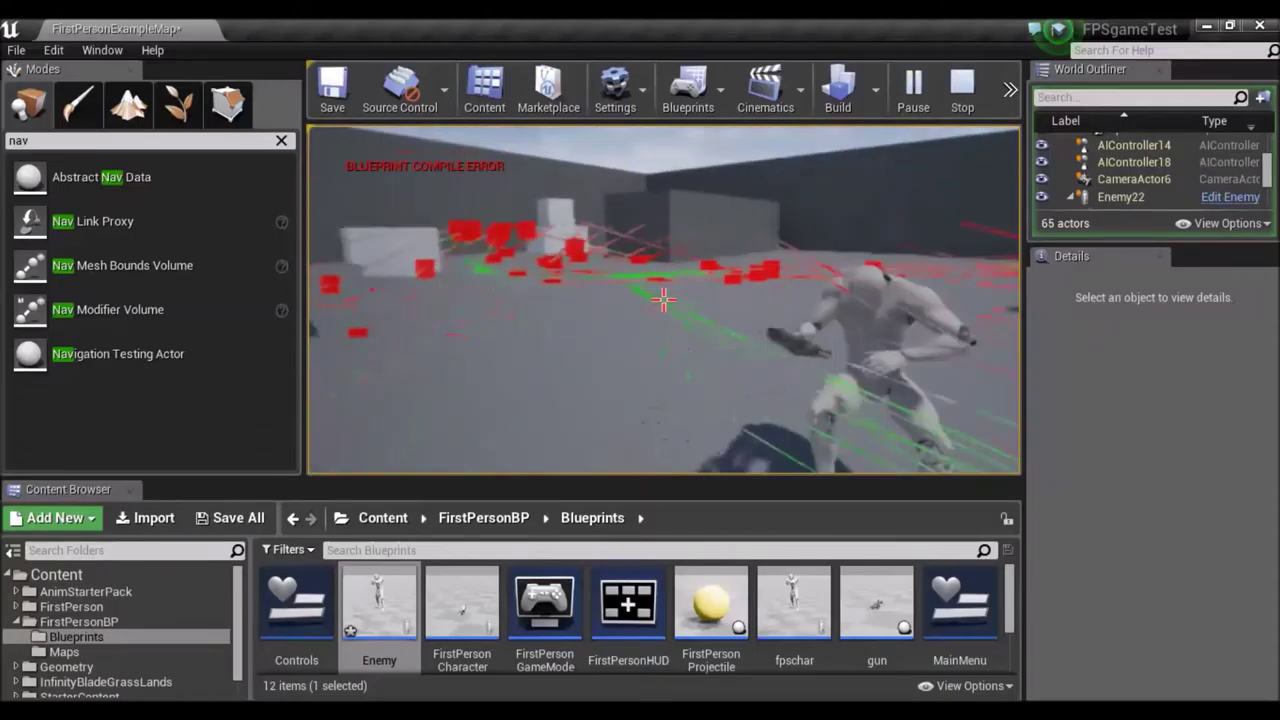
key("w")
key("Escape")
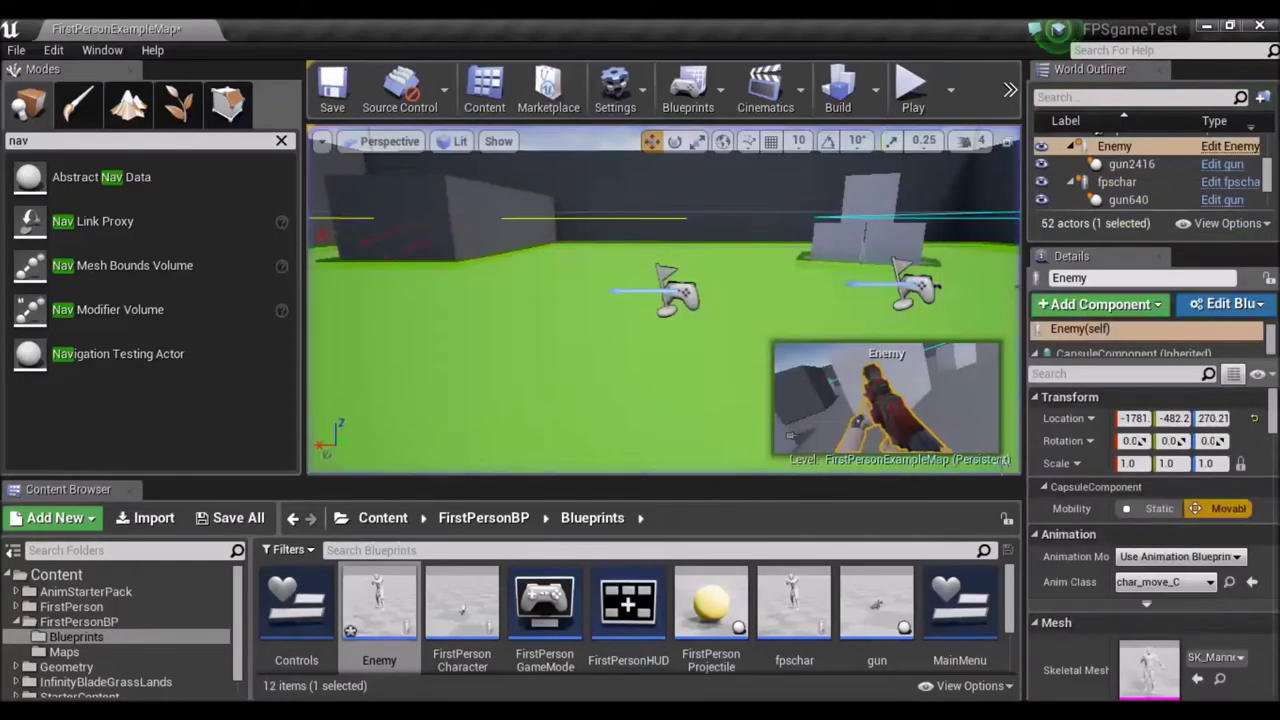
Step: Reopen the Enemy blueprint and bring up the Collision settings of its Mesh component to examine the collision preset
double_click(403, 609)
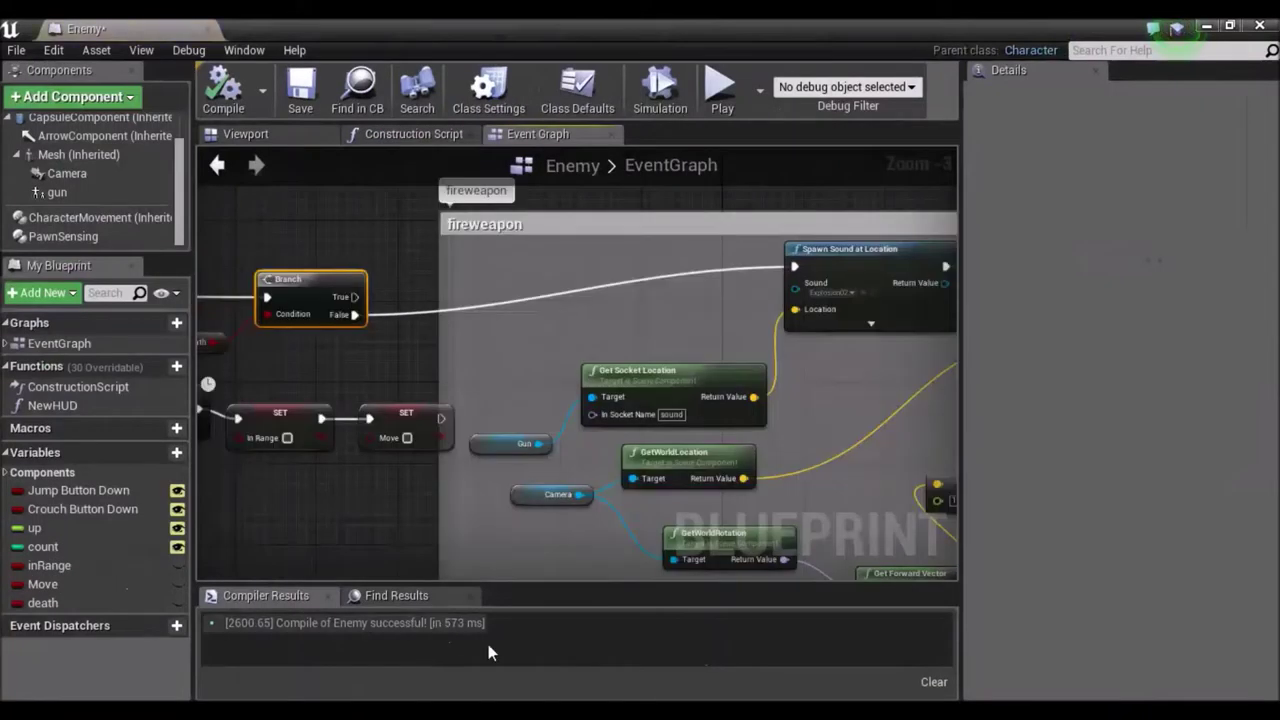
left_click(245, 140)
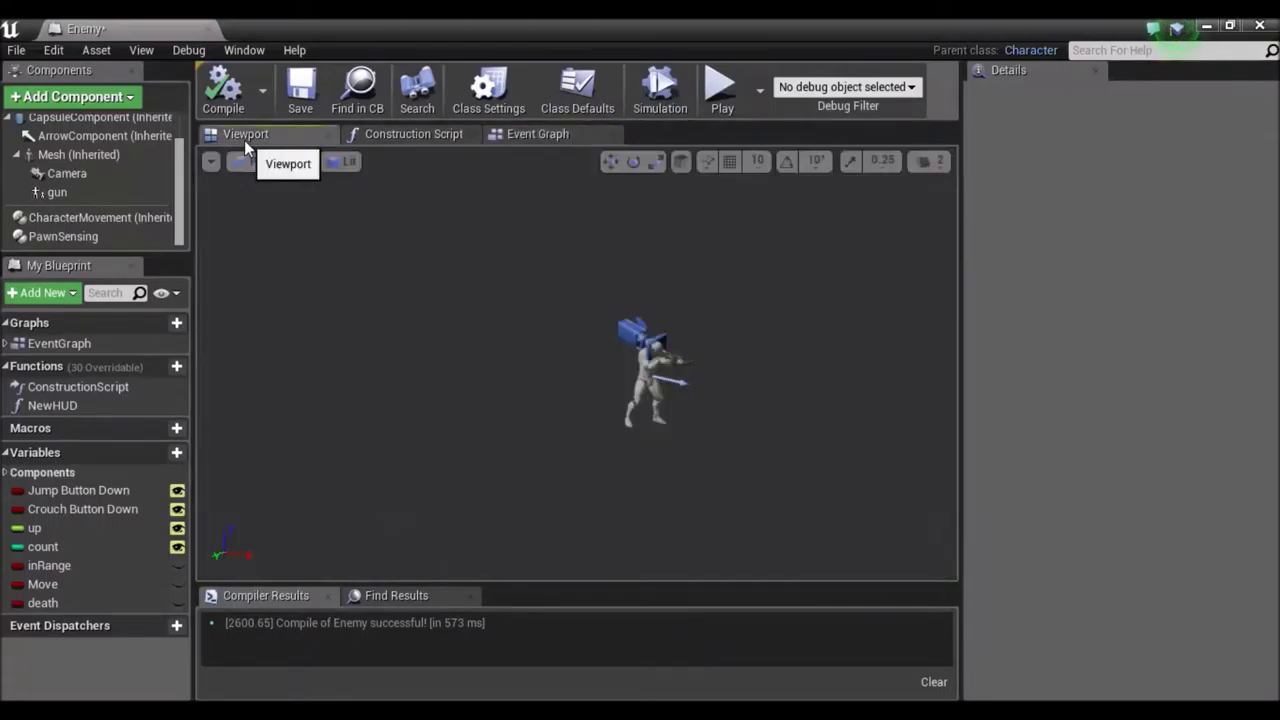
left_click(649, 400)
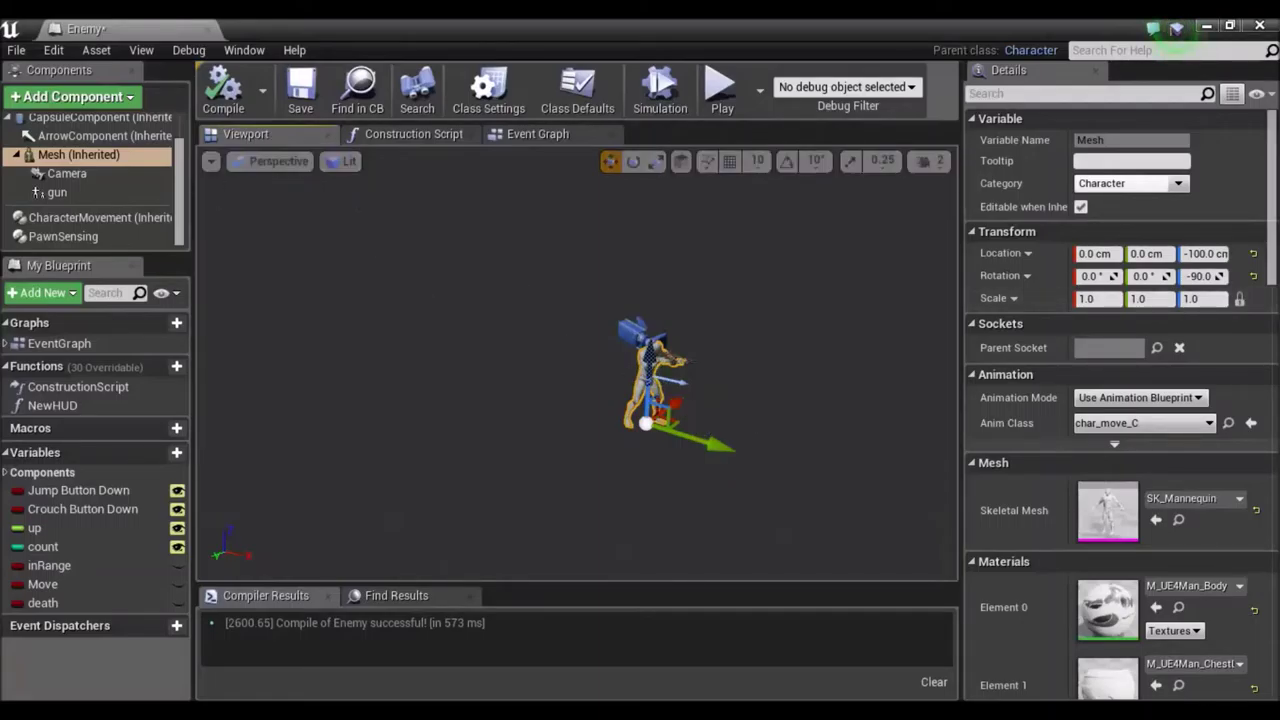
scroll(1276, 231, "down", 10)
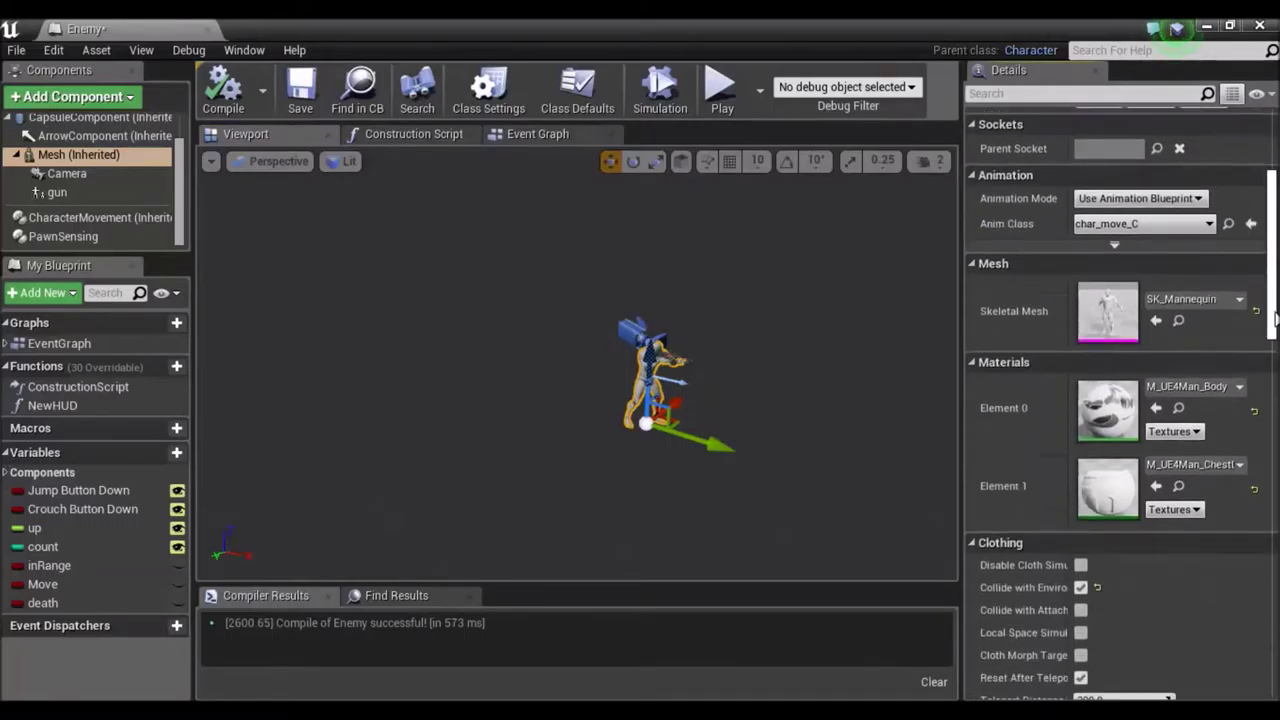
scroll(1115, 400, "down", 5)
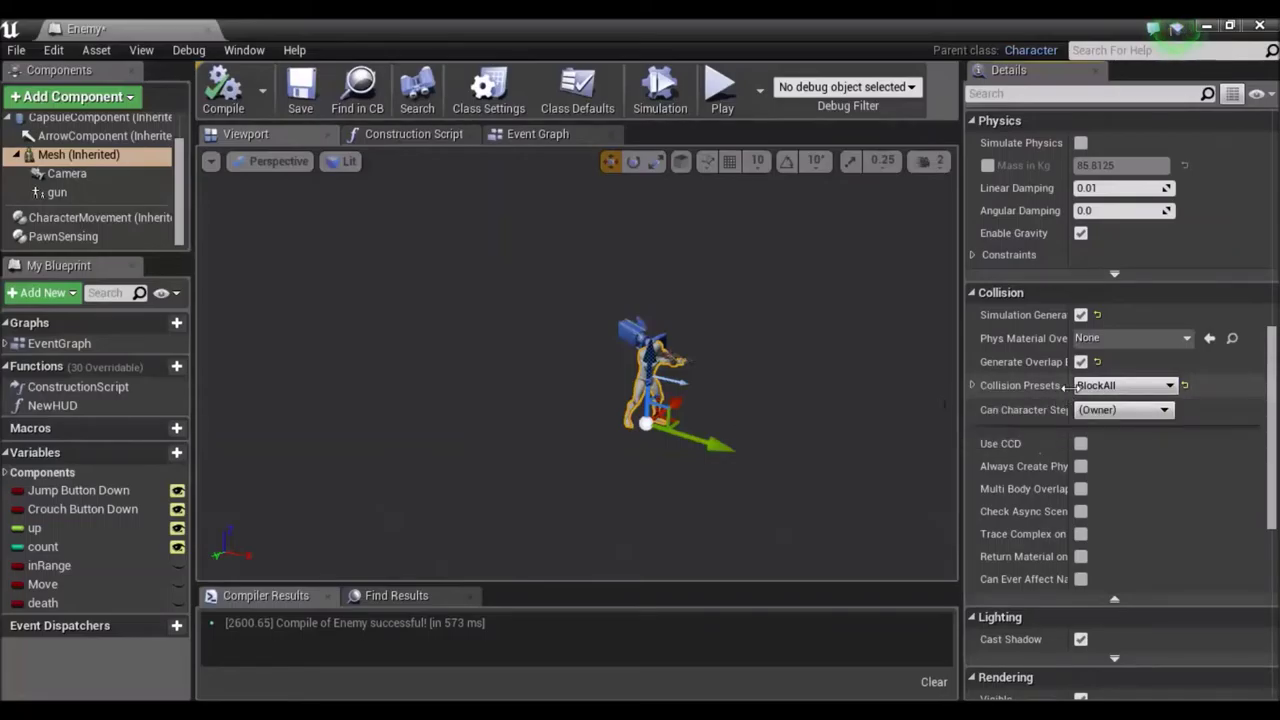
Step: Set the Enemy Mesh's collision preset to BlockAll, and compile and save the blueprint
left_click(1118, 386)
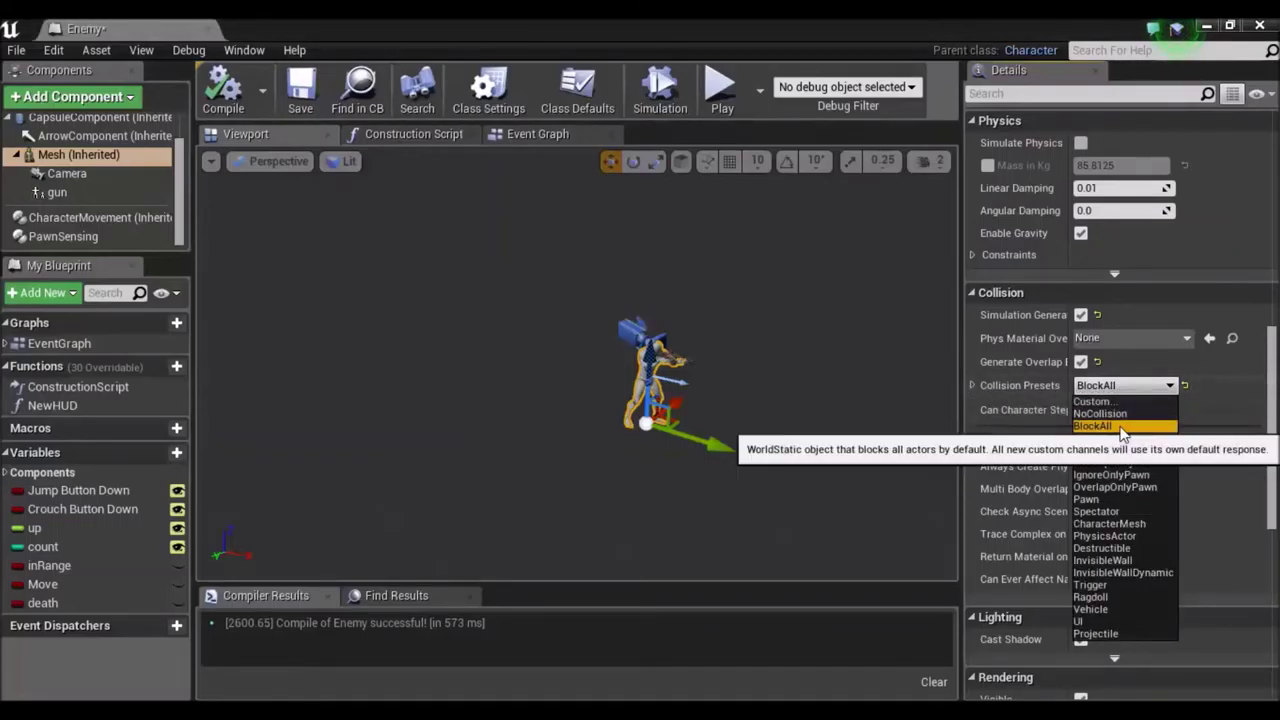
left_click(1122, 427)
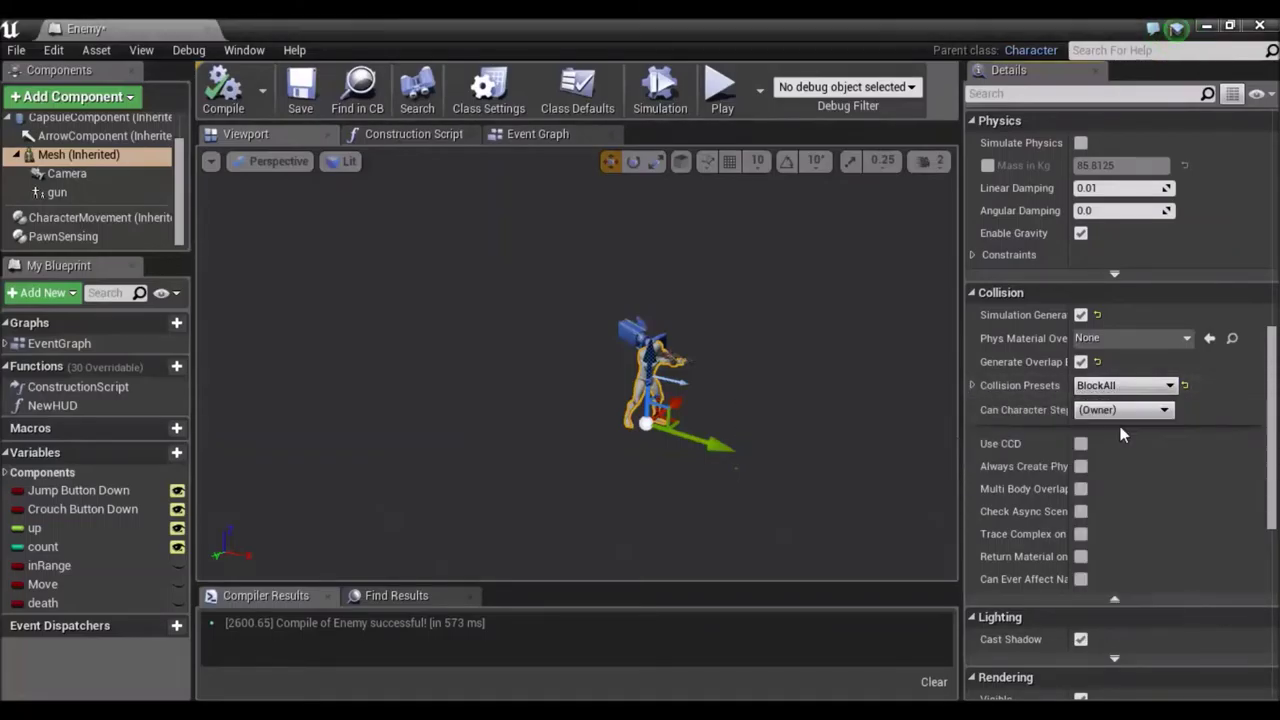
left_click(228, 106)
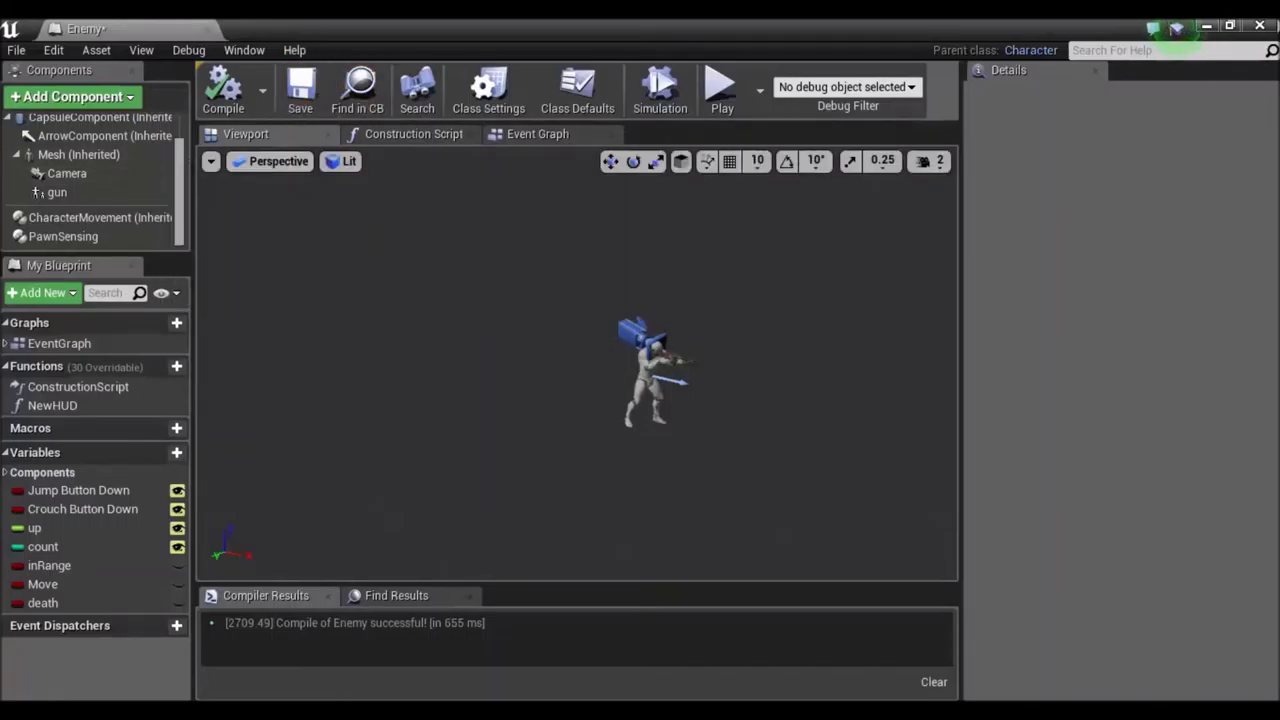
left_click(301, 92)
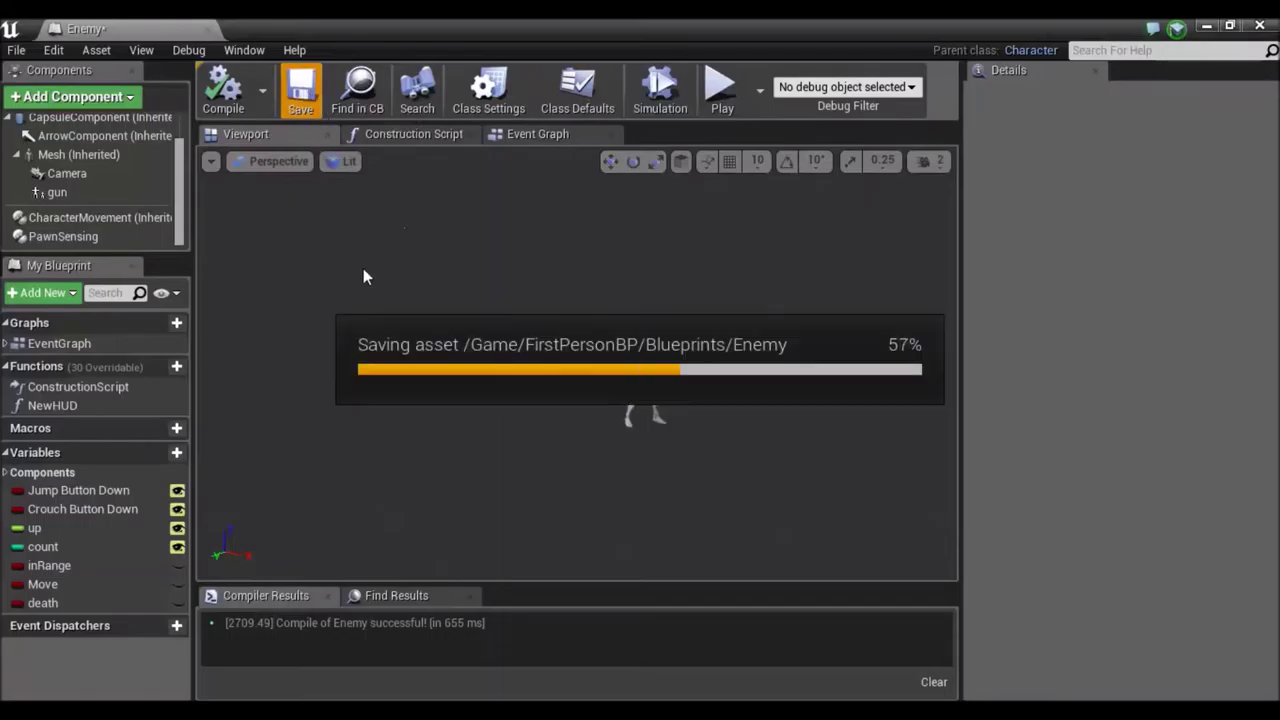
Step: Copy the whole targethit death and respawn node chain from the Enemy's Event Graph
left_click(532, 134)
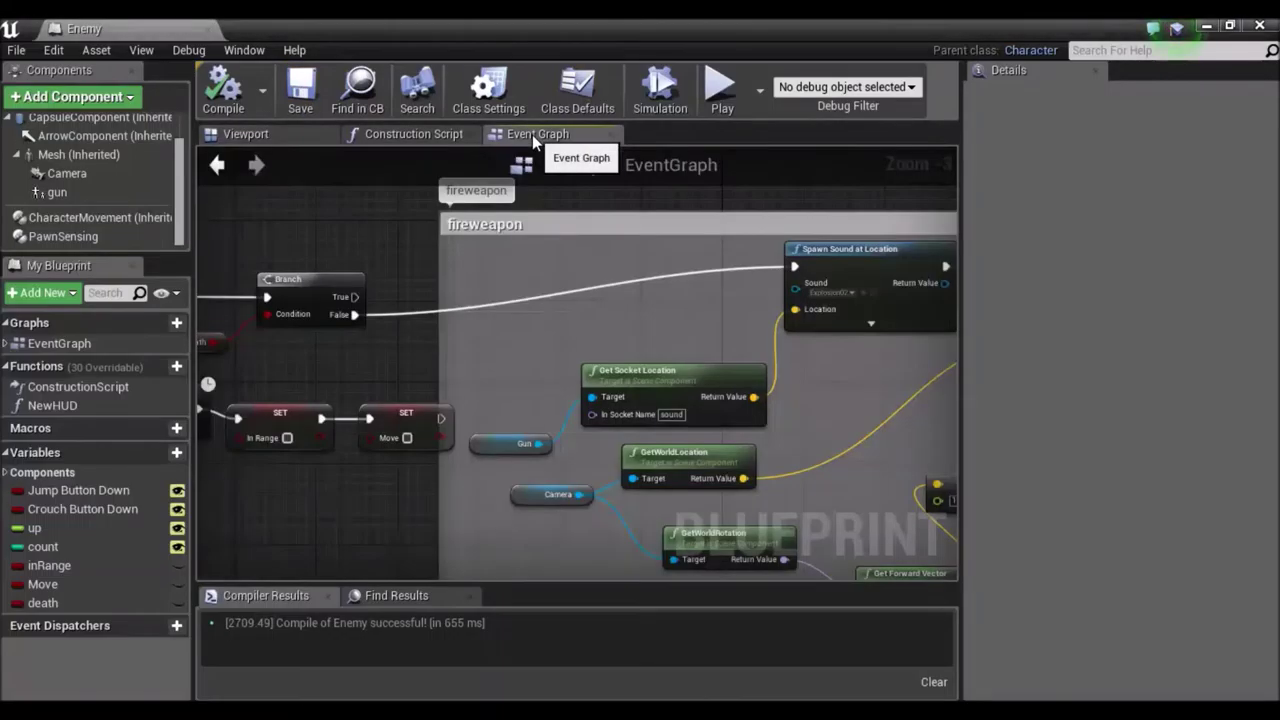
scroll(555, 200, "up", 4)
right_click_drag(555, 200, 576, 162)
right_click_drag(554, 423, 583, 271)
scroll(583, 271, "down", 2)
scroll(583, 271, "down", 2)
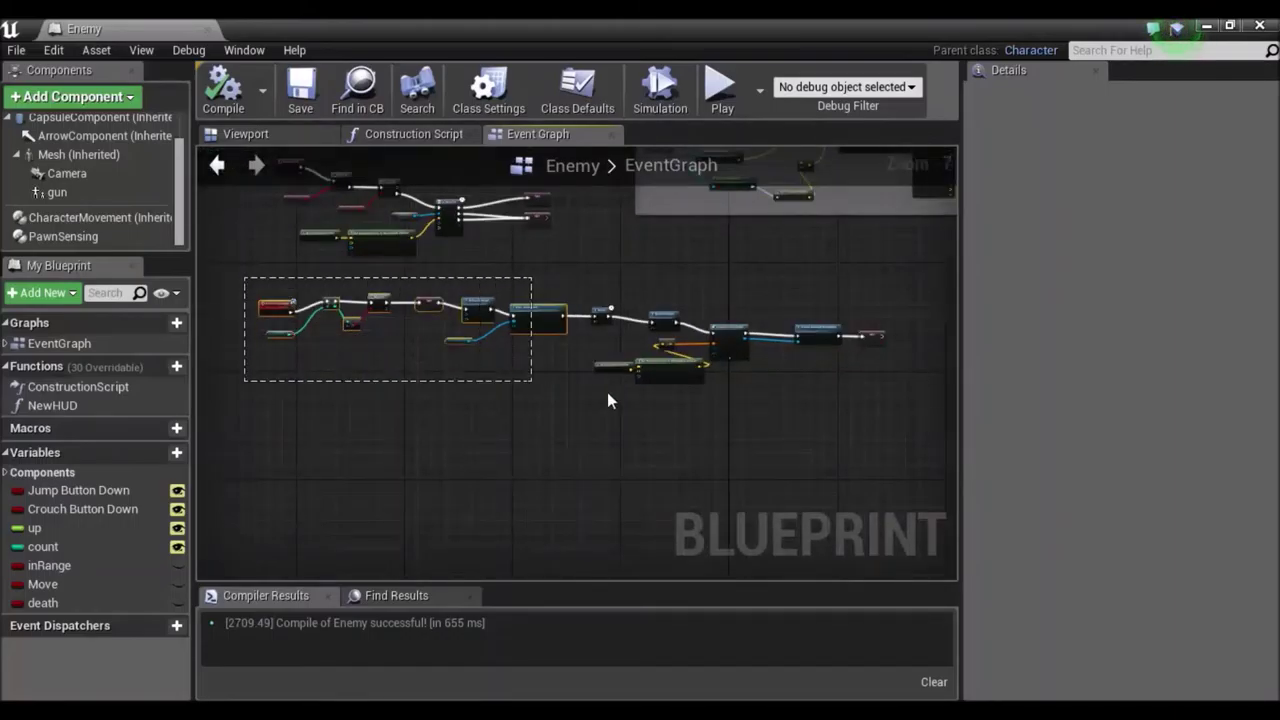
left_click_drag(905, 448, 905, 448)
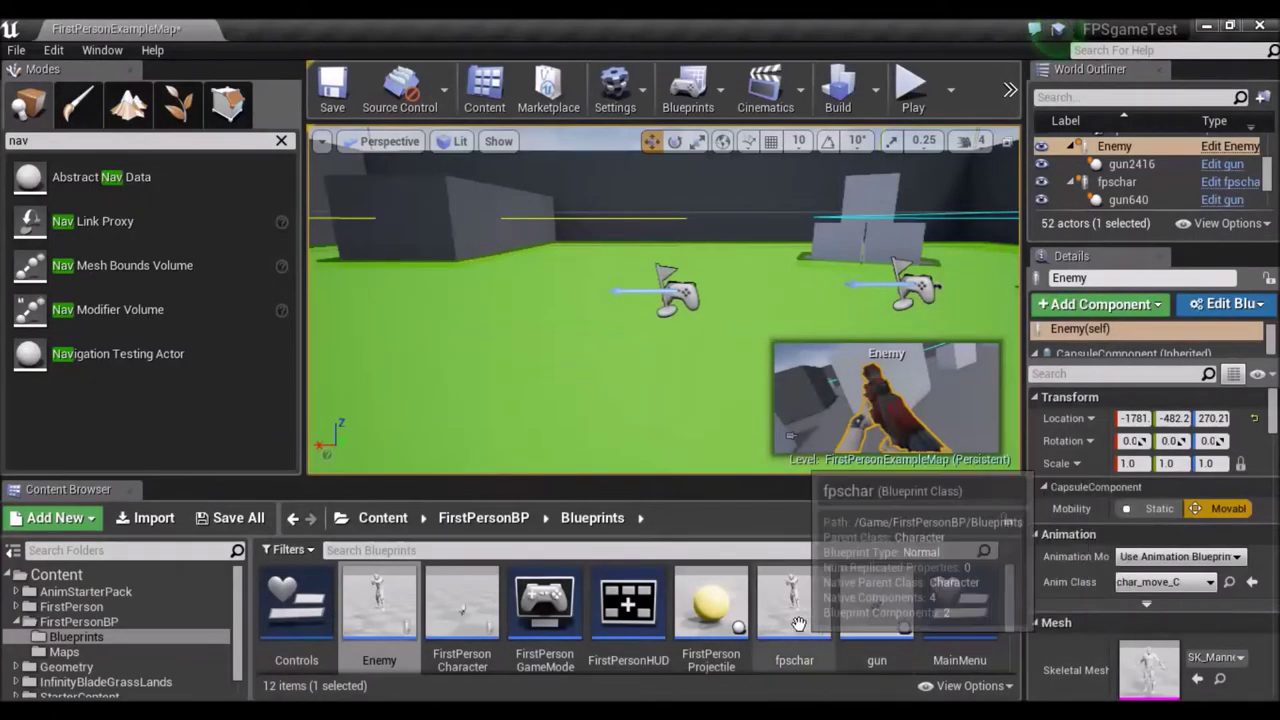
Step: Open the fpschar blueprint from the level editor and delete its existing targethit node chain
left_click(800, 632)
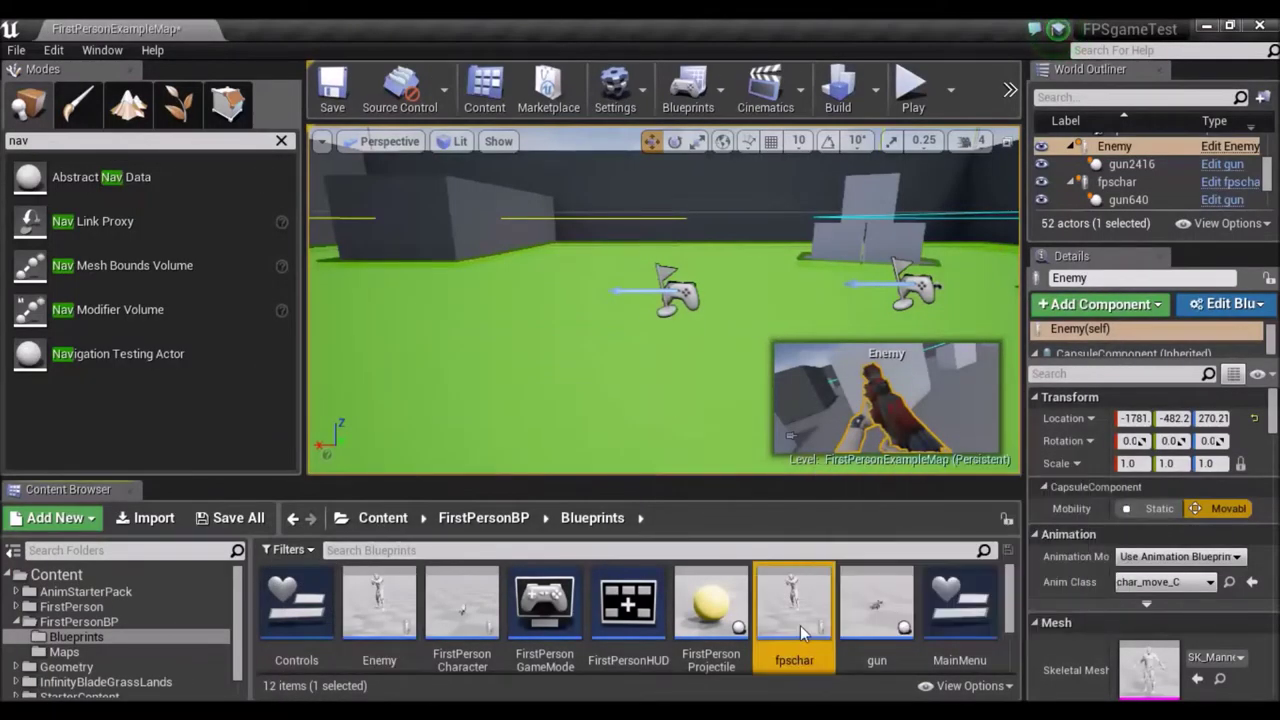
double_click(800, 632)
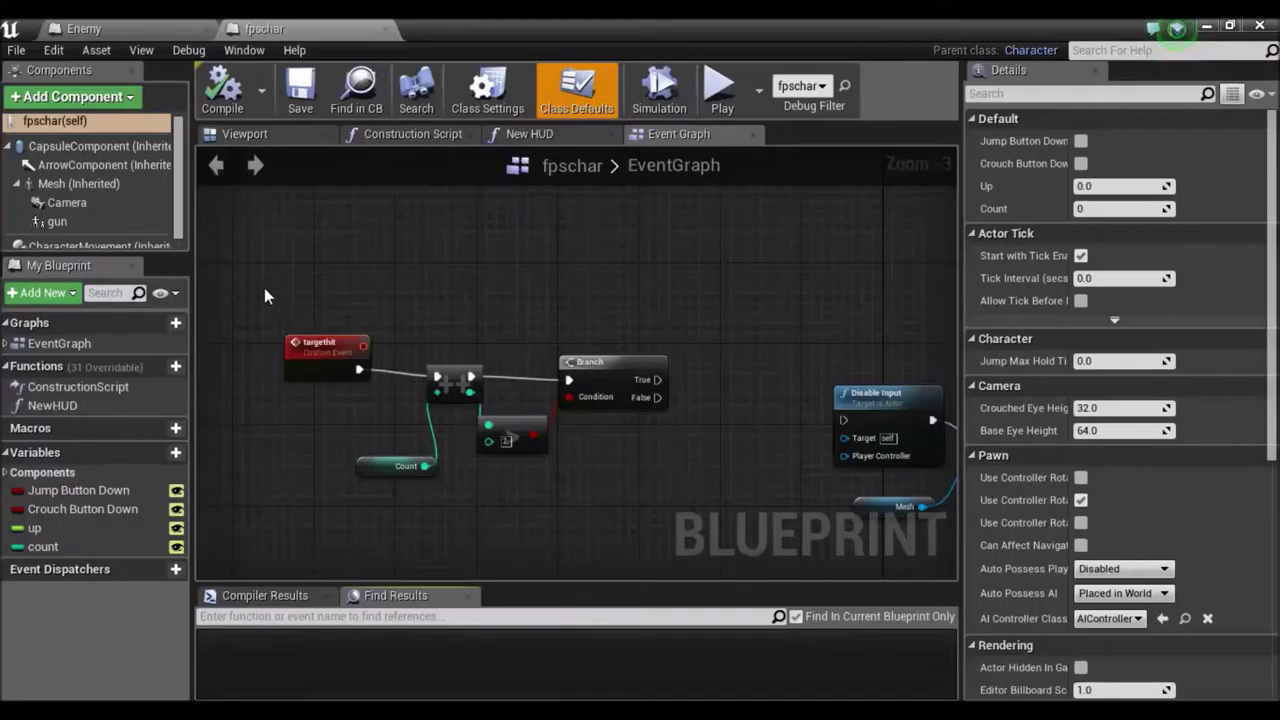
scroll(264, 288, "down", 4)
left_click_drag(264, 288, 750, 398)
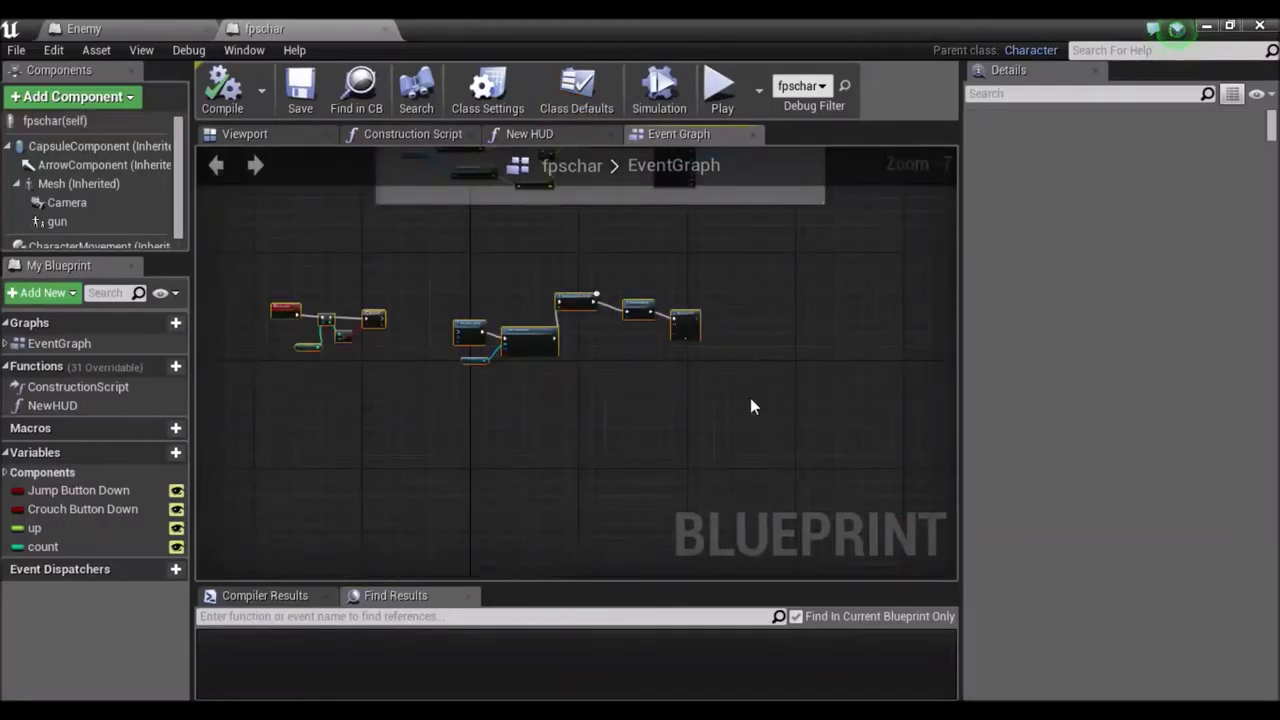
key("Delete")
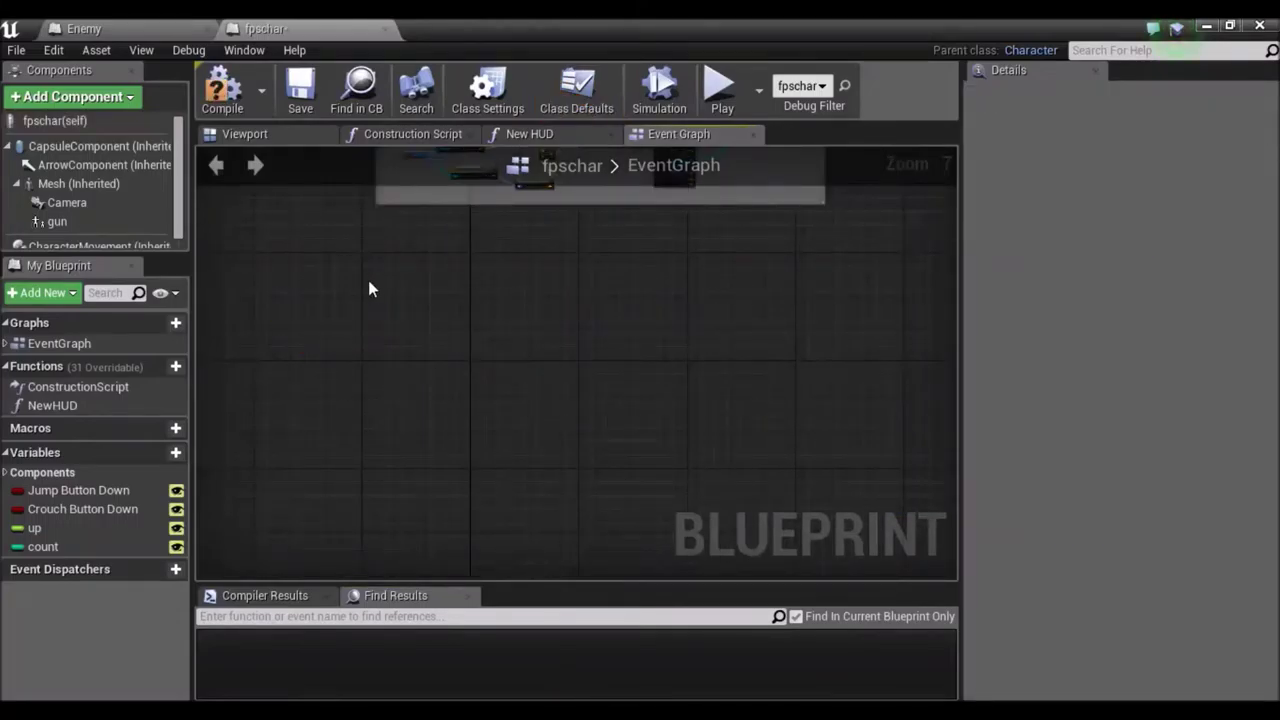
Step: Paste the copied death and respawn node chain into the empty area of fpschar's Event Graph
right_click(321, 333)
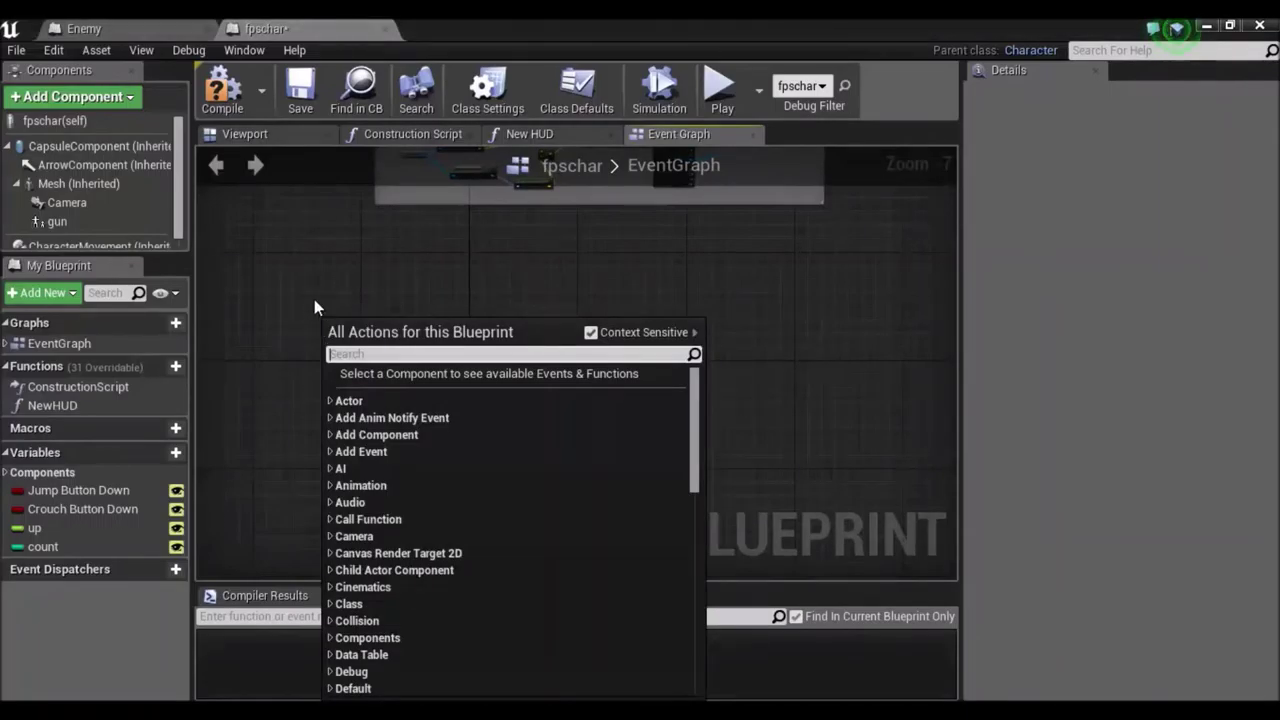
left_click(314, 300)
key("ctrl+z")
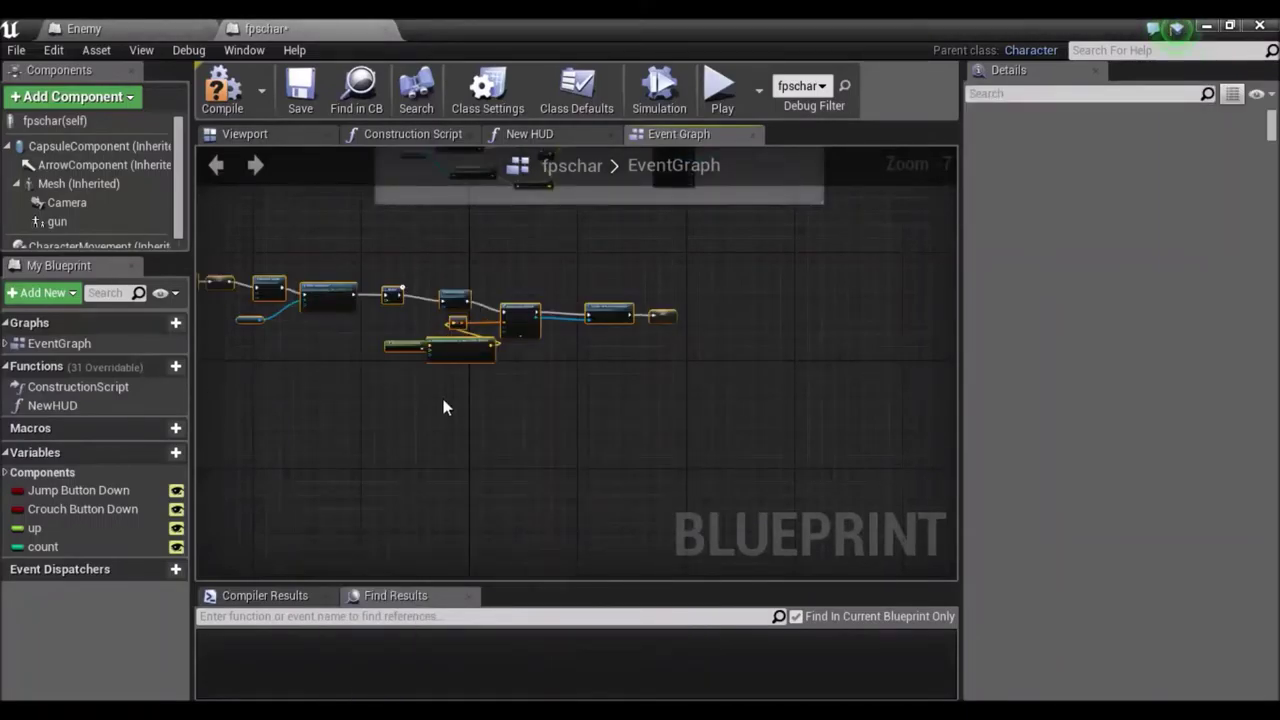
scroll(440, 402, "up", 1)
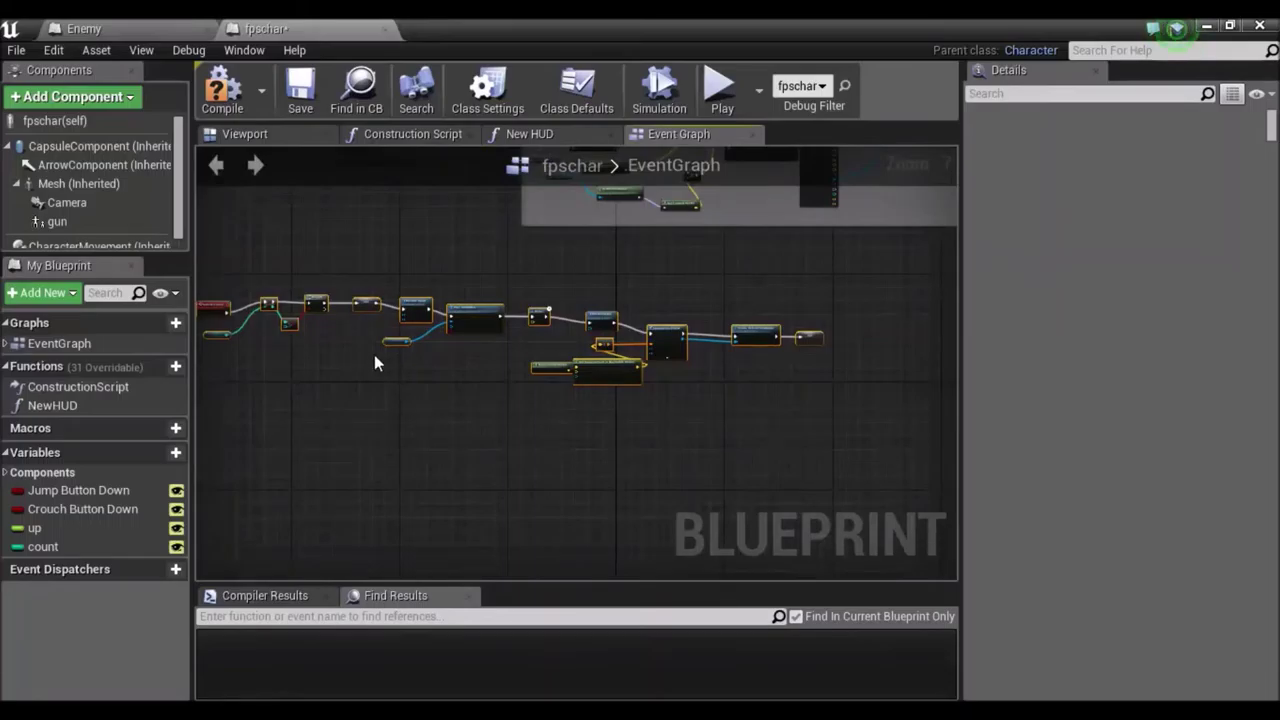
scroll(365, 350, "up", 2)
right_click_drag(356, 341, 558, 367)
scroll(489, 340, "up", 2)
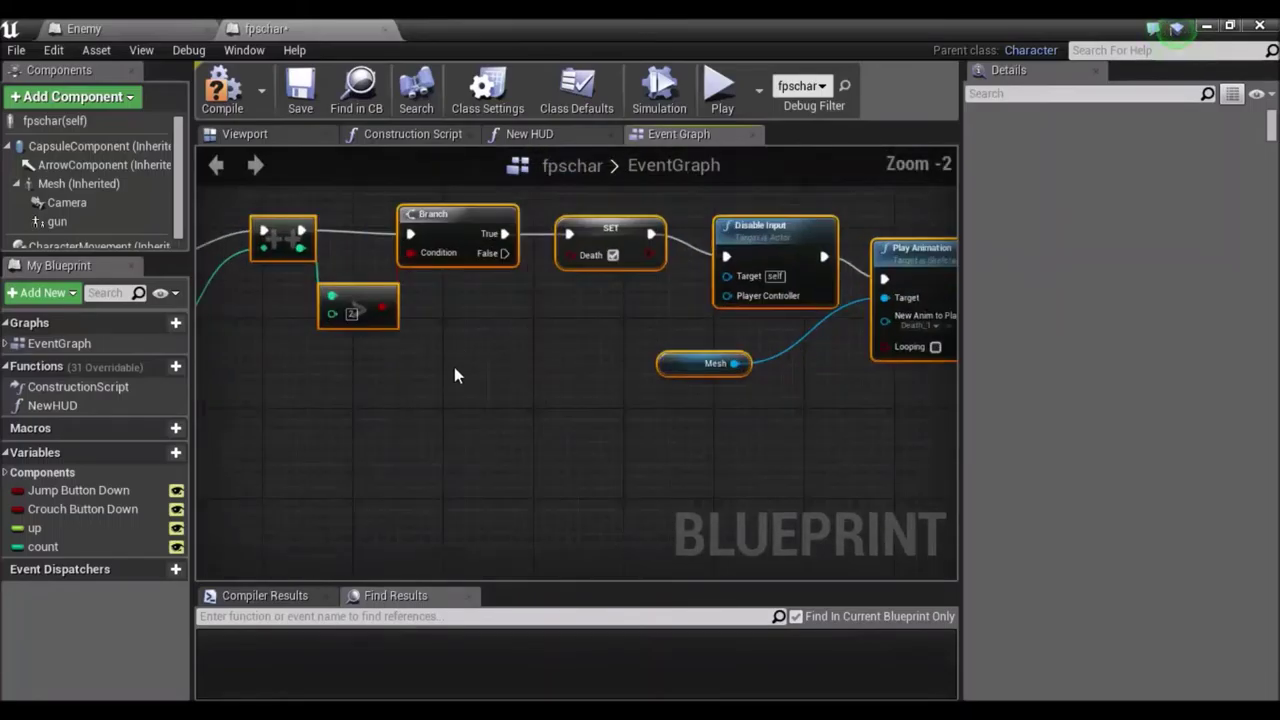
Step: Compile fpschar and add a Boolean variable named Death for the pasted SET nodes
left_click(226, 90)
right_click_drag(511, 456, 630, 408)
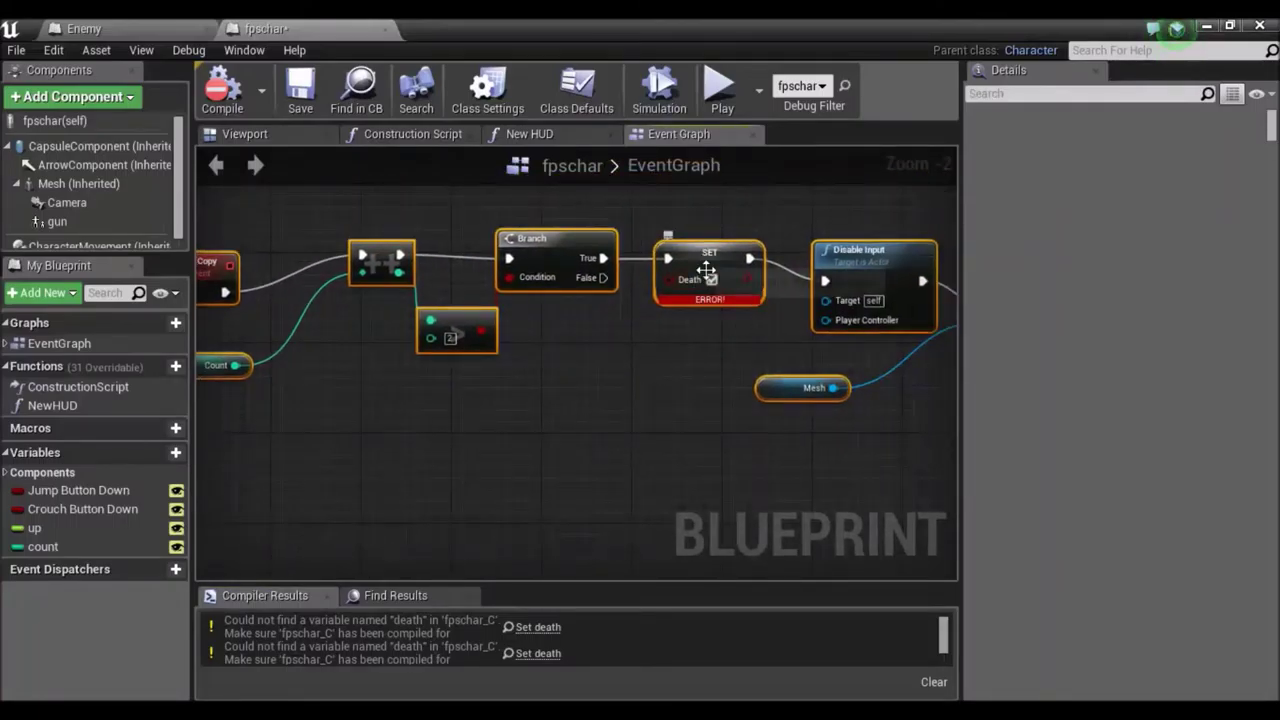
left_click(172, 454)
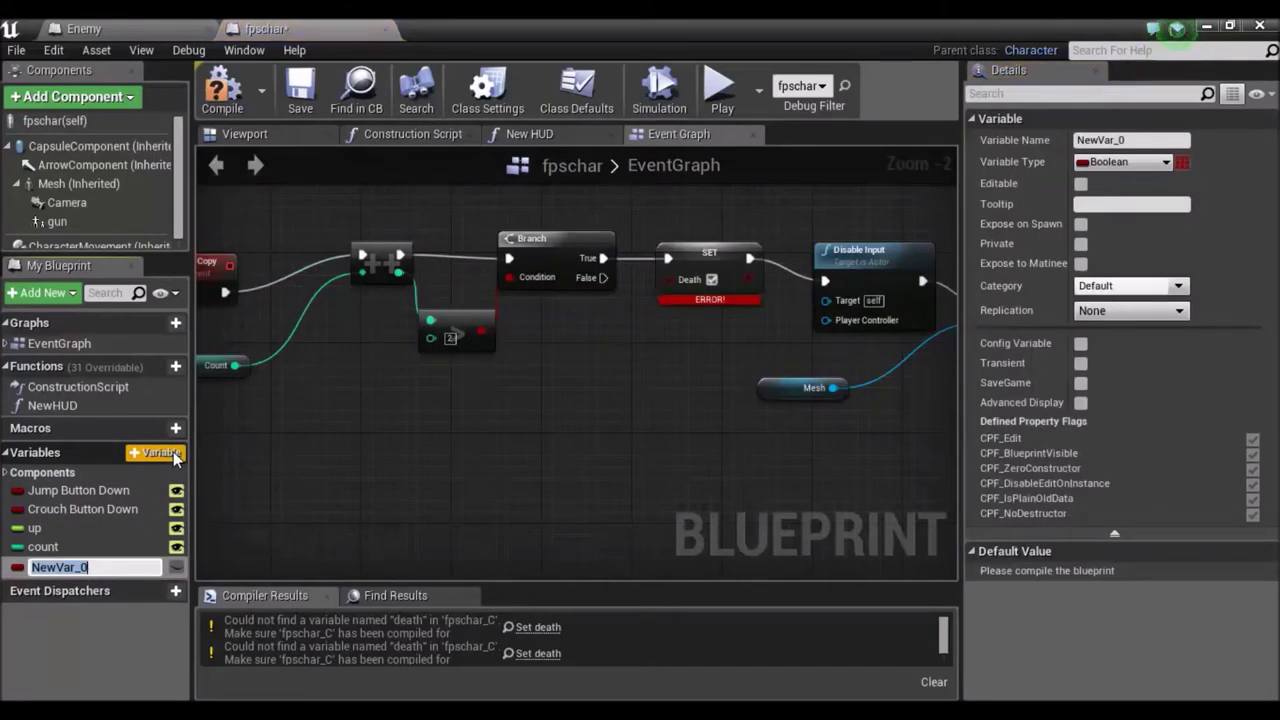
key("BackSpace")
type("Death")
key("Return")
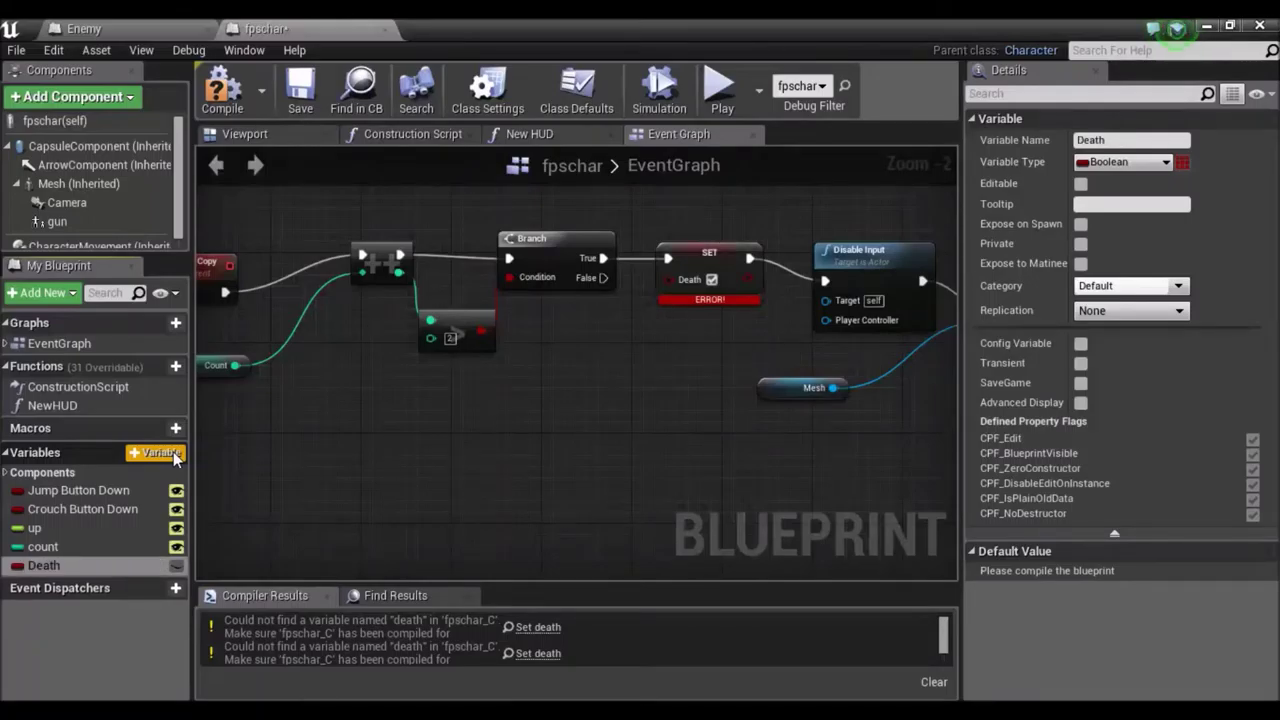
Step: Delete the targethit_Copy custom event at the start of the pasted chain
right_click(375, 330)
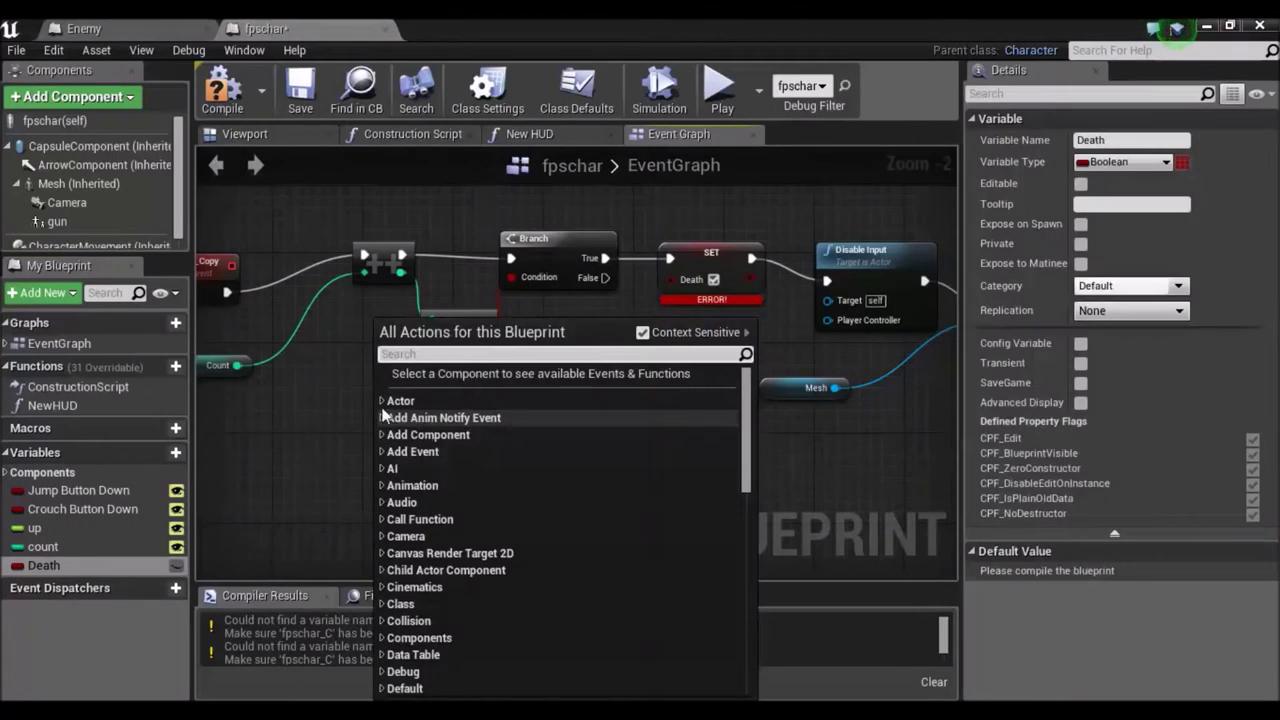
left_click_drag(309, 416, 476, 404)
left_click_drag(330, 392, 430, 416)
right_click_drag(212, 257, 378, 285)
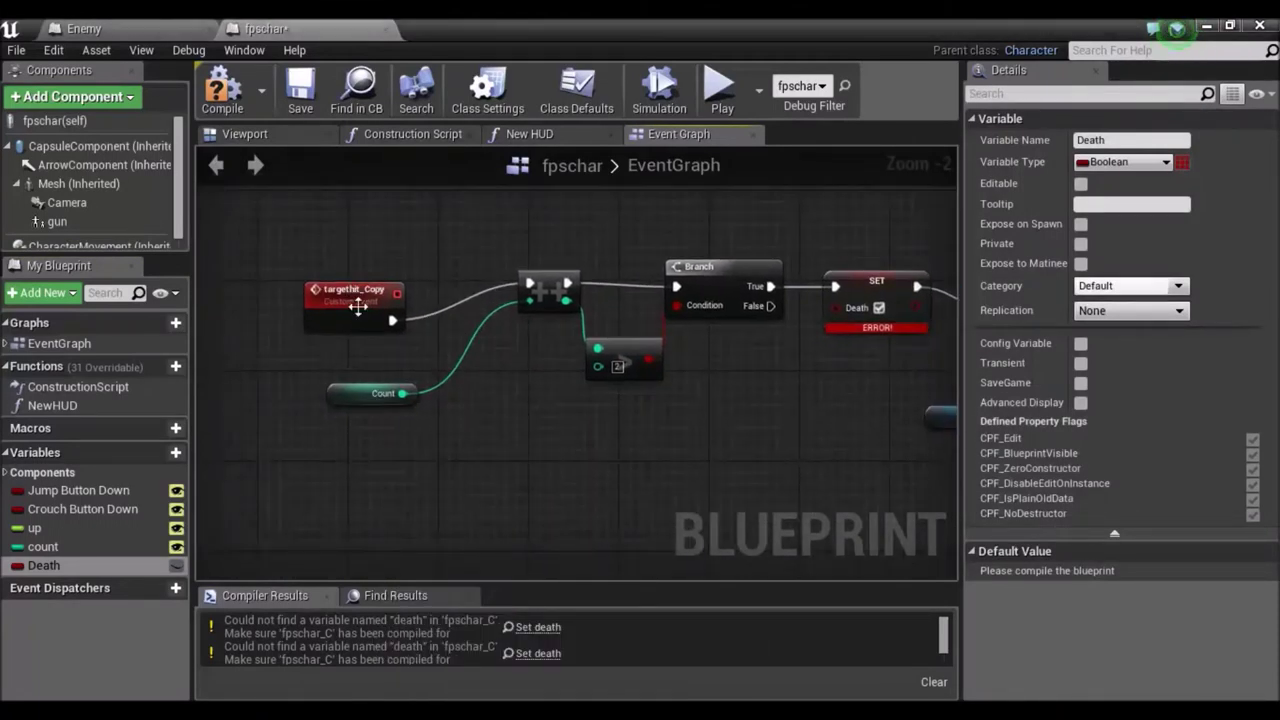
left_click(358, 306)
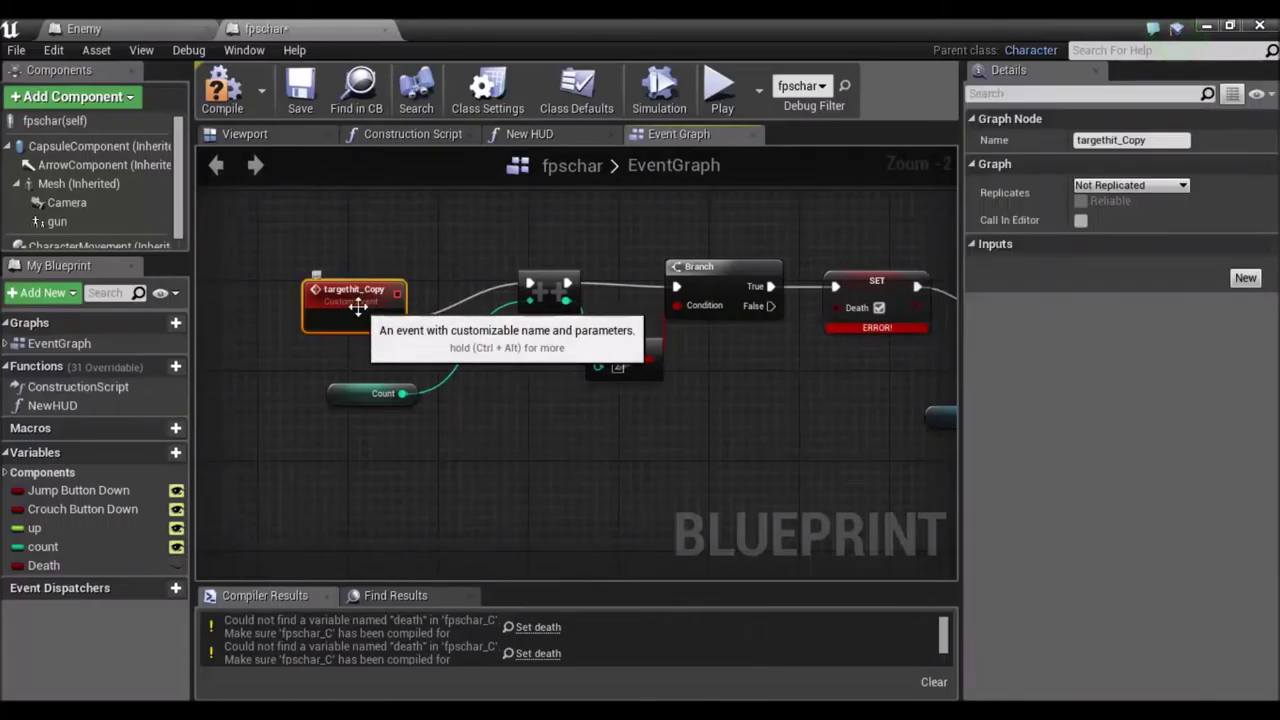
key("Delete")
Step: Implement the target_hit interface in fpschar's class settings and compile the blueprint
left_click(498, 94)
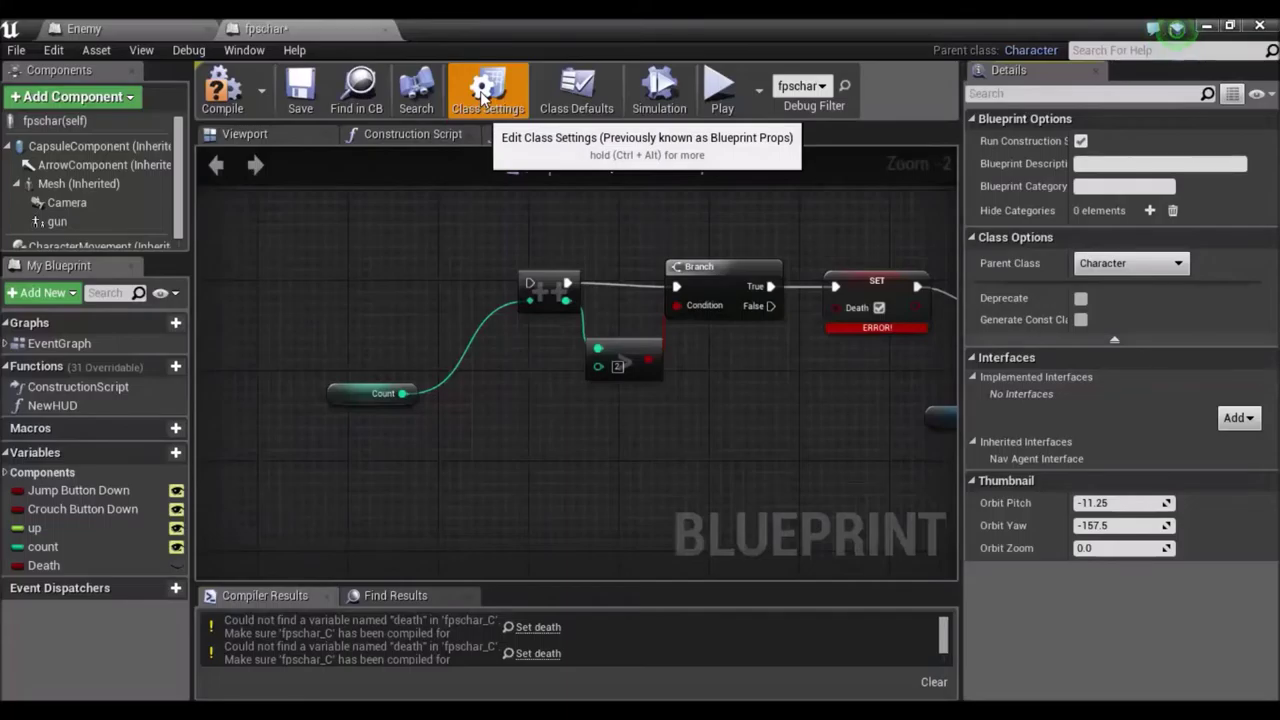
left_click(1226, 421)
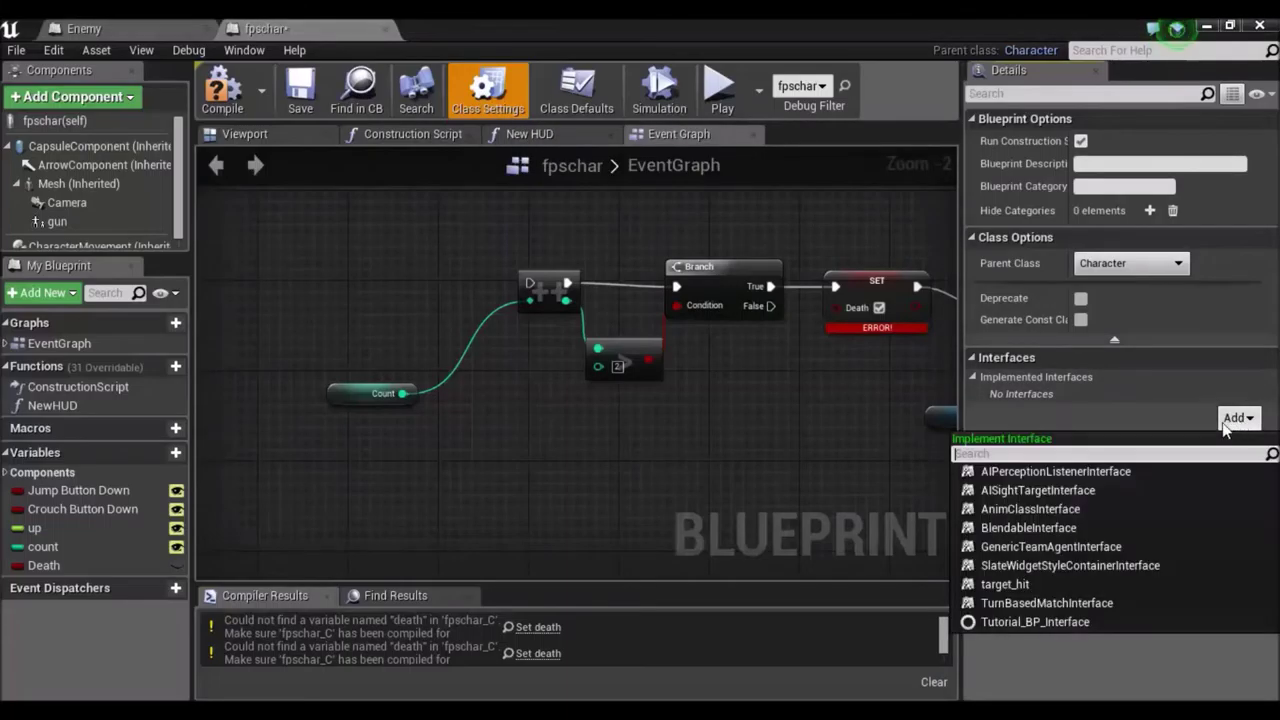
left_click(995, 585)
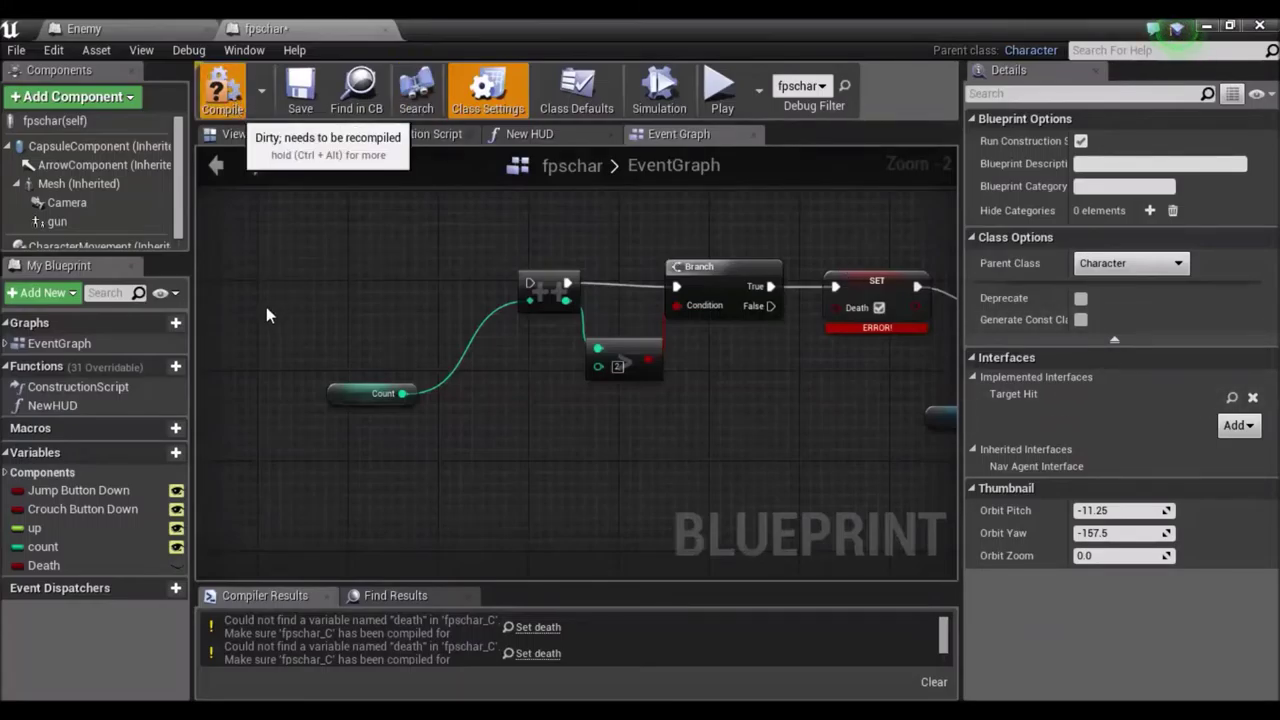
Step: Add an Event Targethit node and connect its execution output to the Count increment node
right_click(320, 295)
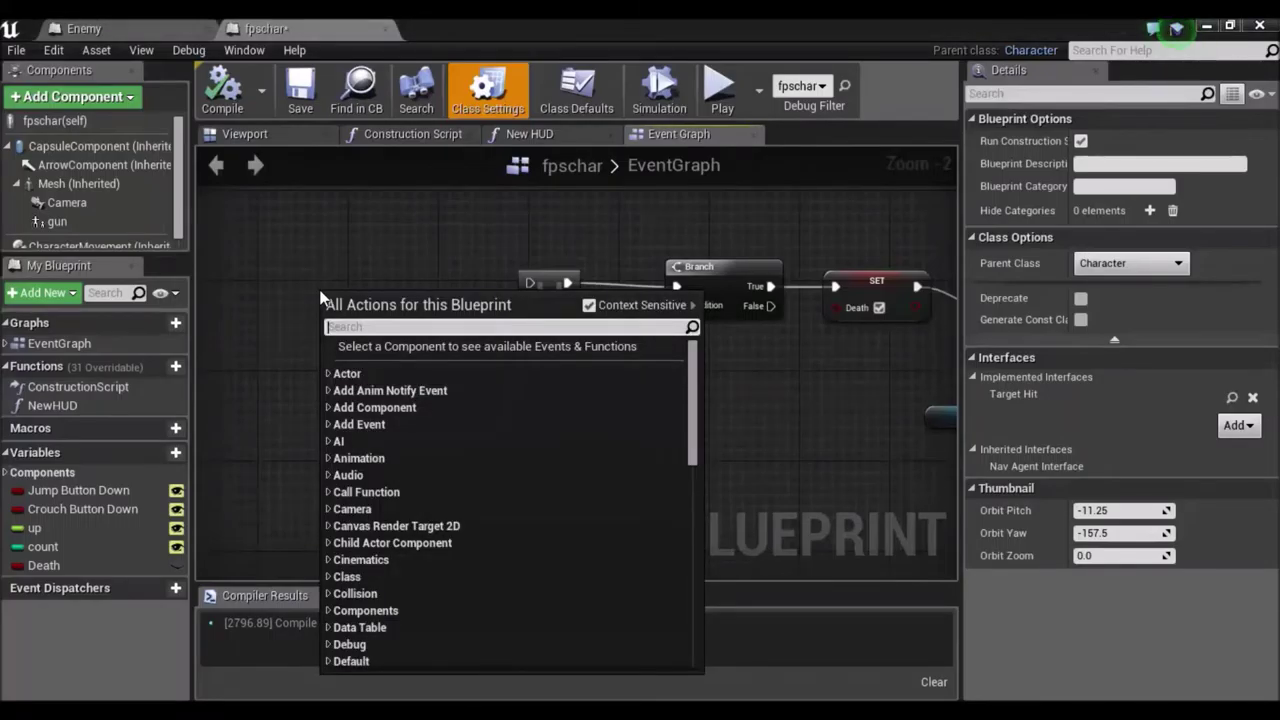
type("event")
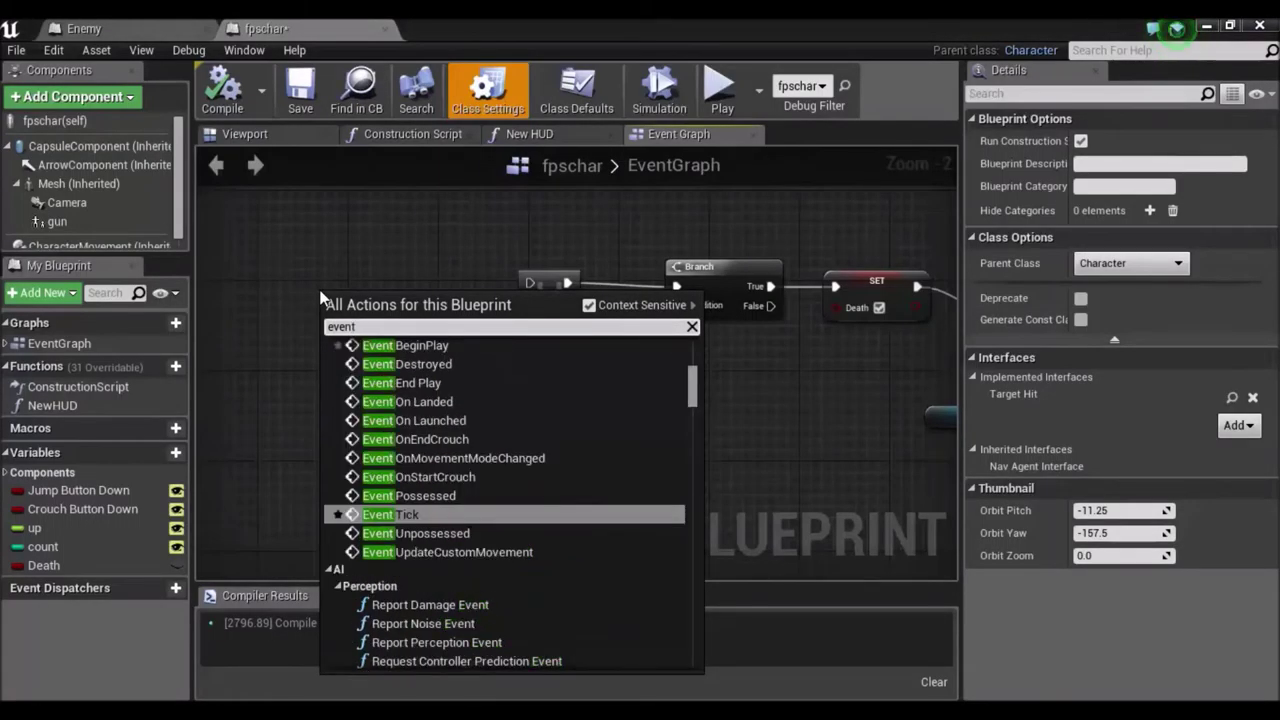
type(" ta")
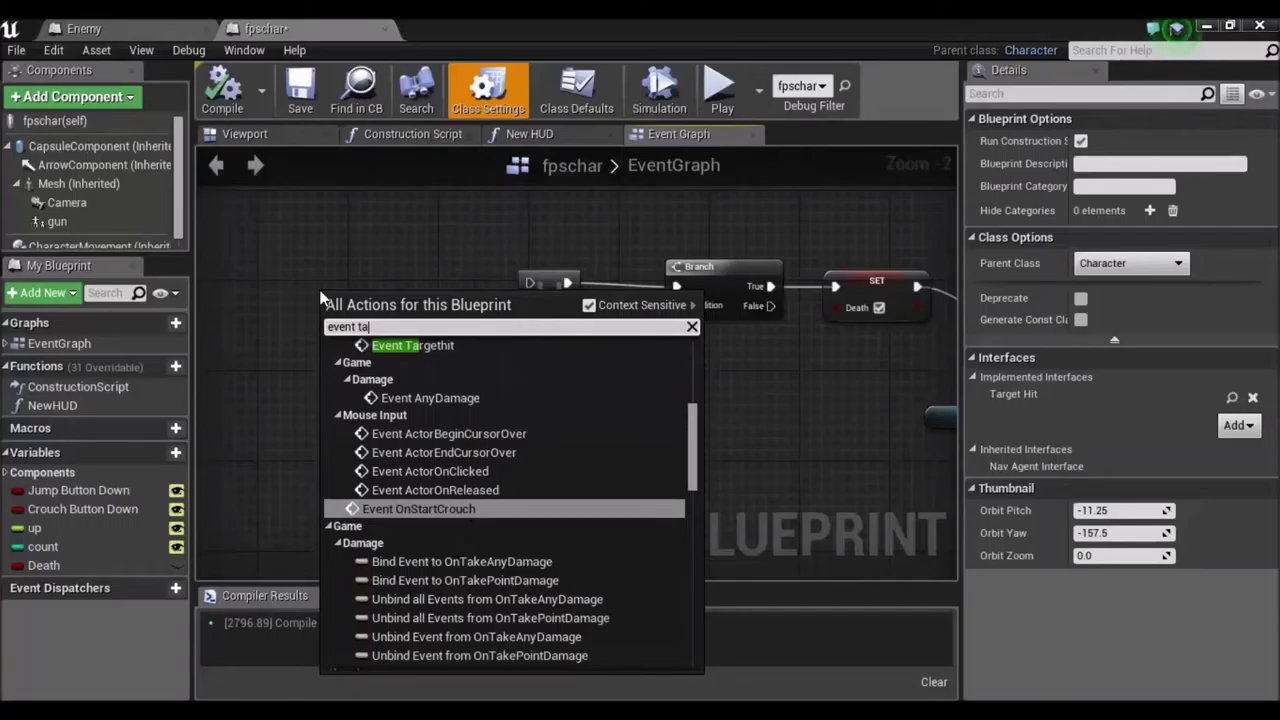
left_click(452, 345)
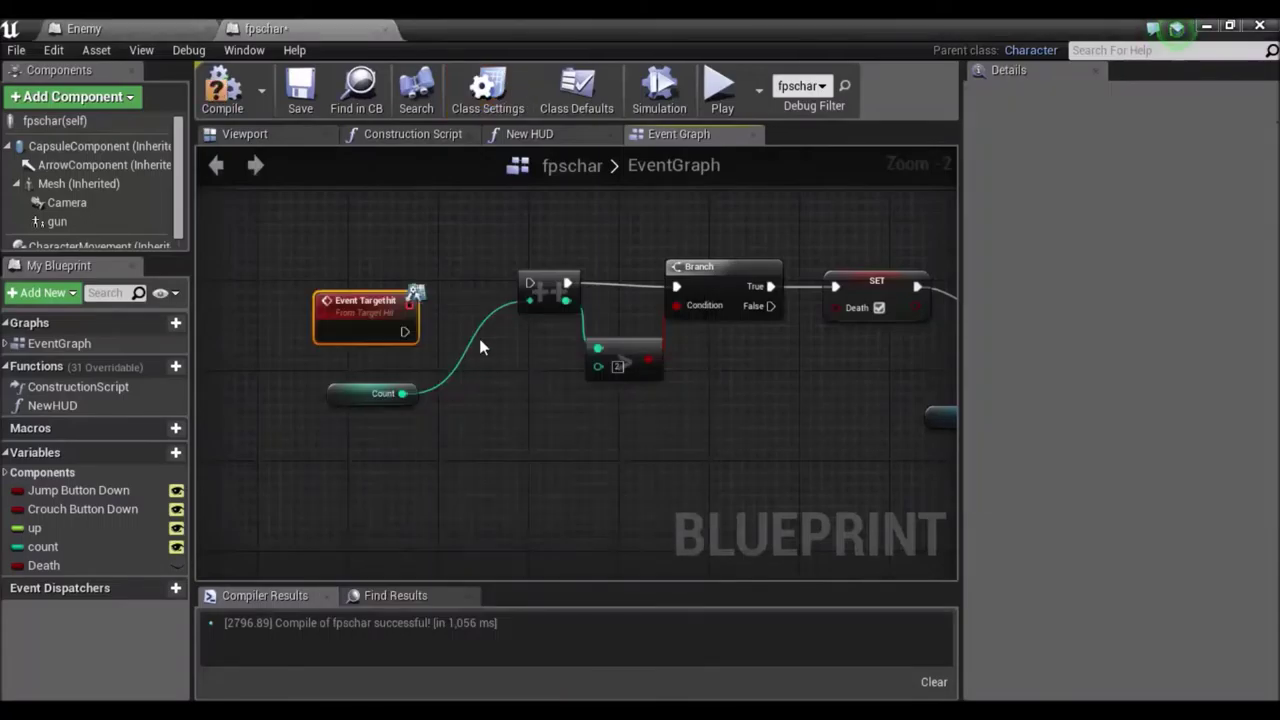
left_click_drag(390, 298, 531, 283)
Step: Move the Delay node closer to Play Animation and the DestroyActor node closer to the Delay
right_click_drag(803, 403, 305, 340)
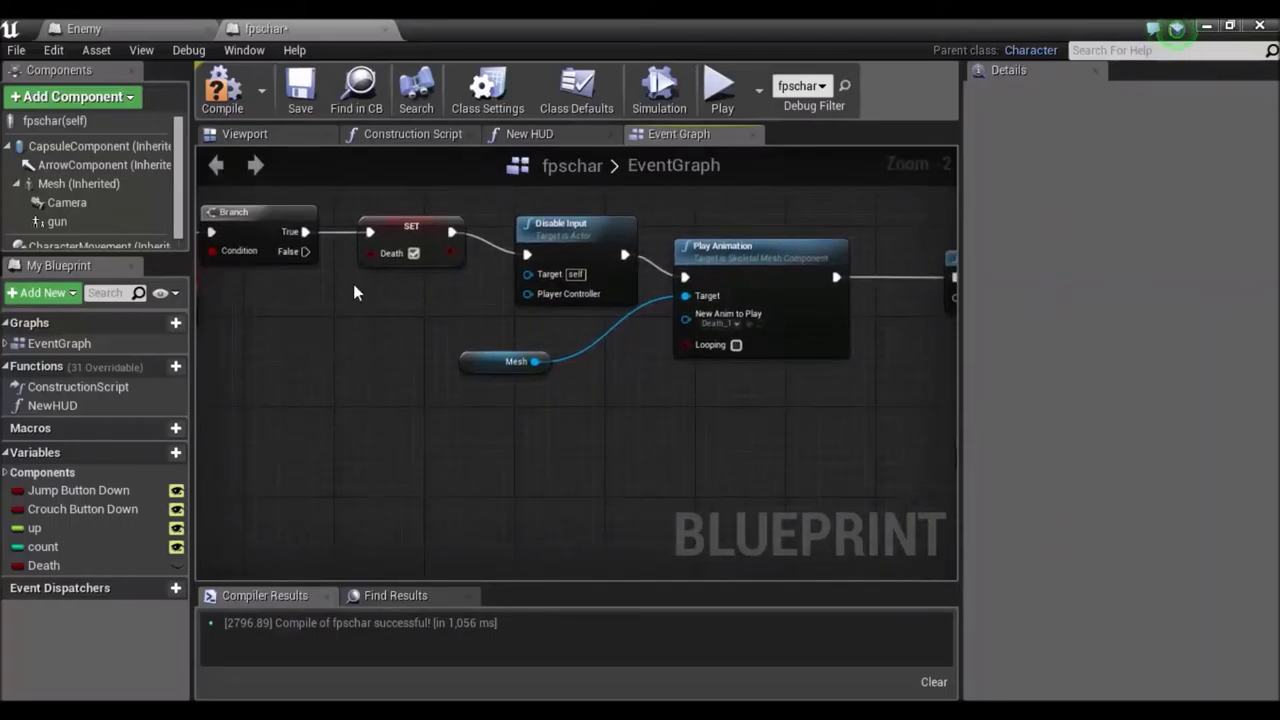
right_click_drag(680, 417, 362, 315)
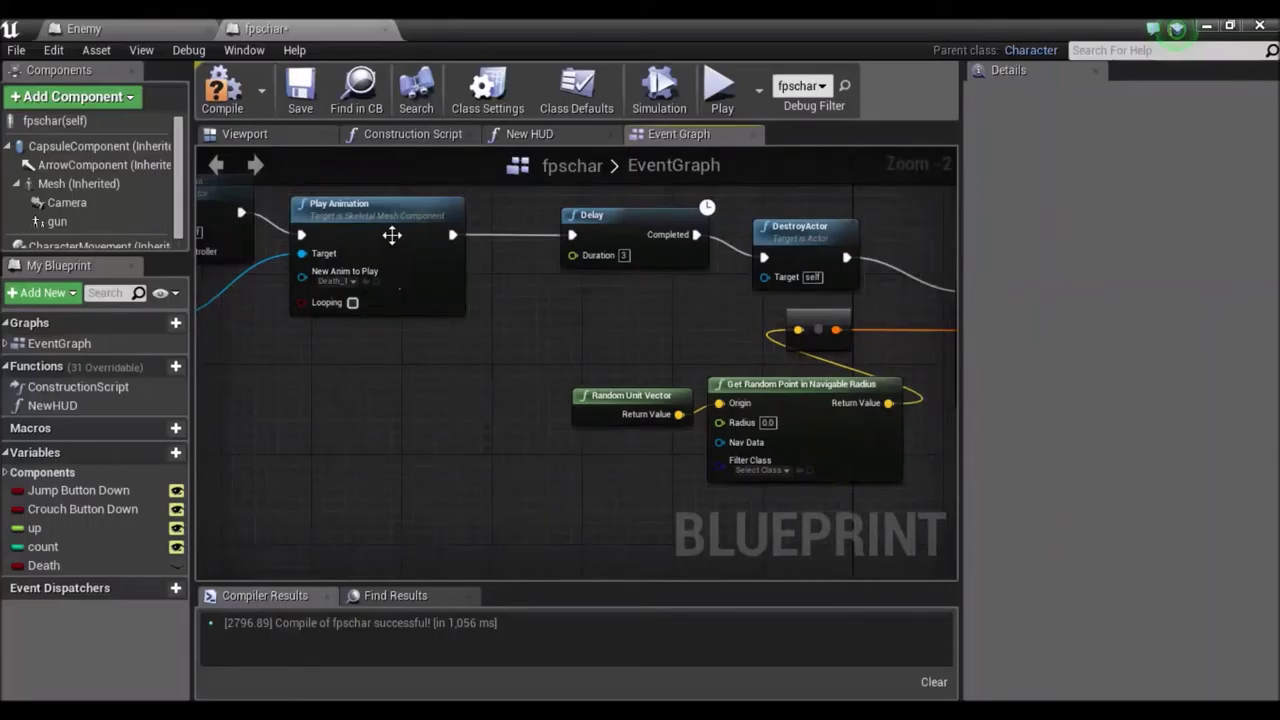
right_click_drag(537, 330, 426, 357)
left_click_drag(498, 247, 432, 248)
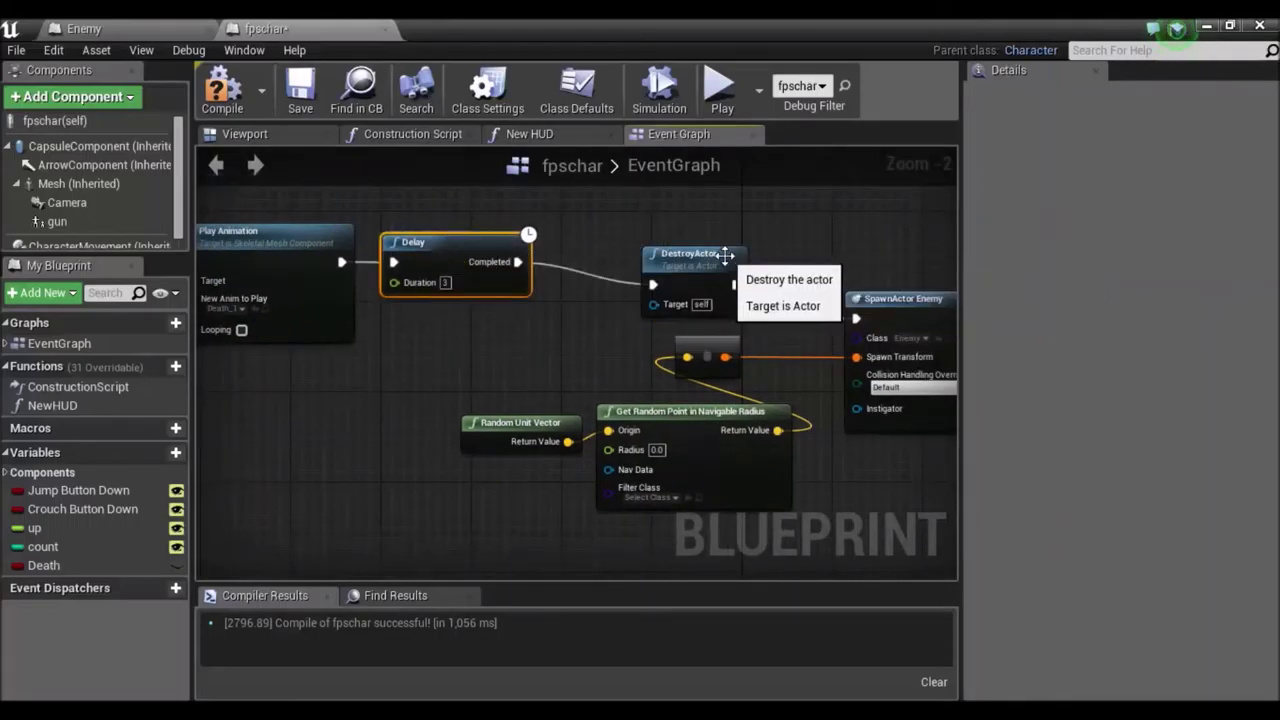
right_click_drag(786, 261, 652, 237)
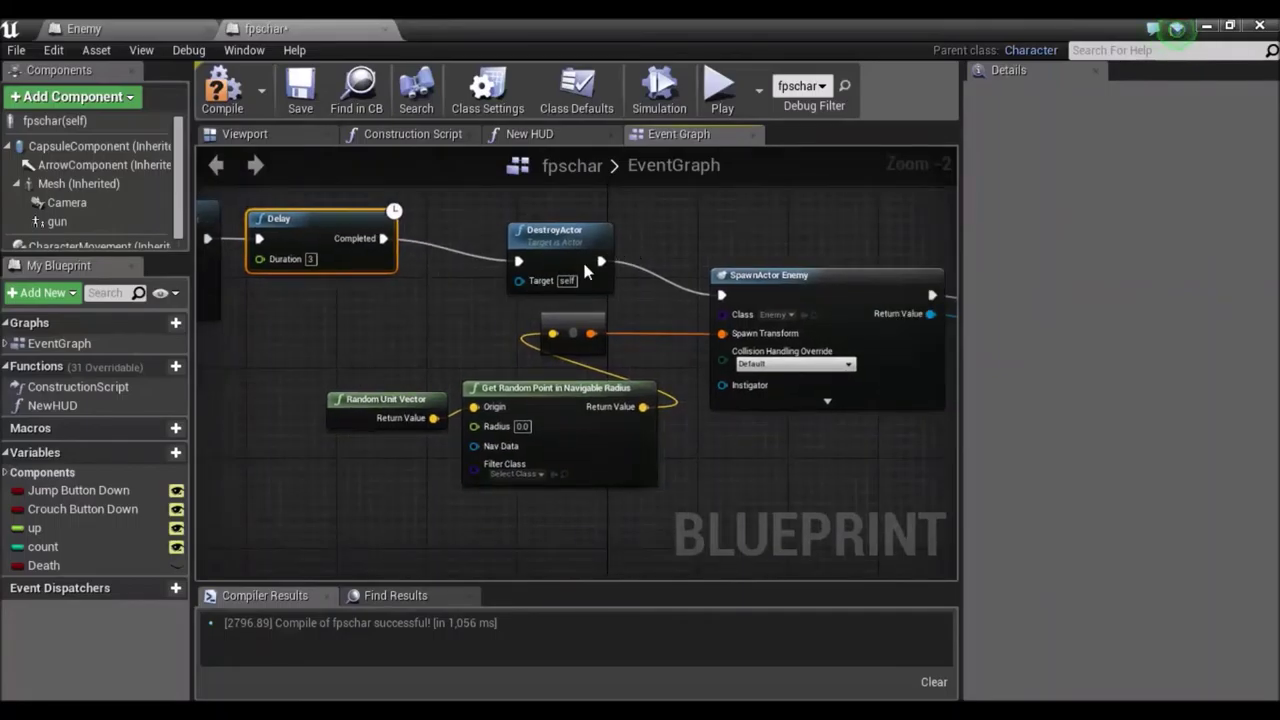
scroll(598, 245, "down", 1)
left_click_drag(563, 237, 509, 225)
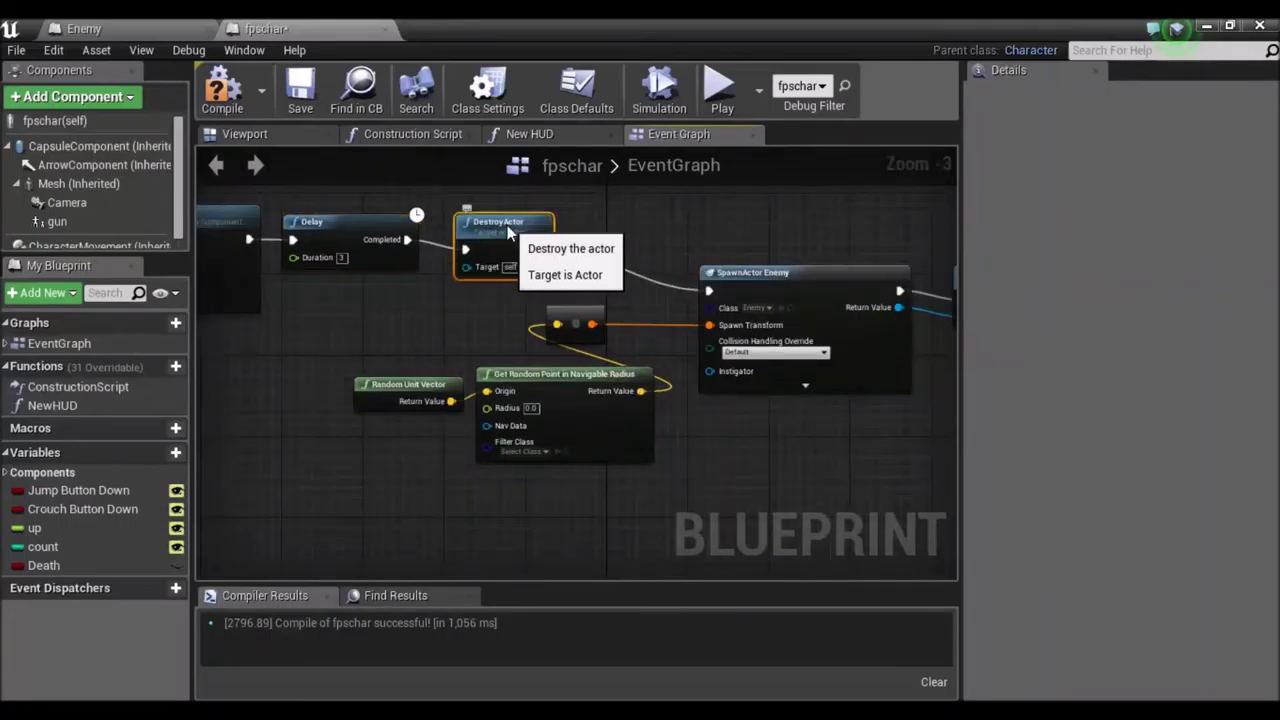
Step: Delete the random location, SpawnActor Enemy, Spawn Default Controller and Set Death nodes that follow DestroyActor in fpschar
right_click_drag(669, 224, 516, 186)
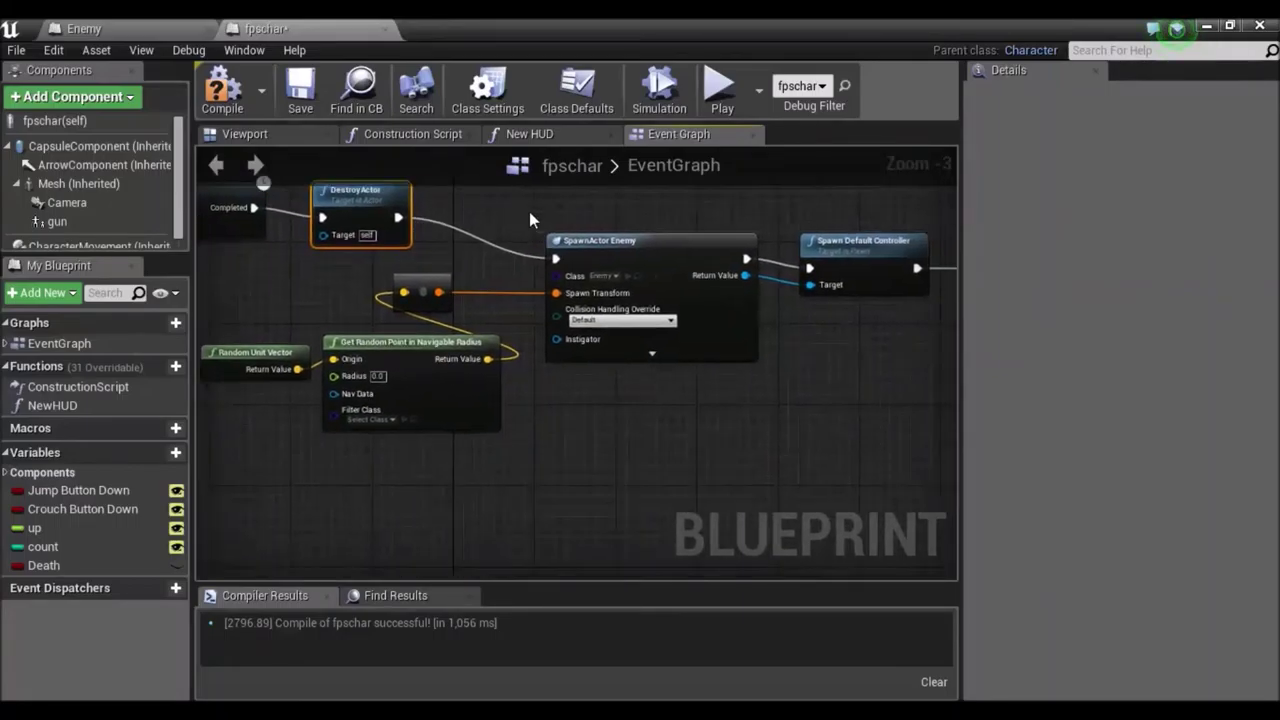
scroll(560, 412, "down", 1)
left_click_drag(345, 297, 886, 493)
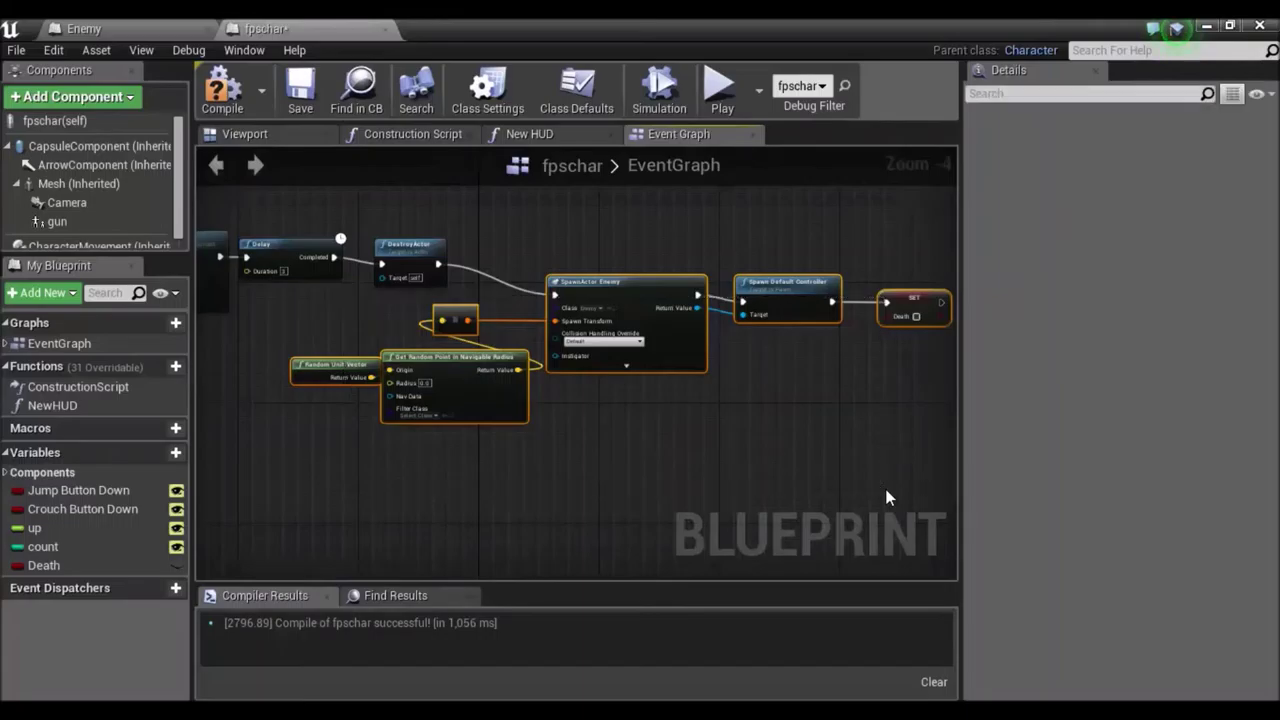
key("Delete")
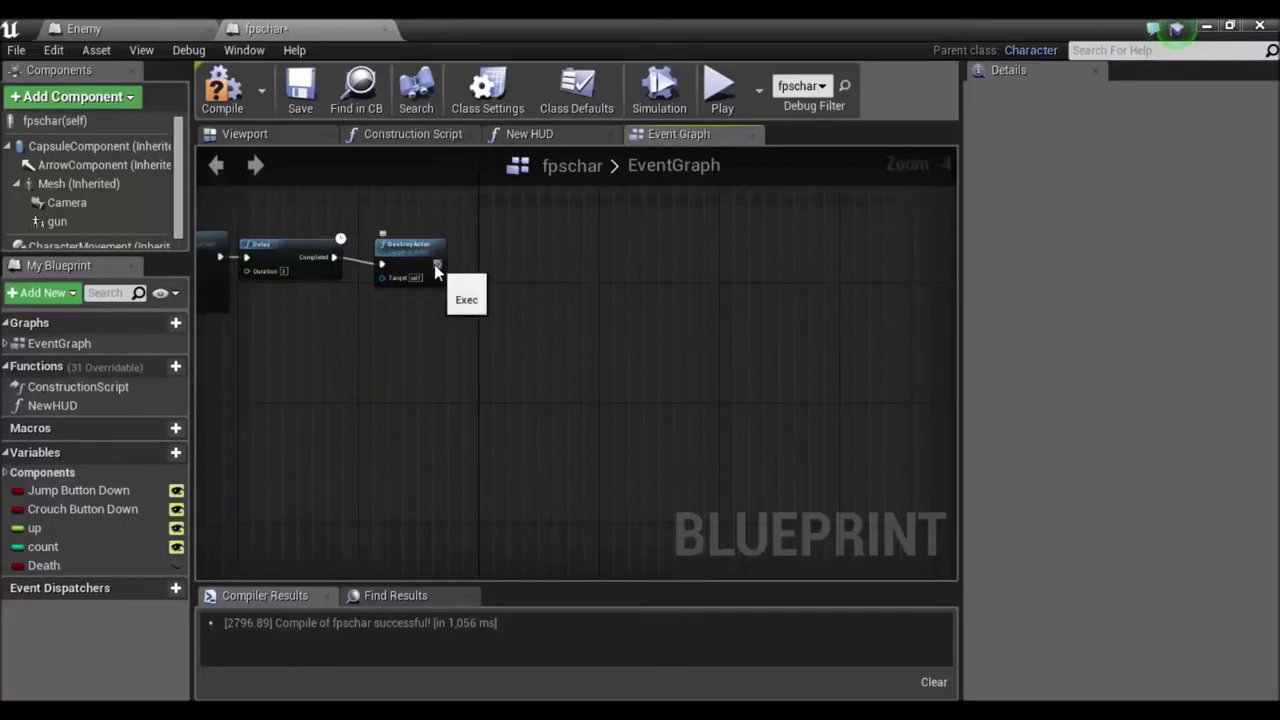
Step: Add an Open Level node connected to DestroyActor's execution output
left_click_drag(437, 264, 506, 270)
type("open")
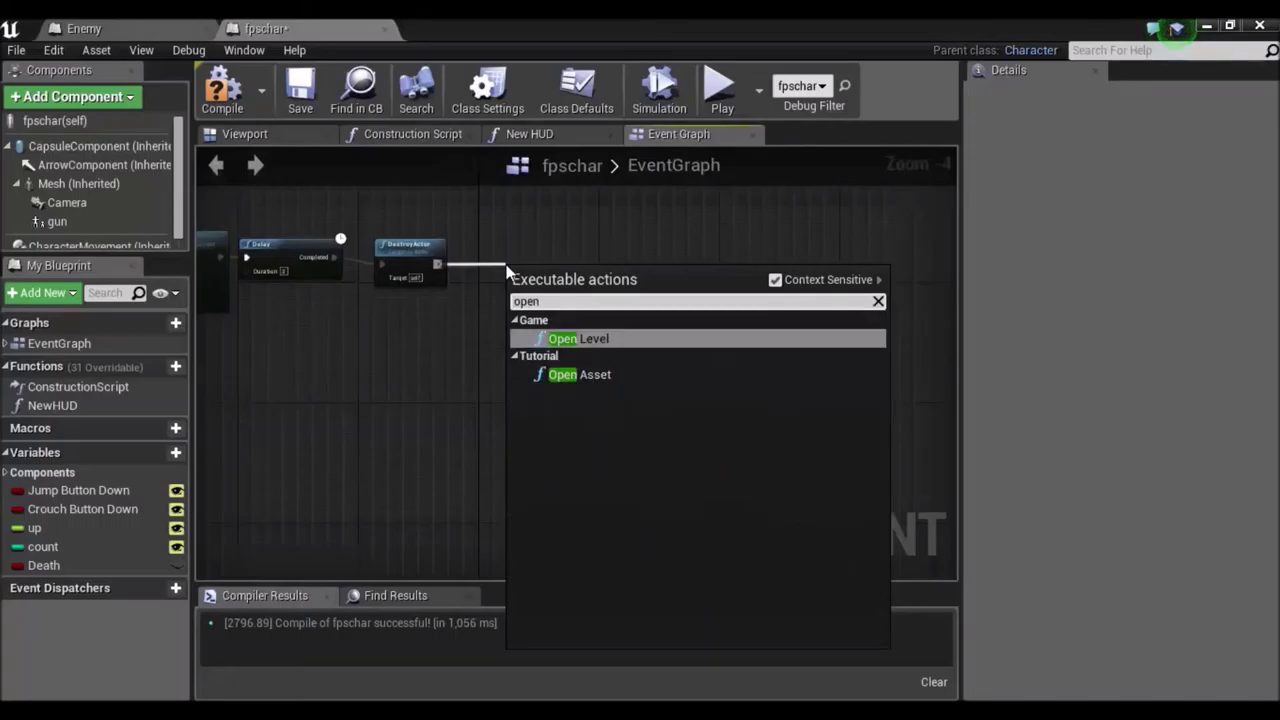
key("Return")
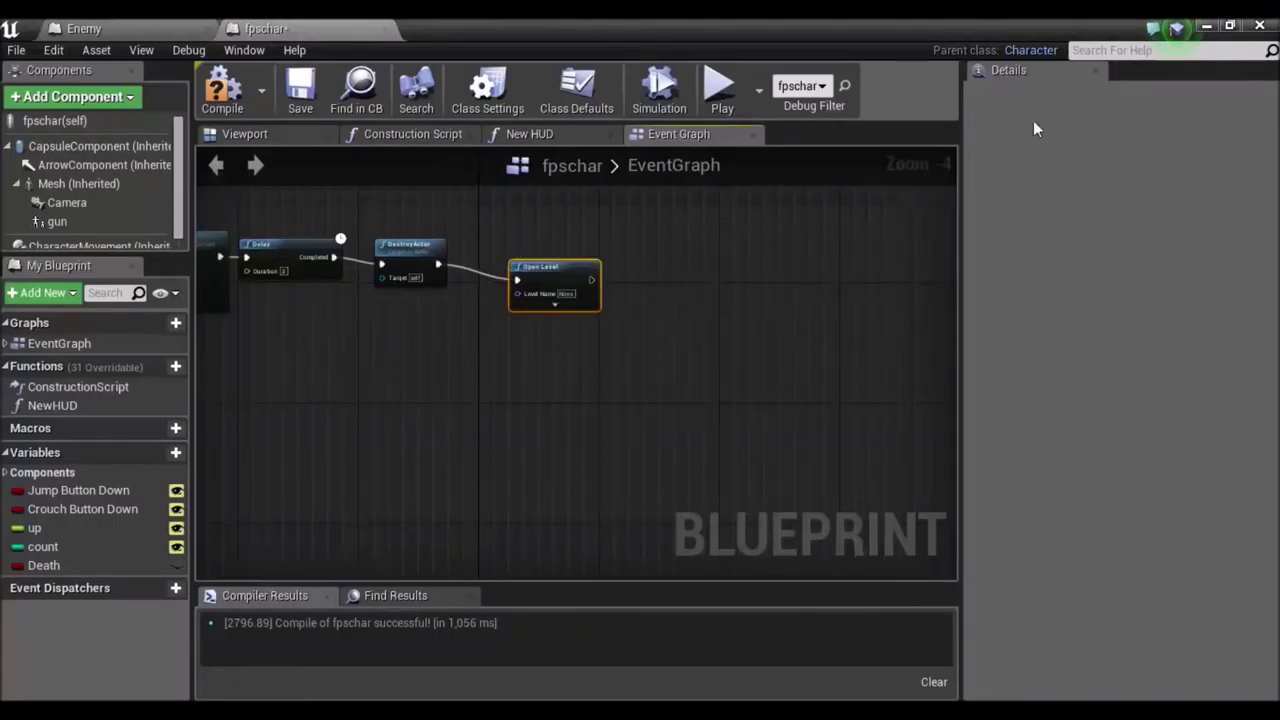
Step: Copy the name of the FirstPersonExampleMap level asset from the FirstPersonBP Maps folder in the level editor
scroll(632, 300, "up", 2)
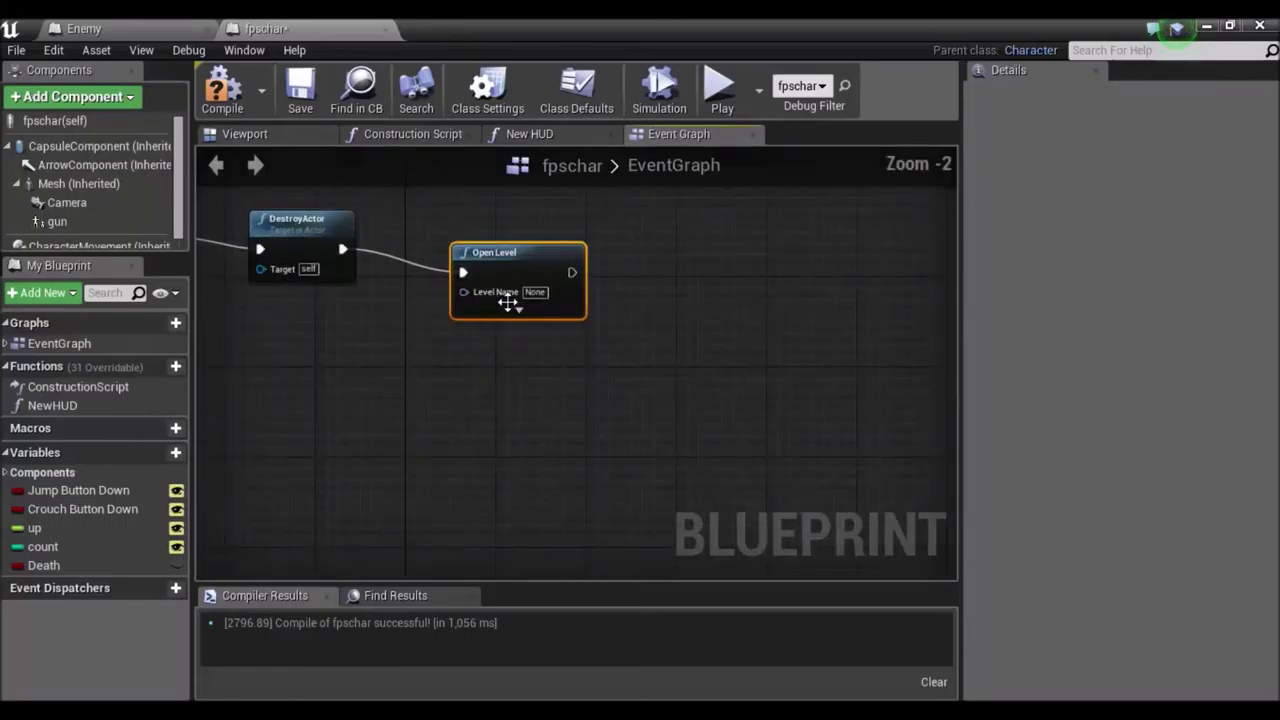
left_click(1210, 27)
left_click(73, 651)
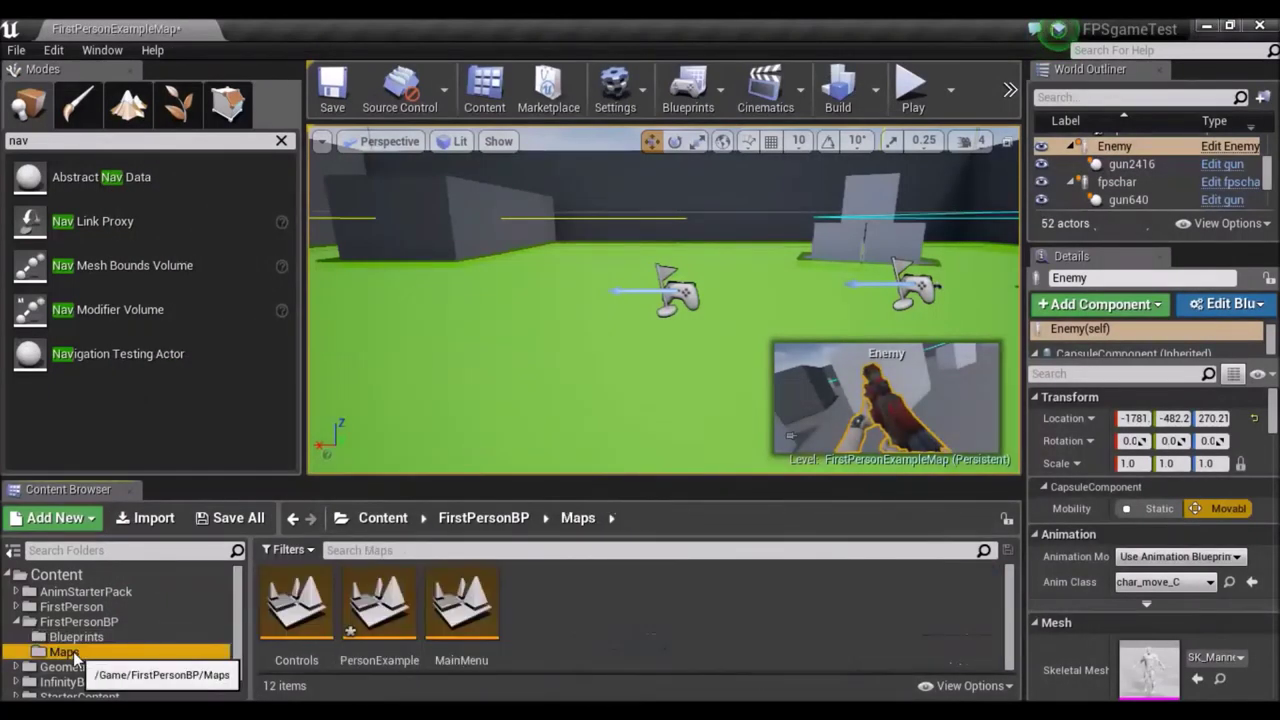
left_click(376, 660)
left_click(377, 659)
key("ctrl+c")
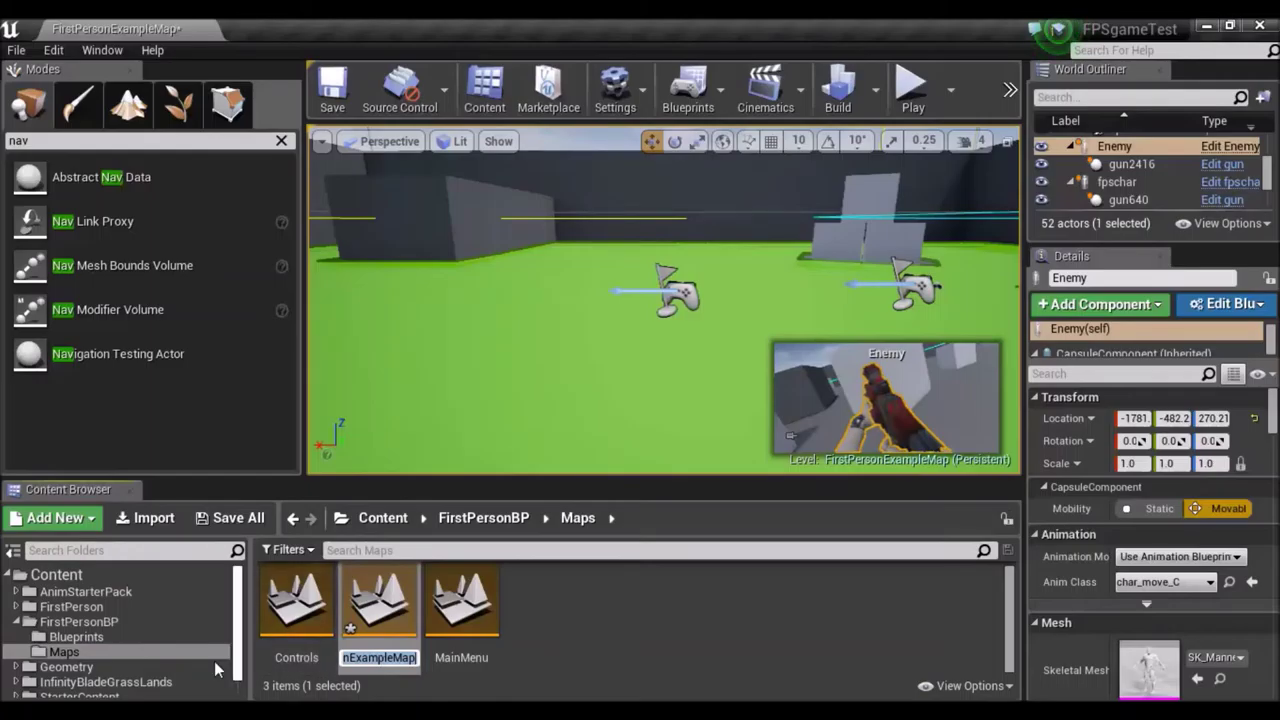
Step: Return to the fpschar blueprint, set Open Level's Level Name to FirstPersonExampleMap, and compile and save the blueprint
left_click(80, 636)
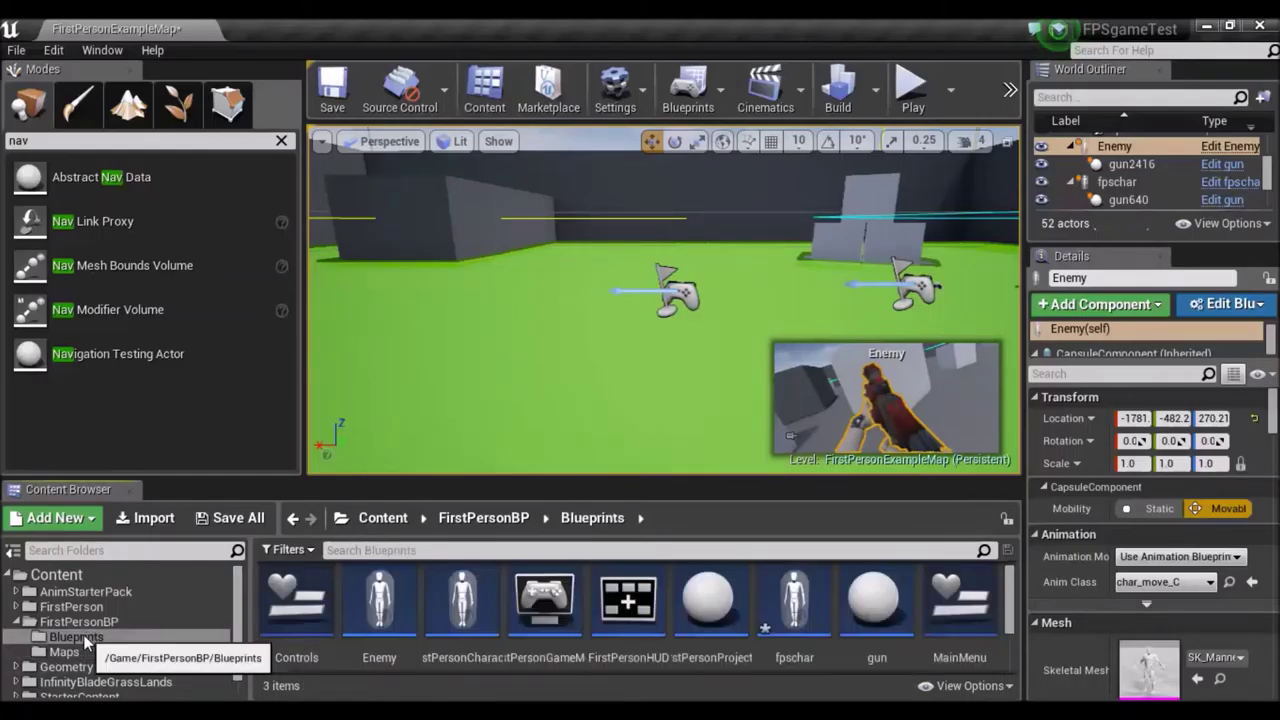
double_click(805, 596)
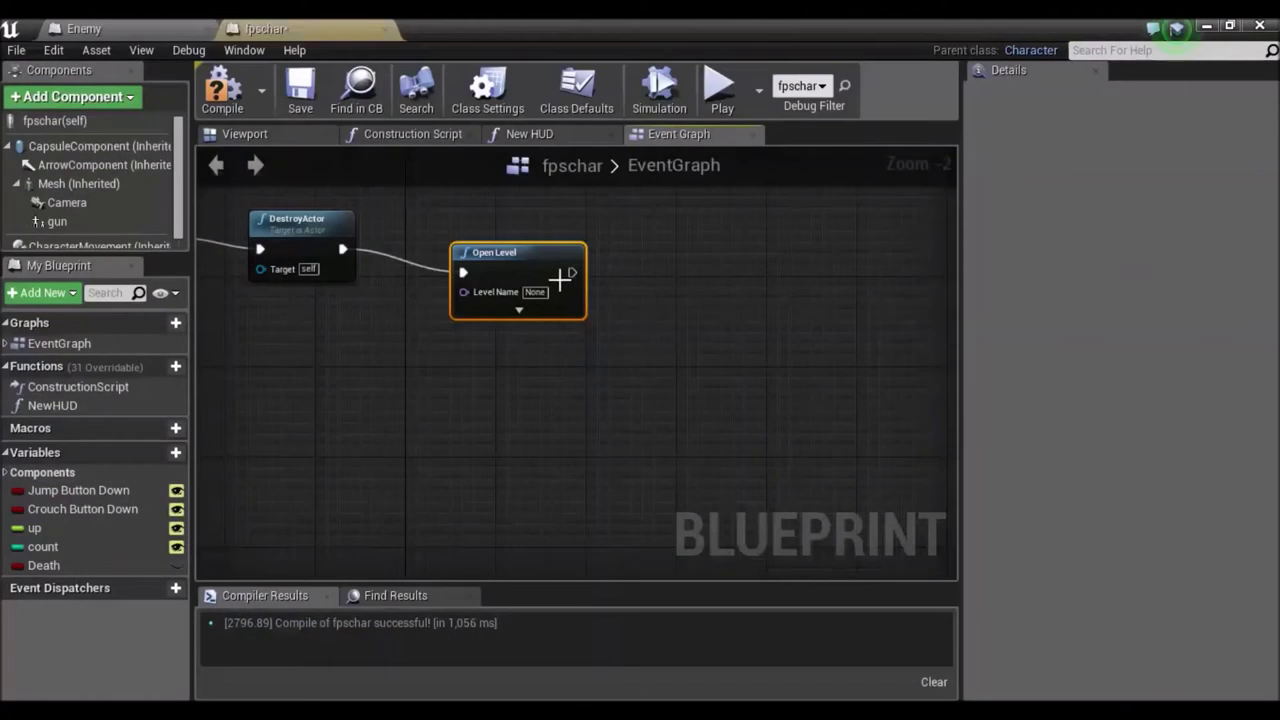
left_click(536, 292)
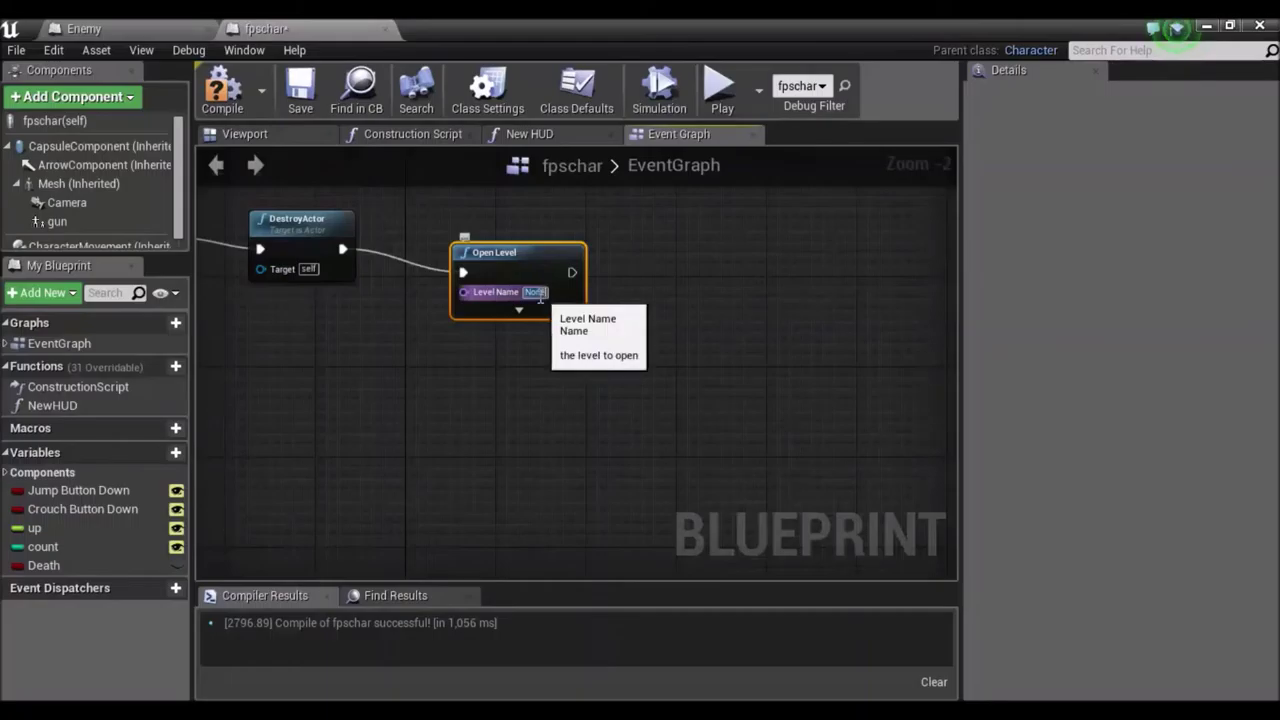
key("ctrl+v")
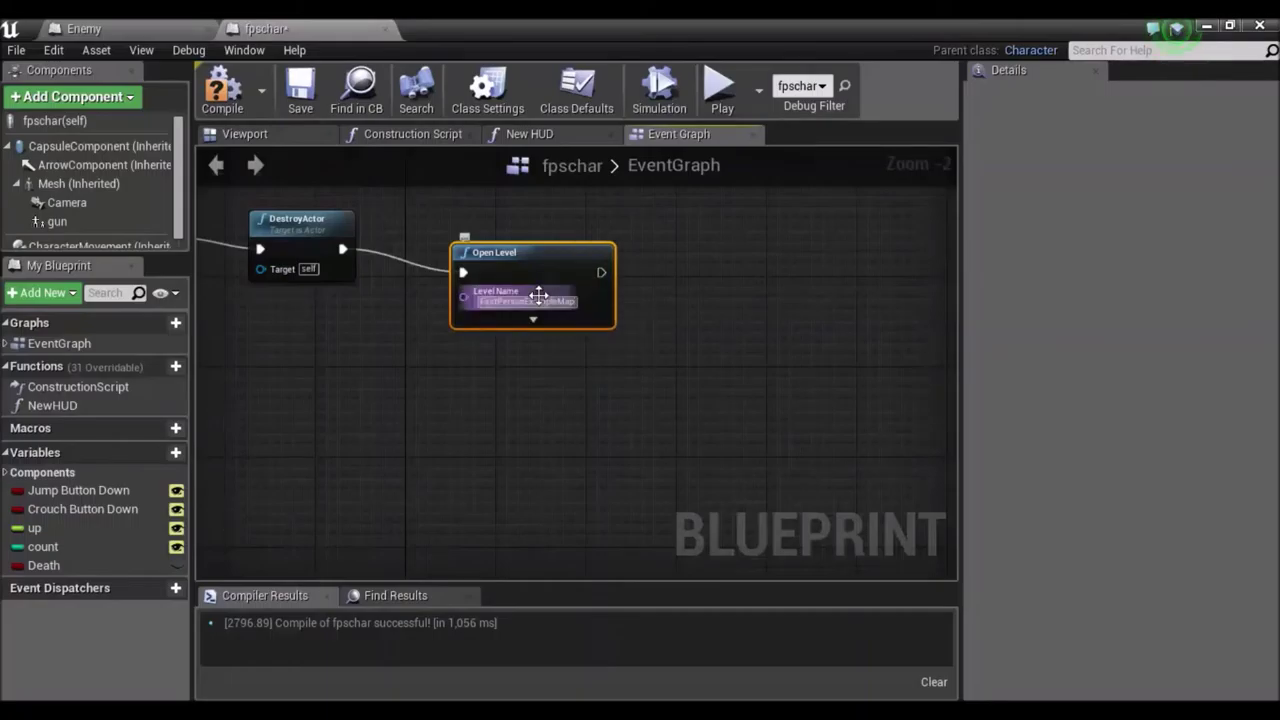
left_click(622, 376)
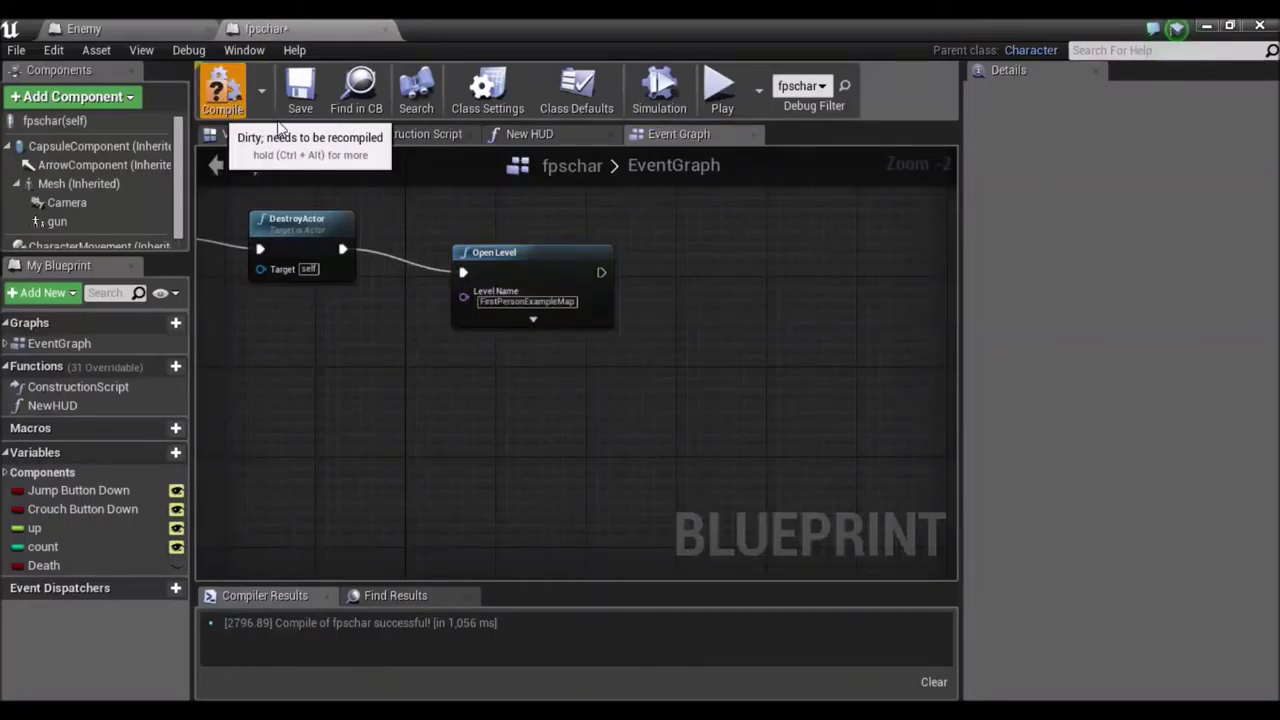
left_click(222, 90)
left_click(300, 90)
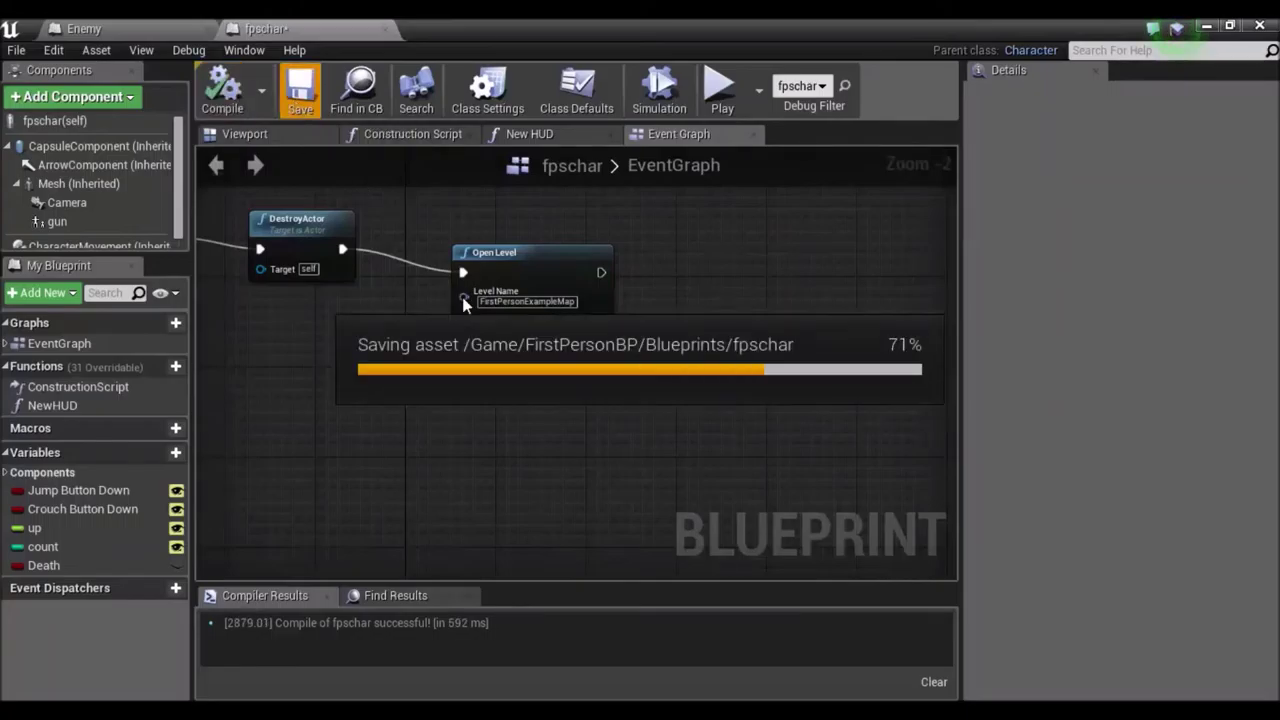
Step: Move the Open Level node closer to DestroyActor and postpone the pending autosave
right_click_drag(412, 373, 614, 414)
left_click(678, 290)
left_click_drag(678, 290, 656, 279)
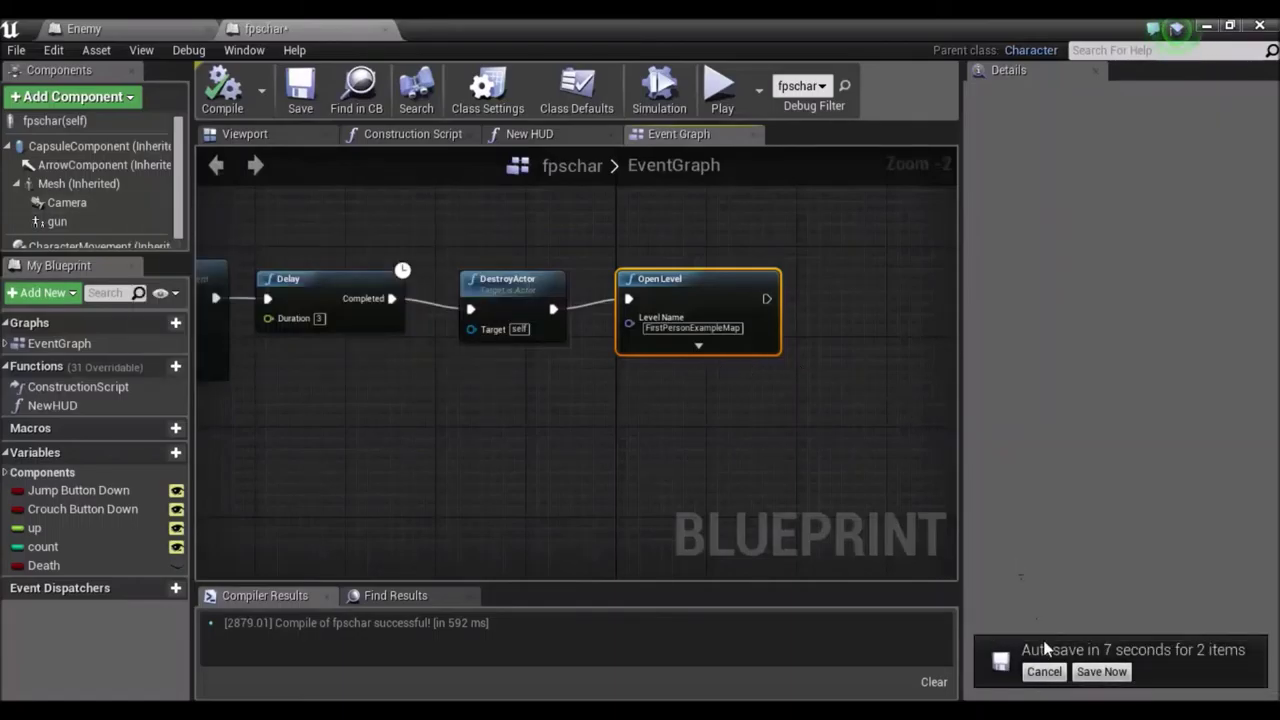
left_click(1044, 672)
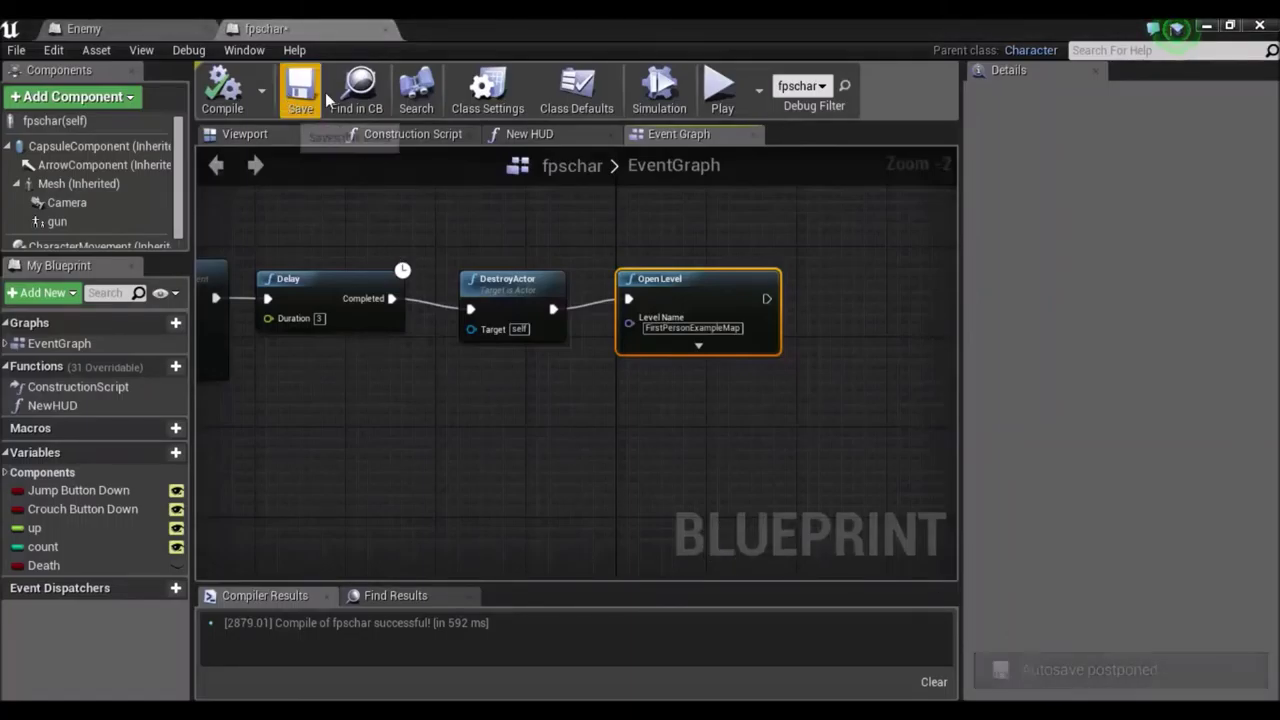
Step: Play the level from the level editor and let the enemy shoot the player to test the death and level restart
left_click(1207, 26)
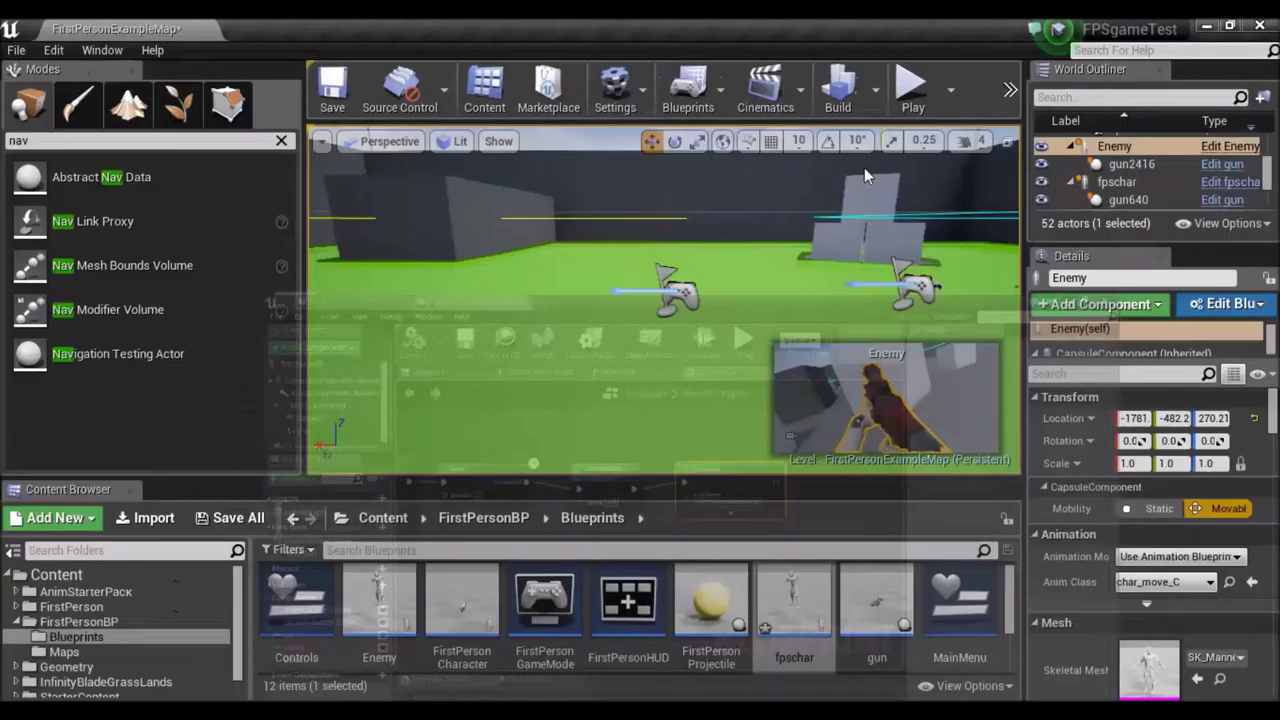
left_click(917, 102)
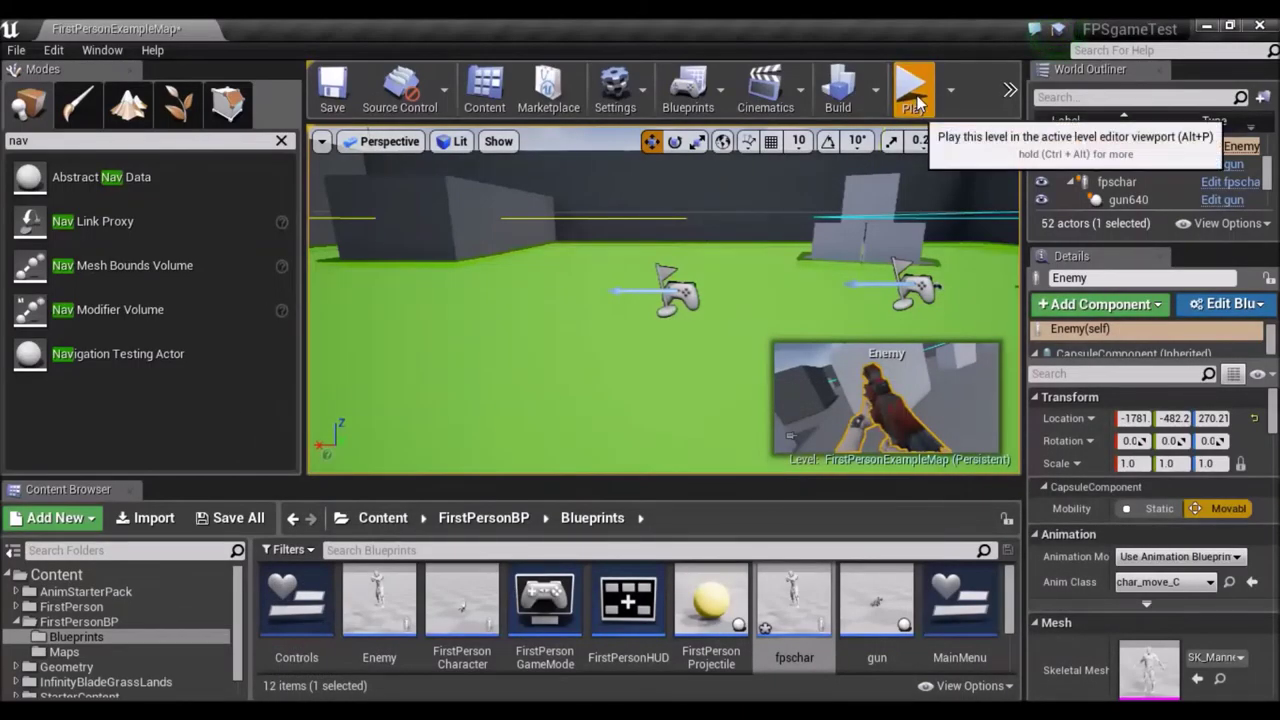
left_click(785, 430)
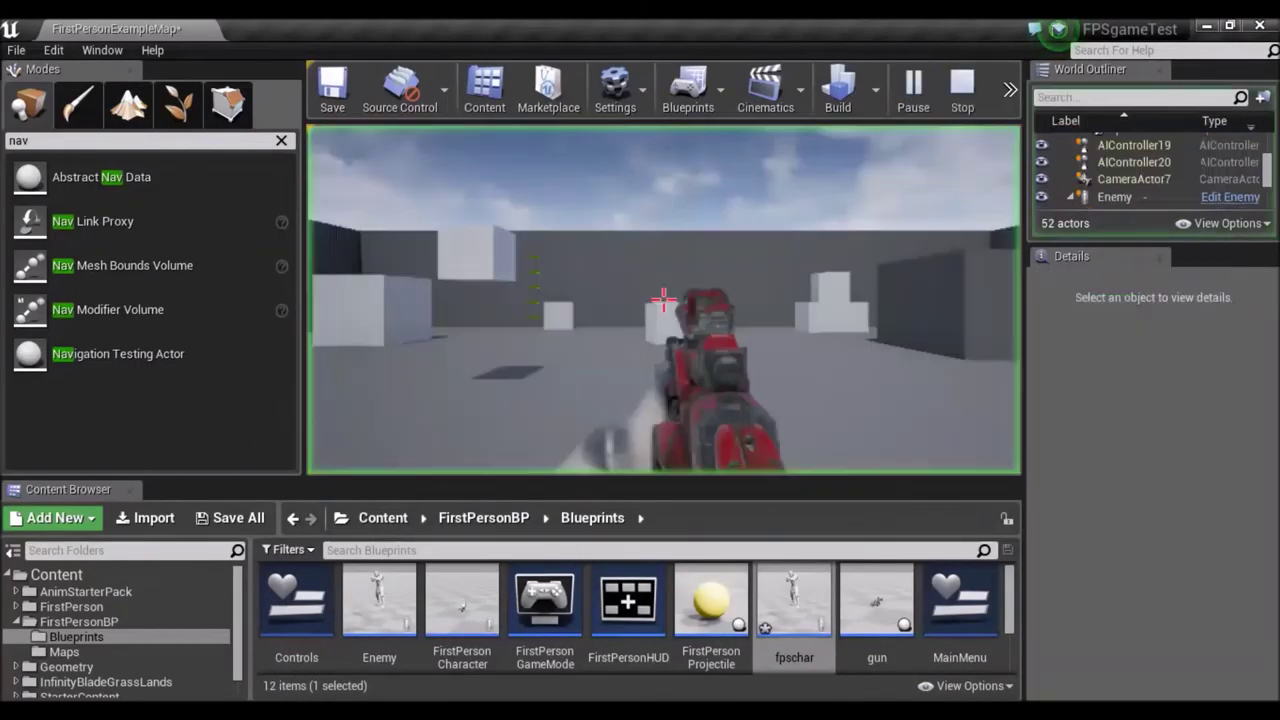
key("w")
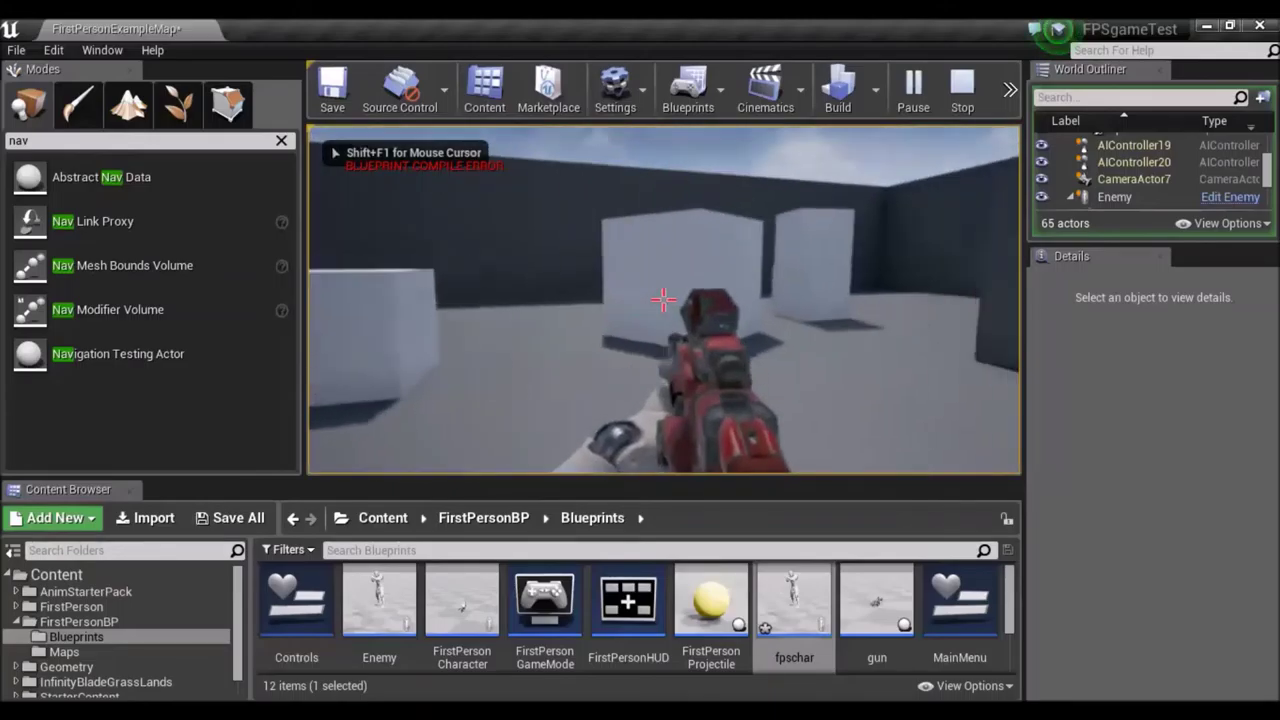
key("s")
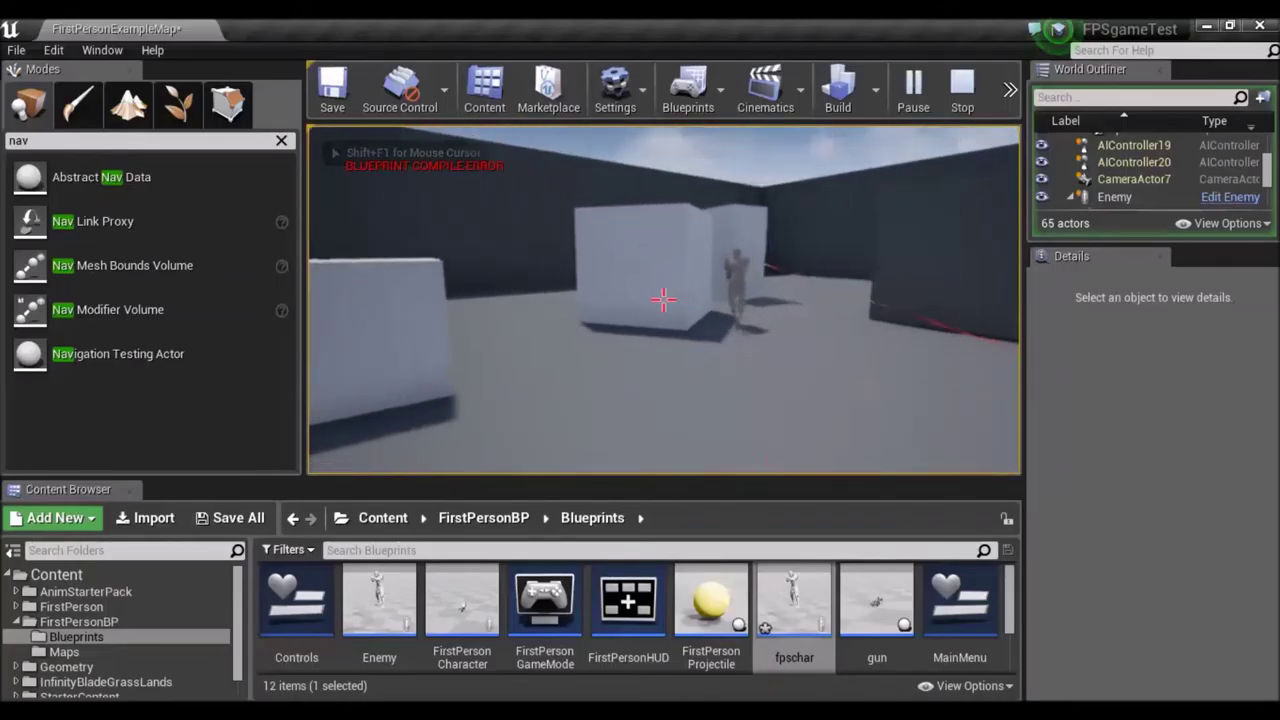
key("s")
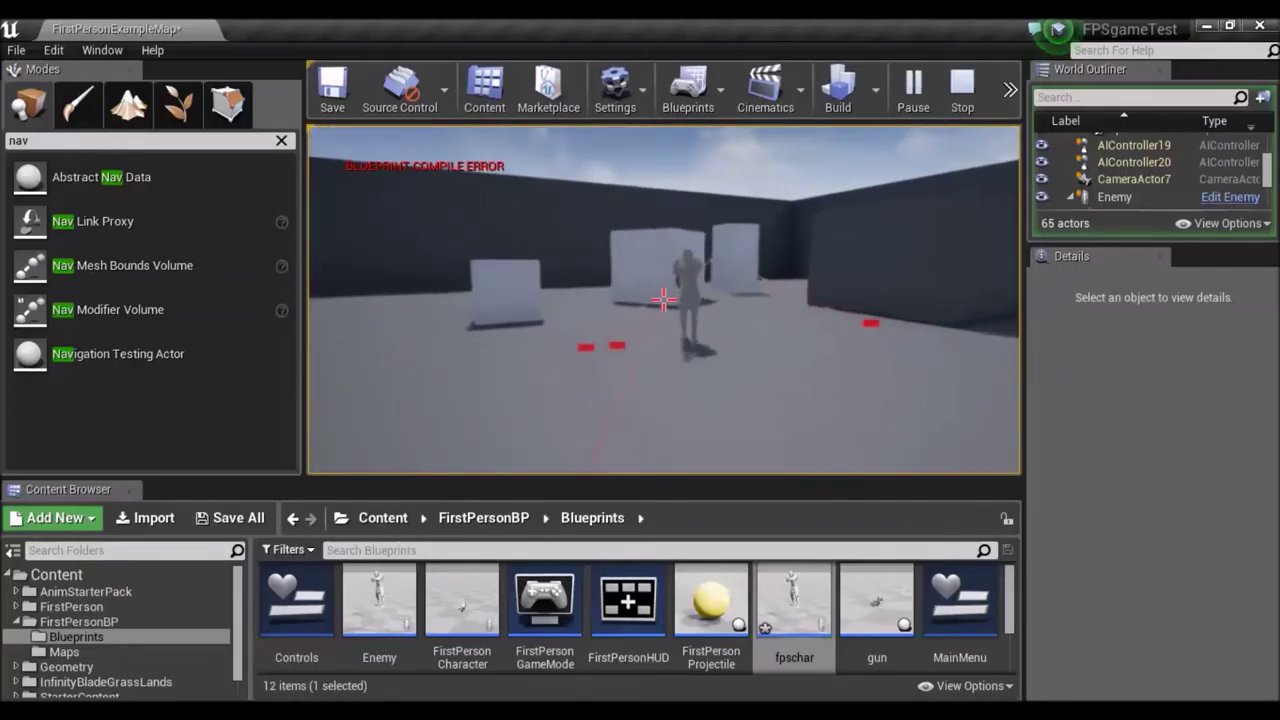
key("s")
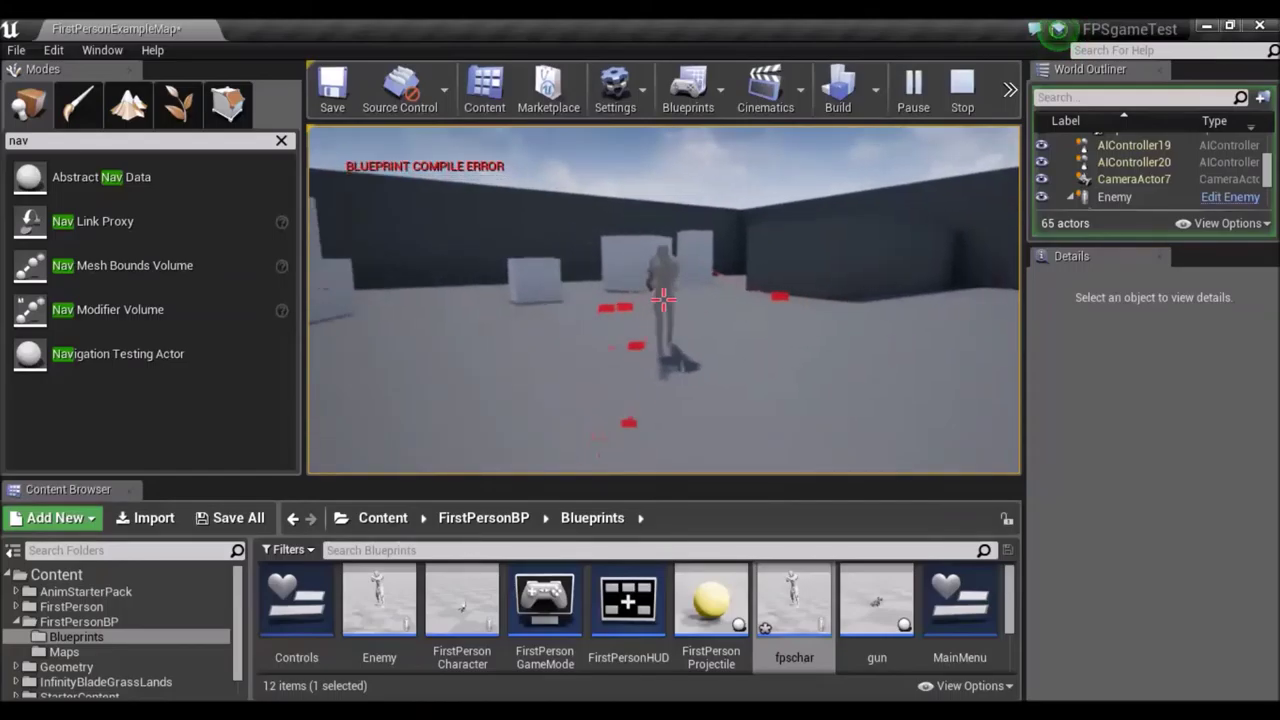
key("s")
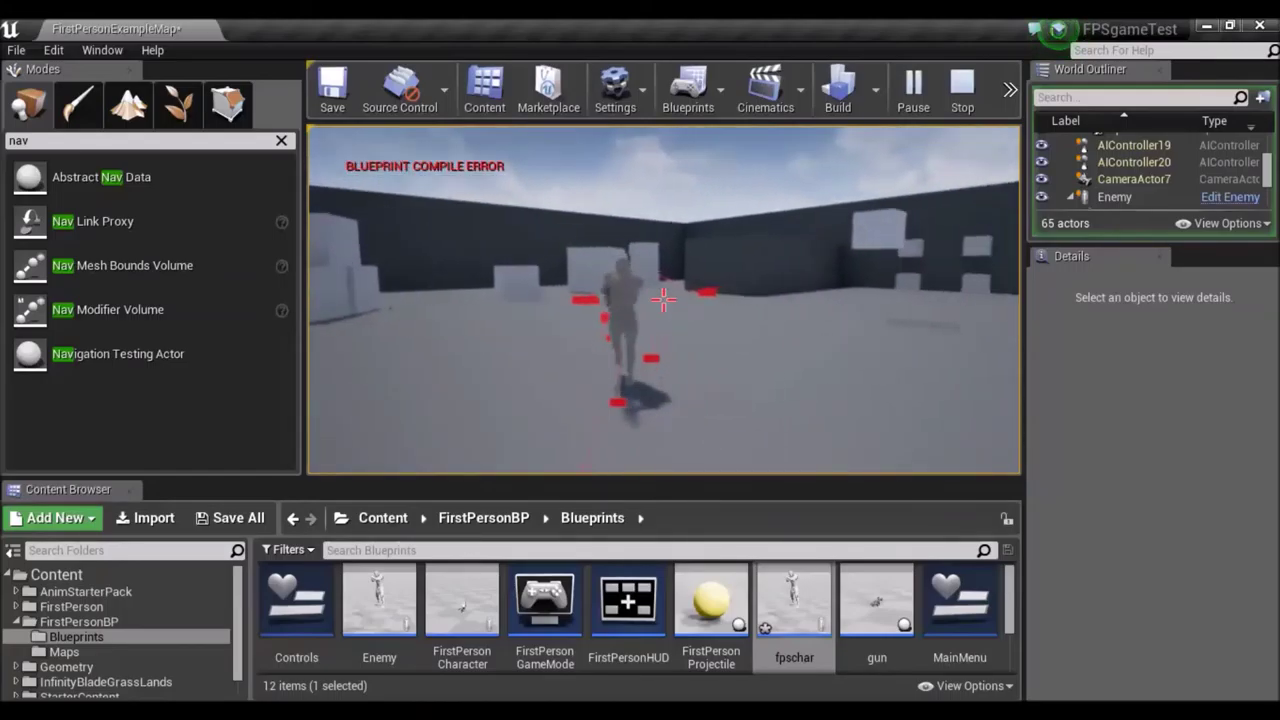
key("s")
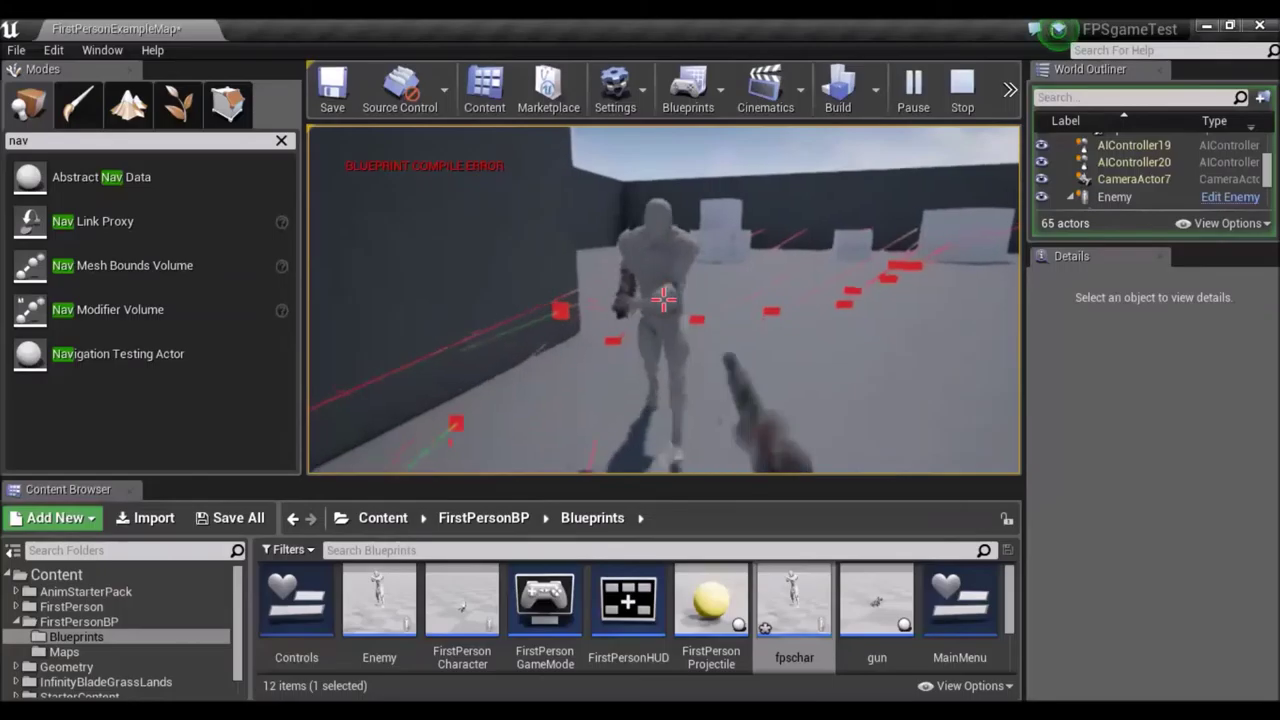
right_click(663, 299)
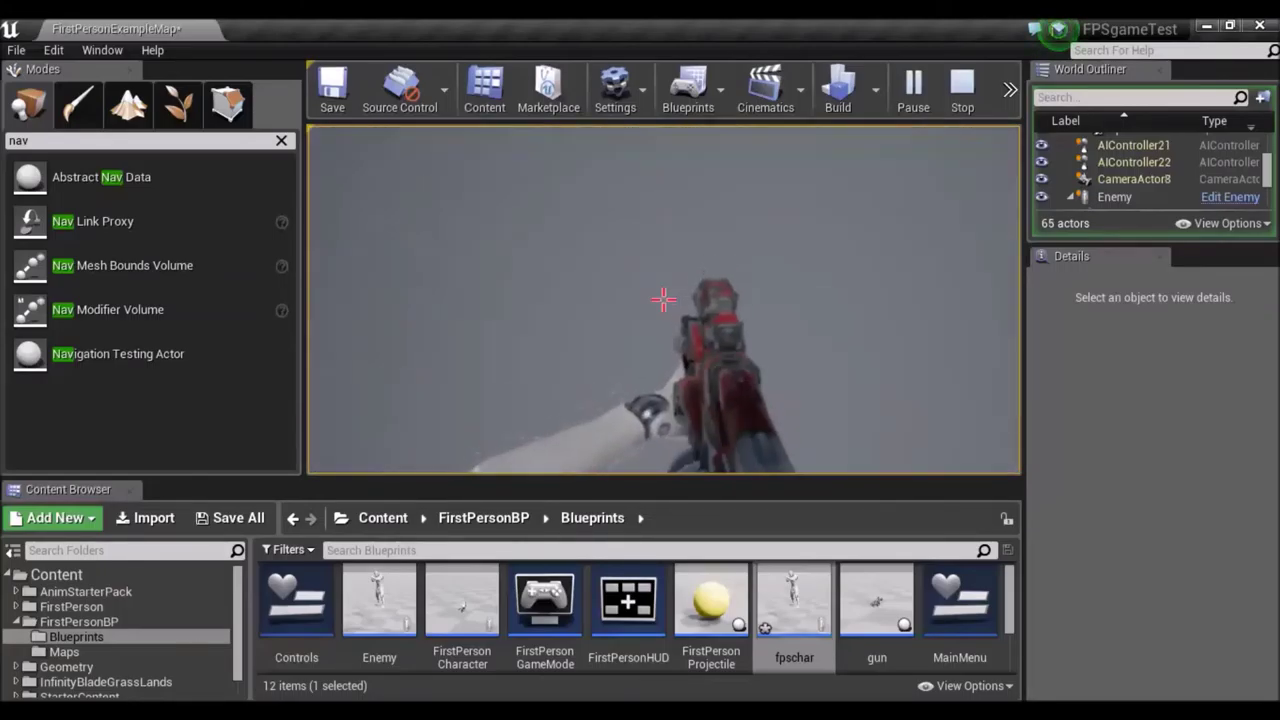
Step: Approach and shoot the enemy in the running game to test its death animation and respawn
key("w")
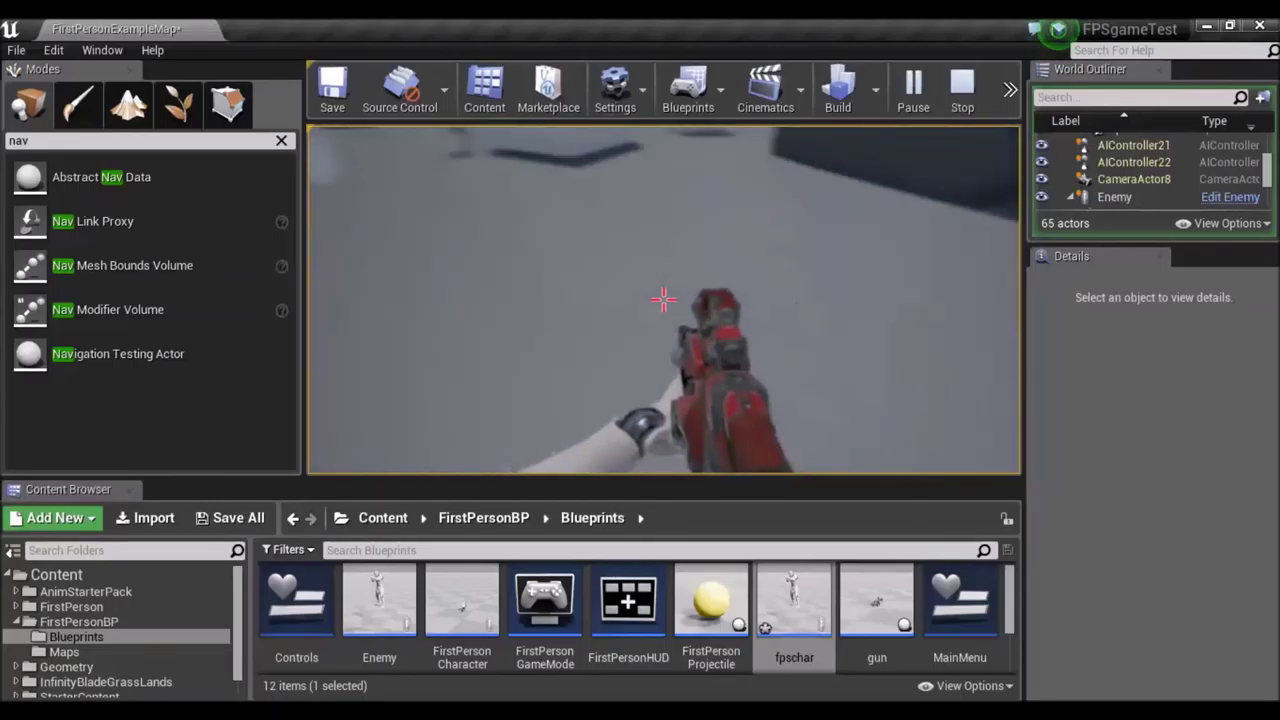
key("w")
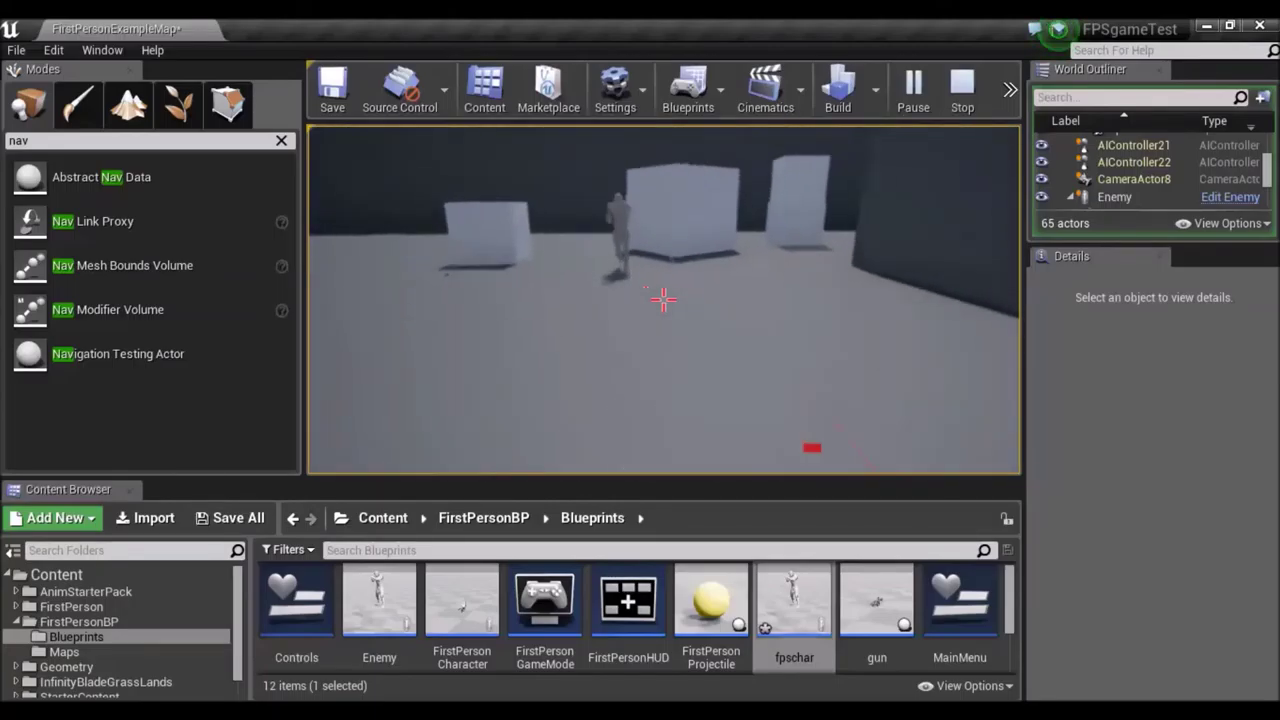
key("s")
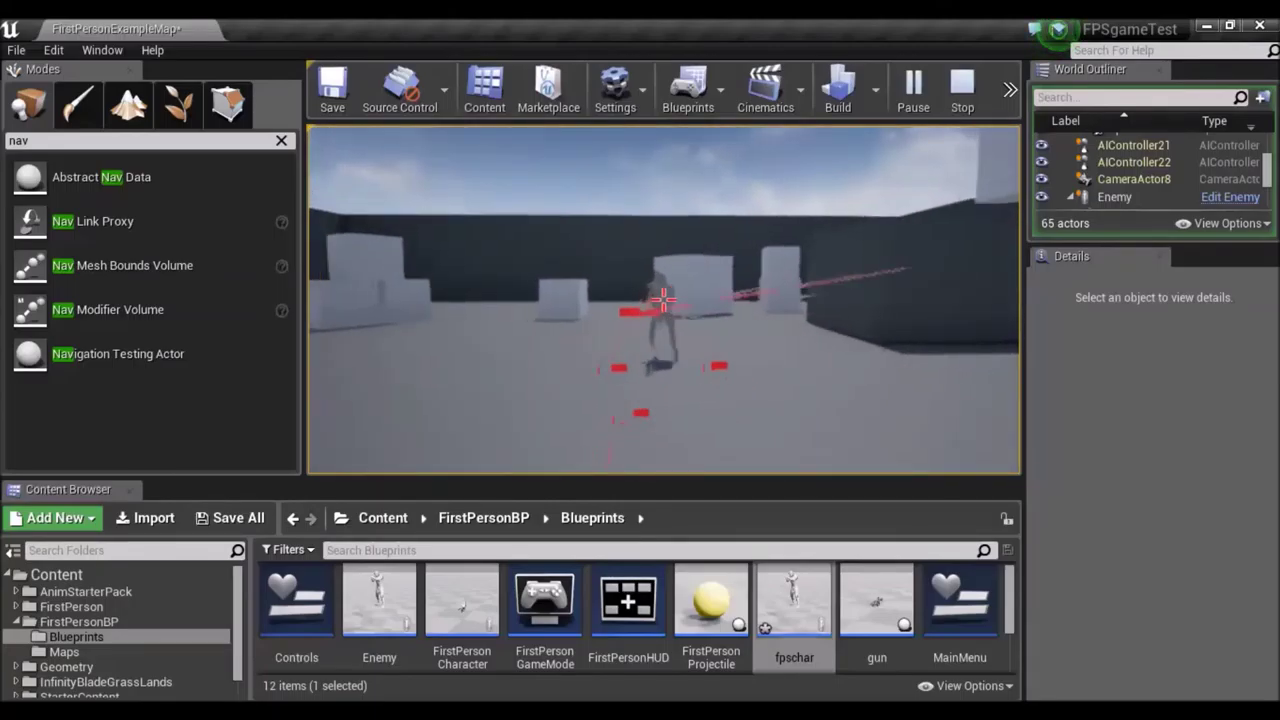
left_click(663, 300)
key("a")
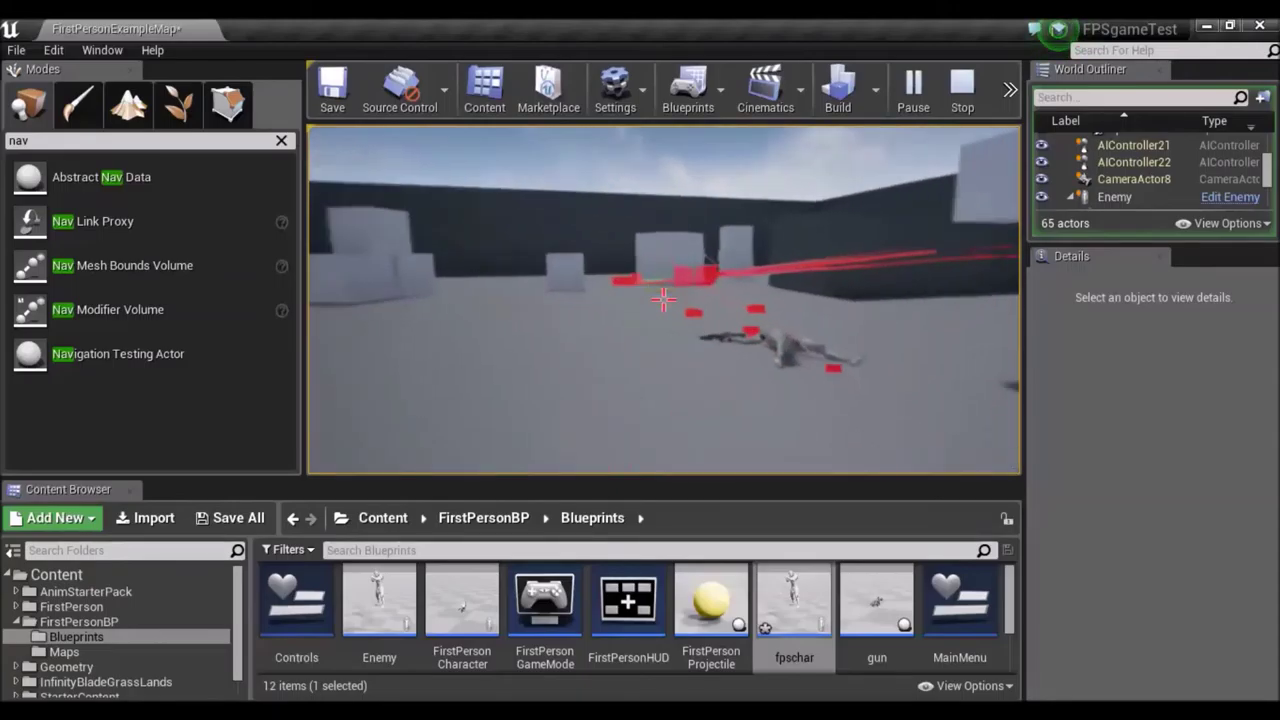
key("a")
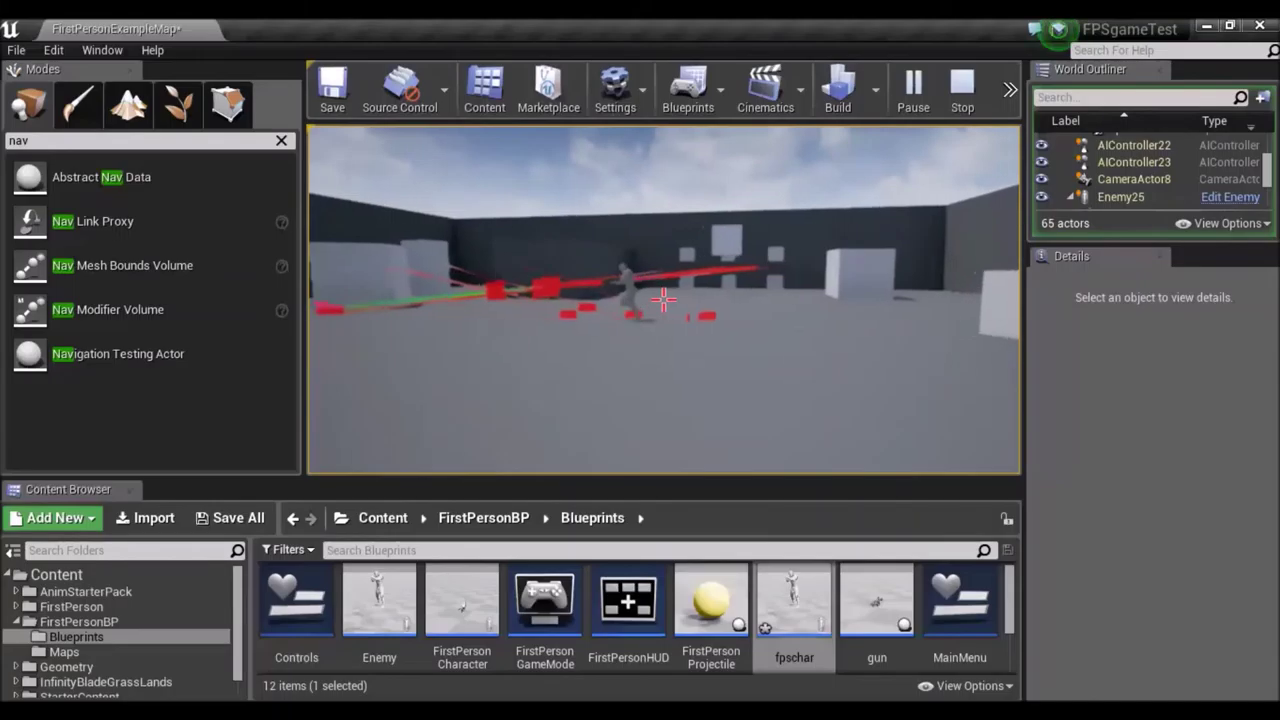
Step: Face the respawned enemy and let it hit the player again to retest the player's death and level restart
key("a")
key("s")
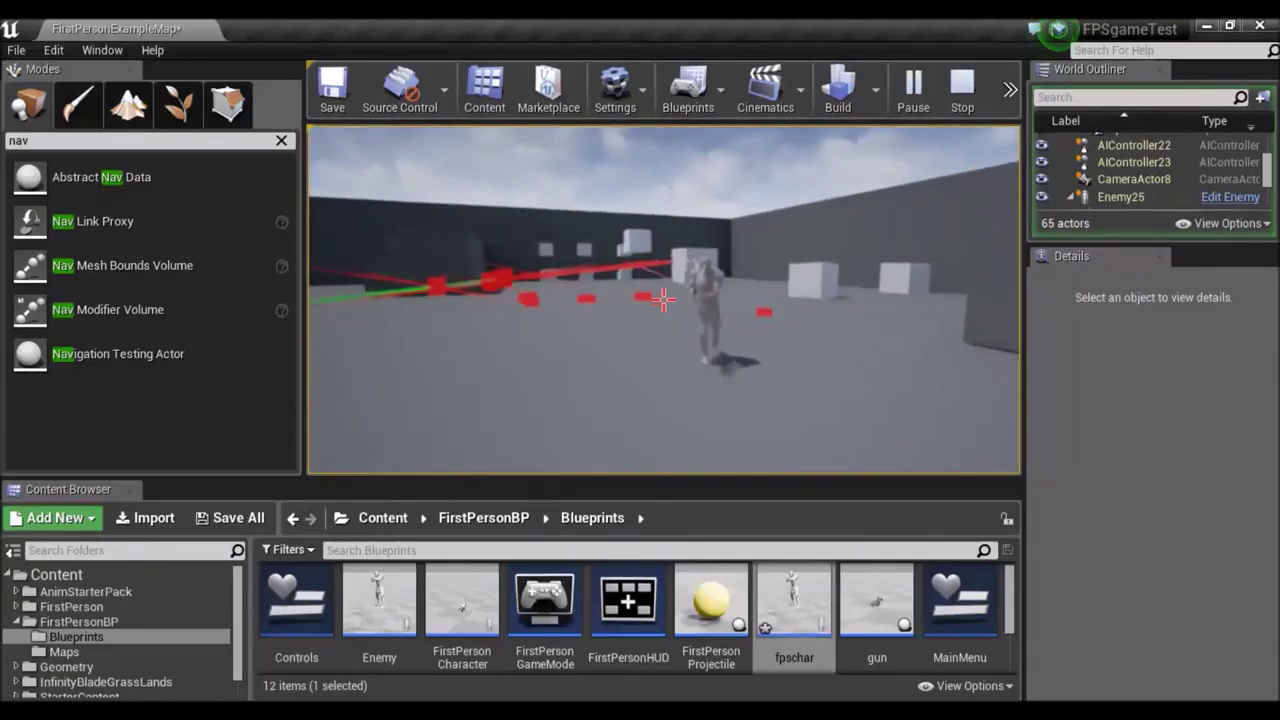
key("a")
key("s")
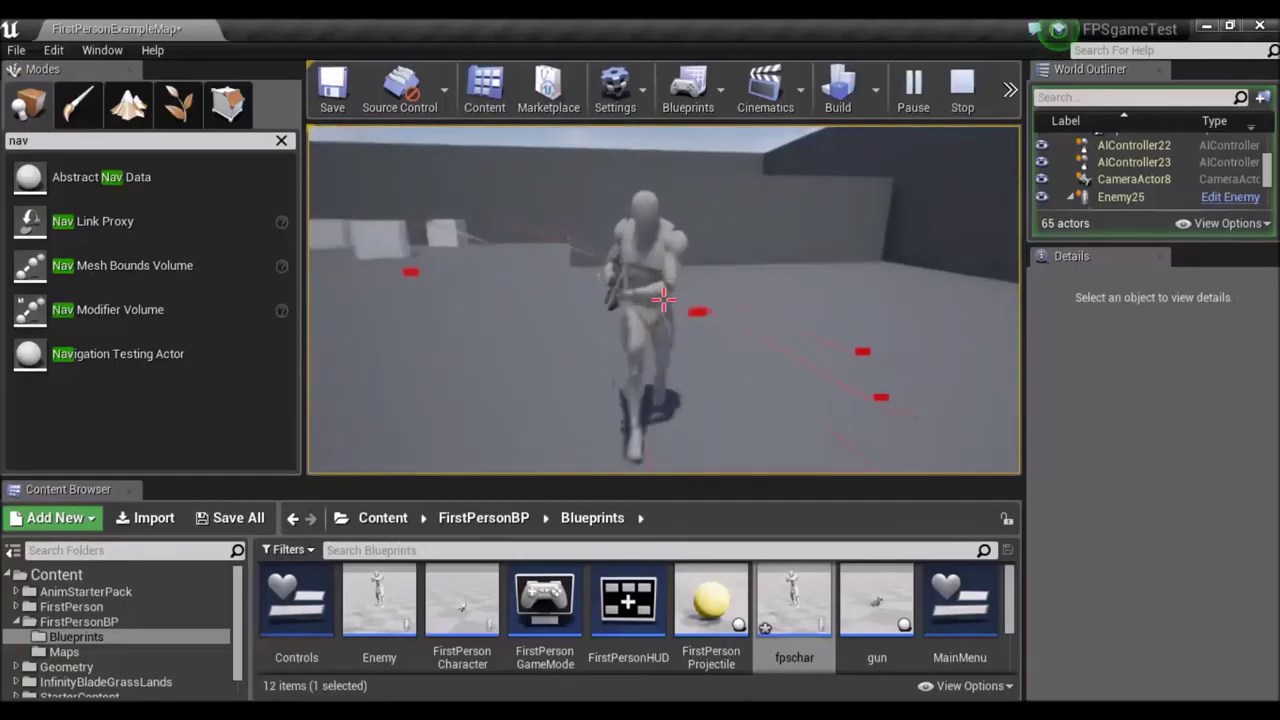
key("a")
key("s")
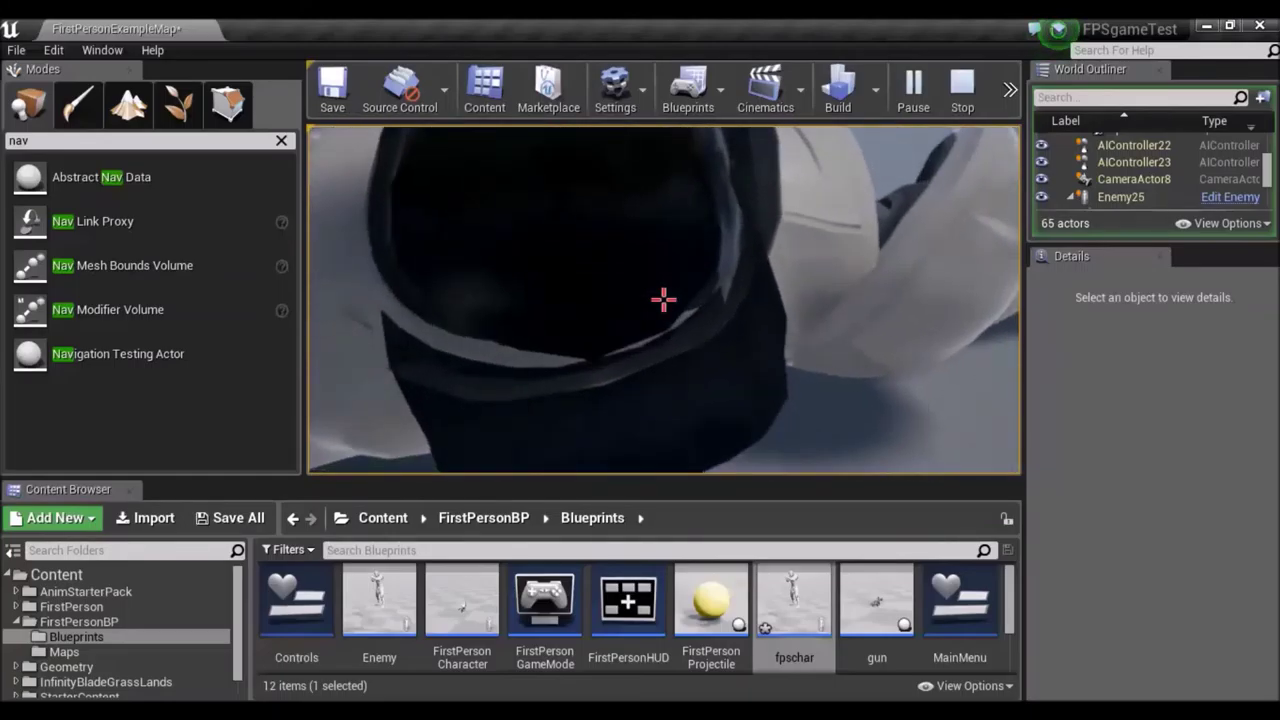
key("s")
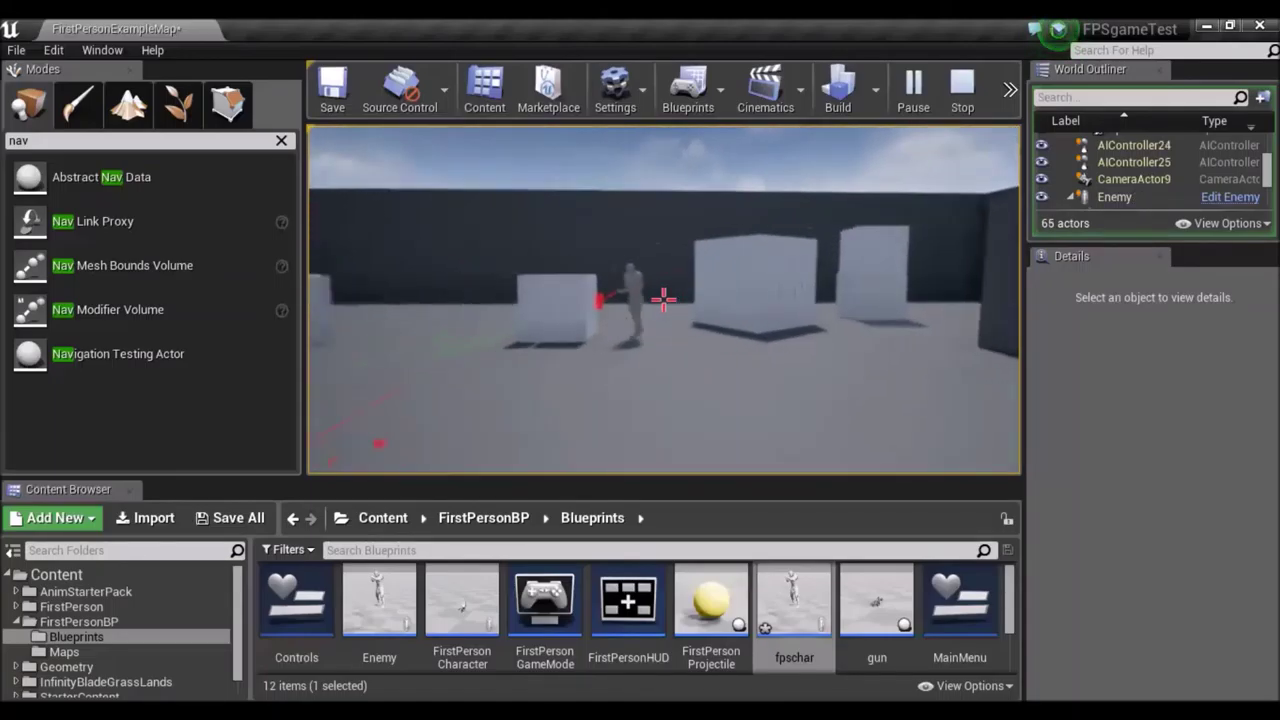
Step: Back away from the enemy in the running game to retest its death and respawn, and end the play session
key("s")
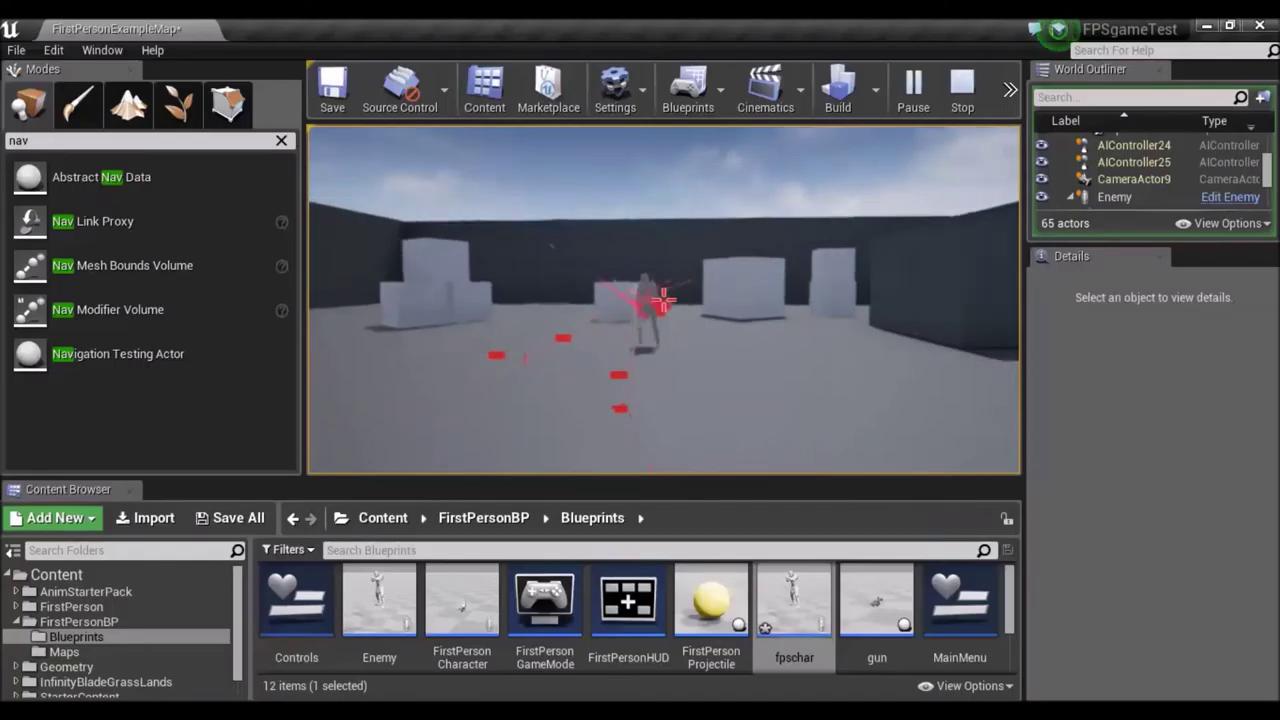
key("s")
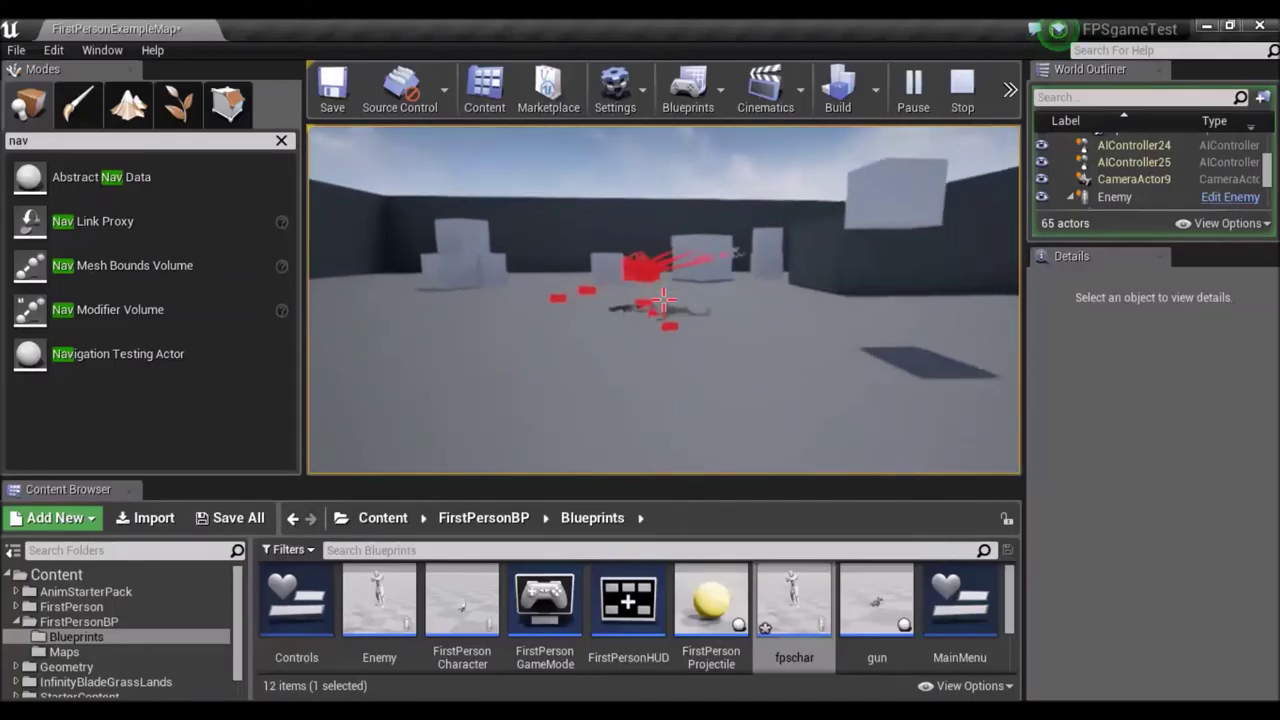
key("s")
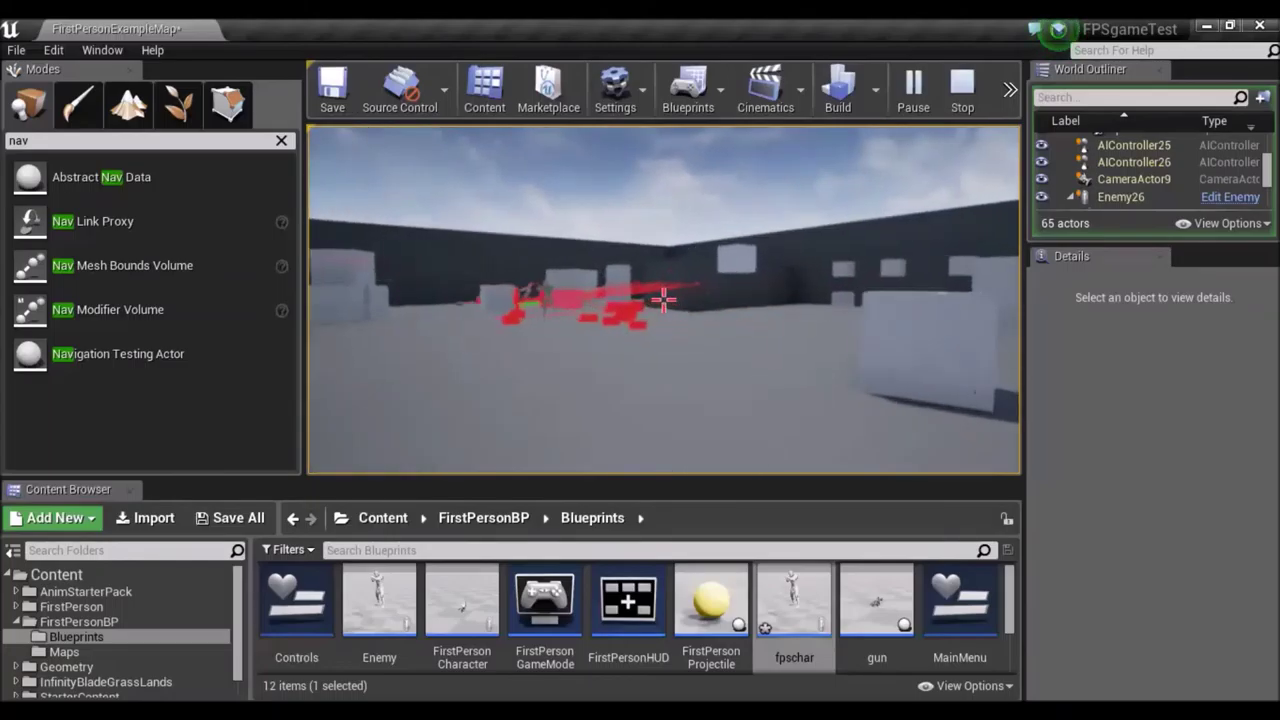
key("Escape")
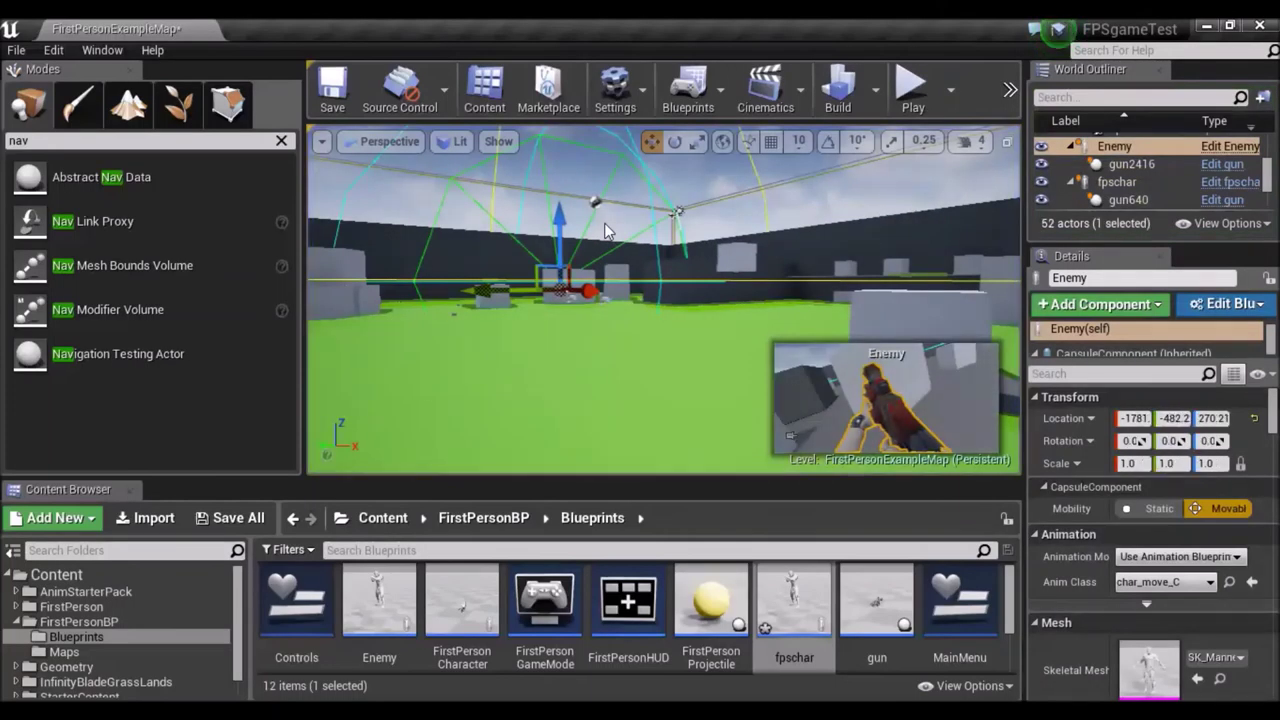
Step: Examine the arena and its cubes in the level editor and select the placed Enemy
right_click_drag(647, 372, 859, 316)
key("w")
key("a")
key("w")
mouse_move(625, 400)
right_mouse_down()
mouse_move(630, 435)
mouse_move(615, 418)
right_mouse_up()
left_click(644, 394)
right_click_drag(749, 331, 845, 206)
key("d")
key("w")
right_click_drag(494, 386, 330, 340)
key("s")
key("d")
key("w")
right_click_drag(570, 322, 510, 322)
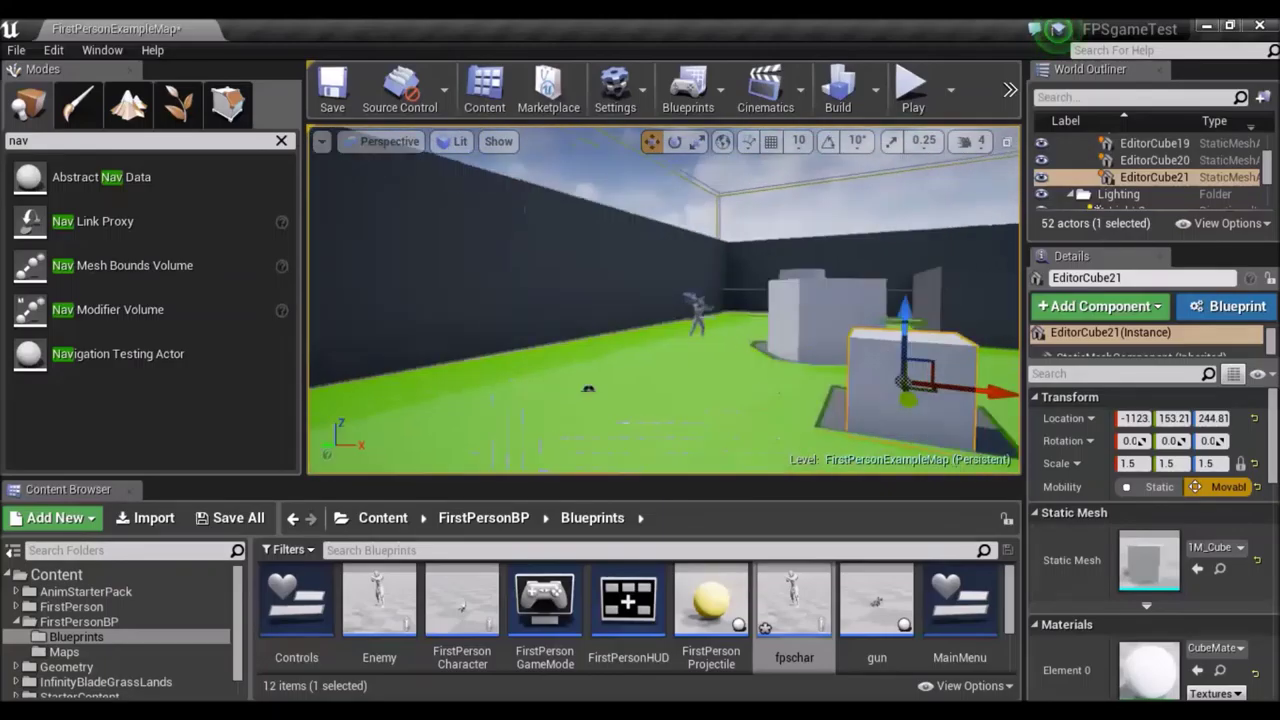
left_click(690, 320)
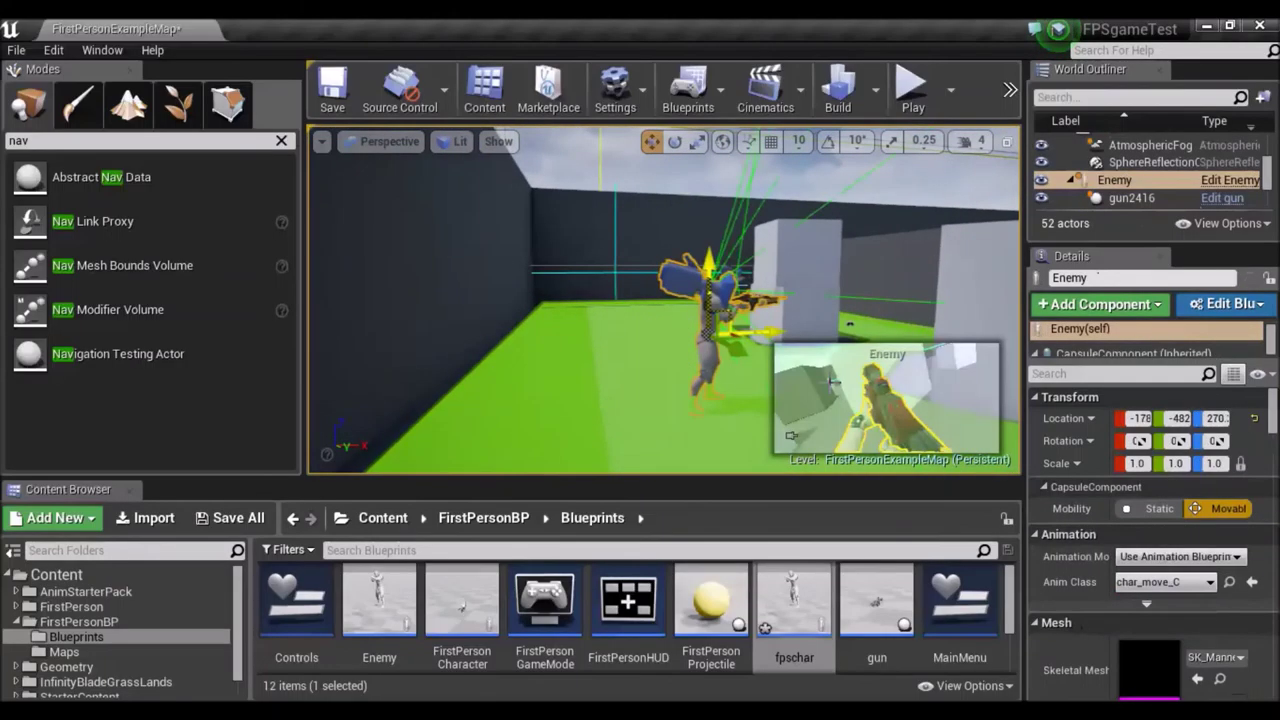
Step: Open the Enemy blueprint, switch to the fpschar blueprint and save it
double_click(402, 589)
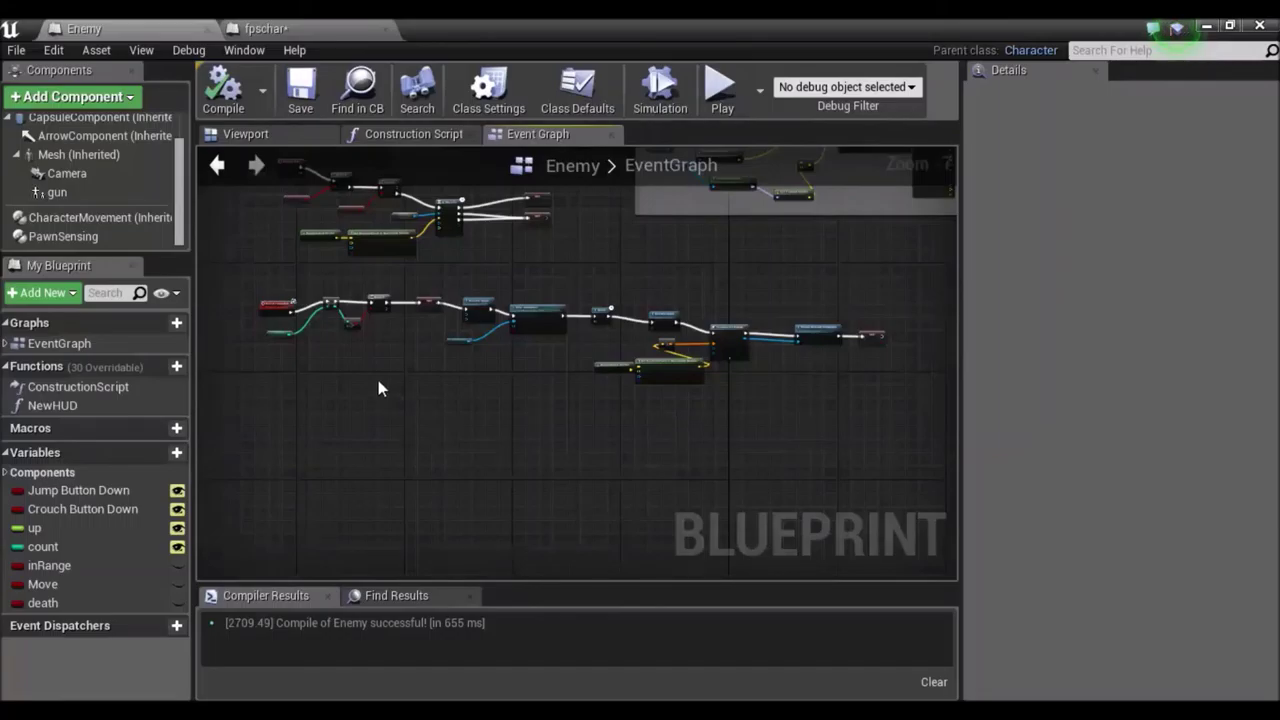
left_click(263, 28)
left_click(298, 100)
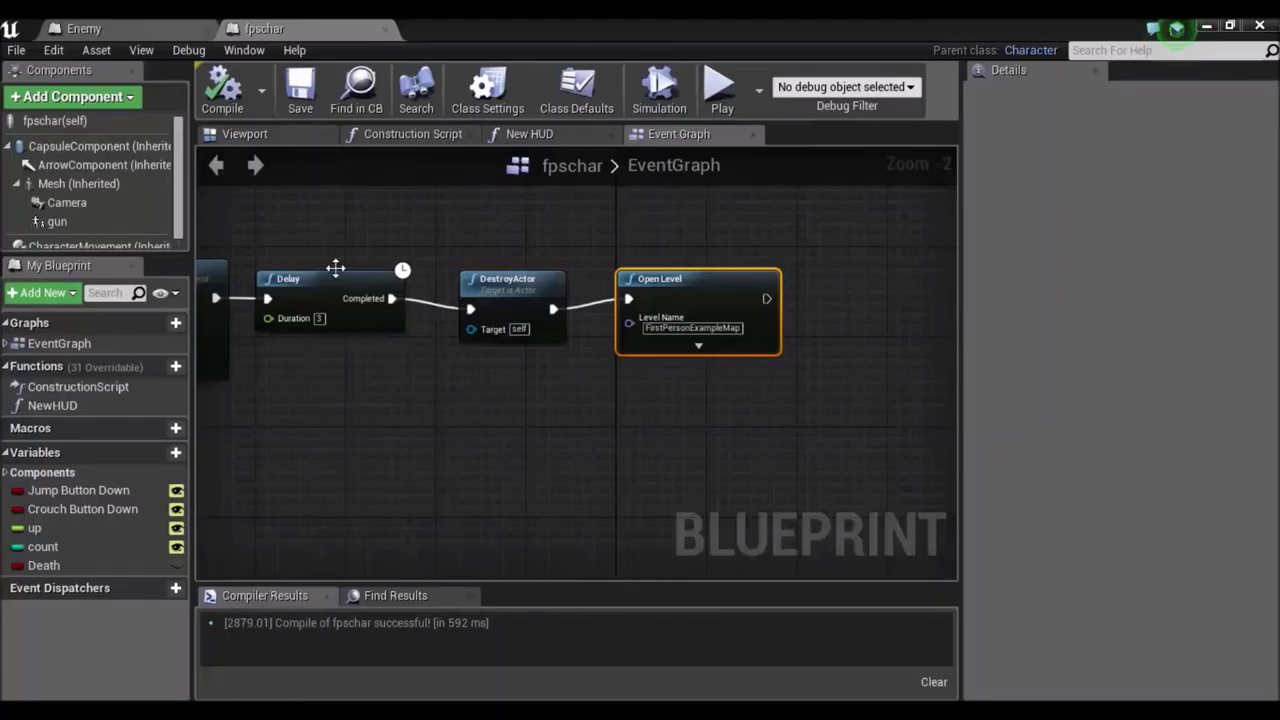
Step: Deselect the Open Level node and review the complete death node chain in fpschar's event graph
left_click_drag(178, 210, 175, 223)
left_click(457, 386)
right_click_drag(468, 406, 707, 358)
scroll(707, 358, "down", 4)
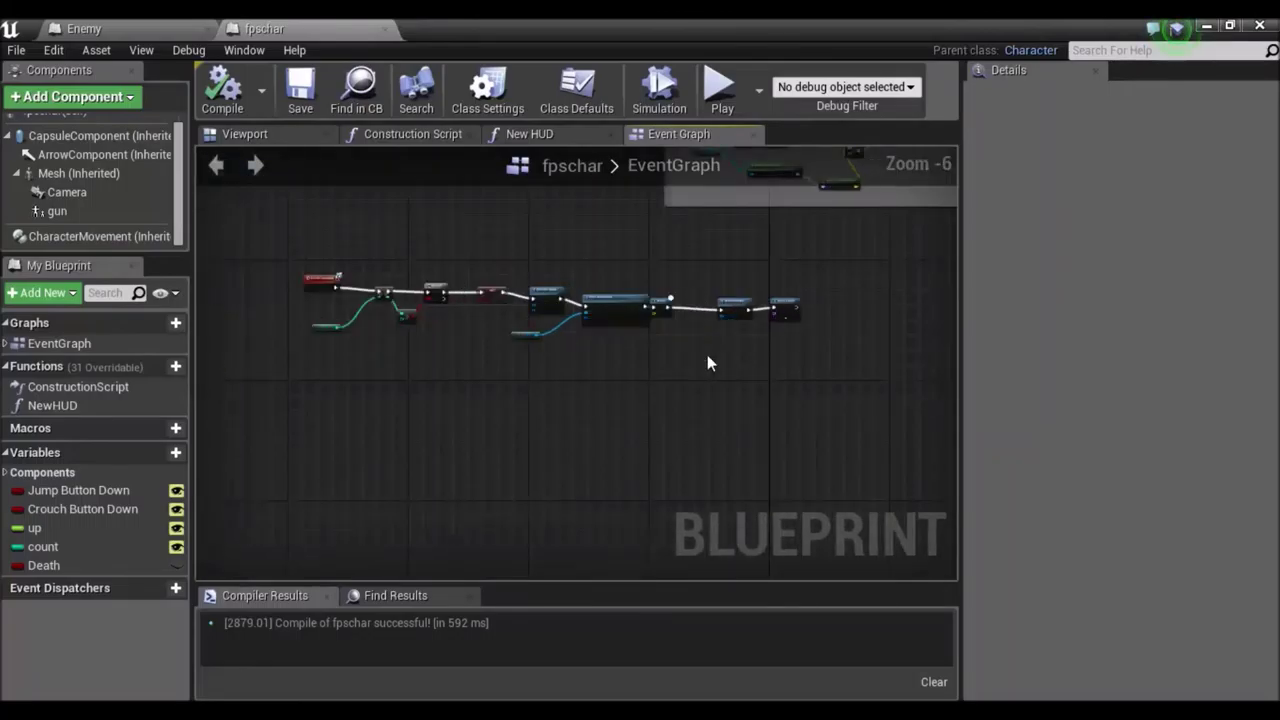